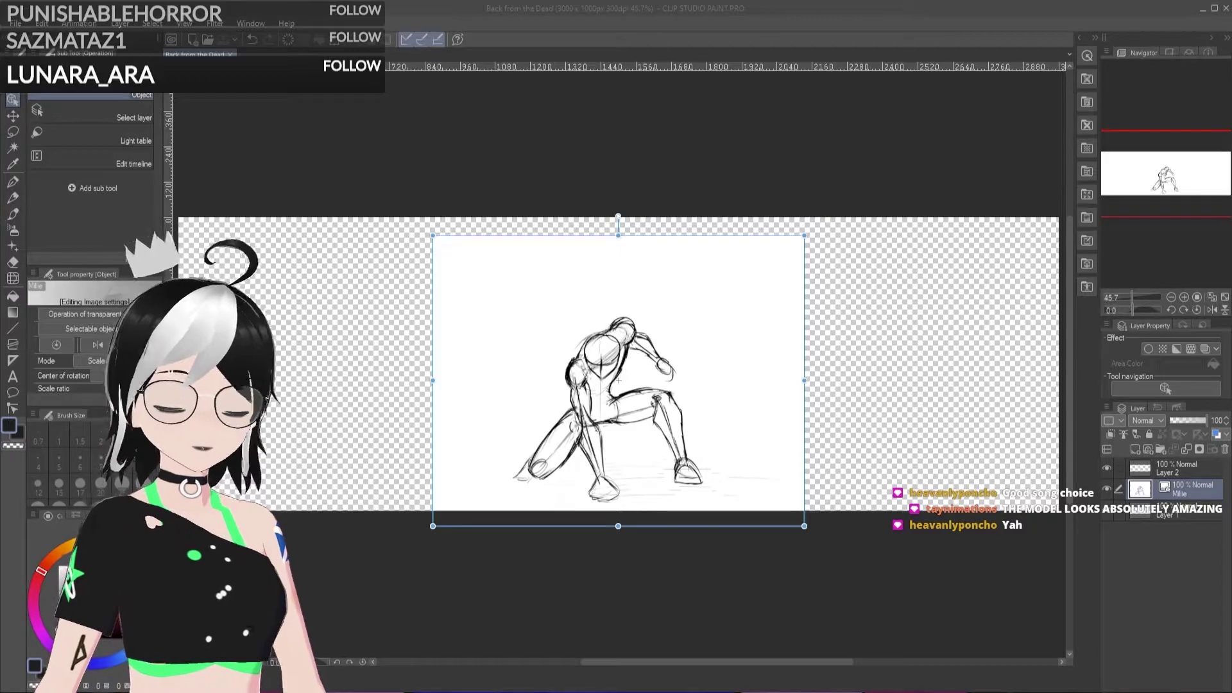
Step: Add the "The Bitch with Wings" image, shrink it to the canvas's left half and place its layer below the Millie layer
click(1187, 468)
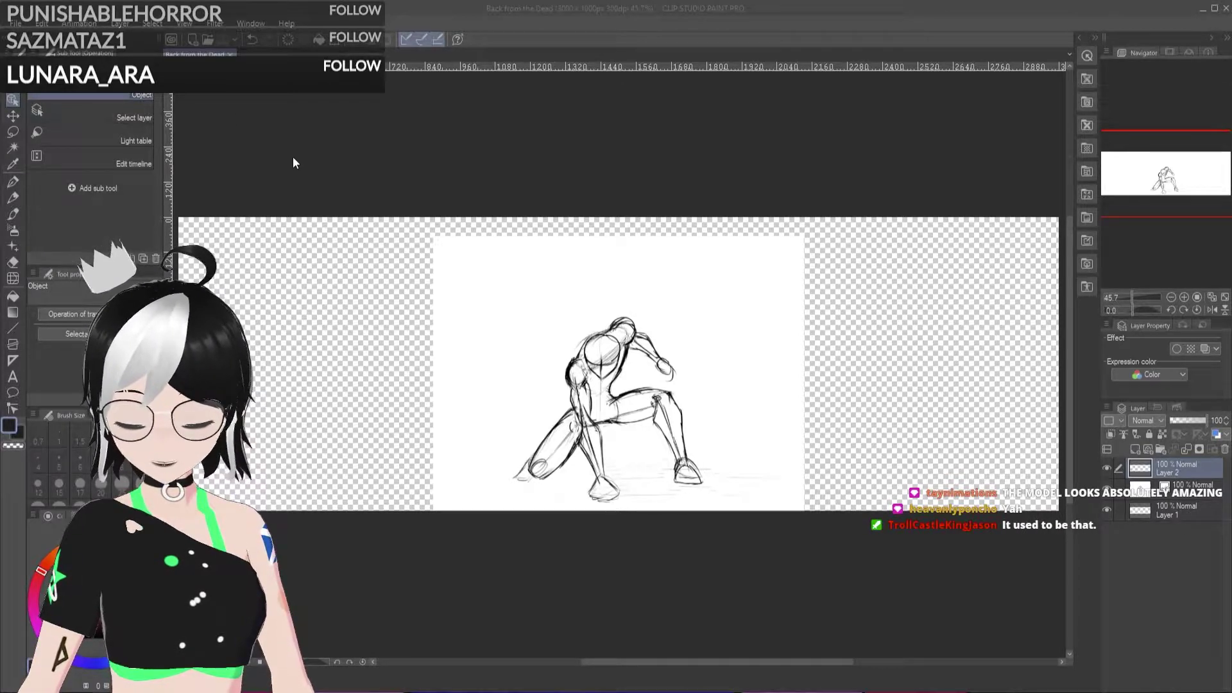
key(ctrl+v)
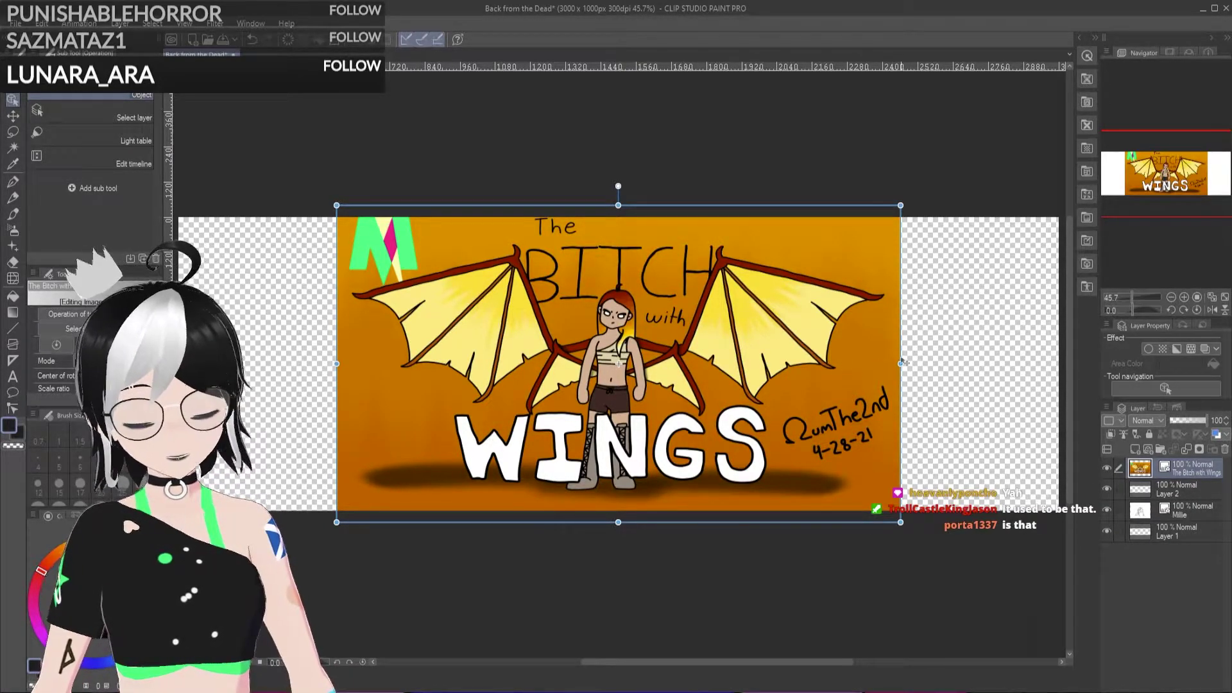
drag(900, 363, 844, 364)
mouse_move(732, 382)
mouse_down()
mouse_move(455, 376)
mouse_move(562, 367)
mouse_up()
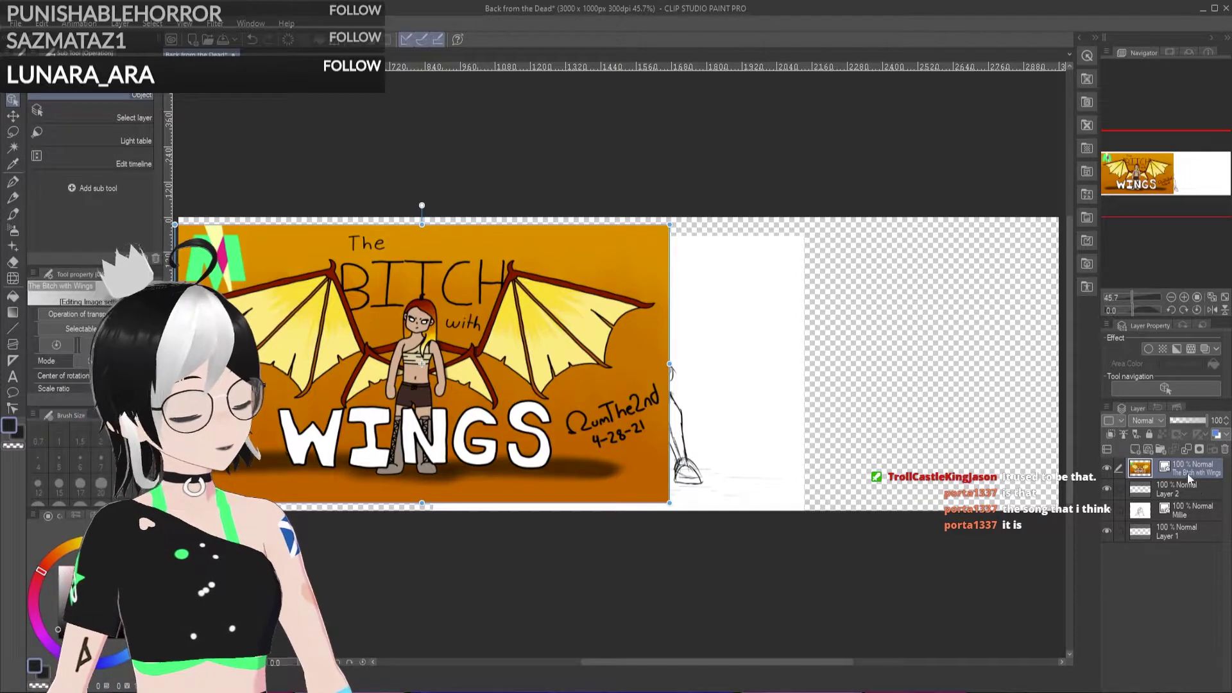
drag(1187, 468, 1191, 526)
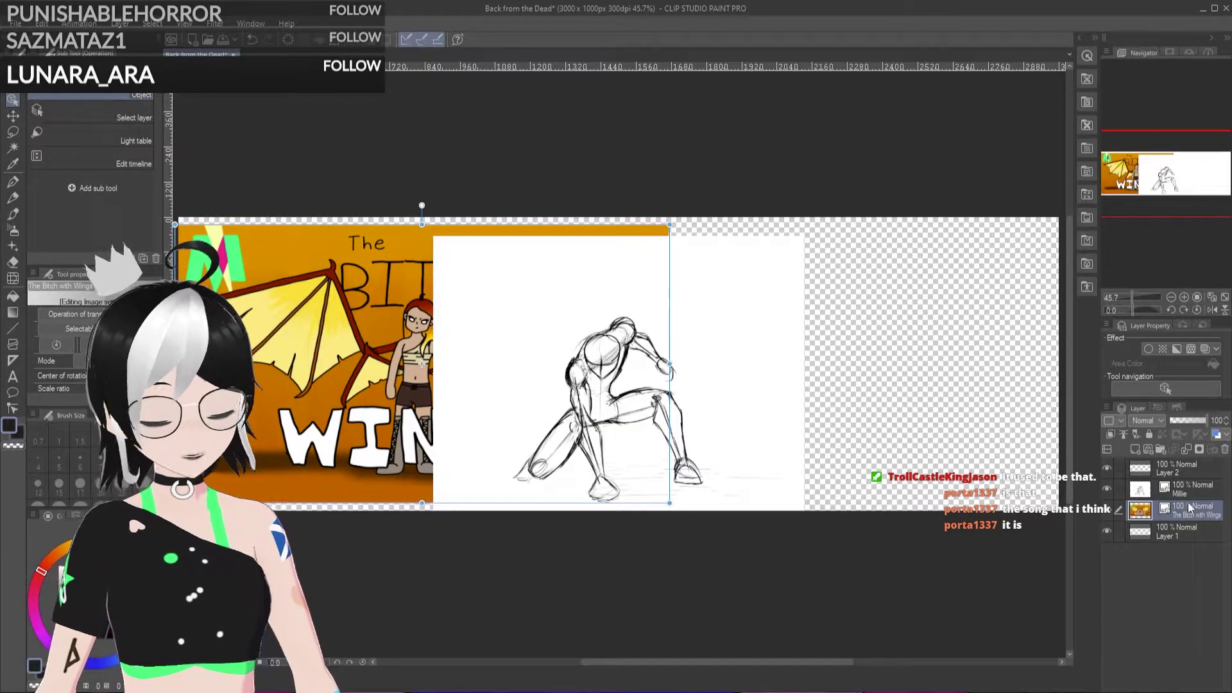
Step: Rasterize the Millie sketch layer so its pixels can be edited
click(1195, 494)
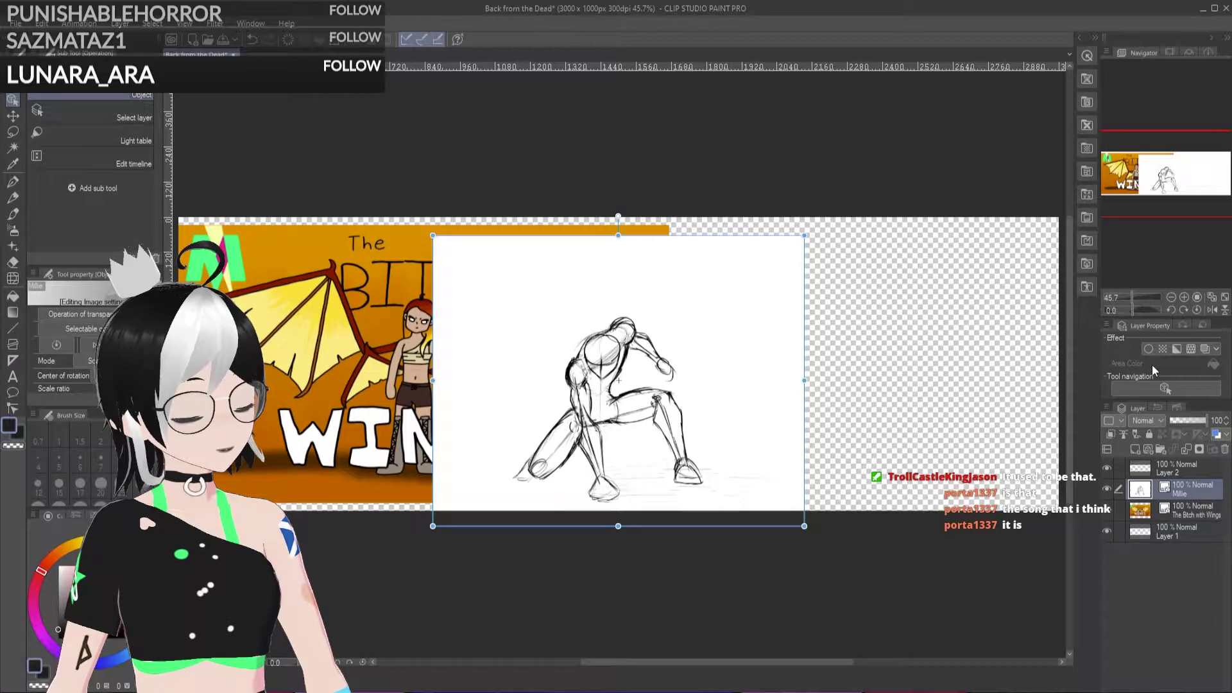
click(1162, 388)
key(e)
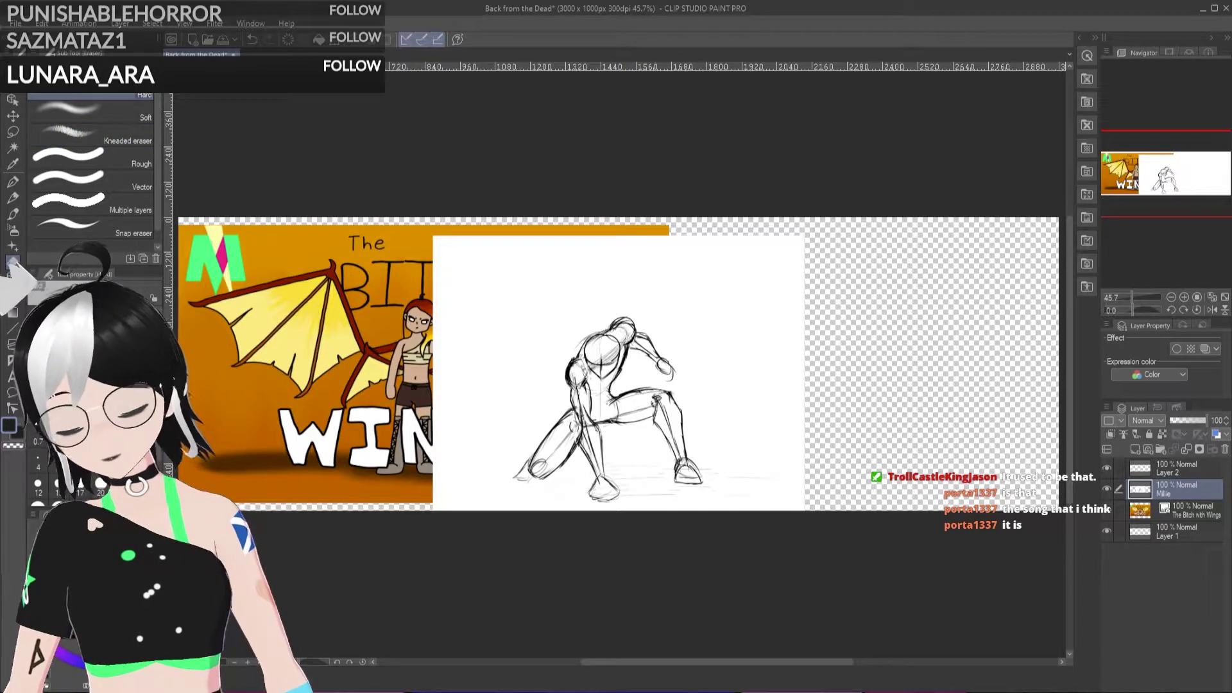
Step: Lasso closely around the crouching figure on the Millie layer and delete everything outside the outline
click(14, 132)
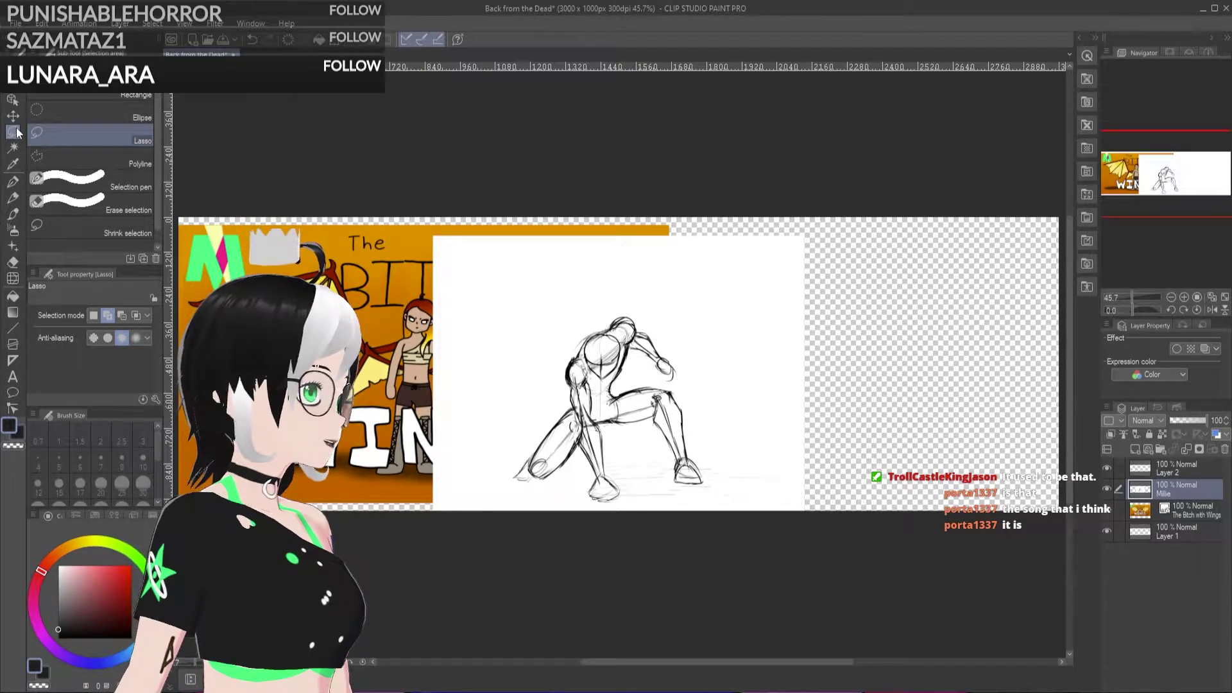
mouse_move(615, 542)
mouse_down()
mouse_move(630, 491)
mouse_move(613, 435)
mouse_move(664, 443)
mouse_up()
mouse_move(683, 500)
mouse_down()
mouse_move(712, 464)
mouse_move(682, 383)
mouse_move(628, 381)
mouse_move(636, 358)
mouse_move(687, 375)
mouse_move(634, 311)
mouse_move(571, 344)
mouse_move(559, 403)
mouse_move(508, 483)
mouse_move(555, 486)
mouse_move(580, 459)
mouse_move(589, 502)
mouse_move(633, 485)
mouse_up()
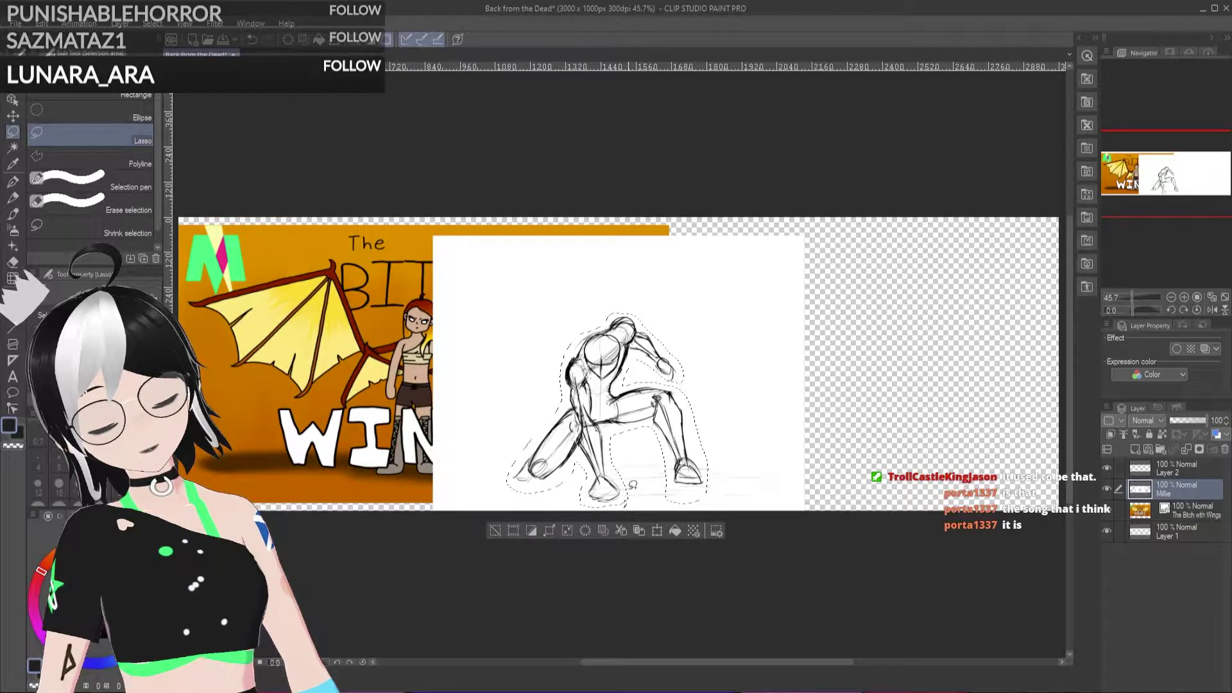
click(531, 530)
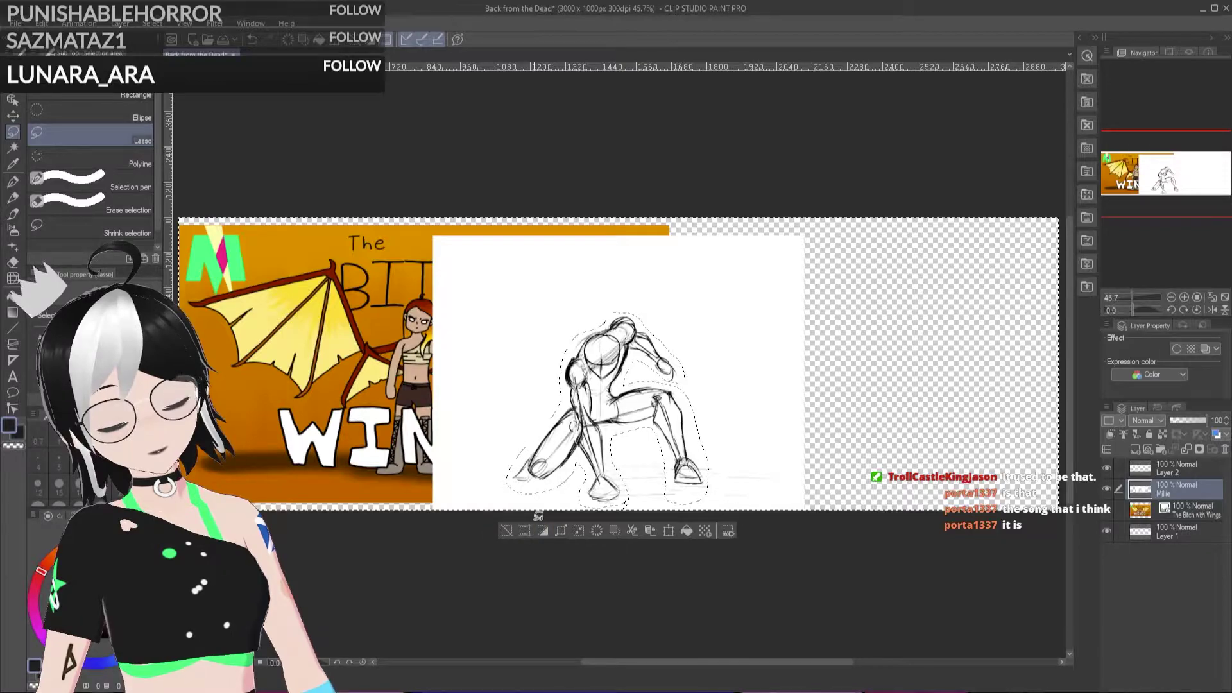
key(Delete)
click(506, 532)
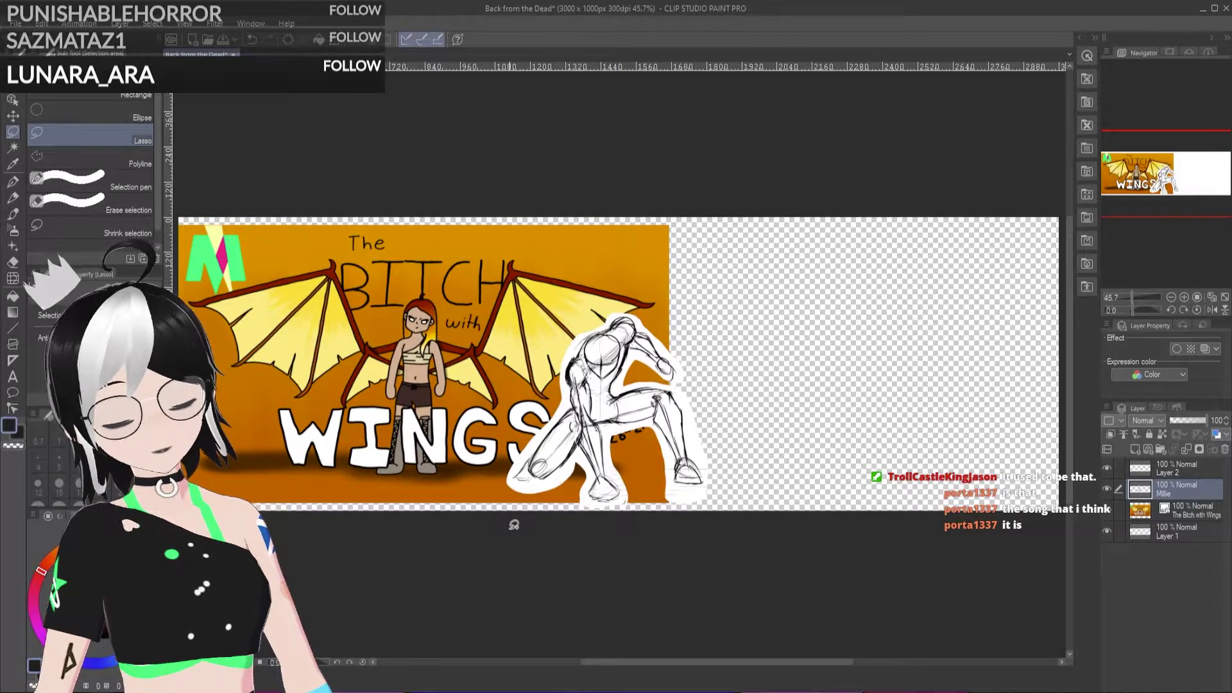
Step: Sketch an arm reaching down over the crouching figure's raised knee on Layer 2 with the Pencil, undoing the last thigh stroke
click(1194, 470)
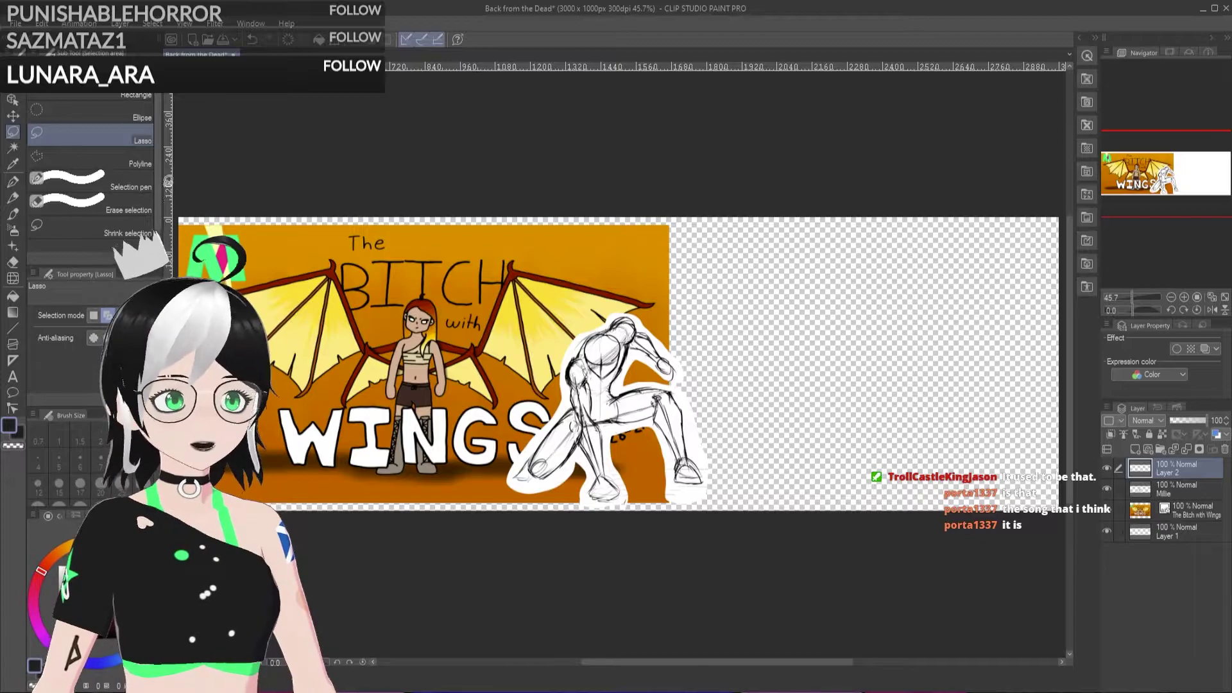
click(14, 198)
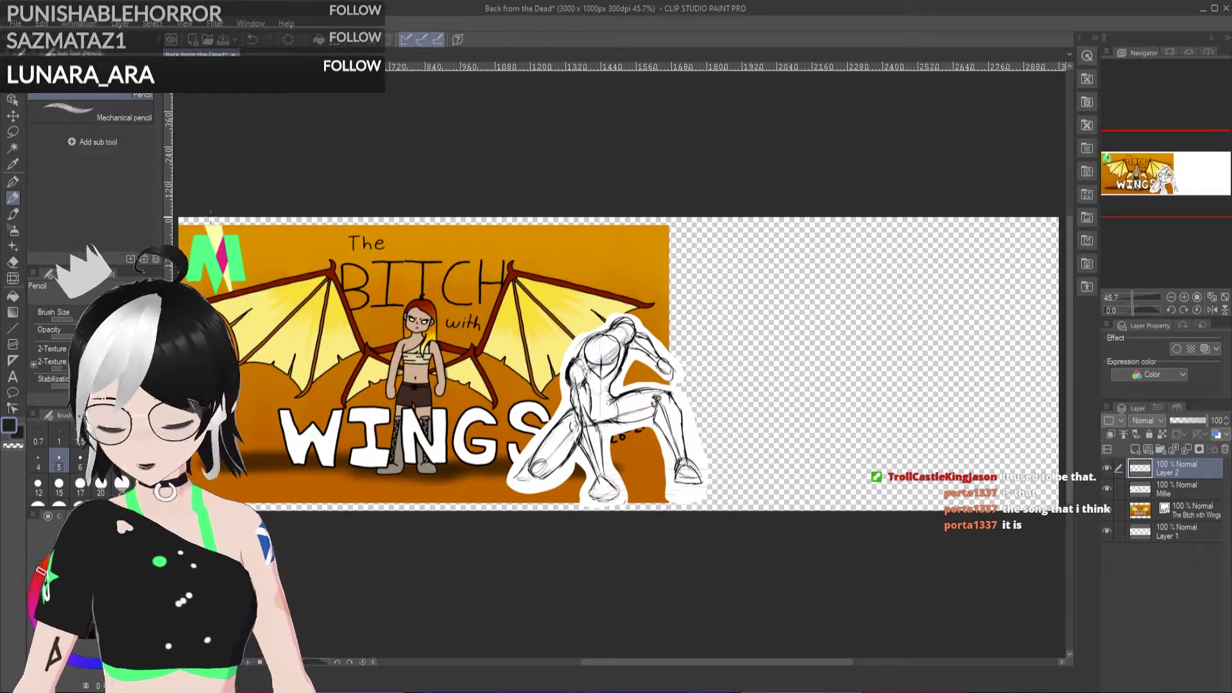
click(1107, 489)
click(1109, 489)
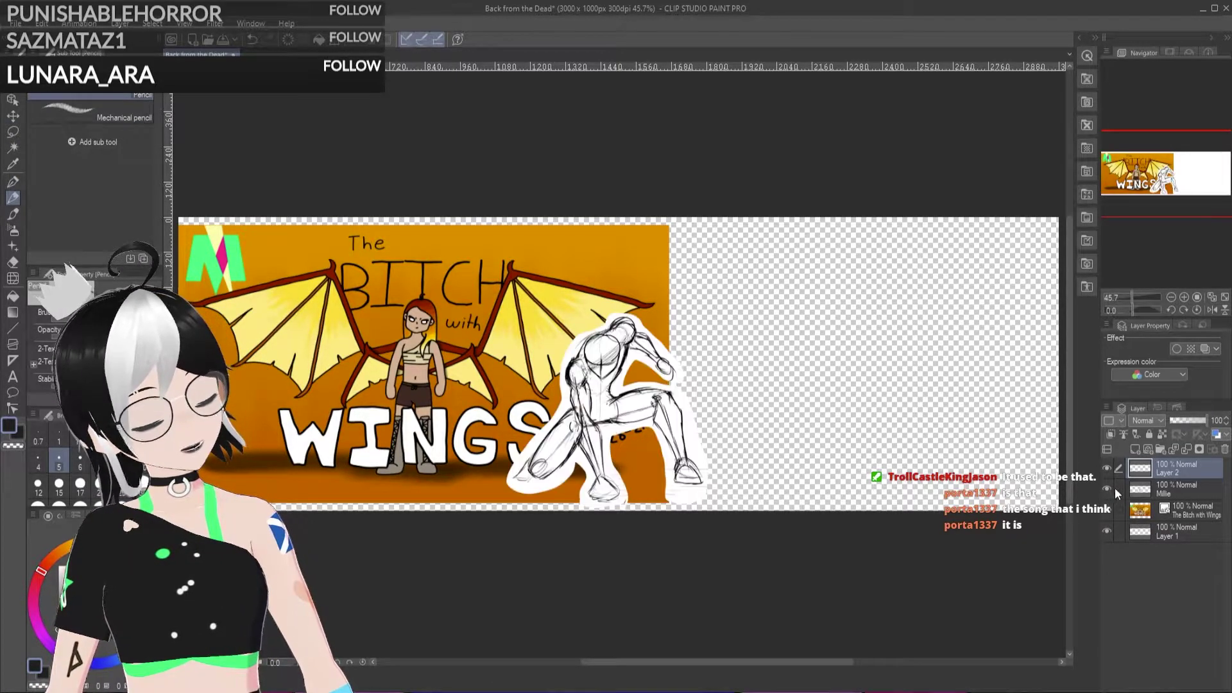
click(1108, 466)
click(1108, 467)
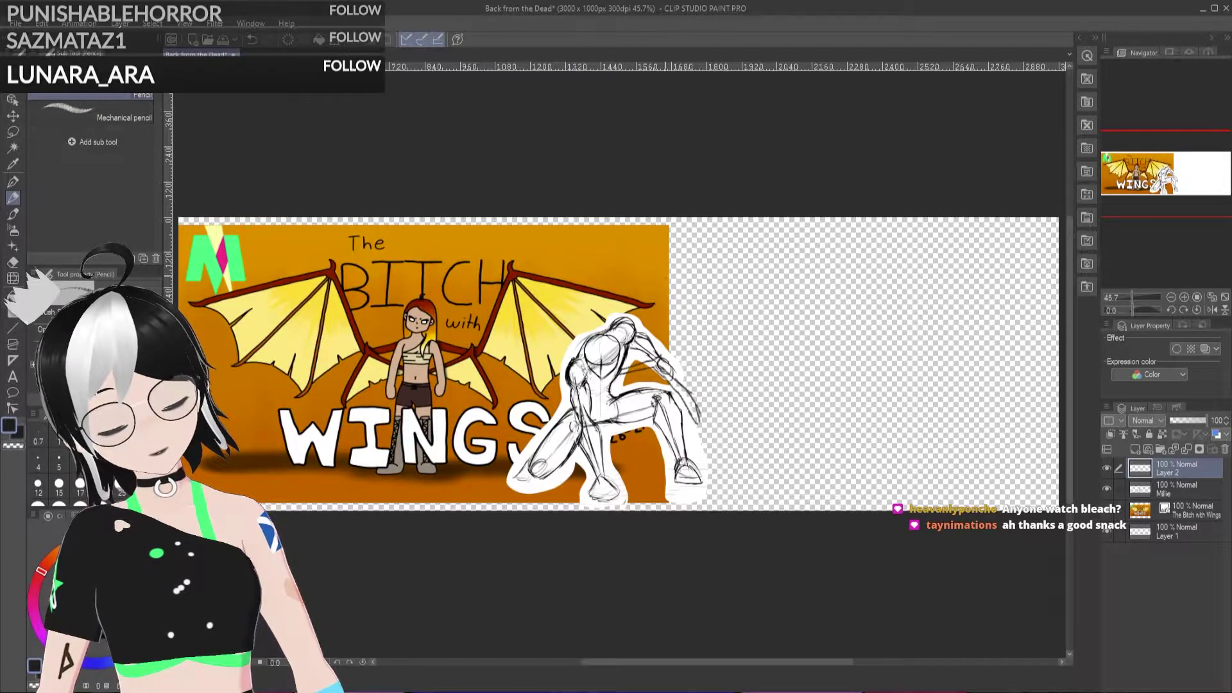
mouse_move(626, 379)
mouse_down()
mouse_move(694, 420)
mouse_move(649, 397)
mouse_up()
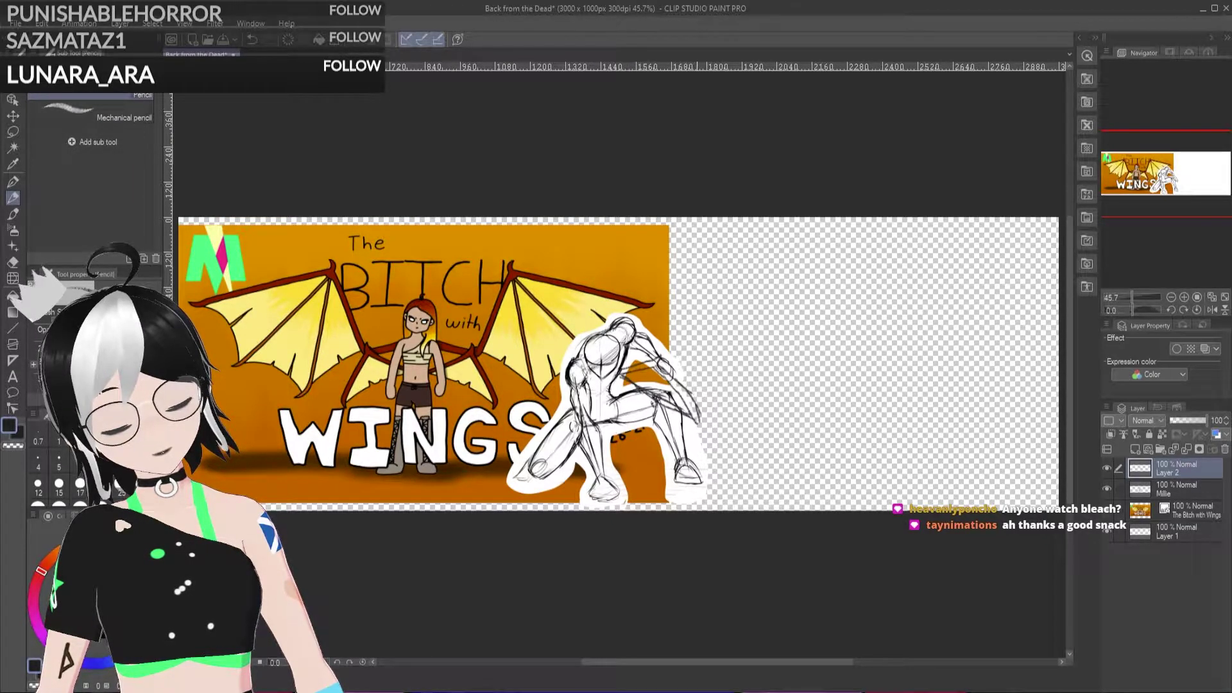
key(ctrl+z)
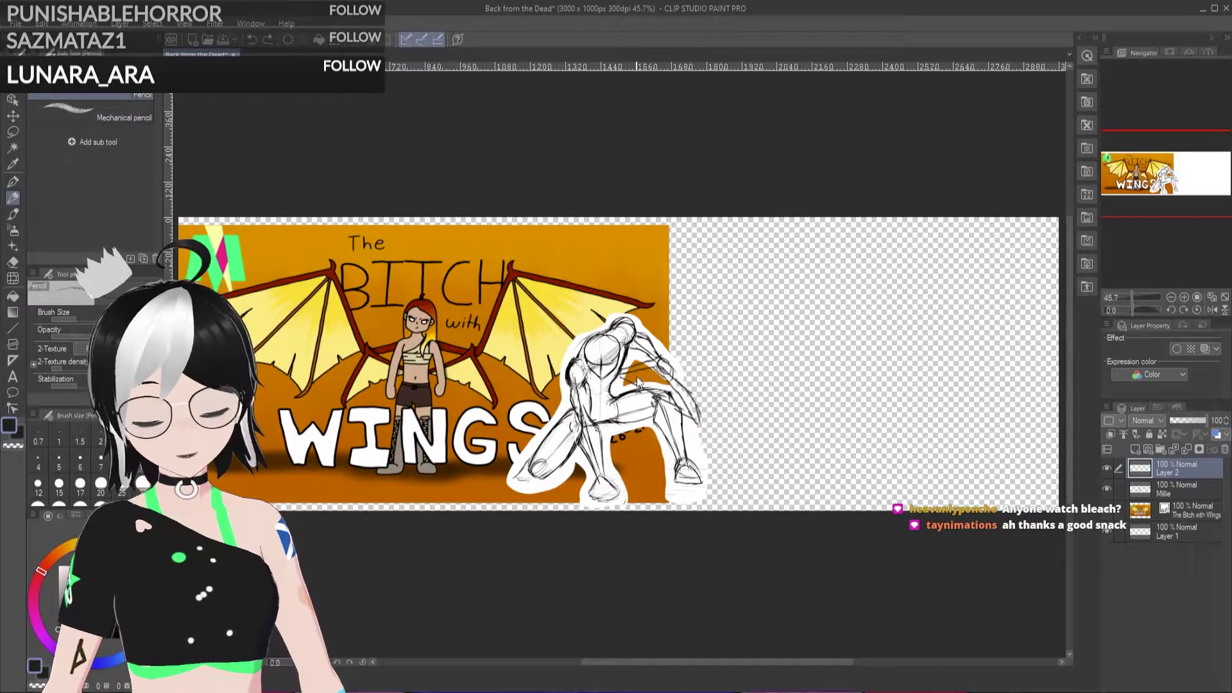
Step: Hide Layer 2 and the Millie layer, and make the "The Bitch with Wings" layer active
click(1187, 510)
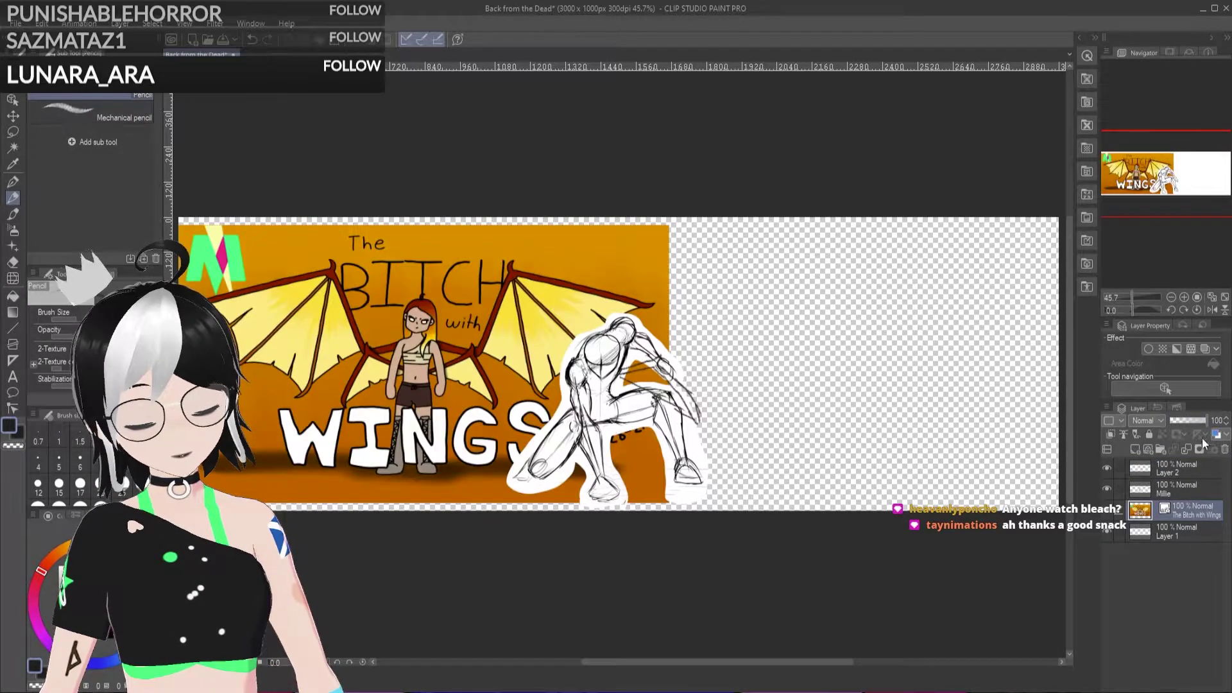
click(1182, 491)
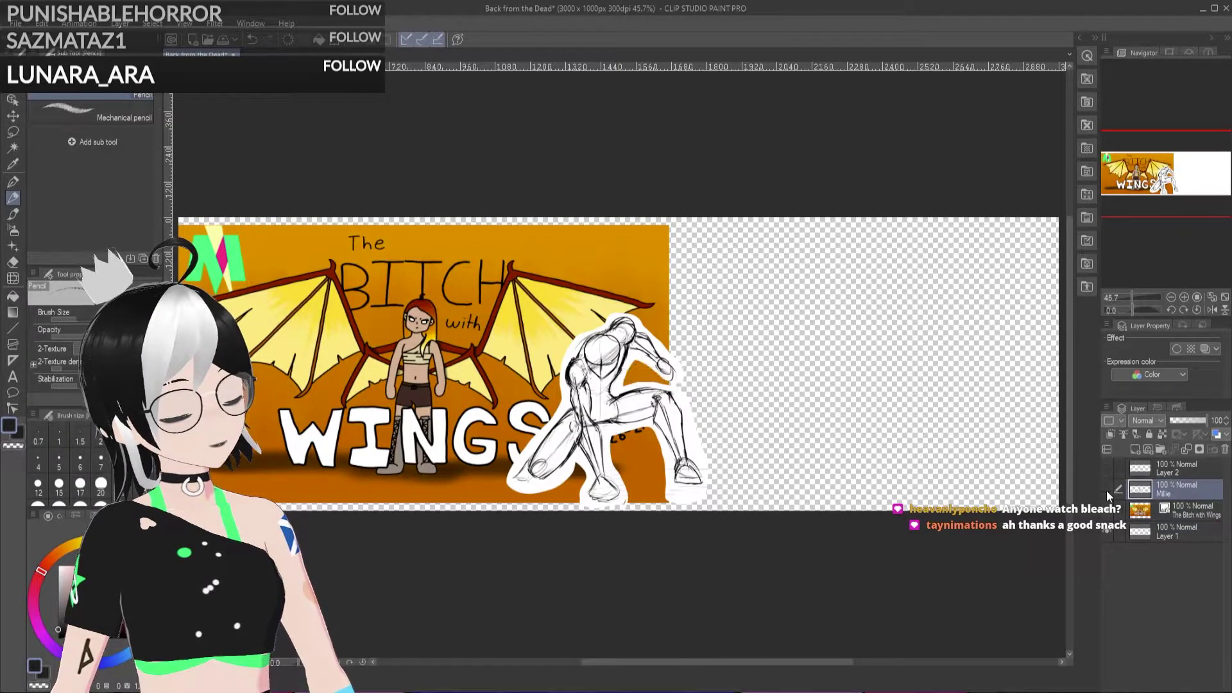
click(1107, 489)
click(1195, 508)
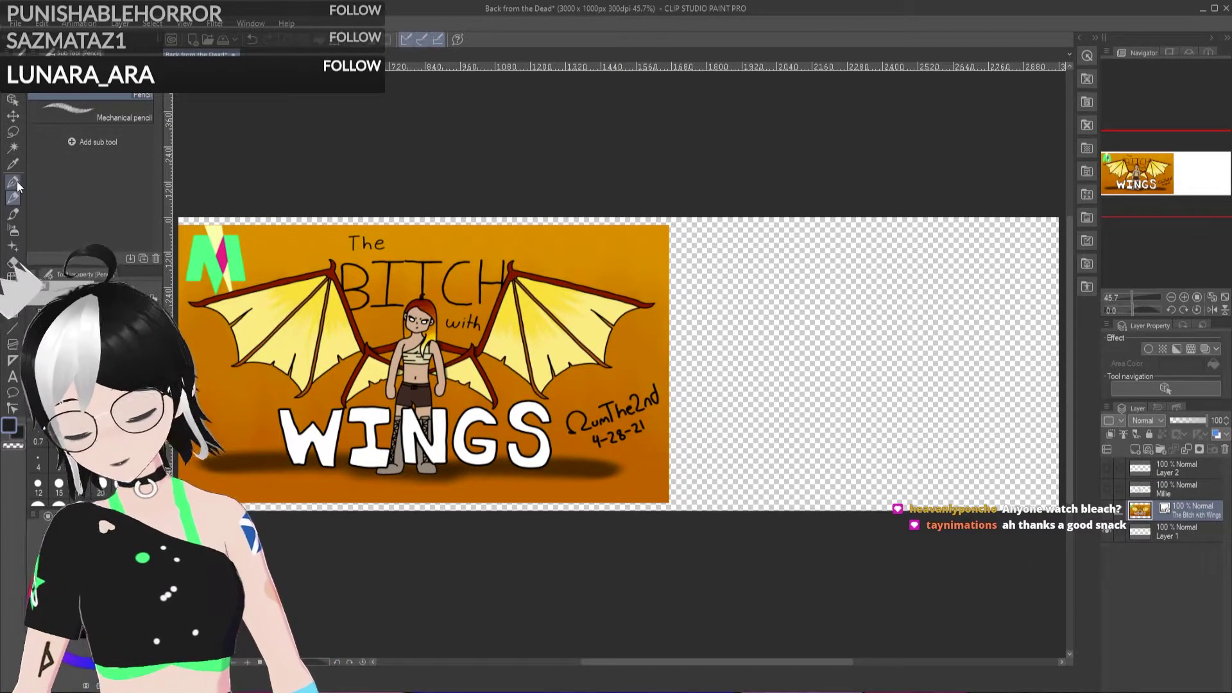
Step: Rasterize the winged image and lasso around the wings and upper body, deleting everything outside the outline
click(13, 131)
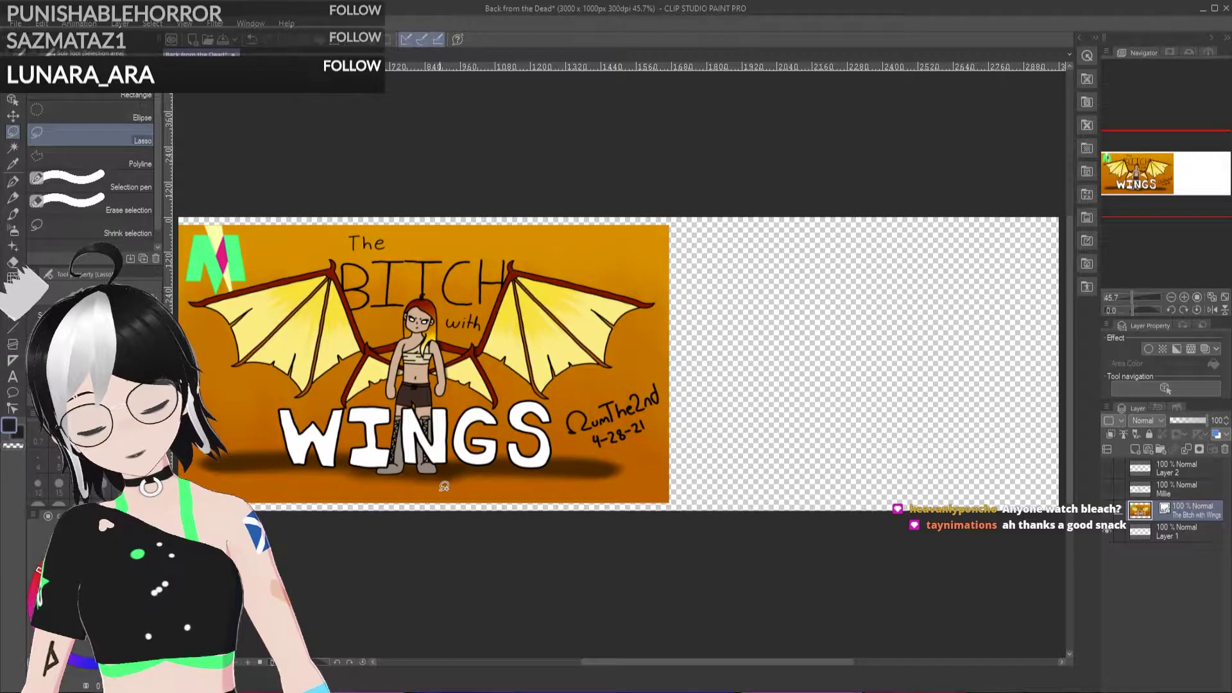
mouse_move(373, 404)
mouse_down()
mouse_move(438, 379)
mouse_move(491, 407)
mouse_move(509, 396)
mouse_move(504, 368)
mouse_move(540, 395)
mouse_move(626, 354)
mouse_move(635, 323)
mouse_move(663, 297)
mouse_move(535, 242)
mouse_move(464, 333)
mouse_move(436, 294)
mouse_move(408, 293)
mouse_move(401, 329)
mouse_move(380, 335)
mouse_move(332, 251)
mouse_move(196, 290)
mouse_move(192, 311)
mouse_move(221, 317)
mouse_move(239, 372)
mouse_move(272, 366)
mouse_move(310, 399)
mouse_move(352, 360)
mouse_move(338, 404)
mouse_move(378, 393)
mouse_up()
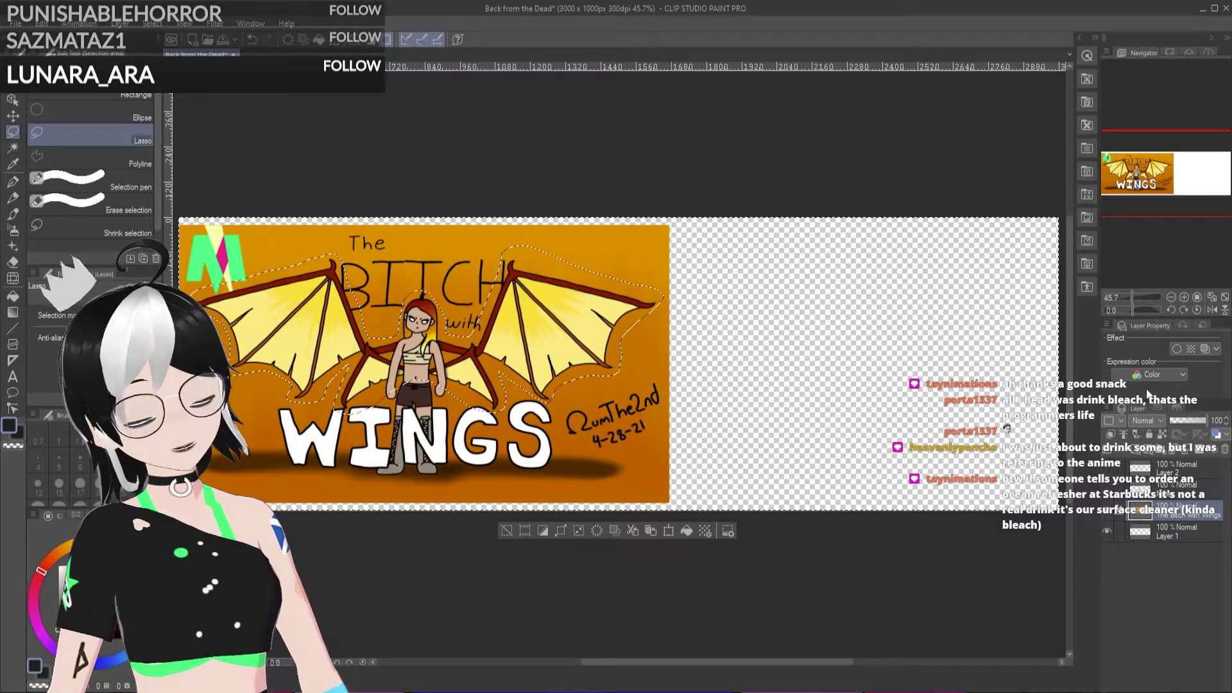
key(Delete)
key(ctrl+d)
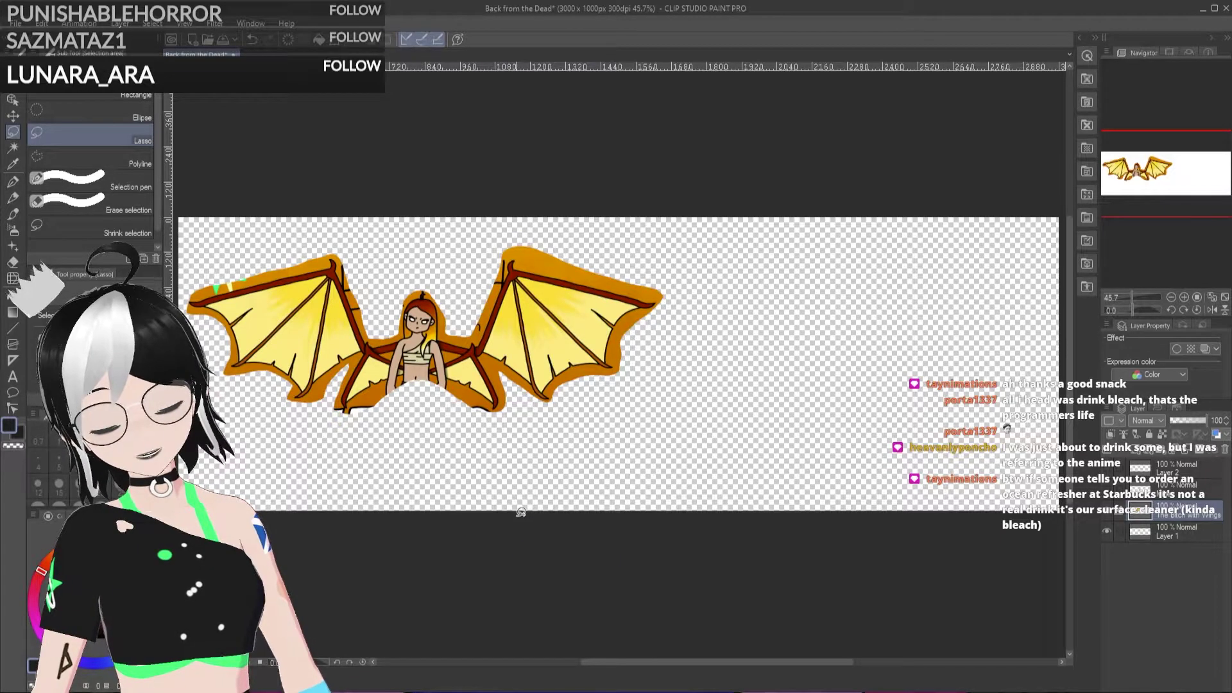
Step: Show Layer 2 and the Millie layer again and lower the Millie layer's opacity to 54%
key(ctrl+v)
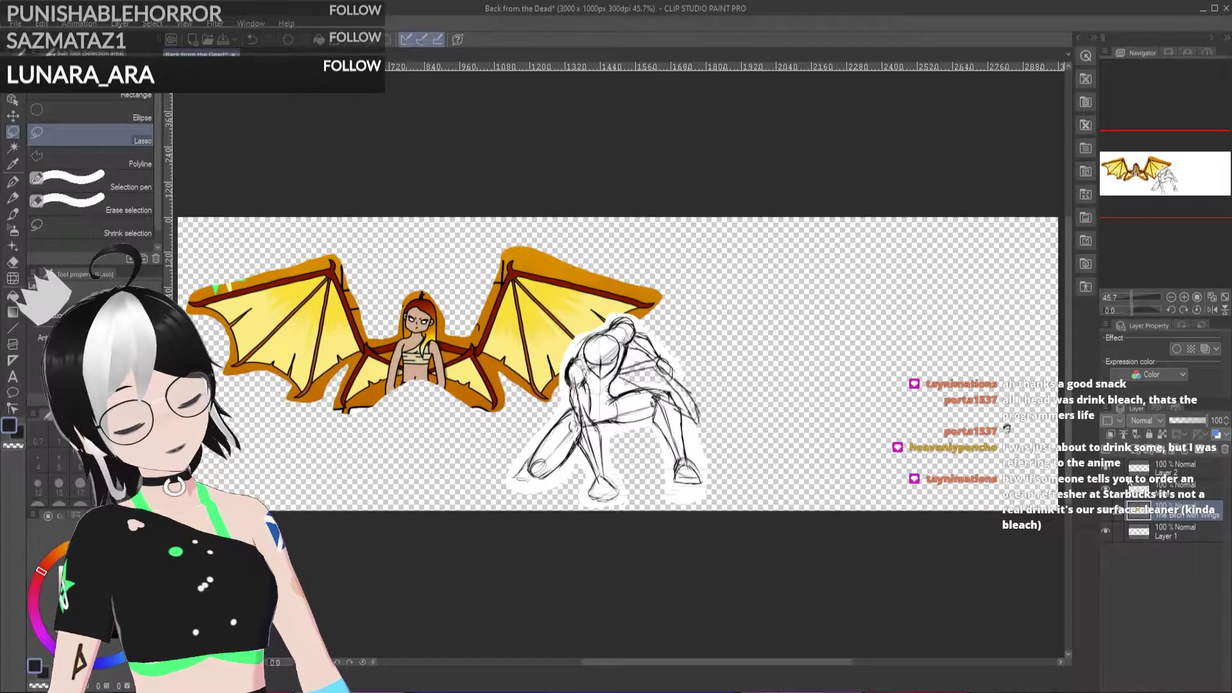
click(1181, 491)
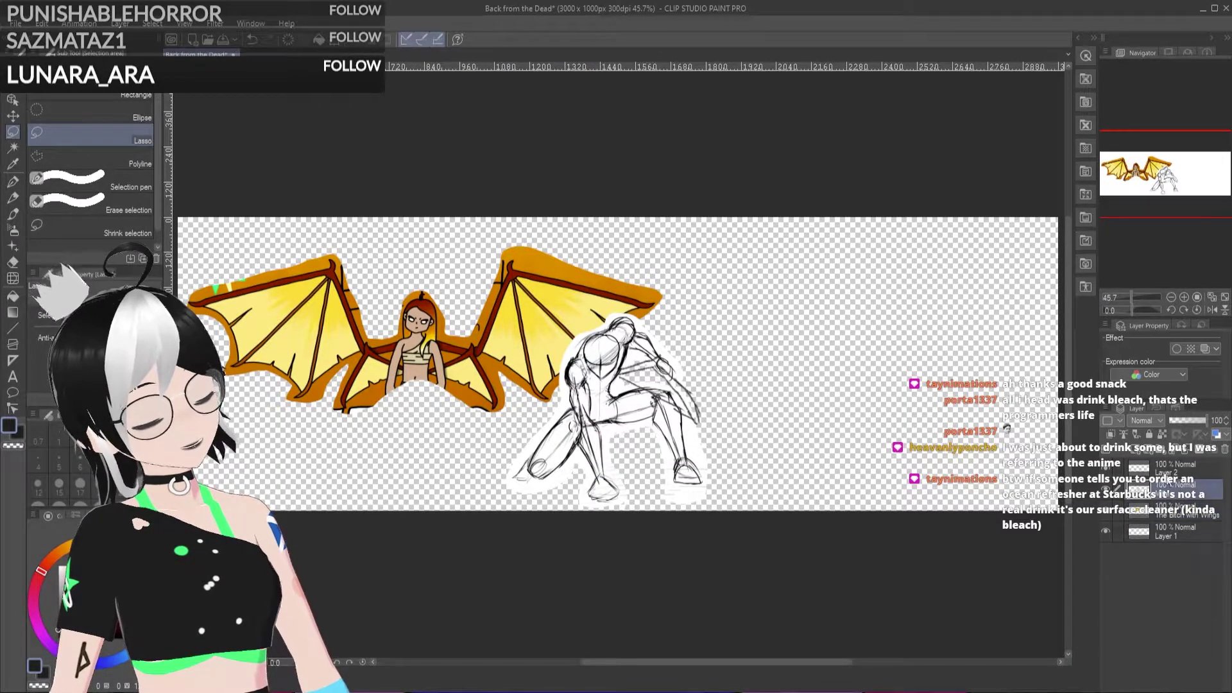
click(1190, 422)
Step: Pencil the arm bone, hooked joint and long upper bone of a wing rising from the figure's back on Layer 2
click(1187, 475)
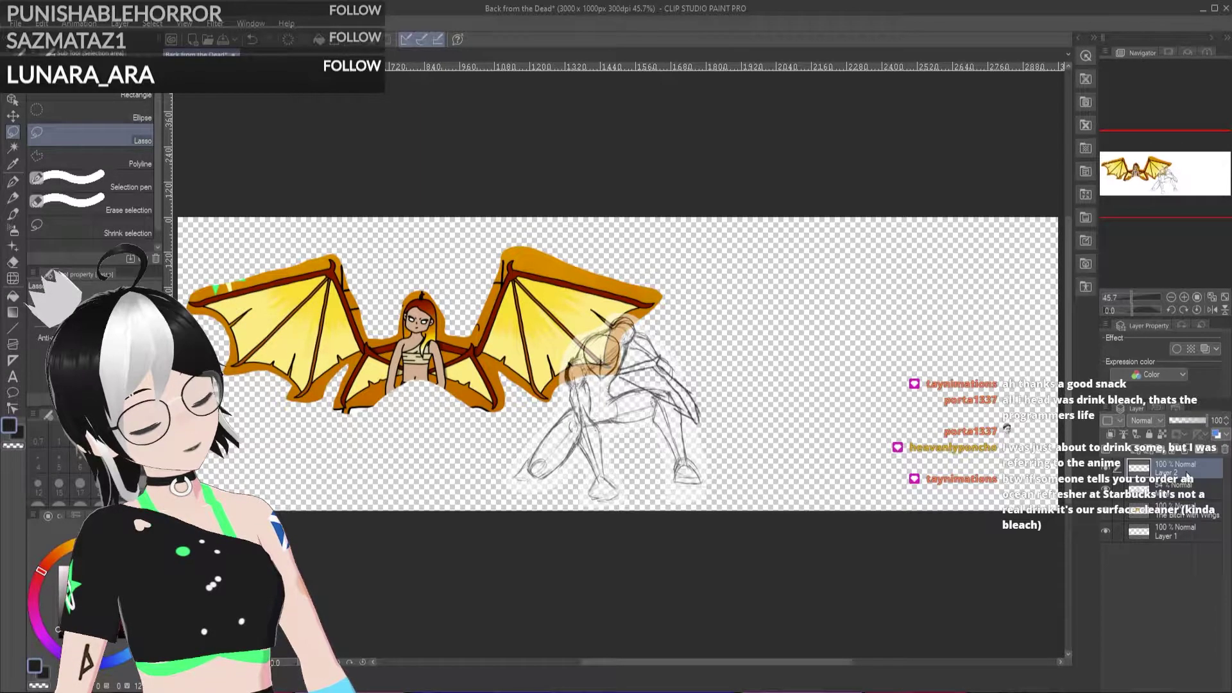
click(14, 196)
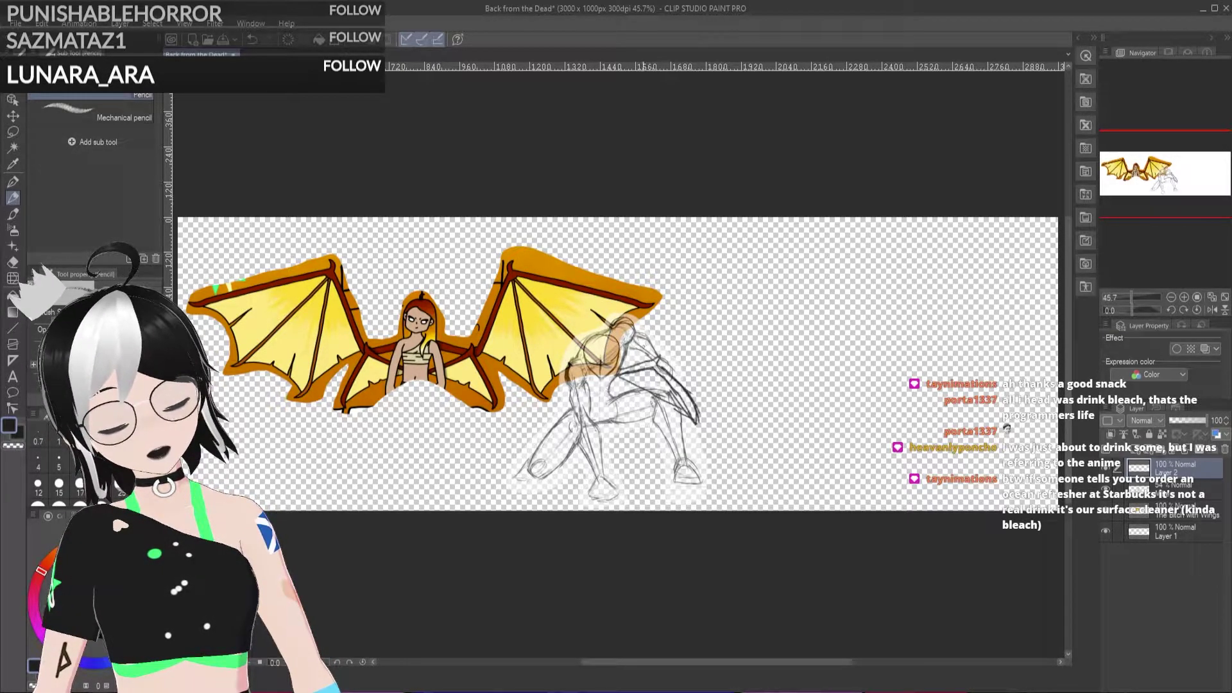
drag(645, 354, 677, 347)
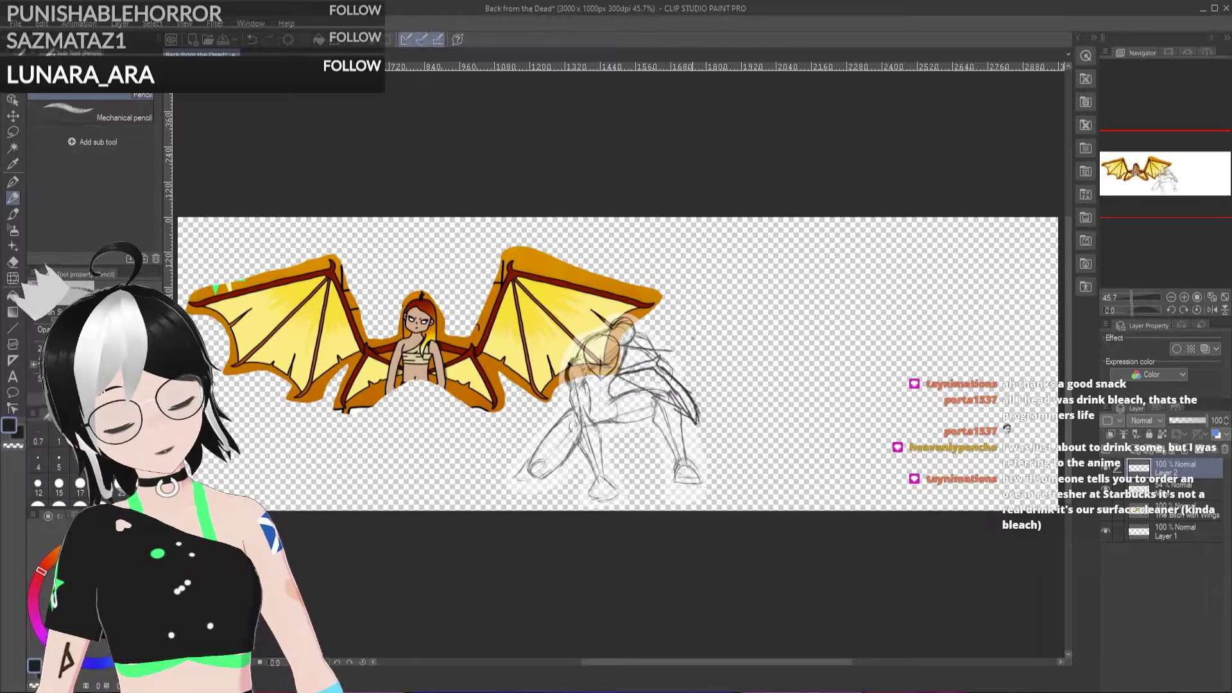
drag(673, 350, 716, 287)
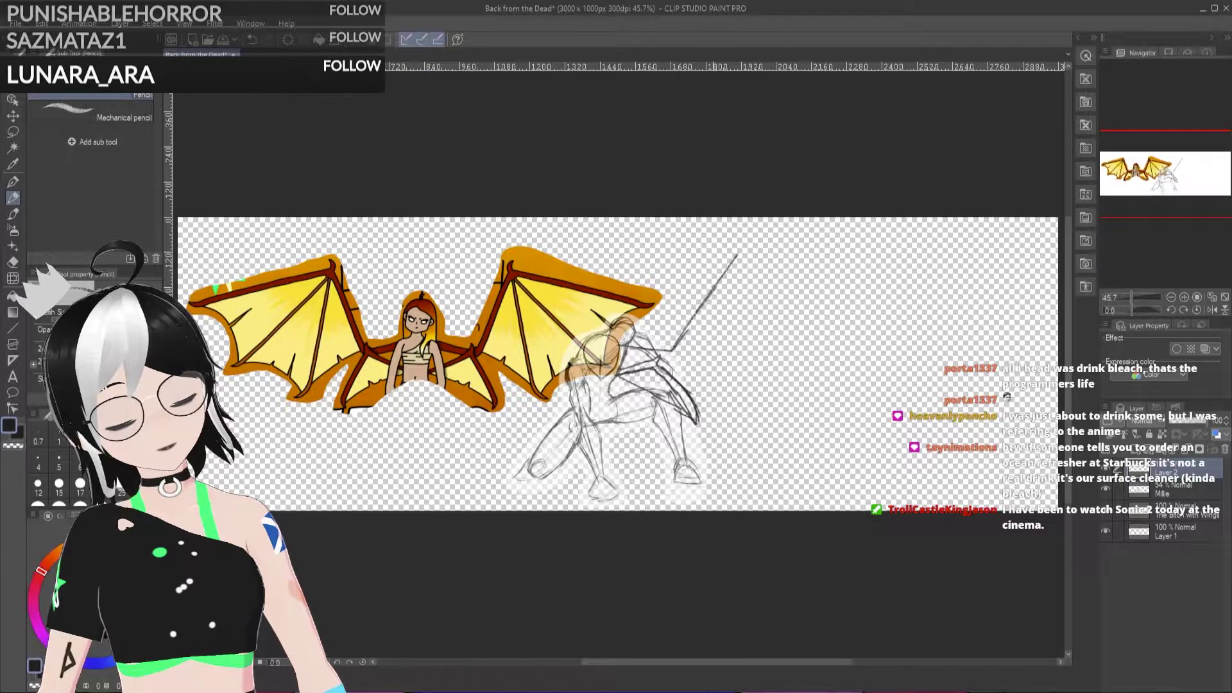
drag(672, 350, 752, 236)
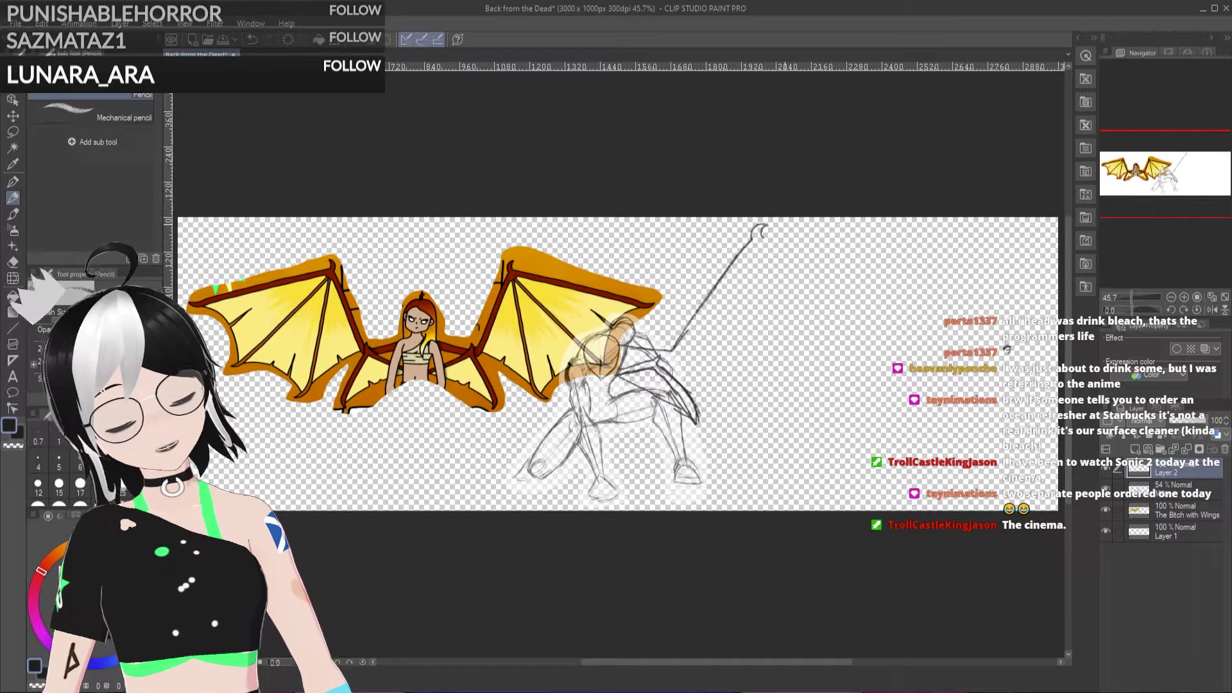
drag(761, 235, 969, 289)
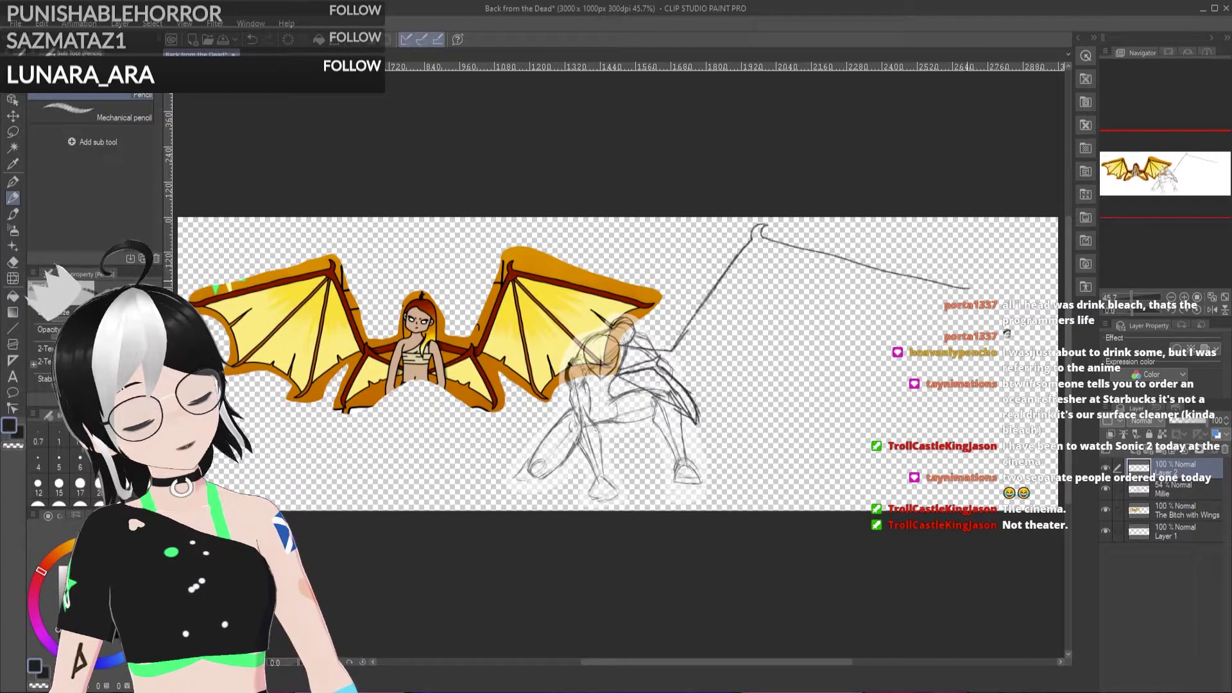
key(ctrl+z)
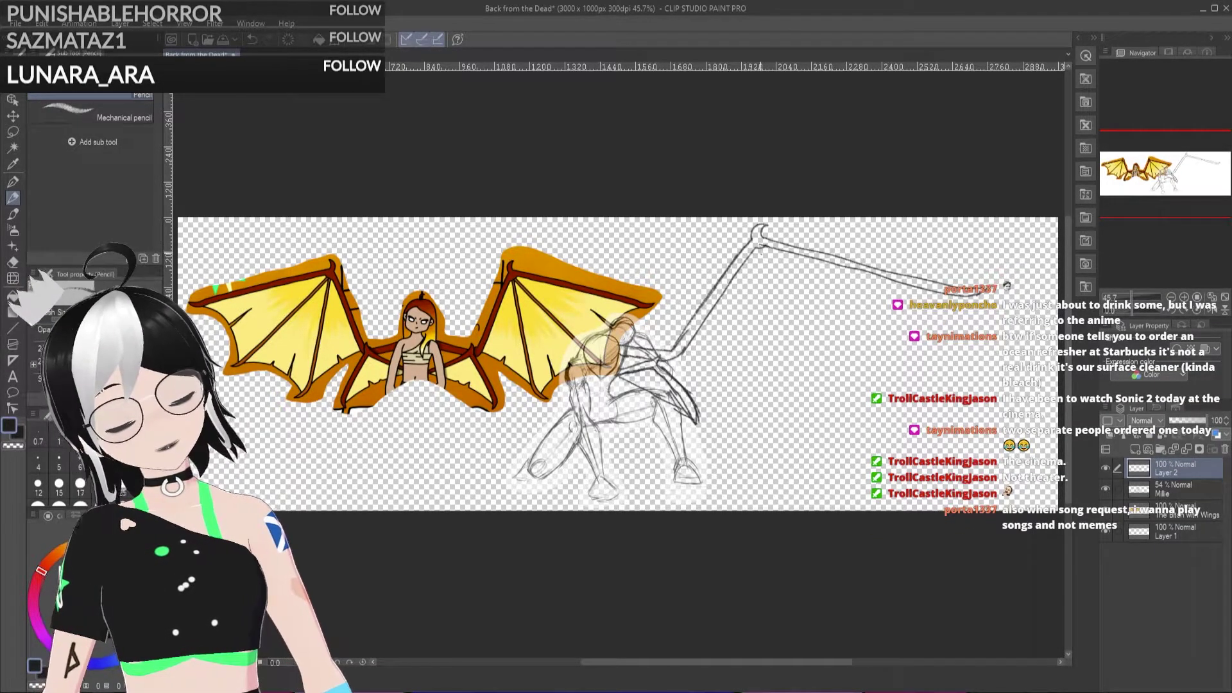
Step: Sketch two tapered finger bones fanning down from the wing's hooked joint, one near vertical and one diagonal
drag(756, 251, 762, 393)
drag(762, 274, 769, 379)
key(ctrl+z)
drag(762, 252, 764, 290)
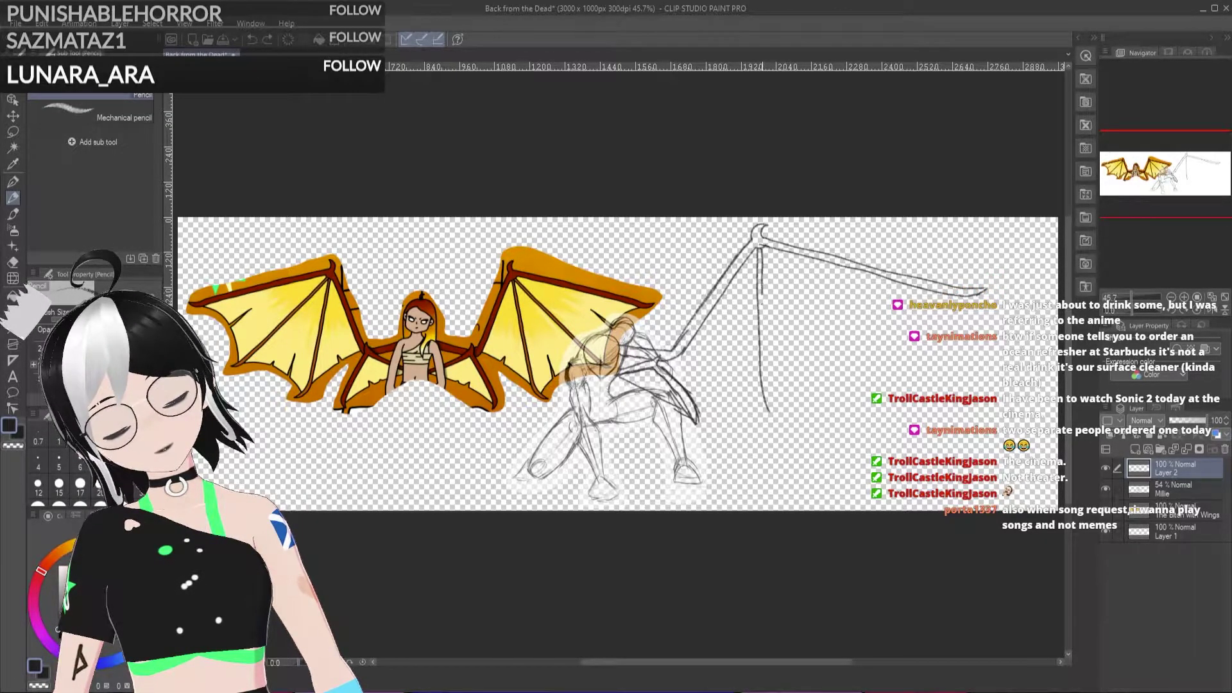
drag(762, 249, 892, 391)
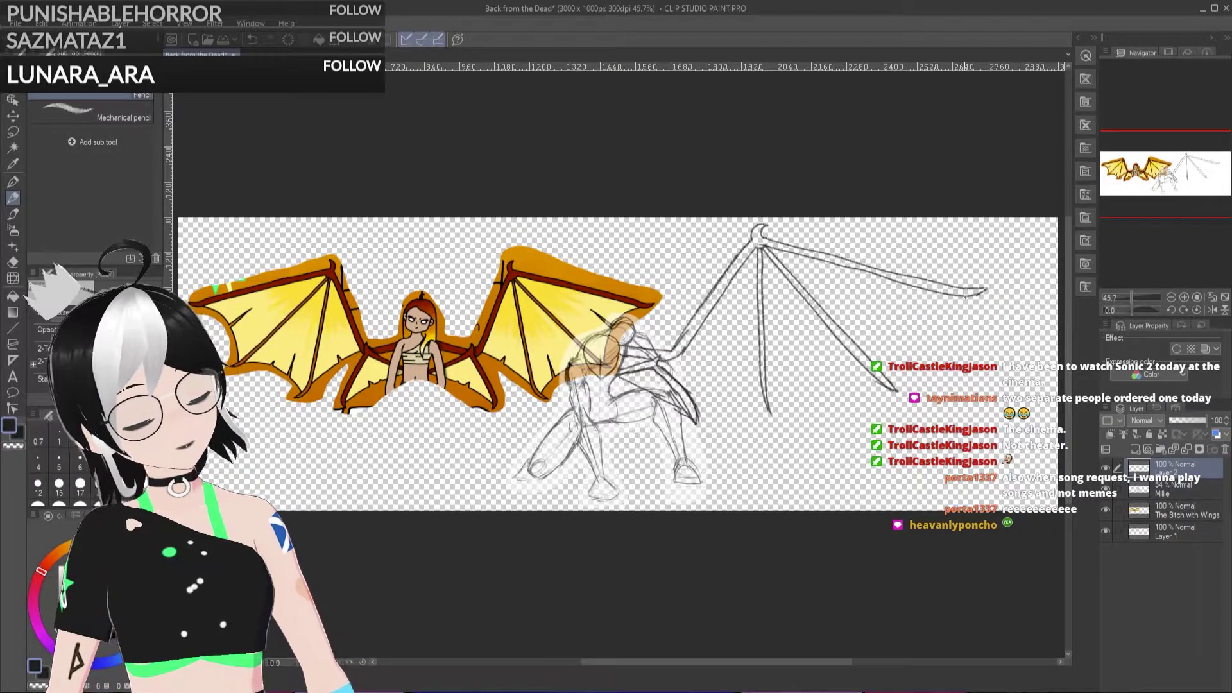
Step: Sketch the curved membrane edges linking the wing's finger-bone tips and running back to the arm bone's base
drag(972, 297, 914, 361)
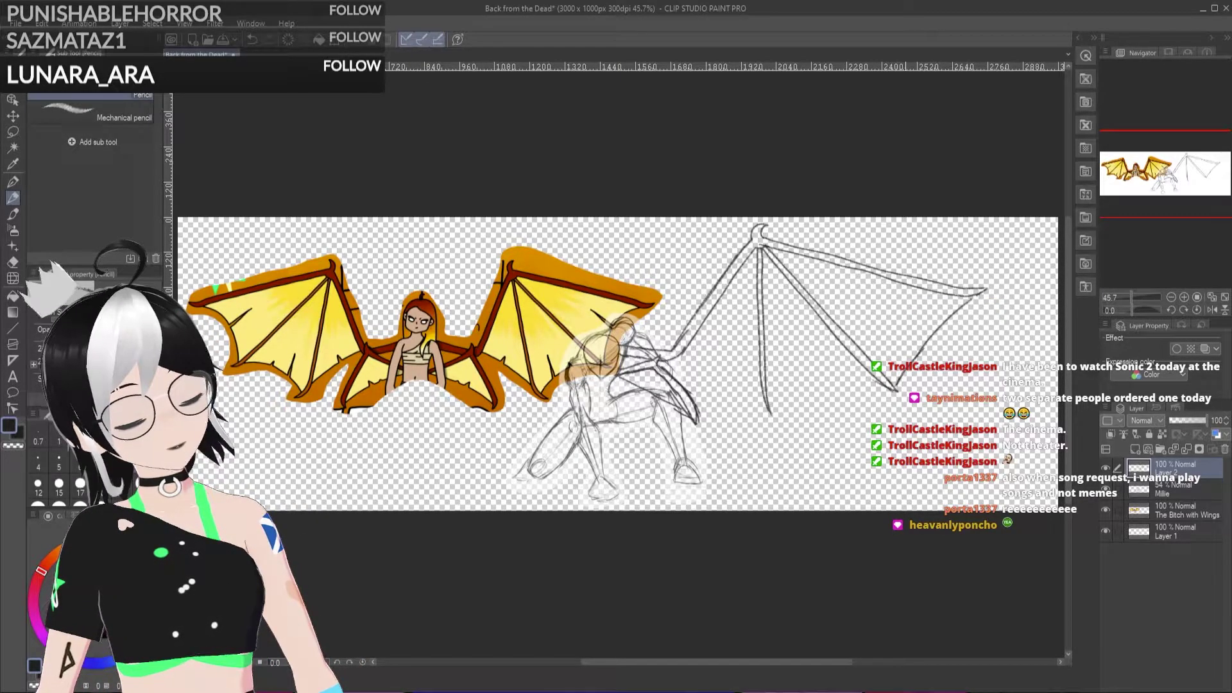
drag(974, 295, 914, 359)
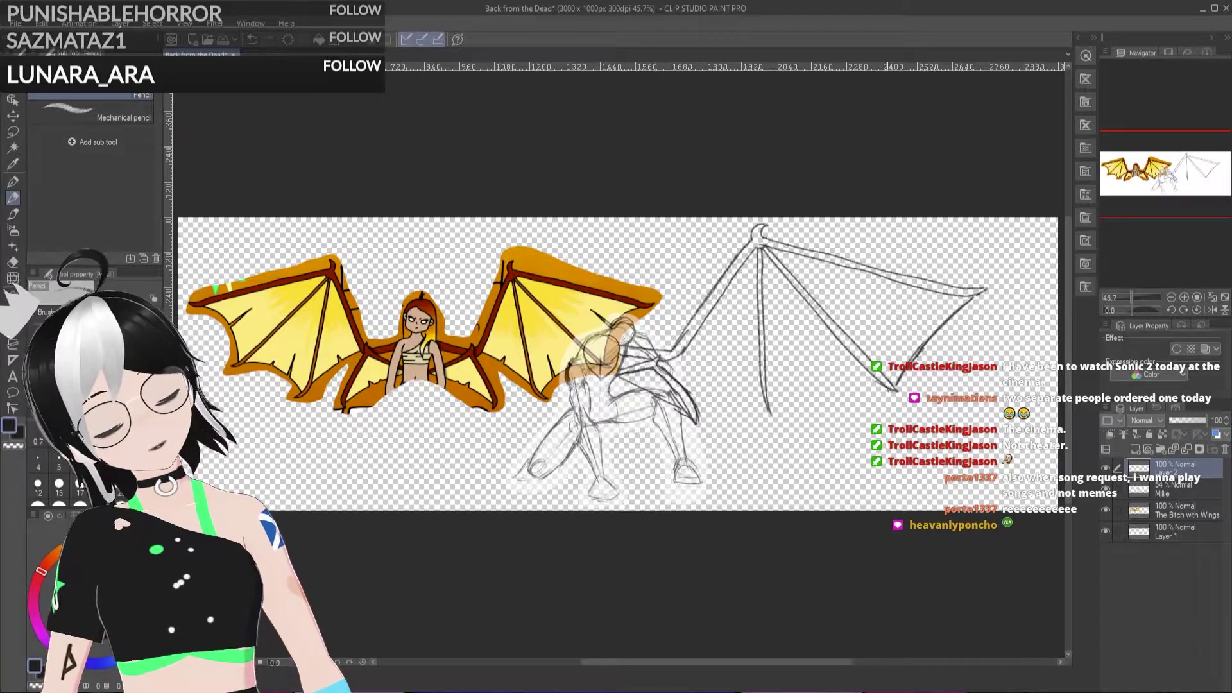
mouse_move(768, 408)
mouse_down()
mouse_move(805, 396)
mouse_move(899, 389)
mouse_up()
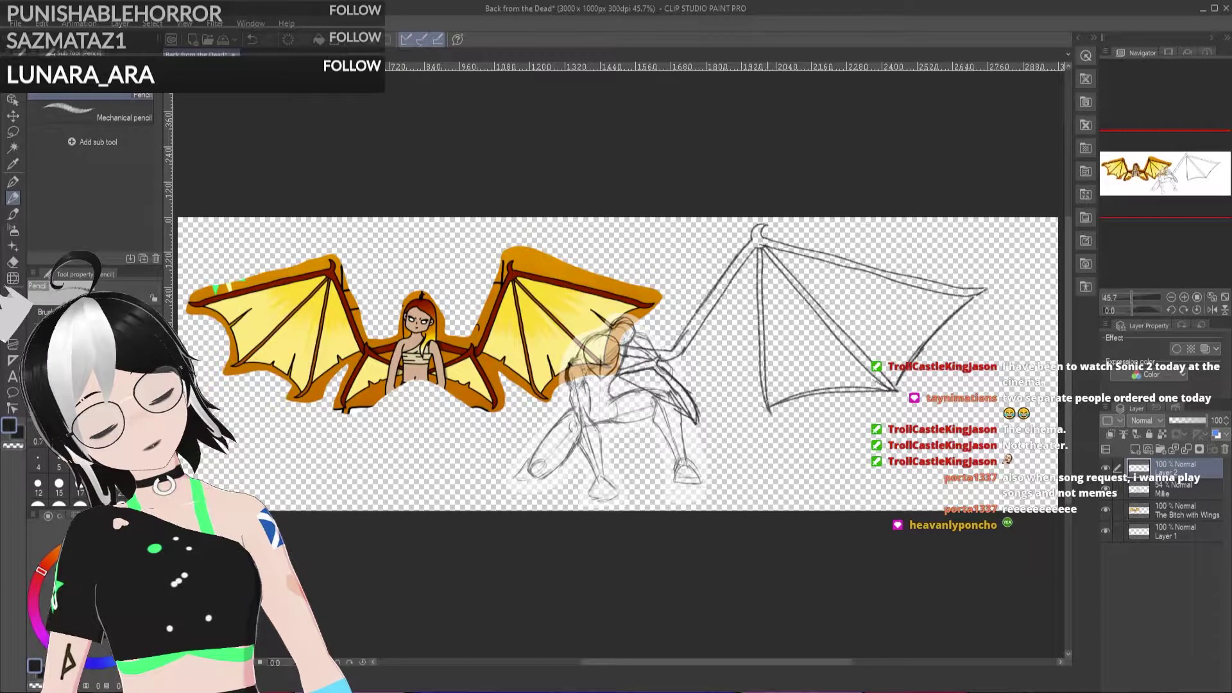
mouse_move(764, 408)
mouse_down()
mouse_move(694, 377)
mouse_move(737, 383)
mouse_move(683, 346)
mouse_up()
key(ctrl+z)
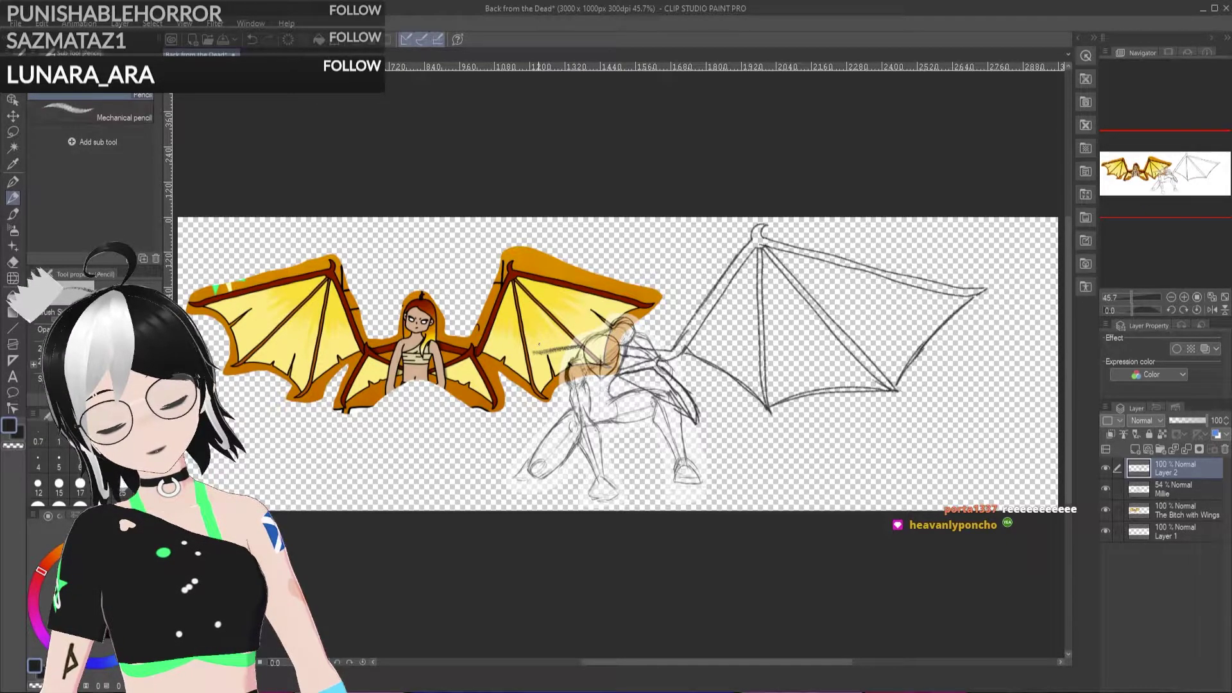
mouse_move(453, 243)
mouse_down()
mouse_move(537, 353)
mouse_move(522, 340)
mouse_up()
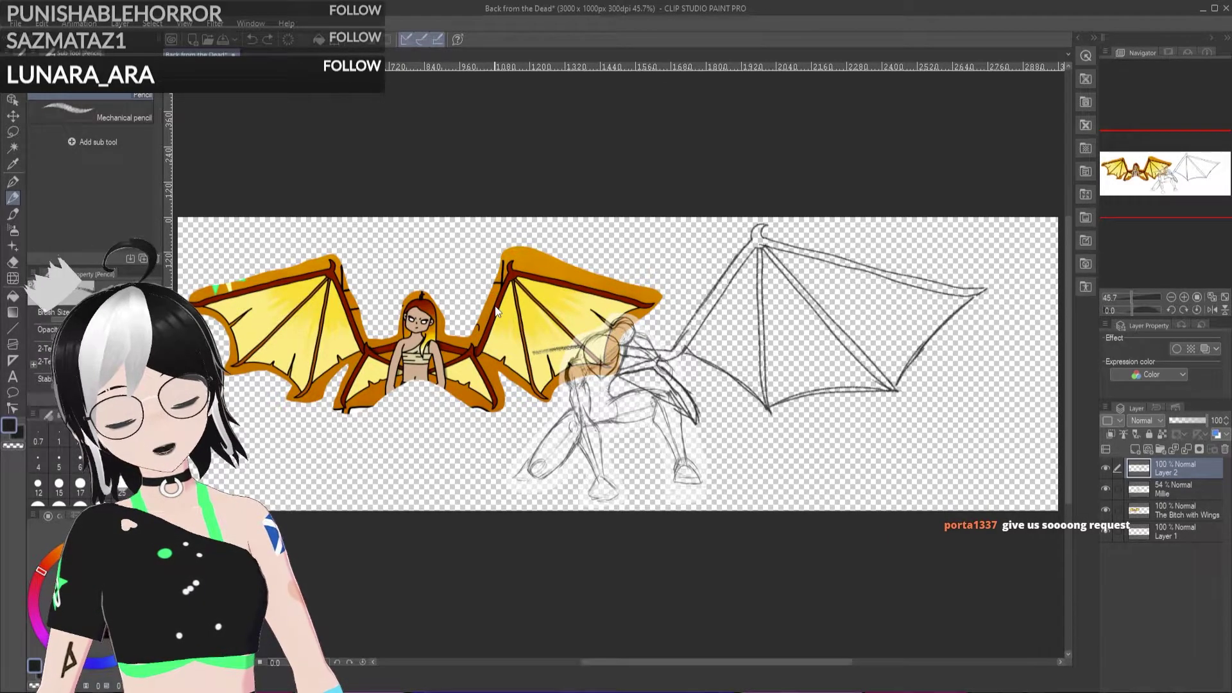
key(ctrl+z)
key(ctrl+z)
key(ctrl+z)
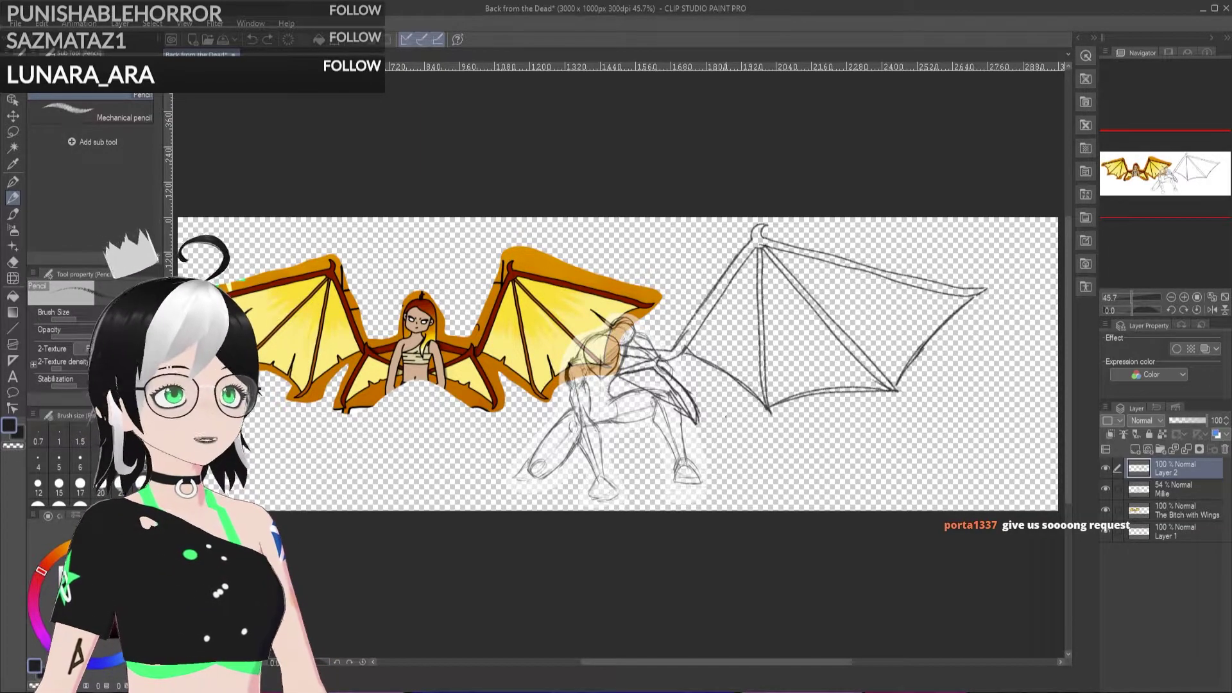
Step: Duplicate the wing layer, flip the copy horizontally and place it as the matching wing on the figure's other side
click(13, 115)
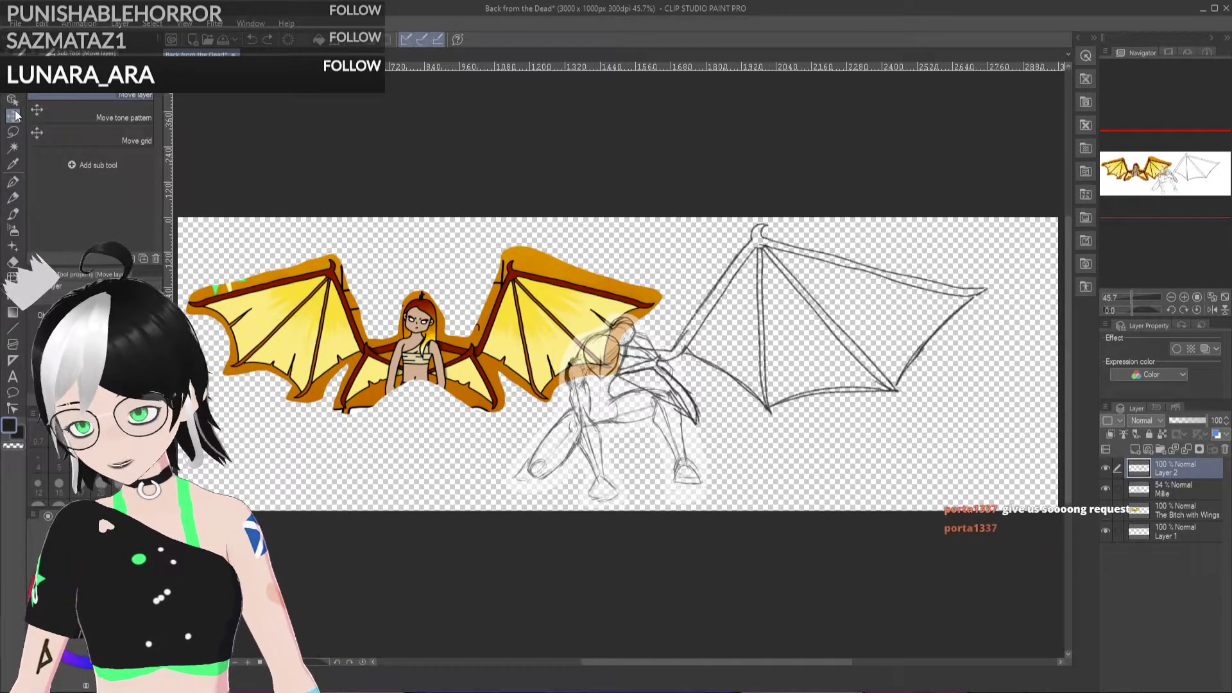
key(ctrl+c)
key(ctrl+v)
mouse_move(817, 338)
mouse_down()
mouse_move(557, 338)
mouse_move(403, 317)
mouse_up()
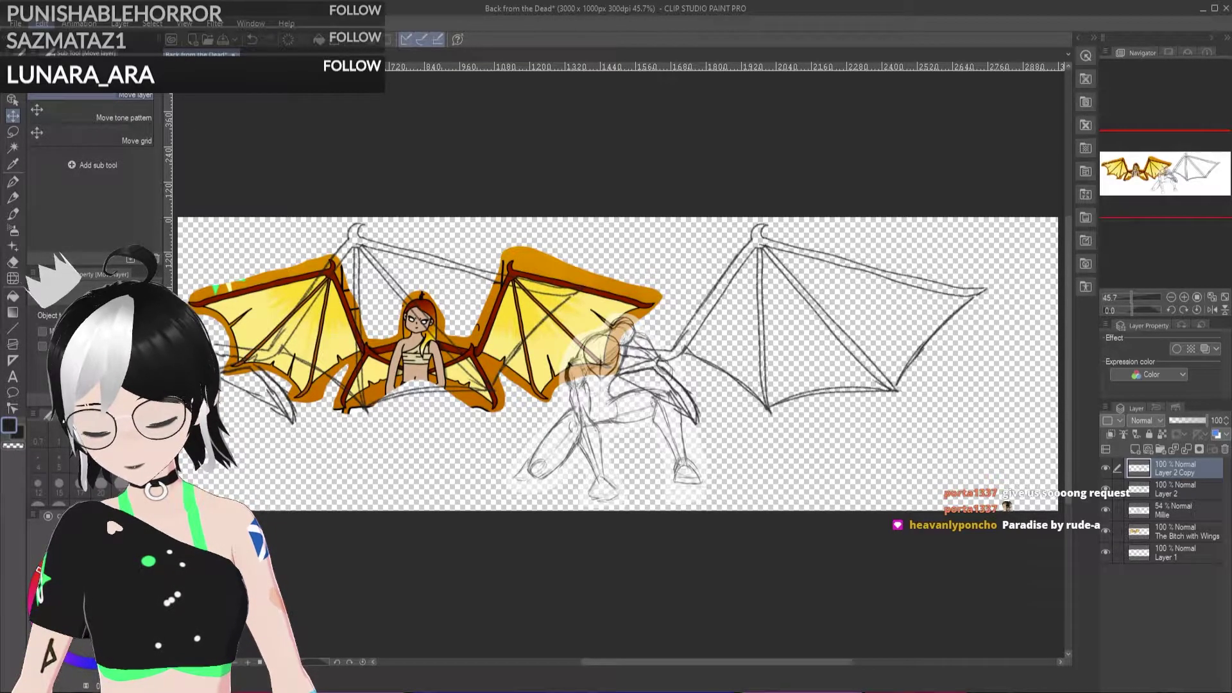
key(ctrl+t)
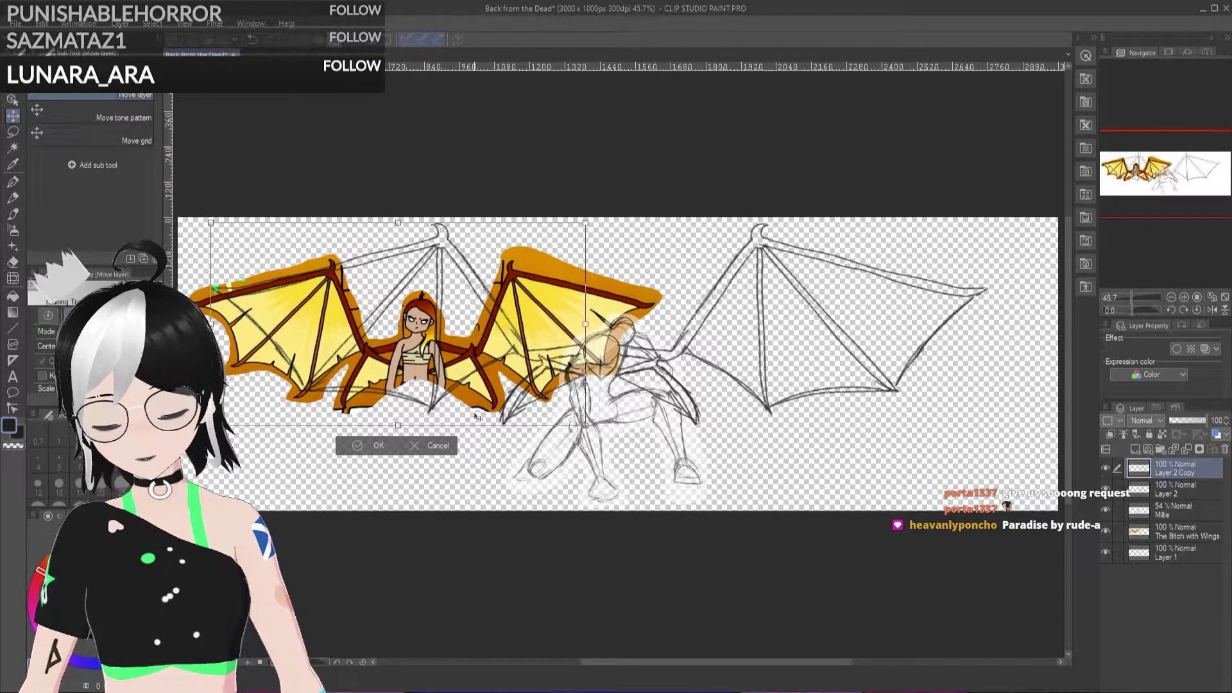
key(Return)
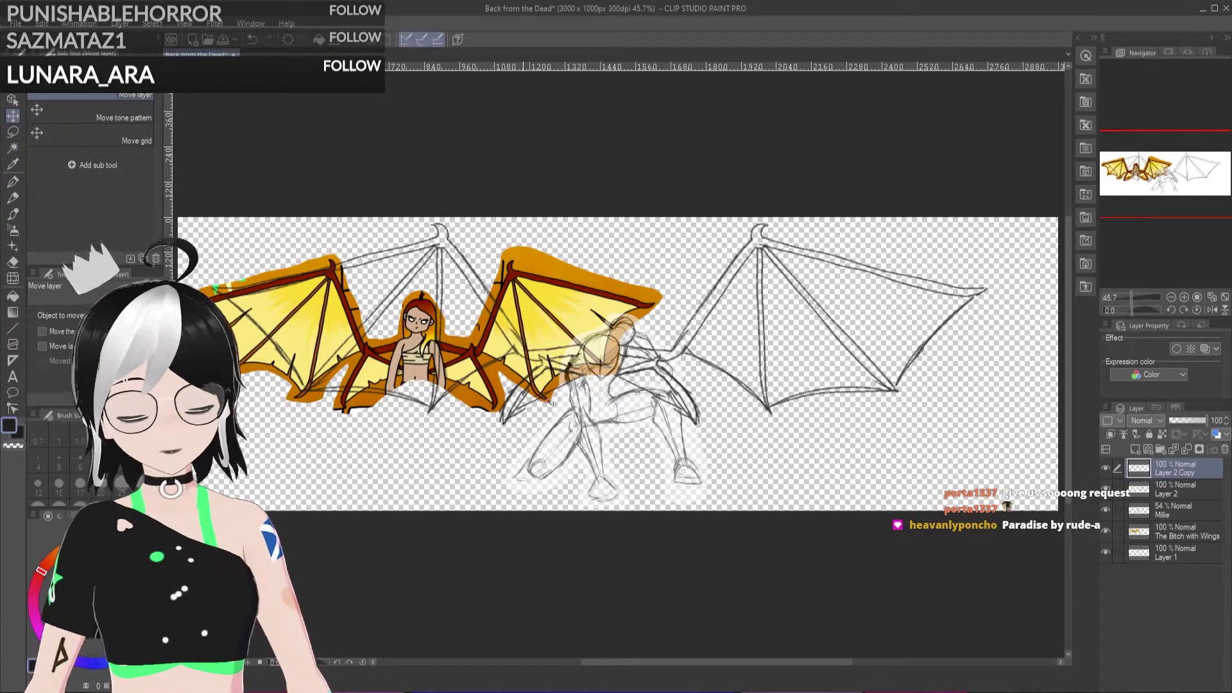
Step: Hide the winged reference image and add a new layer above the wing sketches, keeping the Millie pose layer shown
click(1105, 531)
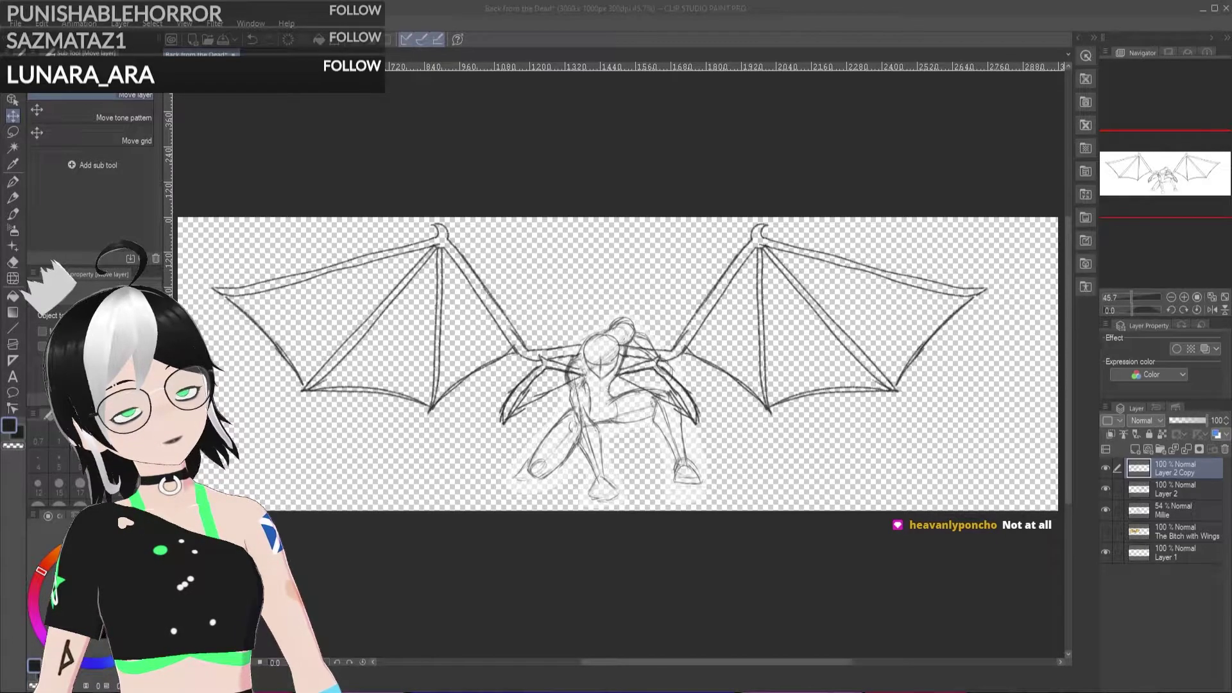
click(1133, 449)
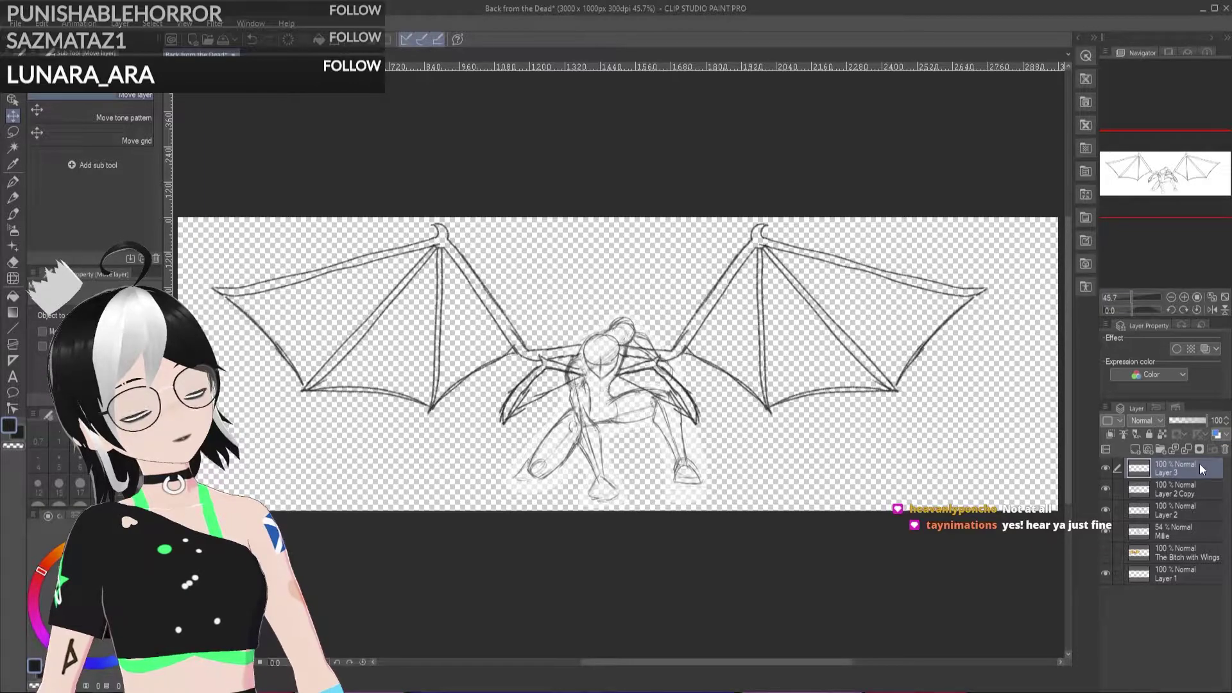
key(ctrl+plus)
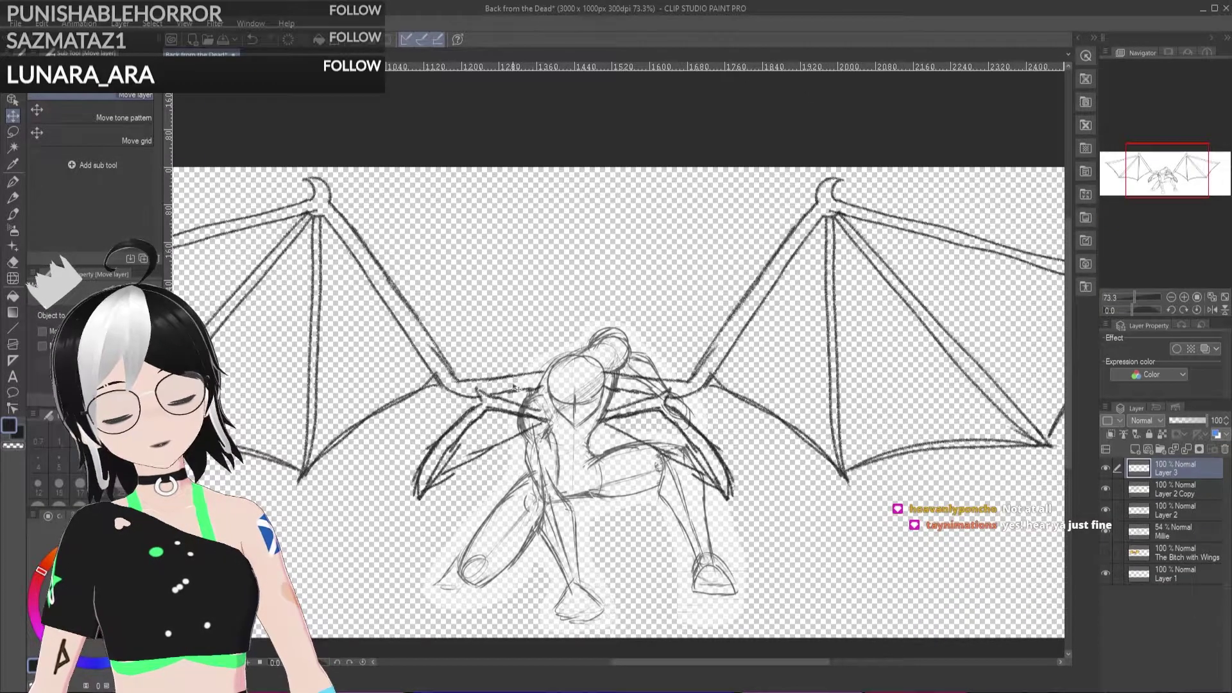
click(1109, 549)
scroll(422, 330, up, 3)
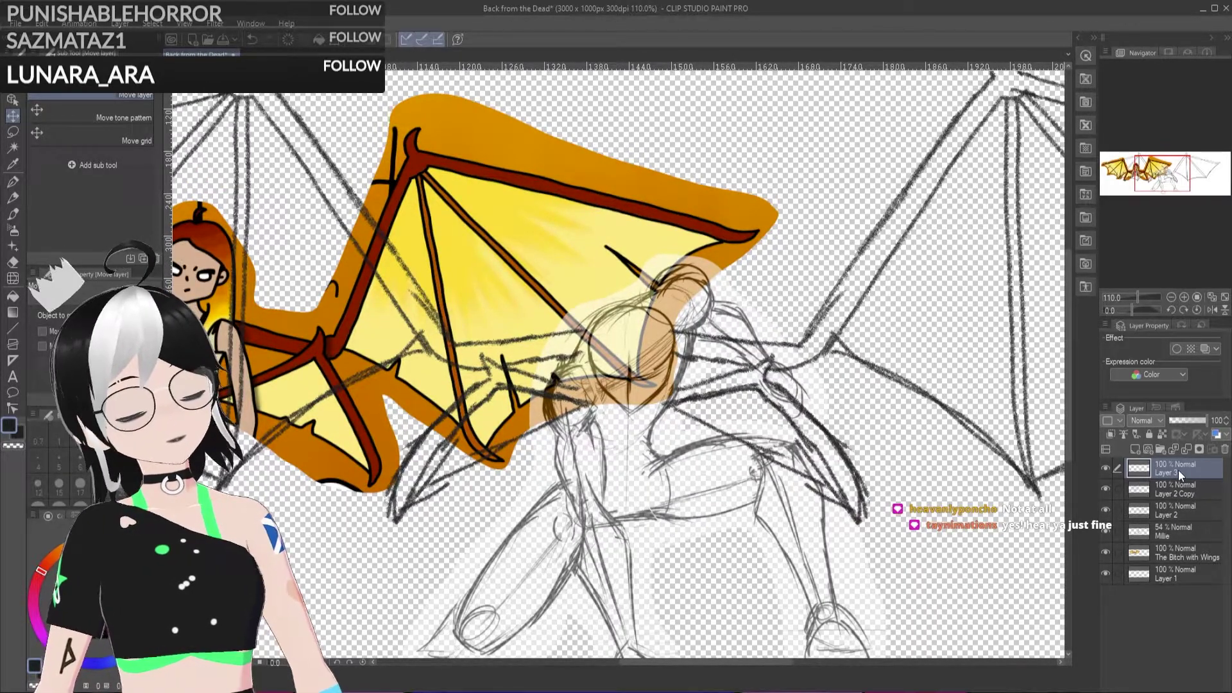
click(1105, 531)
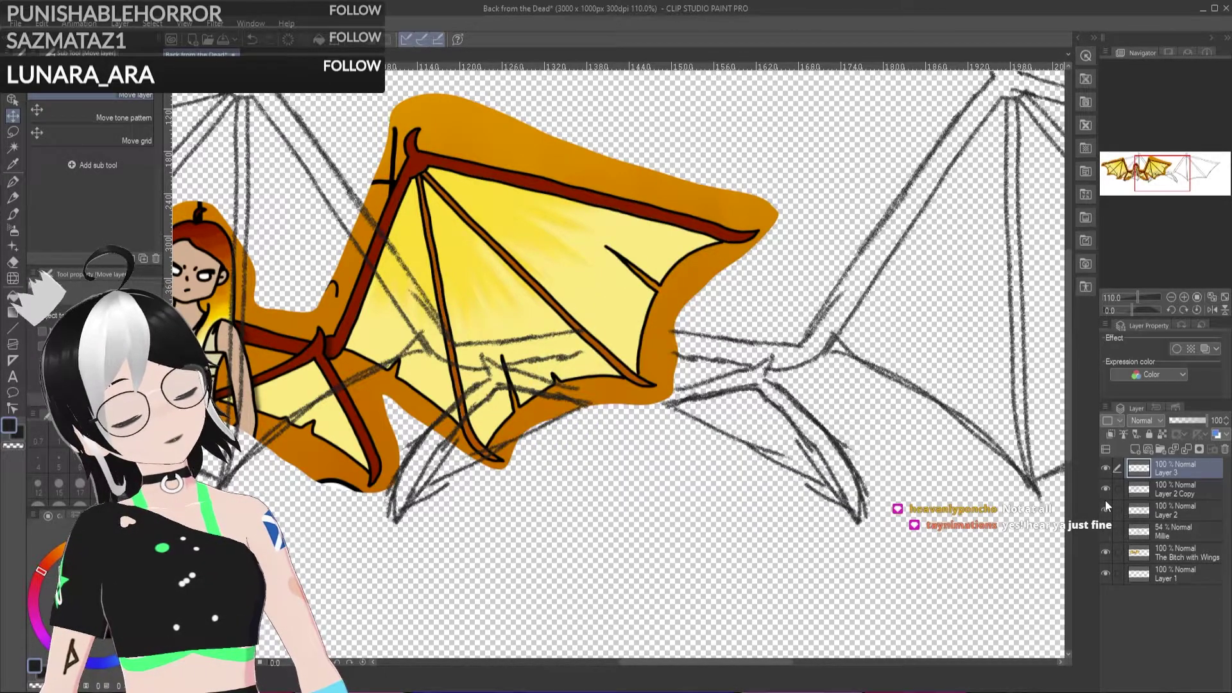
click(1105, 531)
click(1106, 552)
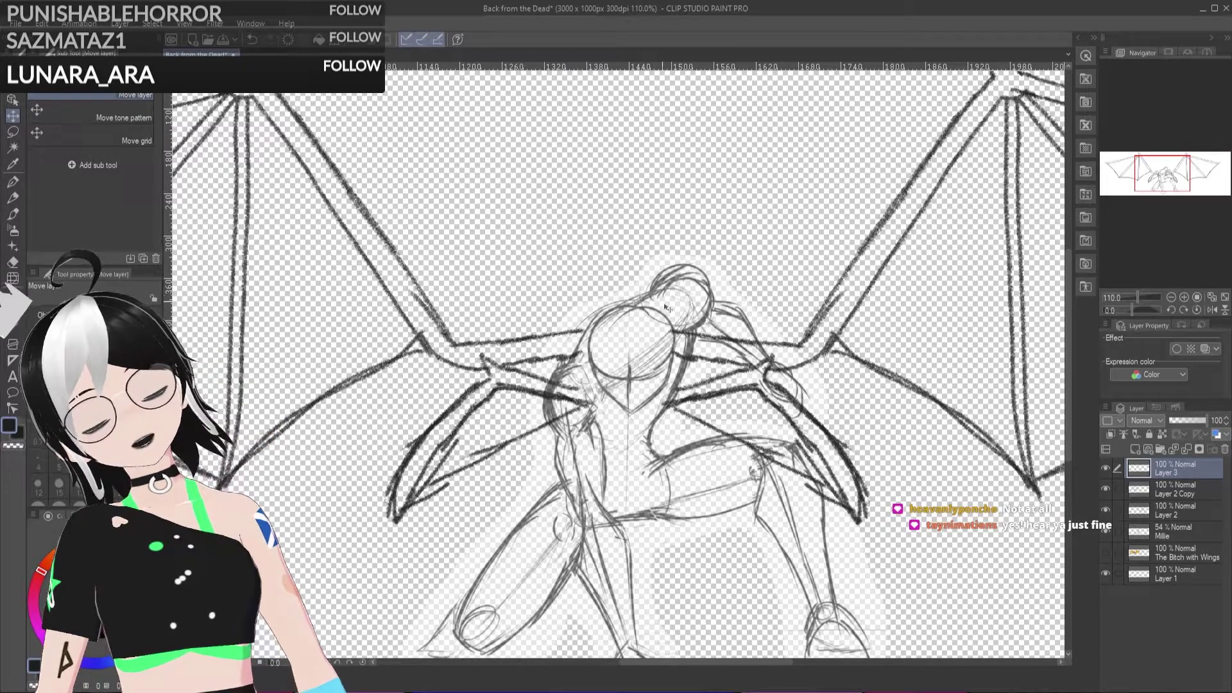
Step: Pencil the parted fringe and the rounded outer hair outline over the figure's head on Layer 3
key(p)
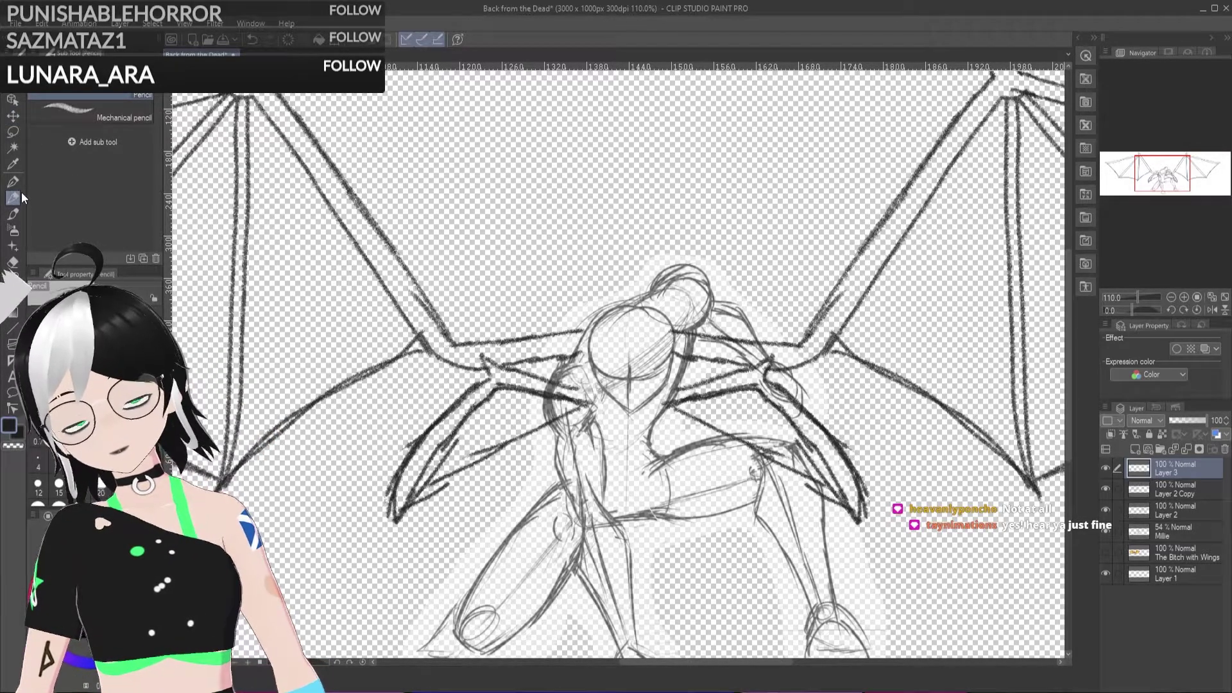
mouse_move(652, 318)
mouse_down()
mouse_move(590, 350)
mouse_move(670, 343)
mouse_up()
mouse_move(642, 296)
mouse_down()
mouse_move(676, 315)
mouse_move(681, 400)
mouse_up()
mouse_move(649, 293)
mouse_down()
mouse_move(581, 345)
mouse_move(580, 393)
mouse_up()
drag(587, 350, 583, 405)
key(ctrl+z)
key(ctrl+z)
key(ctrl+z)
key(ctrl+z)
key(ctrl+z)
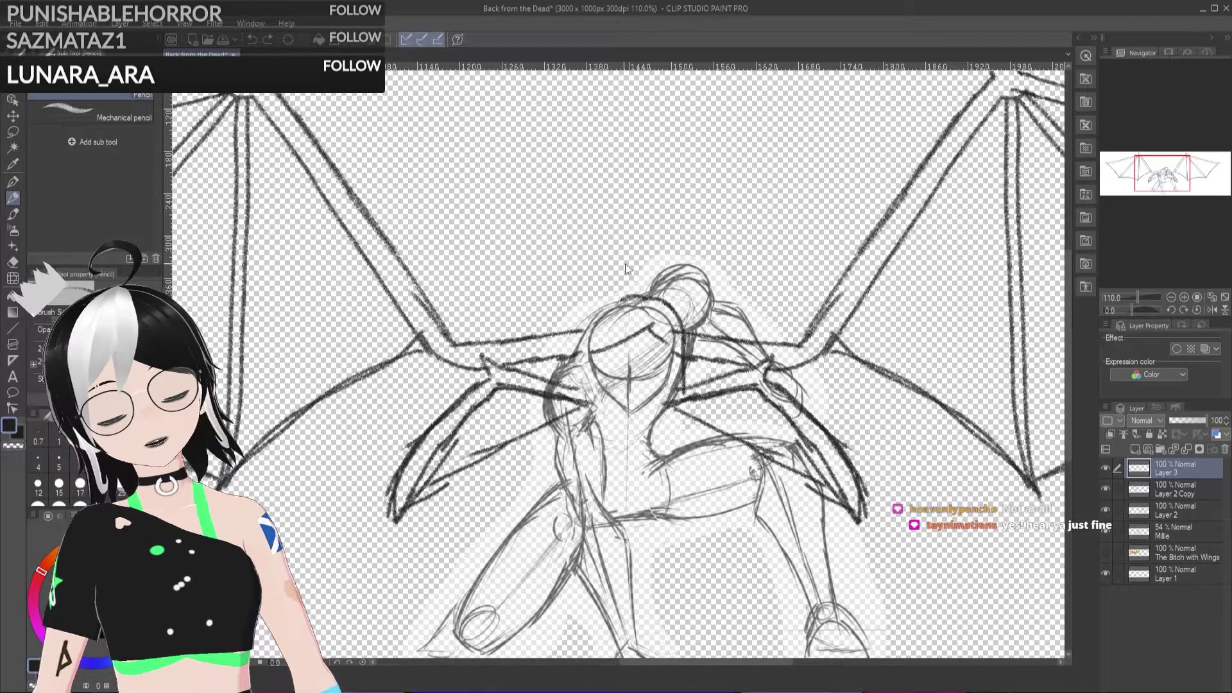
mouse_move(645, 297)
mouse_down()
mouse_move(631, 296)
mouse_move(576, 388)
mouse_up()
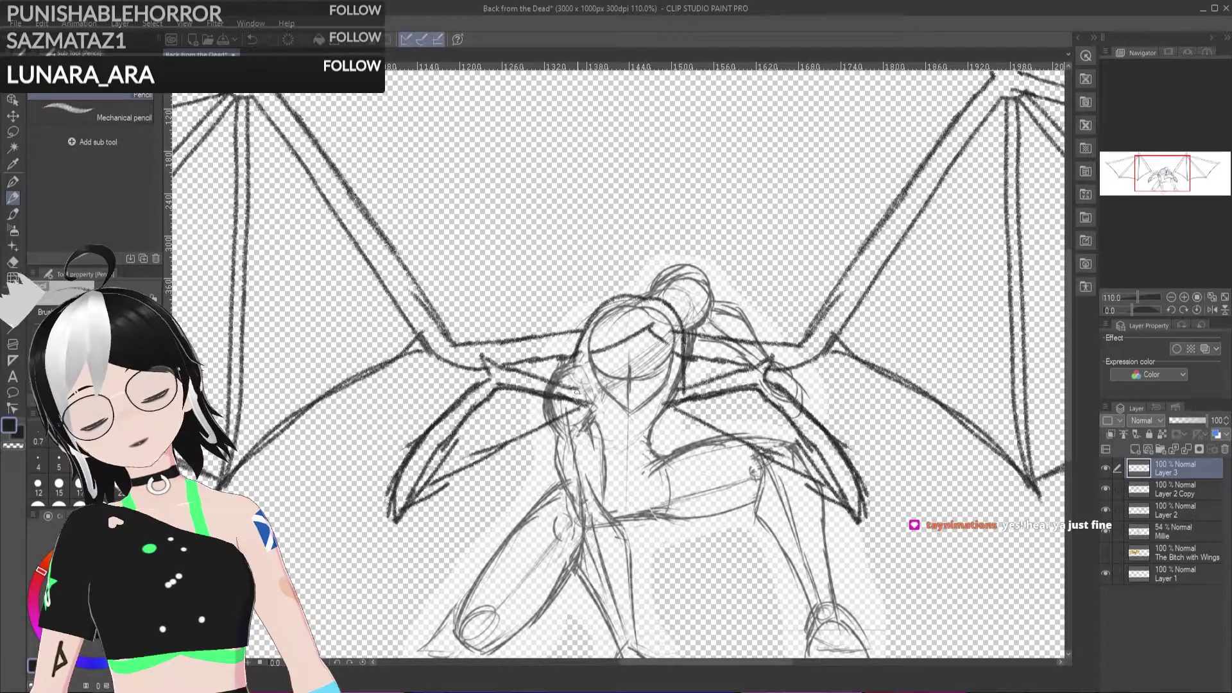
Step: Darken the hair's left outer edge down to the shoulder and draw inner strands along both sides of the face
drag(597, 316, 581, 431)
drag(585, 351, 580, 444)
drag(580, 367, 596, 427)
key(ctrl+z)
key(ctrl+z)
key(ctrl+z)
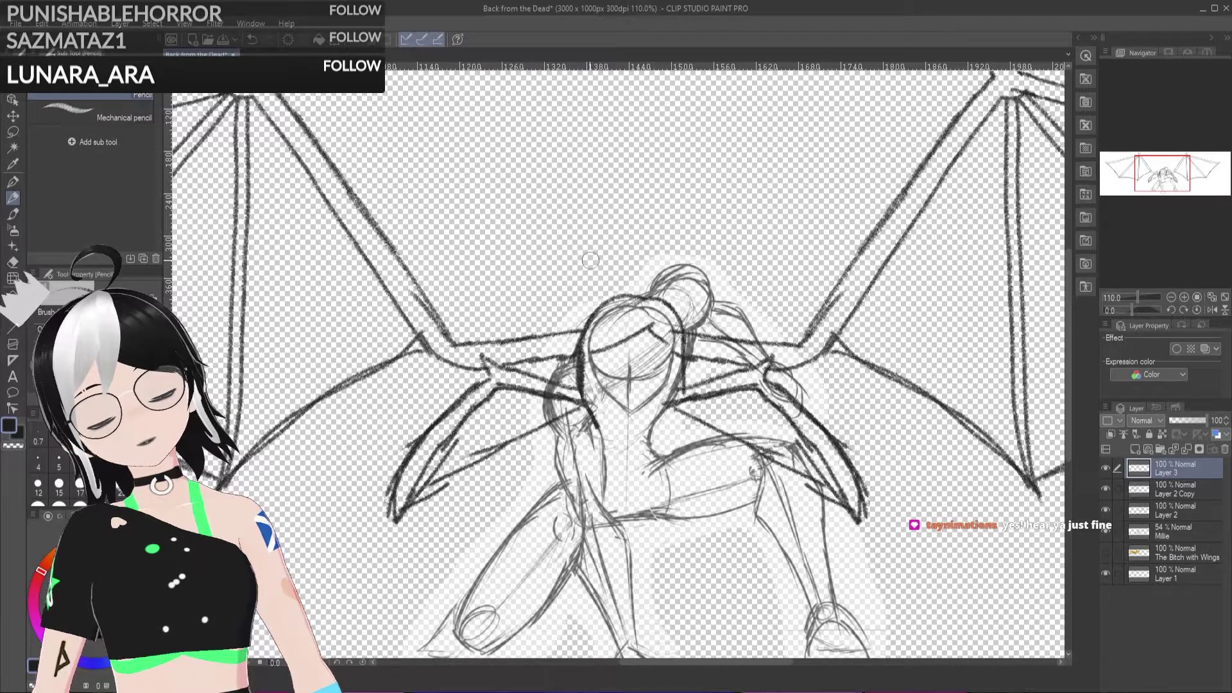
drag(602, 352, 599, 406)
drag(665, 341, 663, 406)
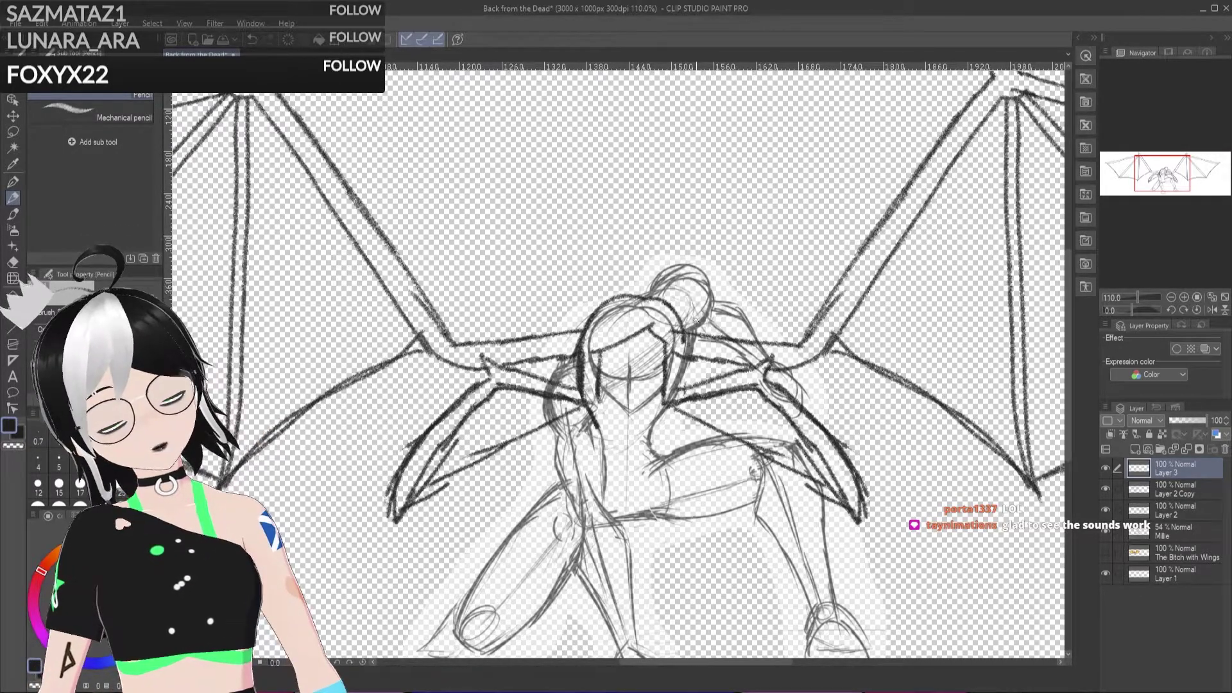
Step: Extend the right hair lock down past the shoulder and draw the pointed jawline between the face strands
click(1106, 532)
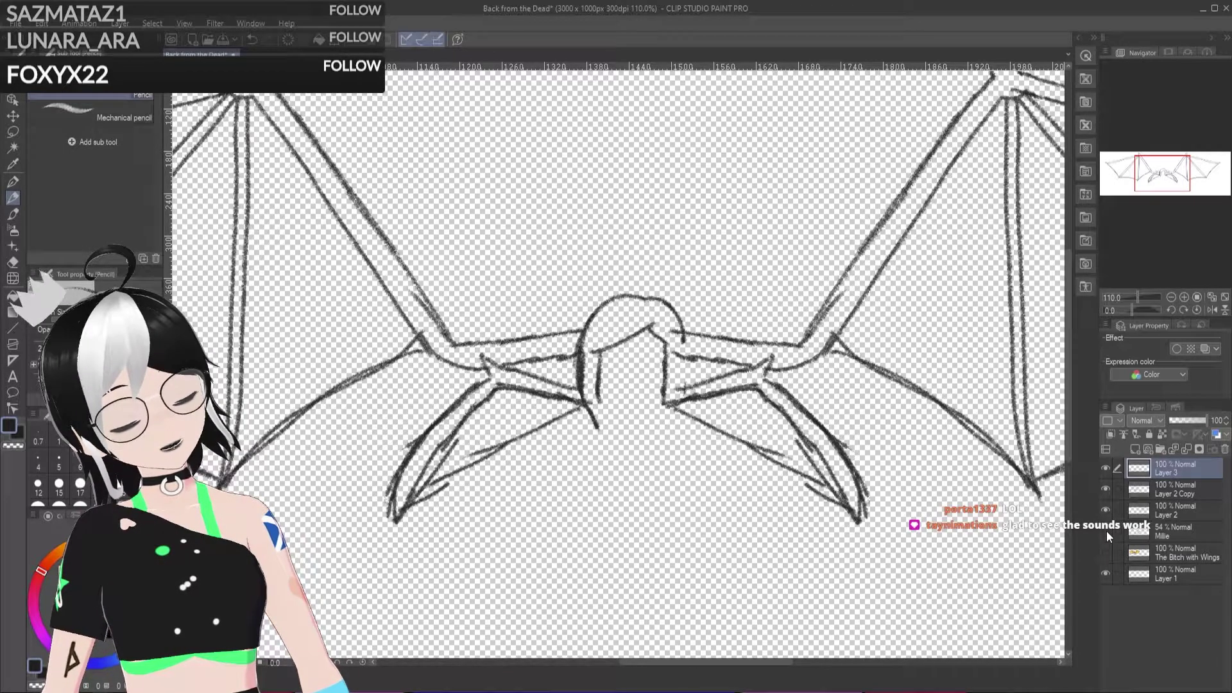
drag(682, 335, 686, 397)
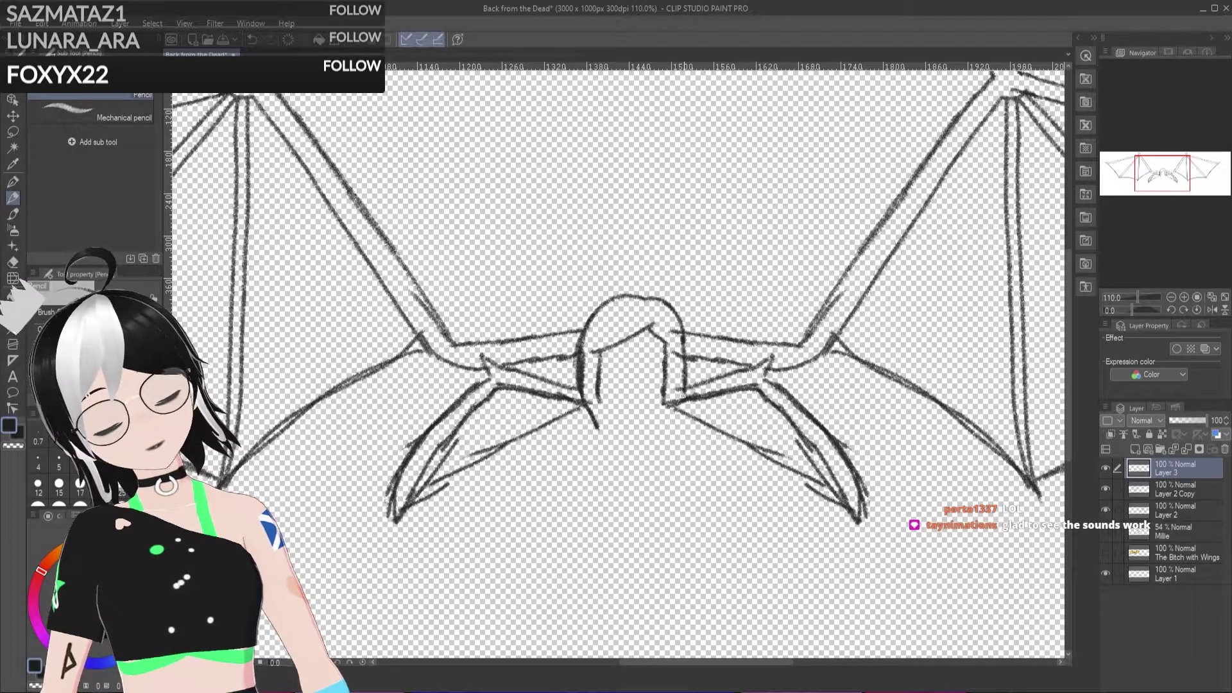
click(1106, 532)
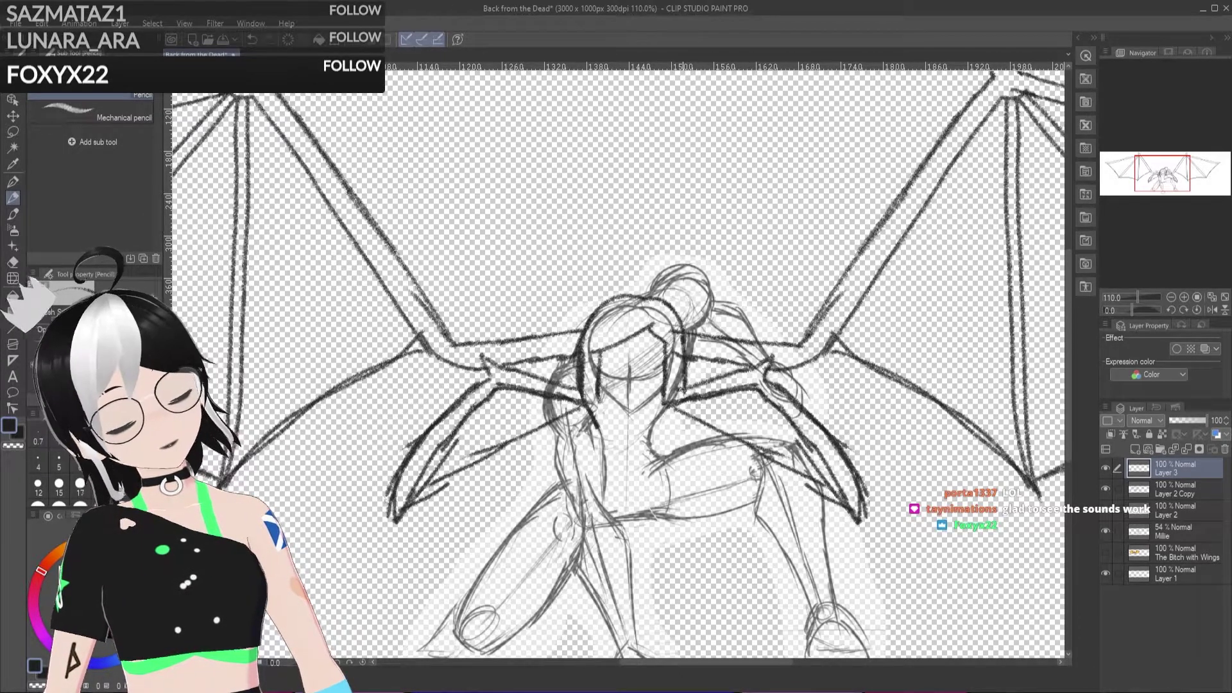
drag(682, 383, 684, 443)
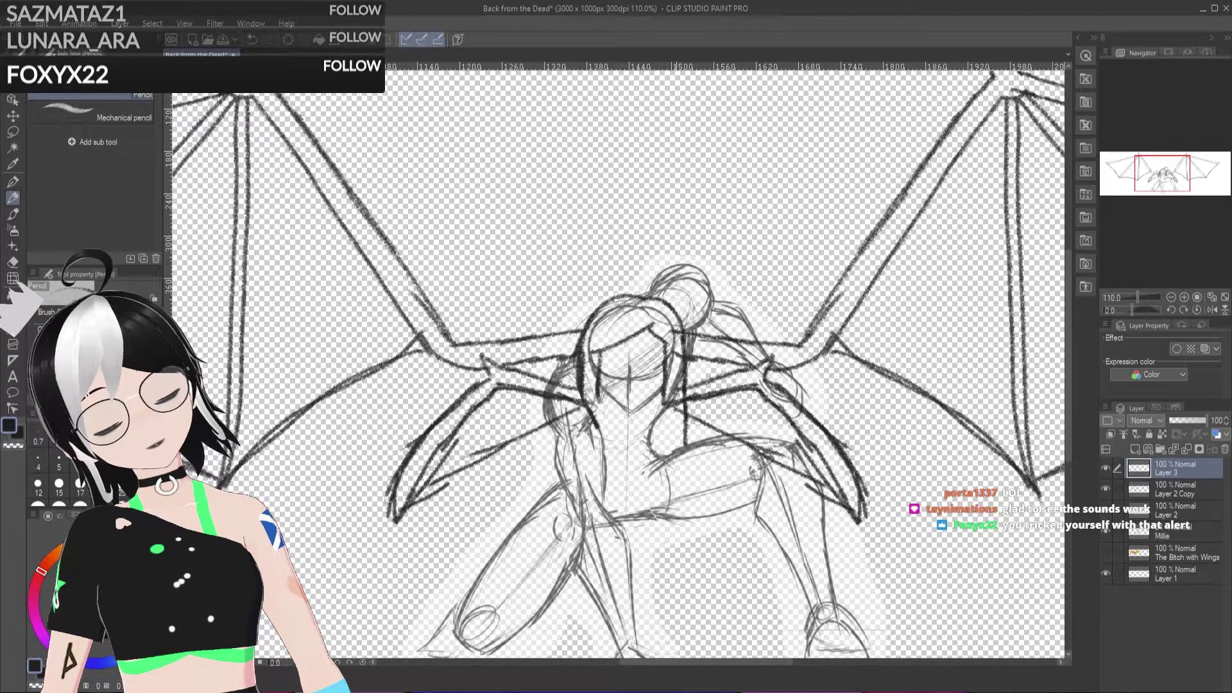
drag(600, 383, 616, 404)
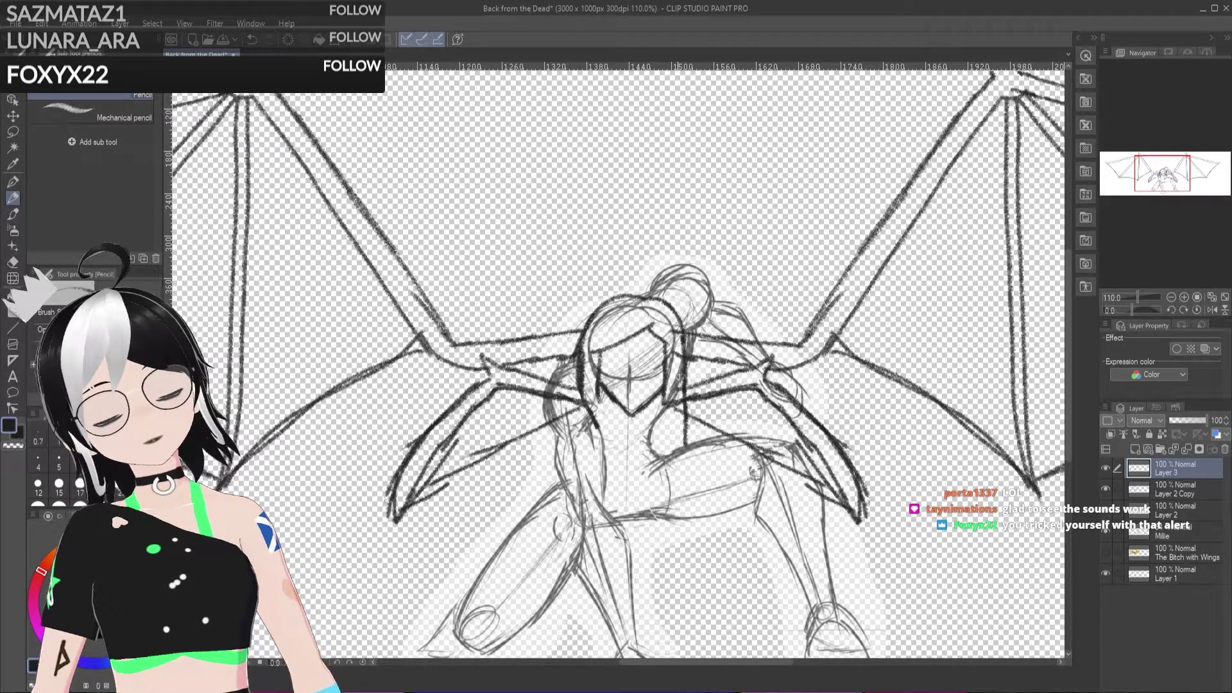
Step: Compare the hair and head sketch with the winged reference image, then hide the reference again
click(1105, 553)
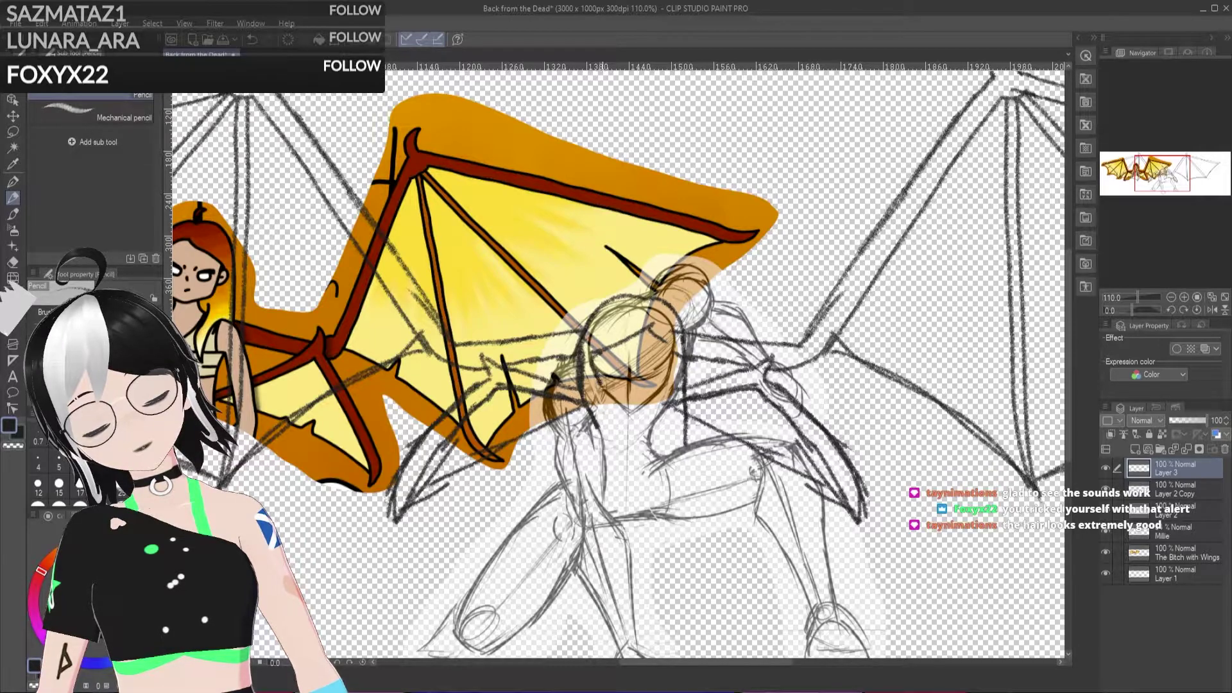
drag(675, 360, 668, 386)
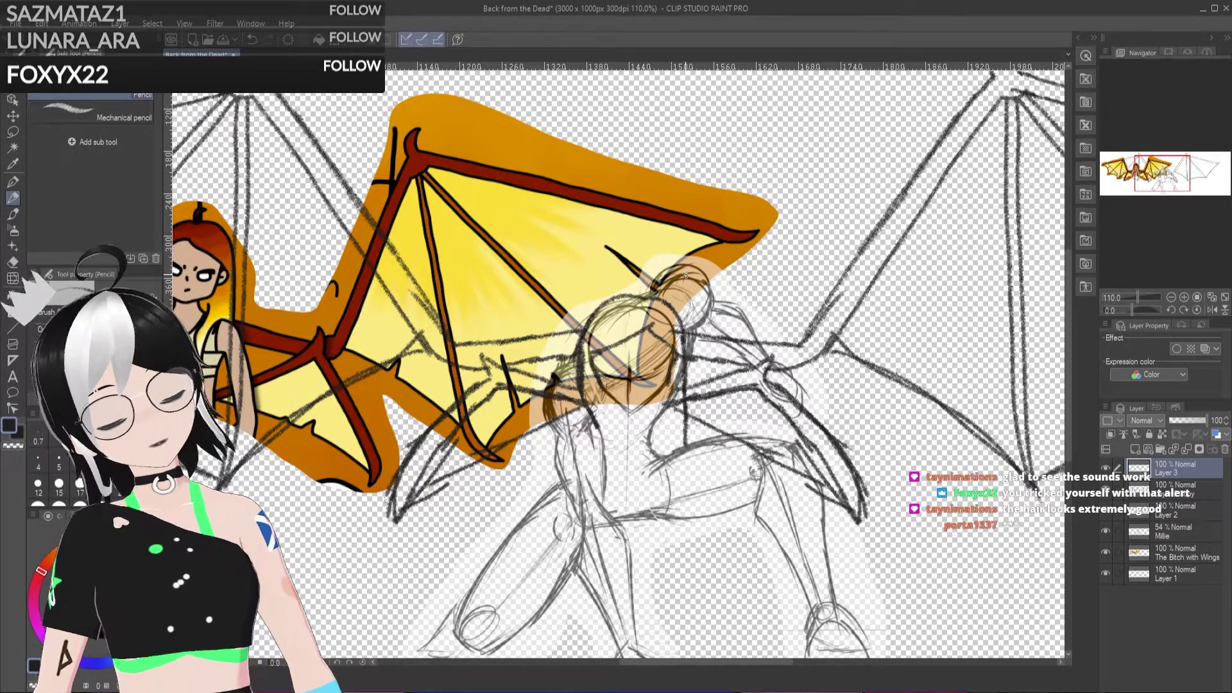
scroll(616, 359, down, 5)
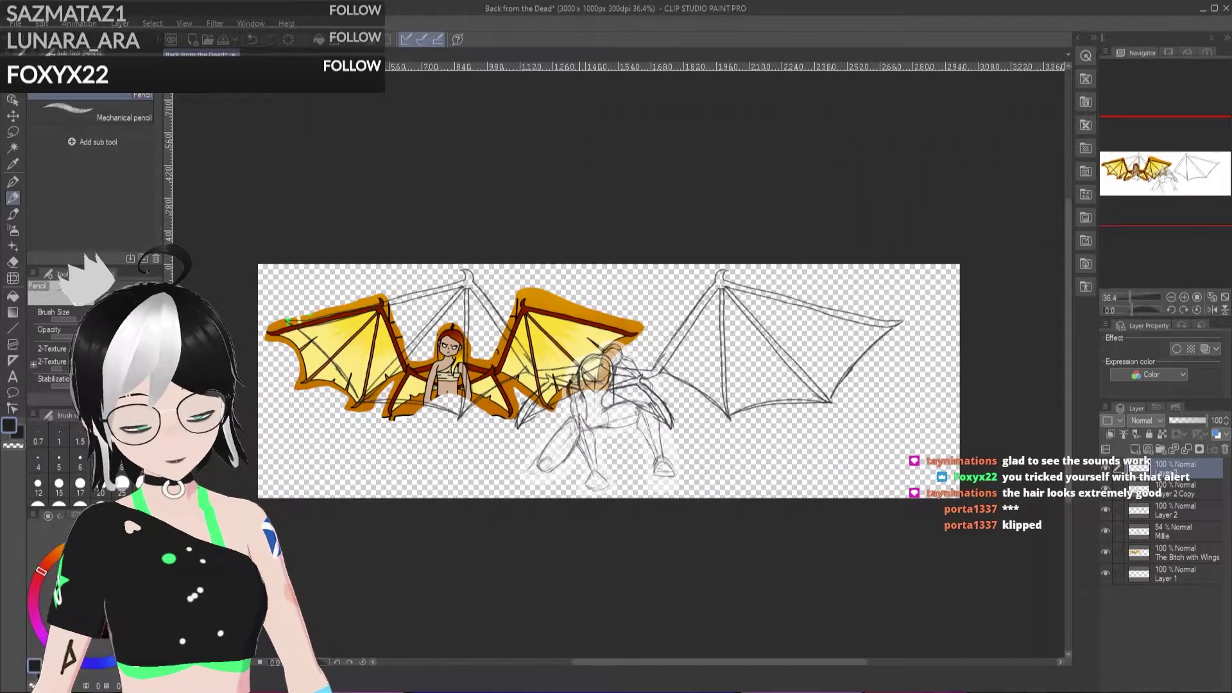
scroll(616, 372, down, 2)
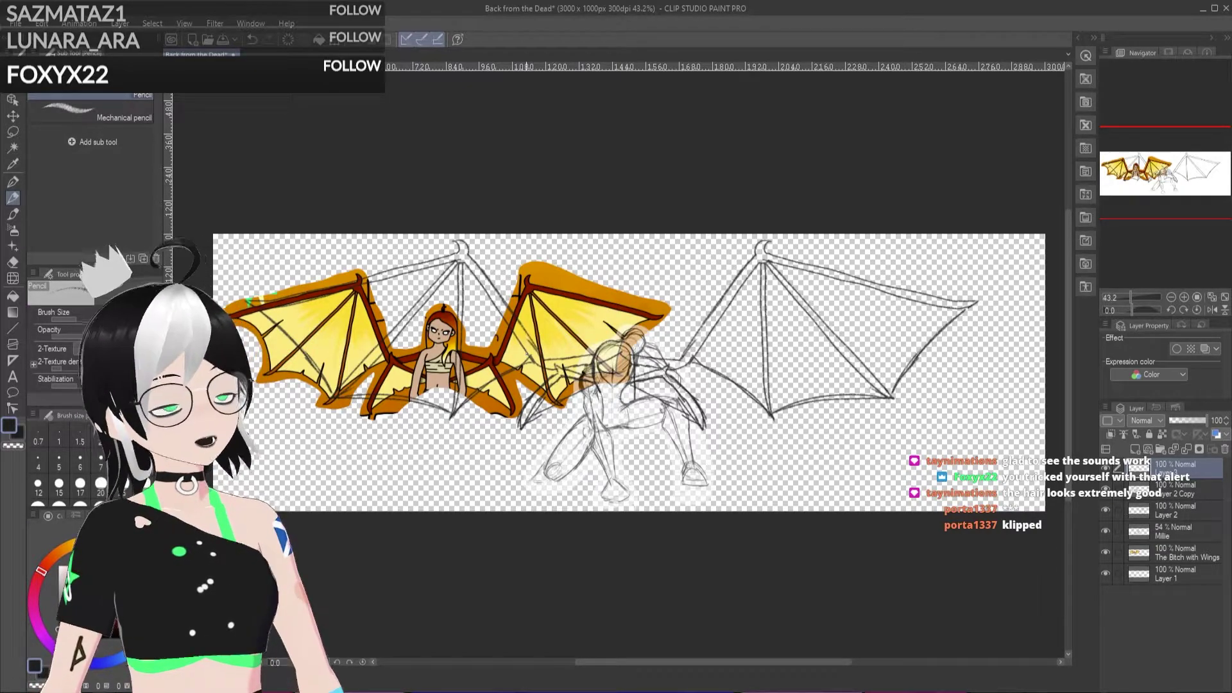
click(1107, 552)
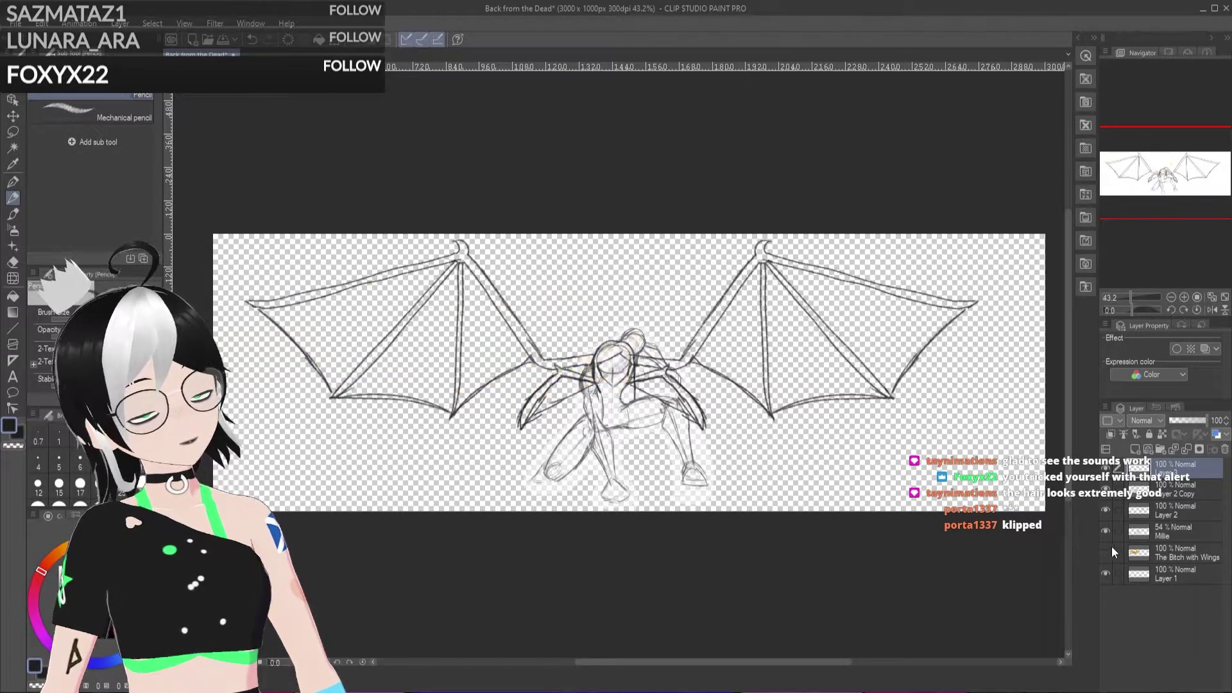
Step: Enlarge Layer 3, both wing layers and the Millie layer together to span more of the canvas, and add a new layer on top
shift+click(1183, 526)
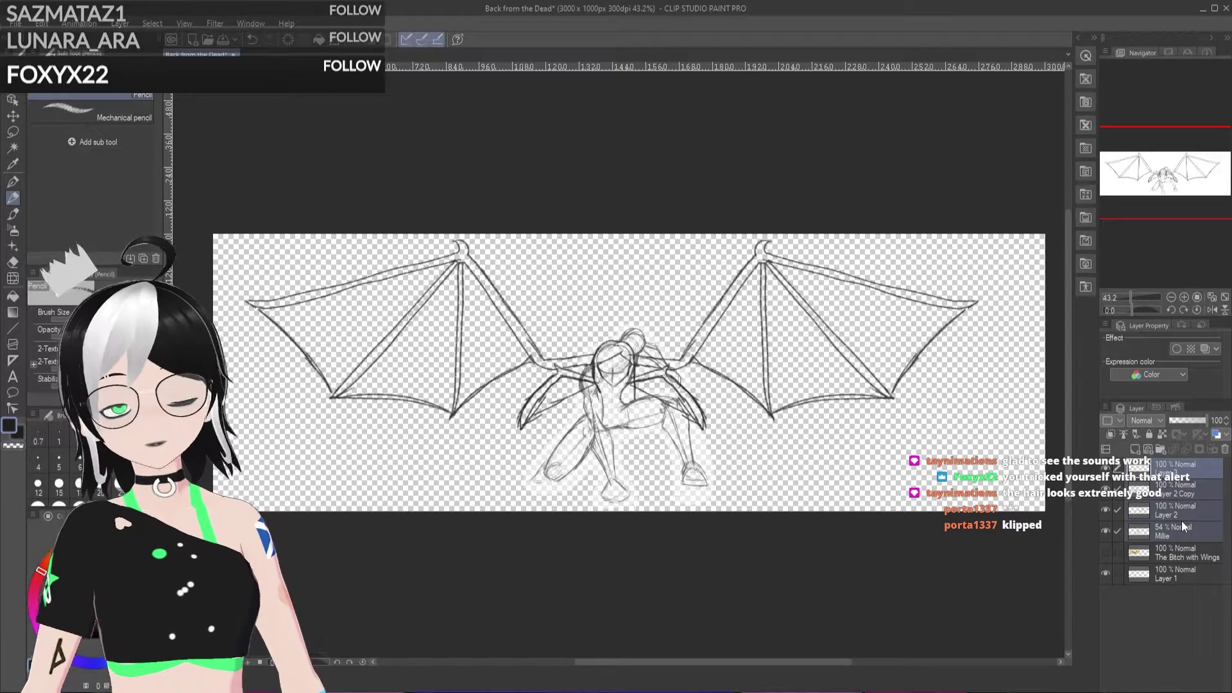
key(ctrl+t)
drag(980, 375, 1021, 378)
drag(931, 405, 931, 405)
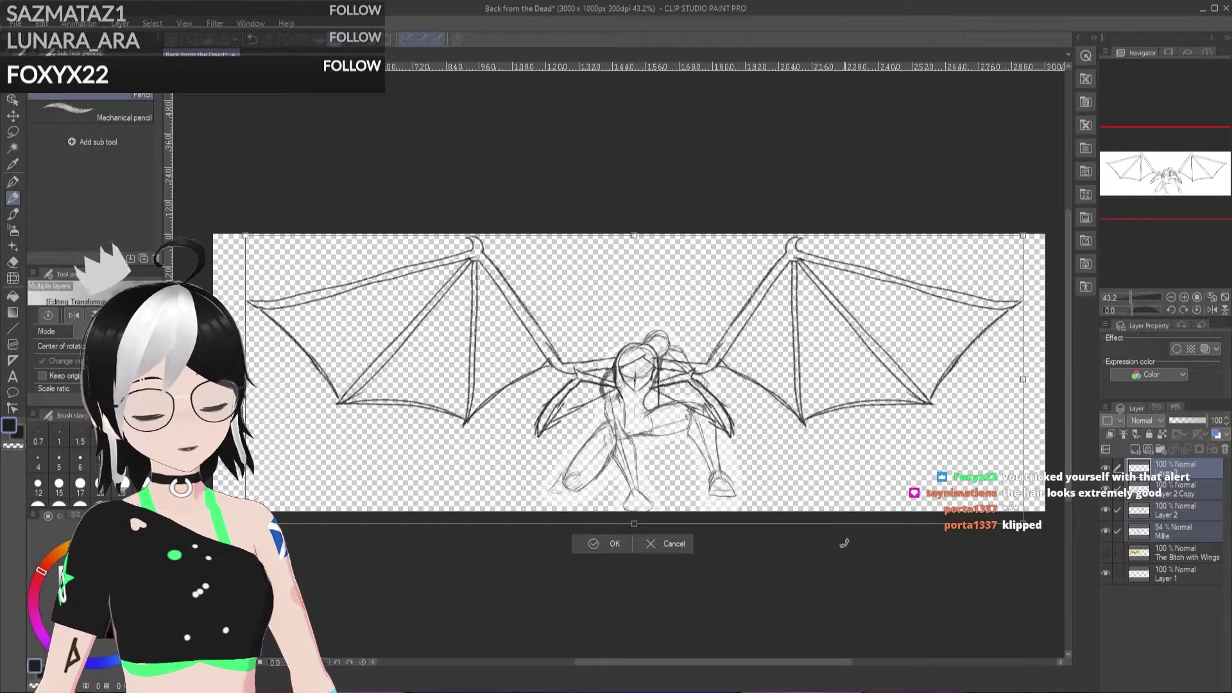
click(594, 544)
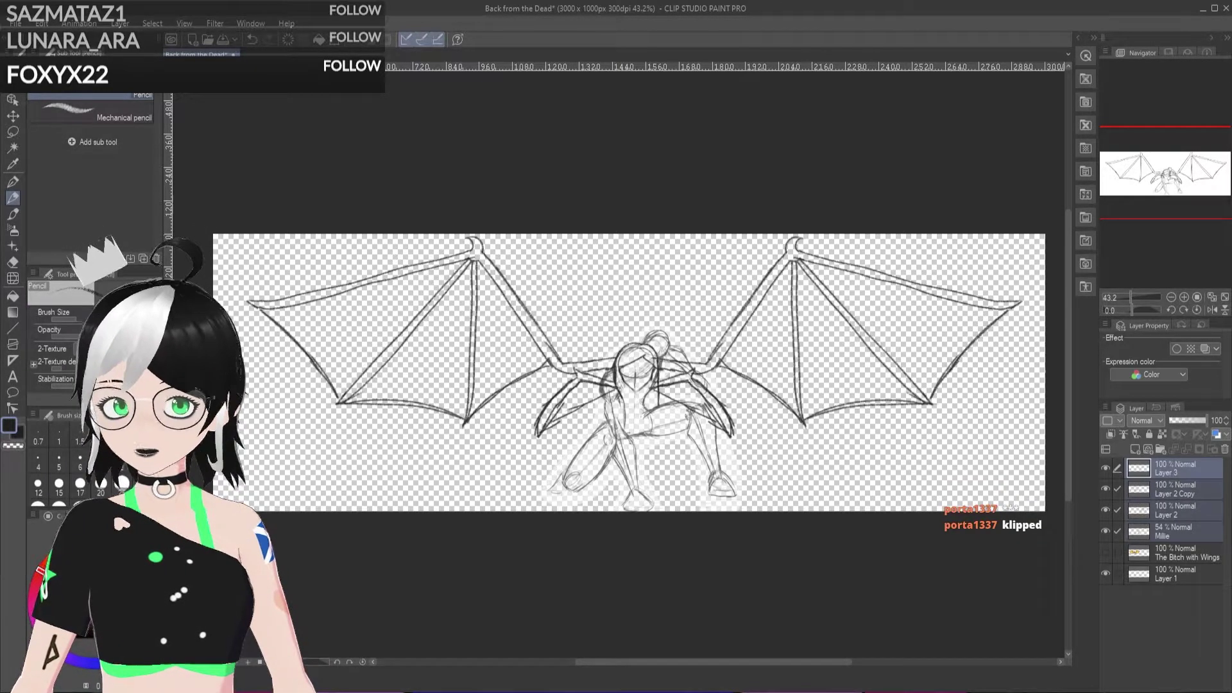
click(1161, 449)
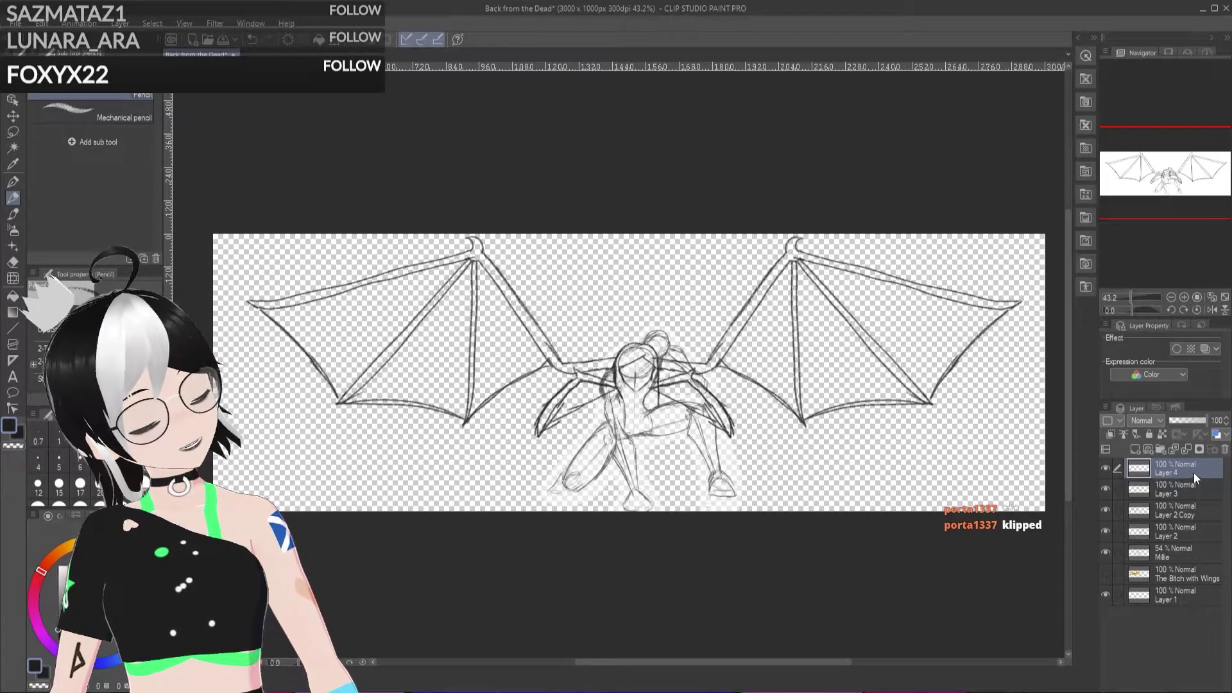
Step: Create a folder above Layer 3 and move Layer 3, Layer 2 Copy and Layer 2 into it
click(1201, 492)
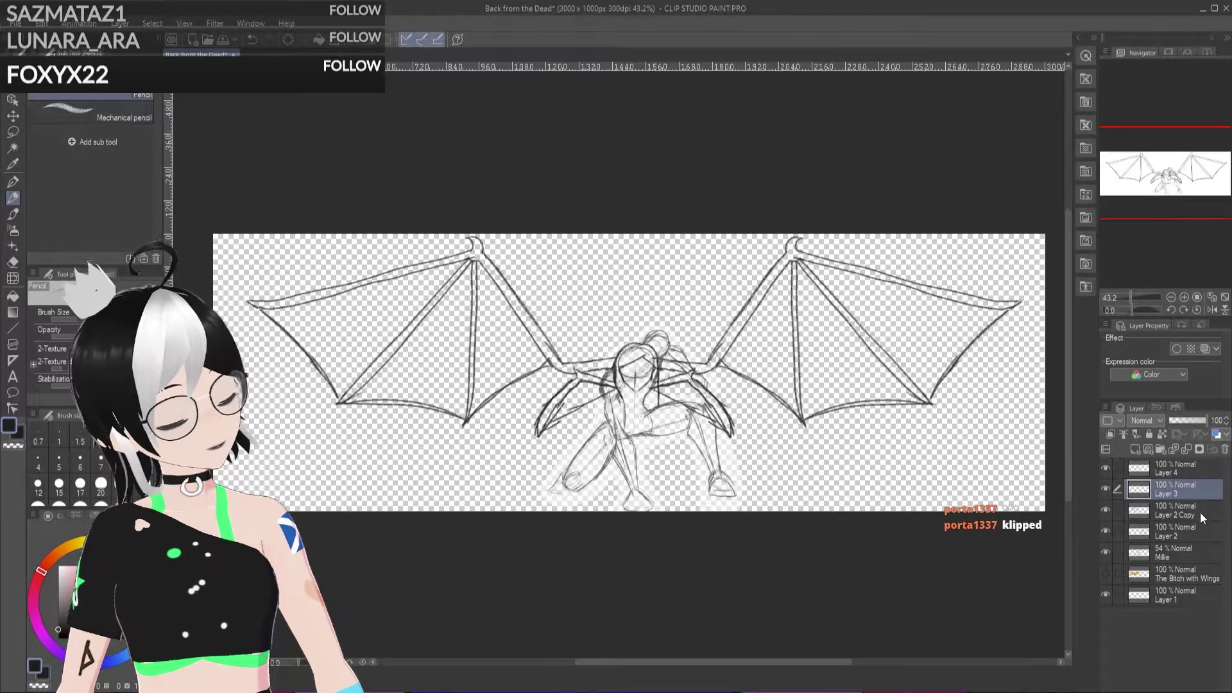
click(1159, 449)
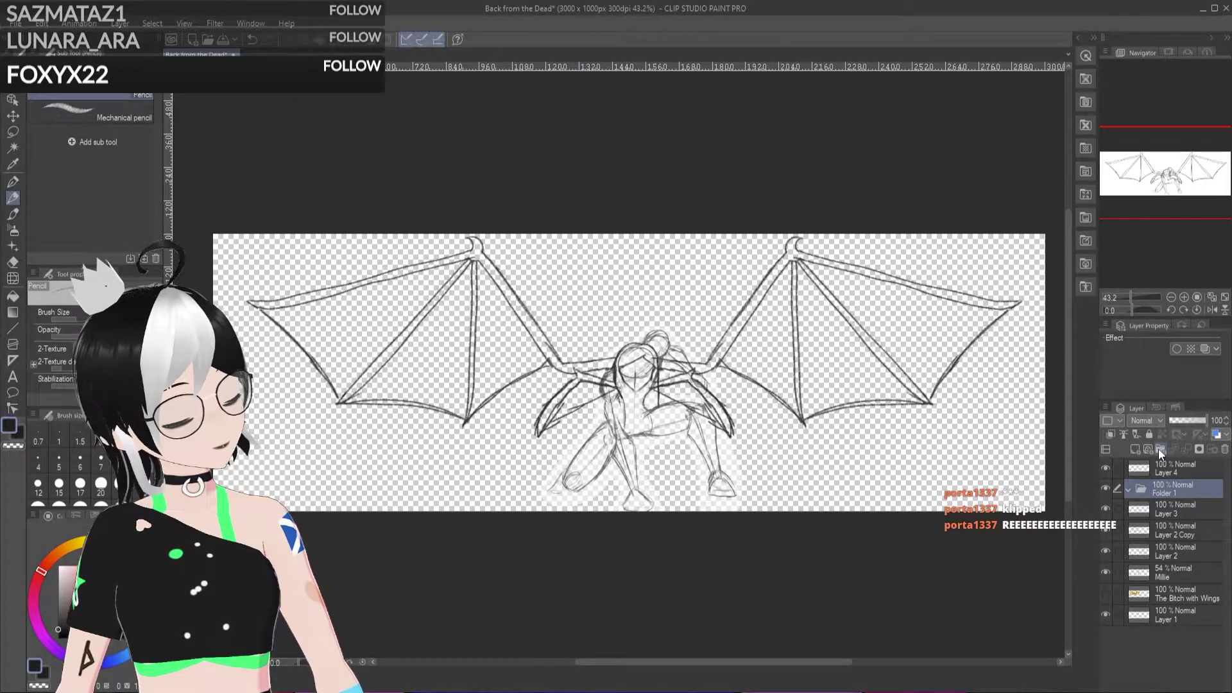
click(1172, 508)
shift+click(1183, 551)
drag(1183, 552, 1176, 485)
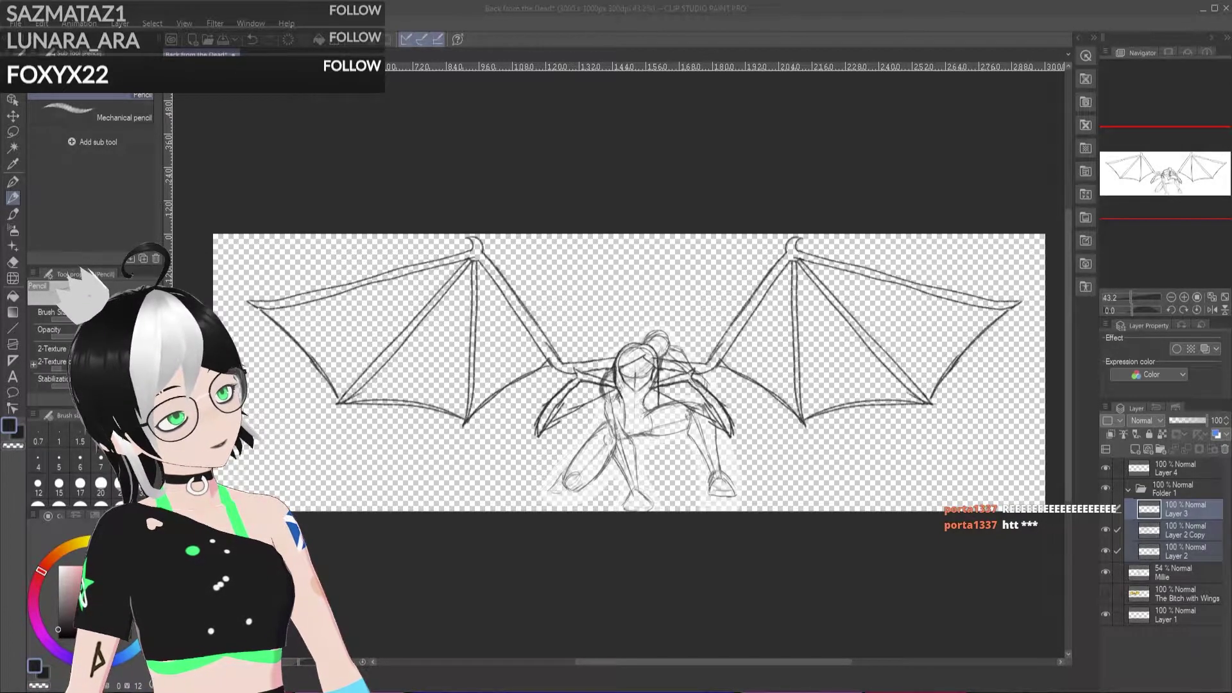
Step: Lower the opacity of Folder 1 to 47% and make Layer 4 the active layer
click(1174, 488)
drag(1207, 420, 1187, 417)
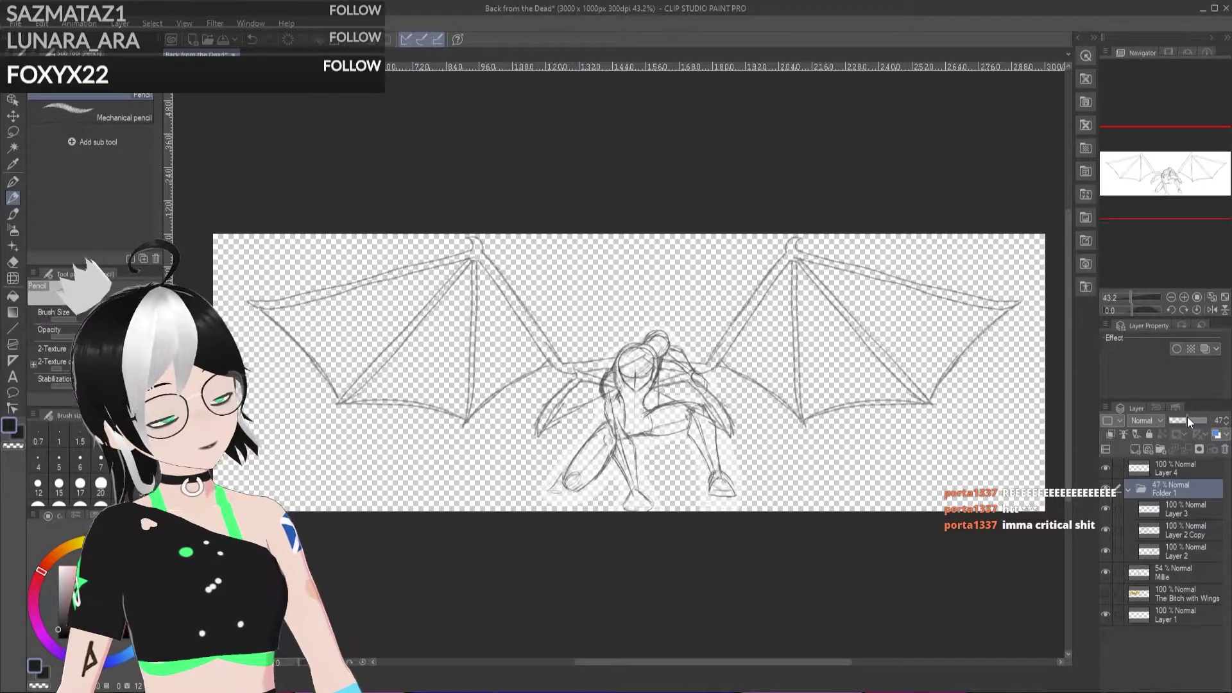
click(1173, 463)
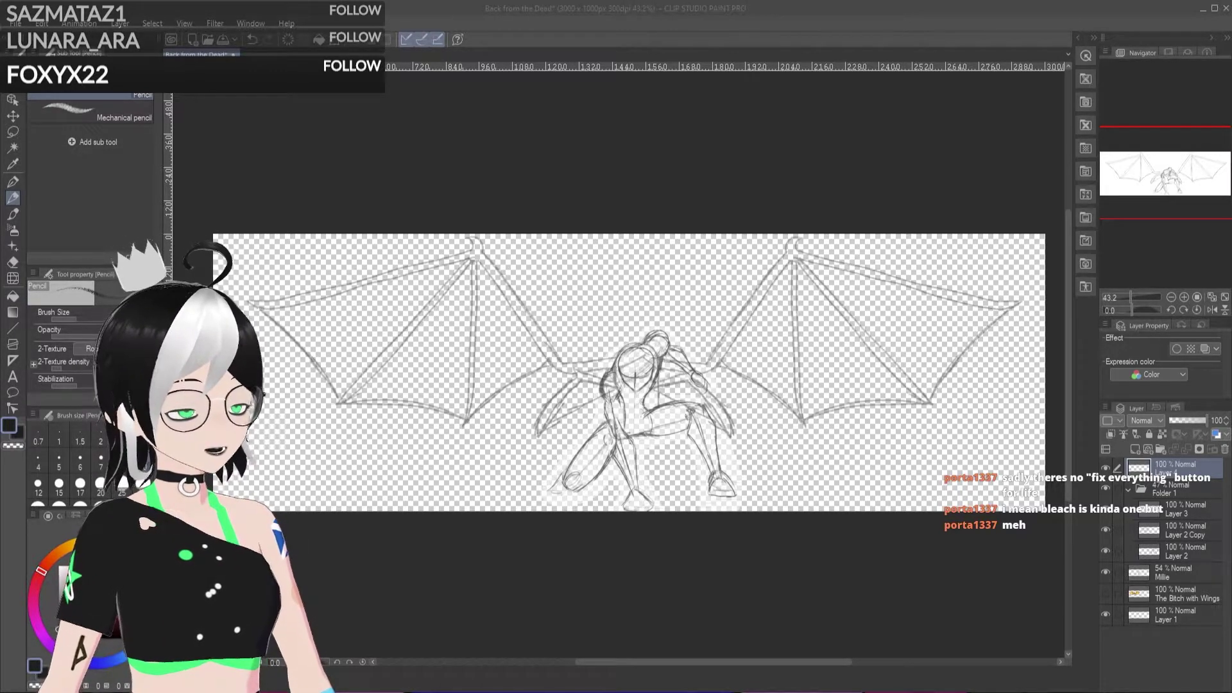
key(alt+Tab)
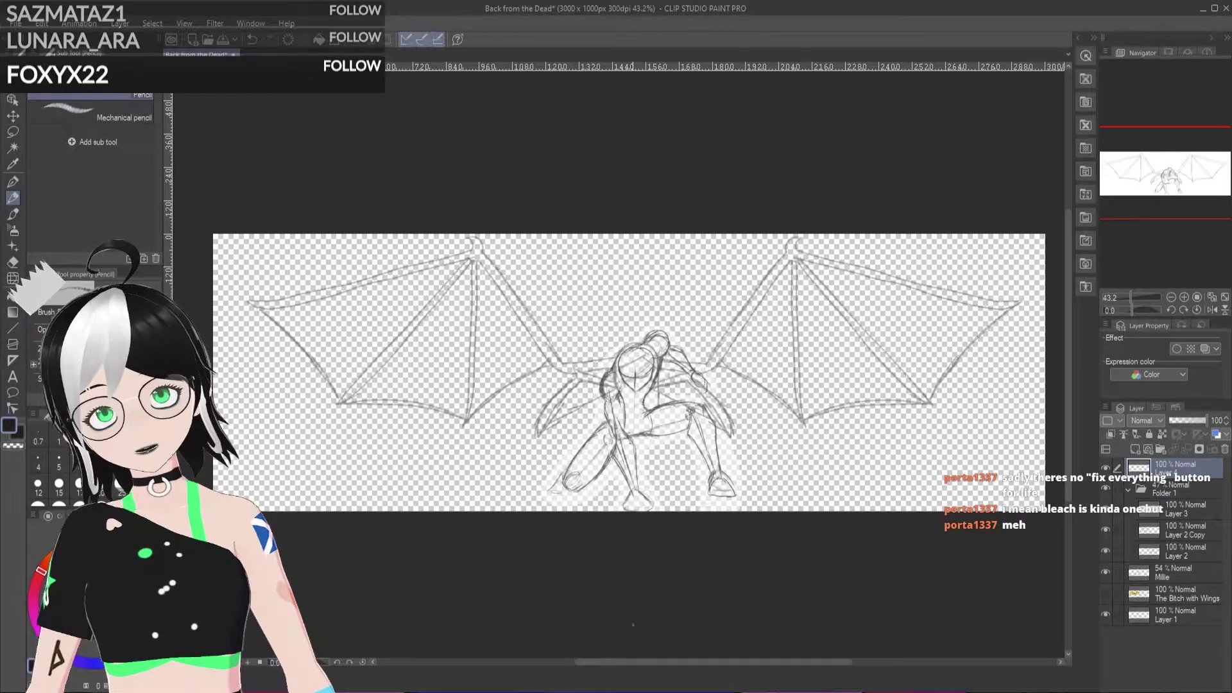
scroll(668, 411, up, 3)
scroll(629, 385, up, 3)
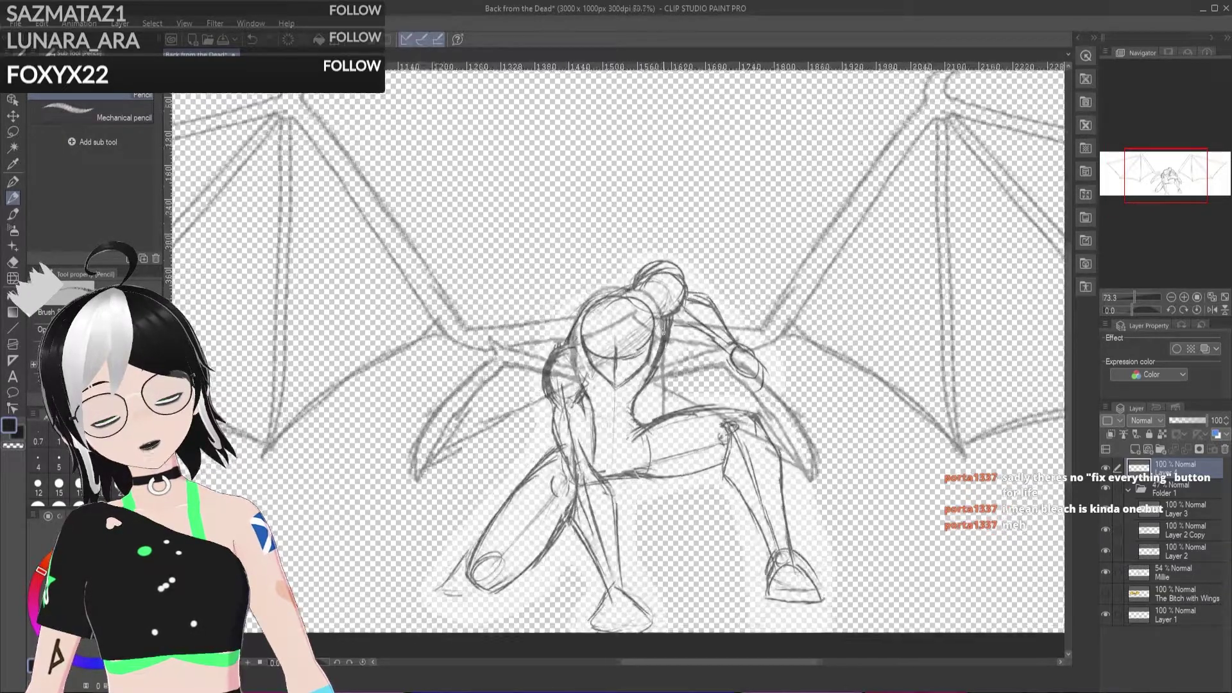
scroll(629, 385, down, 5)
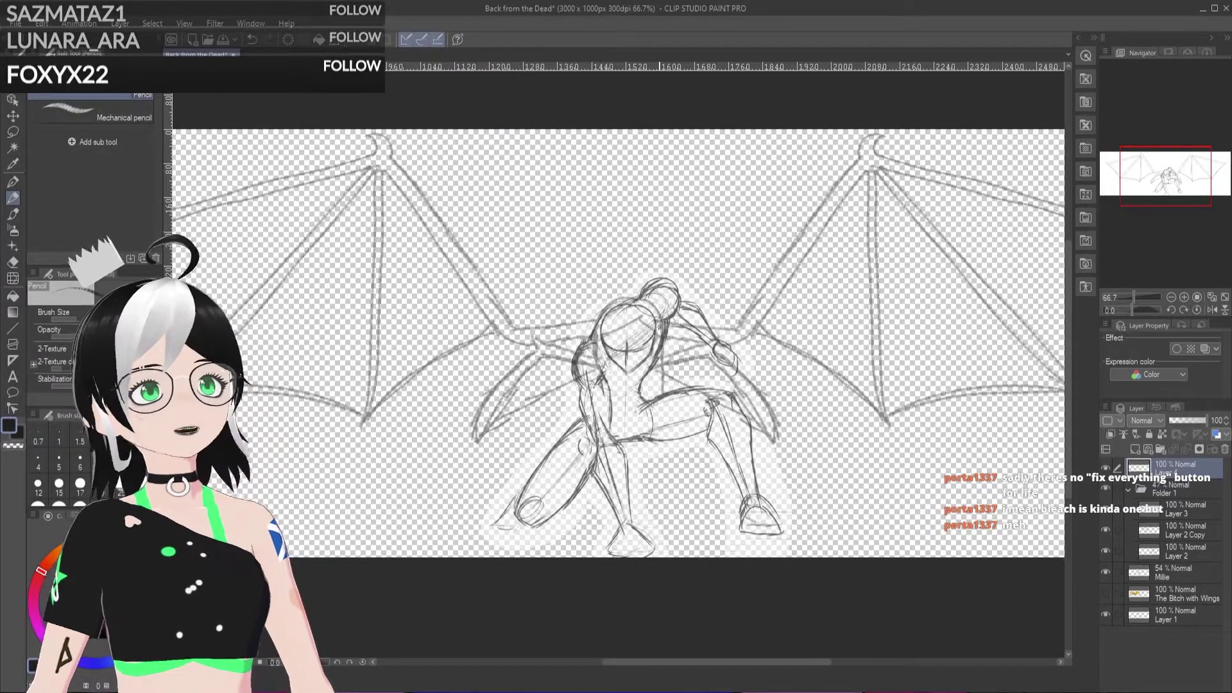
scroll(652, 330, down, 1)
scroll(639, 336, down, 1)
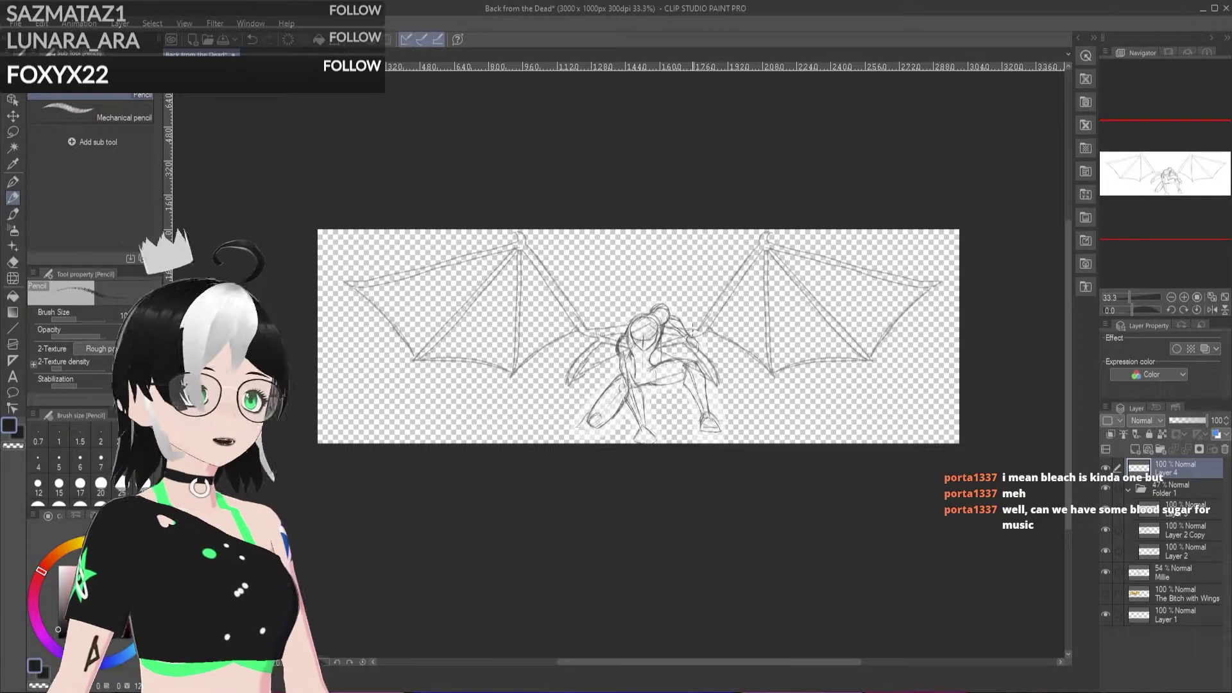
scroll(759, 378, up, 1)
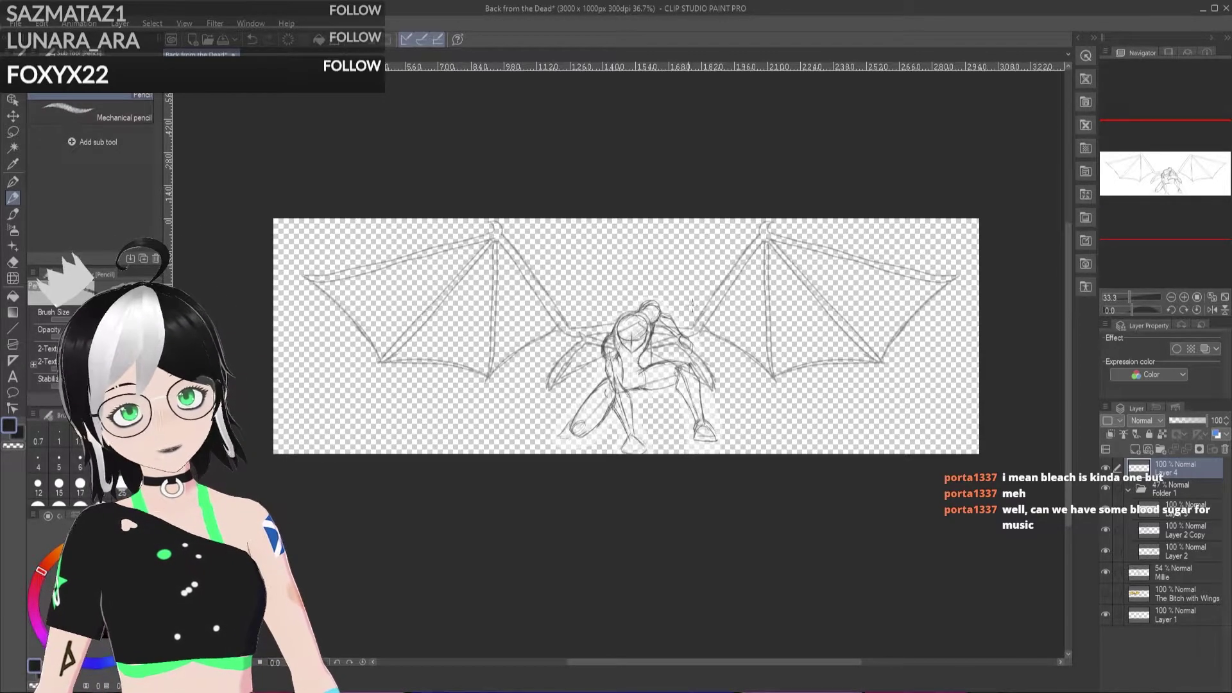
Step: Choose the G-pen for inking and save the drawing
click(13, 180)
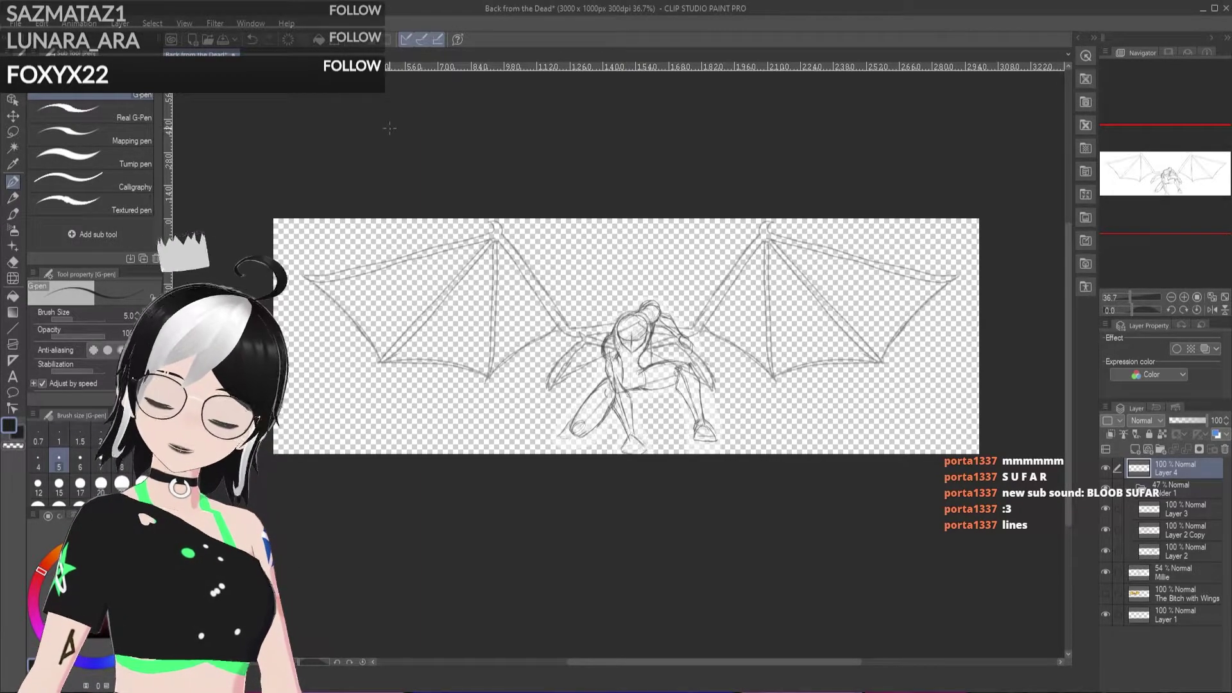
key(ctrl+s)
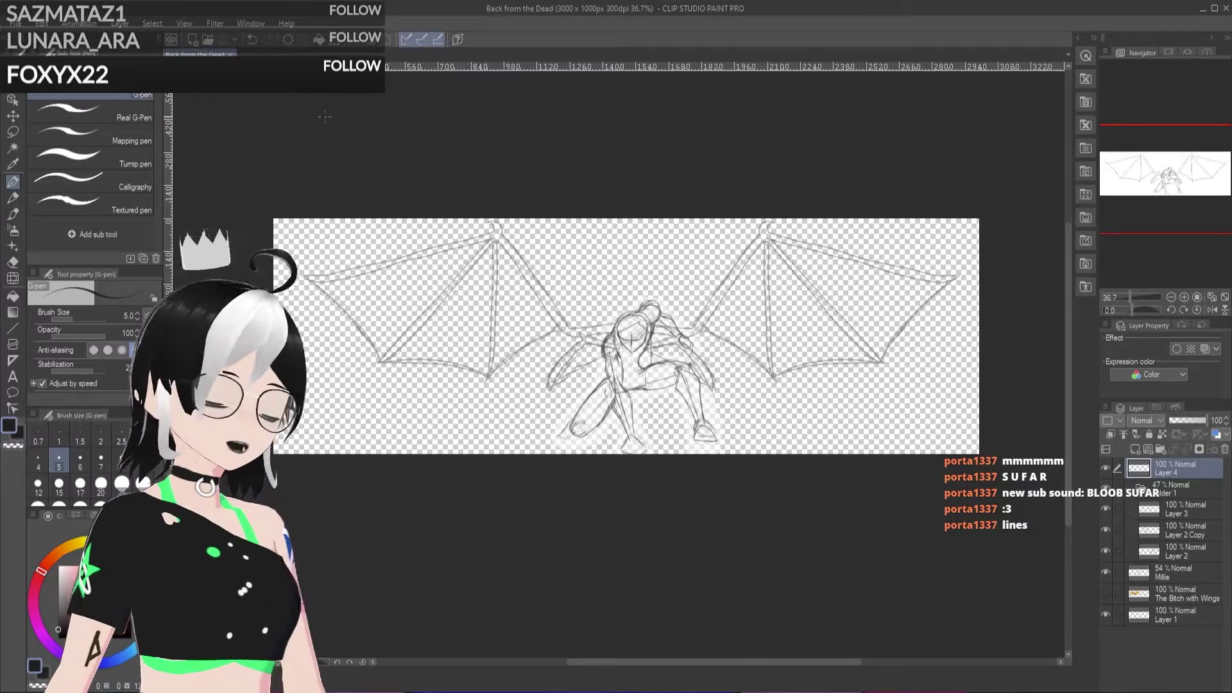
Step: Ink the left part of the hairline across the forehead on Layer 4 with the G-pen
scroll(785, 351, up, 5)
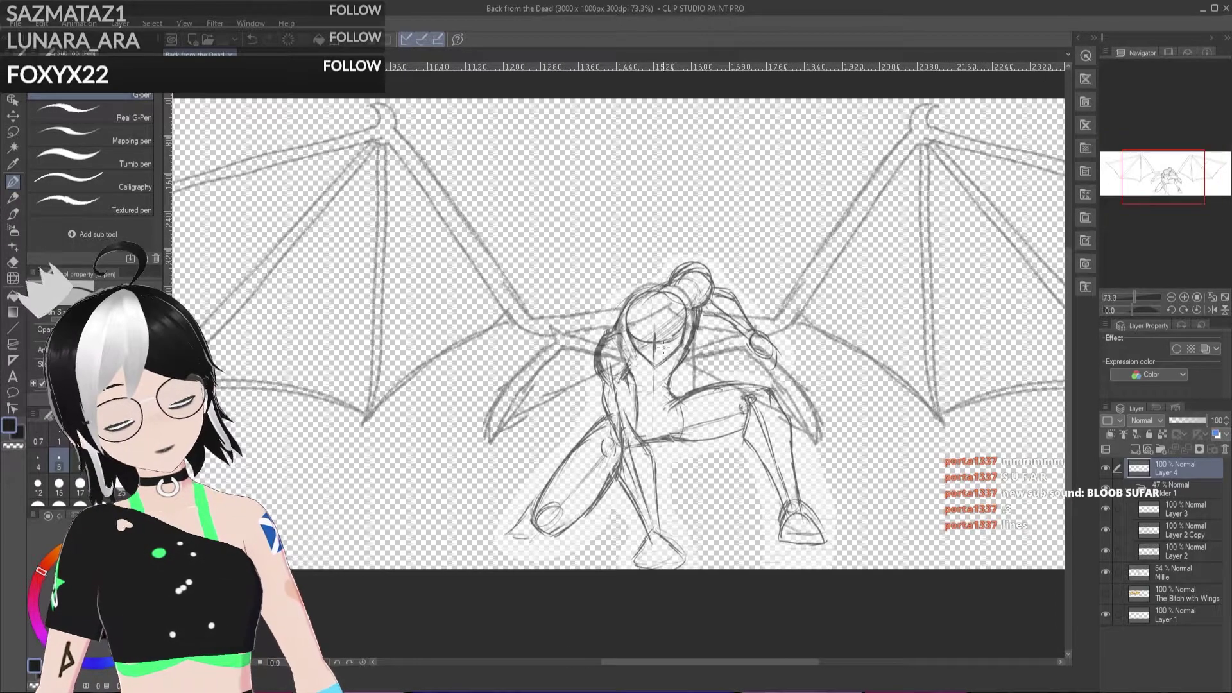
scroll(785, 350, down, 3)
scroll(813, 535, up, 3)
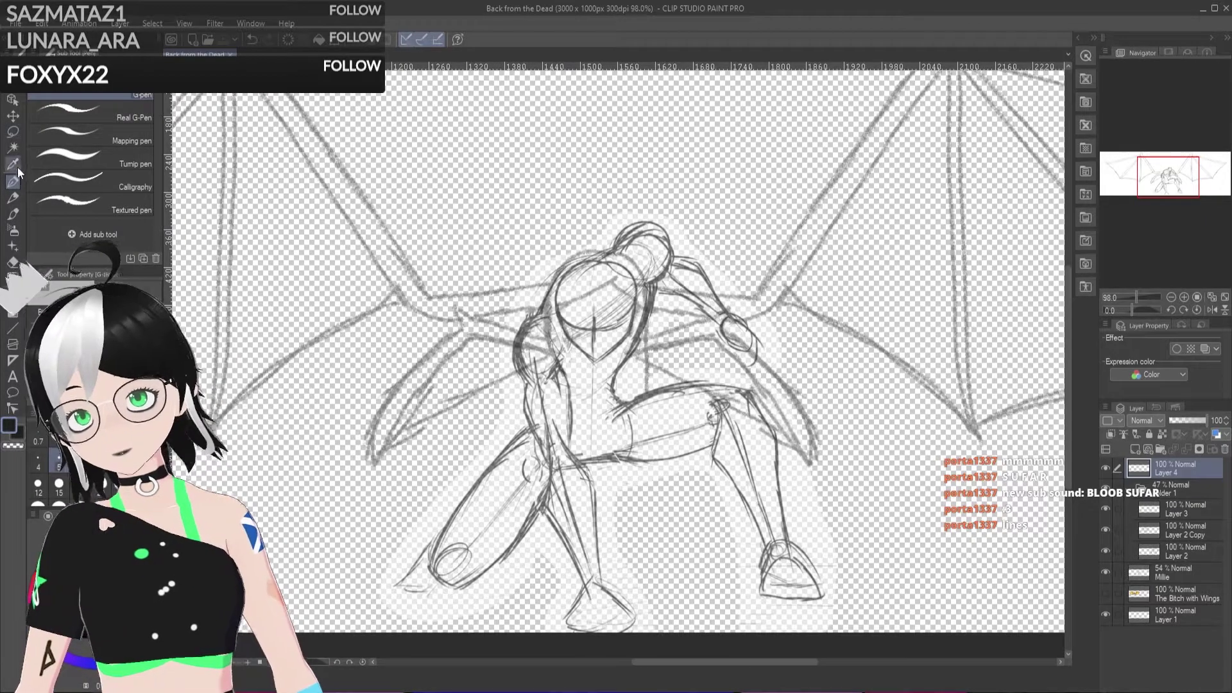
click(13, 198)
click(13, 181)
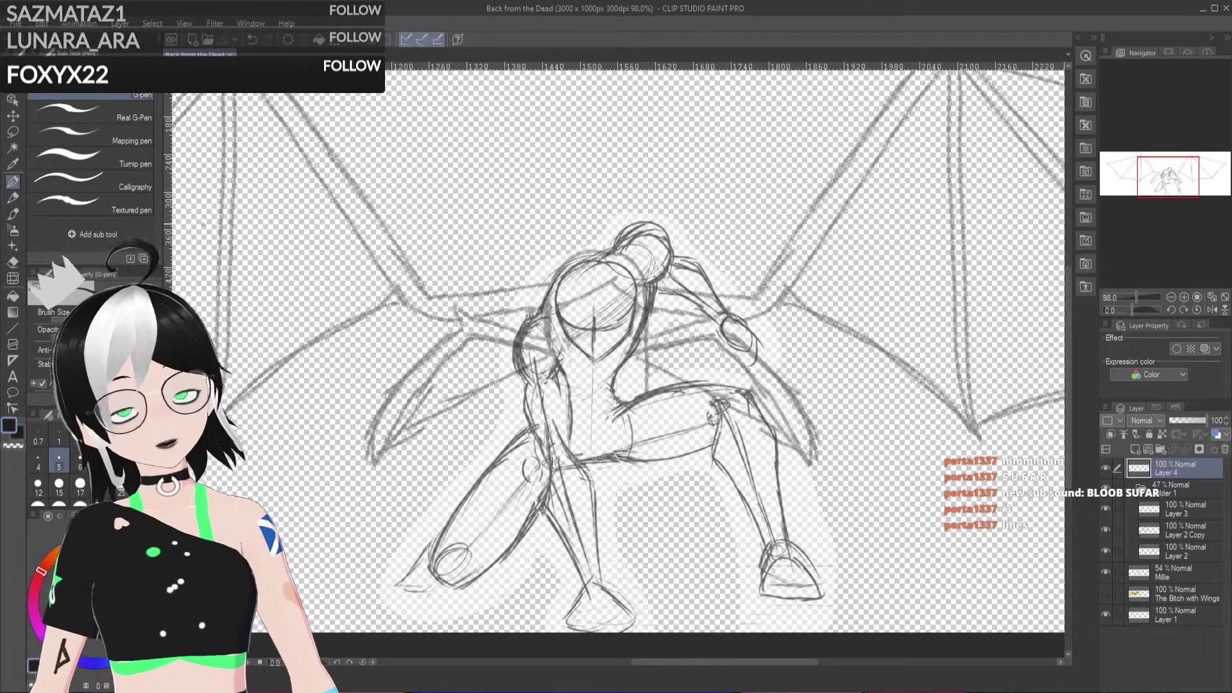
scroll(513, 241, up, 2)
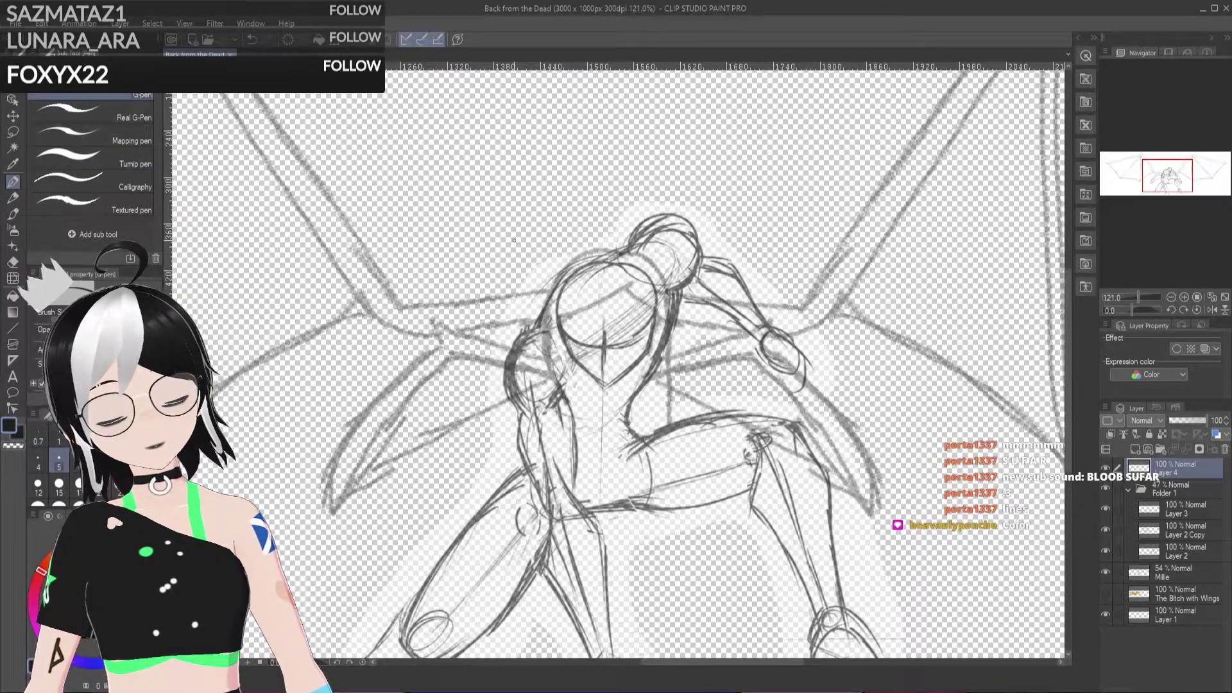
scroll(692, 372, down, 2)
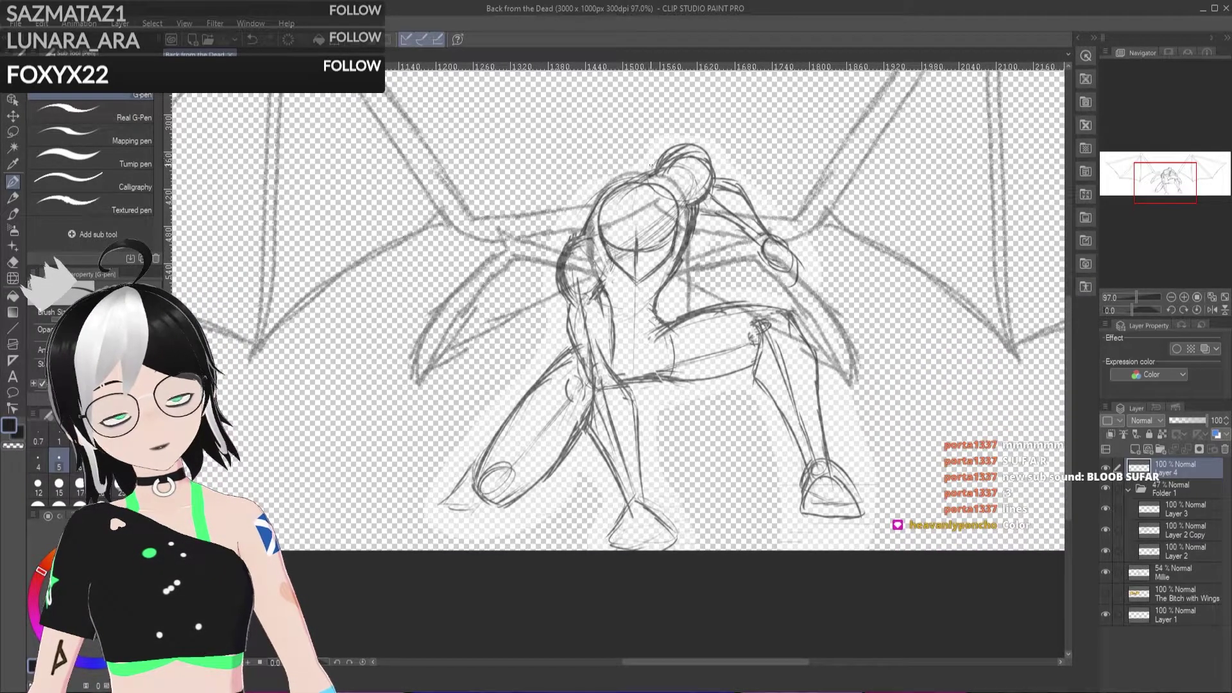
drag(657, 201, 600, 227)
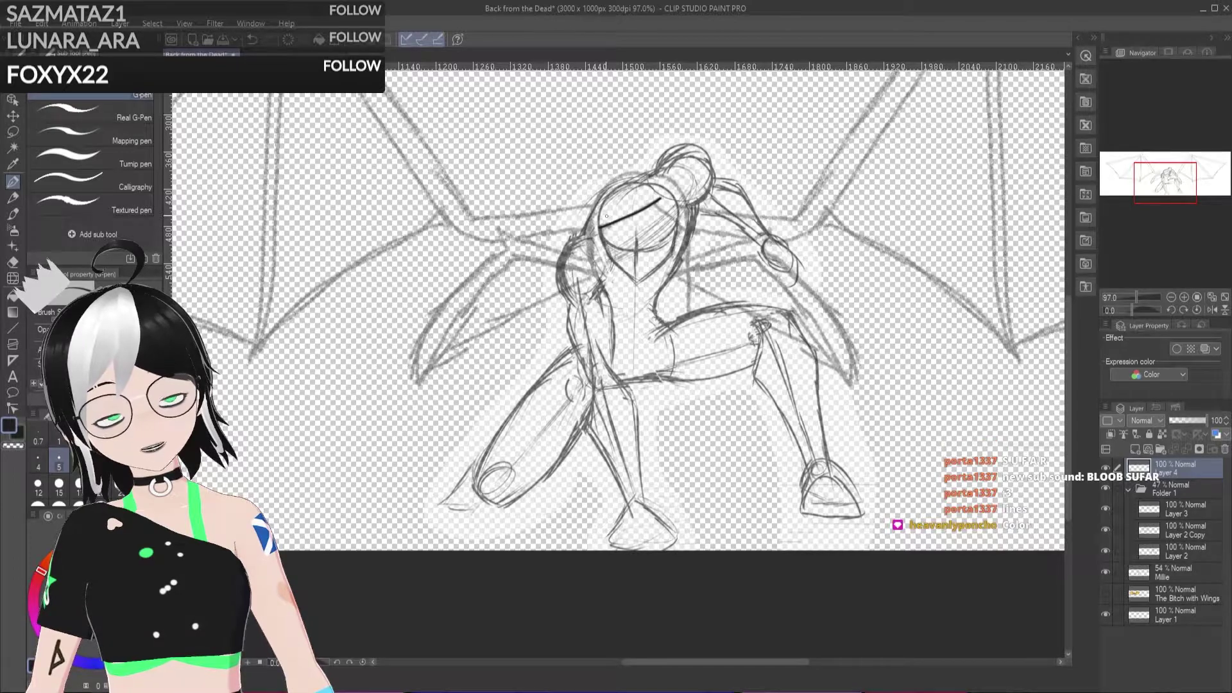
Step: Ink the right part of the hairline and the right outer hair edge from the crown down to the raised thigh
mouse_move(659, 199)
mouse_down()
mouse_move(598, 227)
mouse_move(665, 216)
mouse_move(685, 231)
mouse_move(656, 201)
mouse_move(684, 227)
mouse_up()
key(ctrl+z)
key(ctrl+z)
key(ctrl+z)
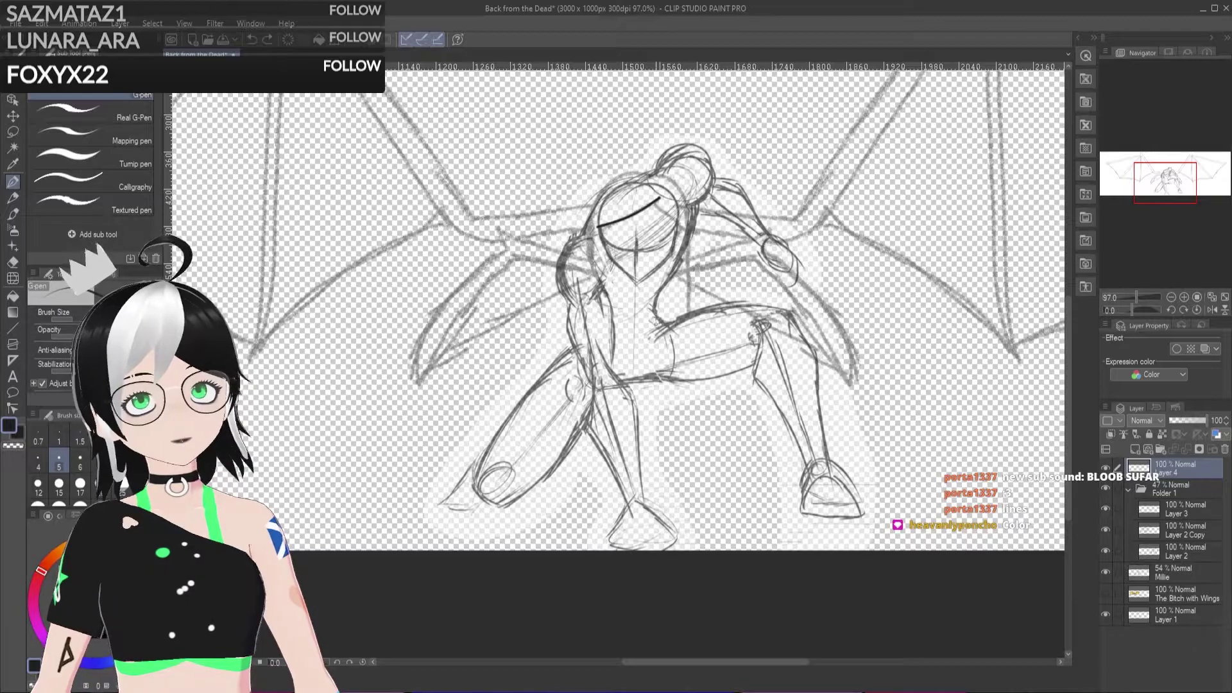
scroll(671, 203, up, 5)
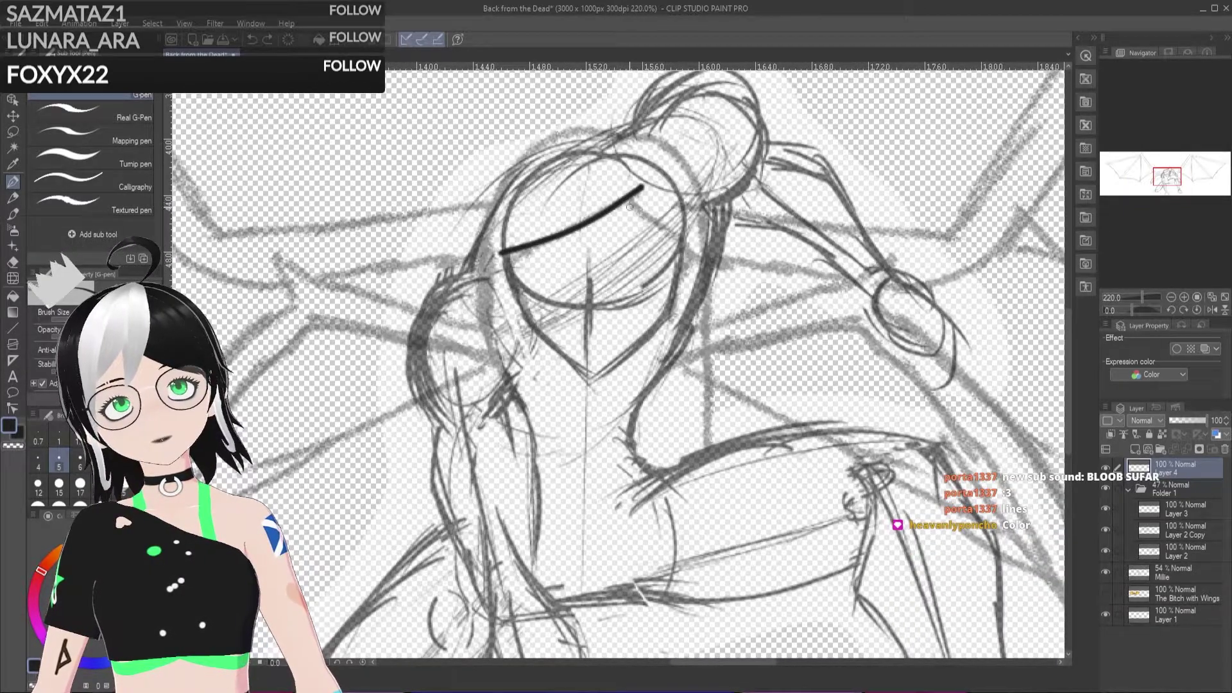
drag(629, 199, 693, 247)
key(ctrl+z)
drag(628, 195, 692, 244)
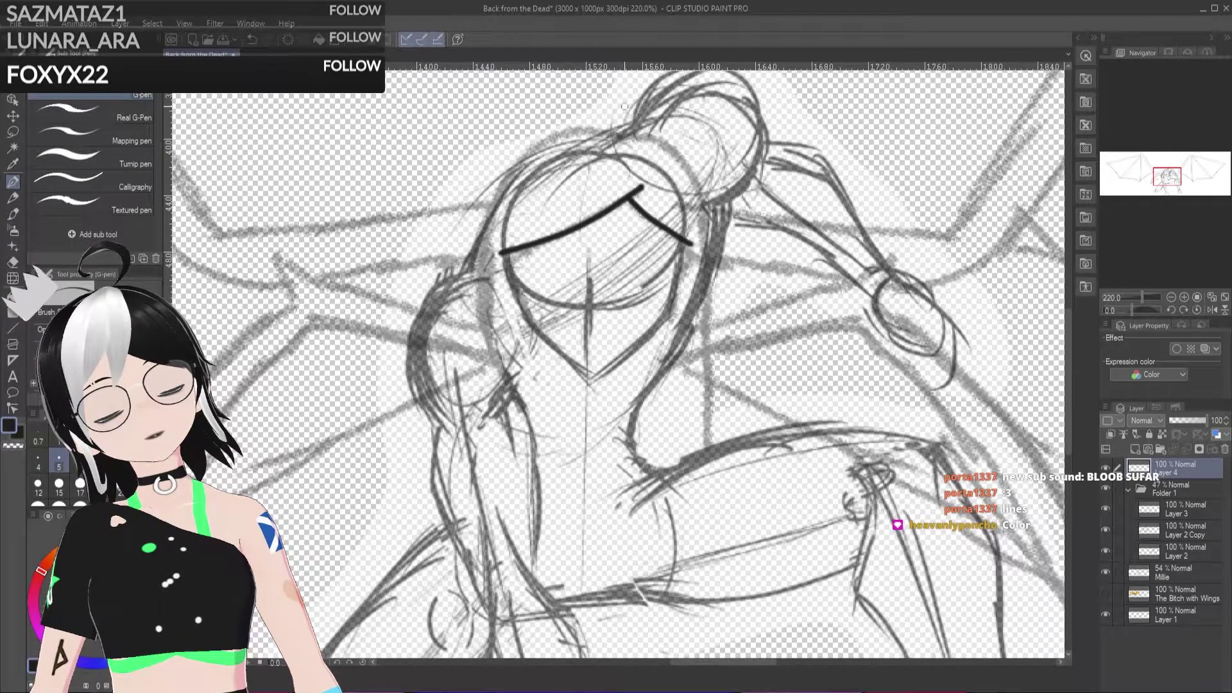
mouse_move(621, 138)
mouse_down()
mouse_move(688, 186)
mouse_move(702, 256)
mouse_move(695, 444)
mouse_up()
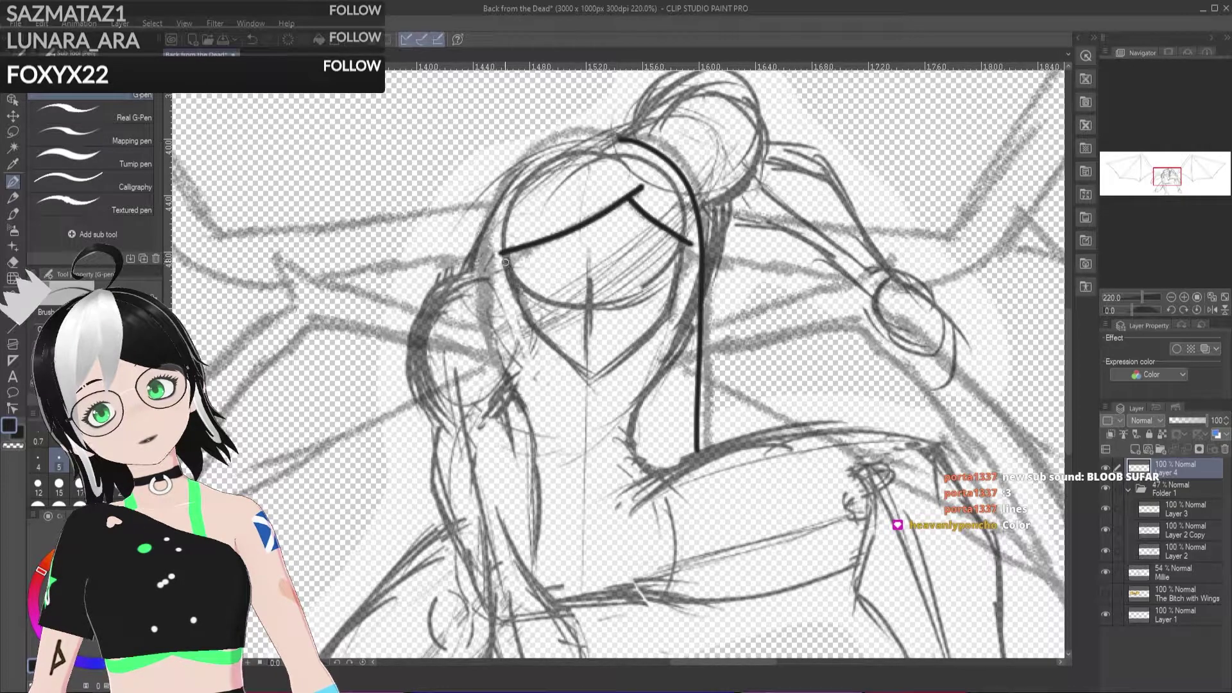
Step: Ink both sides of the face from the ends of the hairline past the ears down to the pointed chin
mouse_move(497, 258)
mouse_down()
mouse_move(528, 316)
mouse_move(591, 379)
mouse_up()
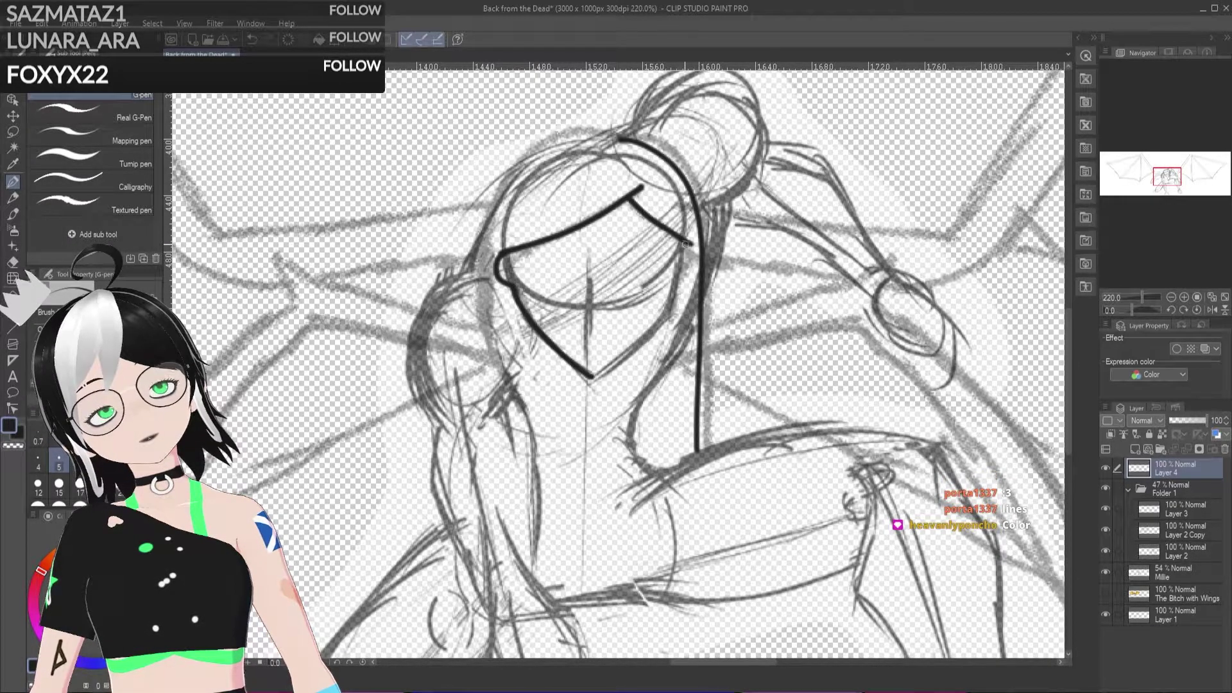
mouse_move(685, 244)
mouse_down()
mouse_move(667, 315)
mouse_move(594, 377)
mouse_up()
key(ctrl+z)
mouse_move(689, 250)
mouse_down()
mouse_move(672, 311)
mouse_move(591, 377)
mouse_up()
key(ctrl+z)
mouse_move(685, 244)
mouse_down()
mouse_move(689, 269)
mouse_move(664, 323)
mouse_move(591, 379)
mouse_up()
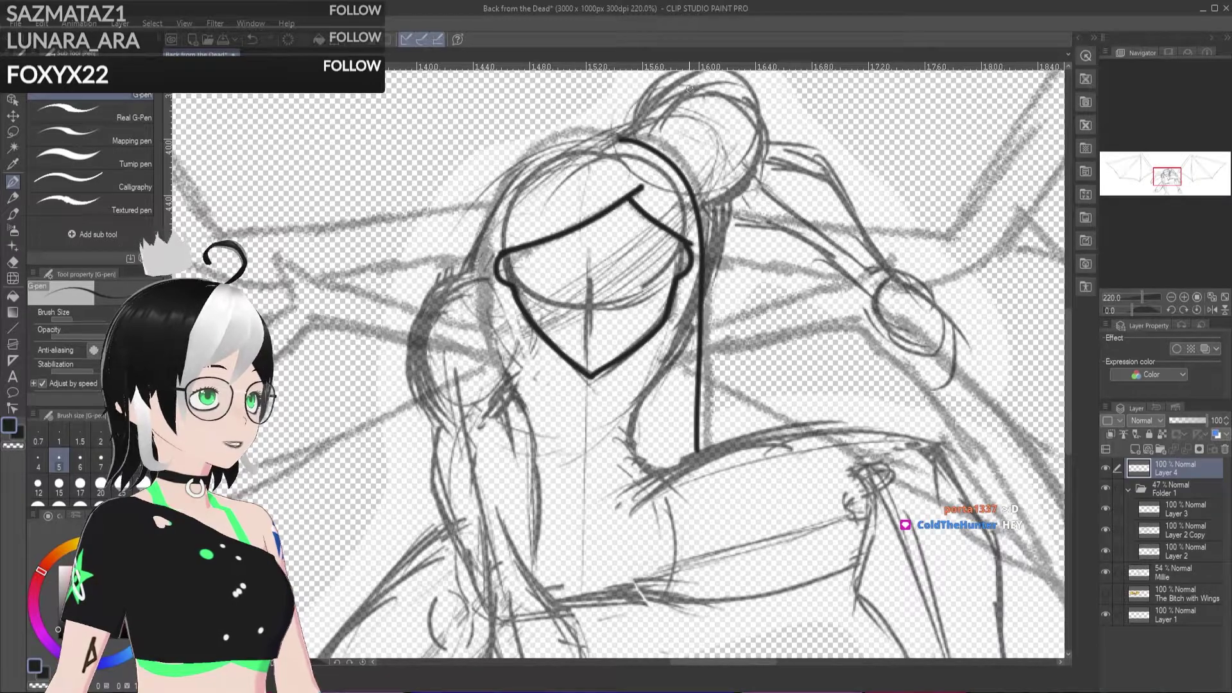
Step: Try to ink the left outer hair edge from the crown down past the shoulder
mouse_move(616, 137)
mouse_down()
mouse_move(581, 132)
mouse_move(527, 157)
mouse_move(479, 276)
mouse_up()
key(ctrl+z)
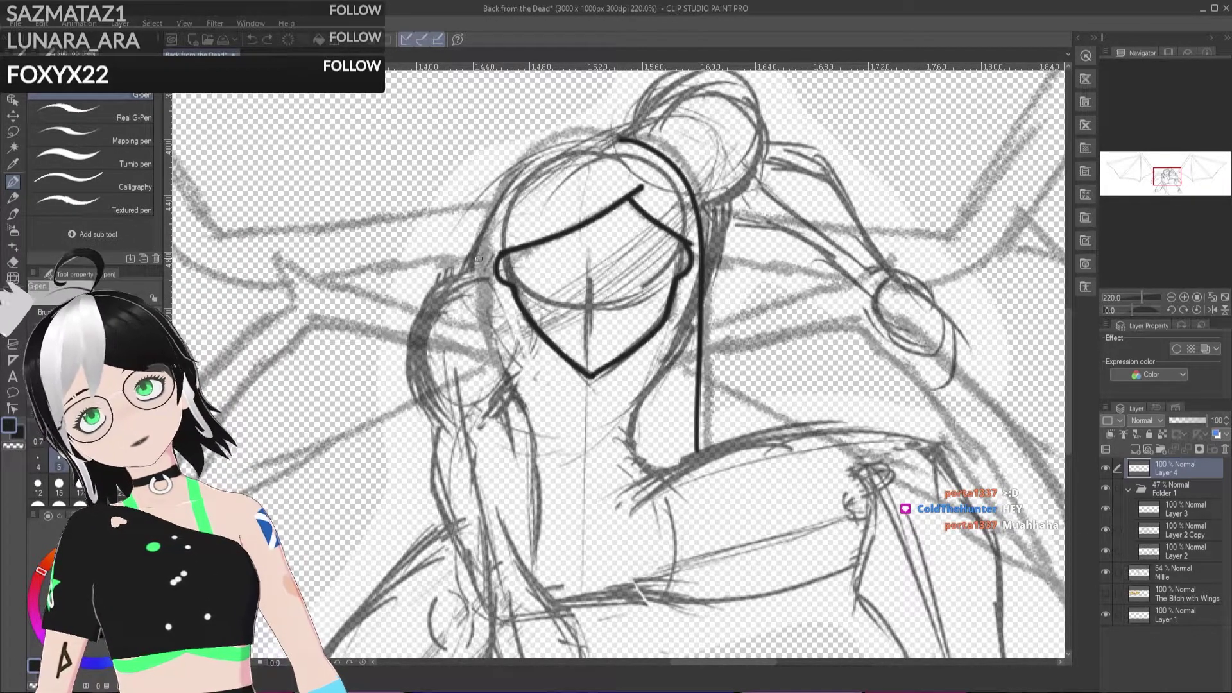
mouse_move(620, 139)
mouse_down()
mouse_move(527, 158)
mouse_move(489, 219)
mouse_move(487, 317)
mouse_move(532, 426)
mouse_up()
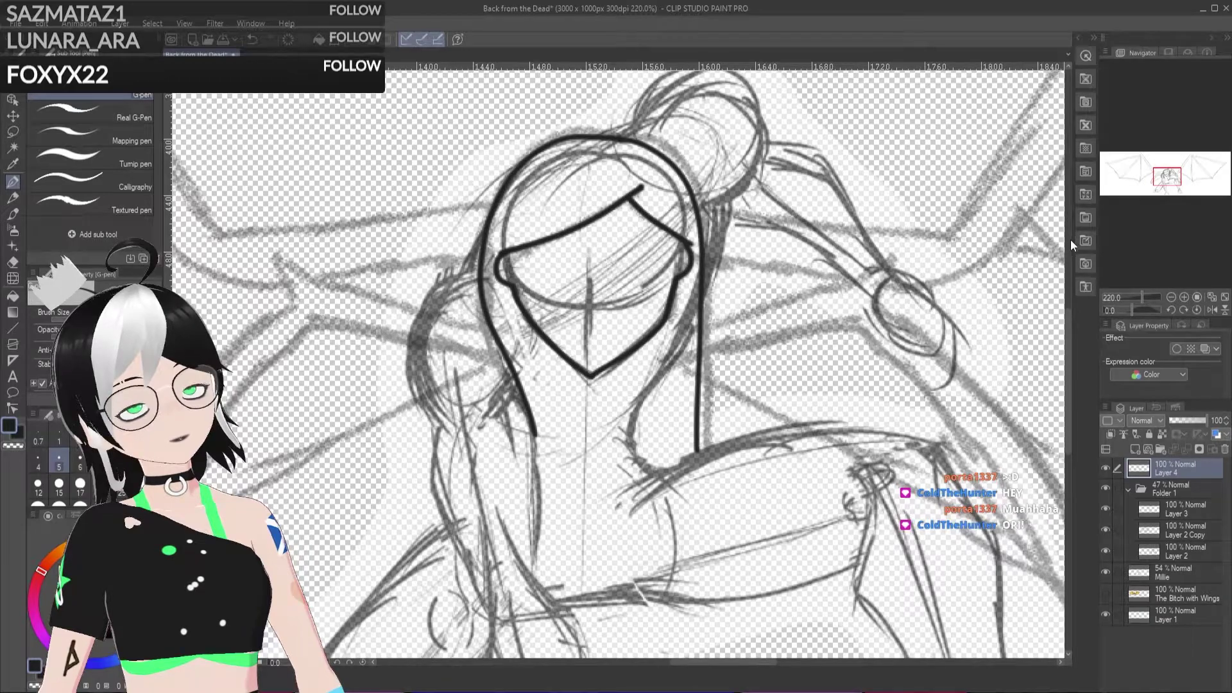
key(ctrl+z)
Step: Ink the outer contour of the left supporting arm from the shoulder down to the wrist in one stroke
scroll(1066, 333, down, 3)
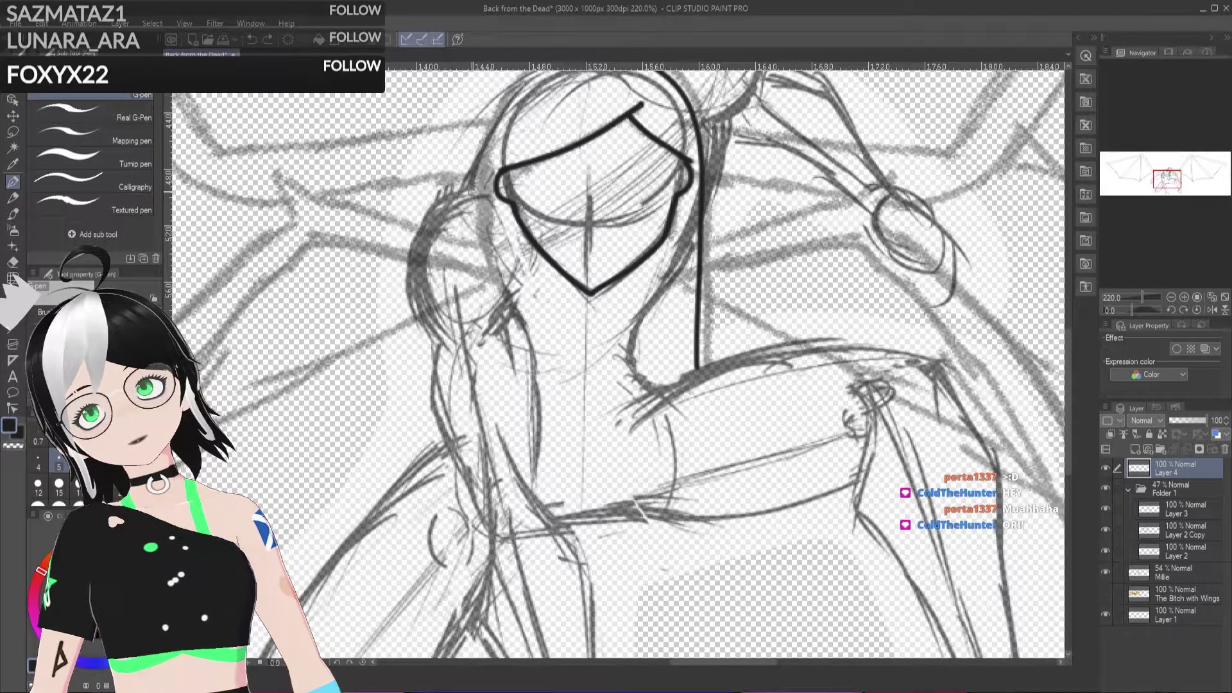
mouse_move(472, 192)
mouse_down()
mouse_move(423, 224)
mouse_move(414, 291)
mouse_move(444, 352)
mouse_move(484, 515)
mouse_up()
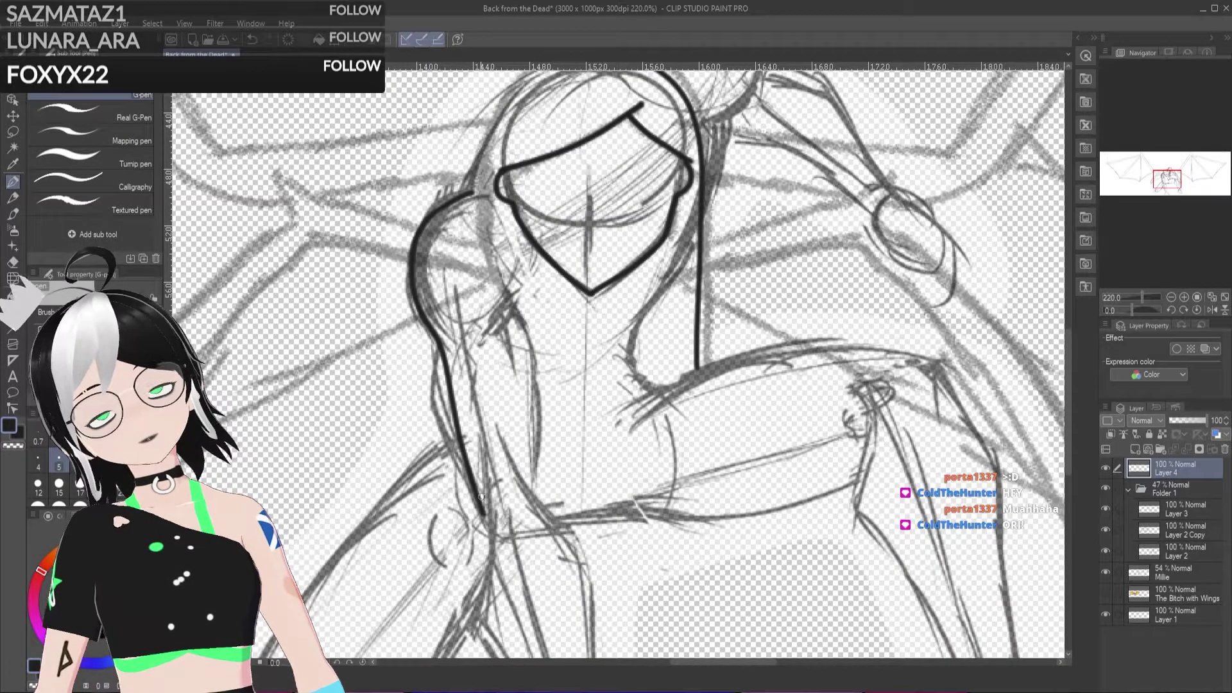
key(ctrl+z)
mouse_move(471, 183)
mouse_down()
mouse_move(406, 302)
mouse_move(459, 420)
mouse_move(482, 570)
mouse_up()
key(ctrl+z)
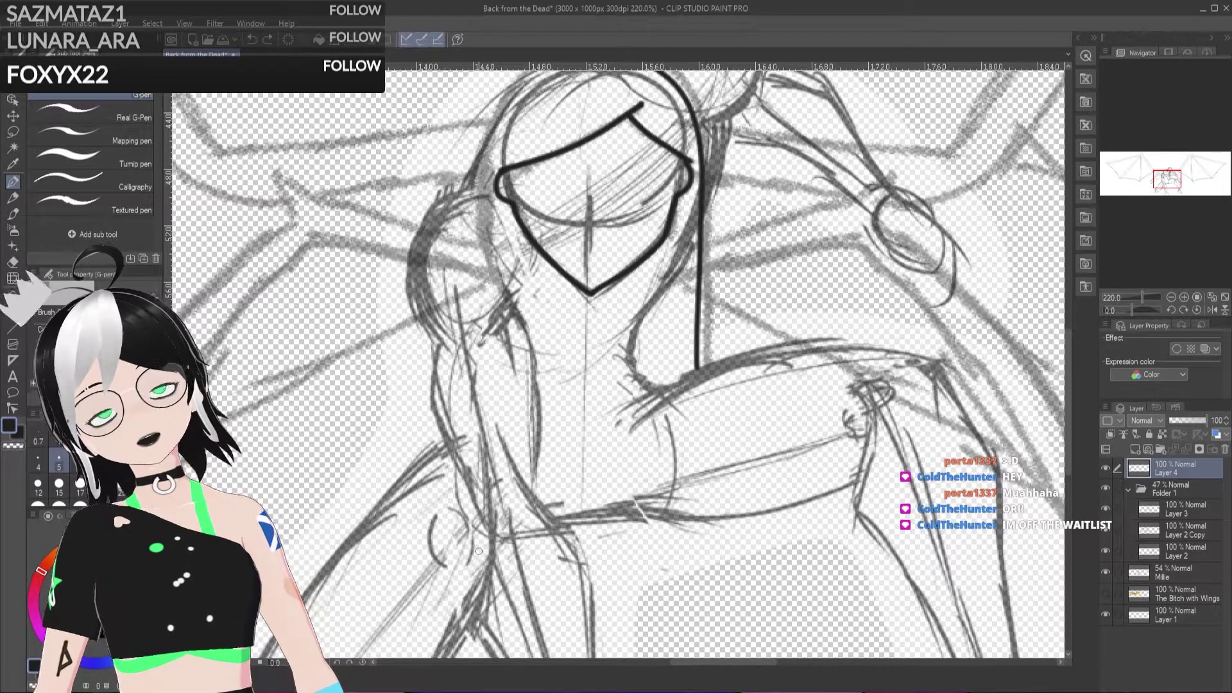
scroll(603, 466, down, 5)
scroll(438, 518, up, 1)
scroll(438, 518, up, 1)
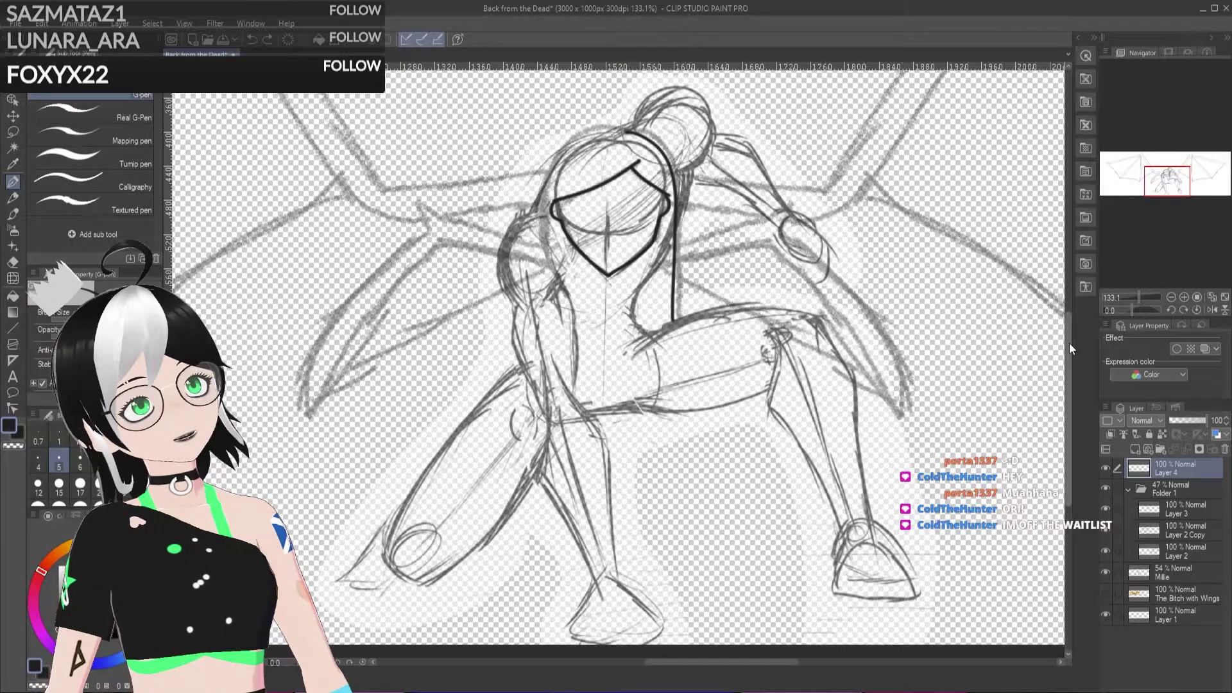
scroll(1069, 343, down, 1)
scroll(497, 467, up, 1)
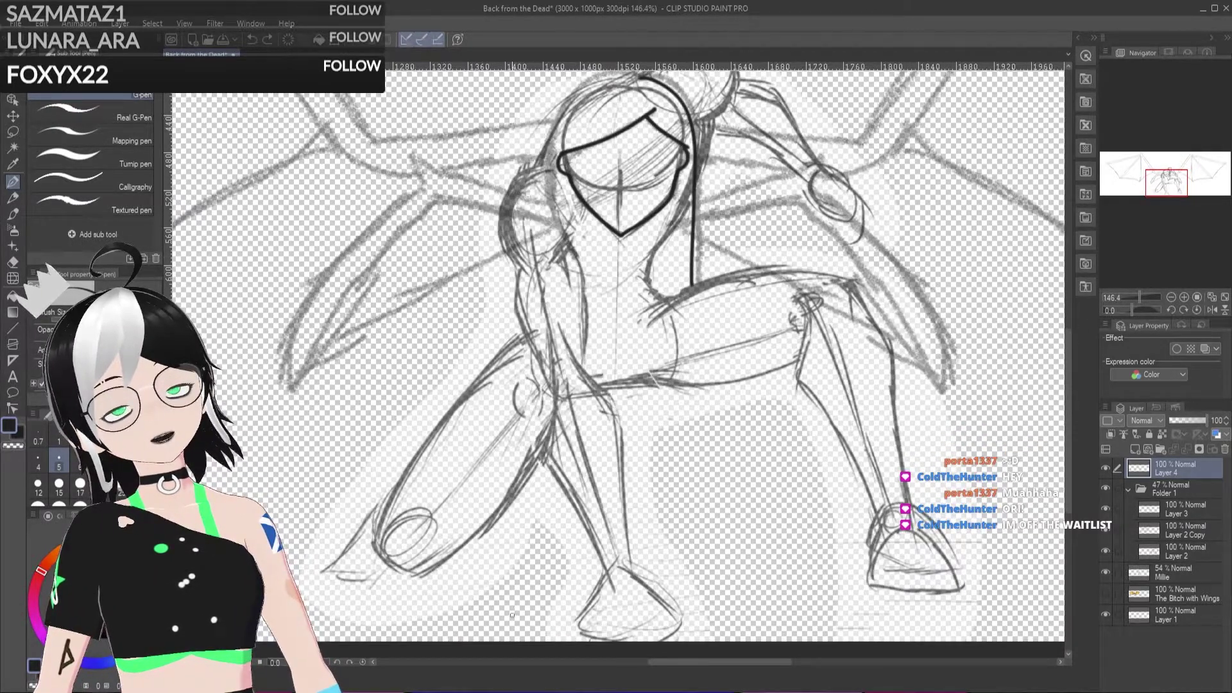
scroll(511, 614, up, 1)
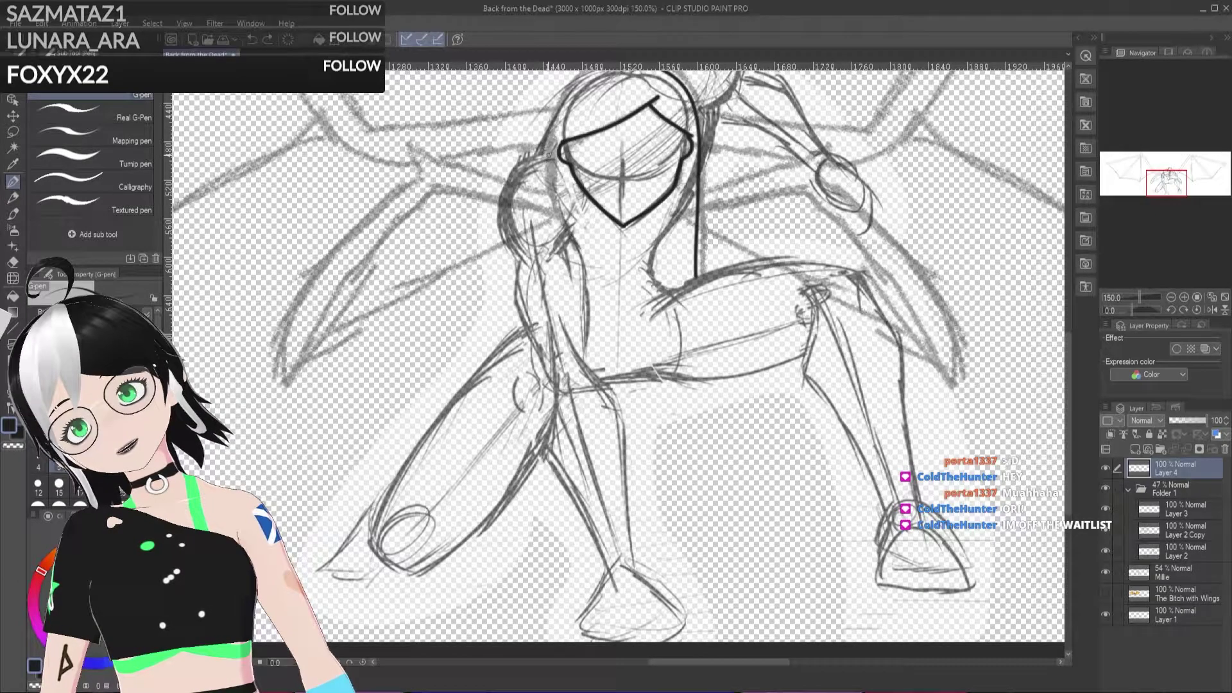
mouse_move(549, 156)
mouse_down()
mouse_move(515, 175)
mouse_move(502, 216)
mouse_move(606, 573)
mouse_up()
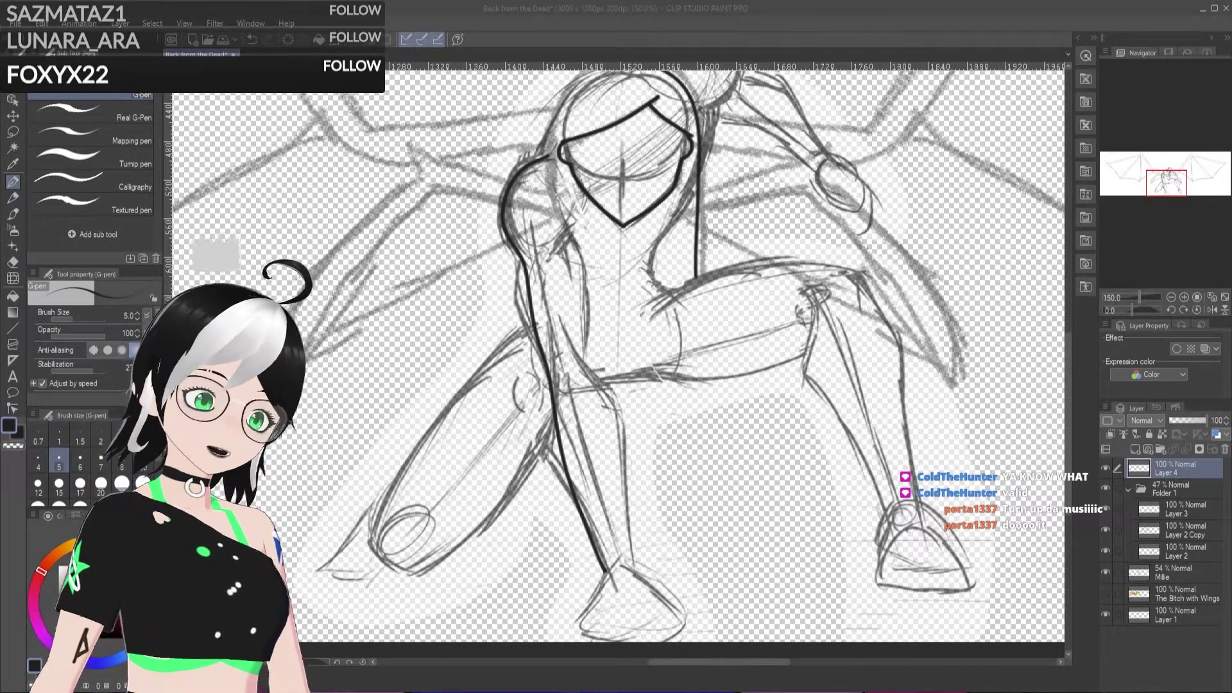
click(1173, 470)
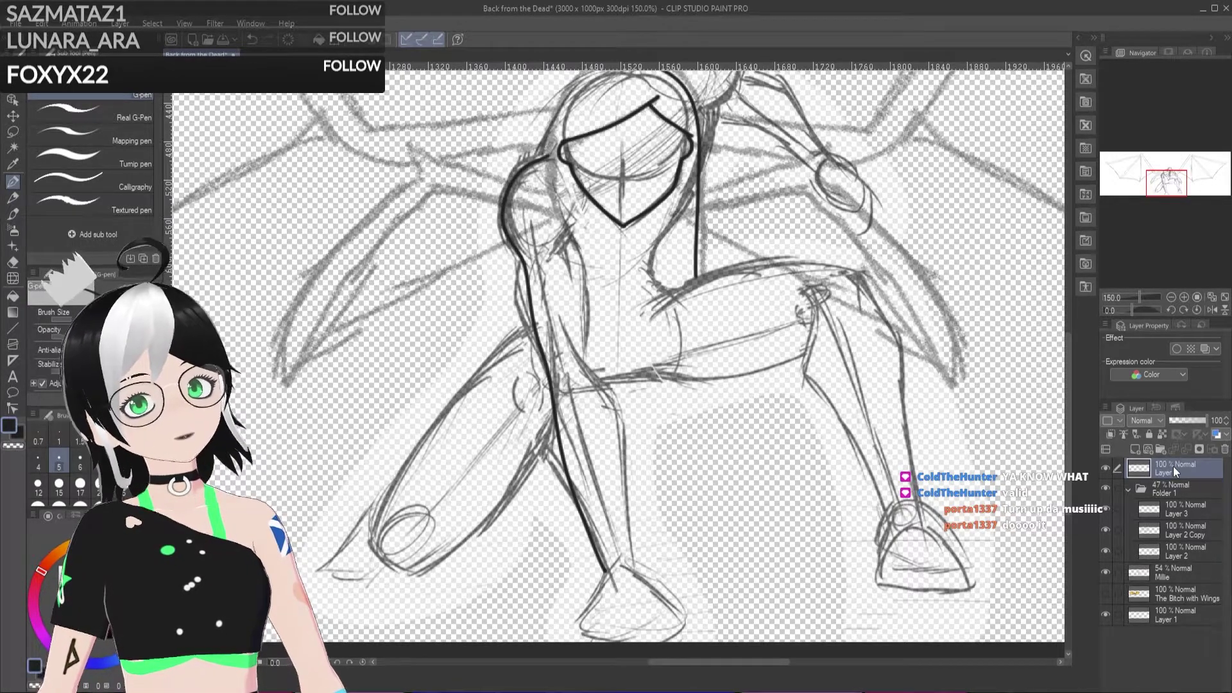
drag(1068, 379, 1069, 340)
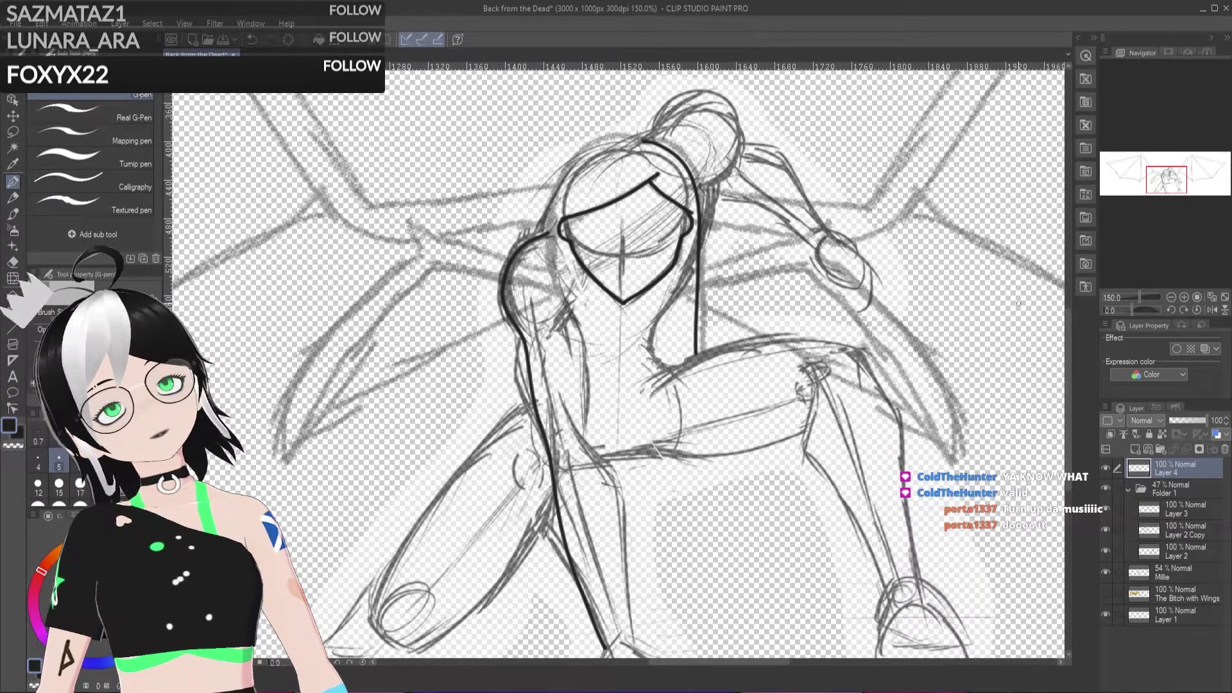
Step: Ink the left hair edge from the crown to the shoulder and the supporting arm's inner contour down to the wrist
mouse_move(625, 136)
mouse_down()
mouse_move(576, 159)
mouse_move(556, 192)
mouse_up()
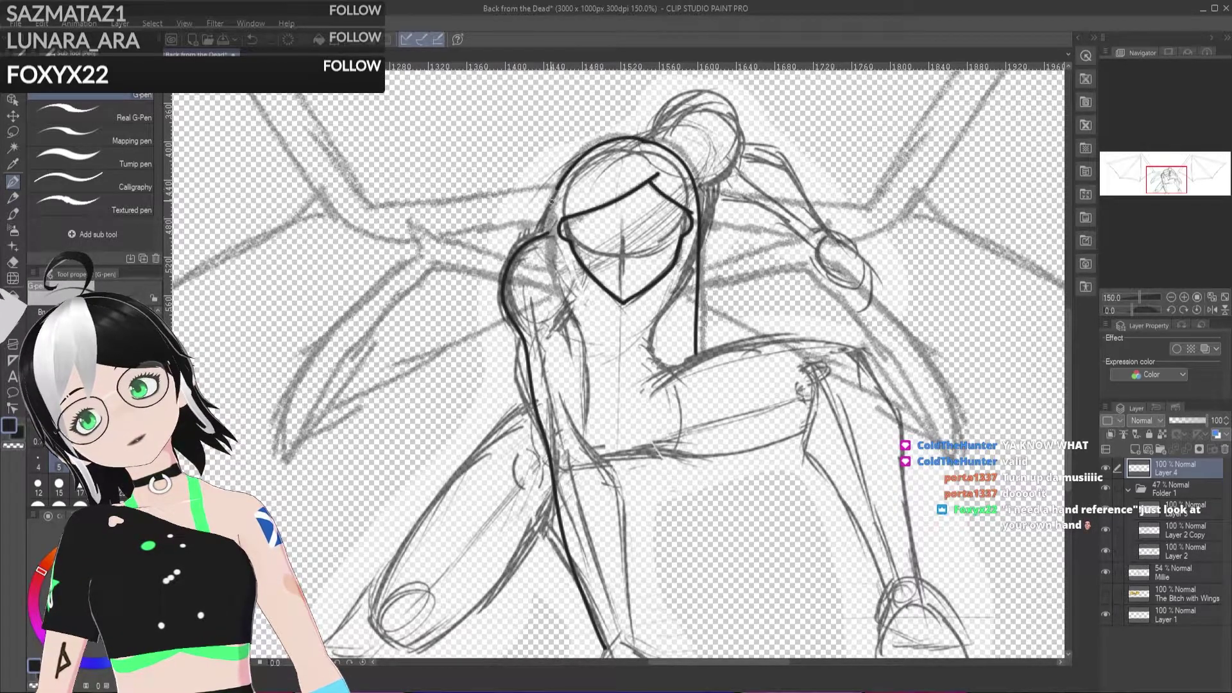
drag(550, 251, 568, 297)
drag(589, 429, 624, 557)
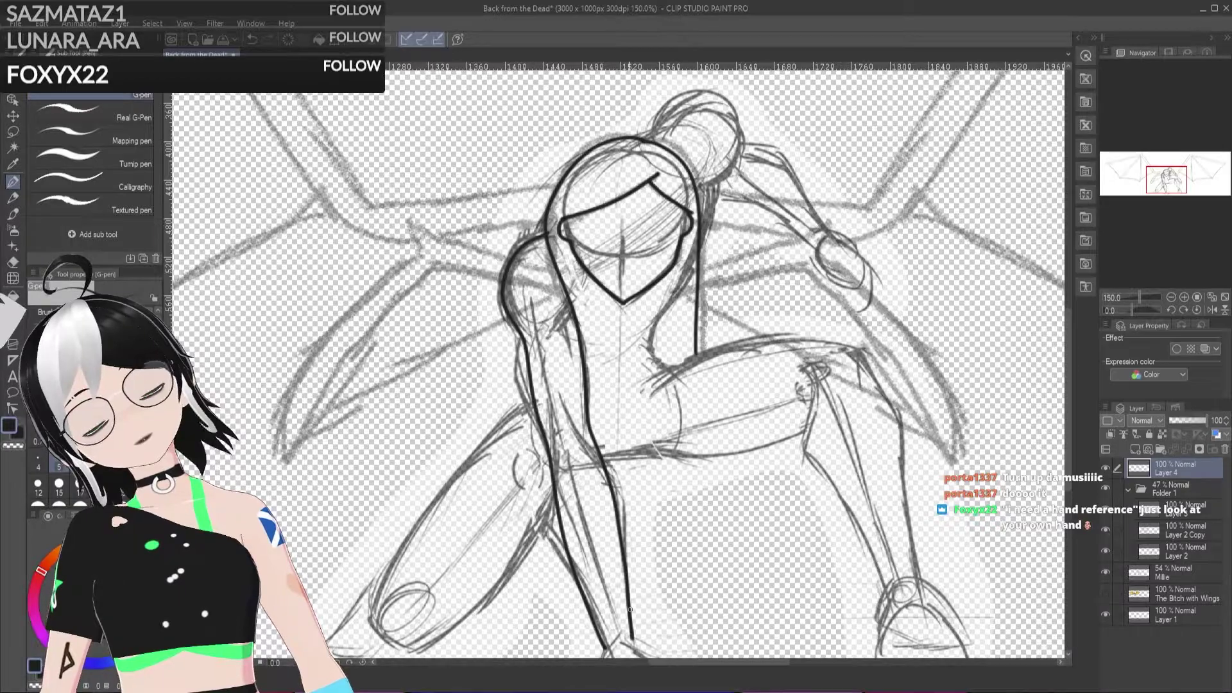
Step: Try to ink a hand with spread fingers below the supporting arm's wrist, and undo its strokes
drag(1067, 311, 1067, 357)
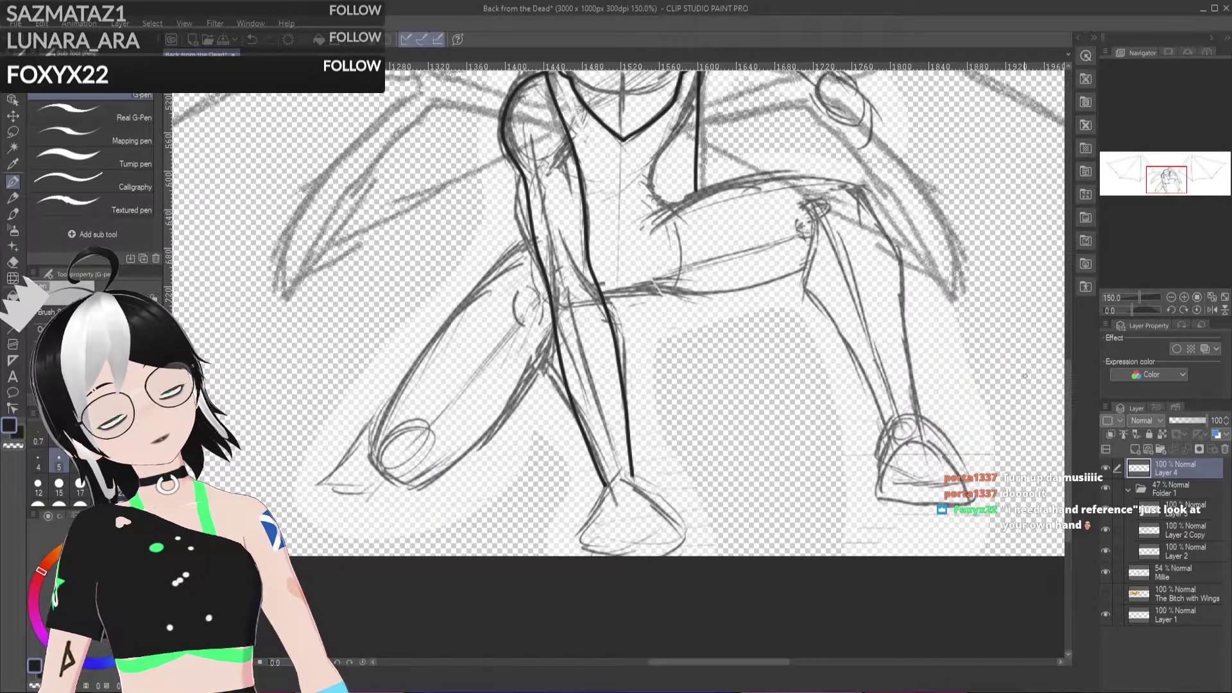
drag(632, 477, 671, 507)
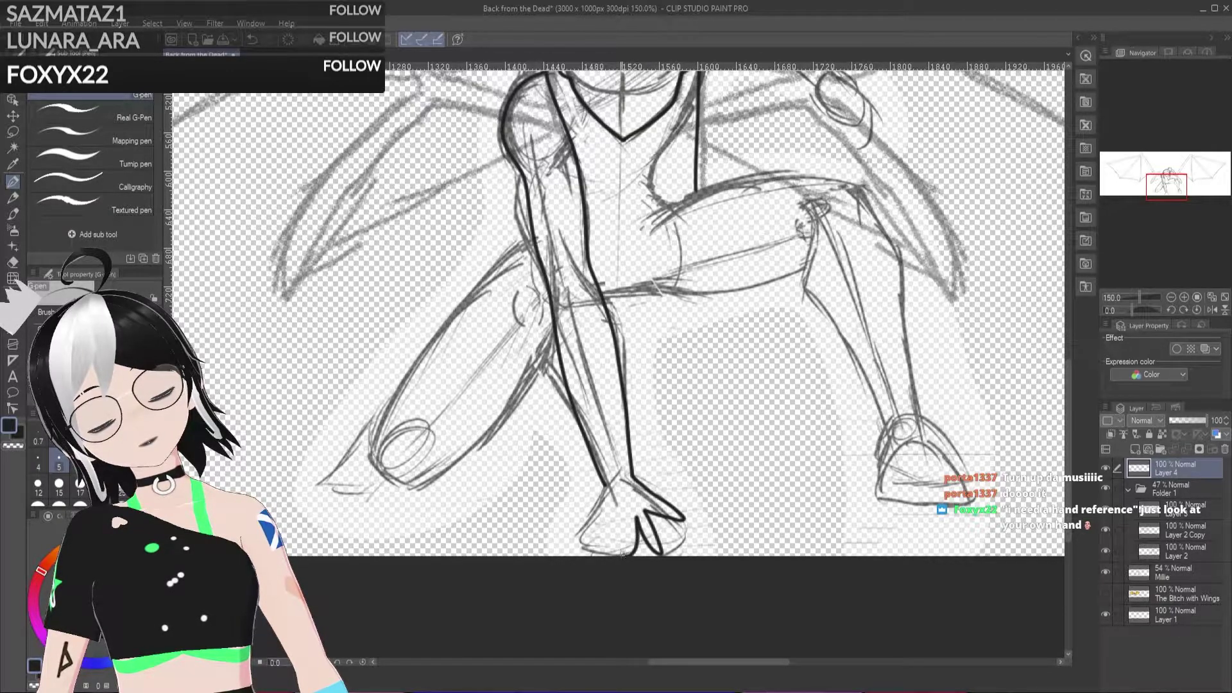
mouse_move(616, 517)
mouse_down()
mouse_move(602, 556)
mouse_move(600, 544)
mouse_up()
drag(597, 517, 573, 537)
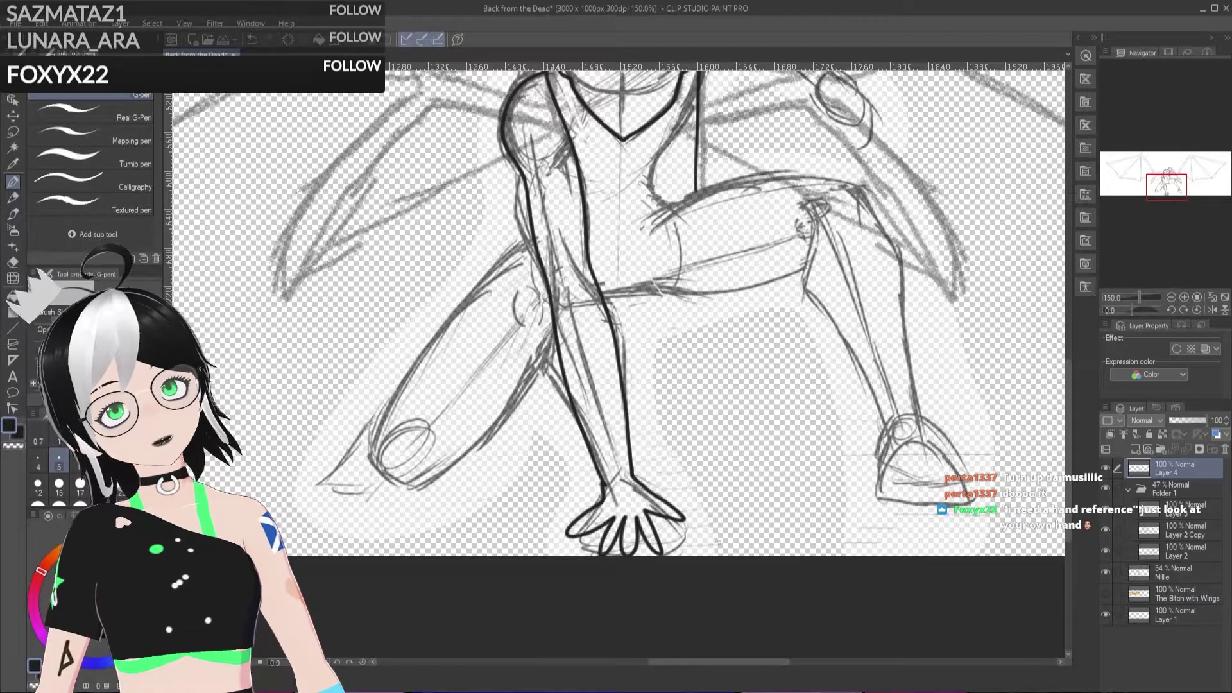
key(ctrl+z)
key(ctrl+z)
key(ctrl+z)
key(ctrl+z)
scroll(1067, 394, up, 2)
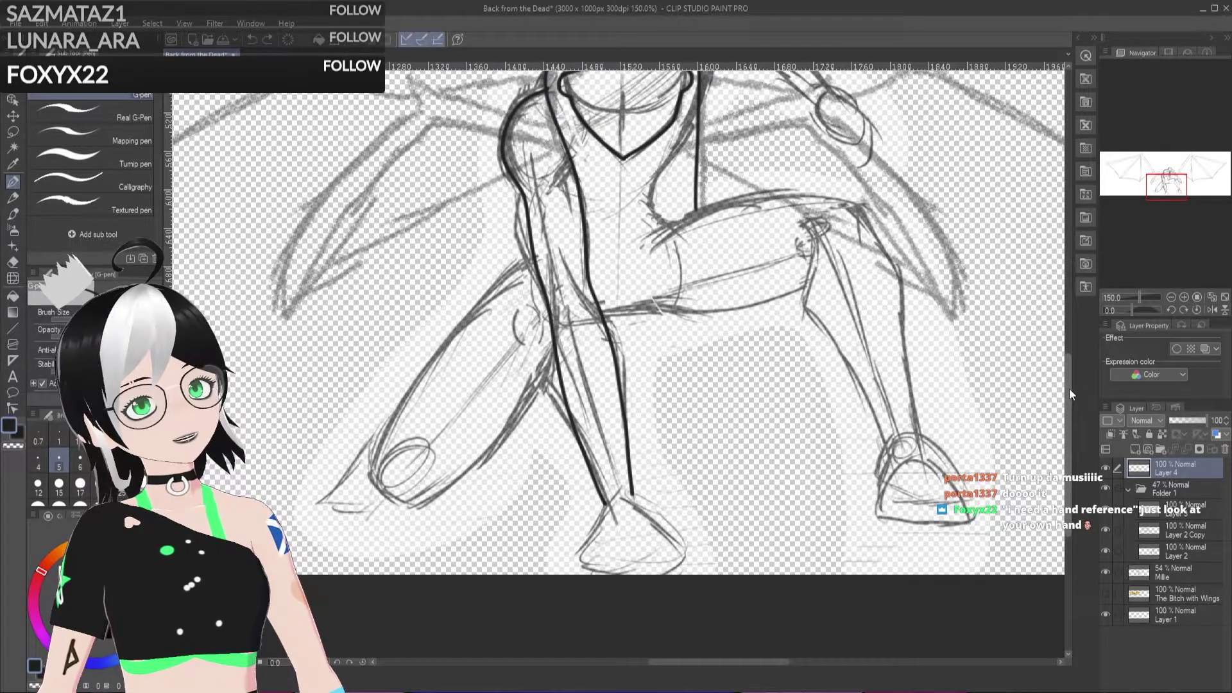
key(ctrl+z)
key(ctrl+y)
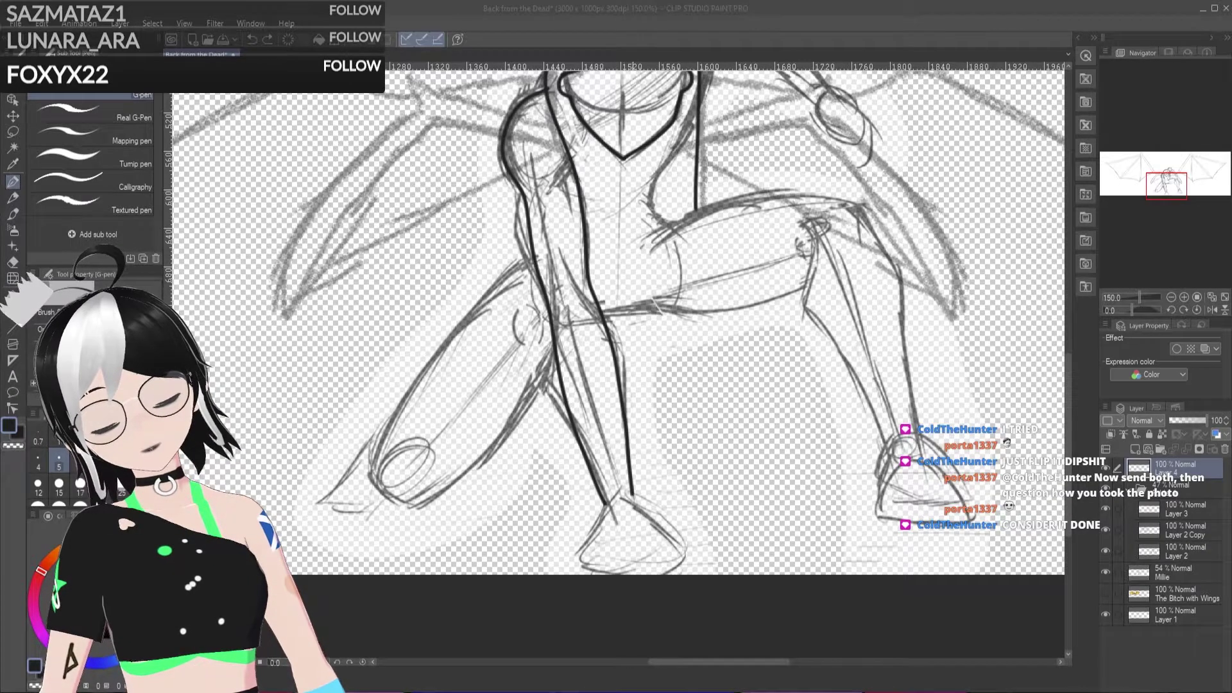
Step: Ink a closed fist with a thumb and curled fingers at the end of the supporting arm, redoing unsatisfactory strokes
click(632, 495)
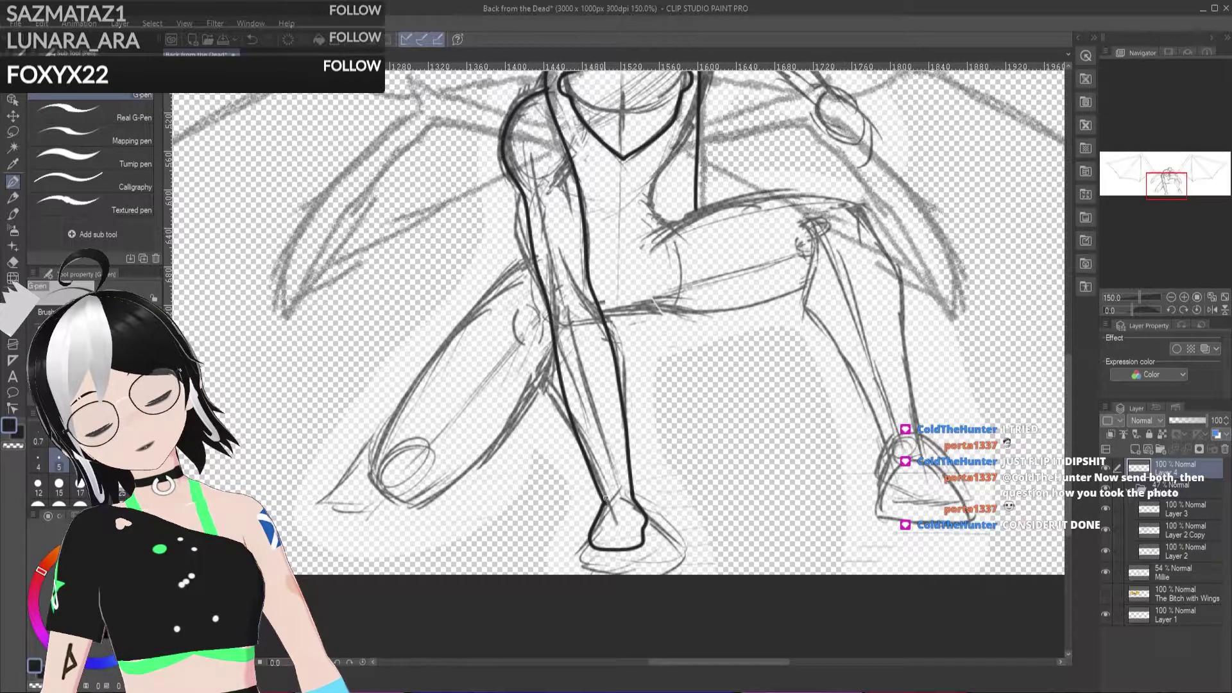
key(ctrl+z)
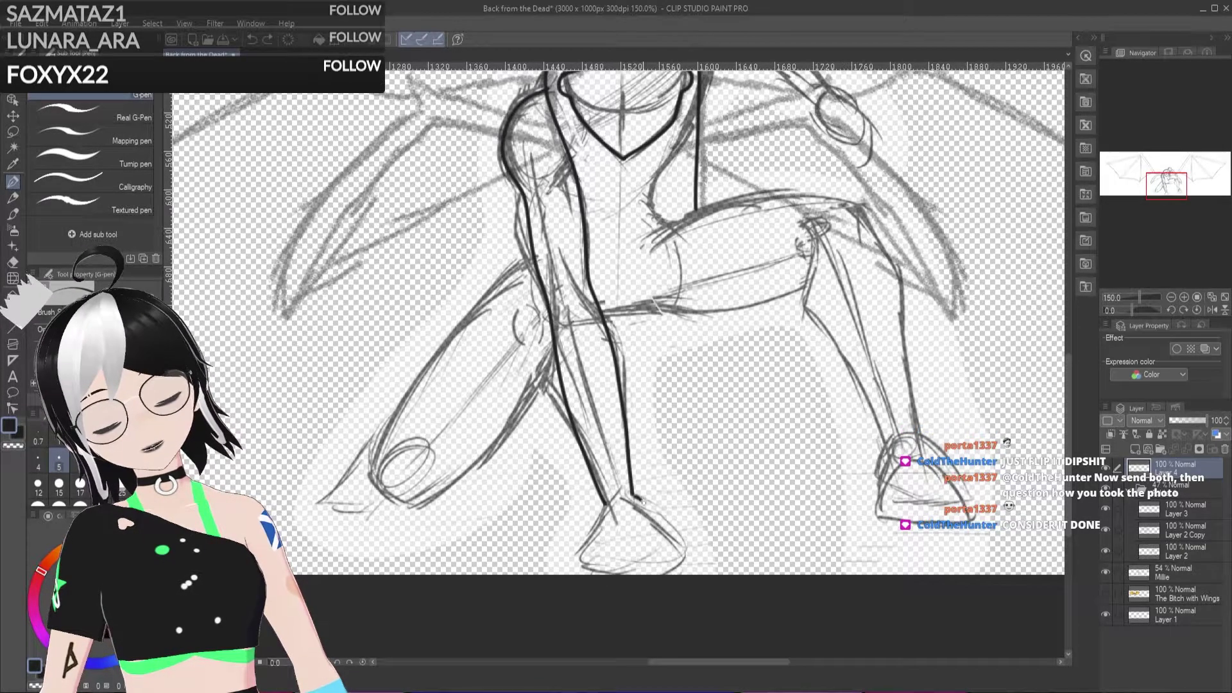
drag(638, 497, 646, 516)
key(ctrl+z)
key(ctrl+z)
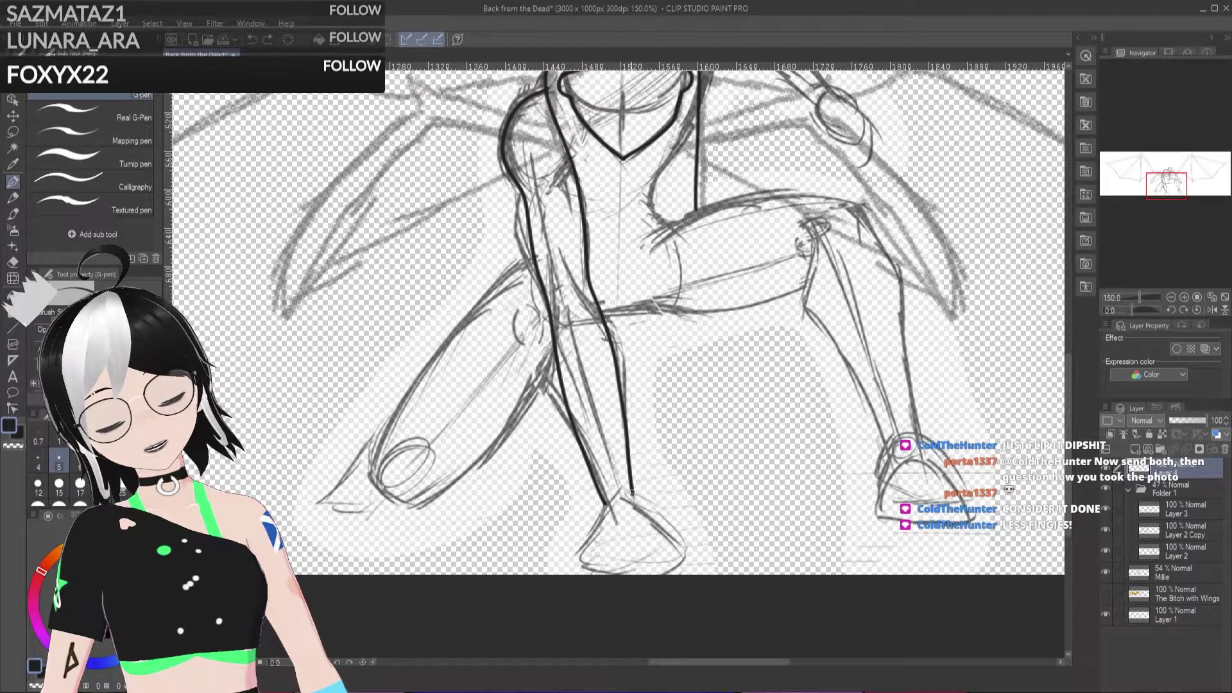
drag(648, 523, 644, 546)
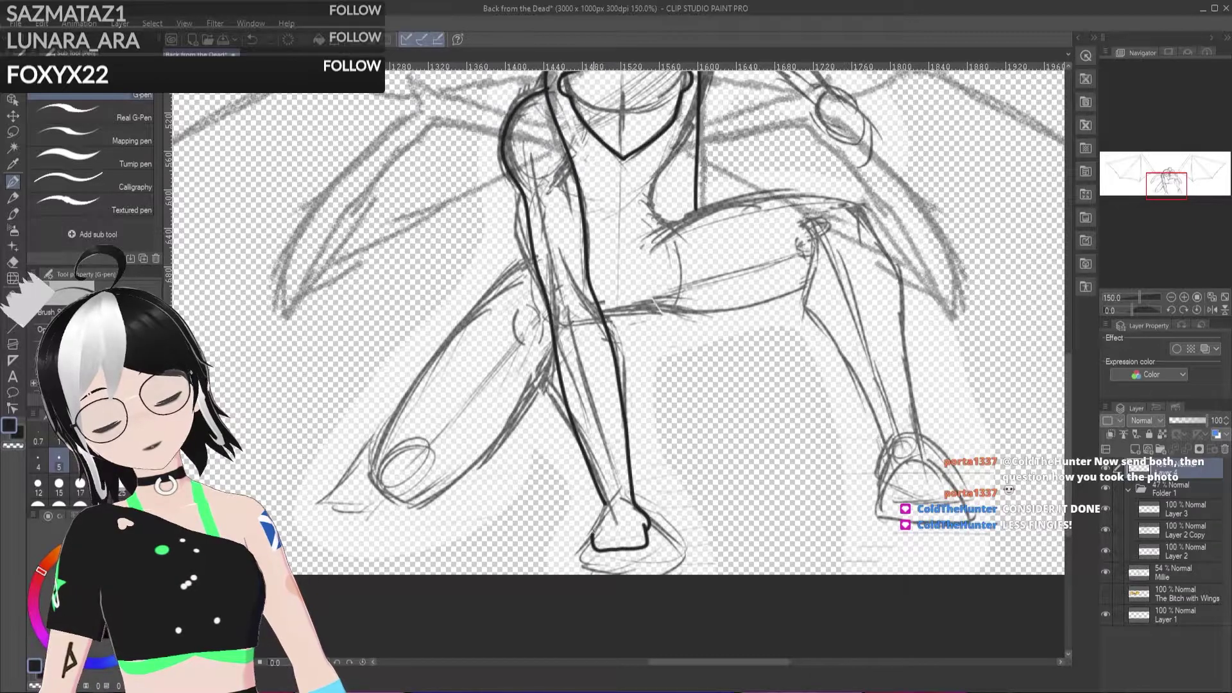
key(ctrl+z)
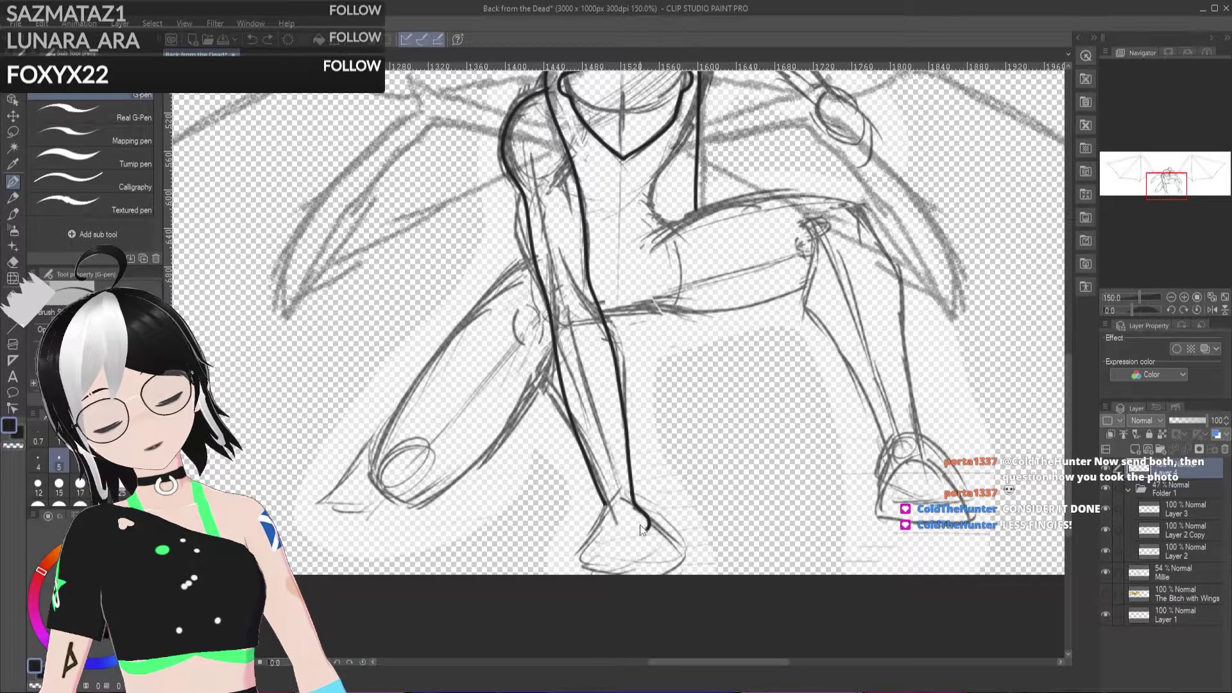
drag(645, 528, 617, 551)
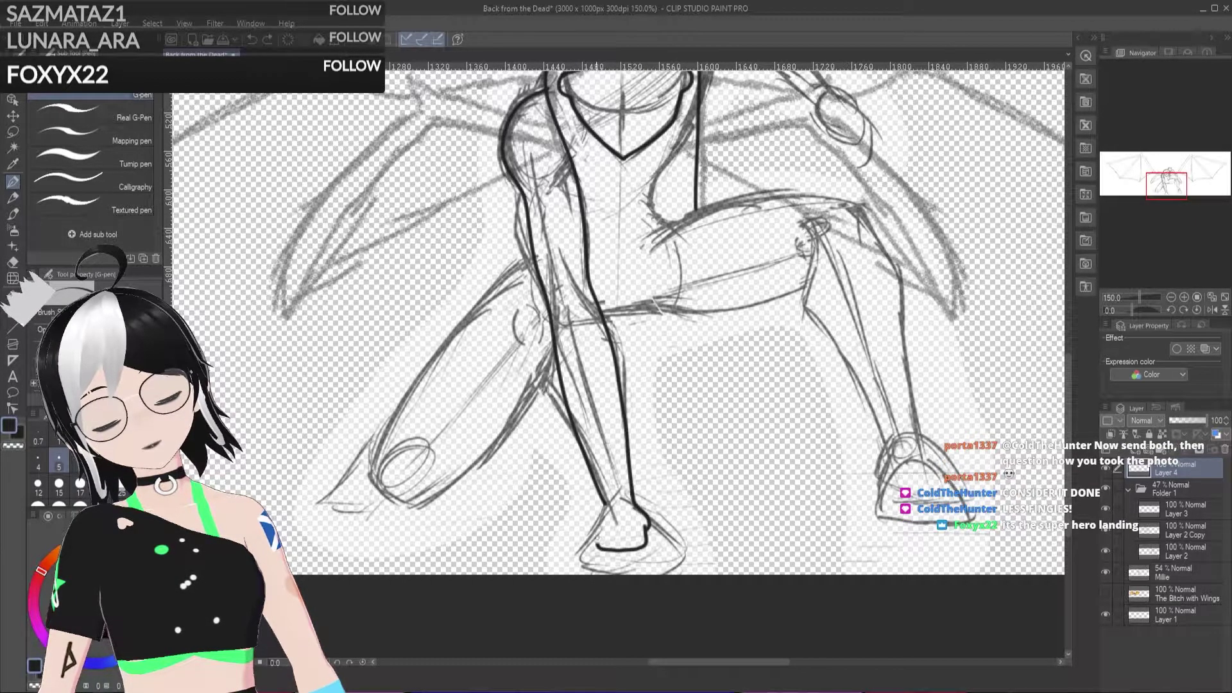
key(ctrl+z)
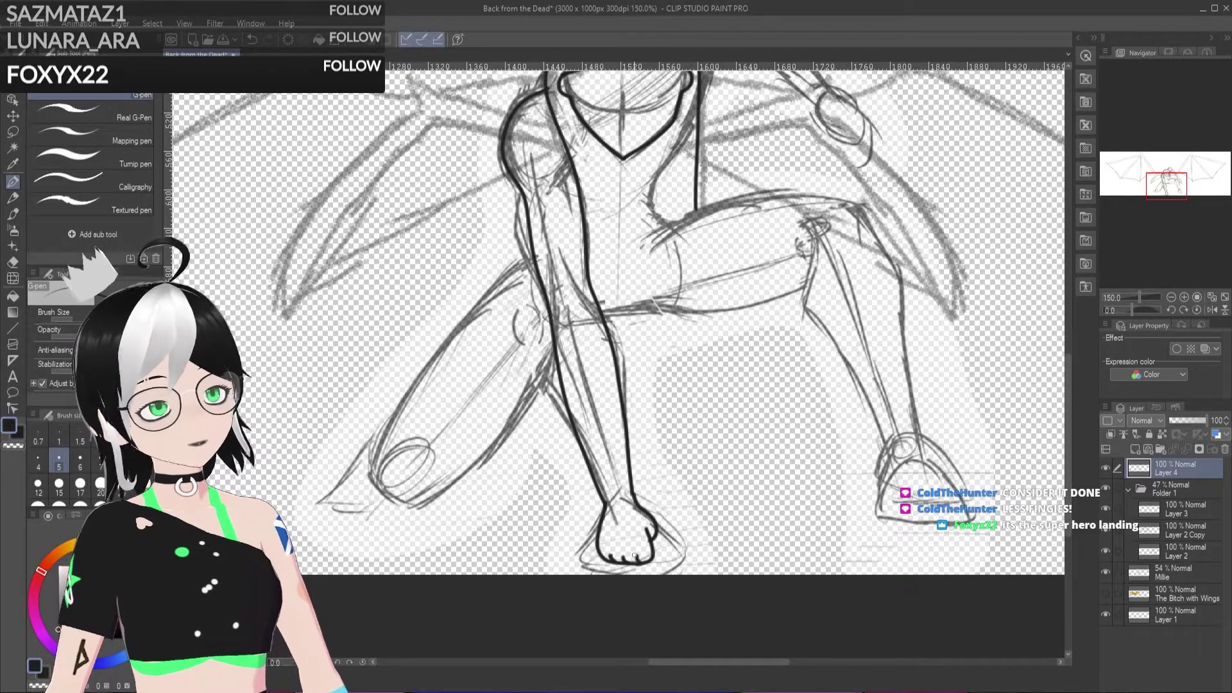
Step: Set the Millie layer's opacity to 100 % and move it into Folder 1 beneath Layer 2
click(1104, 488)
click(1105, 487)
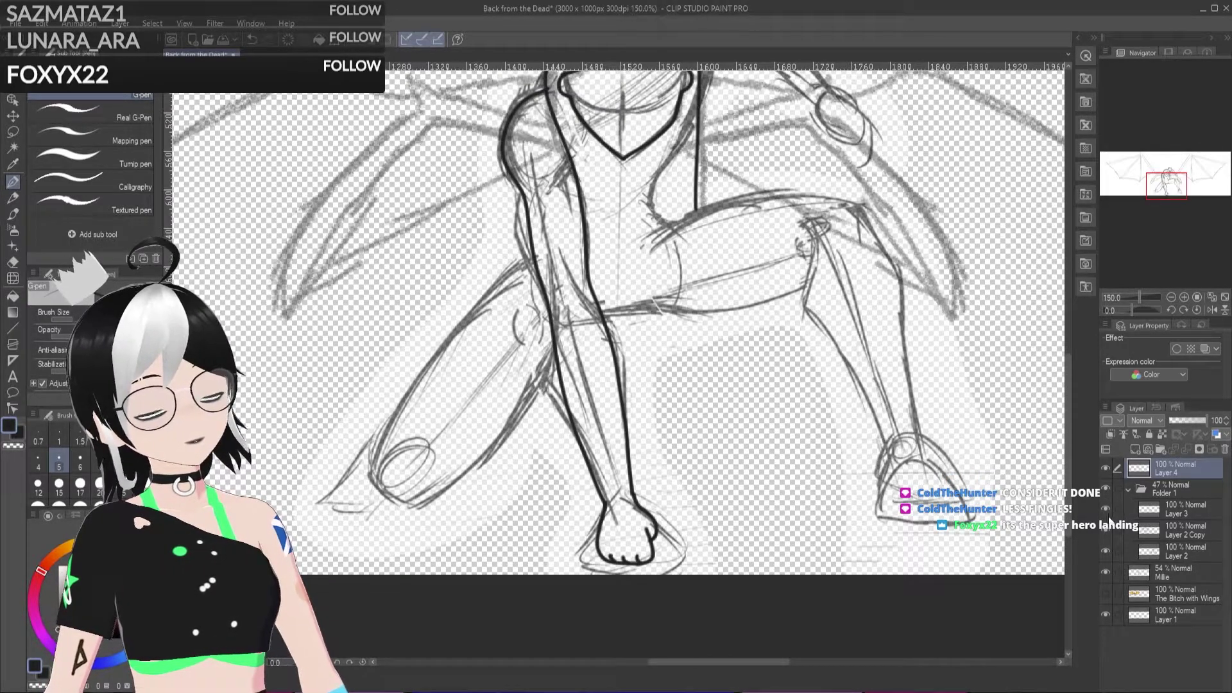
click(1105, 571)
click(1151, 573)
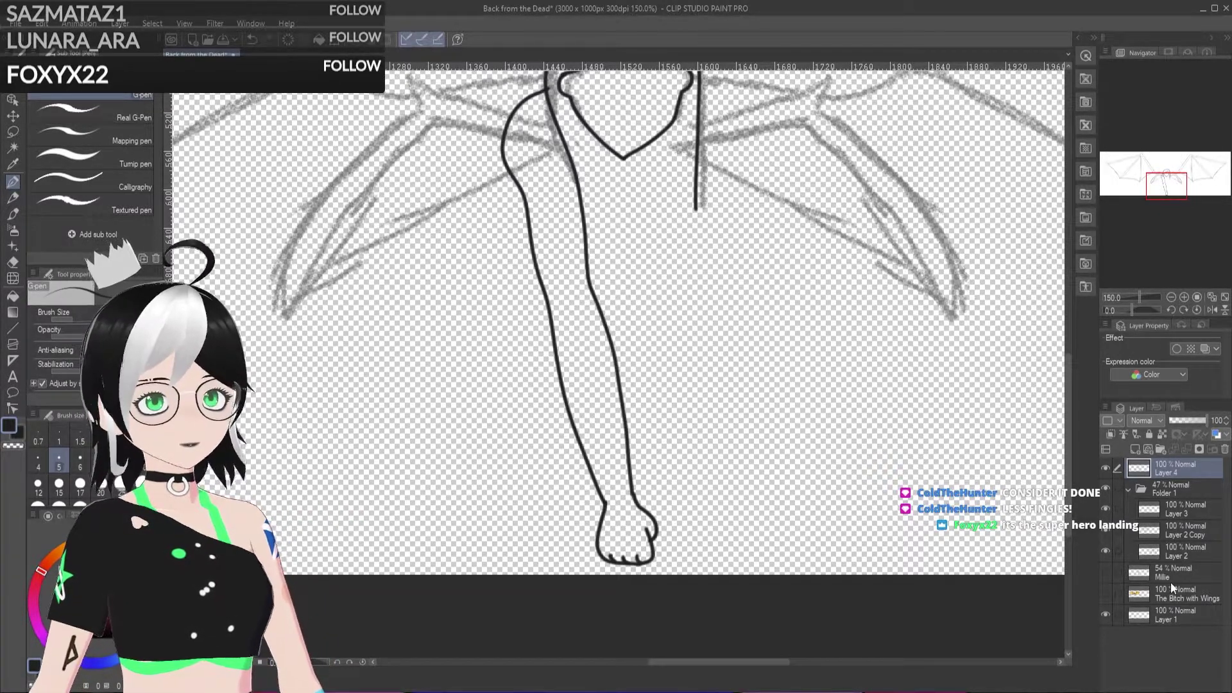
click(1105, 572)
drag(1188, 423, 1209, 421)
drag(1175, 561, 1174, 557)
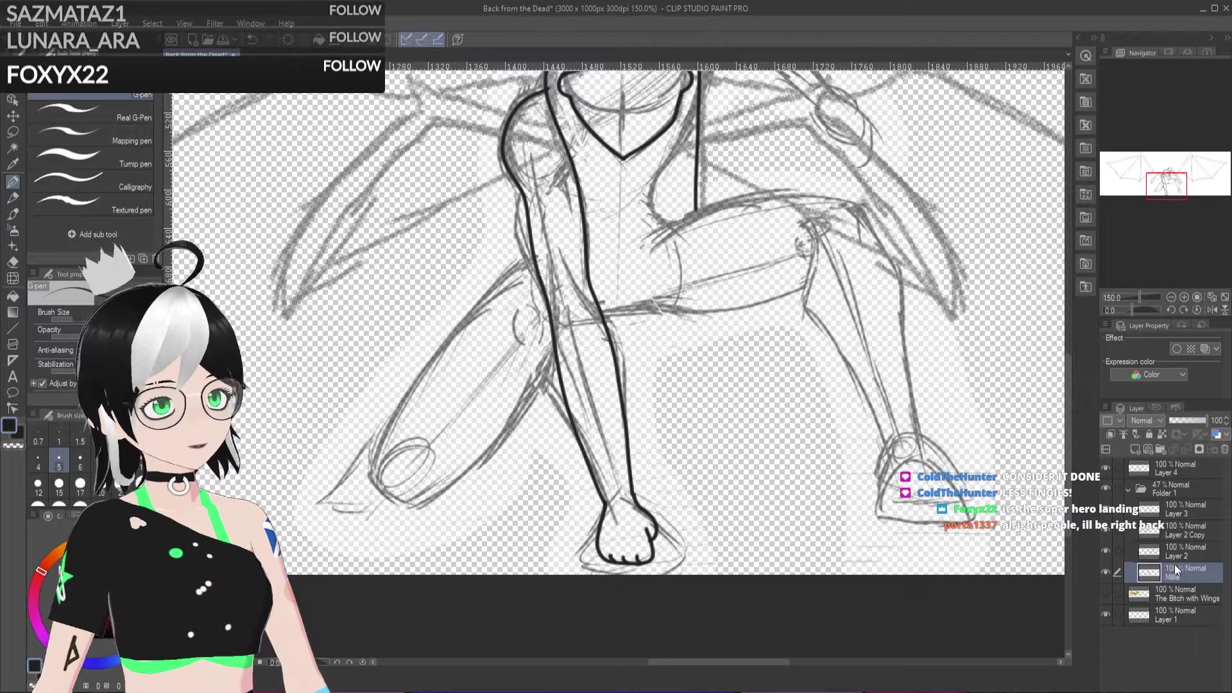
Step: Hide Folder 1 and trim the shoulder line's overshoot past the left hair edge on Layer 4
click(1107, 490)
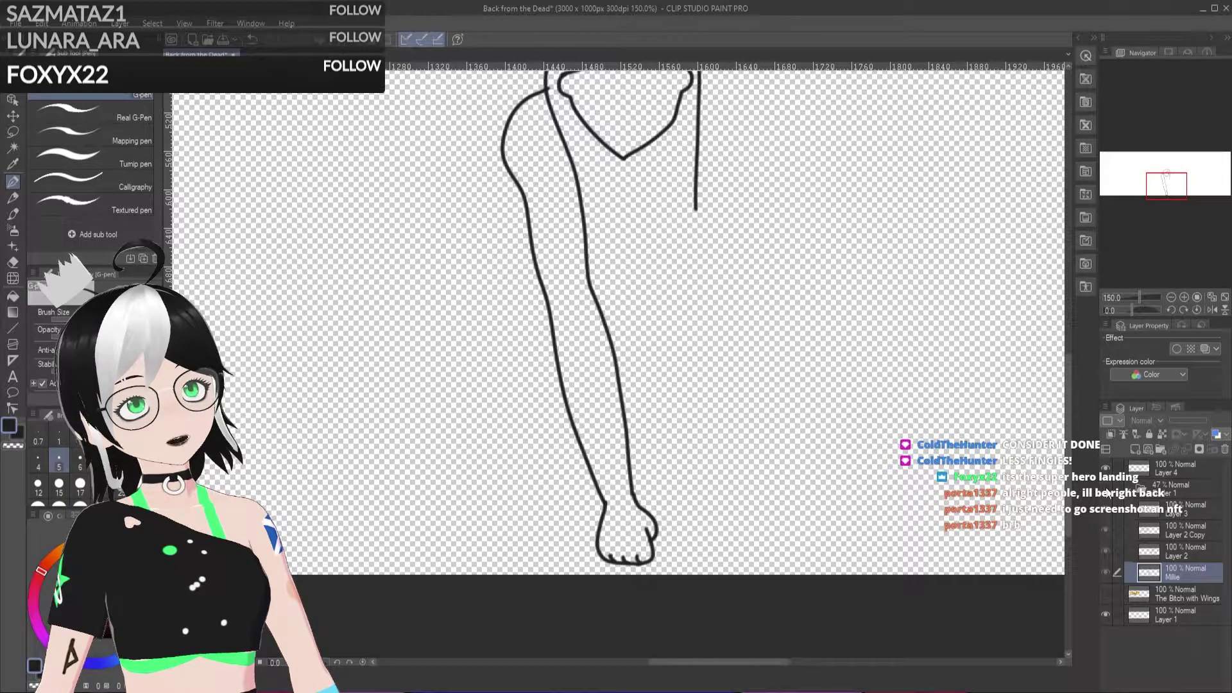
drag(1066, 401, 1074, 353)
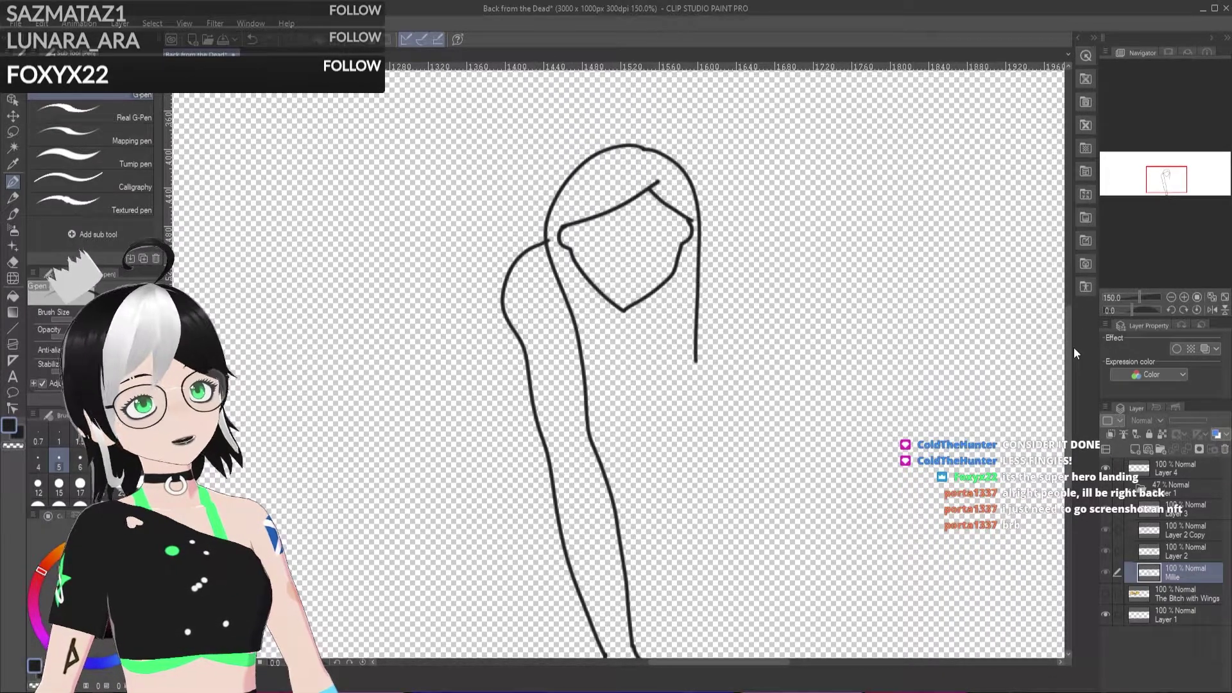
scroll(484, 231, up, 5)
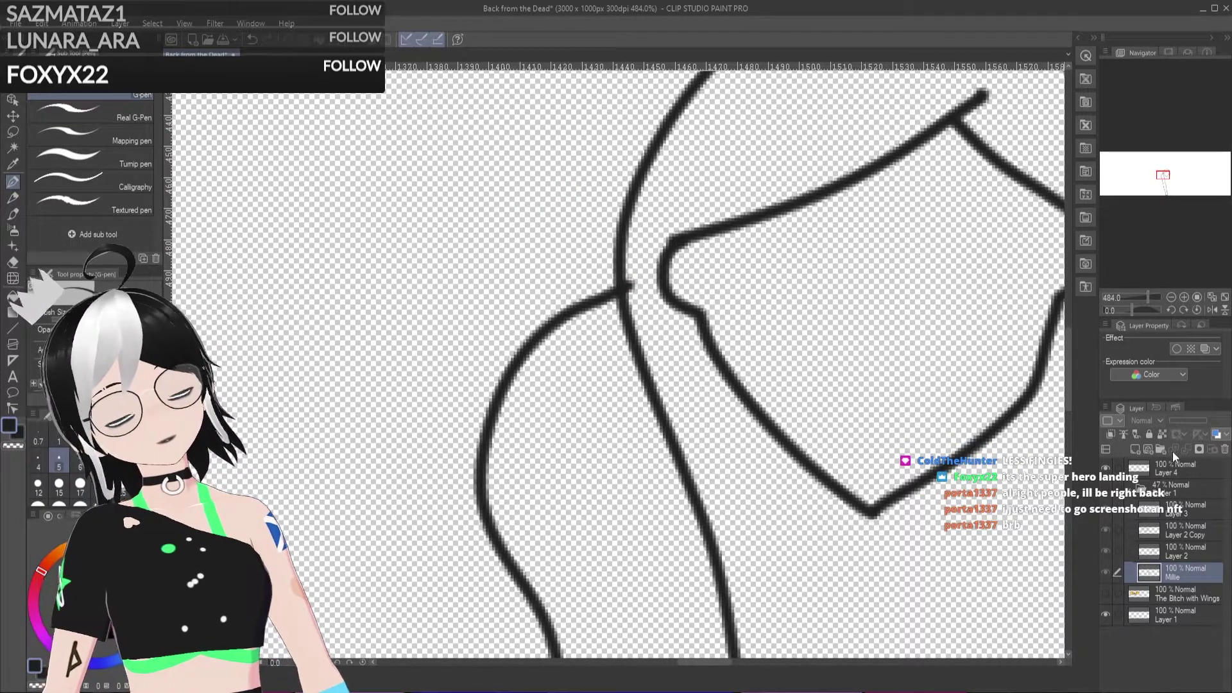
click(1171, 468)
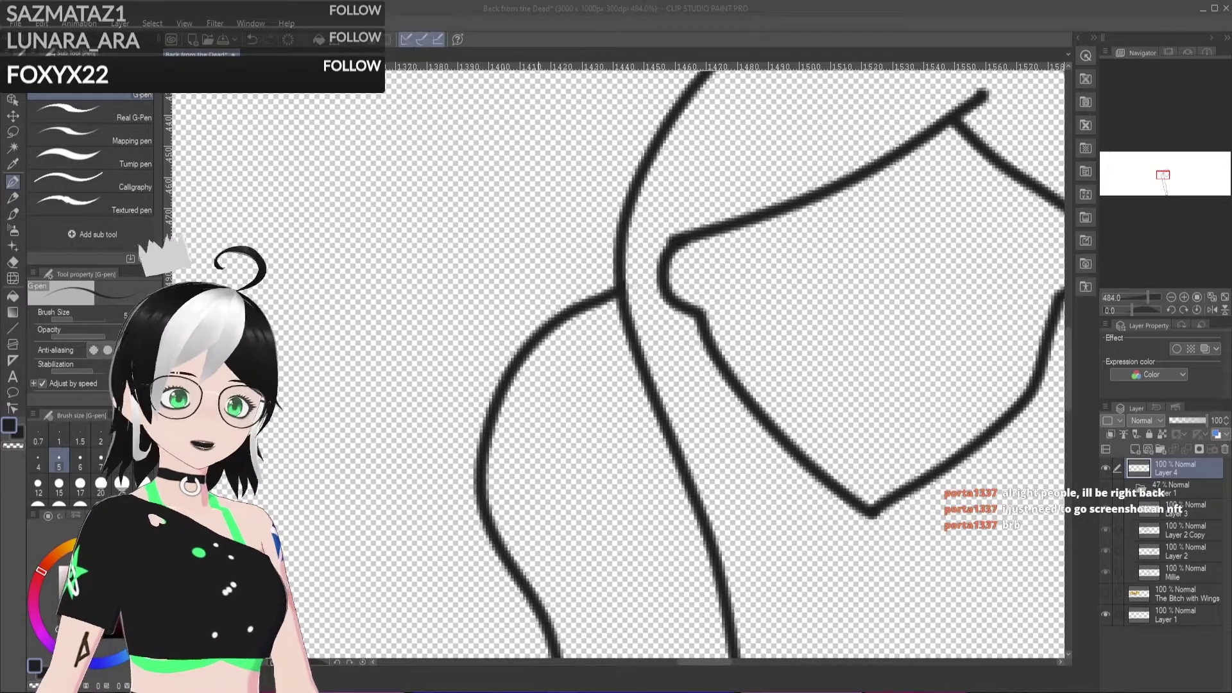
scroll(468, 295, down, 4)
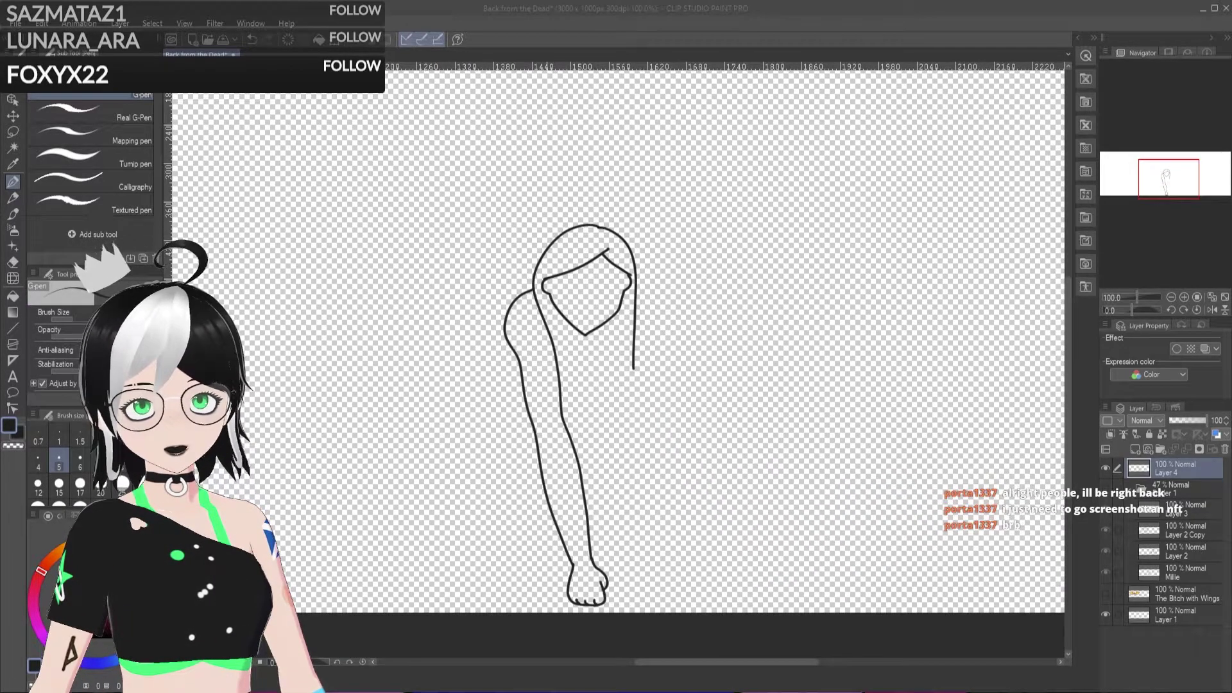
scroll(566, 505, up, 1)
scroll(578, 568, up, 1)
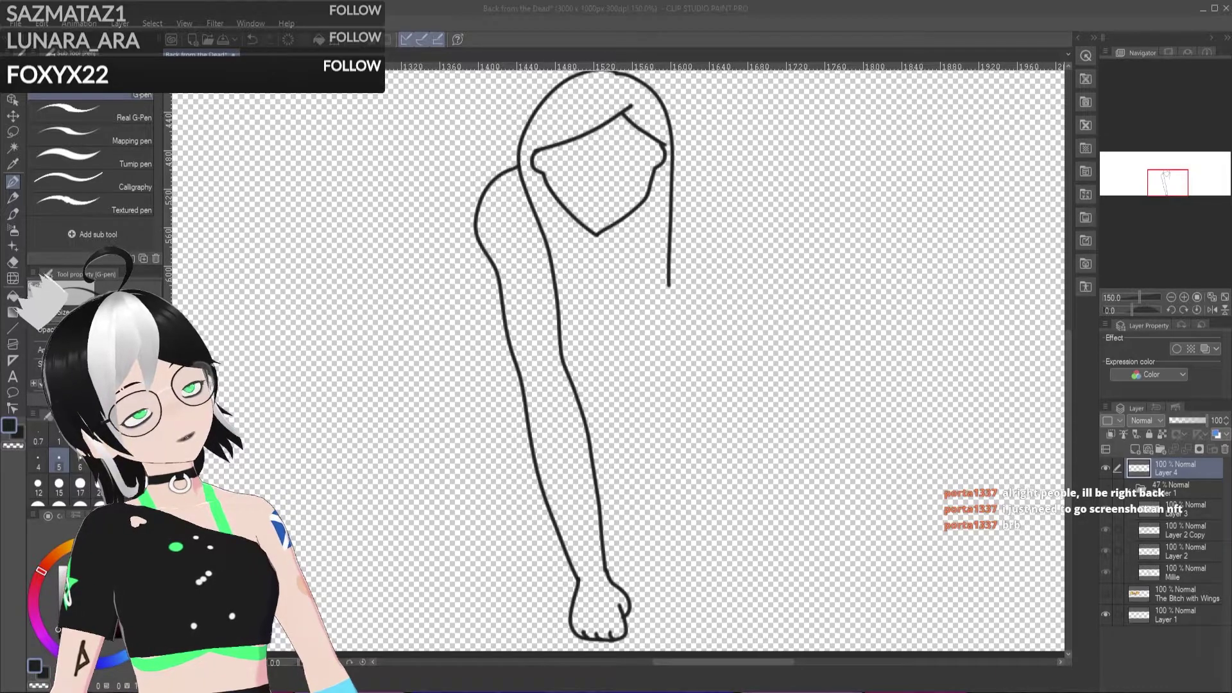
Step: Show Folder 1 and redraw the supporting arm's outer contour from the shoulder to the elbow, checking it without the sketch
click(1104, 487)
click(1105, 488)
click(1104, 488)
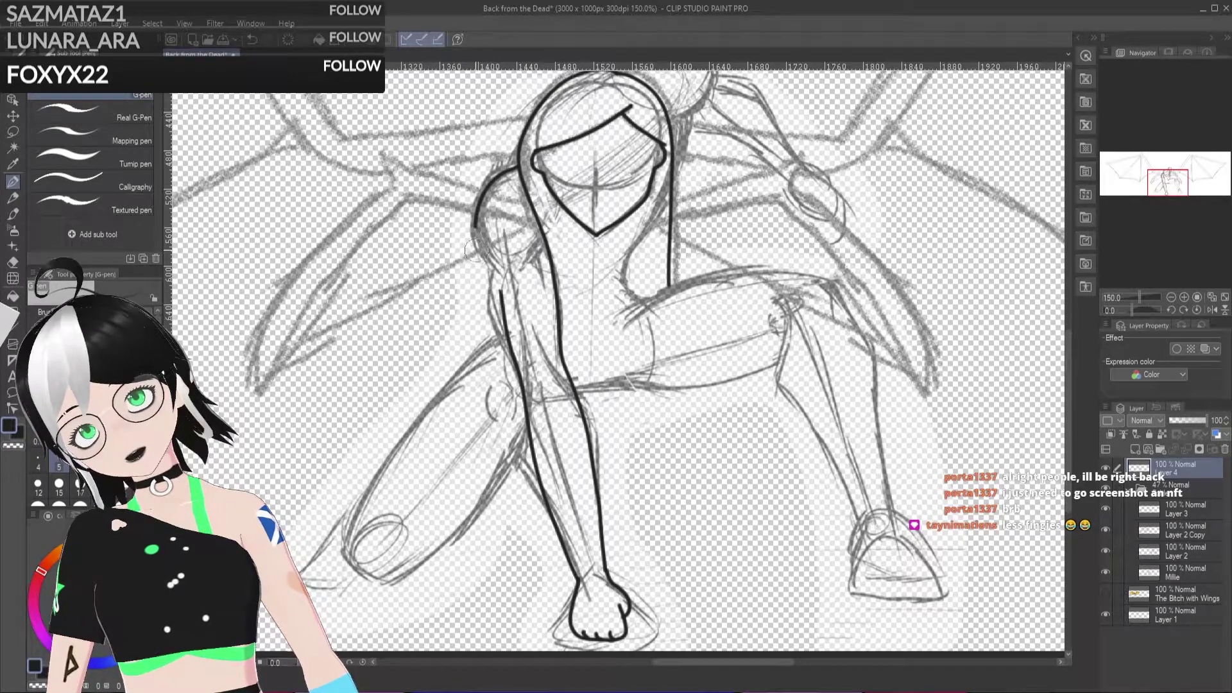
key(ctrl+z)
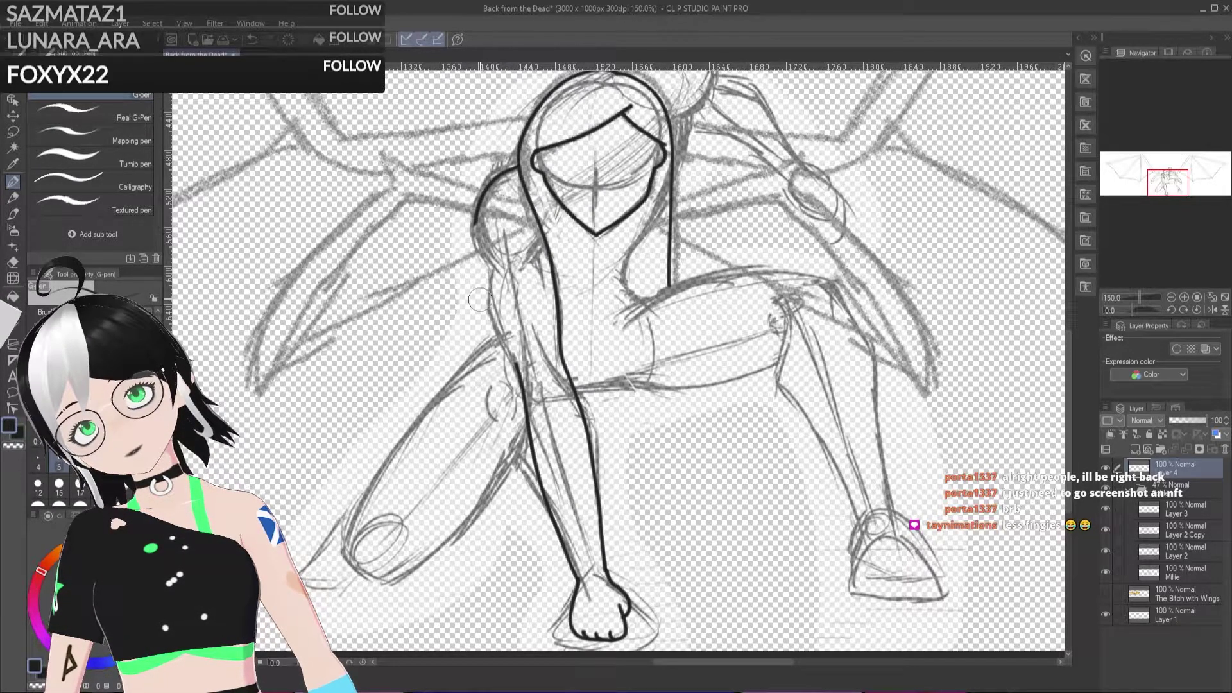
drag(494, 309, 476, 218)
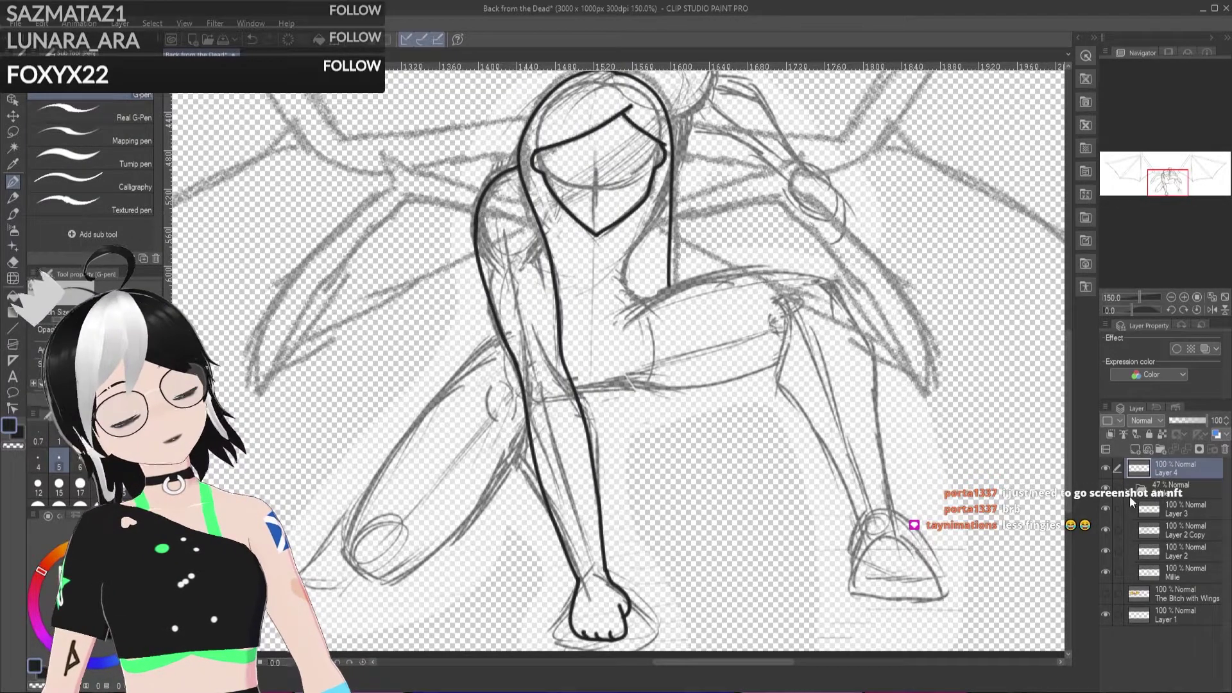
click(1106, 489)
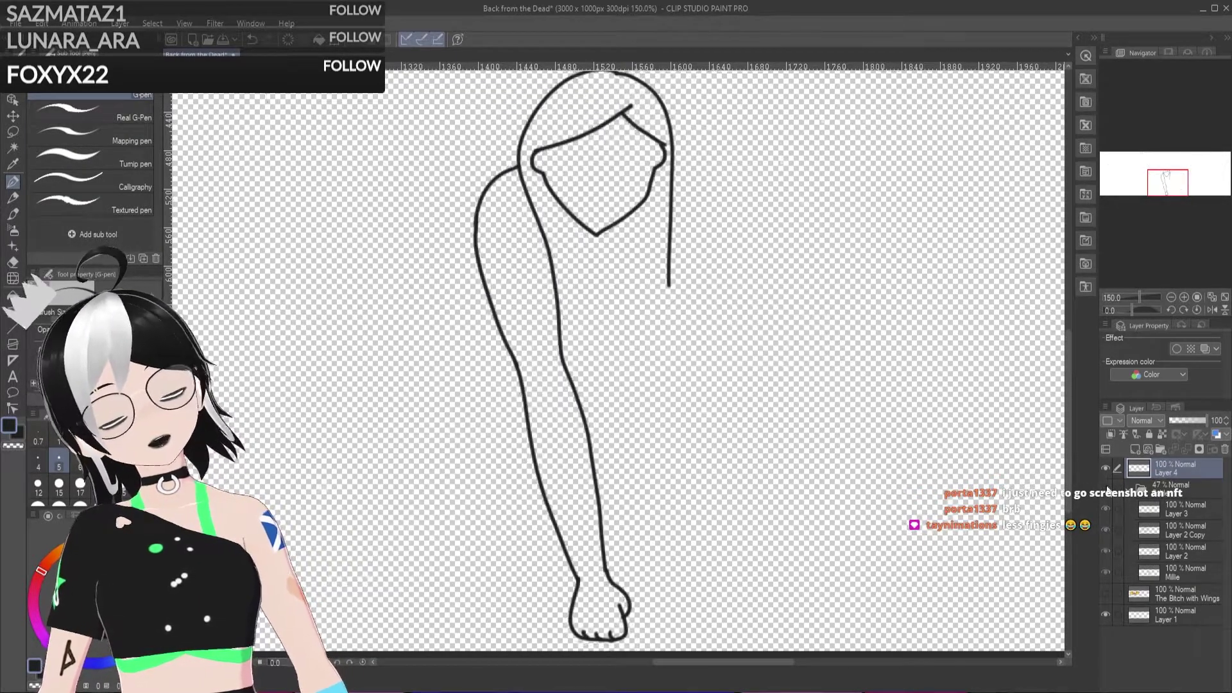
click(1106, 489)
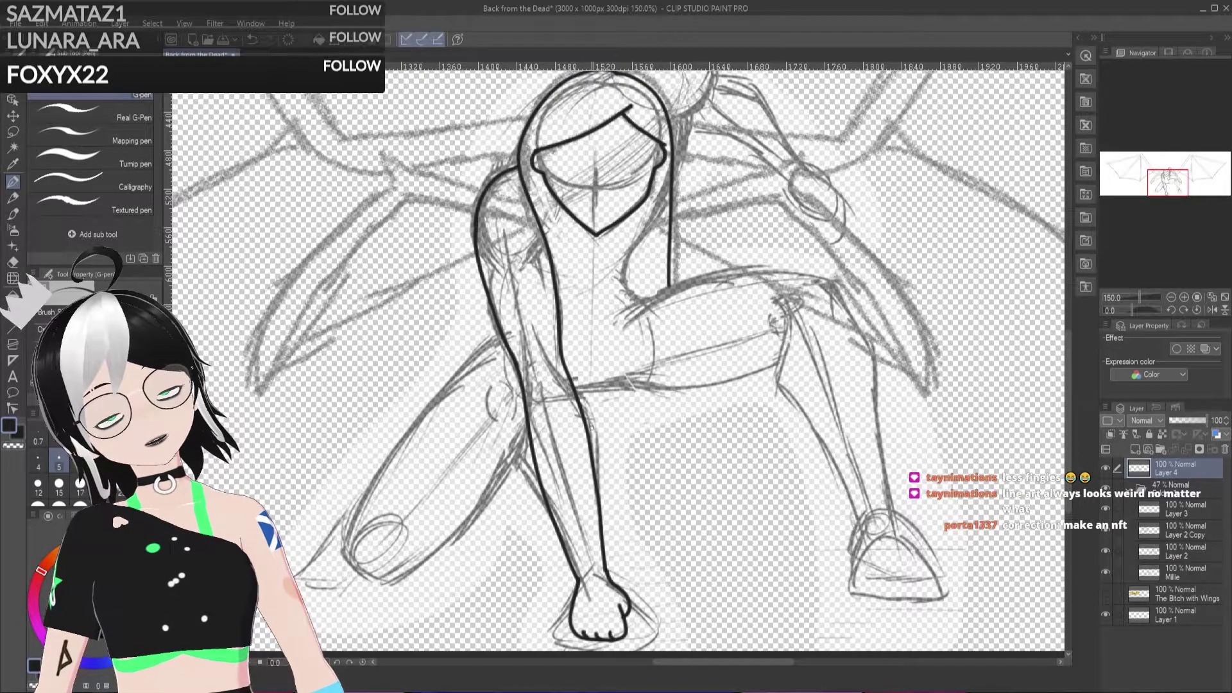
Step: Ink the kneeling leg's thigh on Layer 4, from both sides of the supporting arm down around the knee
scroll(1067, 352, up, 2)
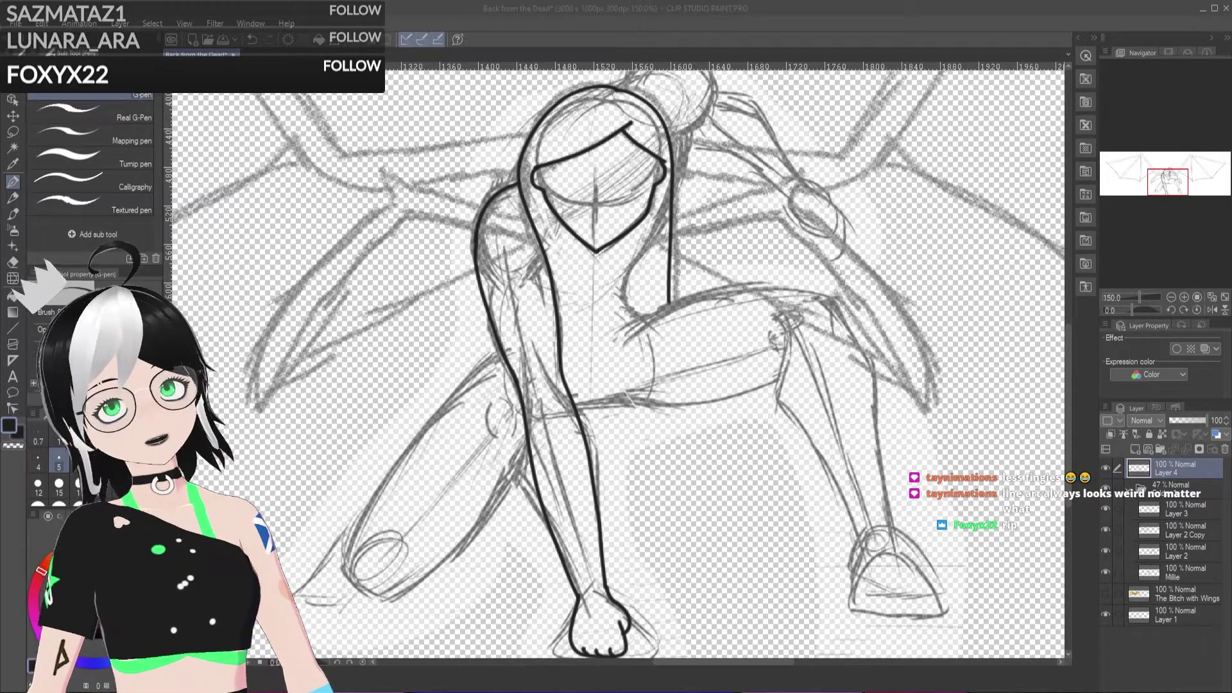
click(1187, 474)
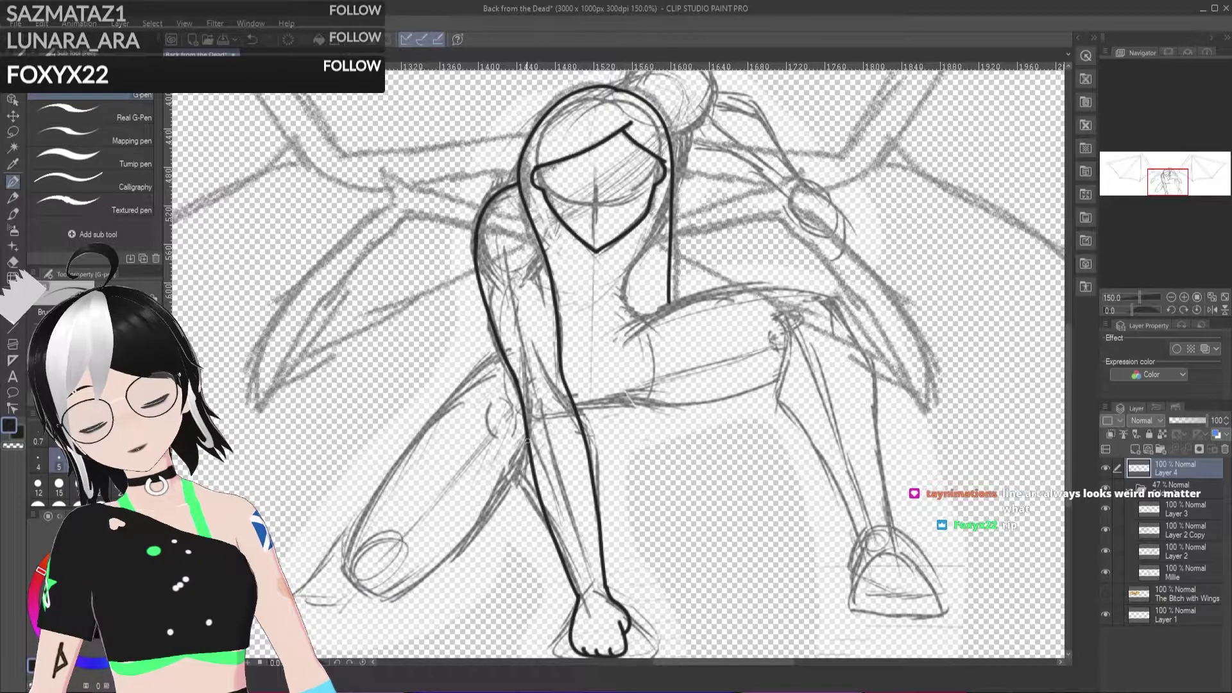
mouse_move(517, 466)
mouse_down()
mouse_move(392, 600)
mouse_move(383, 478)
mouse_move(499, 344)
mouse_up()
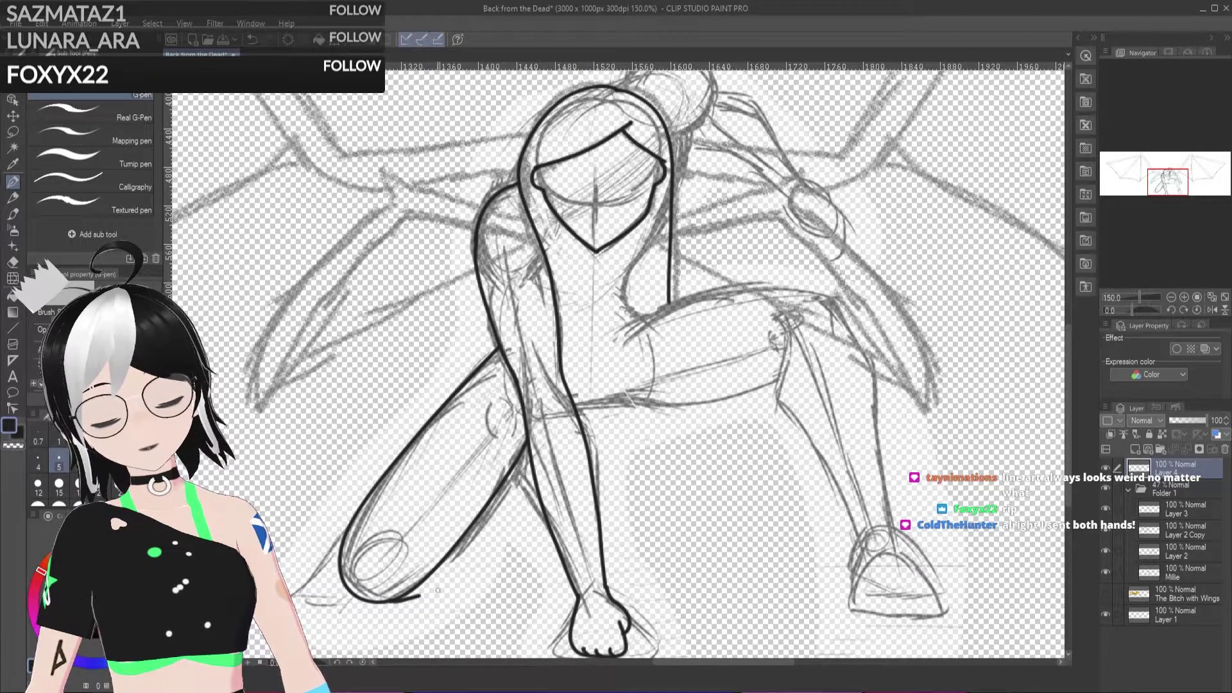
drag(428, 594, 548, 544)
key(ctrl+z)
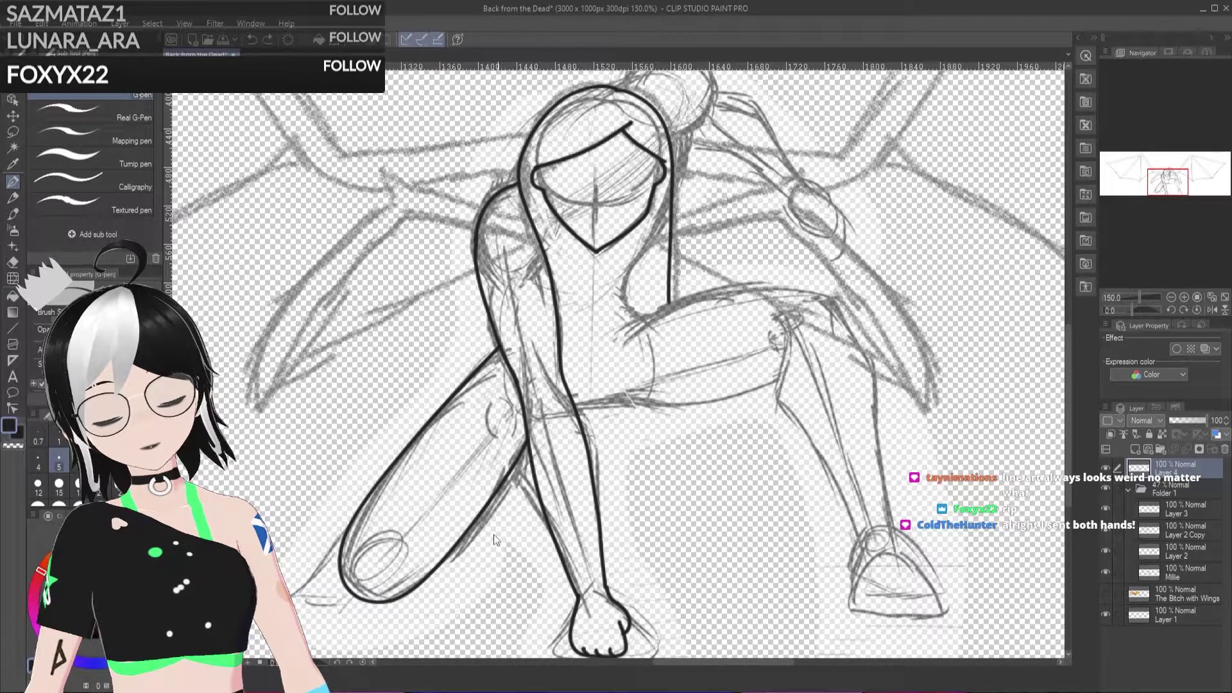
mouse_move(393, 602)
mouse_down()
mouse_move(515, 546)
mouse_move(385, 602)
mouse_up()
key(ctrl+z)
key(ctrl+z)
Step: Ink the kneeling leg's lower-leg line from the supporting forearm to the underside of the knee, redrawing it until it fits
drag(531, 523, 388, 600)
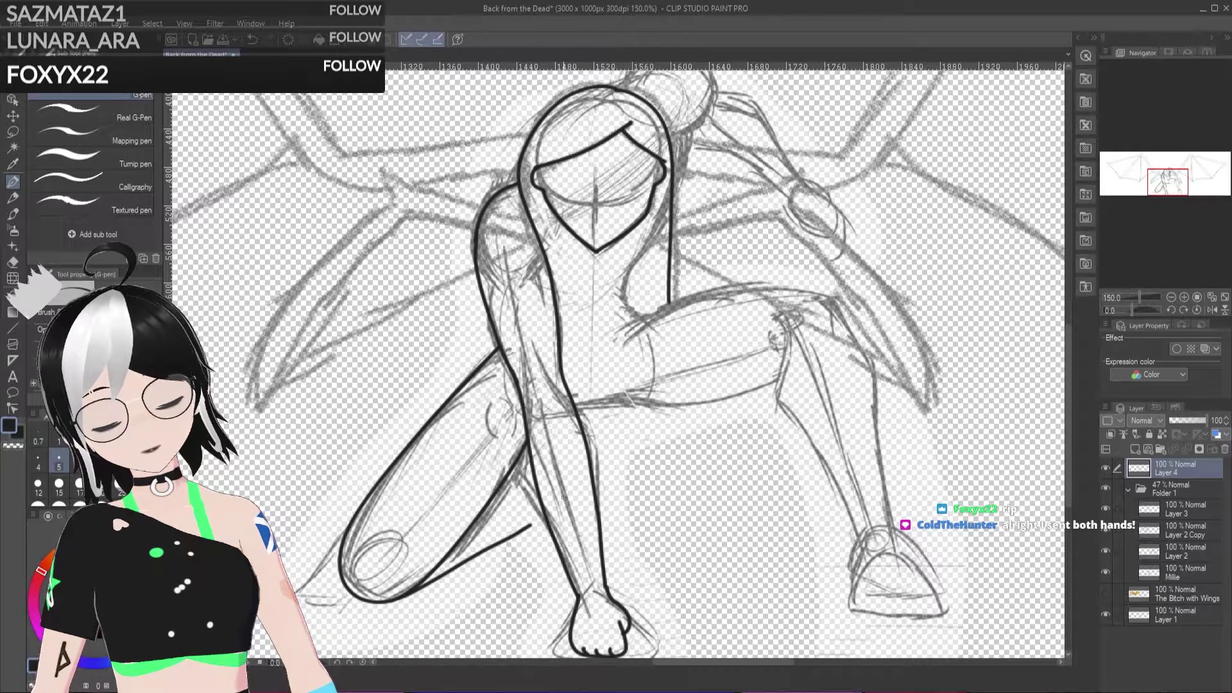
key(ctrl+z)
drag(543, 512, 379, 606)
key(ctrl+z)
drag(543, 512, 405, 595)
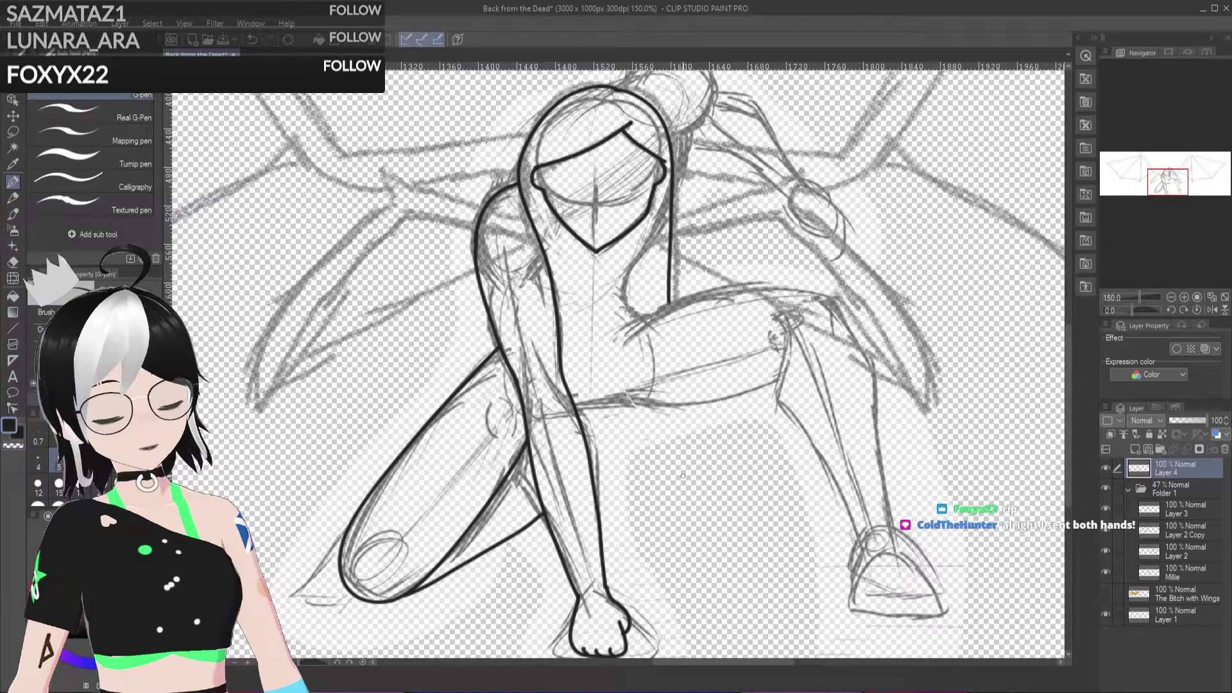
scroll(1068, 340, up, 3)
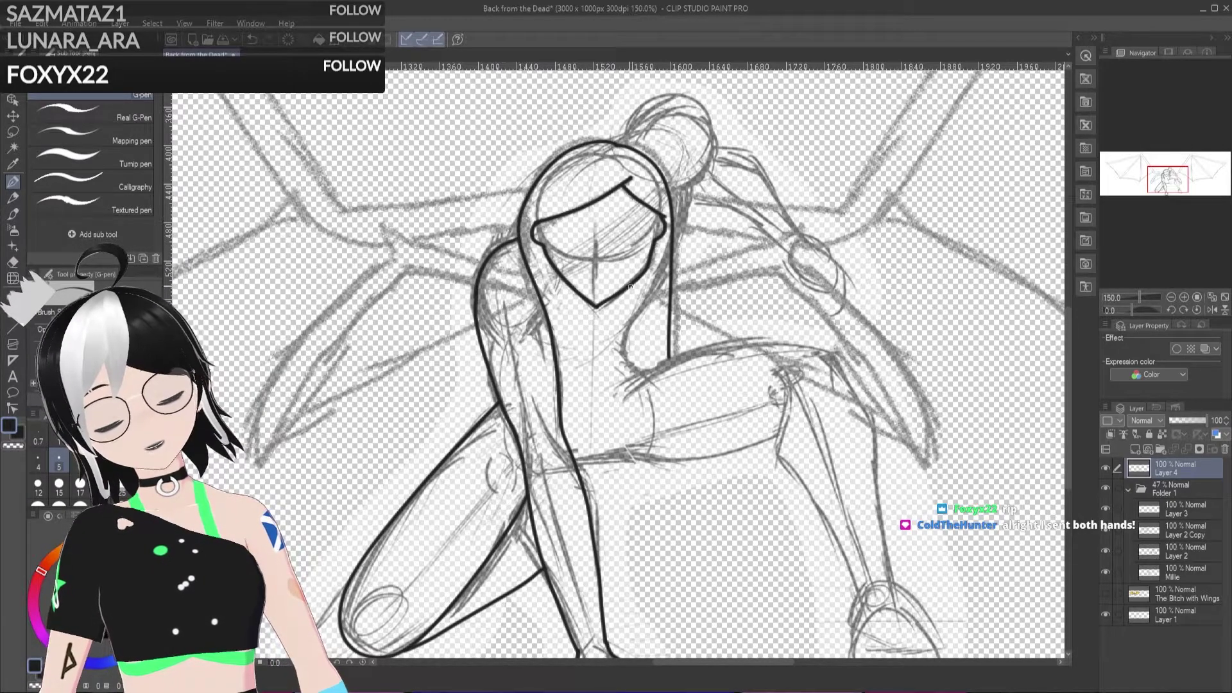
Step: Ink both sides of the torso on Layer 4, running down from the jaw inside the long hair strands
key(ctrl+z)
drag(637, 358, 632, 284)
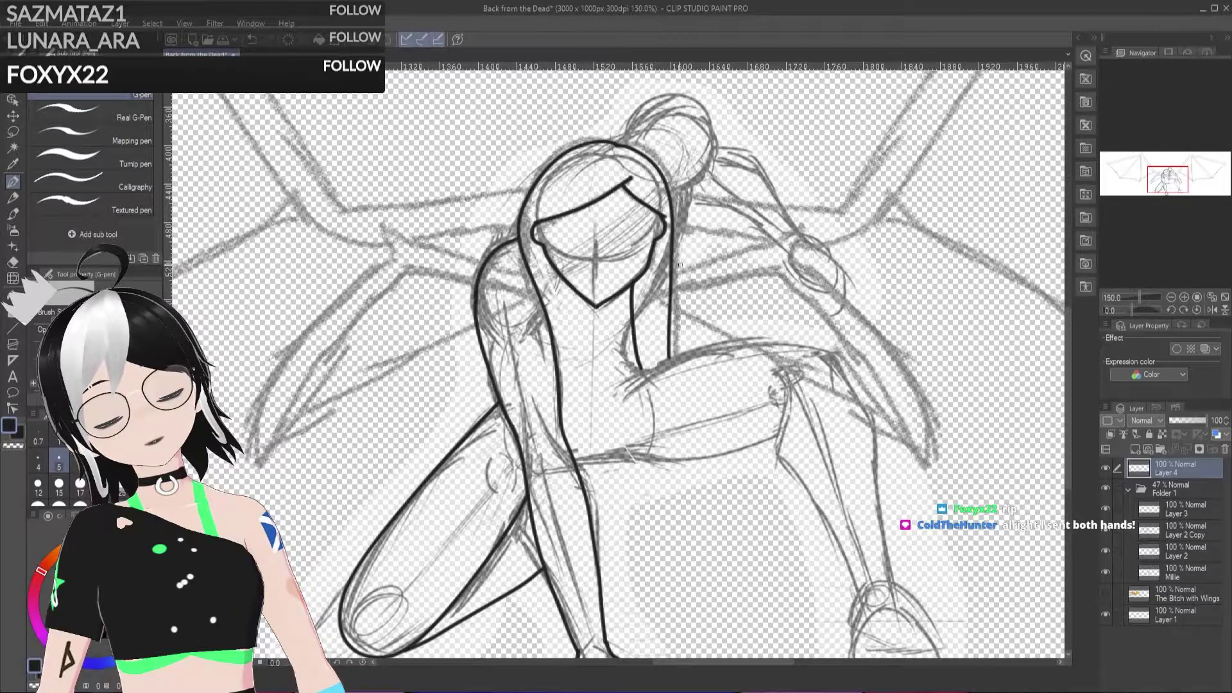
drag(545, 258, 562, 388)
key(ctrl+z)
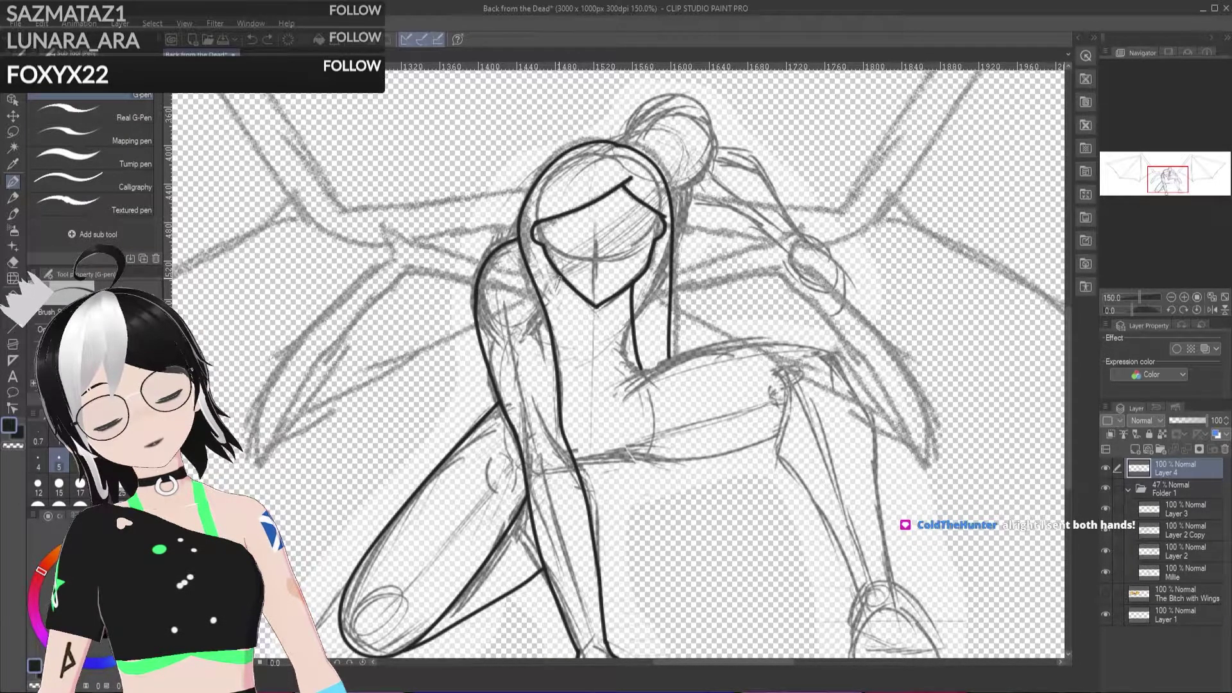
drag(558, 278, 558, 364)
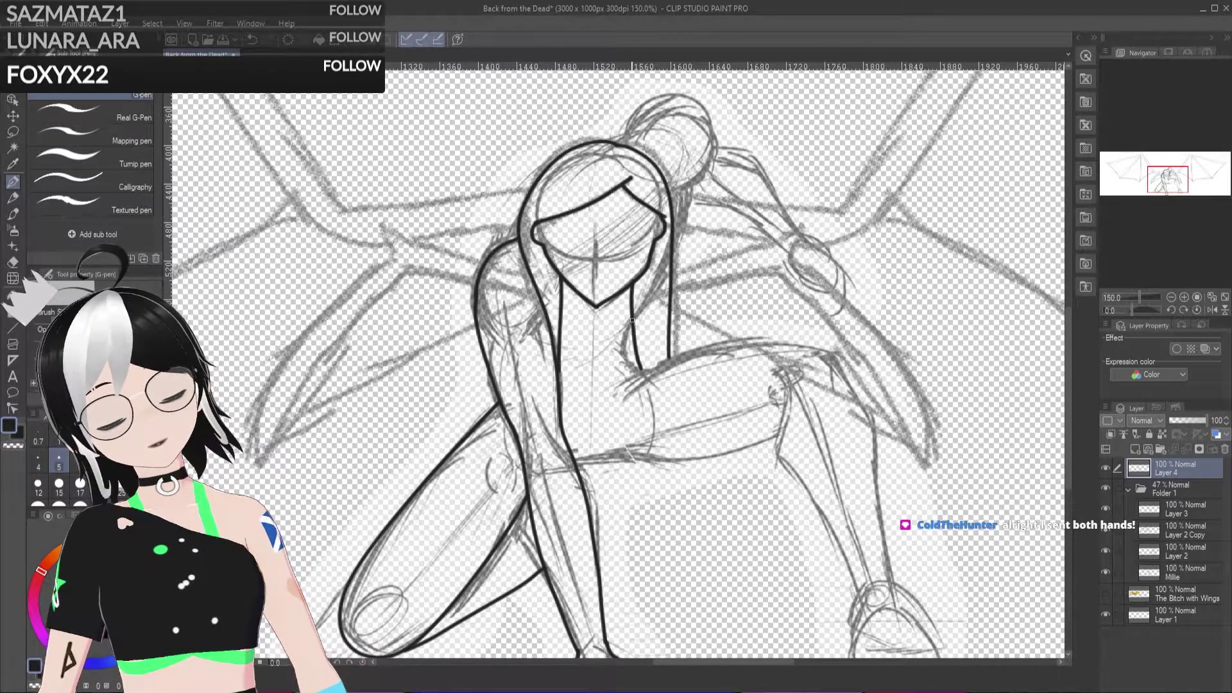
Step: Try inking the raised leg's outer contour from the torso along the thigh, over the knee and down to the ankle
mouse_move(679, 362)
mouse_down()
mouse_move(799, 327)
mouse_move(832, 341)
mouse_up()
key(ctrl+z)
scroll(1068, 347, down, 3)
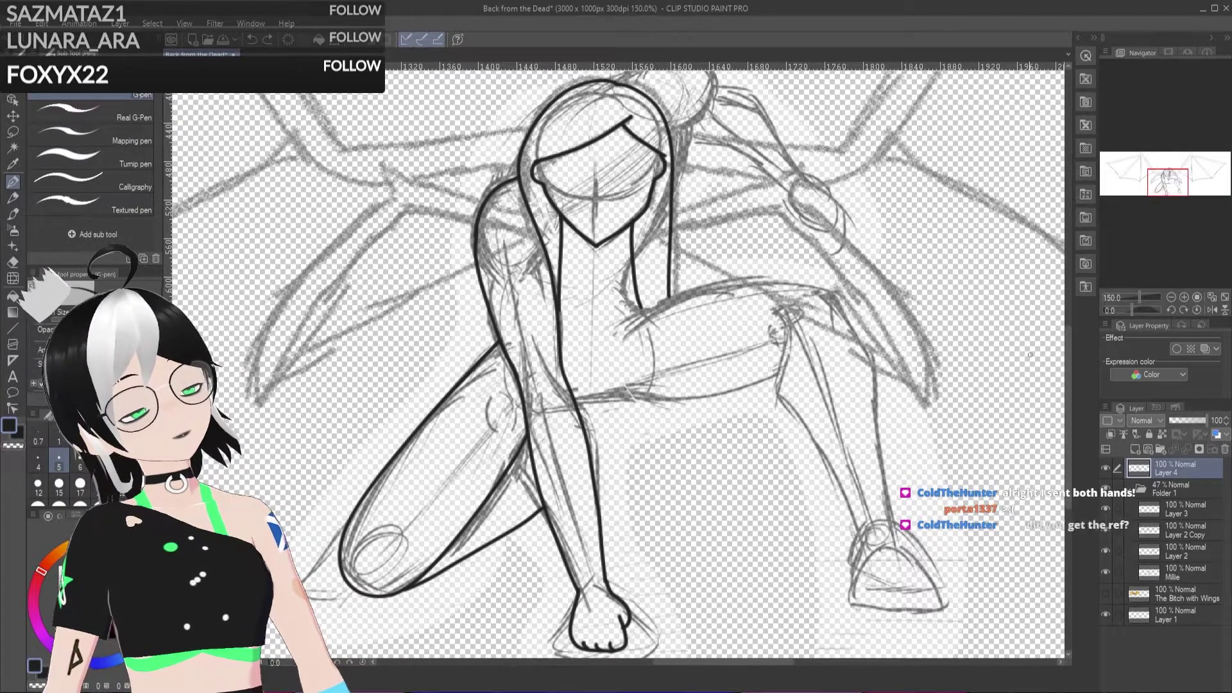
mouse_move(638, 311)
mouse_down()
mouse_move(727, 278)
mouse_move(834, 282)
mouse_move(860, 306)
mouse_move(873, 351)
mouse_move(898, 544)
mouse_up()
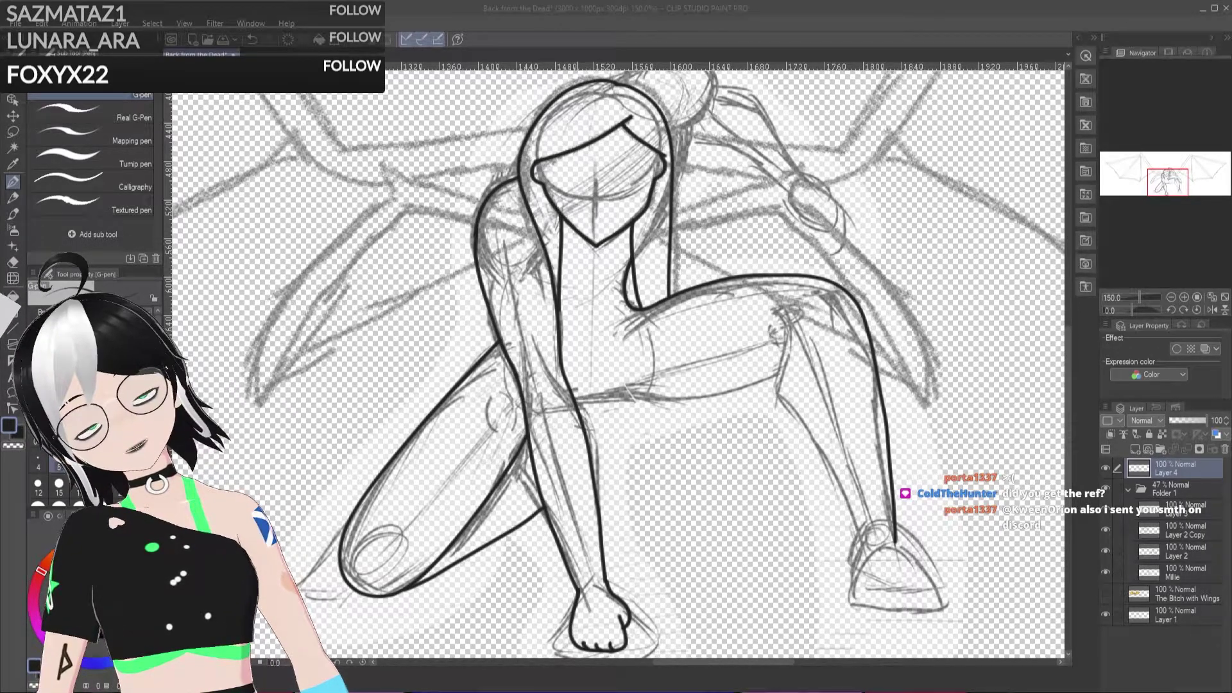
Step: Try inking the raised thigh's underside from the supporting arm and the inner shin from the knee to the ankle
drag(580, 398, 734, 389)
key(ctrl+z)
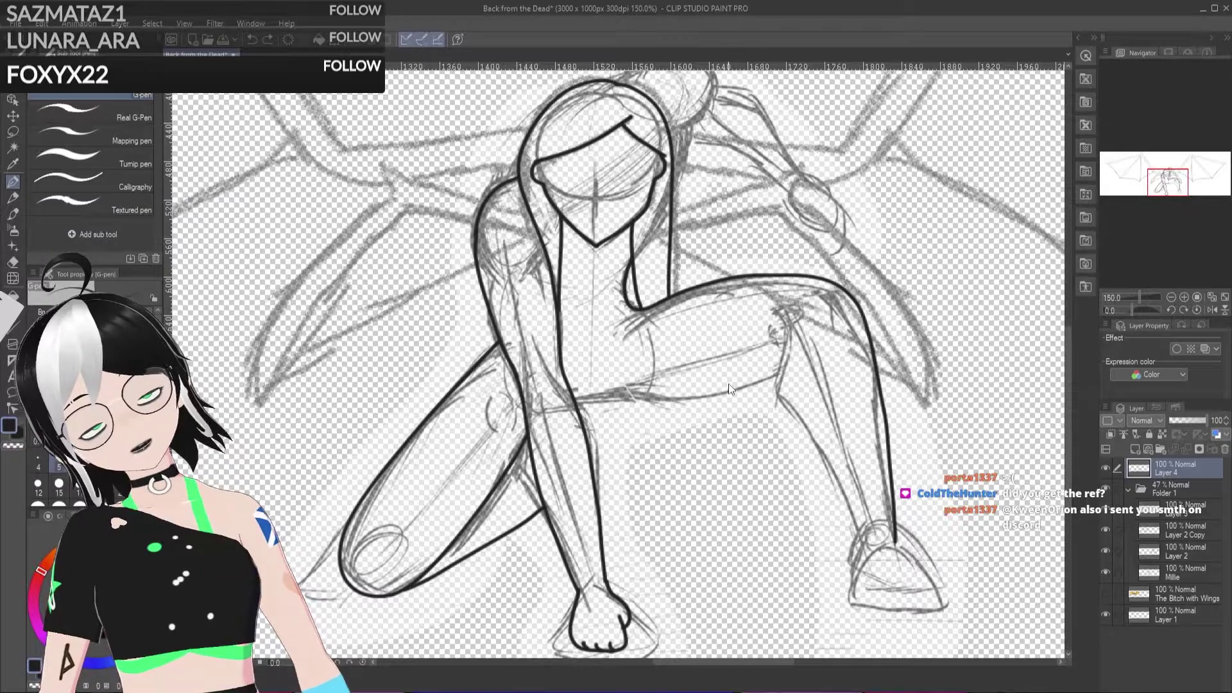
drag(575, 401, 760, 390)
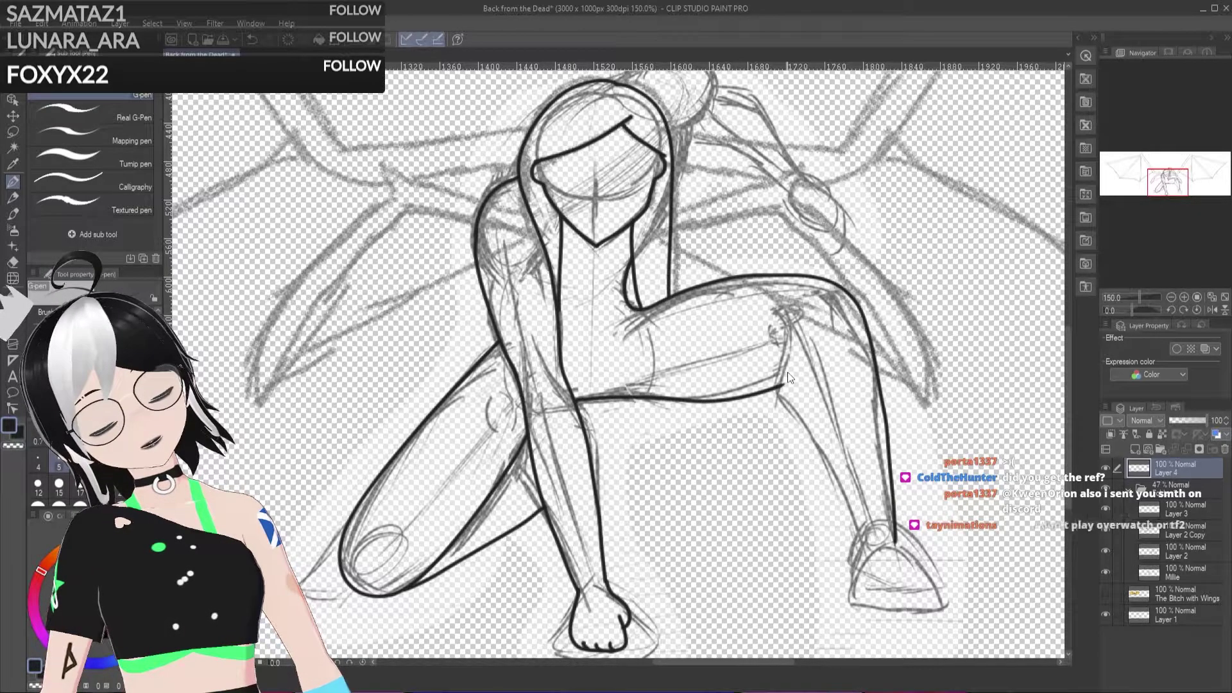
key(ctrl+z)
drag(774, 357, 854, 550)
key(ctrl+z)
drag(775, 354, 853, 550)
drag(782, 370, 576, 398)
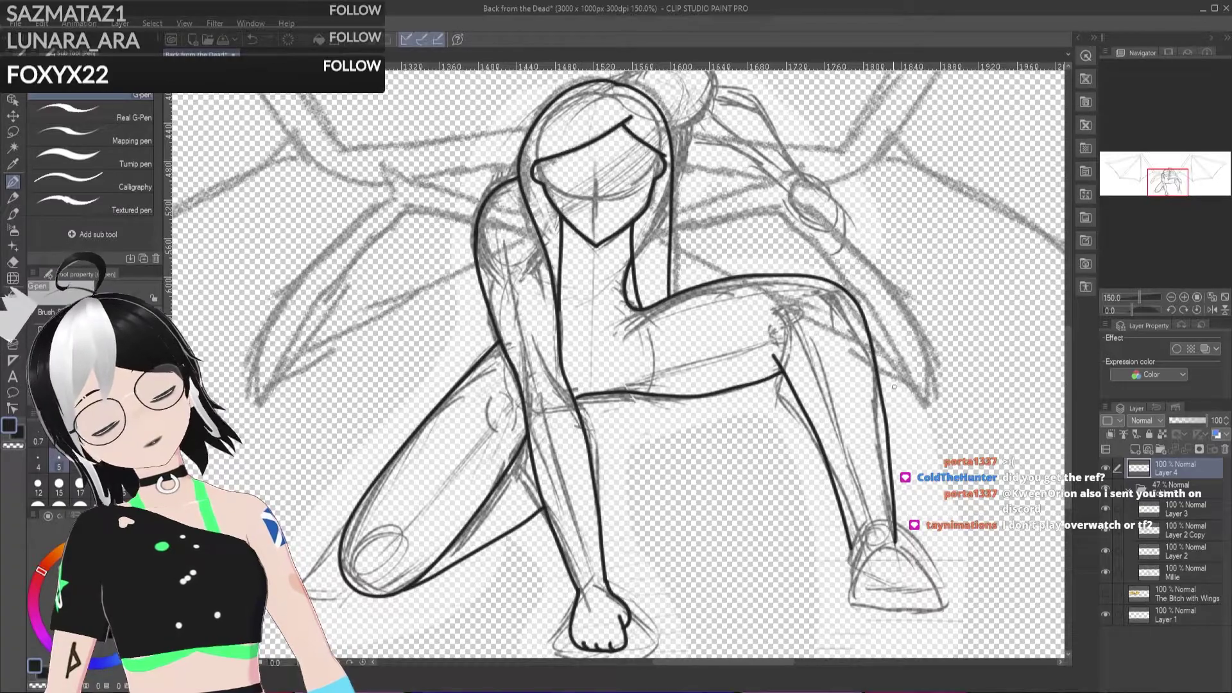
Step: Check the raised leg with Folder 1 hidden, show the folder again, and undo the leg's three inked lines
click(1108, 487)
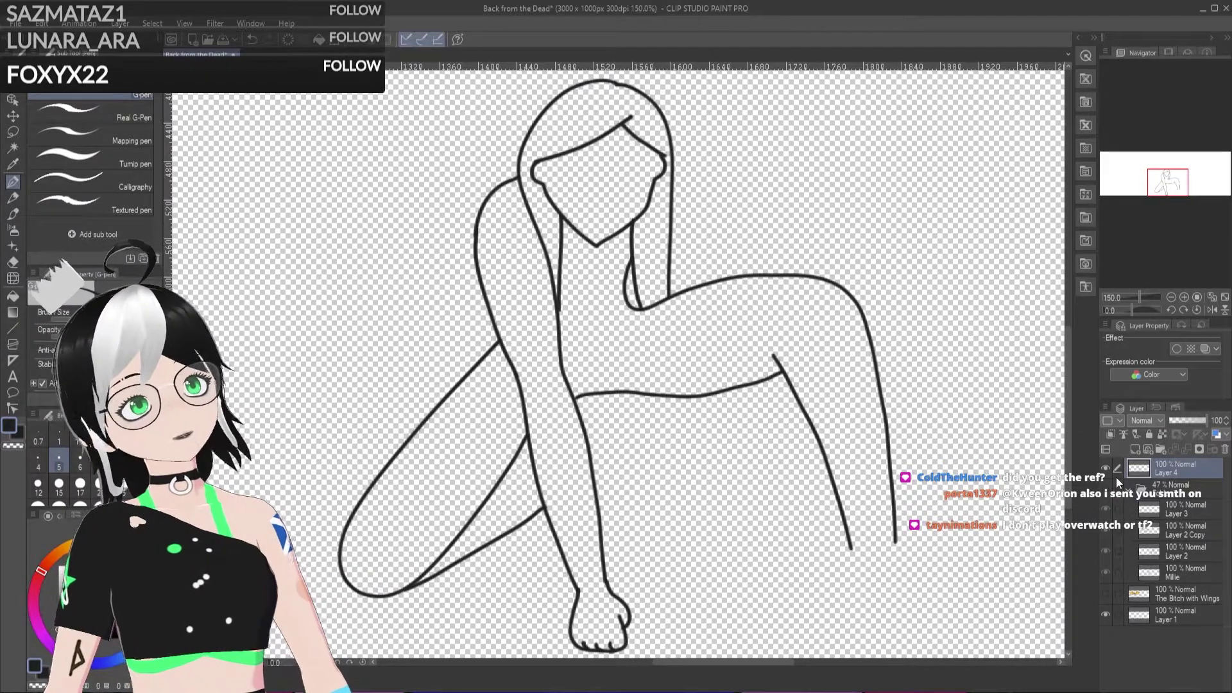
click(1106, 487)
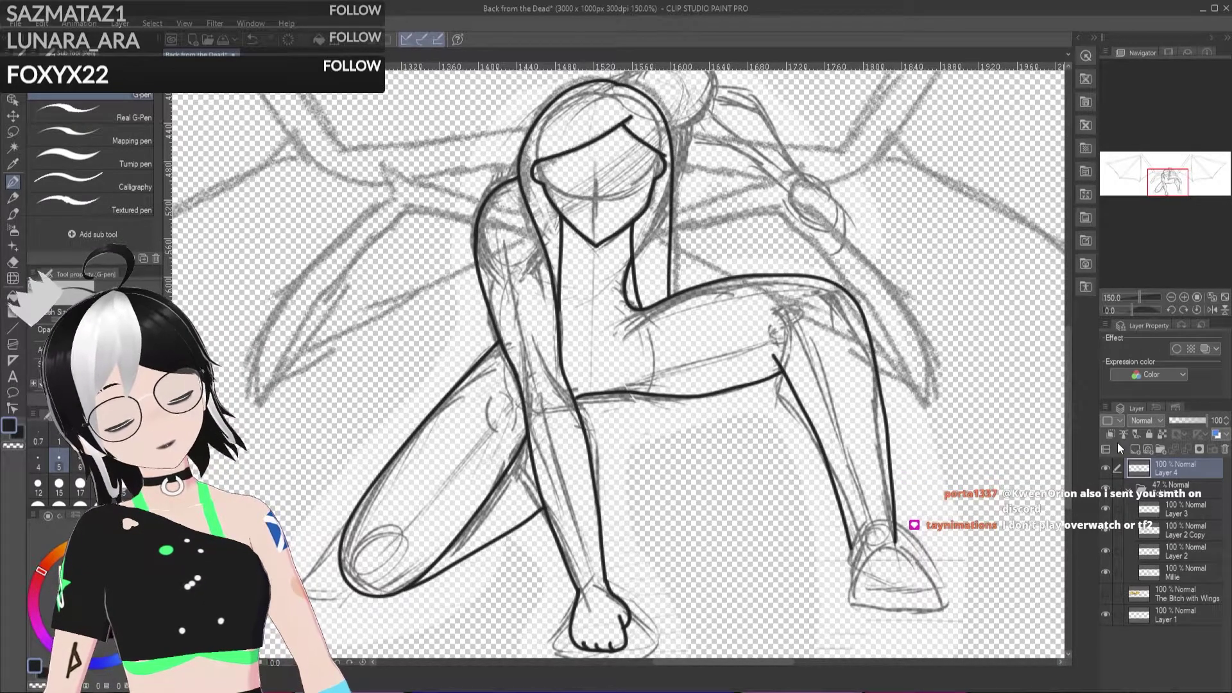
key(ctrl+z)
key(ctrl+z)
key(ctrl+z)
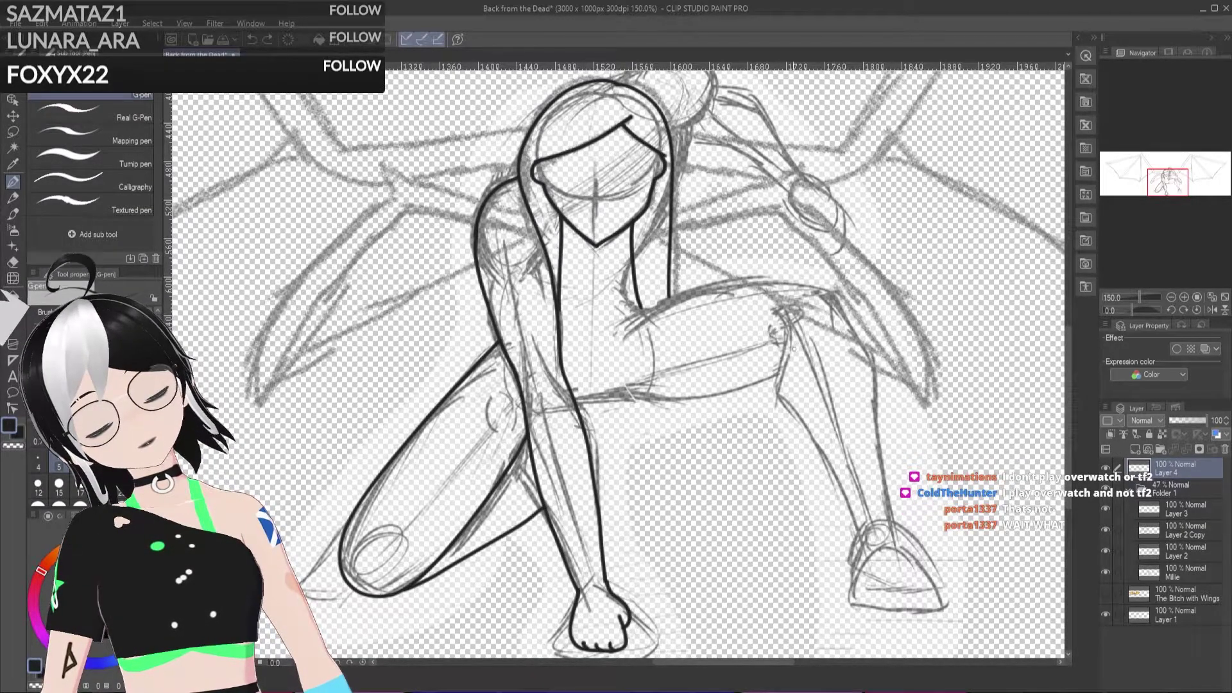
Step: Re-ink the raised leg's inner shin, the thigh's underside, and a lower outer contour from the torso over the knee to the ankle
drag(778, 366, 860, 552)
key(ctrl+z)
drag(778, 366, 859, 549)
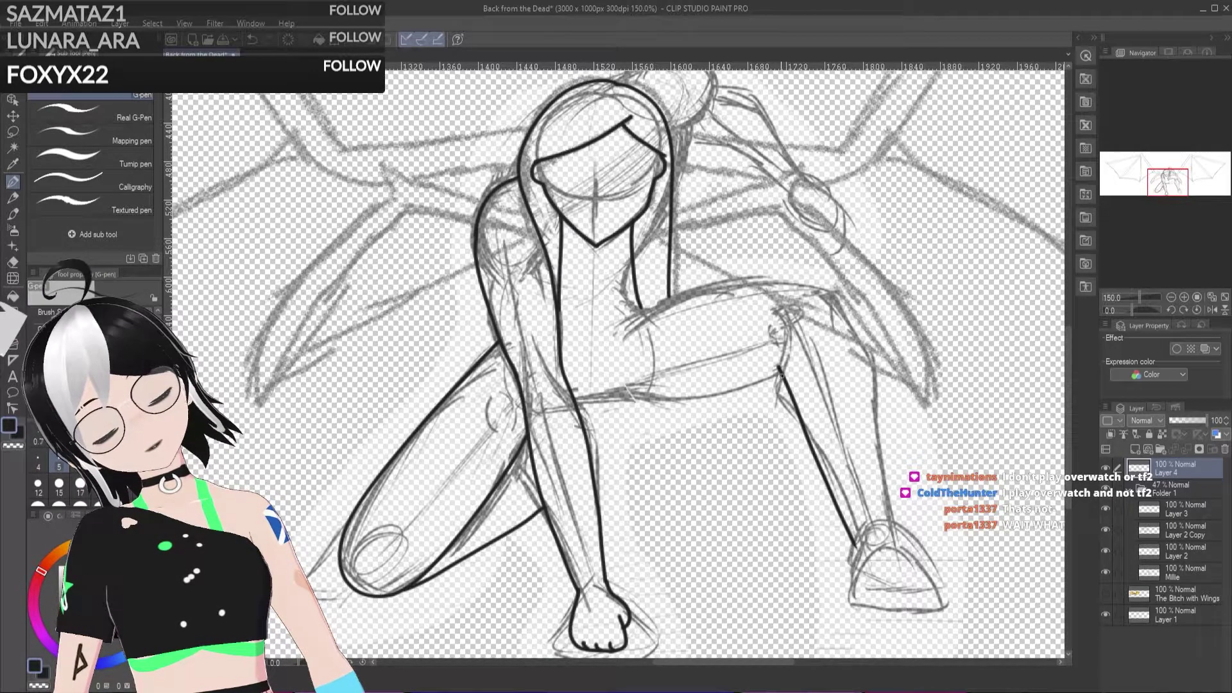
mouse_move(779, 369)
mouse_down()
mouse_move(680, 400)
mouse_move(574, 397)
mouse_up()
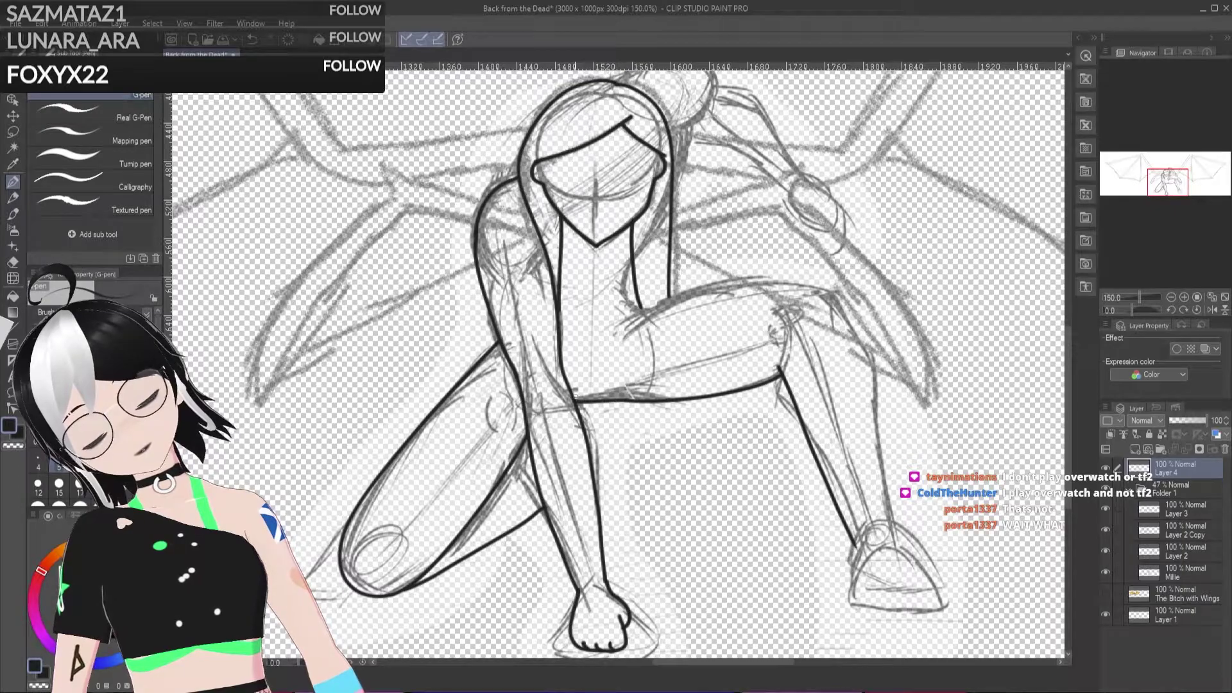
mouse_move(632, 261)
mouse_down()
mouse_move(636, 314)
mouse_move(799, 298)
mouse_move(834, 311)
mouse_move(870, 407)
mouse_move(892, 537)
mouse_up()
Step: Hide Folder 1 to examine the inked figure's proportions at different magnifications, and show the sketch again
click(1106, 489)
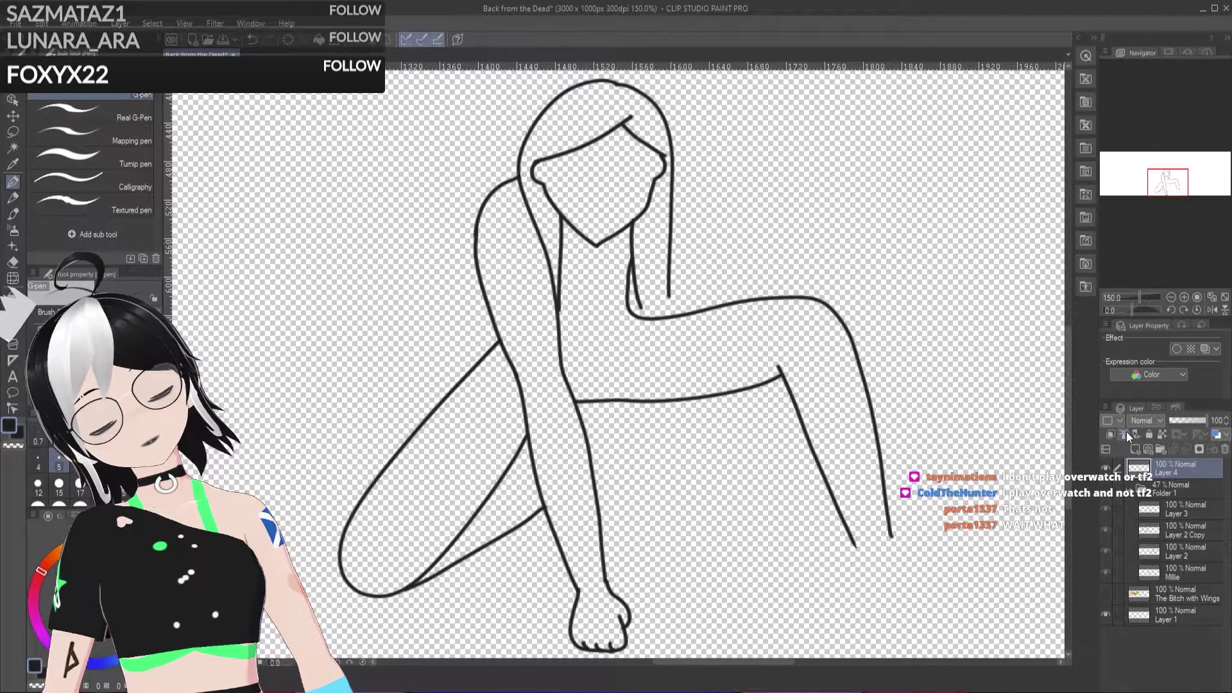
scroll(396, 382, down, 5)
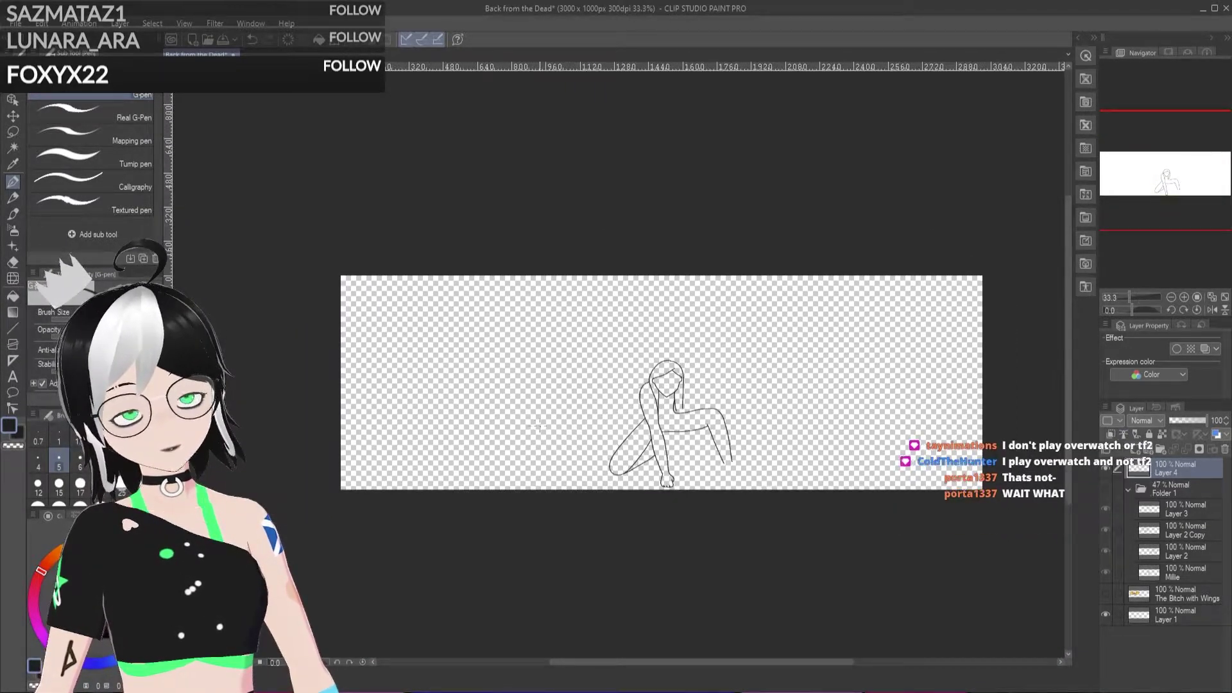
scroll(653, 432, up, 4)
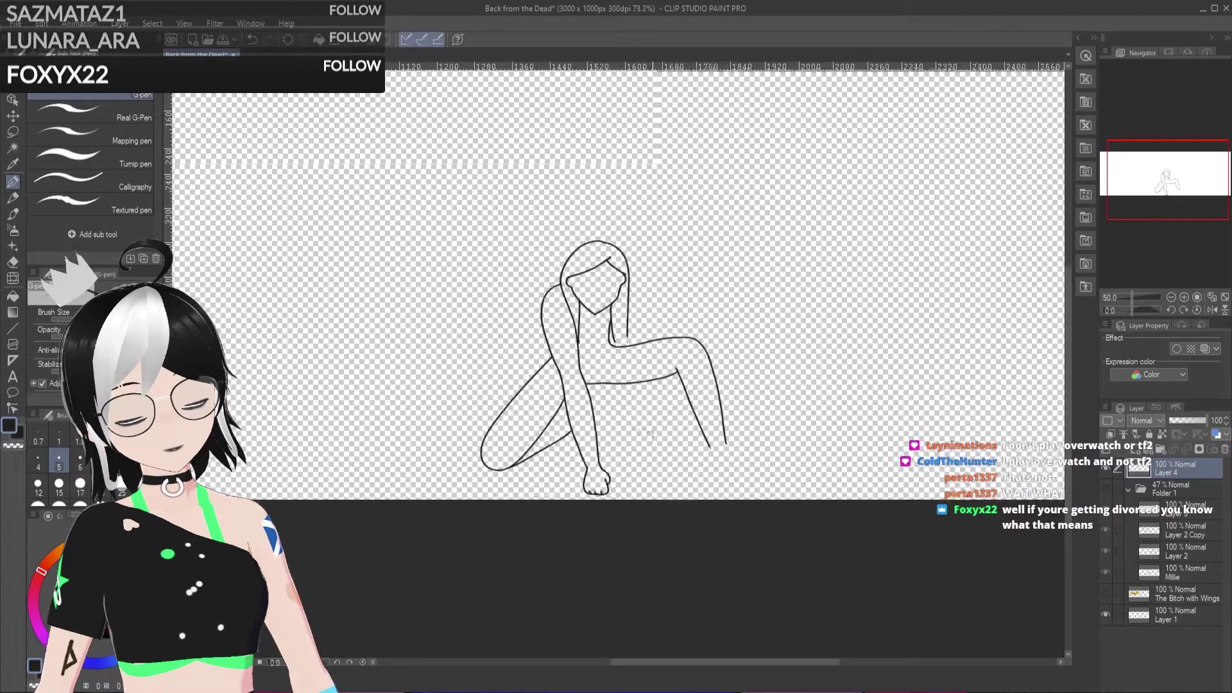
scroll(652, 431, up, 1)
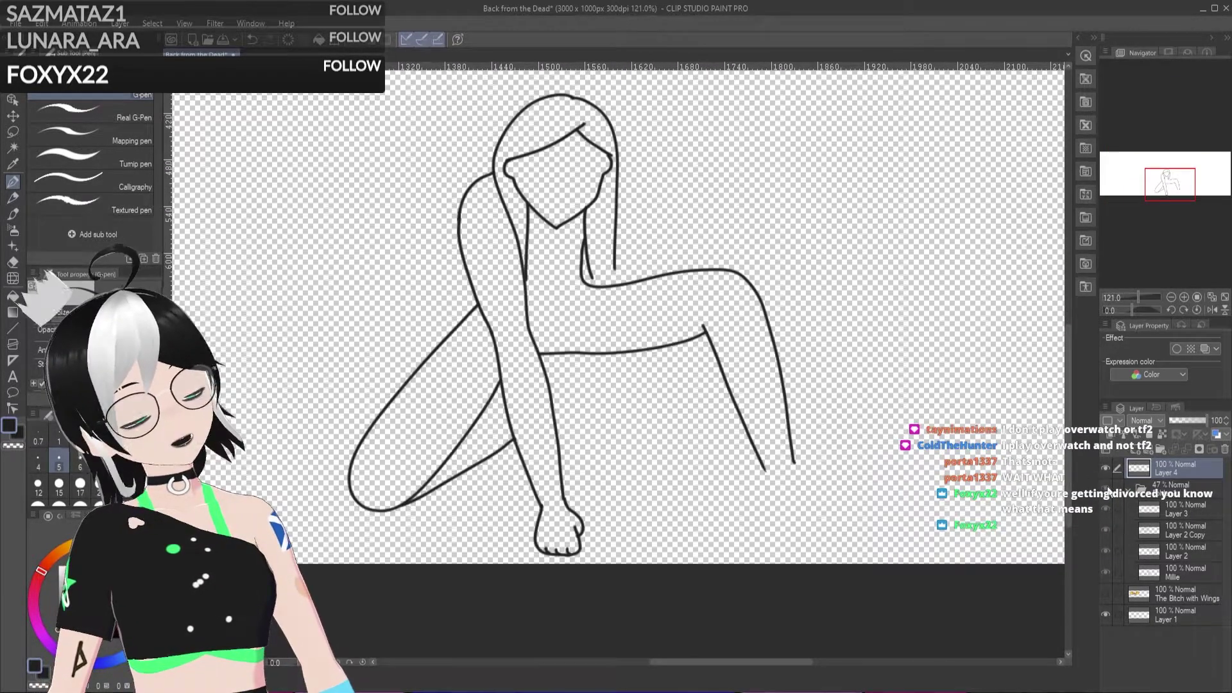
click(1105, 489)
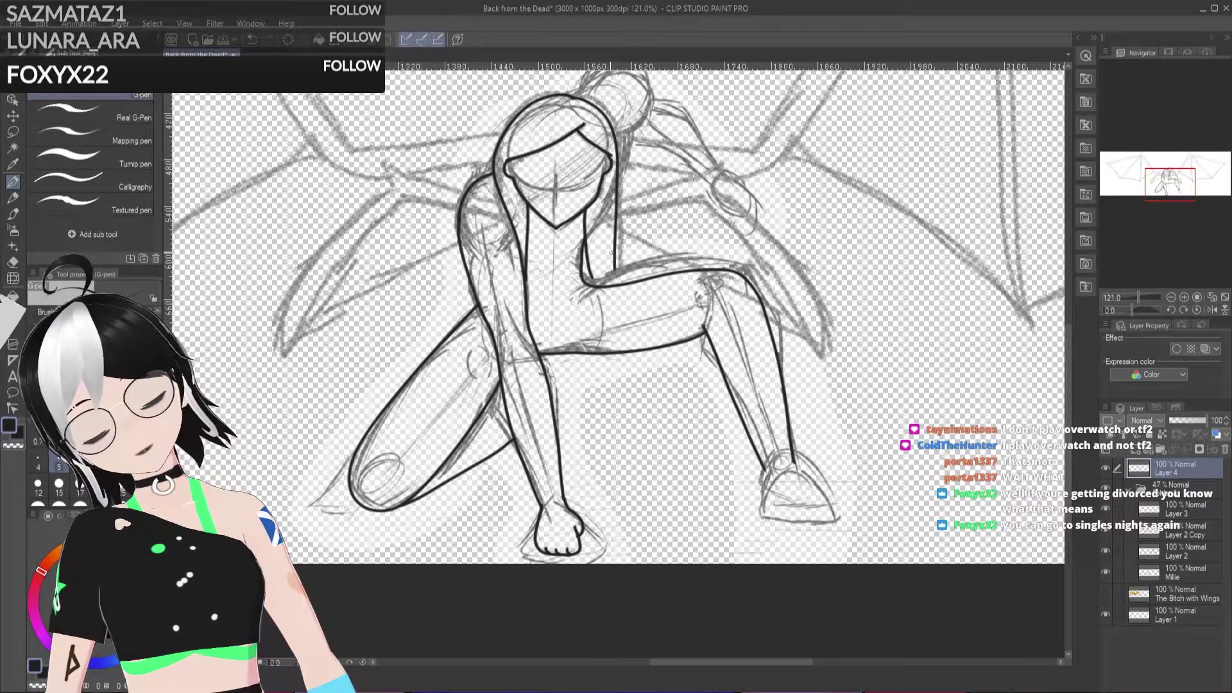
Step: Extend the long hair edge beside the torso down to the raised thigh's upper line
scroll(607, 320, up, 5)
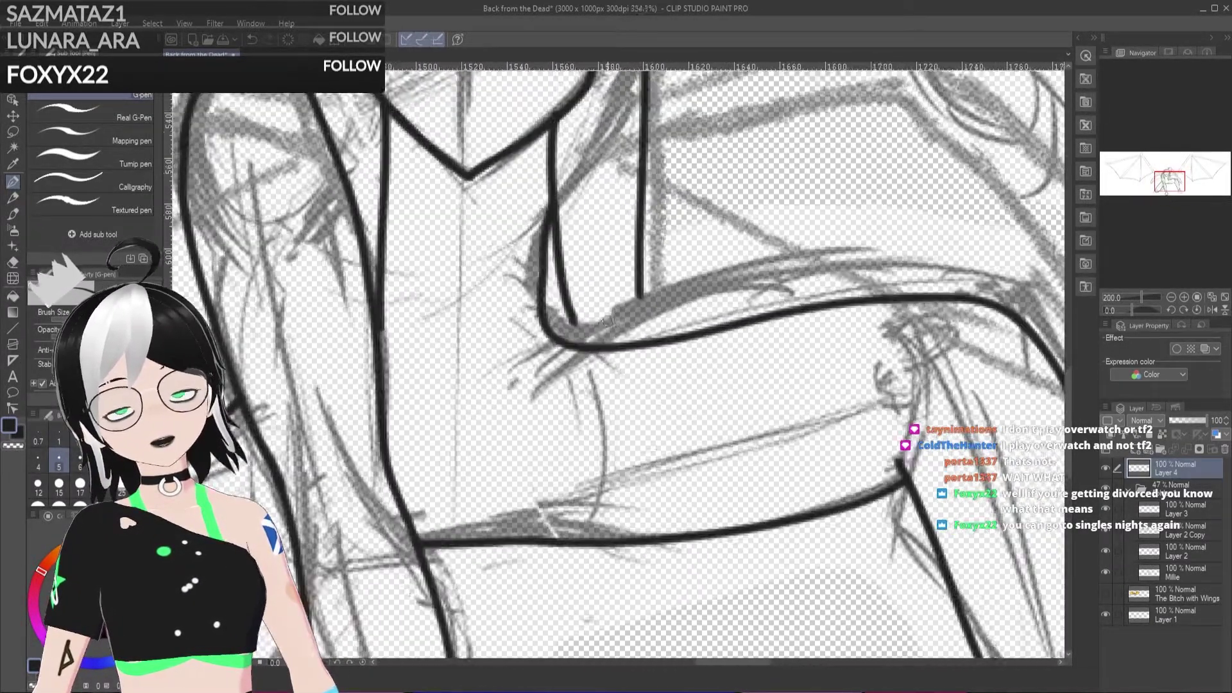
mouse_move(638, 294)
mouse_down()
mouse_move(644, 339)
mouse_move(562, 290)
mouse_up()
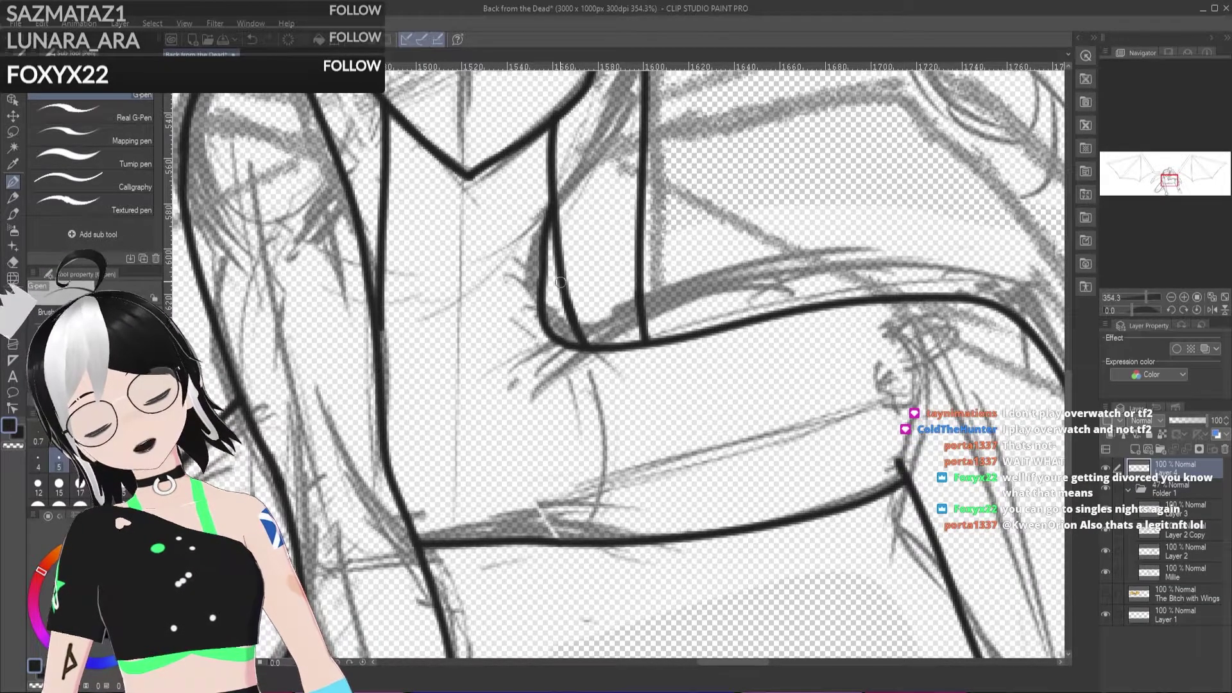
key(ctrl+z)
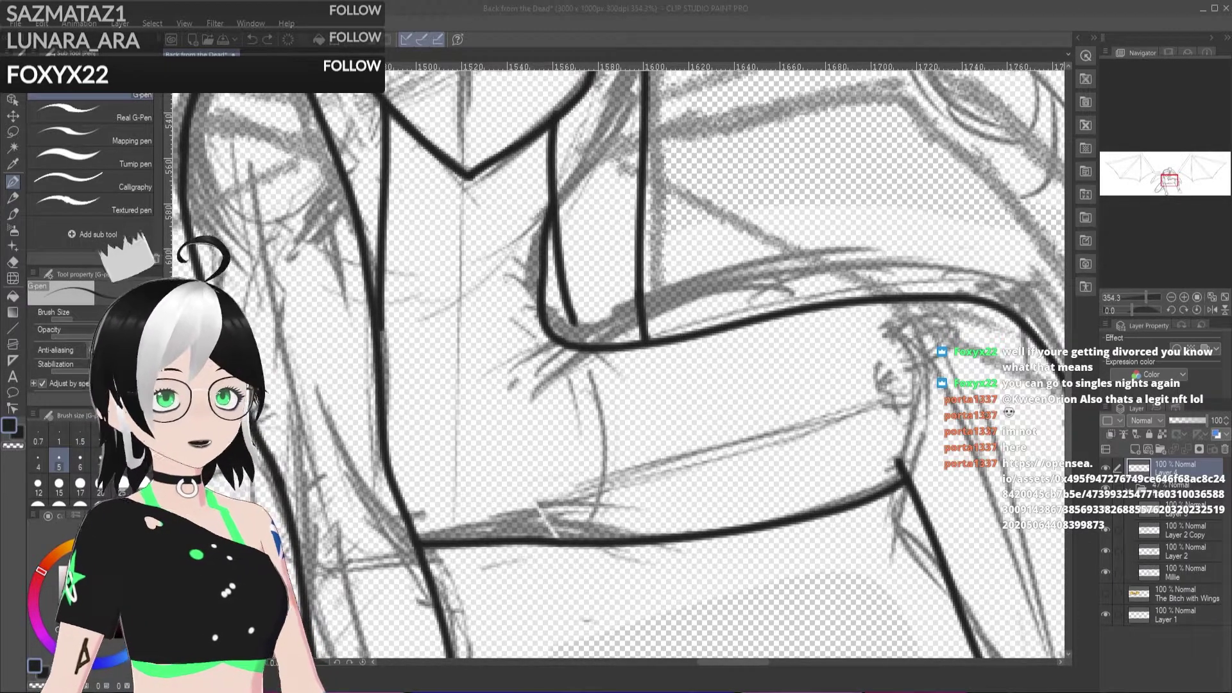
drag(661, 663, 525, 664)
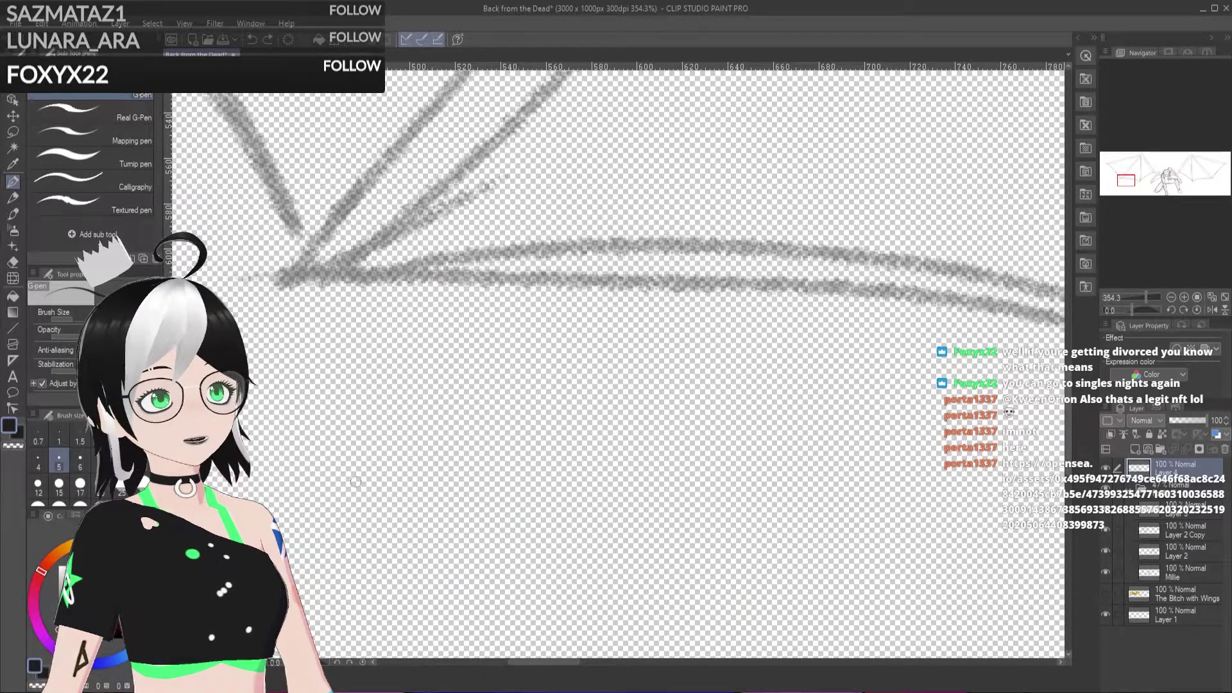
mouse_move(276, 516)
mouse_down()
mouse_move(310, 484)
mouse_move(319, 436)
mouse_move(266, 418)
mouse_up()
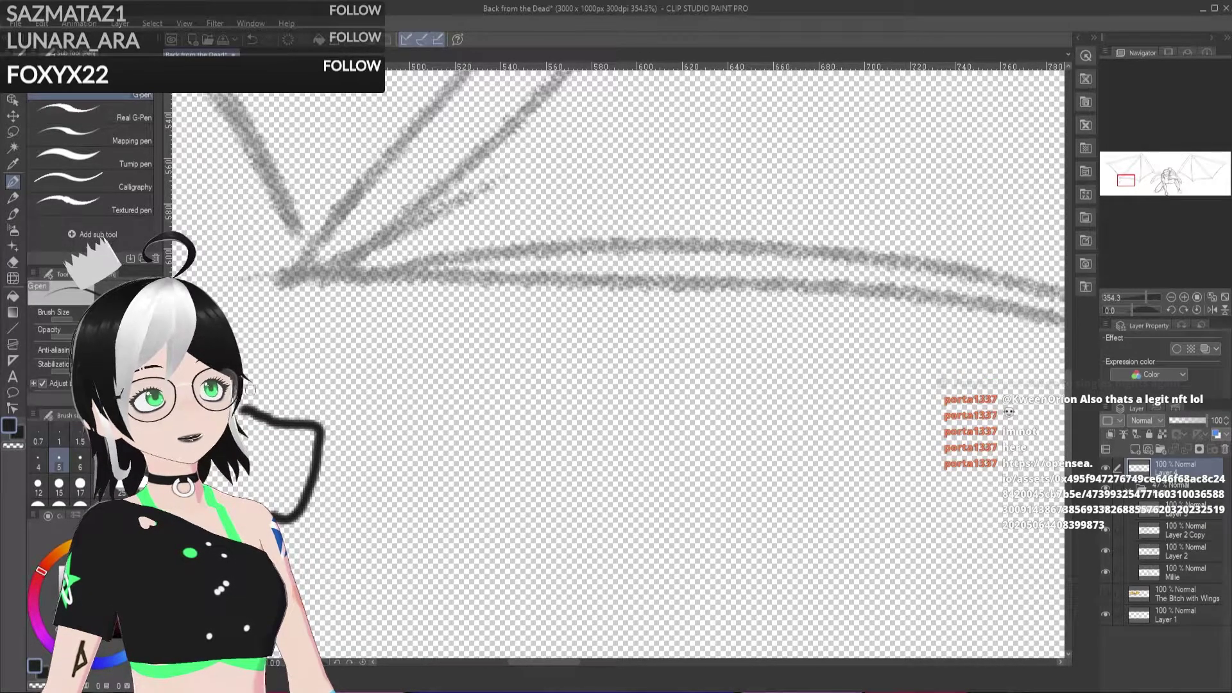
mouse_move(238, 354)
mouse_down()
mouse_move(273, 359)
mouse_move(252, 404)
mouse_up()
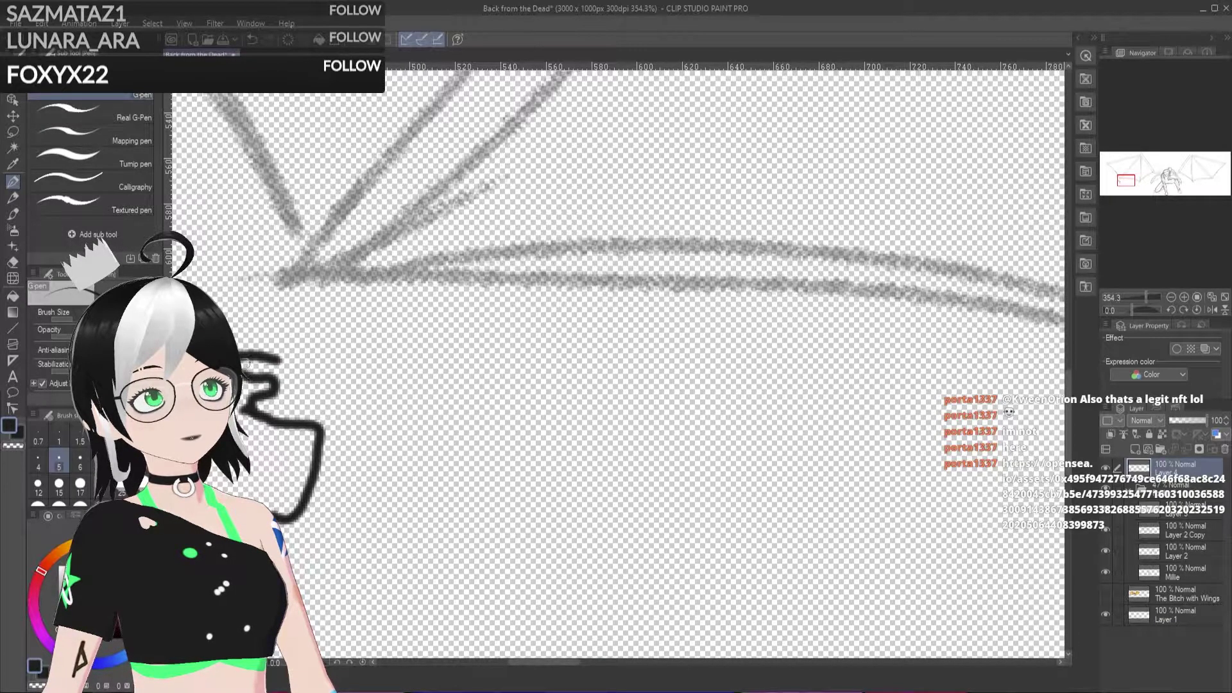
mouse_move(282, 361)
mouse_down()
mouse_move(347, 376)
mouse_move(345, 487)
mouse_move(318, 559)
mouse_move(292, 547)
mouse_up()
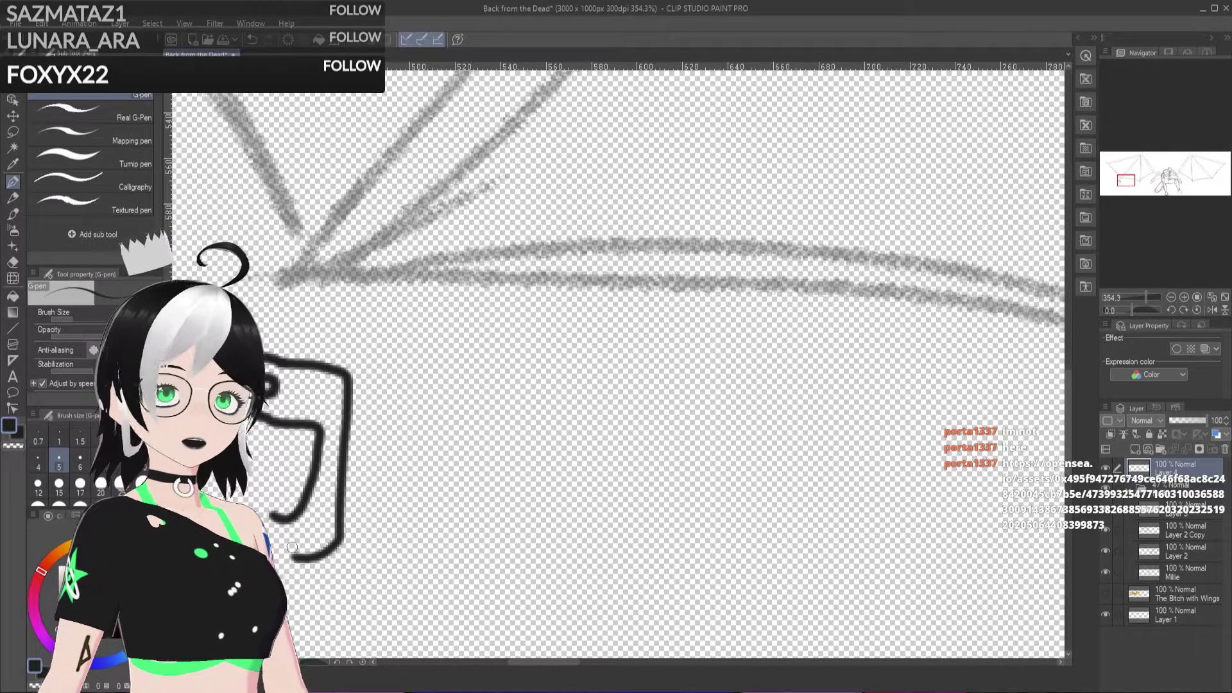
key(ctrl+z)
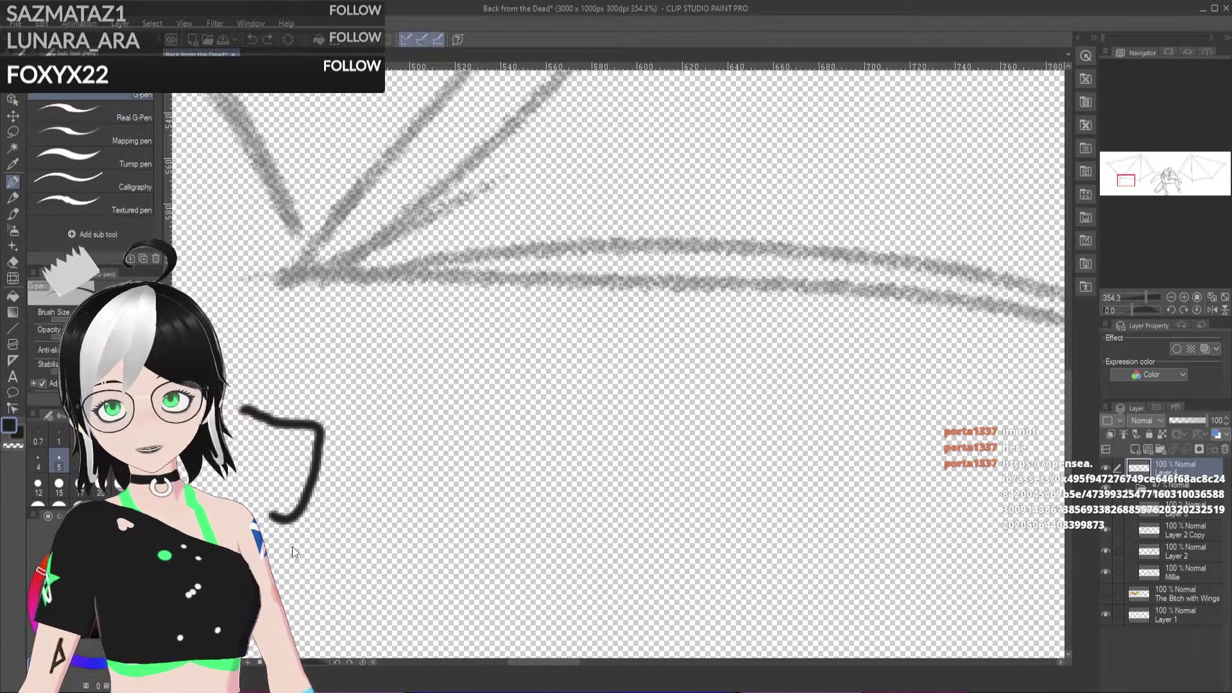
key(ctrl+z)
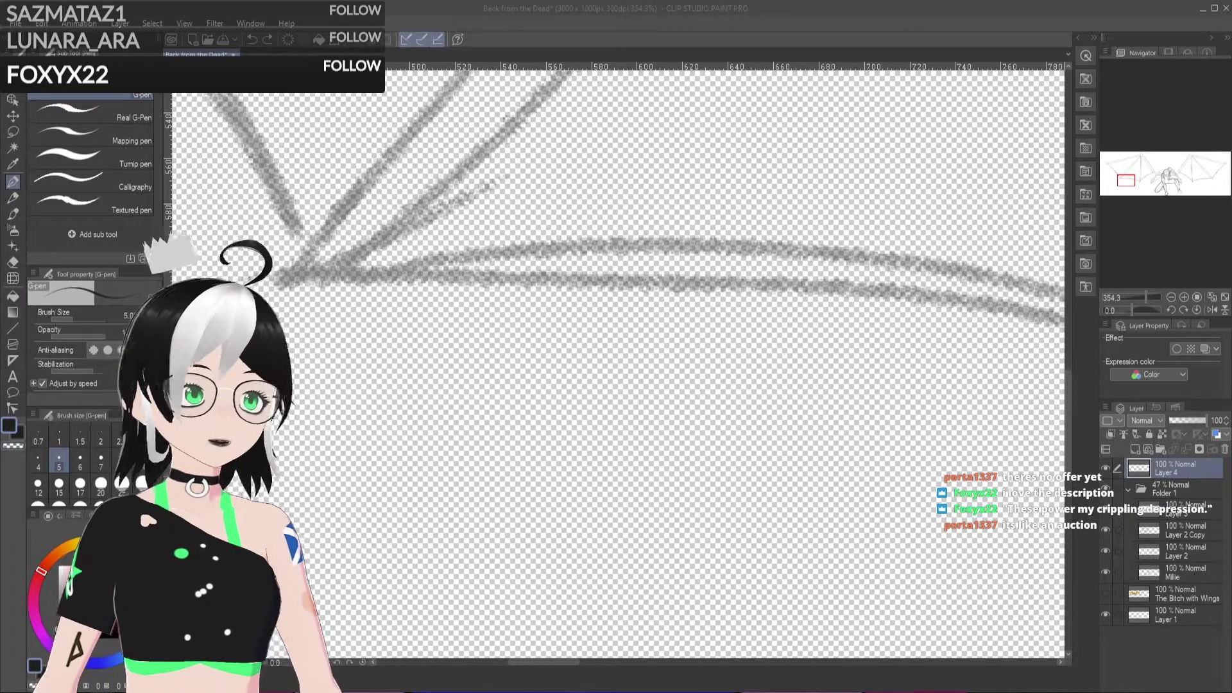
Step: Compare the whole winged figure with Layer 4 hidden and shown
scroll(618, 359, down, 10)
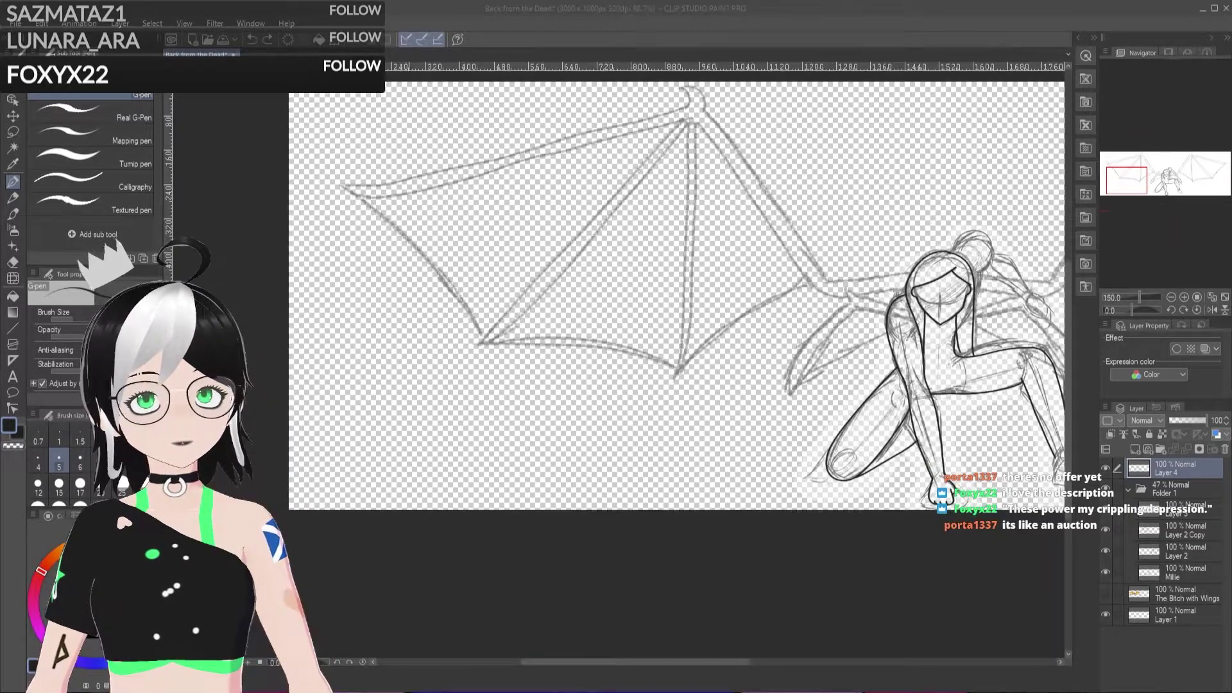
scroll(616, 360, up, 1)
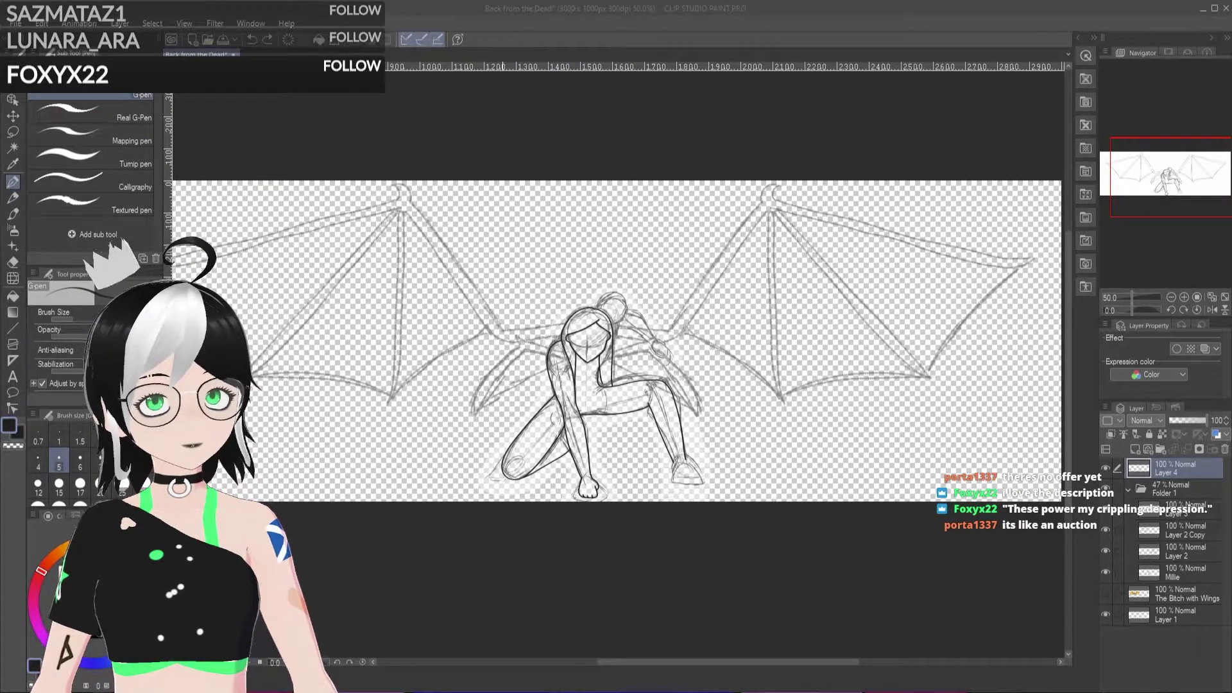
click(1105, 468)
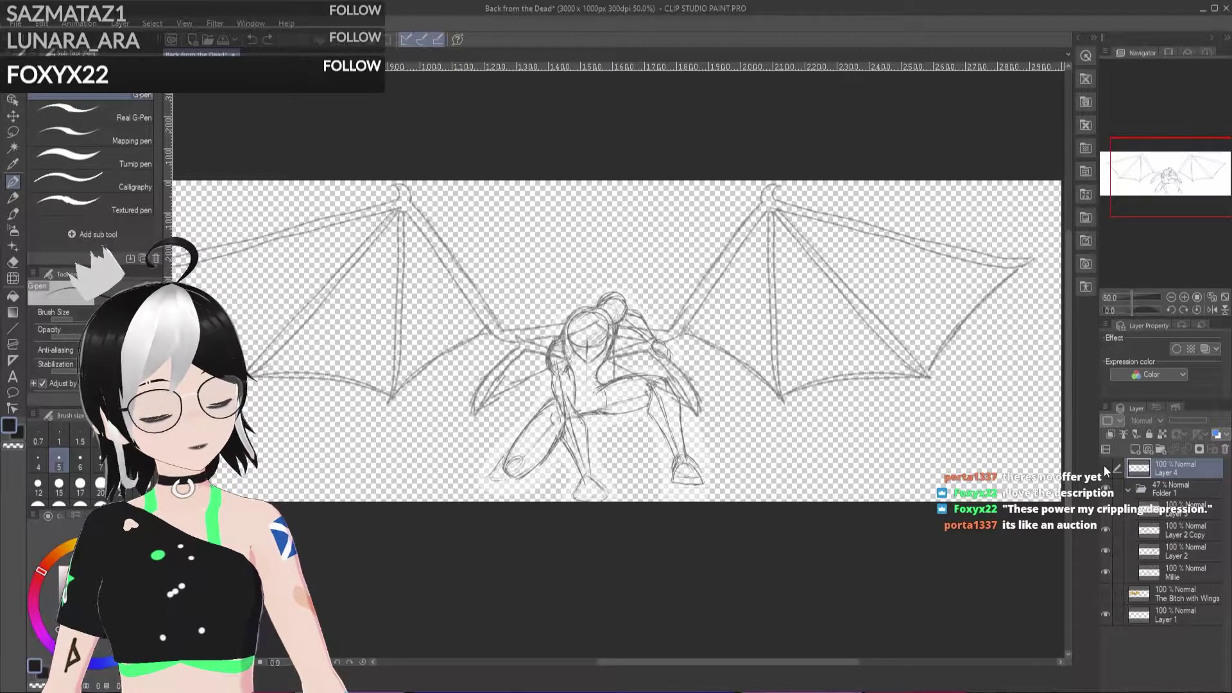
click(1105, 468)
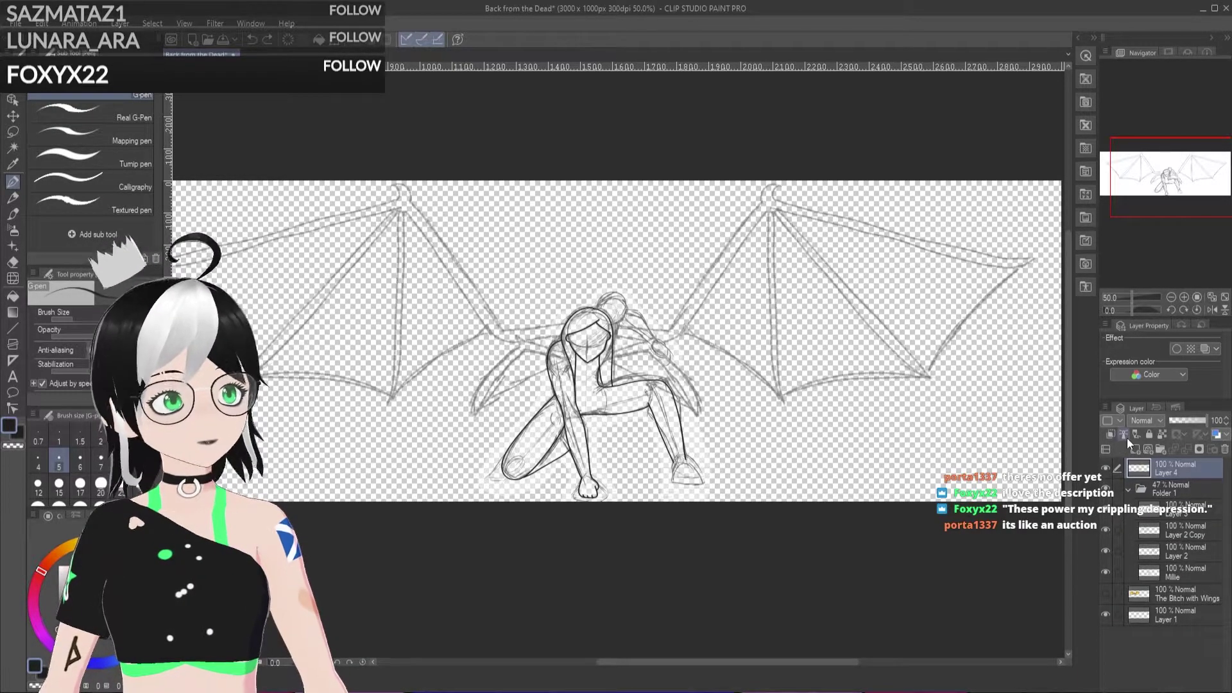
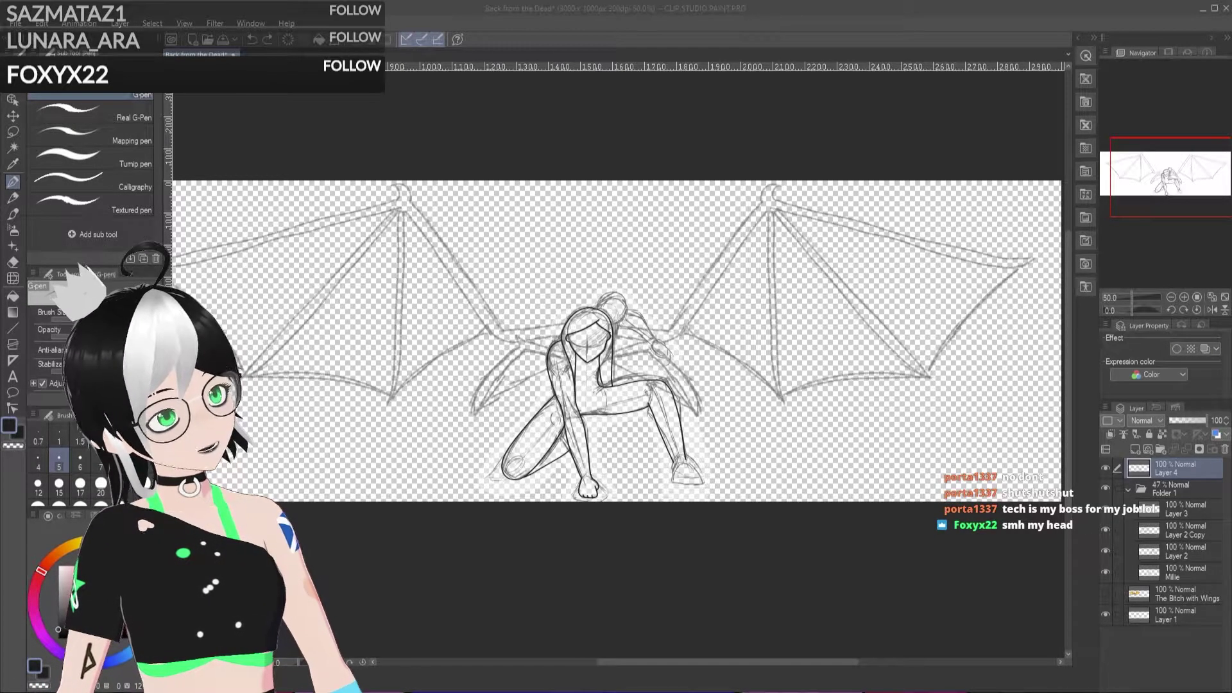
Step: Ink the far arm's upper contour from behind the head over the shoulder to the elbow, redrawing it until it fits
scroll(533, 335, up, 3)
scroll(532, 336, up, 2)
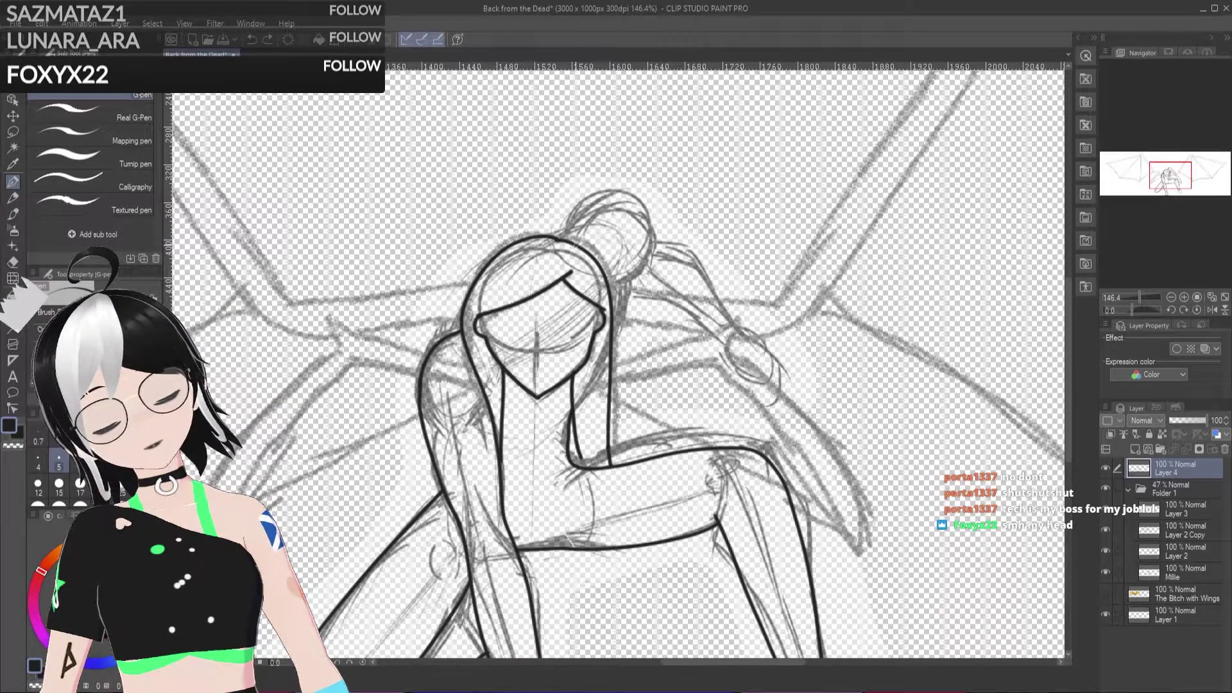
mouse_move(600, 236)
mouse_down()
mouse_move(643, 234)
mouse_move(713, 295)
mouse_up()
key(ctrl+z)
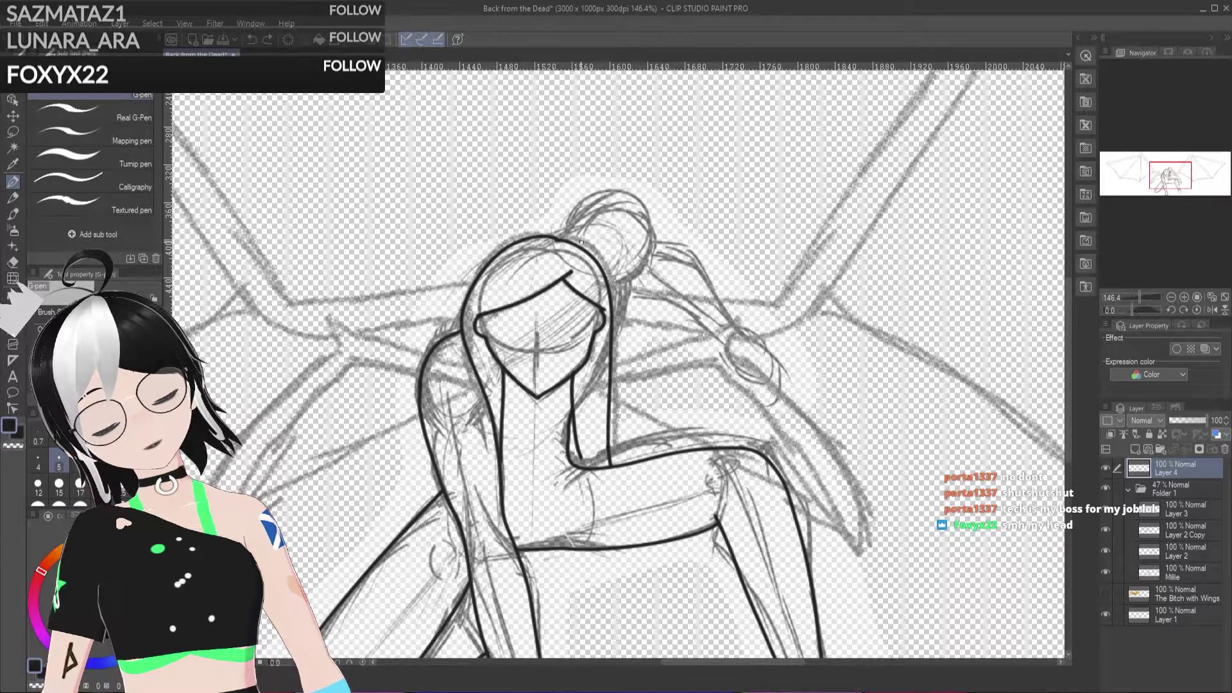
mouse_move(611, 235)
mouse_down()
mouse_move(661, 232)
mouse_move(607, 225)
mouse_move(687, 252)
mouse_move(720, 292)
mouse_up()
key(ctrl+z)
key(ctrl+z)
mouse_move(573, 238)
mouse_down()
mouse_move(621, 225)
mouse_move(680, 251)
mouse_move(738, 330)
mouse_up()
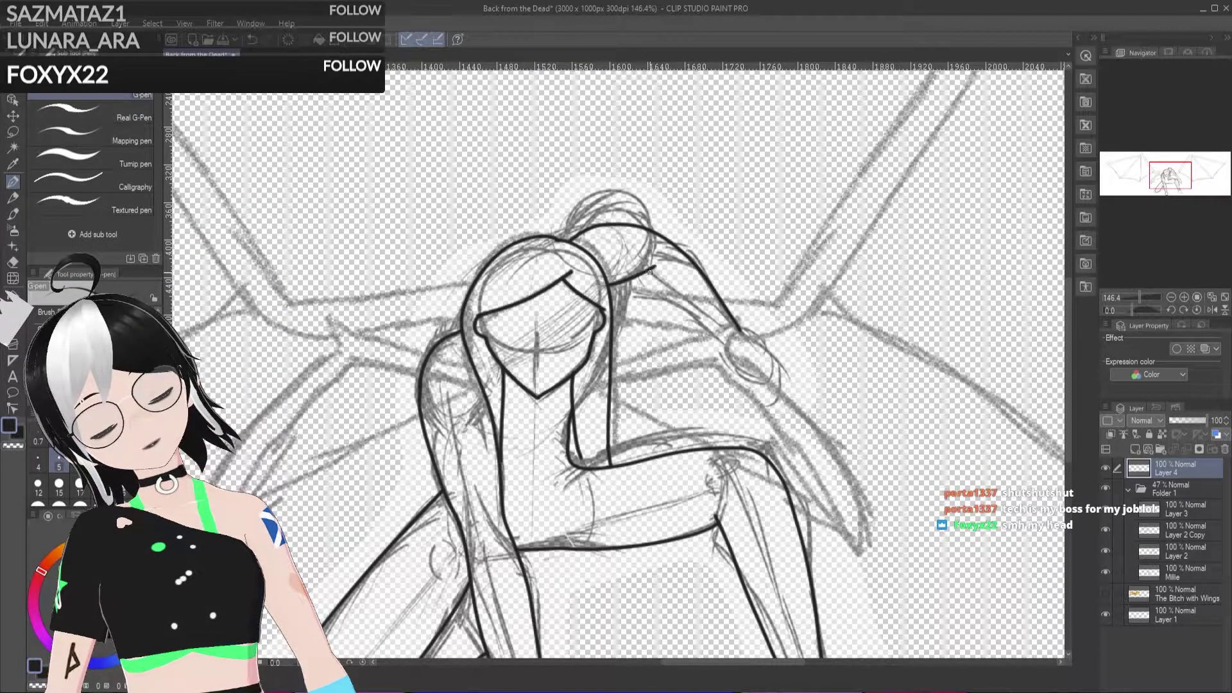
Step: Redraw the short underarm stroke behind the hair and ink the far arm's underside down to the wrist, repeating it until it fits
drag(683, 299, 718, 337)
key(ctrl+z)
drag(648, 268, 722, 343)
key(ctrl+z)
key(ctrl+z)
key(ctrl+z)
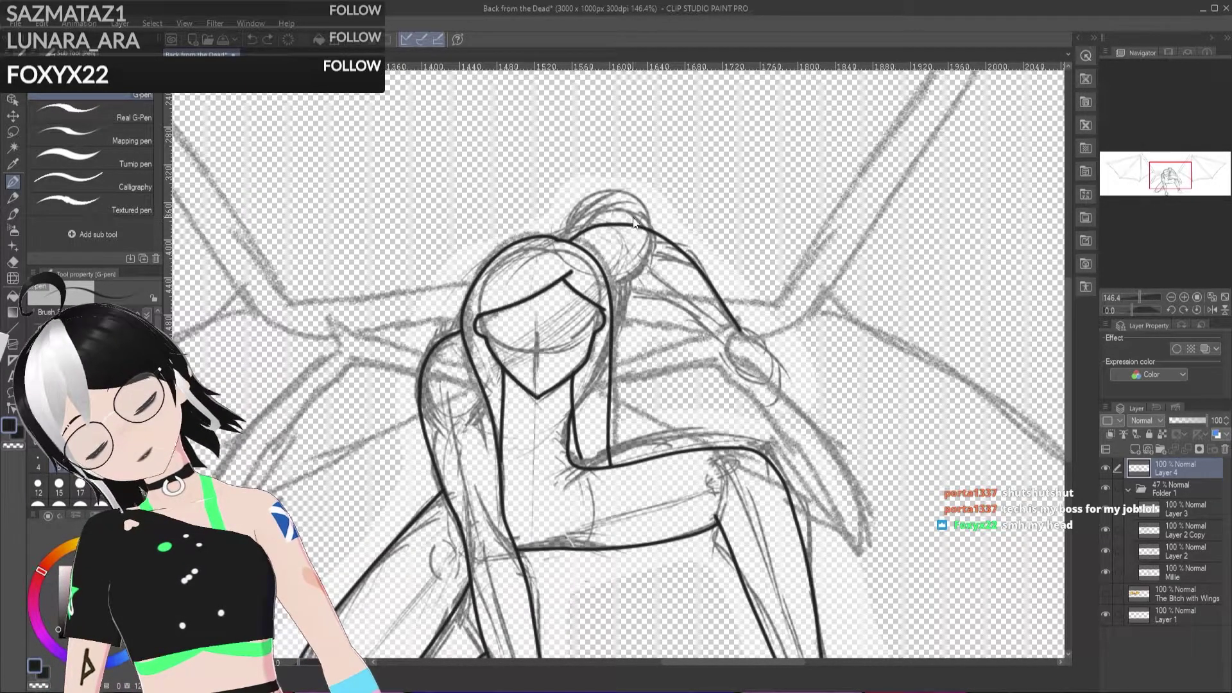
drag(623, 261, 655, 289)
key(ctrl+z)
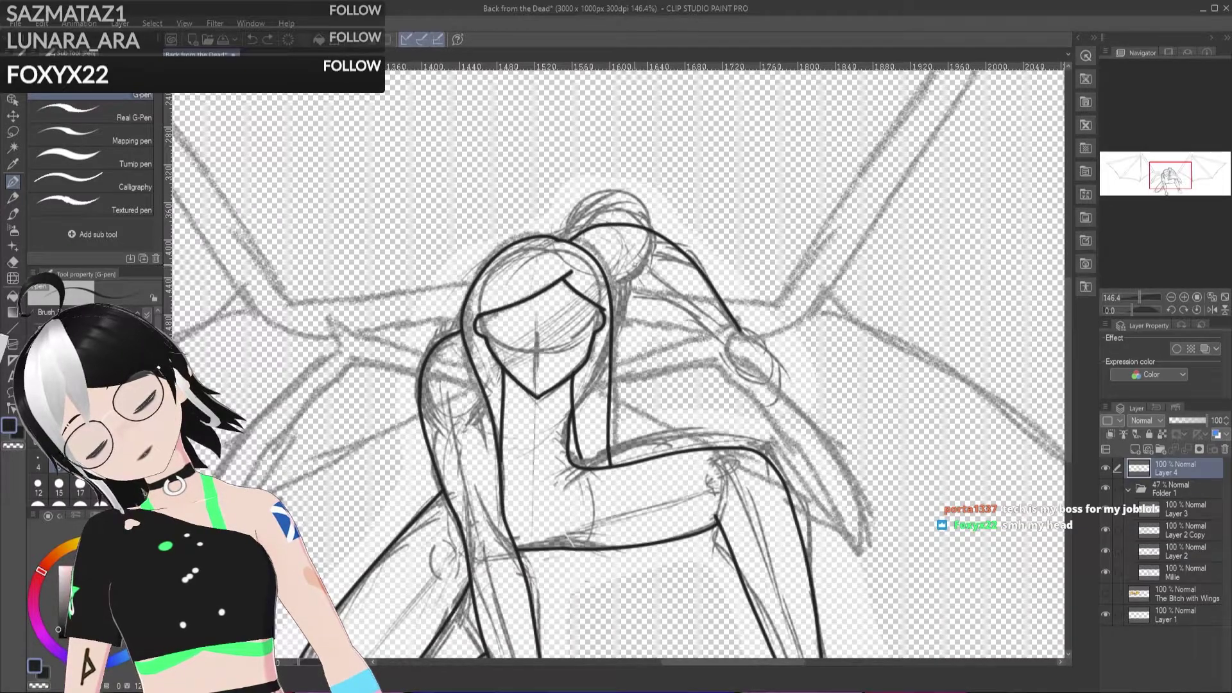
drag(641, 267, 725, 343)
key(ctrl+z)
drag(641, 266, 725, 350)
key(ctrl+z)
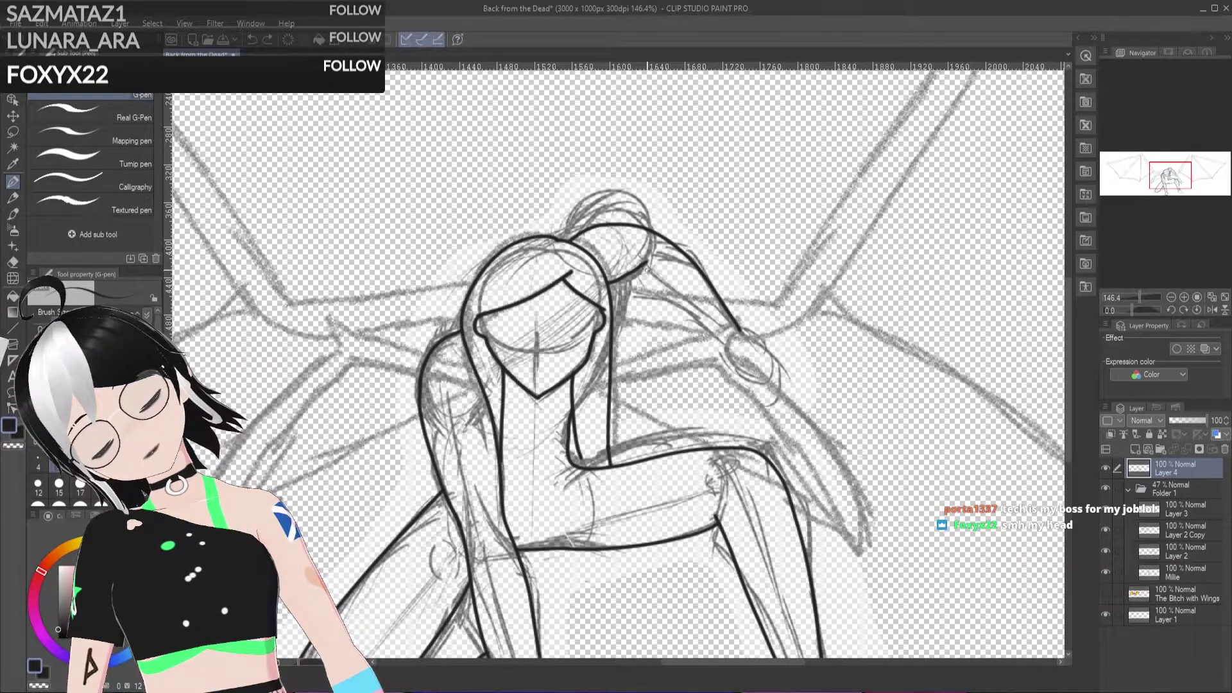
drag(641, 267, 704, 329)
key(ctrl+z)
drag(642, 266, 682, 309)
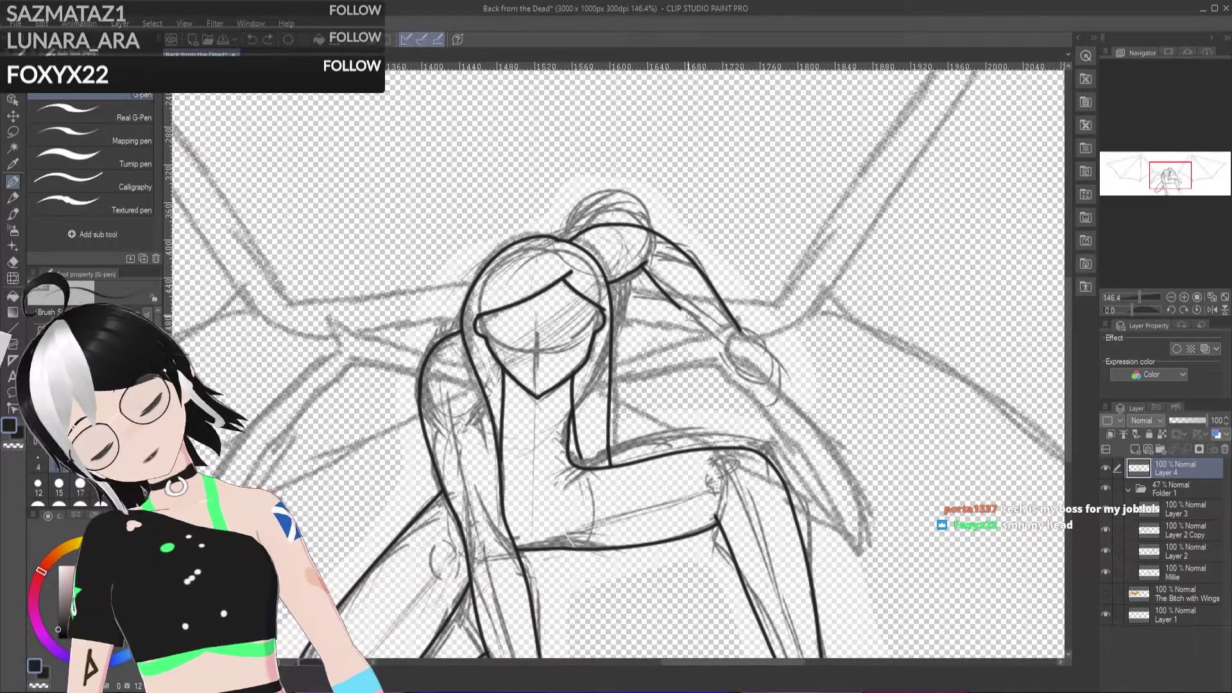
key(ctrl+z)
drag(642, 265, 718, 336)
key(ctrl+z)
drag(642, 266, 725, 347)
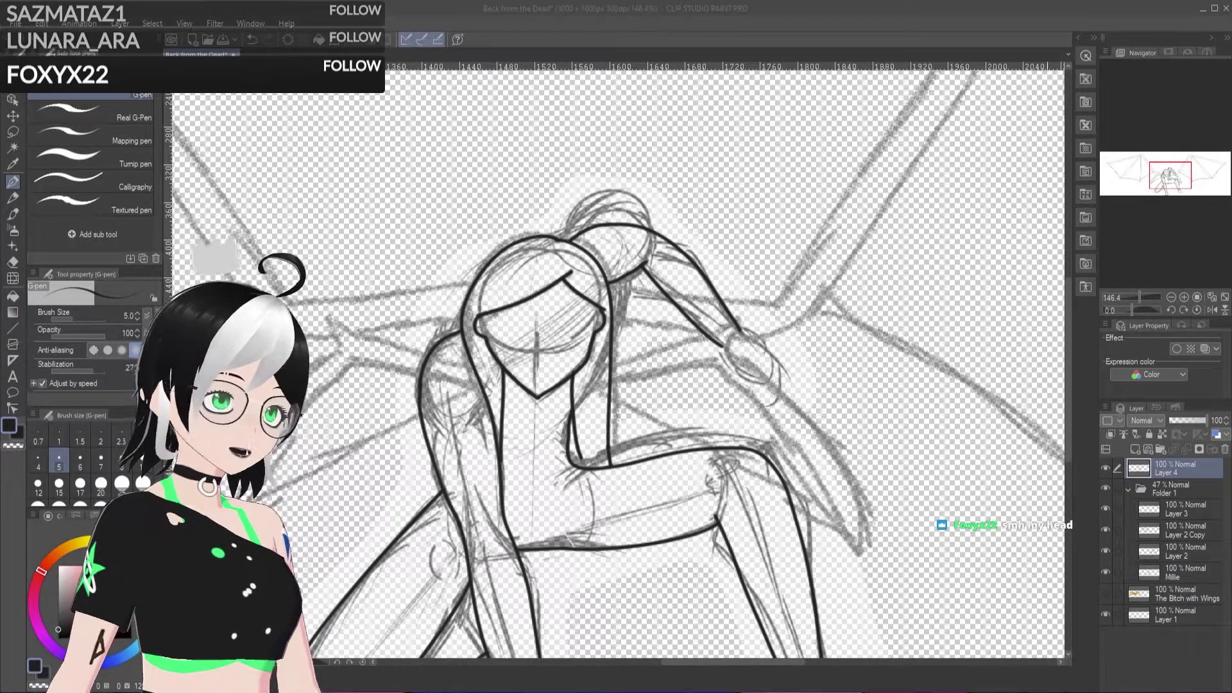
Step: Ink the far hand as a closed fist with thumb and finger notches at the end of the far arm
click(1111, 422)
drag(678, 343, 752, 333)
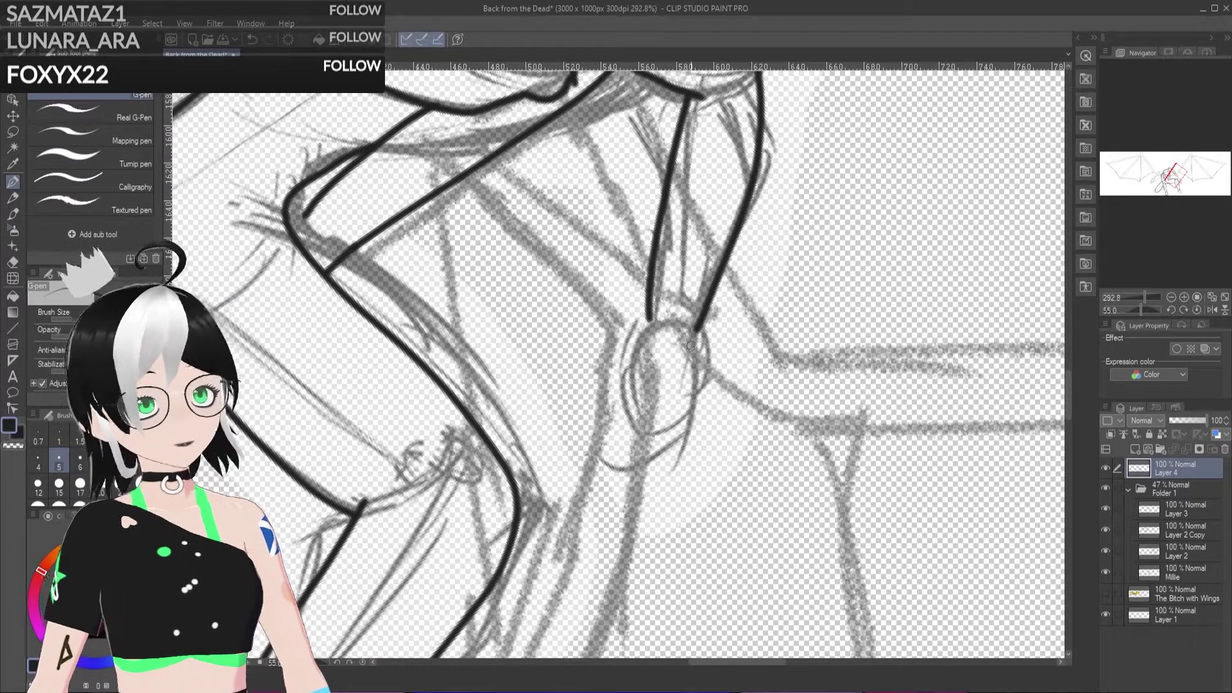
mouse_move(696, 333)
mouse_down()
mouse_move(689, 423)
mouse_move(655, 422)
mouse_move(618, 412)
mouse_move(617, 340)
mouse_move(610, 376)
mouse_move(615, 367)
mouse_move(647, 399)
mouse_up()
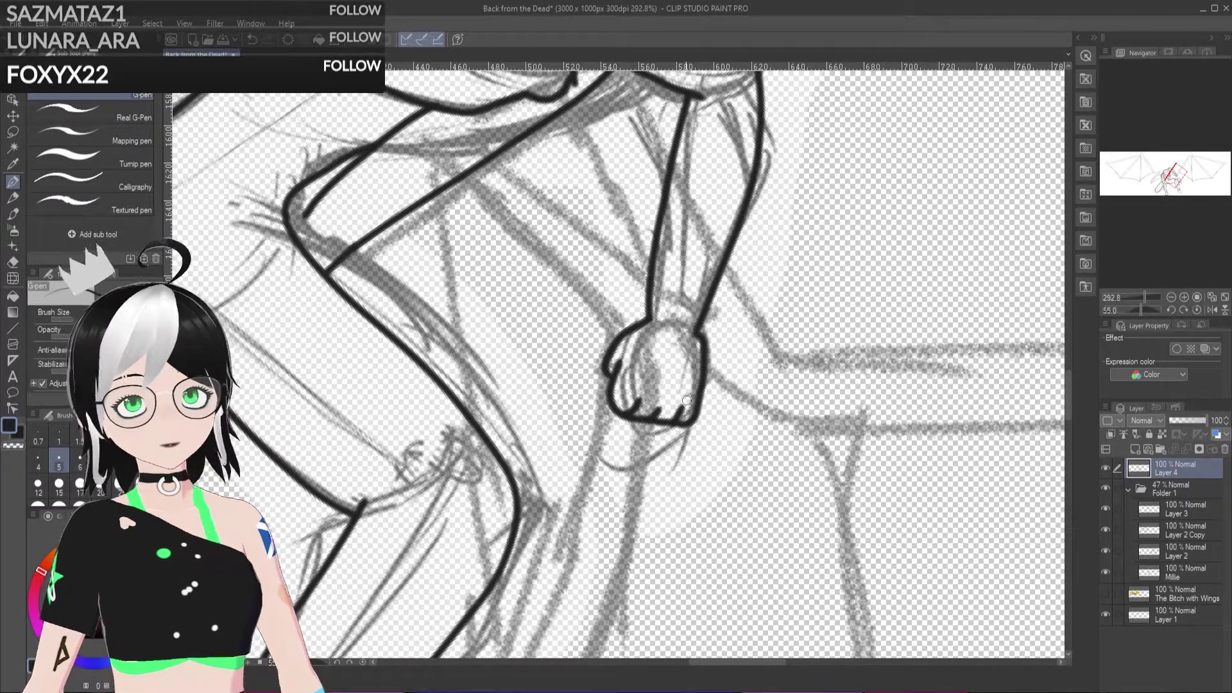
Step: Straighten the canvas view, examine the inked figure with Folder 1 hidden, and show the sketch again
scroll(686, 401, down, 8)
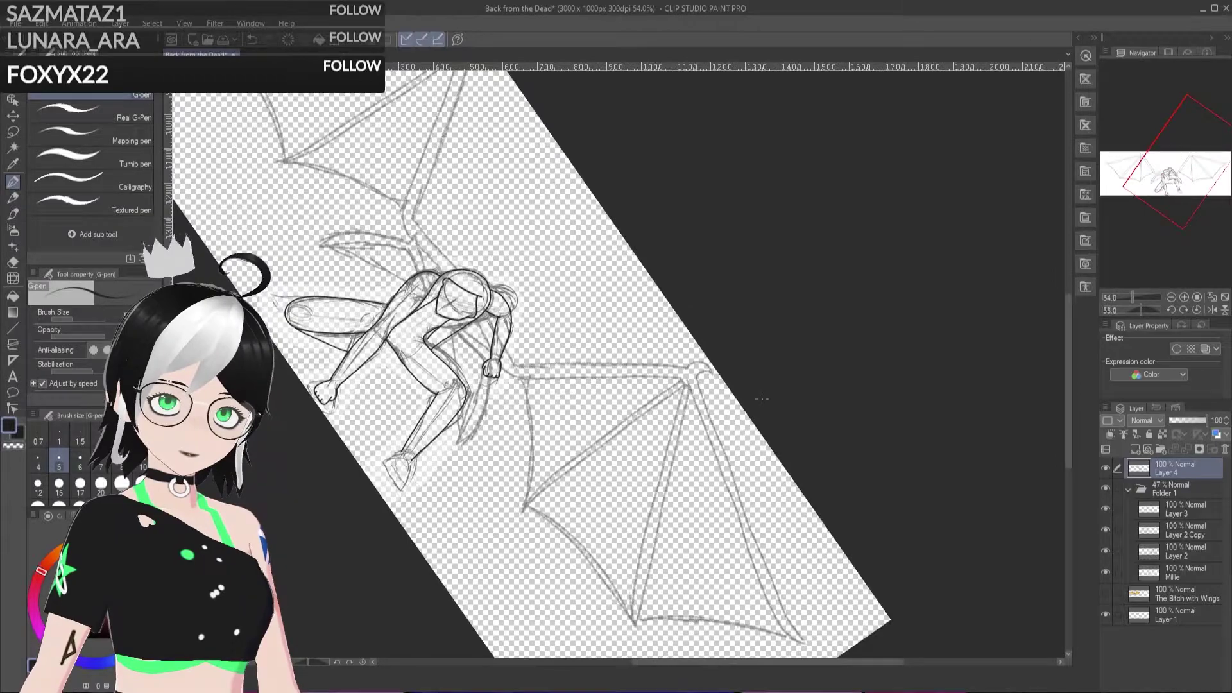
mouse_move(734, 401)
mouse_down()
mouse_move(806, 398)
mouse_move(770, 411)
mouse_move(744, 385)
mouse_up()
key(ctrl+0)
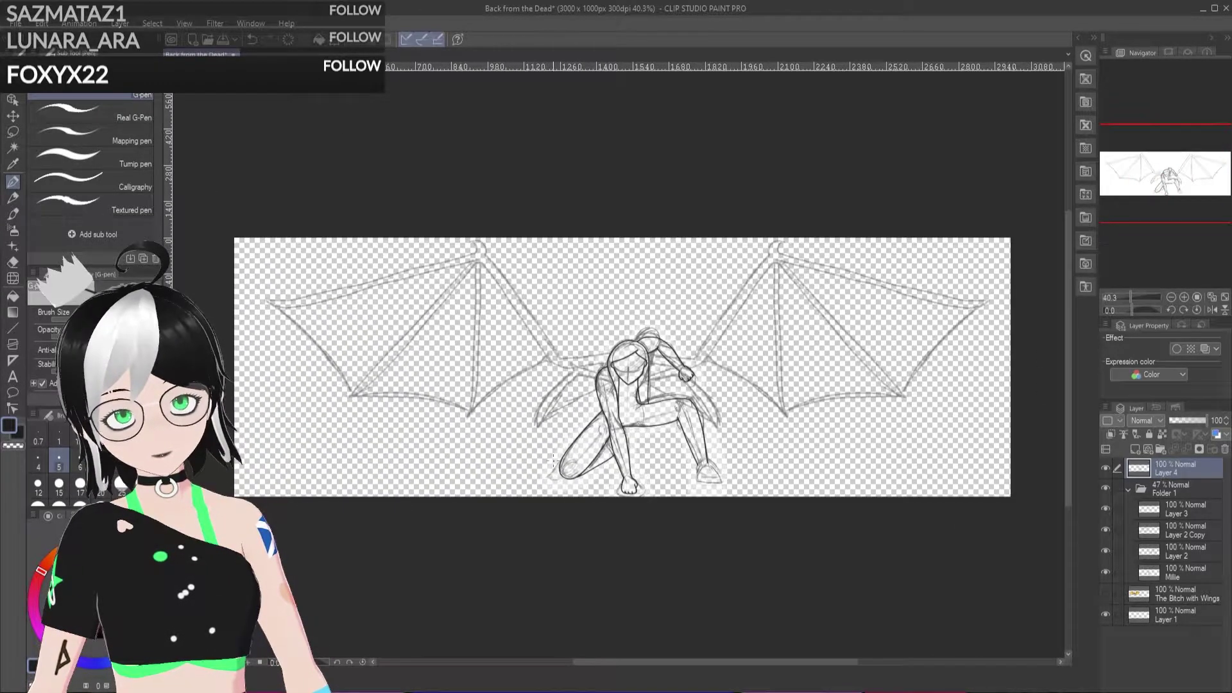
scroll(945, 434, up, 3)
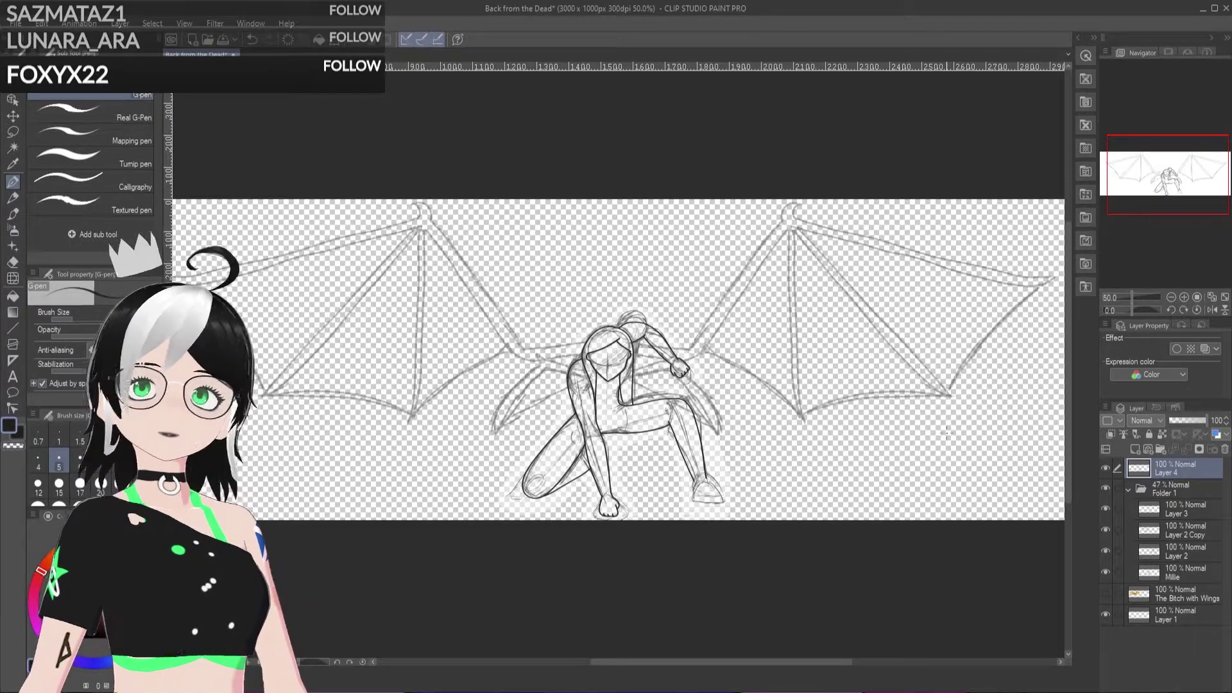
click(1104, 488)
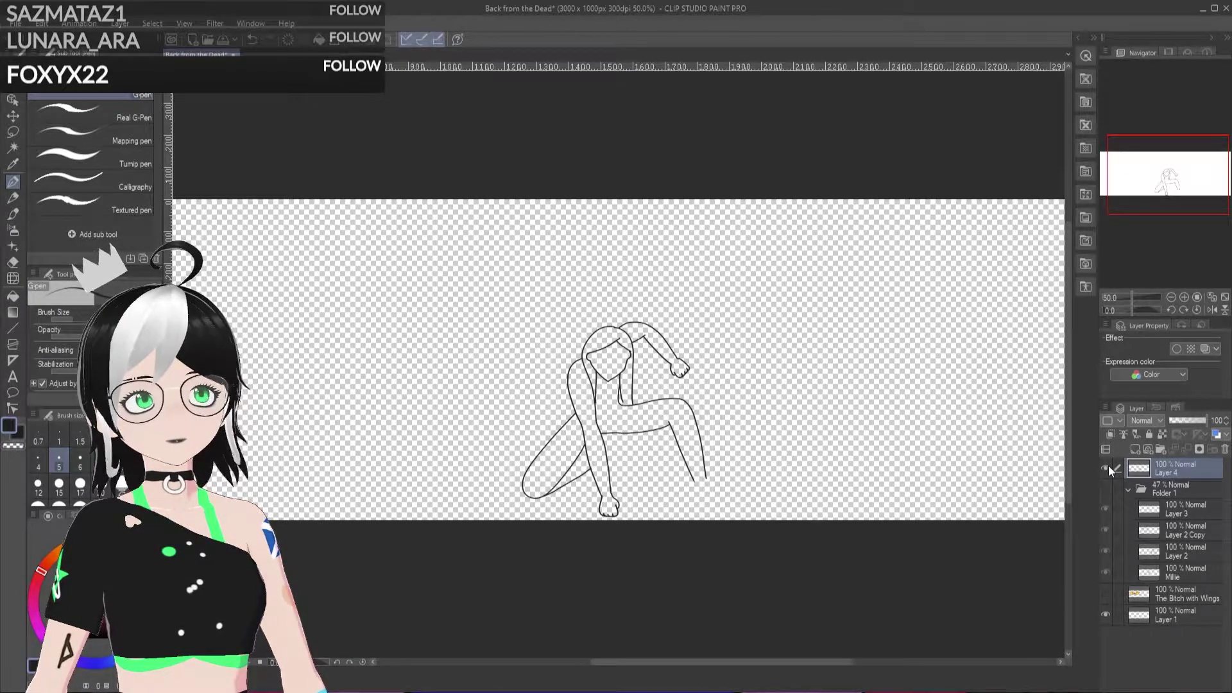
scroll(536, 465, up, 3)
scroll(707, 371, up, 4)
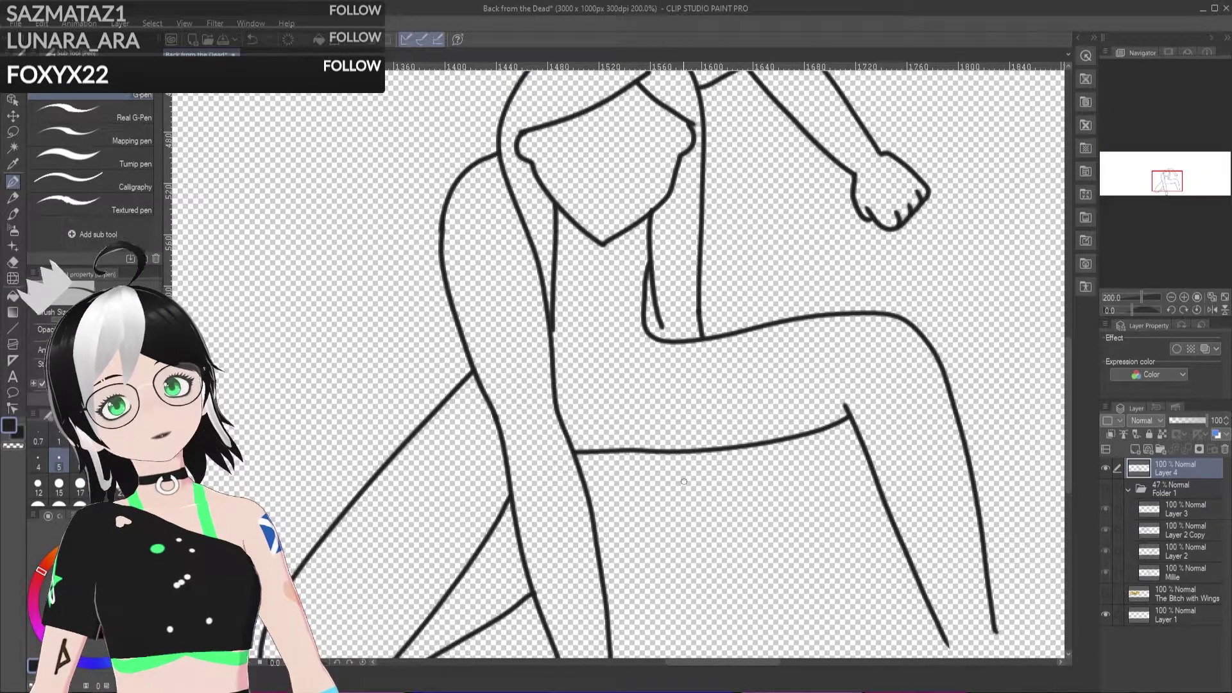
click(1105, 490)
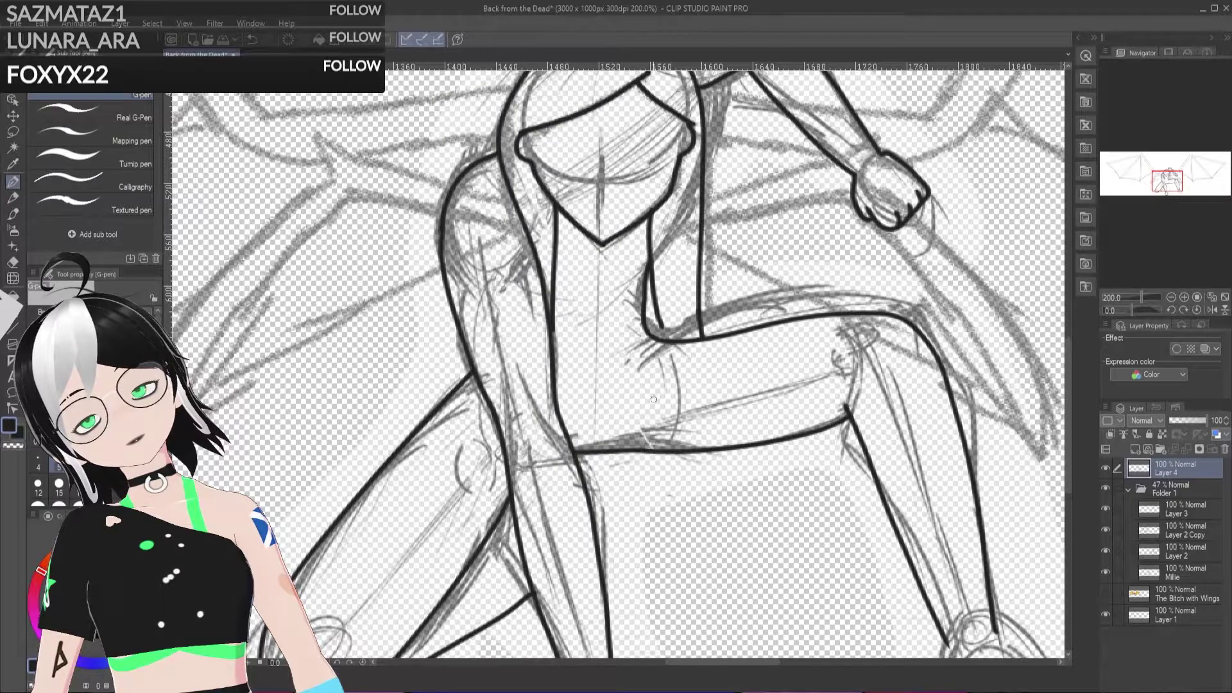
Step: Ink a short diagonal crease at the groin, rising from the raised thigh's lower line, redrawing it shorter and lower
drag(647, 398, 603, 452)
key(ctrl+z)
drag(647, 398, 601, 449)
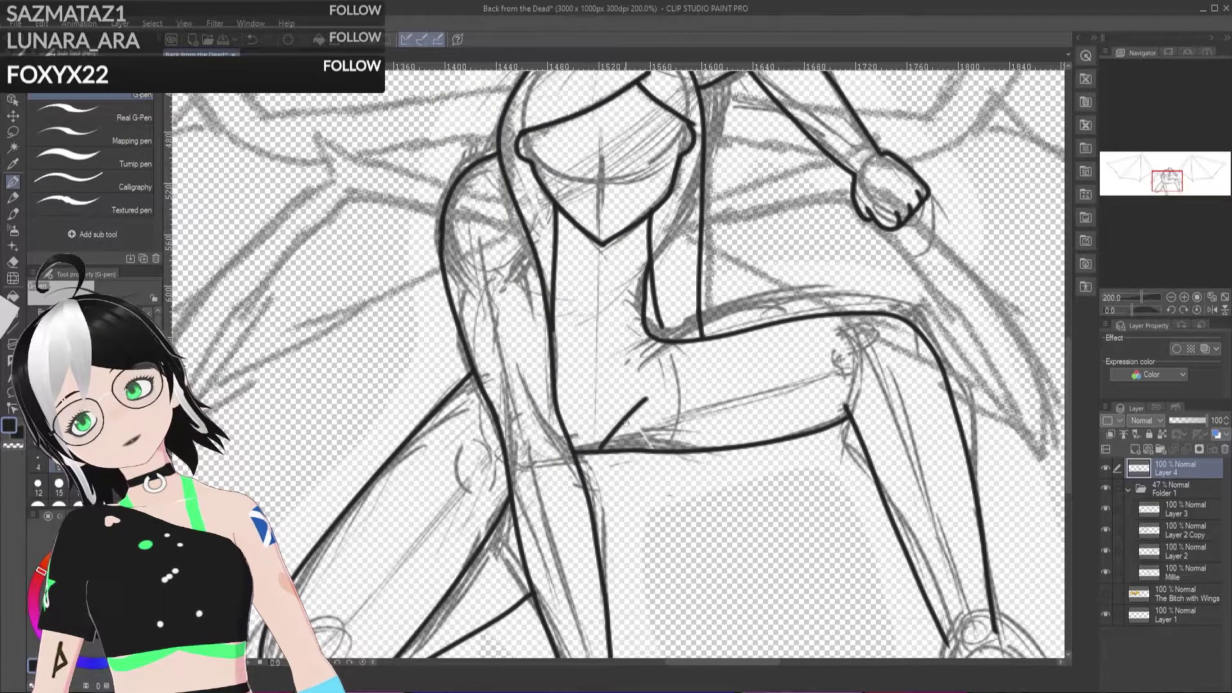
key(ctrl+z)
drag(647, 411, 614, 449)
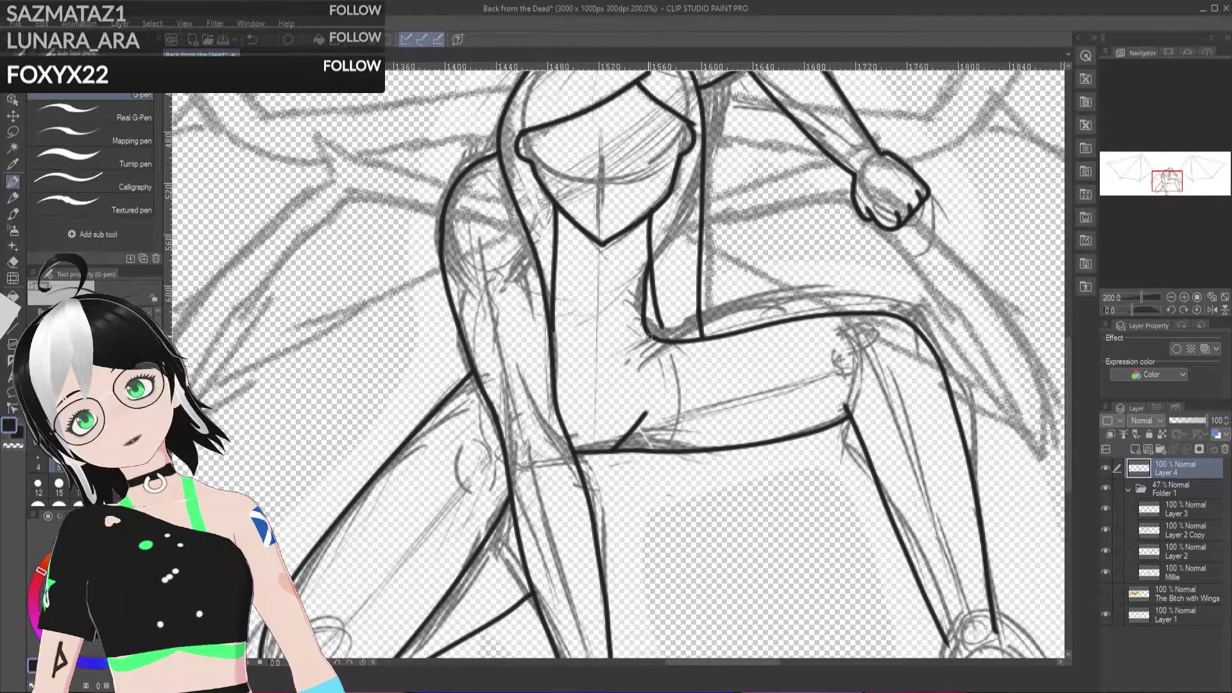
Step: Ink a curved two-line waistband across the hips, plus the top's hem and a small navel on the torso
mouse_move(640, 340)
mouse_down()
mouse_move(602, 348)
mouse_move(617, 360)
mouse_move(566, 352)
mouse_up()
key(ctrl+z)
key(ctrl+z)
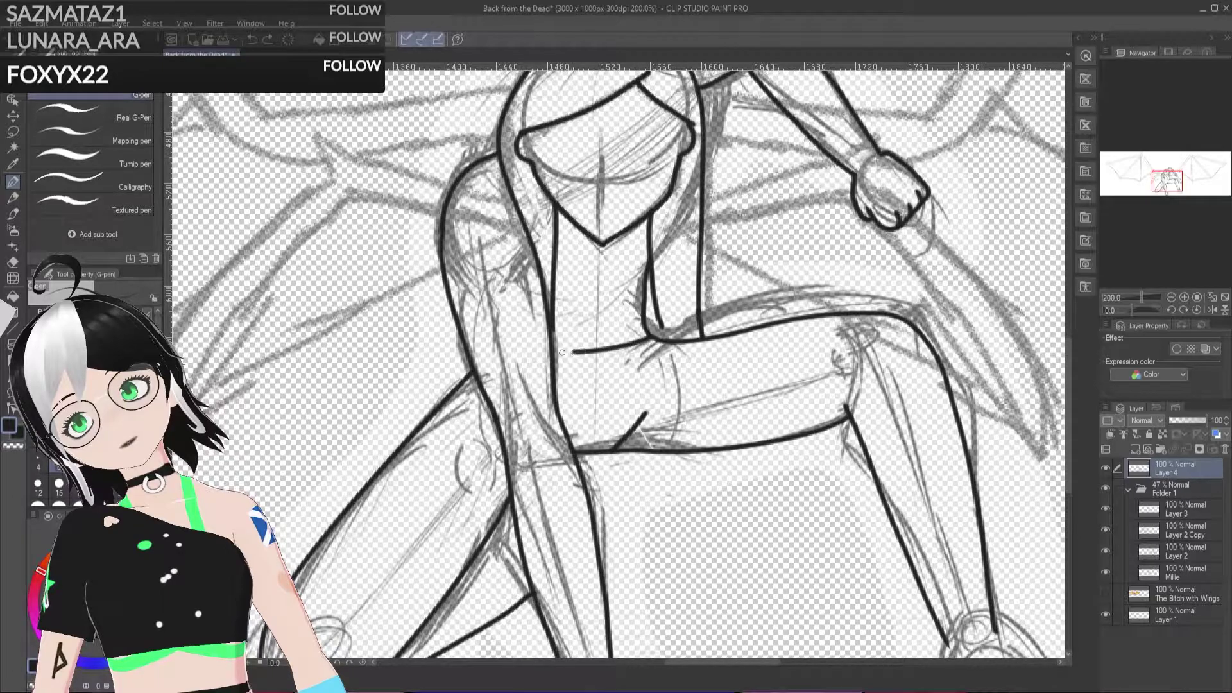
mouse_move(665, 345)
mouse_down()
mouse_move(600, 367)
mouse_move(563, 360)
mouse_up()
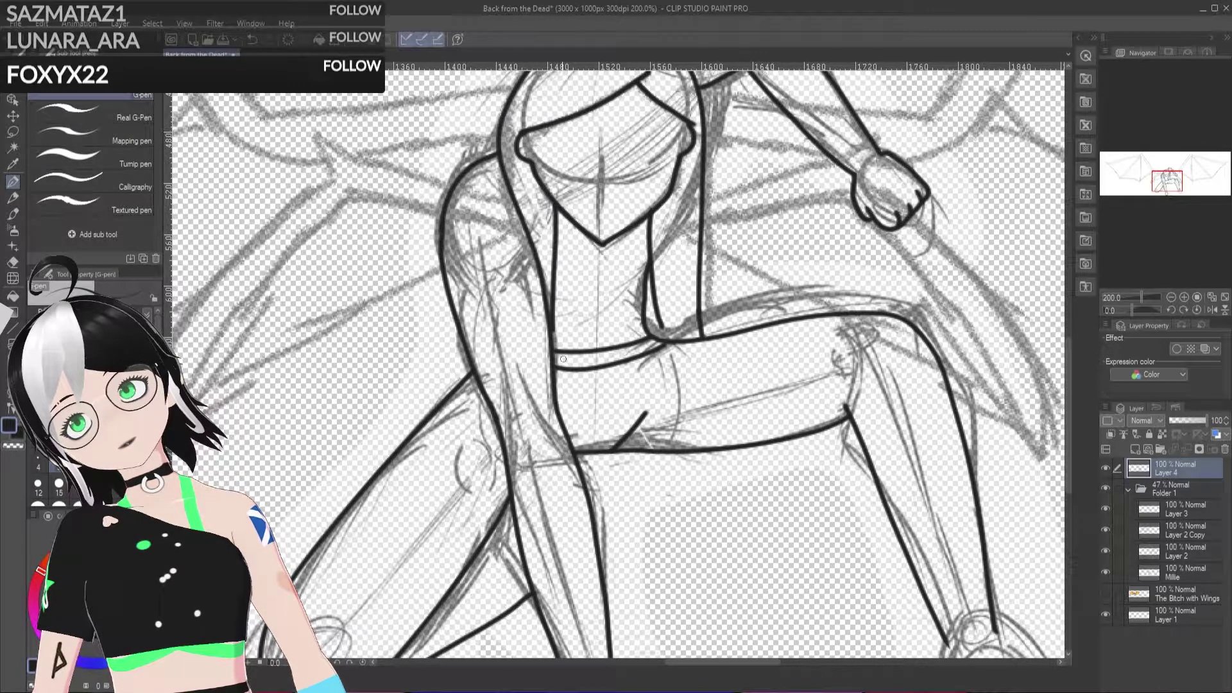
key(ctrl+z)
drag(666, 342, 554, 363)
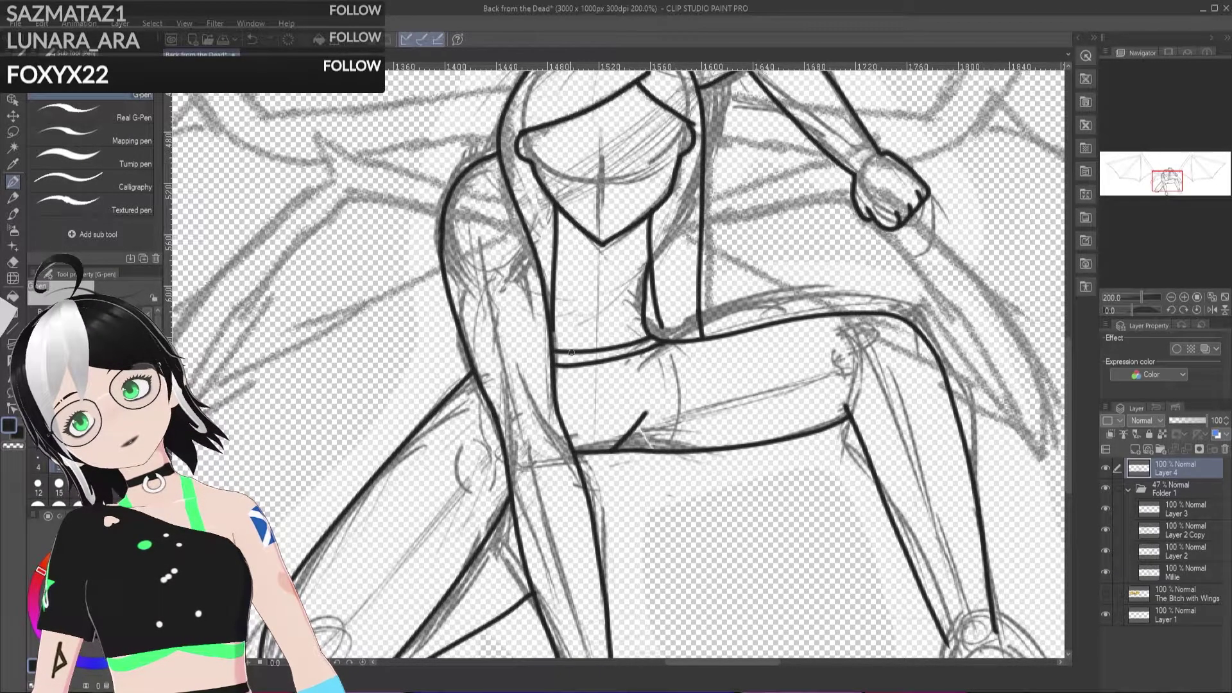
key(ctrl+z)
drag(666, 342, 554, 363)
key(ctrl+z)
drag(660, 345, 558, 359)
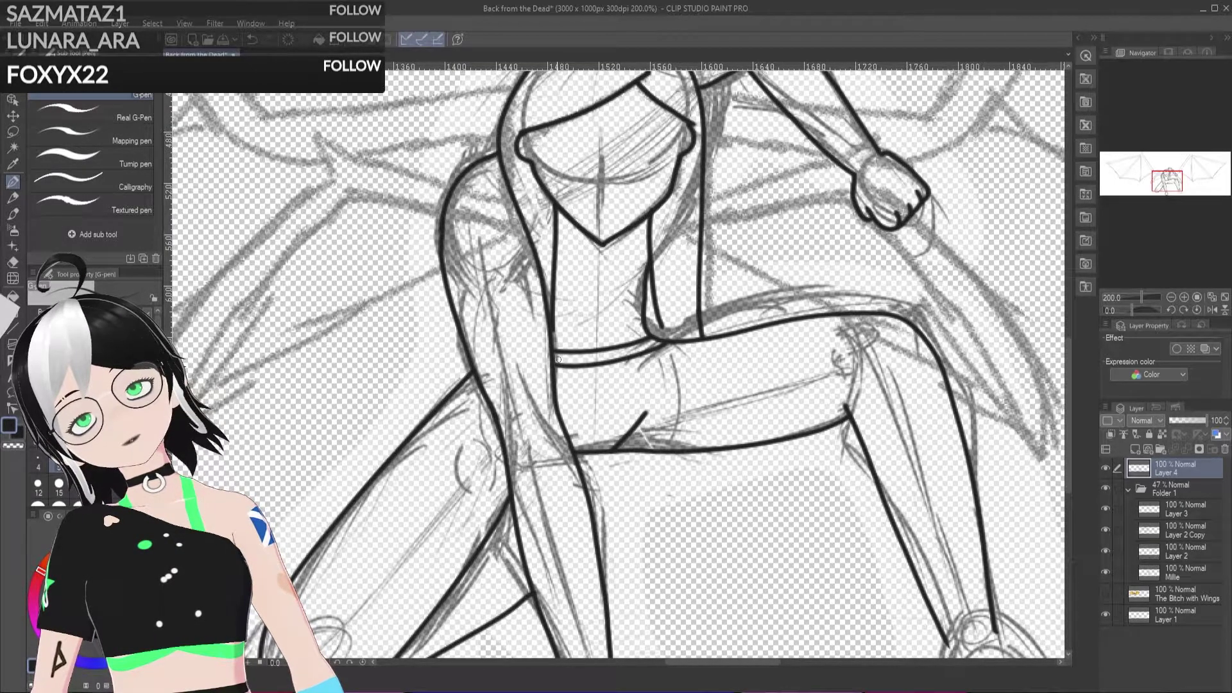
drag(642, 274, 554, 283)
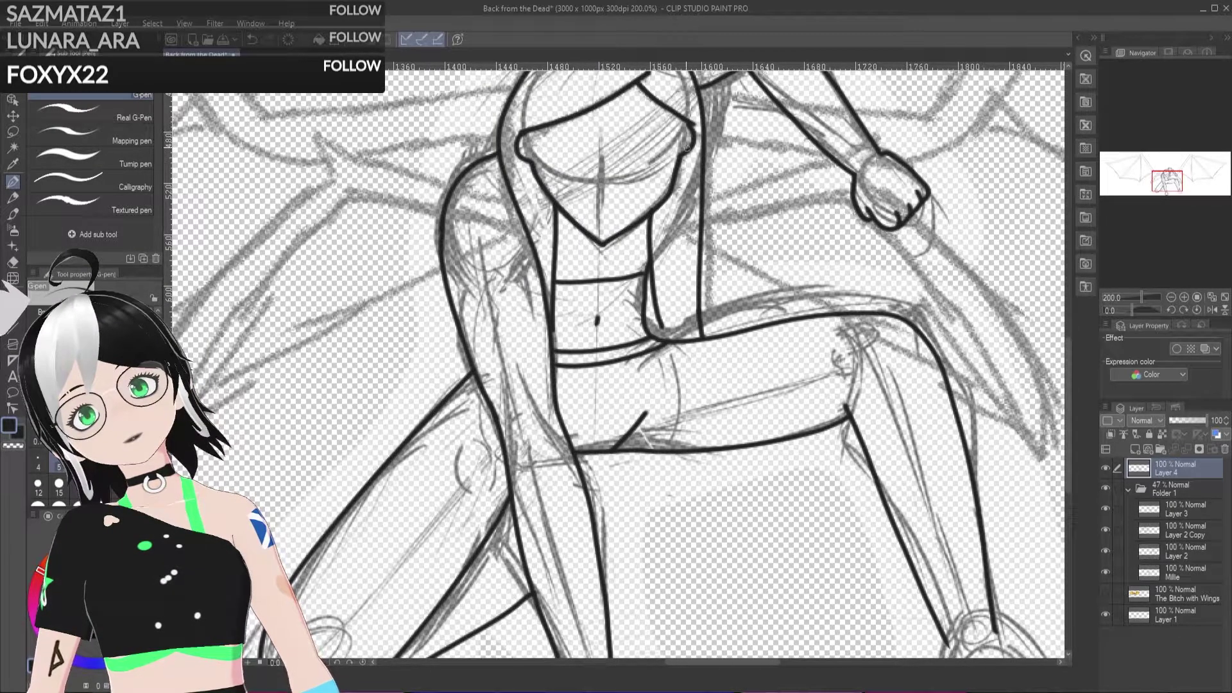
Step: Erase the small rounded ears on both sides of the face
drag(1066, 381, 1069, 344)
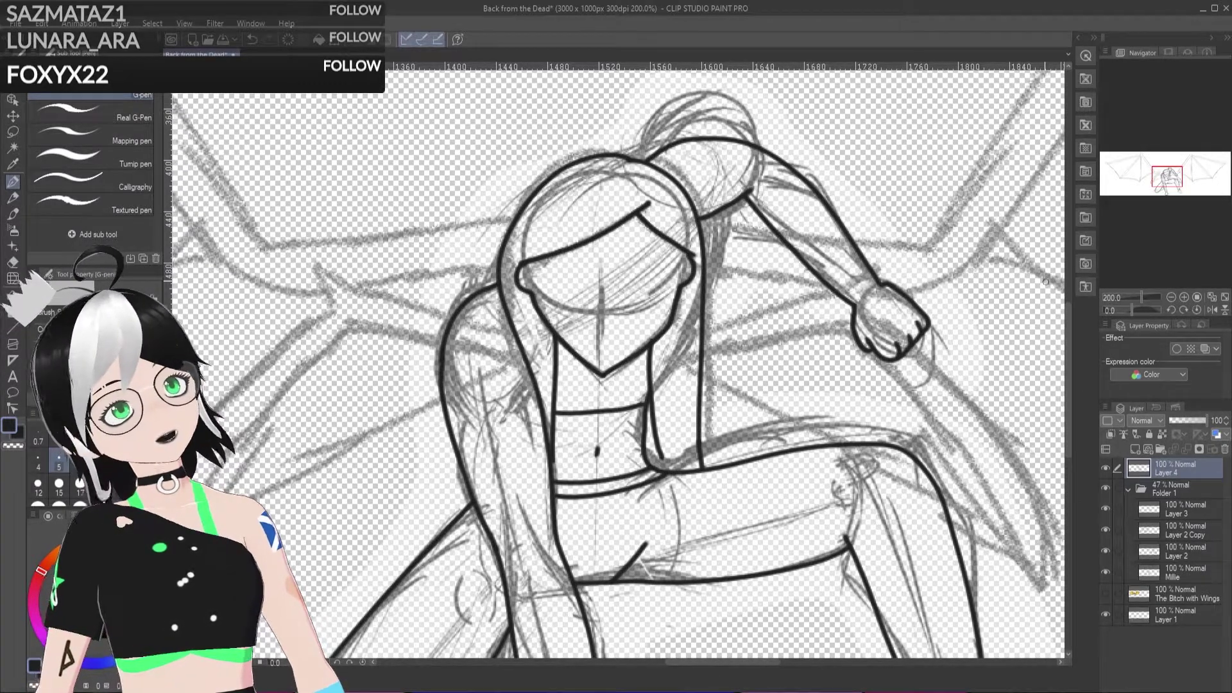
scroll(573, 304, up, 4)
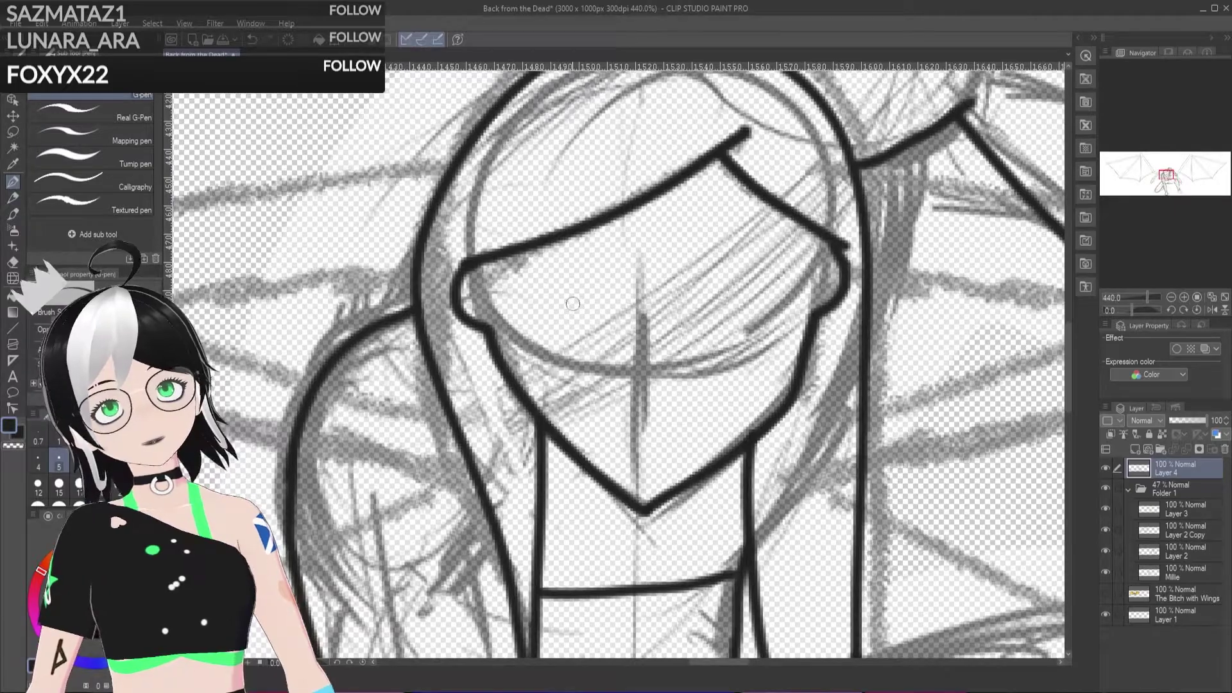
mouse_move(459, 276)
mouse_down()
mouse_move(449, 320)
mouse_move(466, 269)
mouse_move(464, 307)
mouse_up()
drag(470, 299, 472, 298)
drag(827, 276, 825, 264)
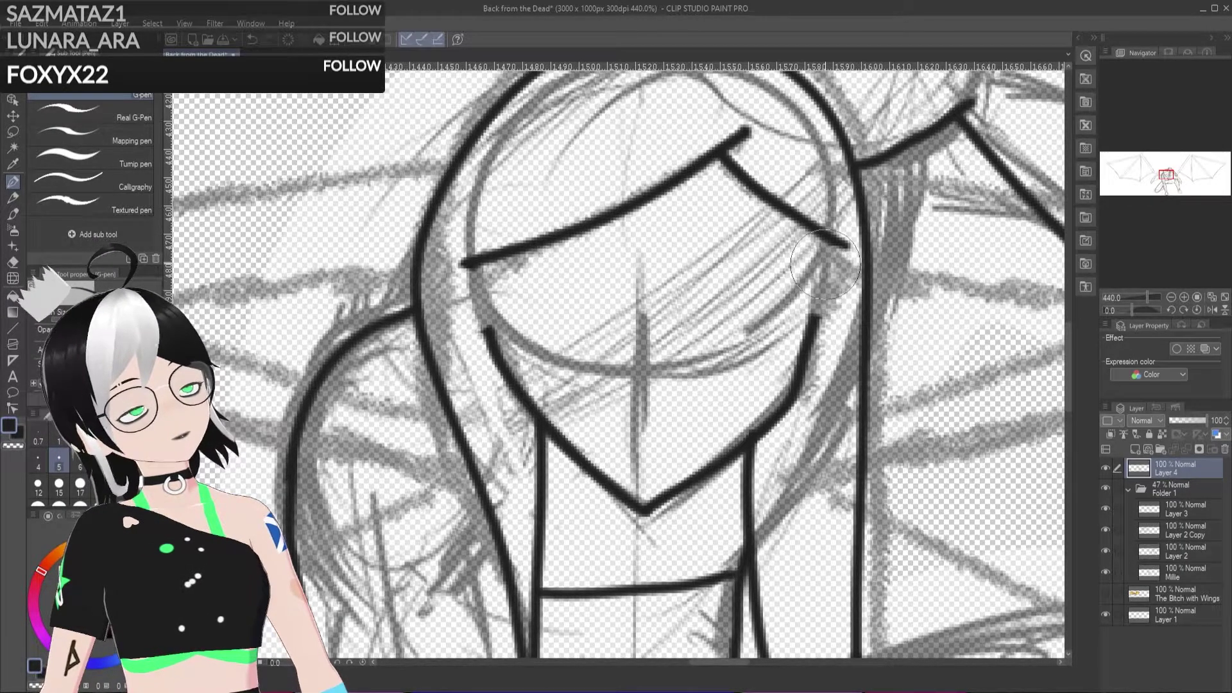
Step: Add a new layer above Layer 4 and ink long pointed ears on both sides of the head
click(1134, 449)
mouse_move(816, 317)
mouse_down()
mouse_move(935, 269)
mouse_move(924, 244)
mouse_move(837, 247)
mouse_up()
key(ctrl+z)
mouse_move(819, 318)
mouse_down()
mouse_move(905, 221)
mouse_move(863, 247)
mouse_move(843, 240)
mouse_up()
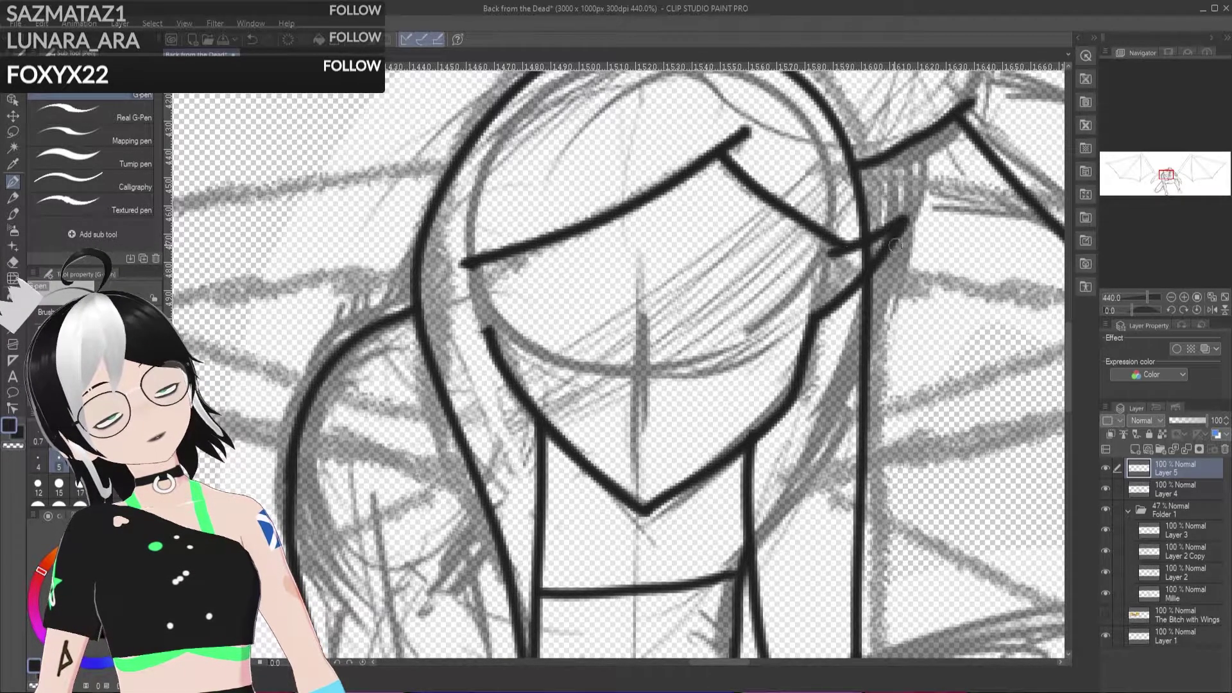
key(ctrl+z)
mouse_move(818, 317)
mouse_down()
mouse_move(919, 237)
mouse_move(833, 250)
mouse_up()
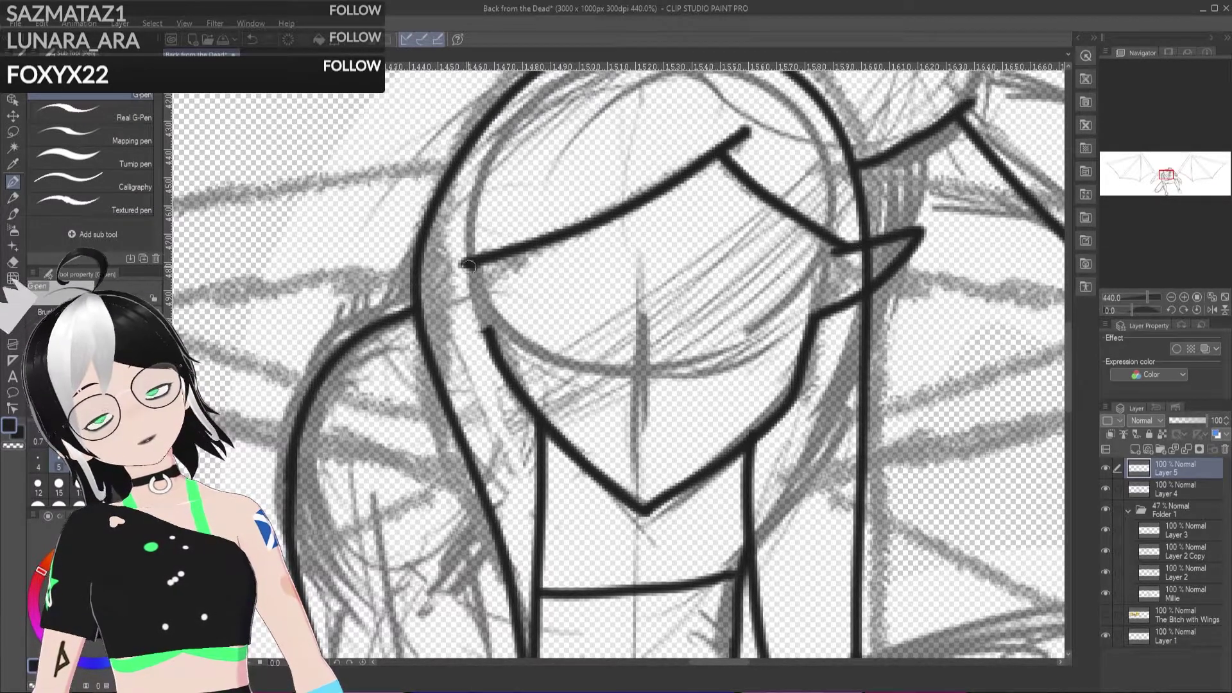
mouse_move(472, 263)
mouse_down()
mouse_move(379, 258)
mouse_move(485, 322)
mouse_up()
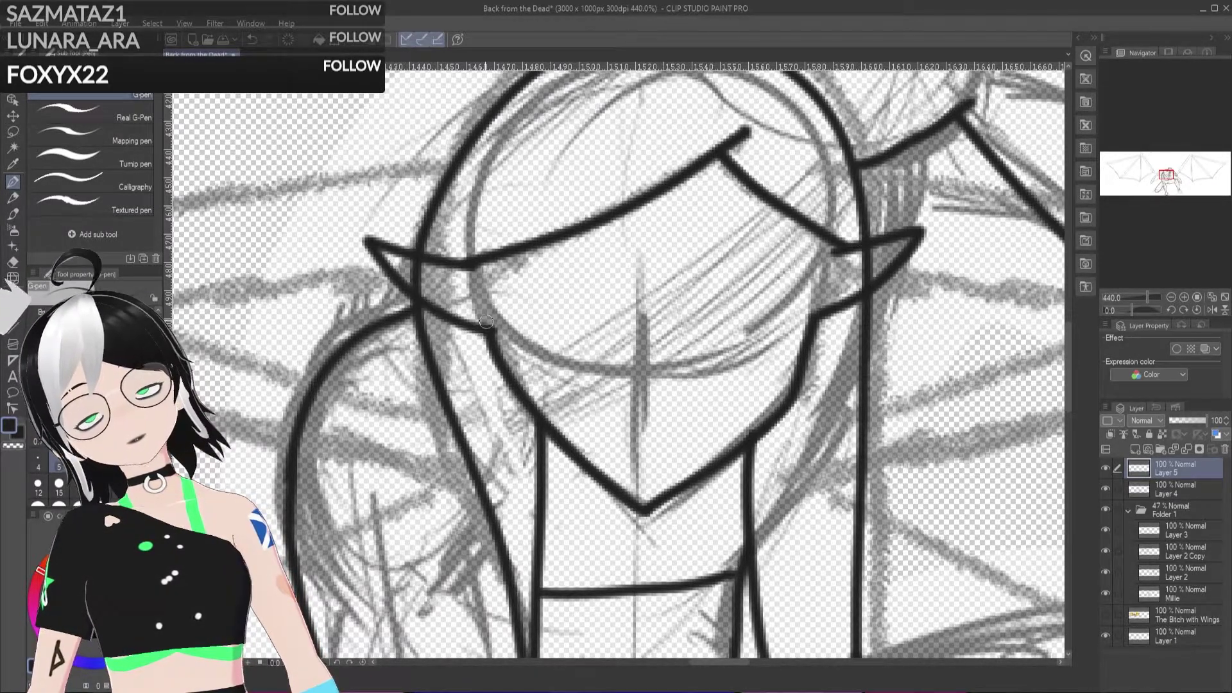
Step: Erase the hair lines on Layer 4 where they cross the inside of the pointed ears
click(1179, 487)
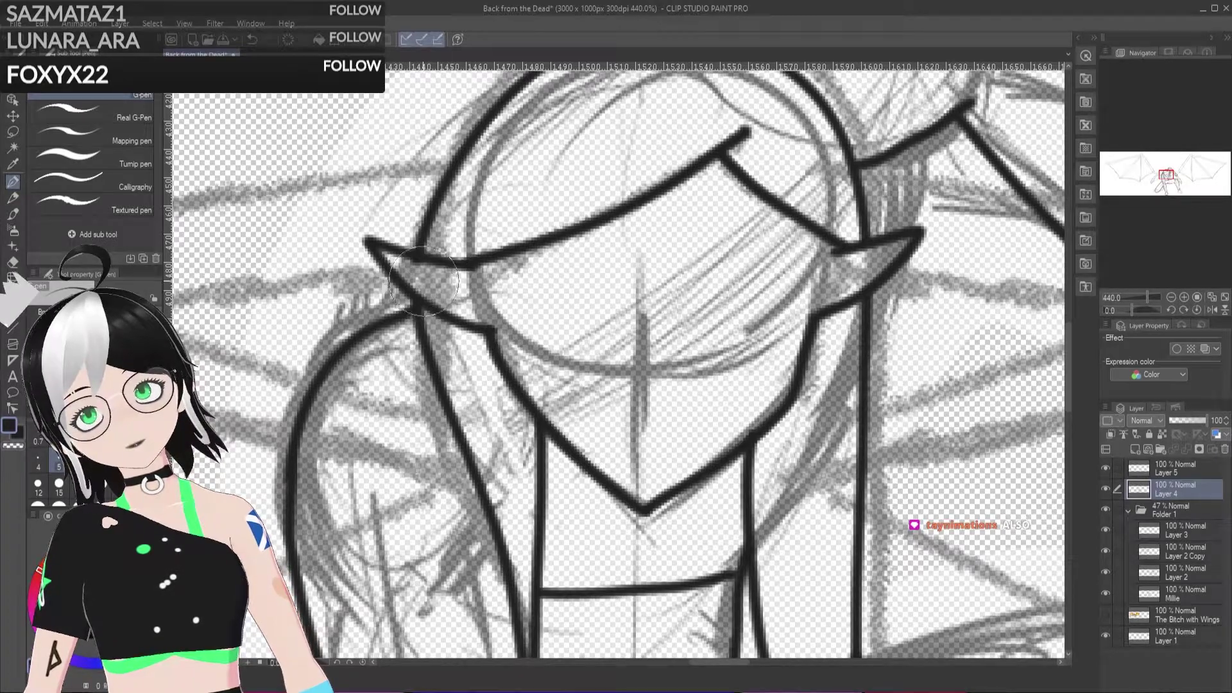
drag(415, 260, 417, 292)
key(ctrl+z)
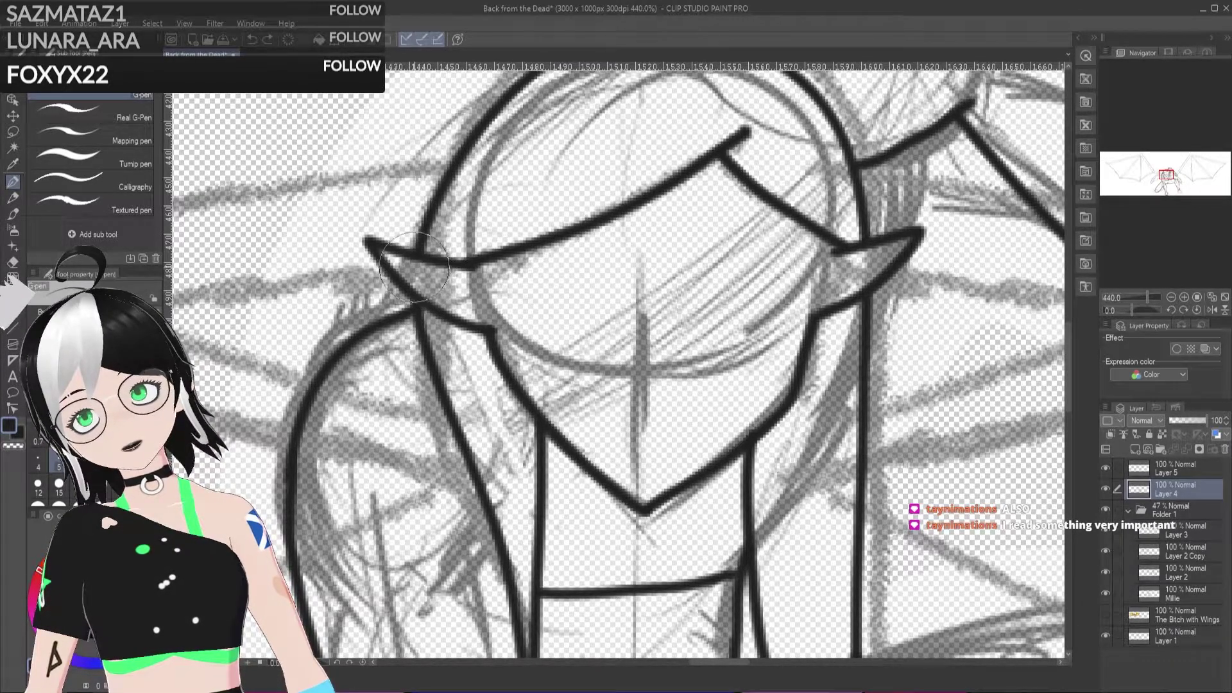
drag(421, 276, 427, 279)
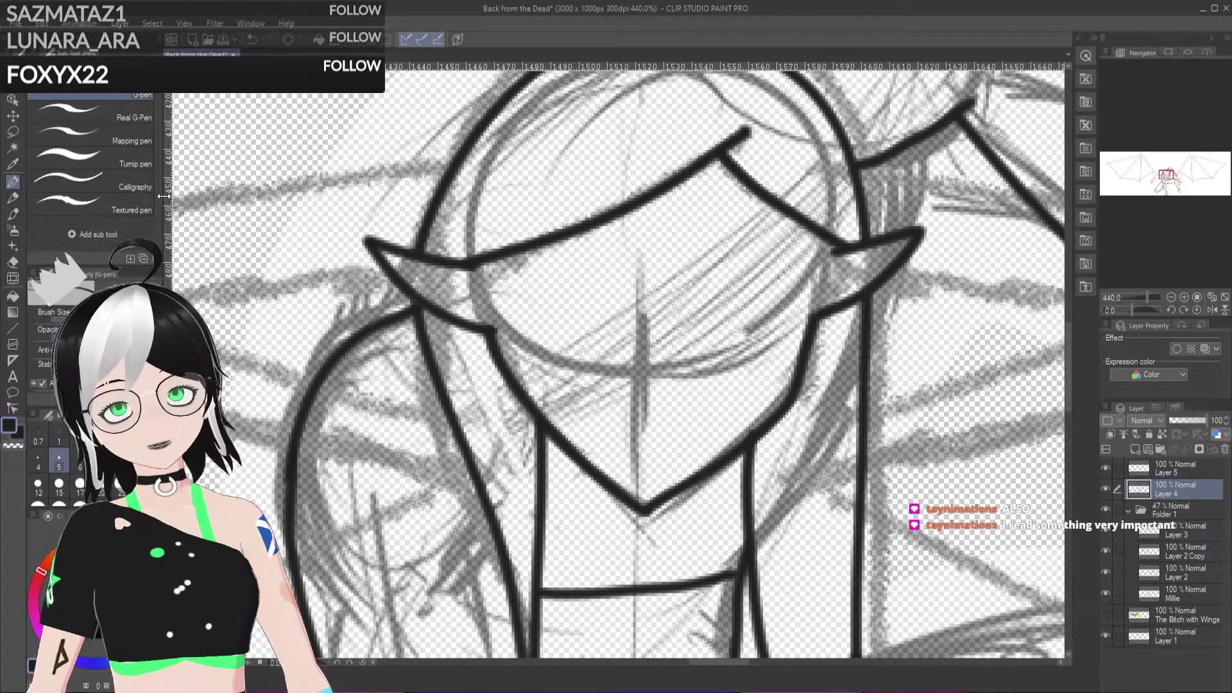
Step: Add a new layer between Layer 4 and Folder 1
scroll(423, 272, down, 4)
scroll(420, 250, up, 2)
scroll(424, 244, down, 2)
scroll(443, 218, up, 3)
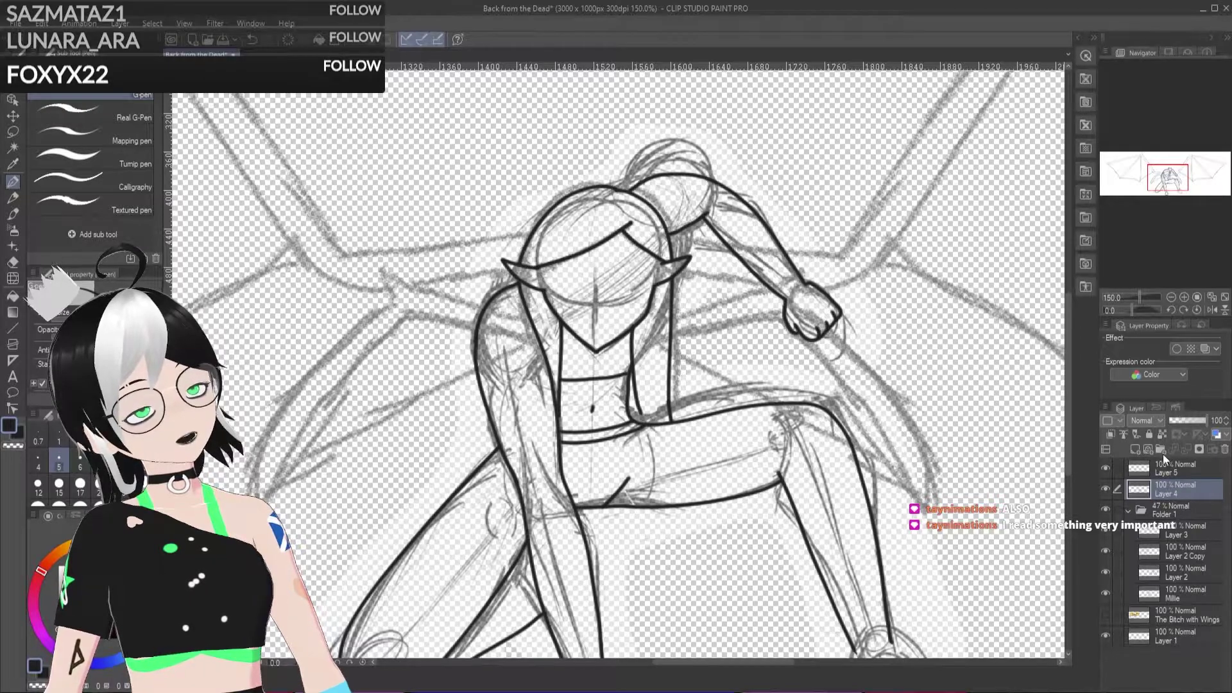
click(1135, 449)
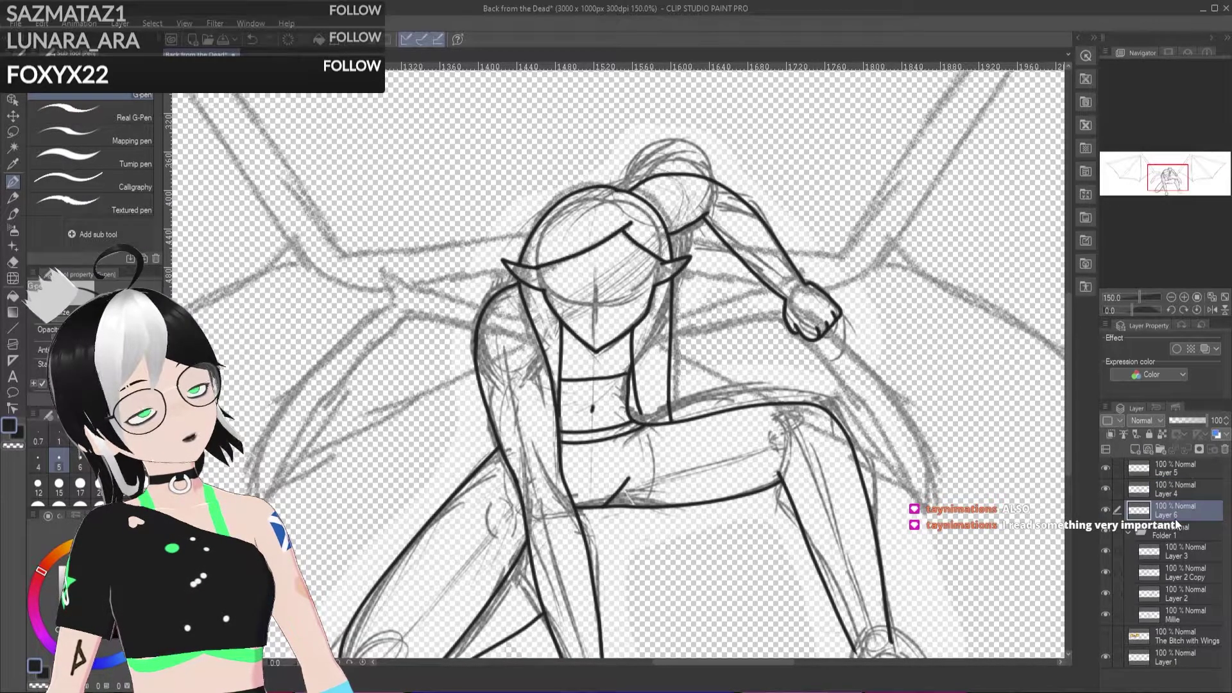
Step: Add another new layer above Layer 5 at the top of the layer stack
scroll(611, 338, down, 3)
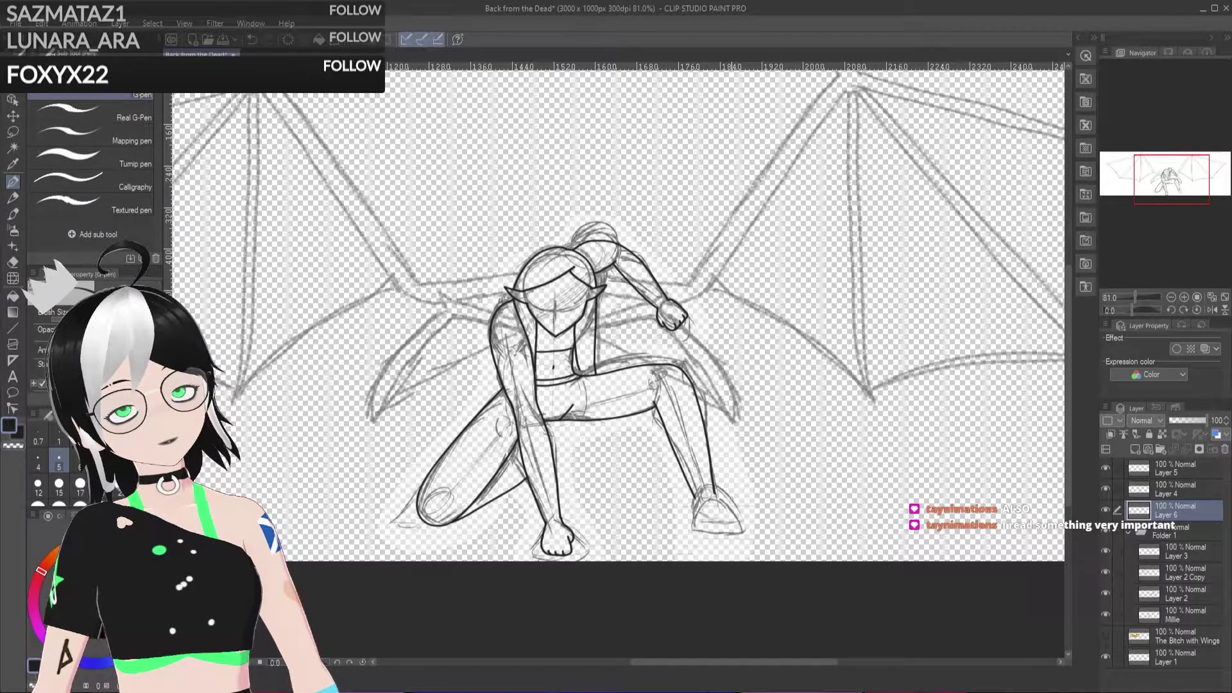
scroll(686, 494, up, 2)
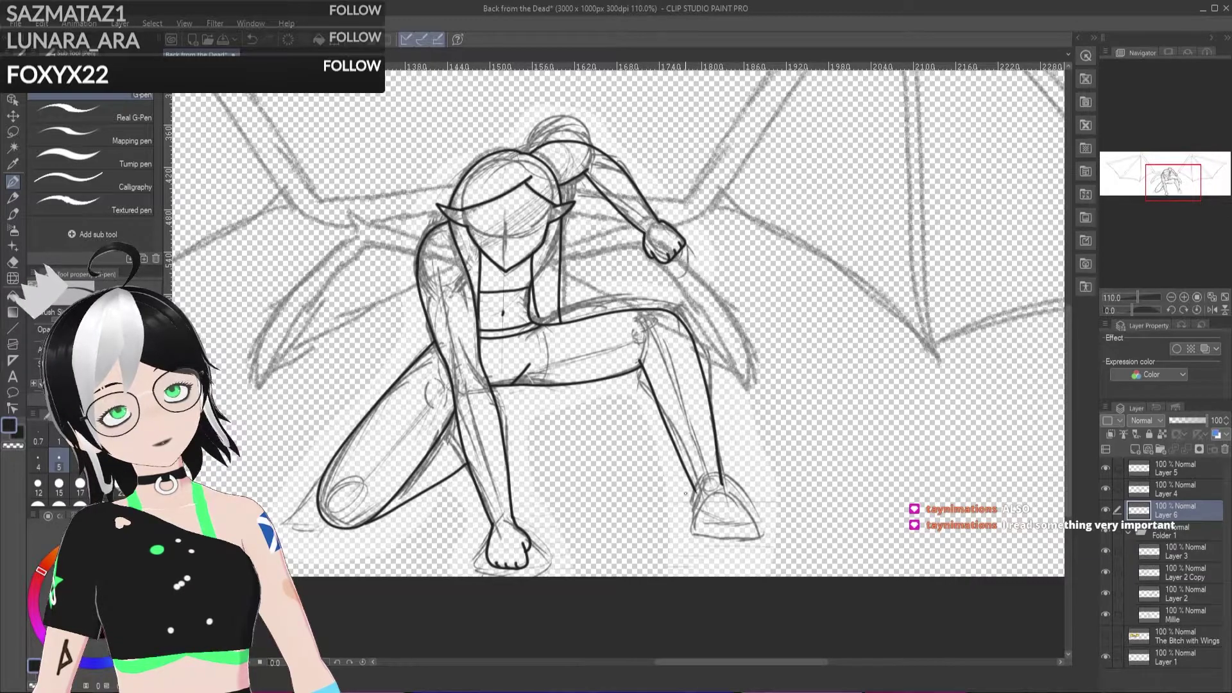
scroll(685, 494, up, 1)
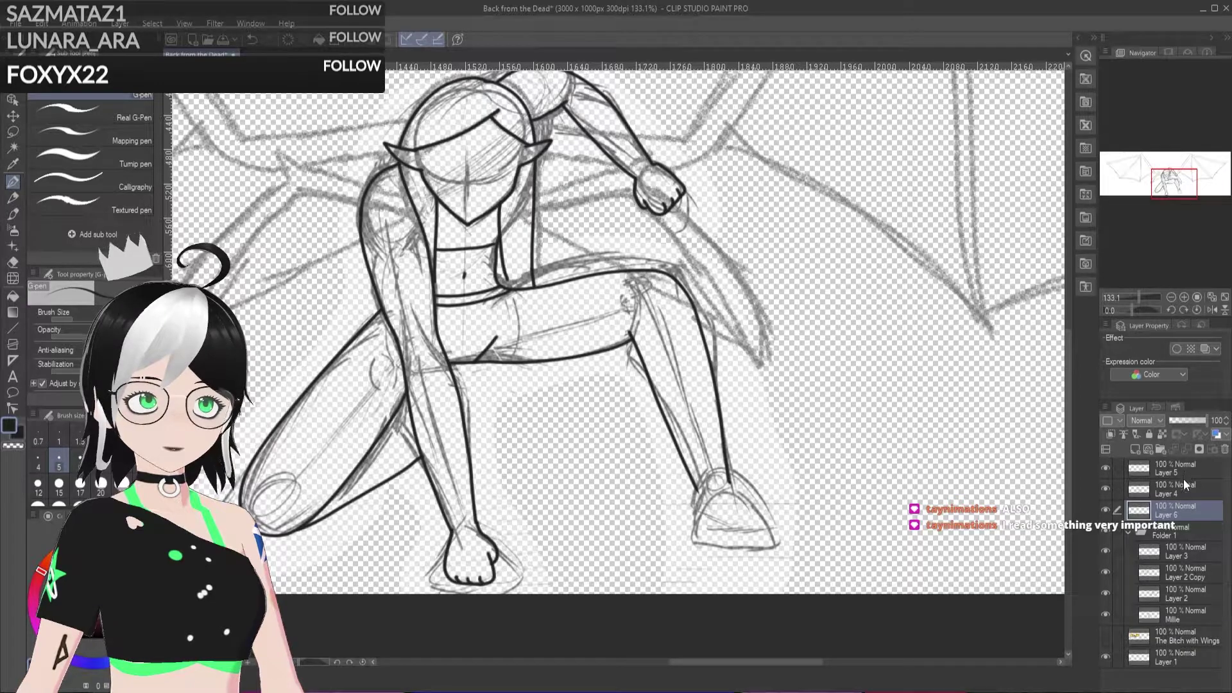
click(1136, 449)
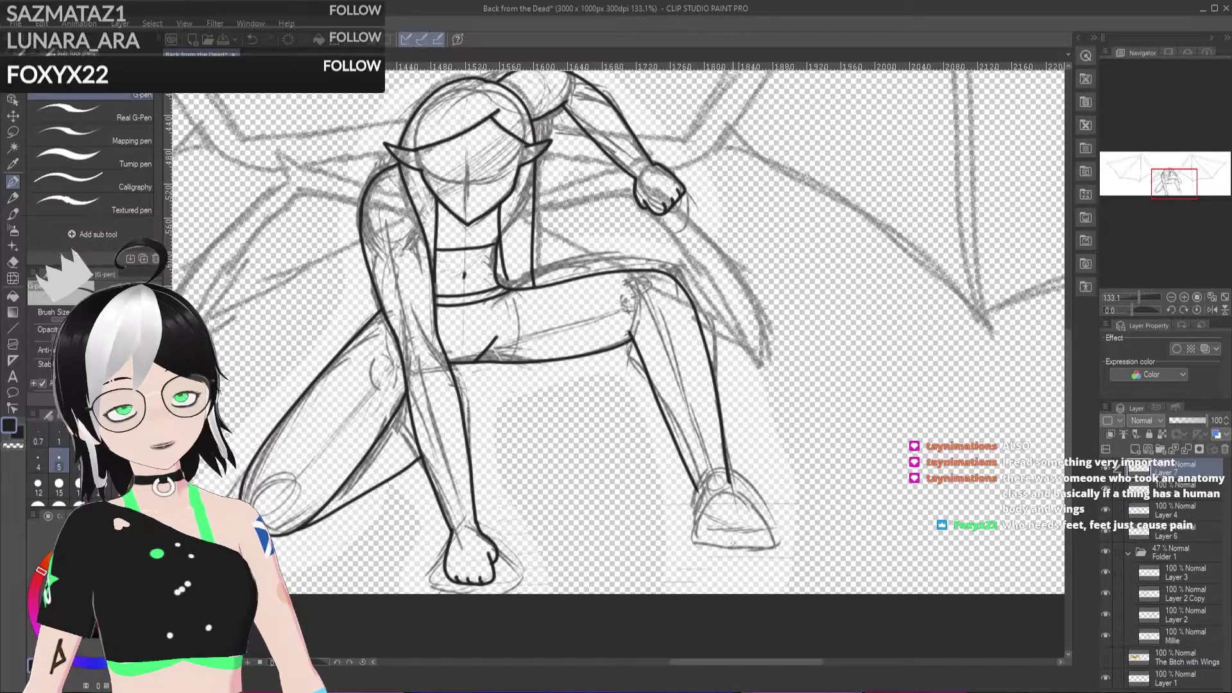
mouse_move(765, 542)
mouse_down()
mouse_move(715, 577)
mouse_move(652, 539)
mouse_up()
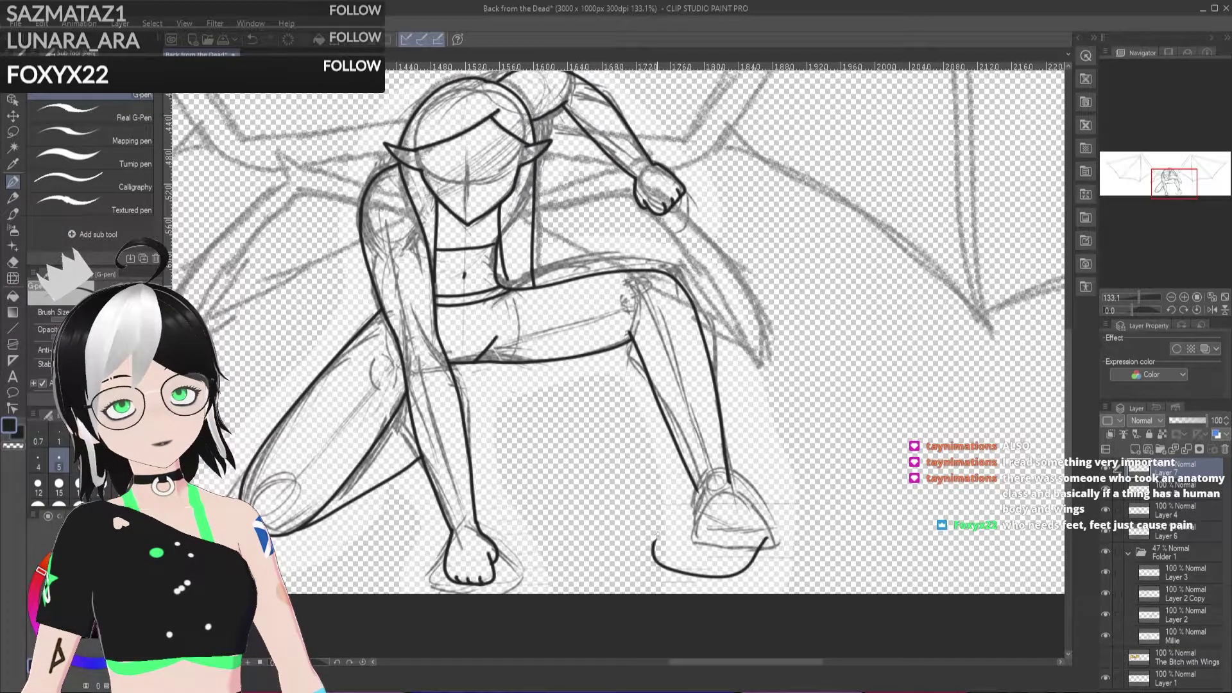
mouse_move(765, 537)
mouse_down()
mouse_move(814, 520)
mouse_move(825, 467)
mouse_move(706, 438)
mouse_up()
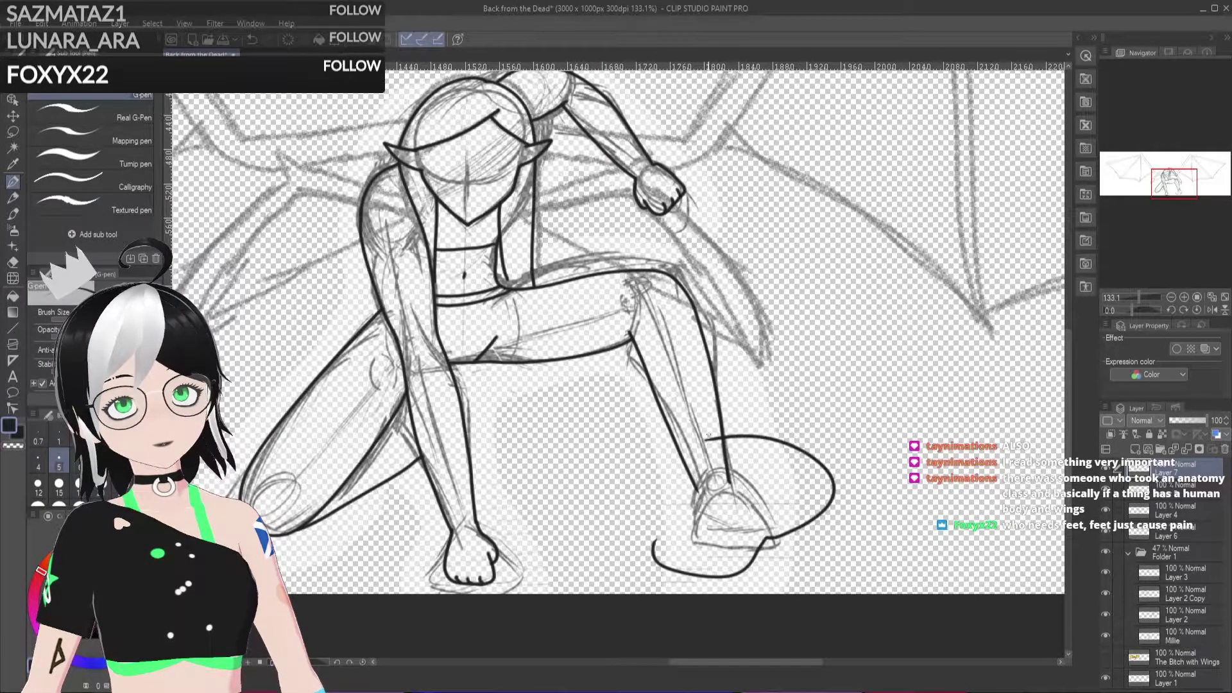
key(ctrl+z)
key(ctrl+z)
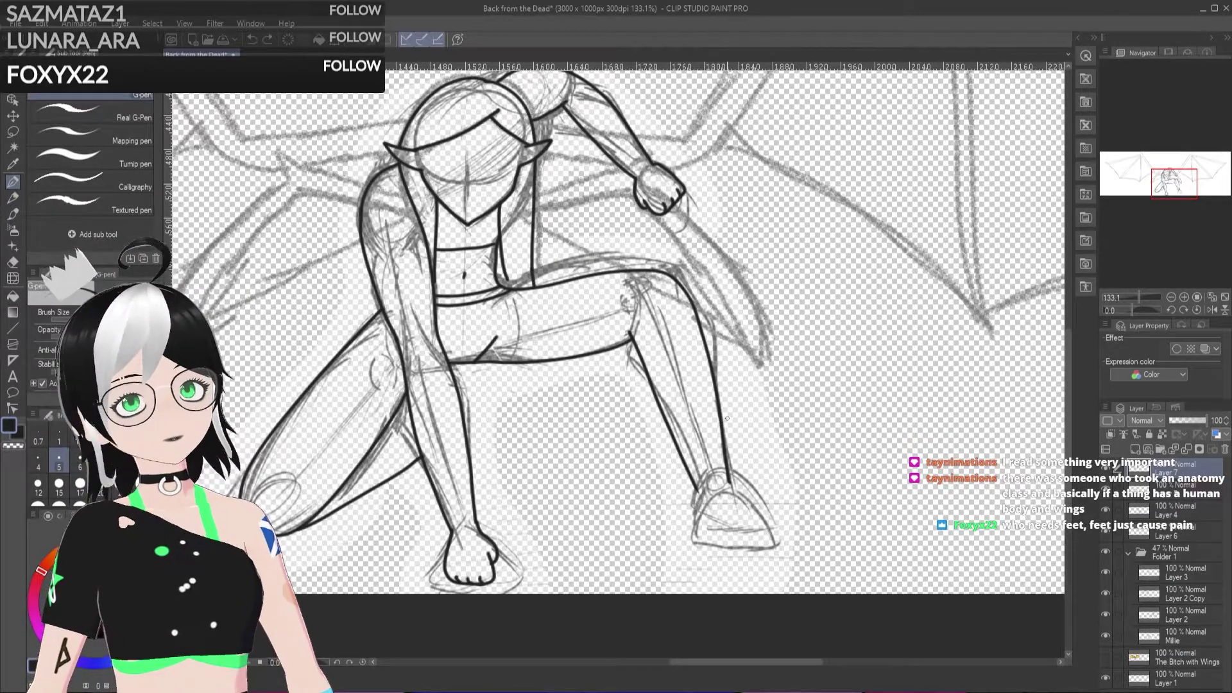
Step: Select Layer 7 through Folder 1 together, move the whole drawing lower on the canvas and enlarge it so the wings nearly span the banner
key(ctrl+minus)
key(ctrl+minus)
key(ctrl+minus)
key(ctrl+minus)
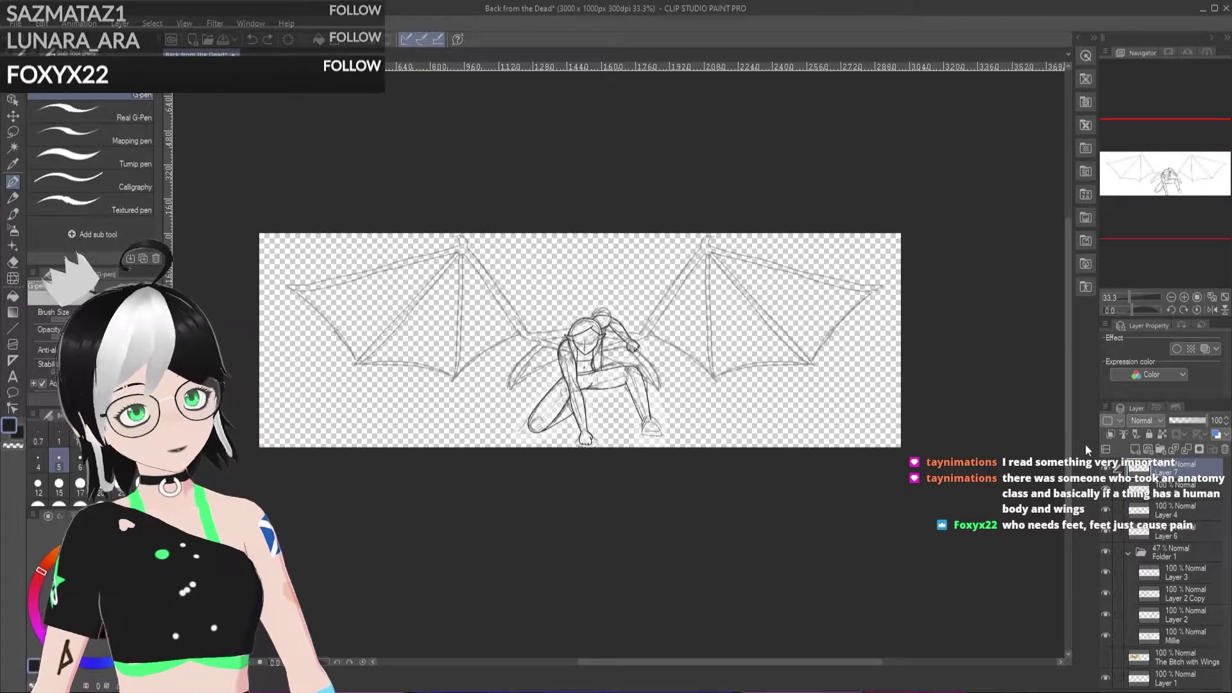
shift+click(1184, 532)
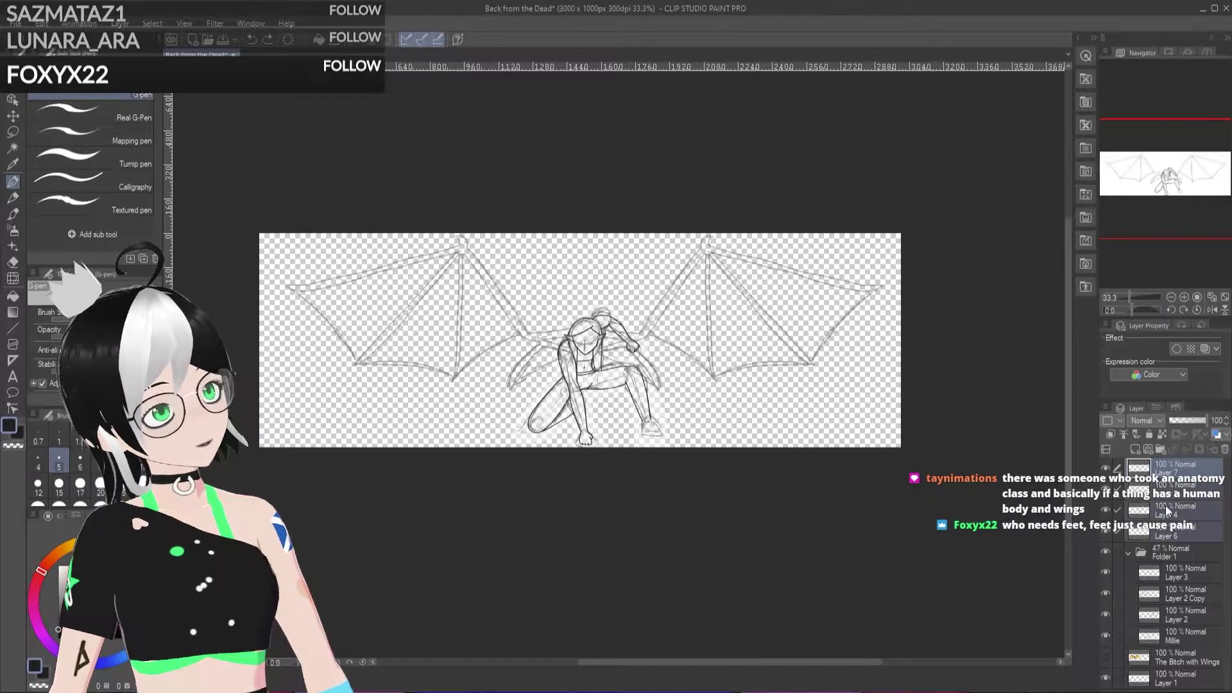
shift+click(1175, 551)
key(ctrl+t)
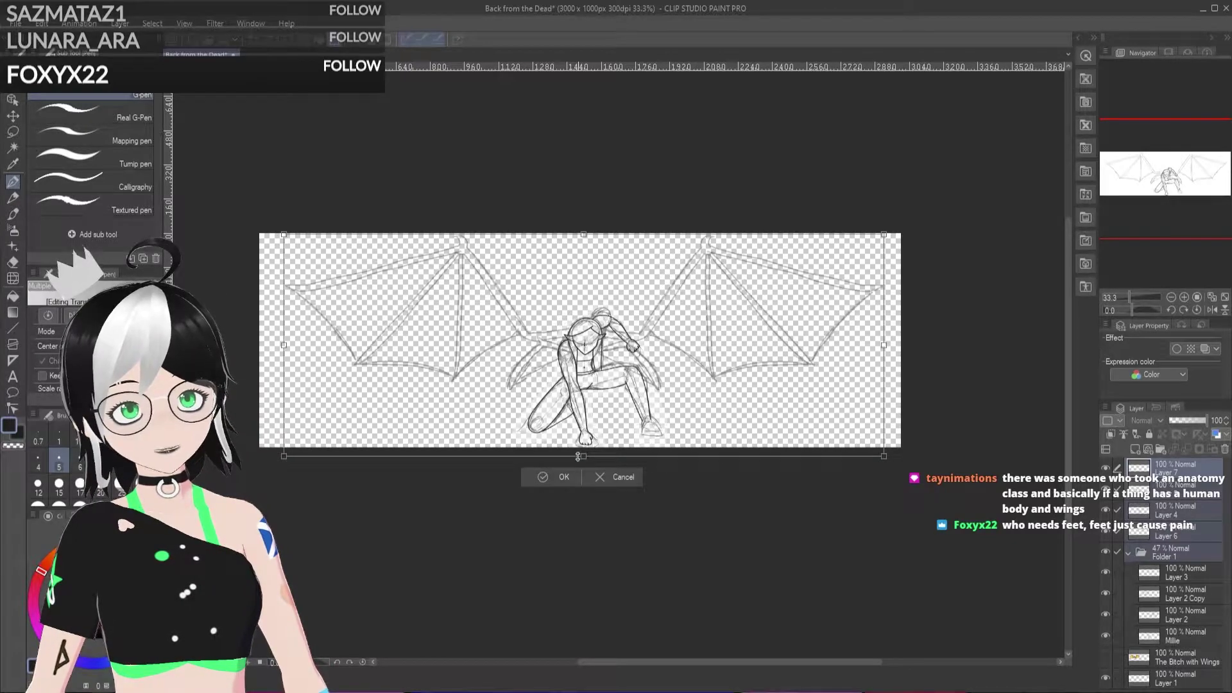
mouse_move(580, 456)
mouse_down()
mouse_move(582, 490)
mouse_move(580, 457)
mouse_up()
drag(603, 376, 602, 399)
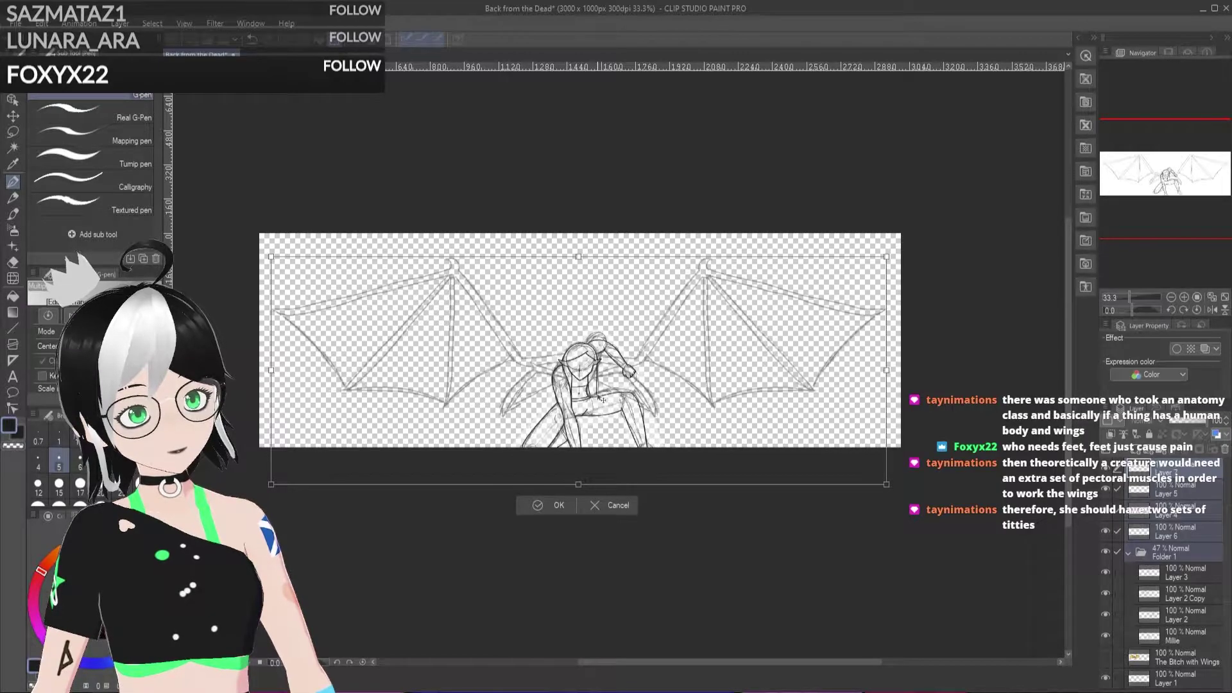
drag(578, 256, 578, 251)
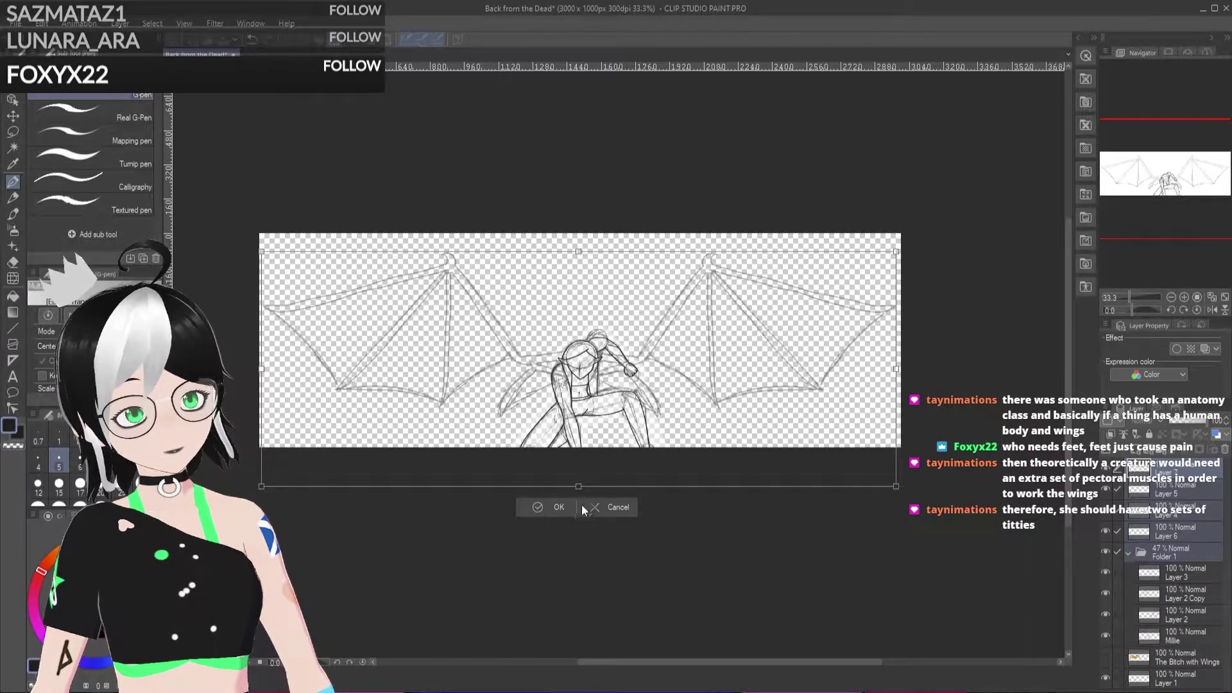
click(555, 507)
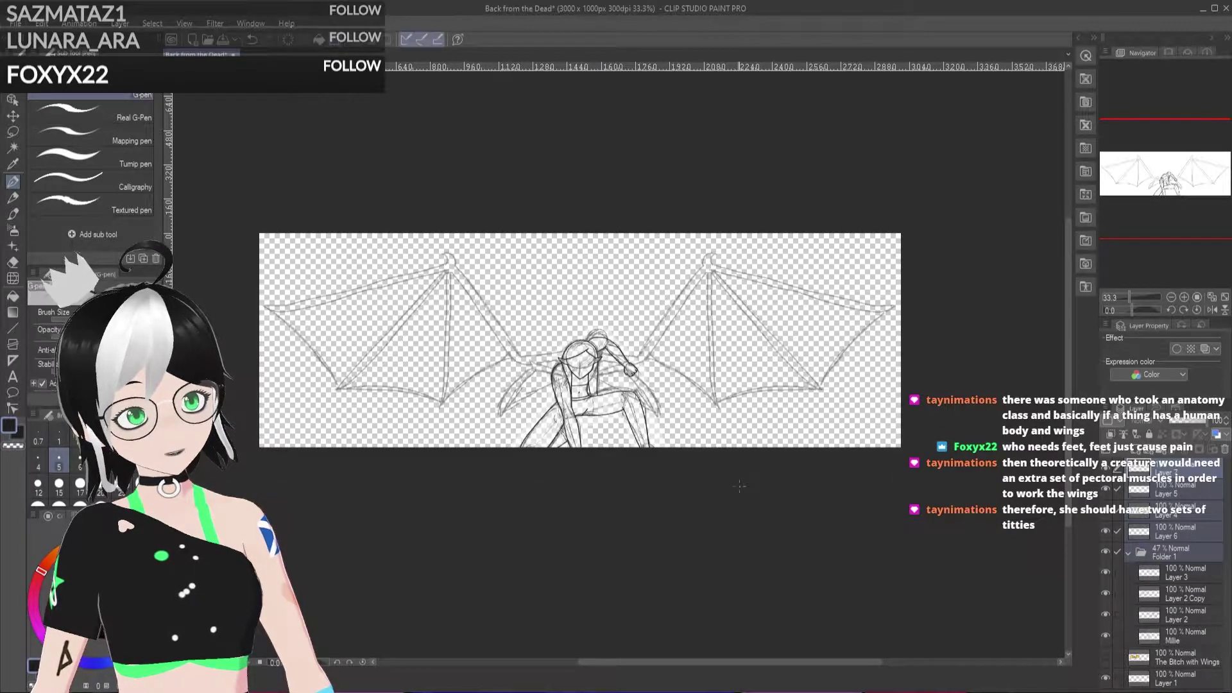
Step: Hide the sketch folder Folder 1 briefly to check the inked lines alone, and show it again
click(1105, 552)
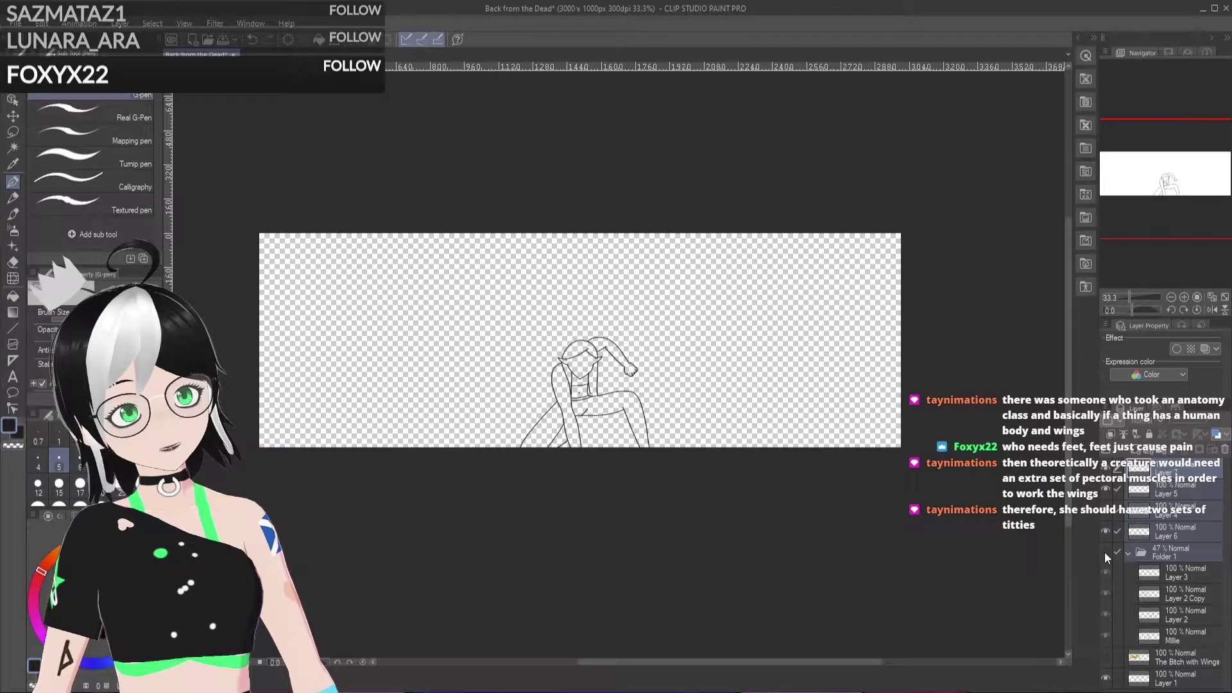
click(1104, 552)
scroll(581, 352, up, 3)
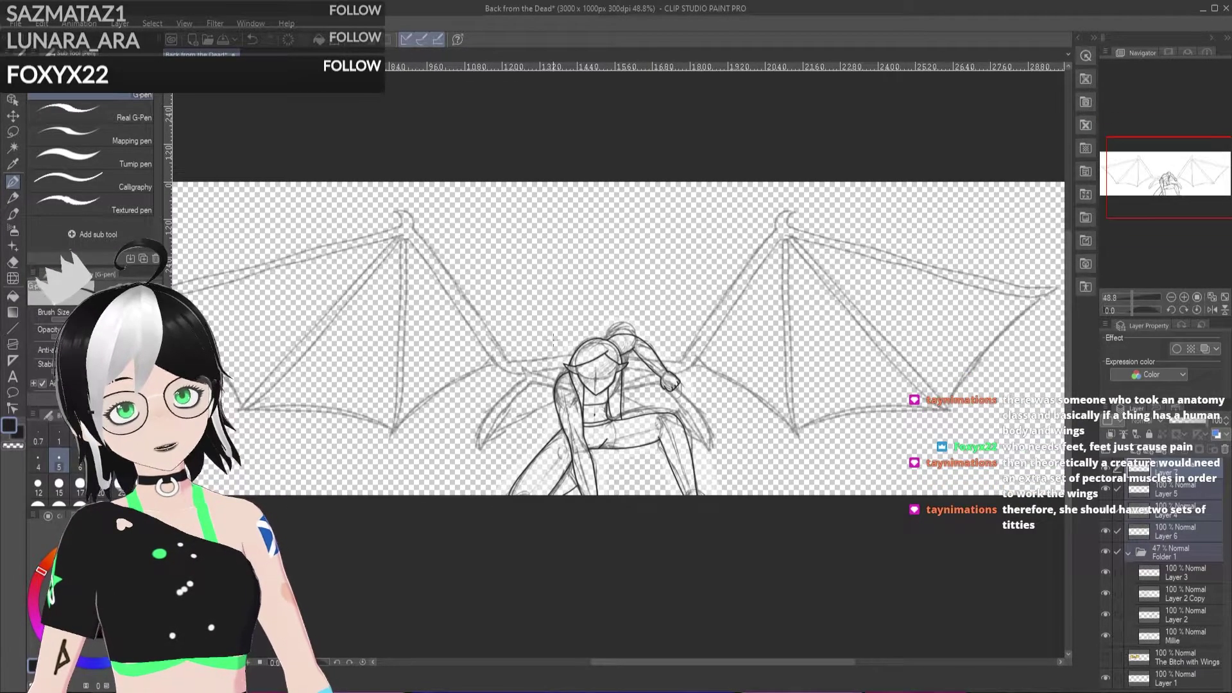
scroll(581, 341, up, 3)
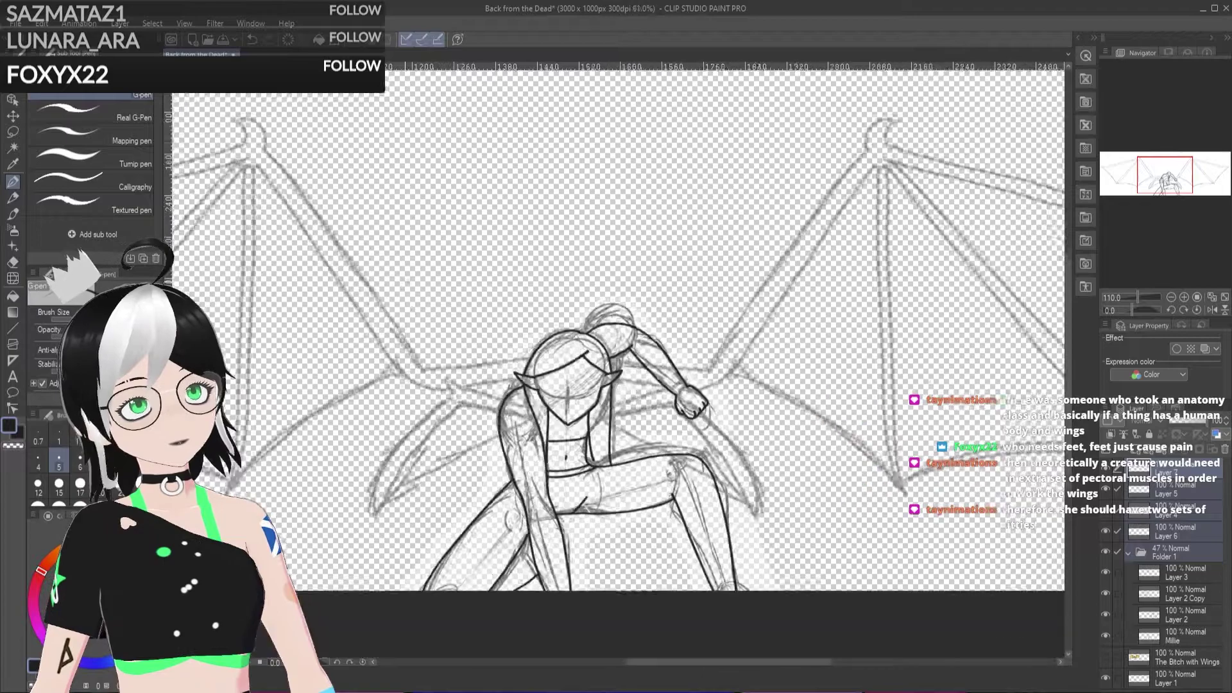
scroll(397, 270, down, 1)
Step: On Layer 6, ink both edges of the small lower wing's bone from the torso, behind the raised fist, down to its pointed tip
click(1151, 530)
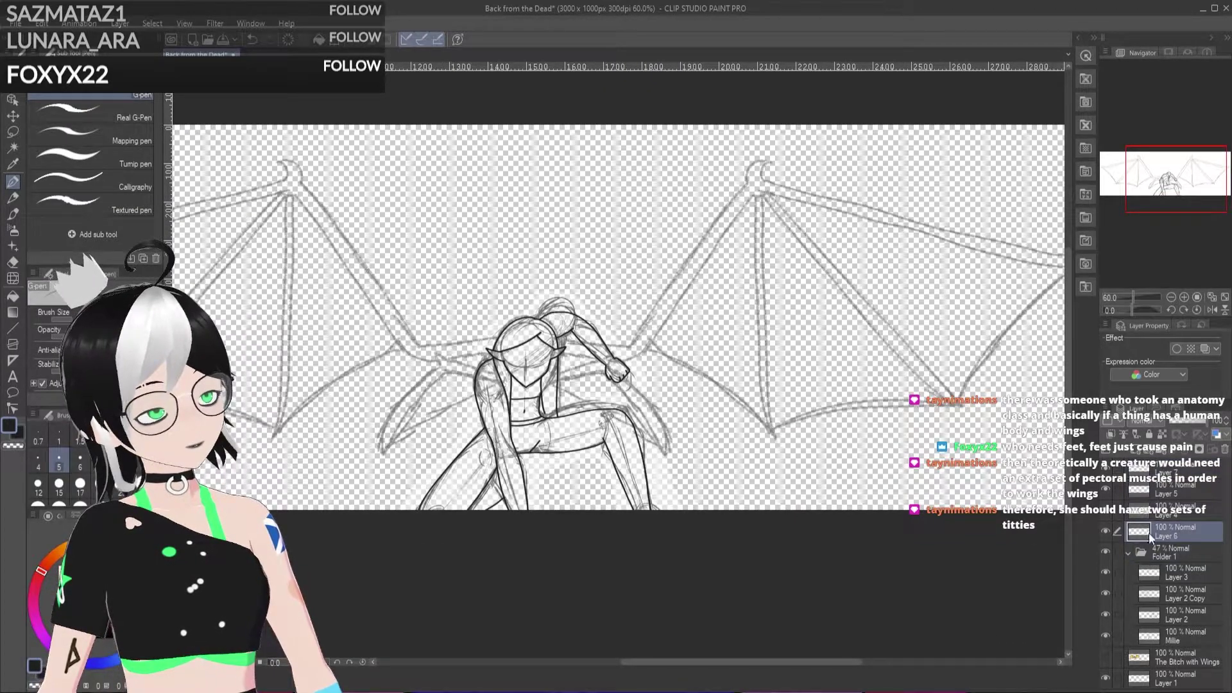
scroll(612, 395, up, 1)
scroll(453, 338, up, 4)
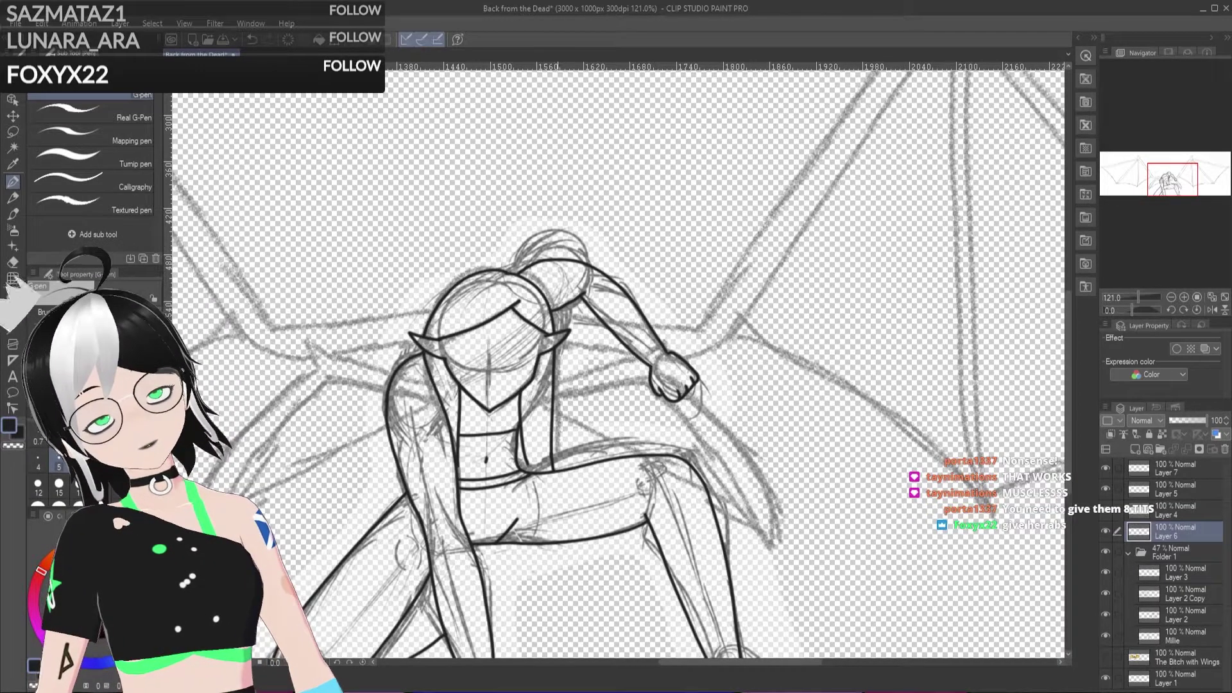
drag(545, 389, 679, 328)
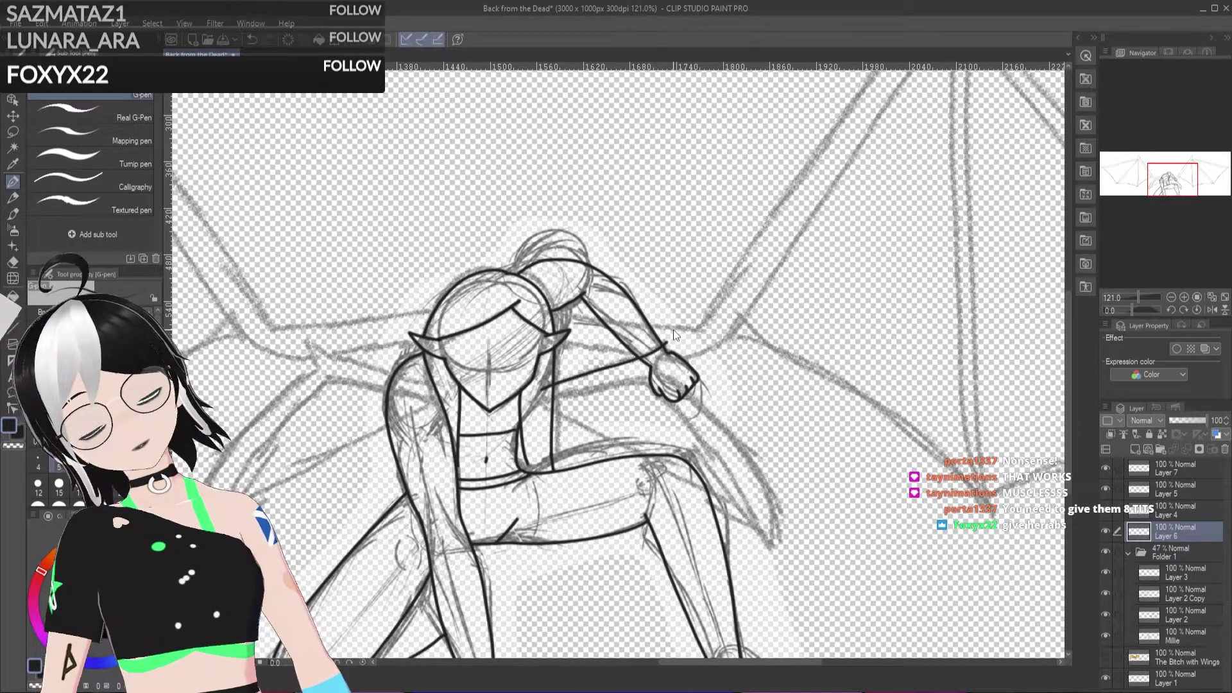
key(ctrl+z)
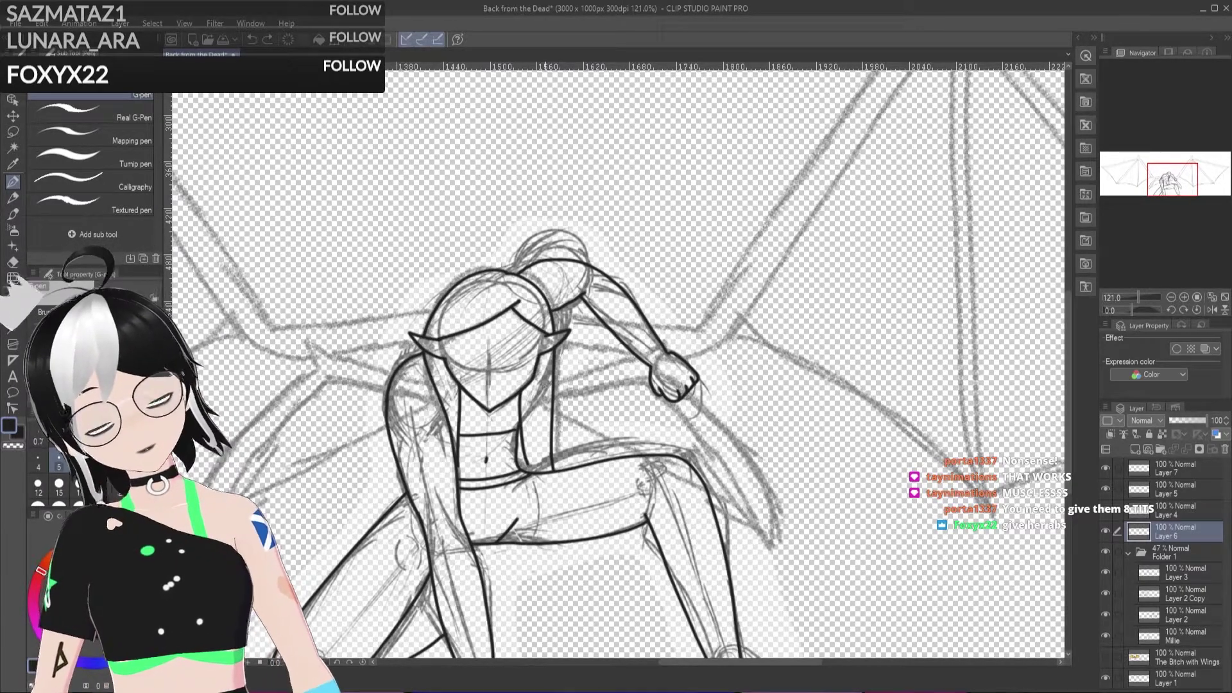
drag(547, 387, 668, 339)
key(ctrl+z)
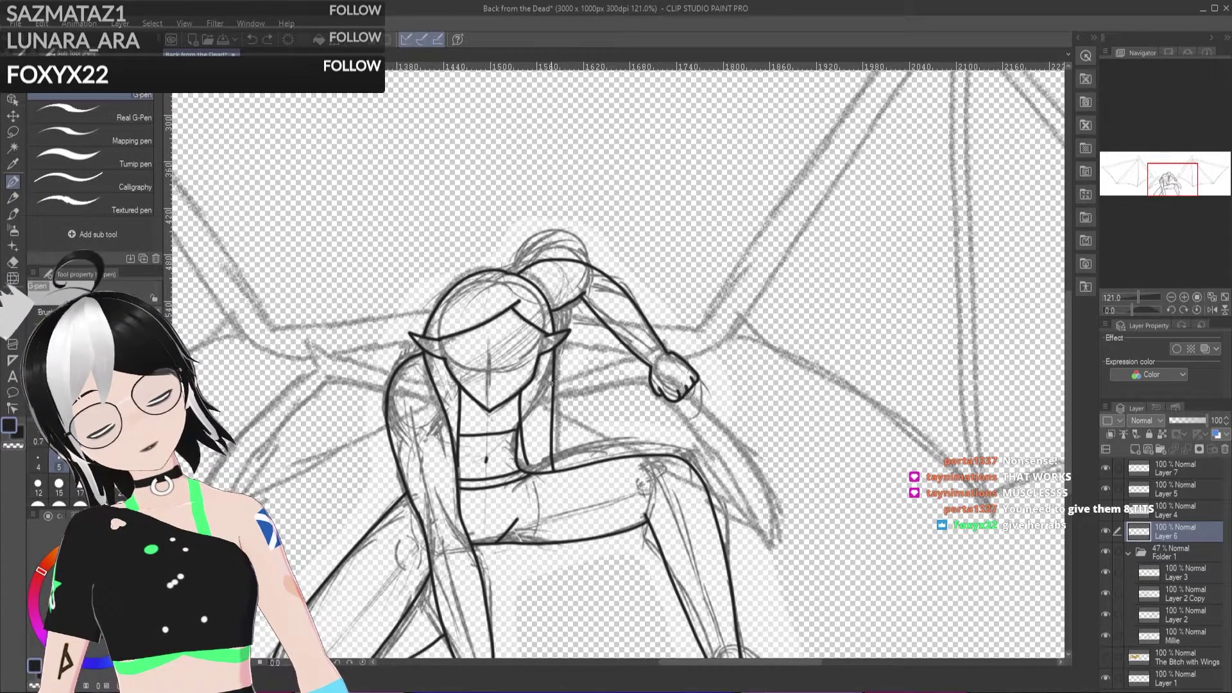
mouse_move(552, 383)
mouse_down()
mouse_move(665, 342)
mouse_move(719, 418)
mouse_up()
key(ctrl+z)
mouse_move(666, 342)
mouse_down()
mouse_move(683, 388)
mouse_move(773, 486)
mouse_move(777, 553)
mouse_up()
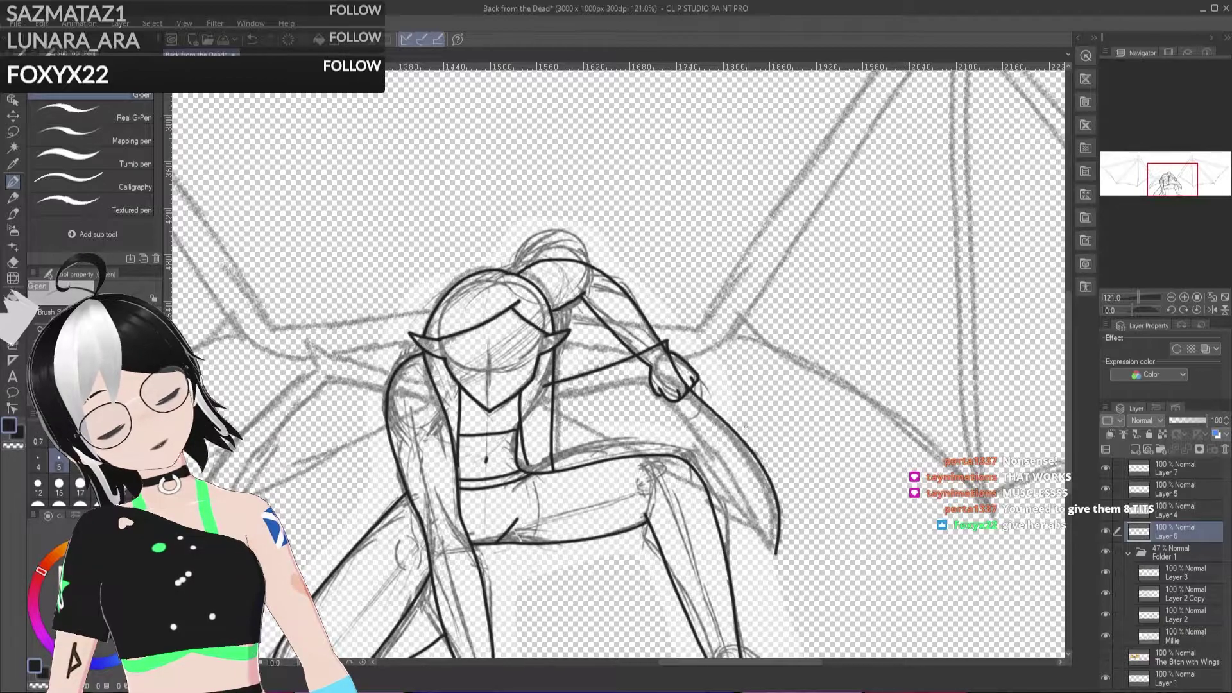
mouse_move(548, 398)
mouse_down()
mouse_move(649, 363)
mouse_move(767, 504)
mouse_up()
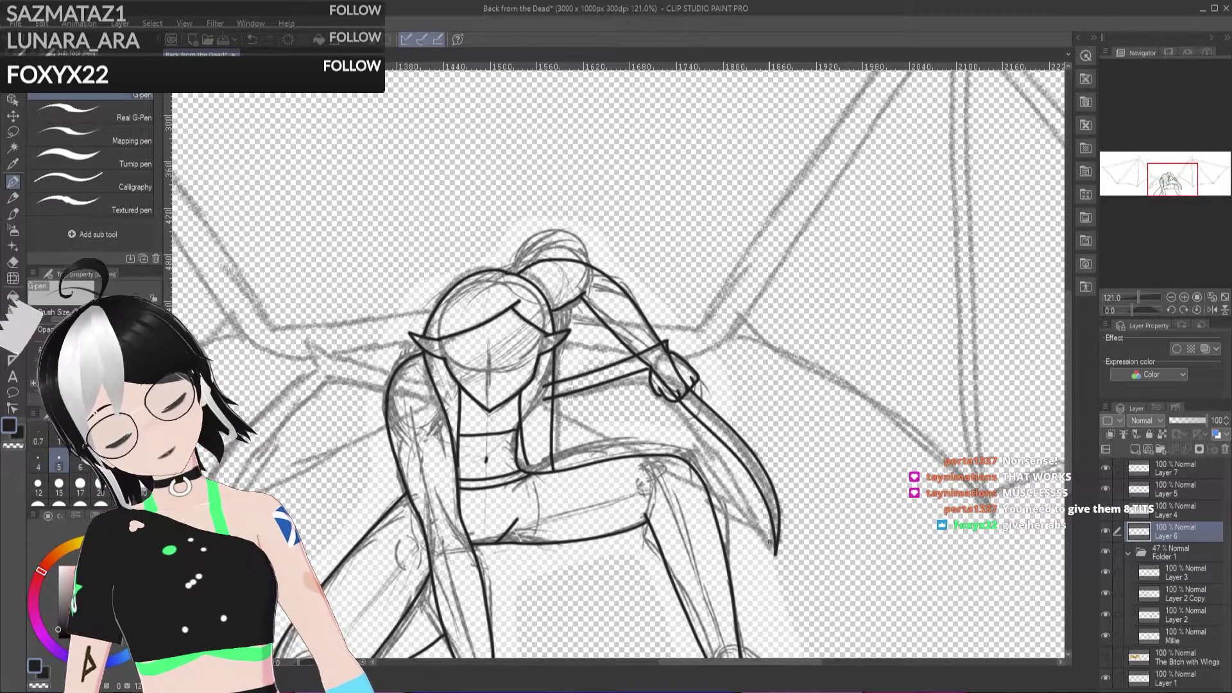
Step: Ink the small wing's lower membrane edge from its tip back to the torso, keeping the wing lines clear of the fist and torso
scroll(485, 398, up, 2)
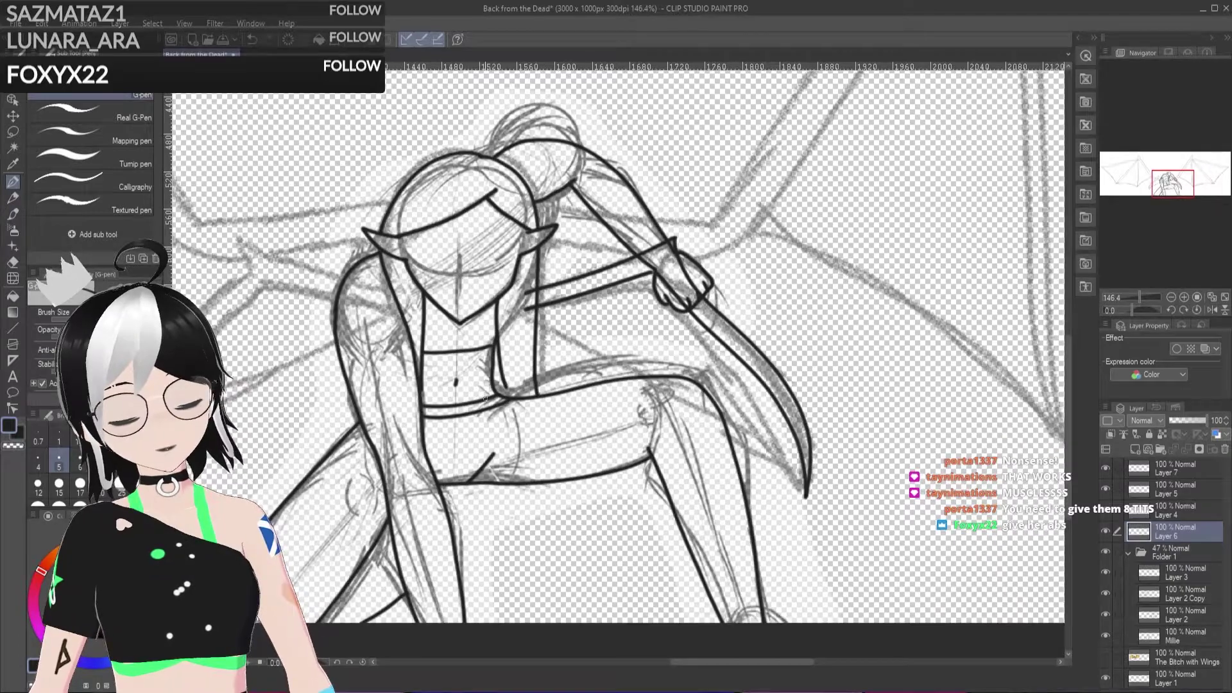
scroll(485, 399, up, 1)
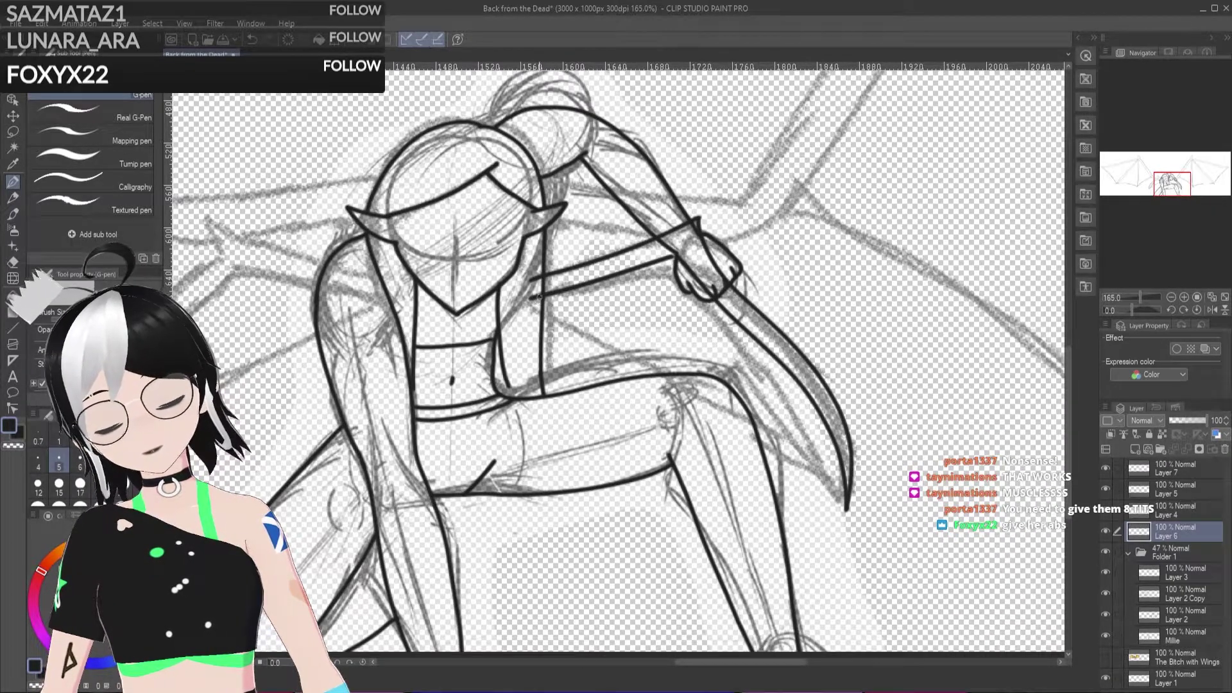
mouse_move(521, 307)
mouse_down()
mouse_move(705, 382)
mouse_move(846, 505)
mouse_move(731, 380)
mouse_move(523, 304)
mouse_up()
key(ctrl+z)
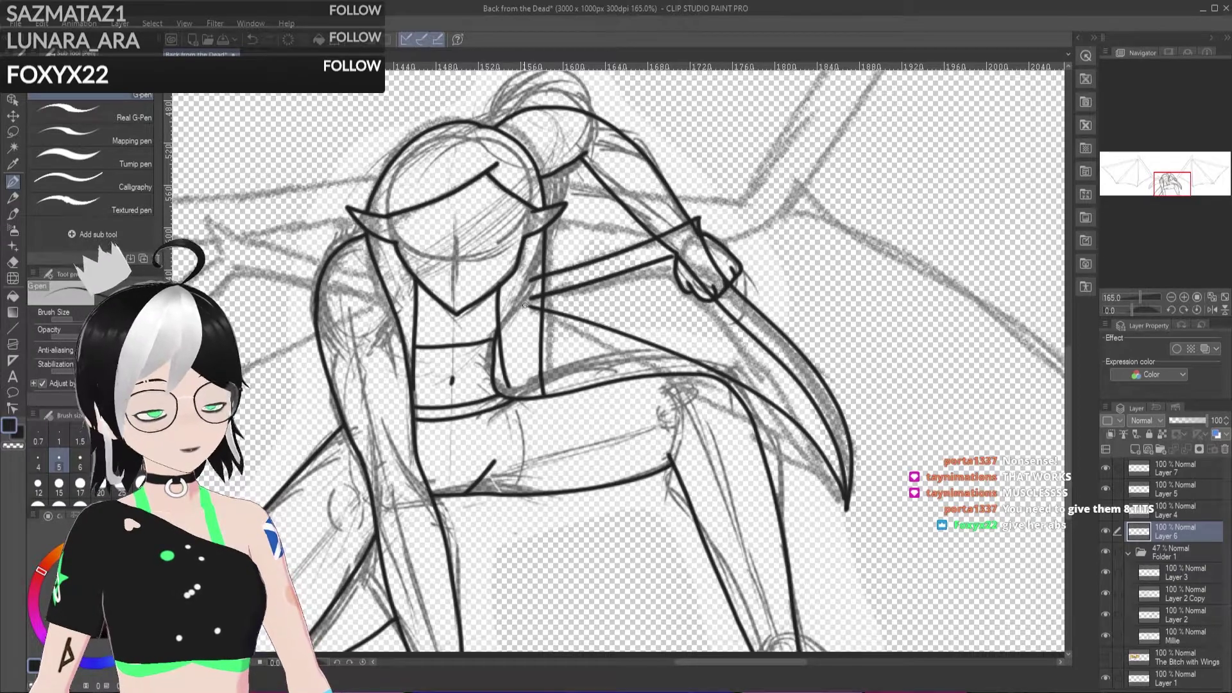
key(ctrl+z)
mouse_move(846, 502)
mouse_down()
mouse_move(824, 453)
mouse_move(747, 384)
mouse_move(649, 338)
mouse_move(521, 314)
mouse_up()
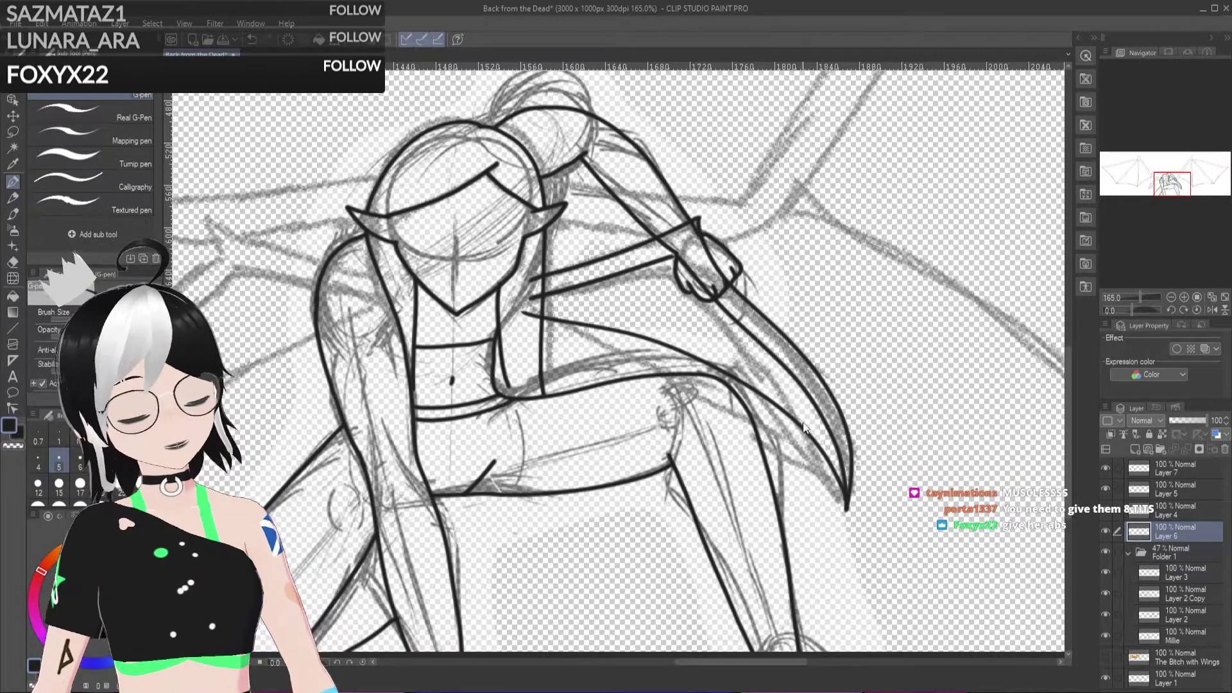
key(ctrl+z)
mouse_move(845, 502)
mouse_down()
mouse_move(811, 431)
mouse_move(703, 343)
mouse_move(519, 314)
mouse_move(736, 395)
mouse_move(842, 488)
mouse_up()
key(ctrl+z)
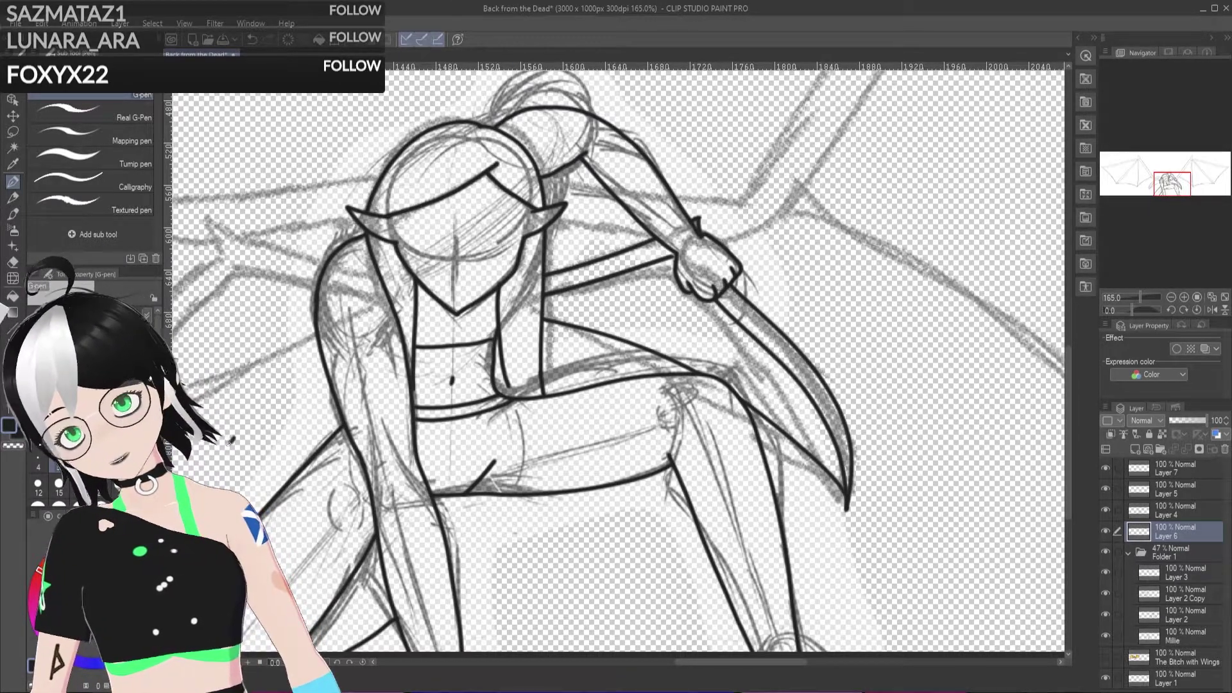
Step: Handwrite an "abs" note with an arrow beside the torso and the character's name with an upward arrow beneath the bent thigh
drag(278, 411, 301, 403)
drag(293, 394, 296, 411)
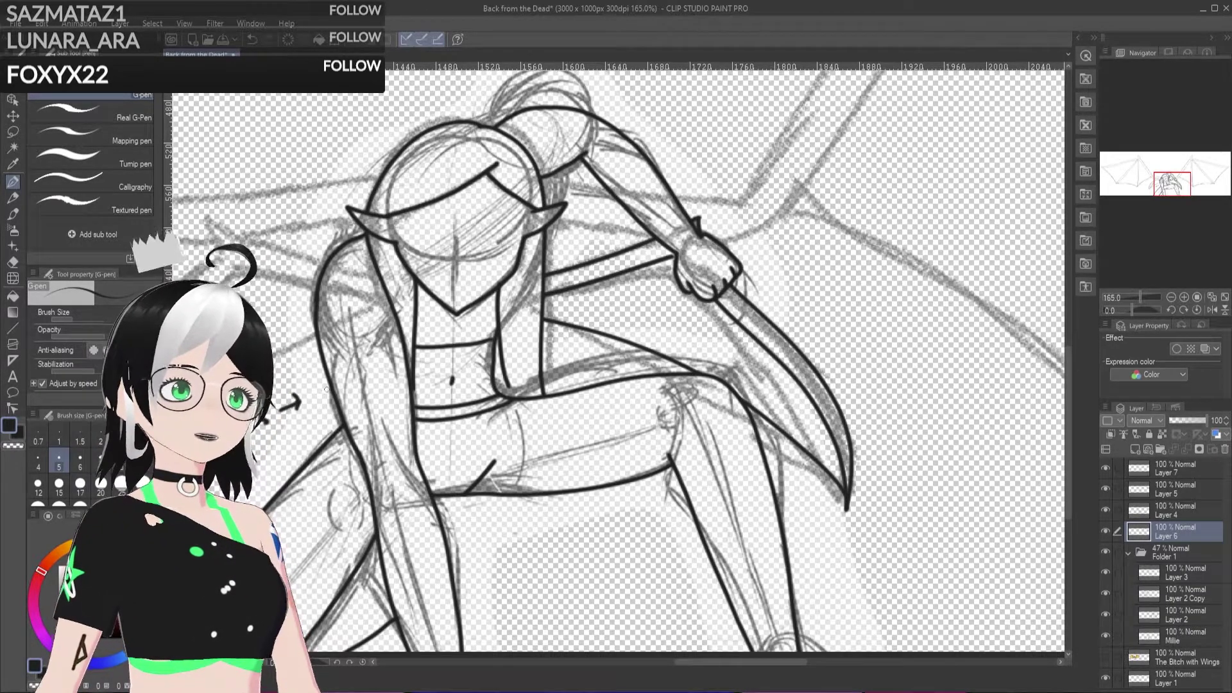
mouse_move(521, 600)
mouse_down()
mouse_move(530, 566)
mouse_move(558, 600)
mouse_up()
drag(563, 581, 570, 600)
mouse_move(582, 557)
mouse_down()
mouse_move(578, 597)
mouse_move(614, 587)
mouse_up()
drag(627, 583, 623, 527)
drag(642, 531, 612, 536)
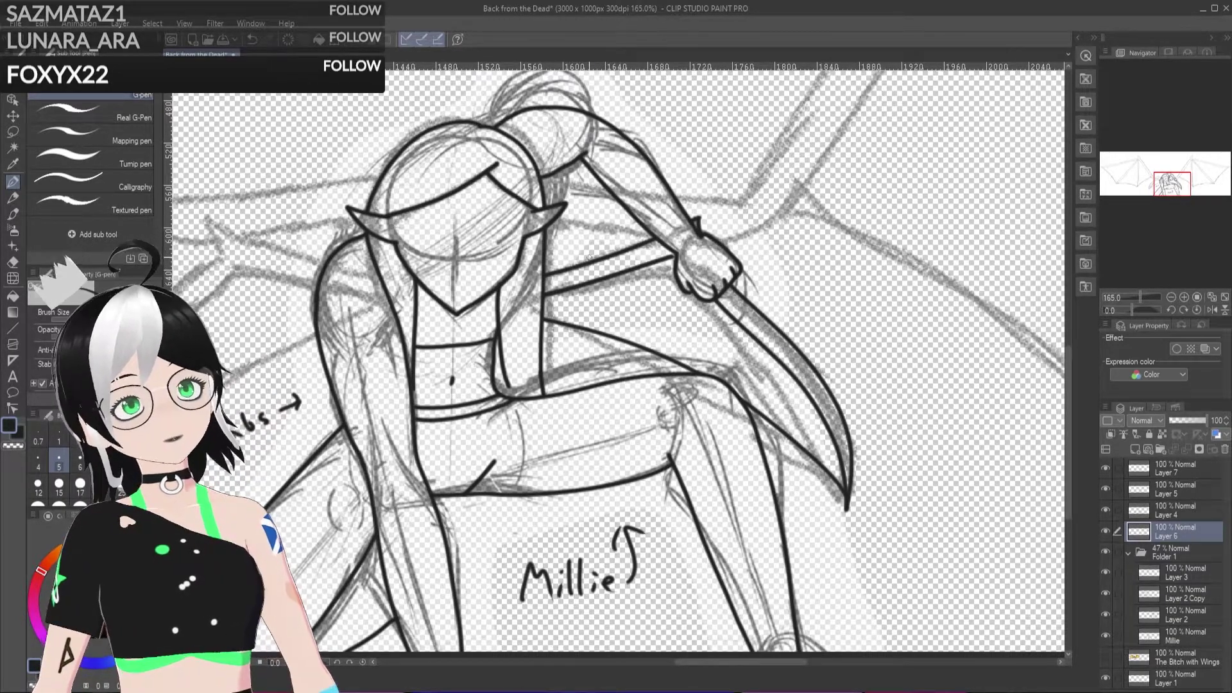
Step: Add a new layer and place it between Layer 6 and Folder 1
scroll(783, 351, down, 3)
scroll(643, 124, up, 3)
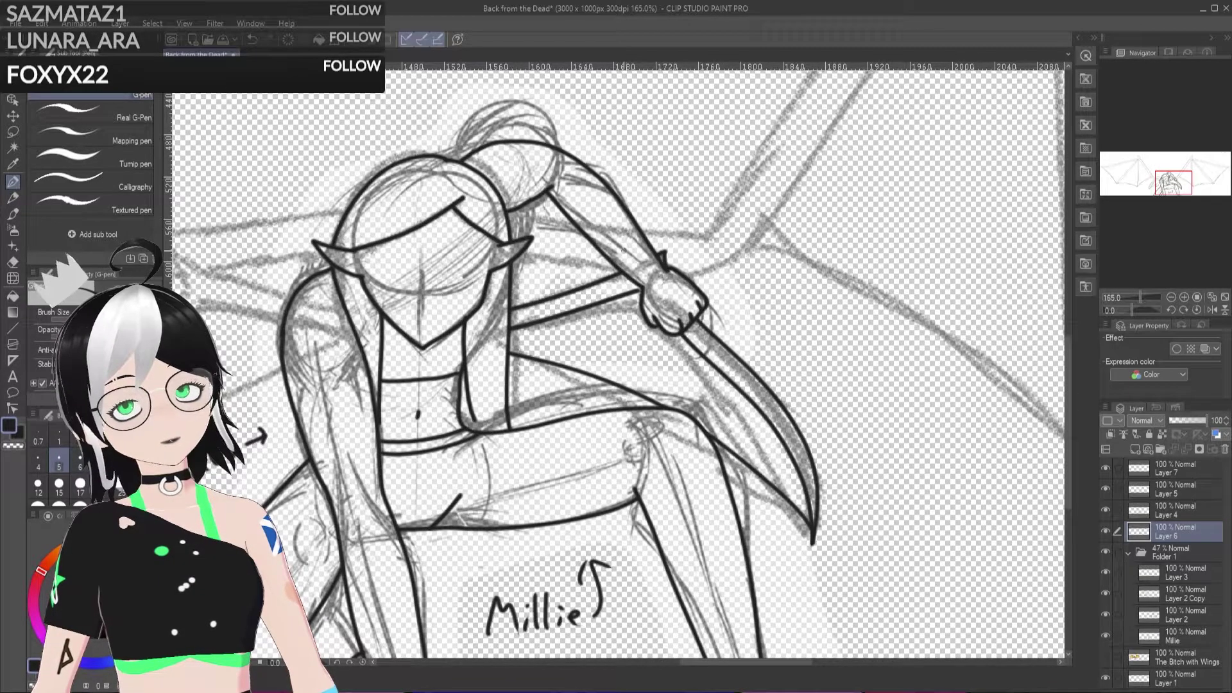
drag(746, 660, 773, 660)
drag(1065, 414, 1067, 384)
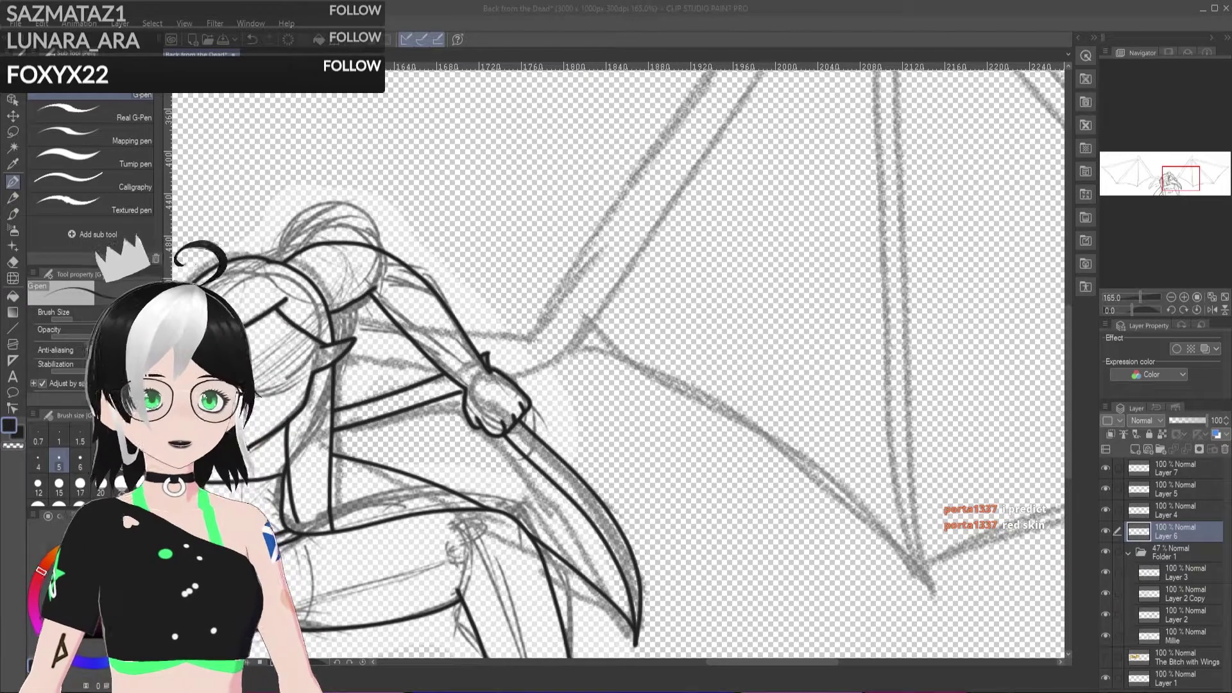
key(alt+Tab)
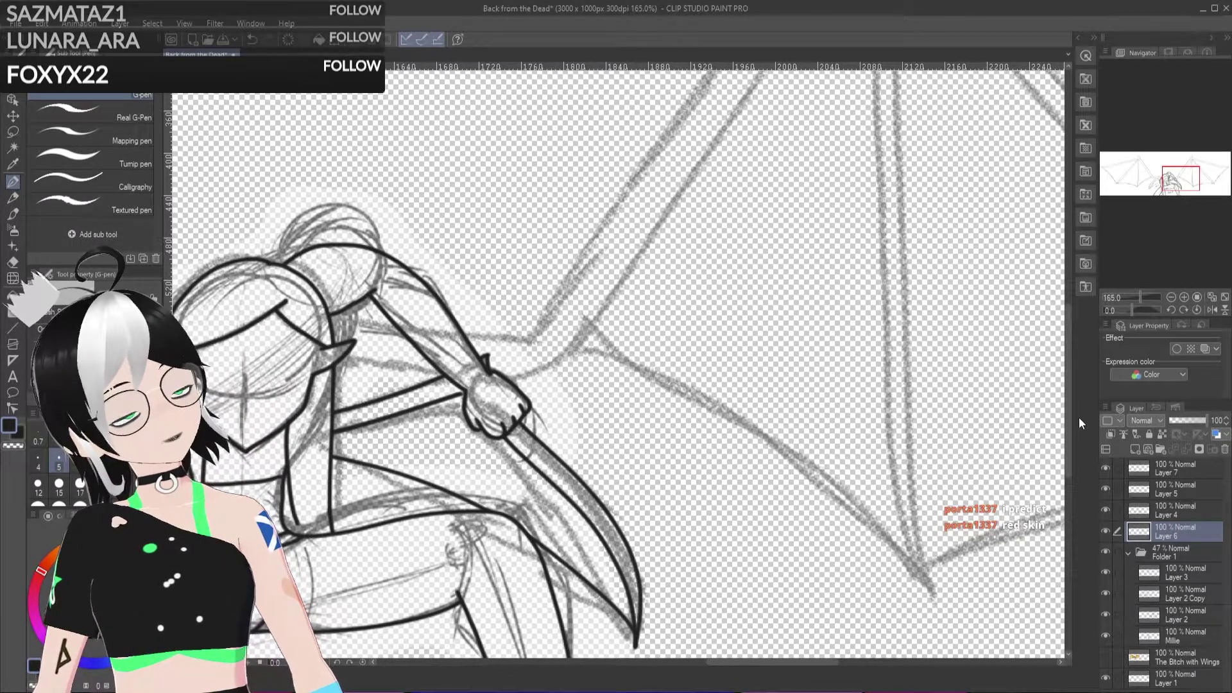
drag(1069, 449, 1068, 429)
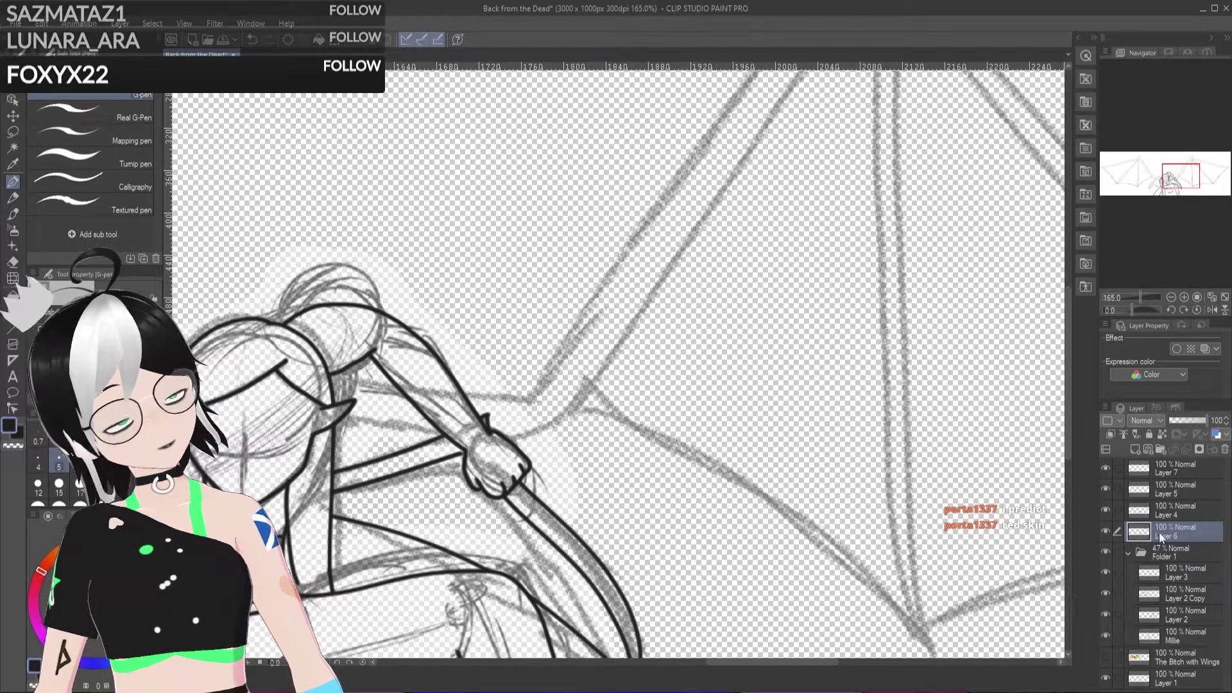
click(1134, 449)
drag(1179, 560, 1185, 556)
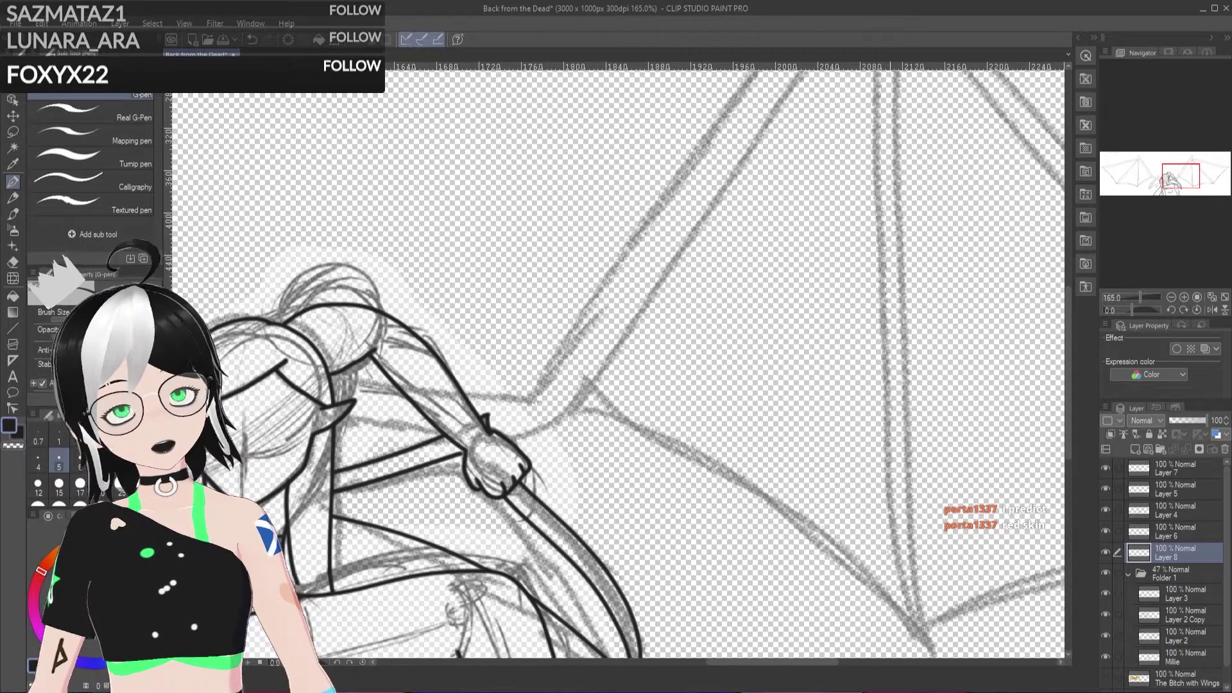
key(ctrl+minus)
scroll(619, 363, down, 2)
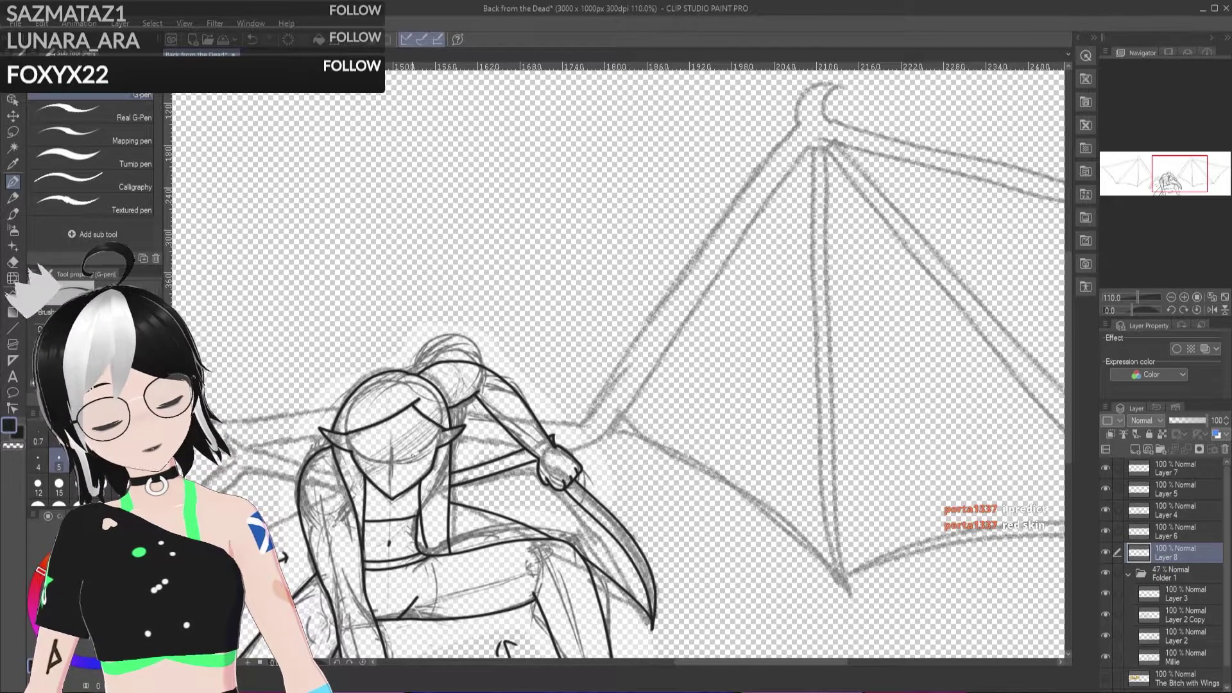
mouse_move(408, 457)
mouse_down()
mouse_move(568, 424)
mouse_move(617, 375)
mouse_move(706, 229)
mouse_up()
key(ctrl+z)
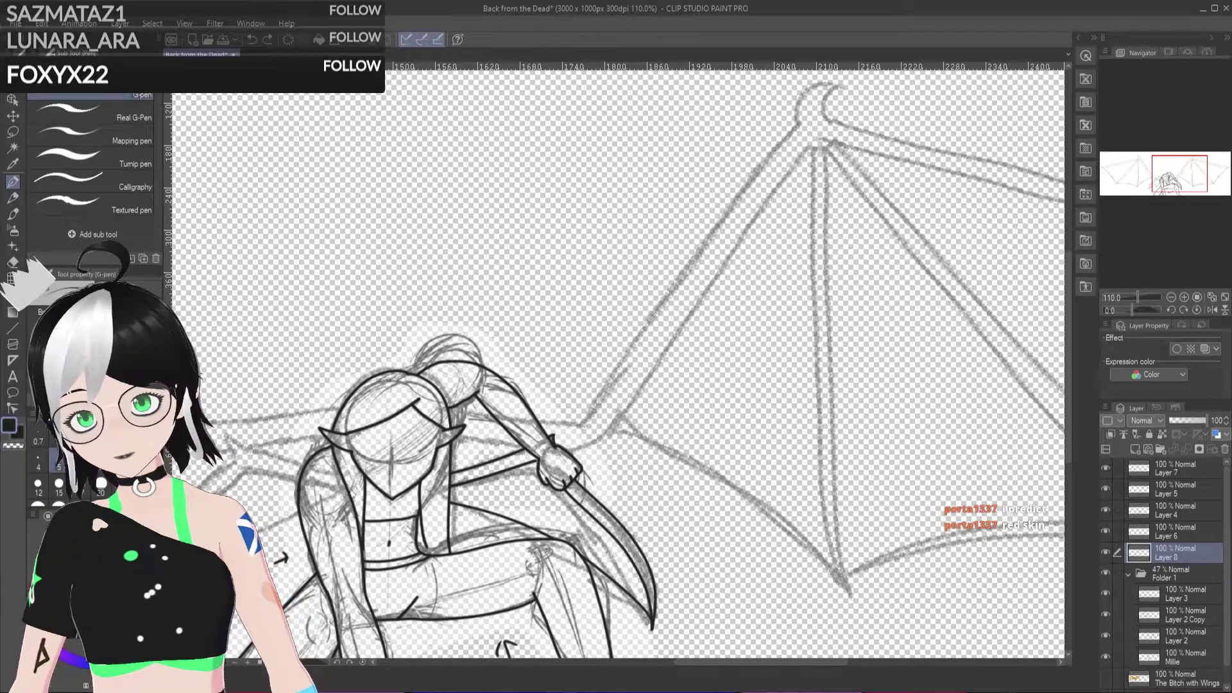
mouse_move(411, 432)
mouse_down()
mouse_move(582, 415)
mouse_move(718, 216)
mouse_up()
mouse_move(749, 174)
mouse_down()
mouse_move(801, 121)
mouse_move(812, 85)
mouse_move(843, 83)
mouse_move(824, 105)
mouse_move(834, 124)
mouse_move(1065, 184)
mouse_up()
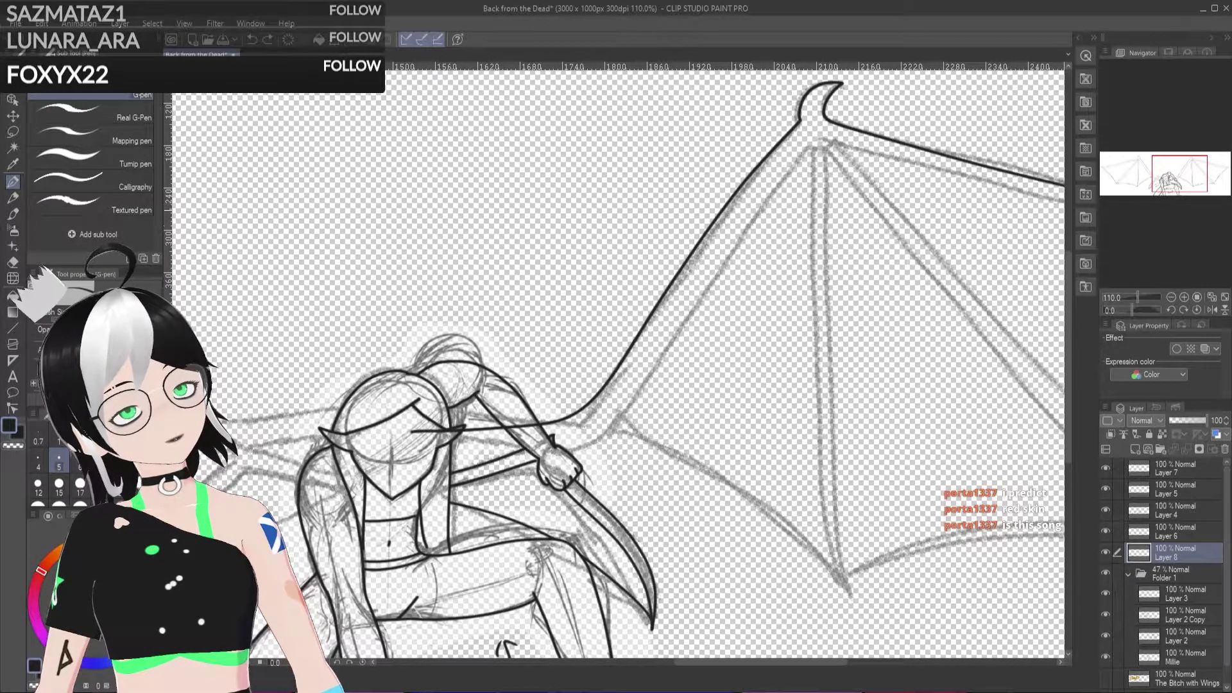
key(ctrl+minus)
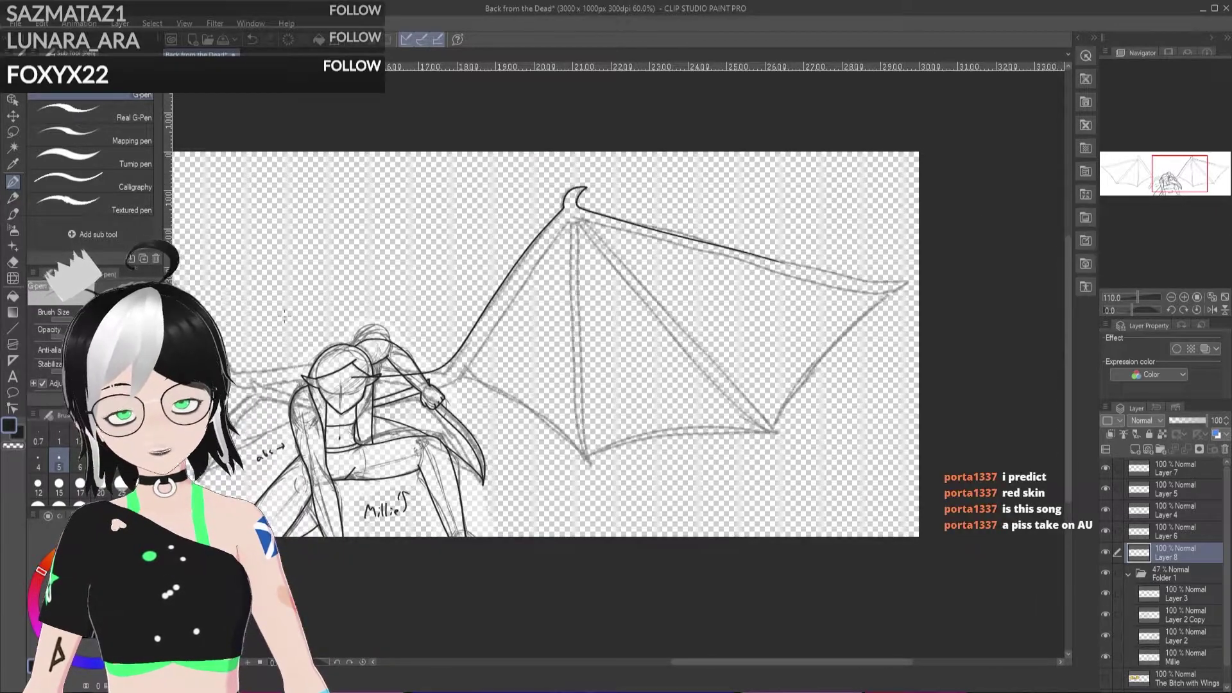
scroll(871, 357, up, 3)
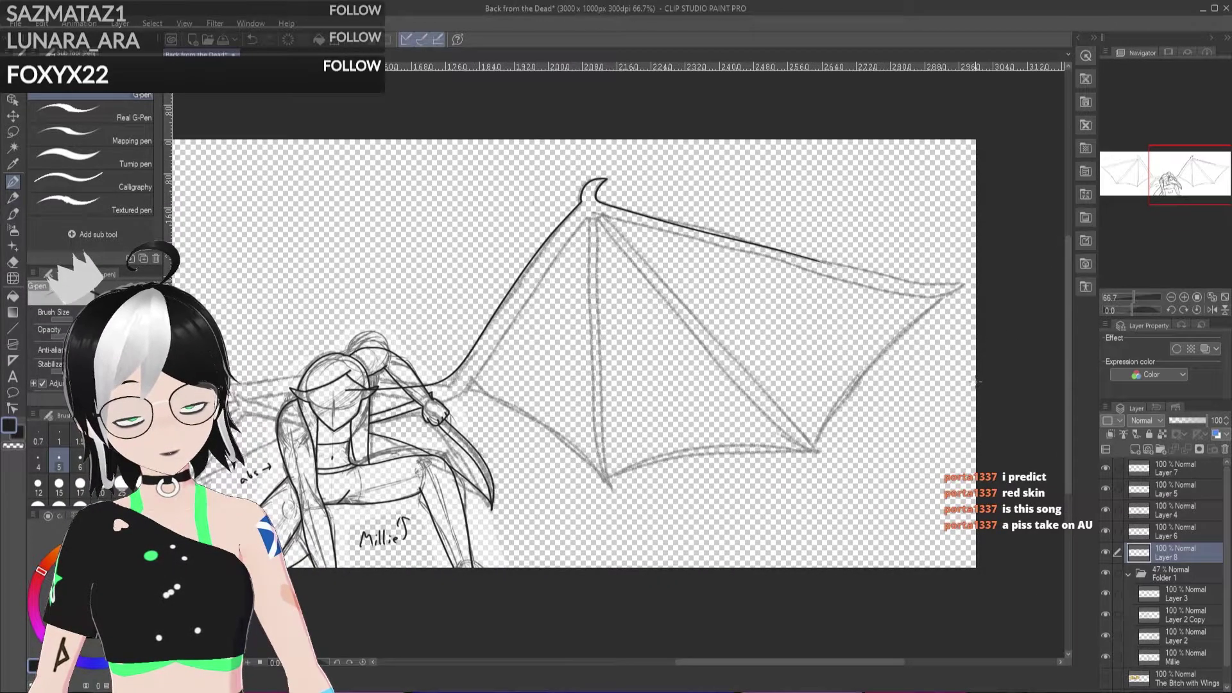
scroll(597, 324, up, 1)
key(ctrl+z)
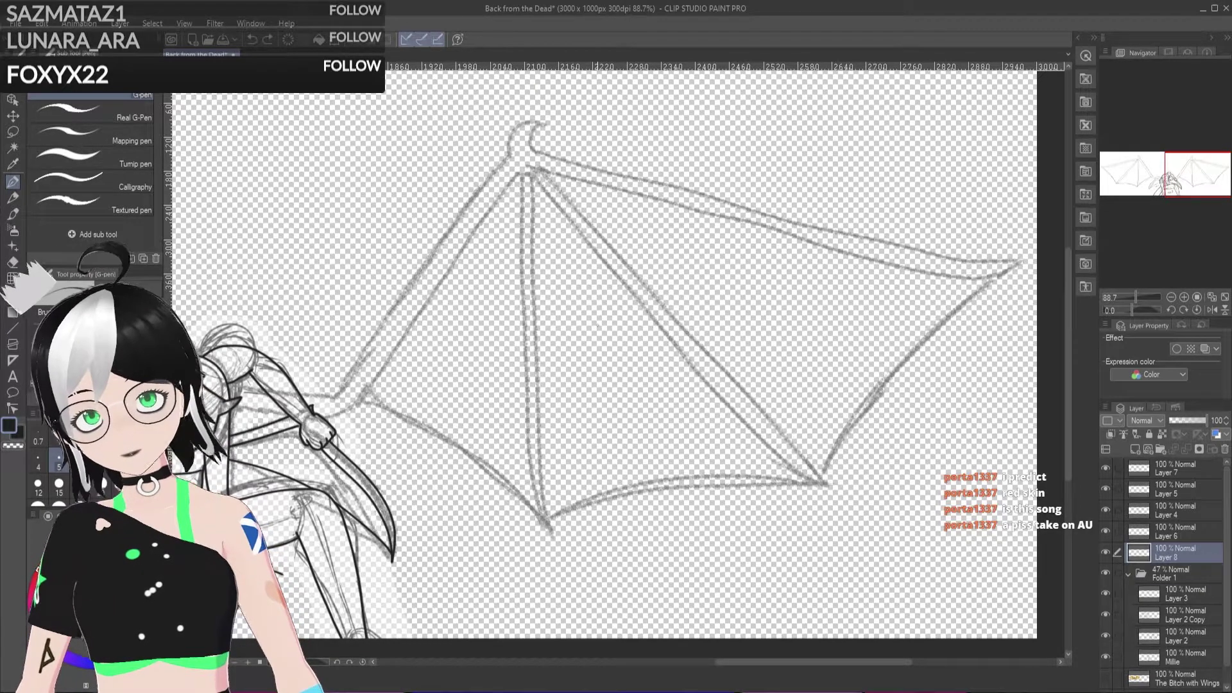
Step: On Layer 8, ink the large wing's outer edge from the torso up around the hooked claw and out to the wing tip
drag(234, 411, 338, 383)
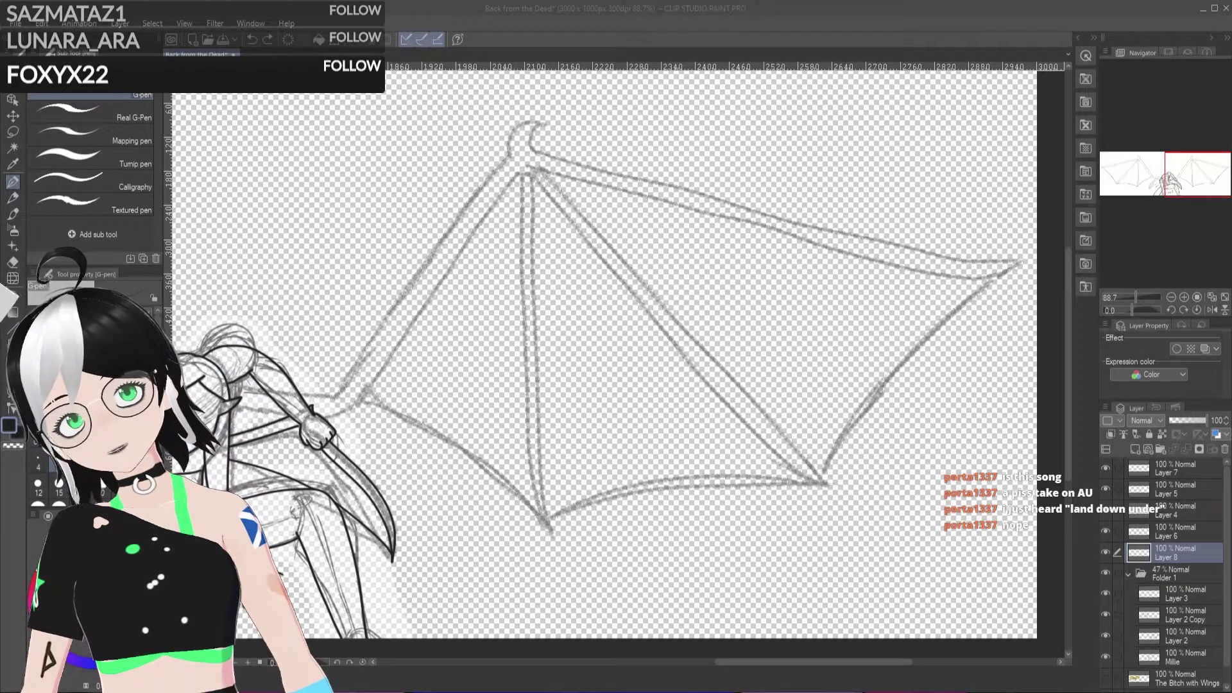
mouse_move(277, 408)
mouse_down()
mouse_move(356, 367)
mouse_move(501, 160)
mouse_up()
key(ctrl+z)
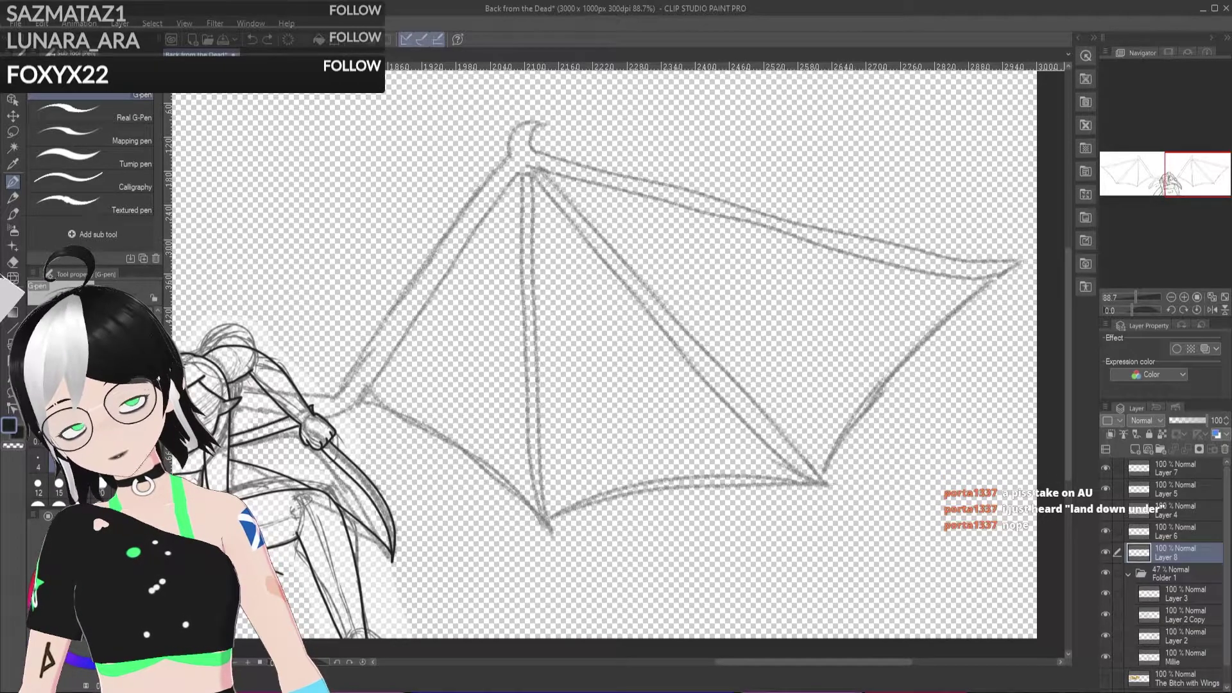
key(ctrl+z)
drag(353, 372, 488, 189)
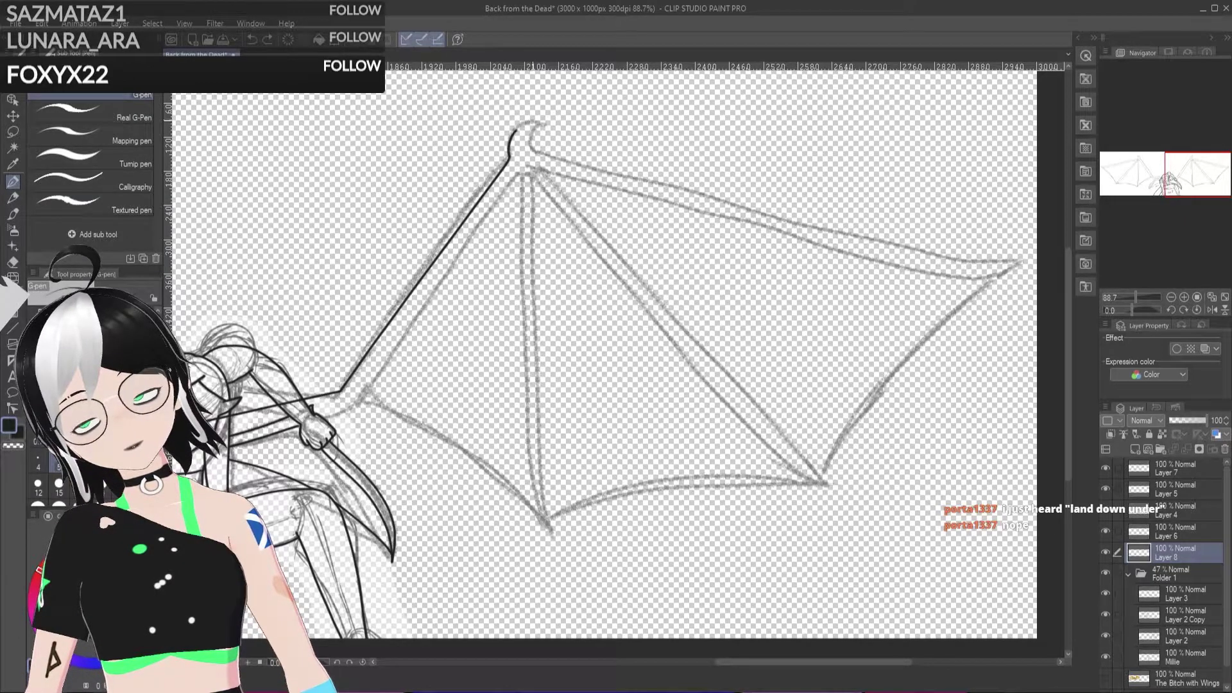
drag(534, 153, 1017, 288)
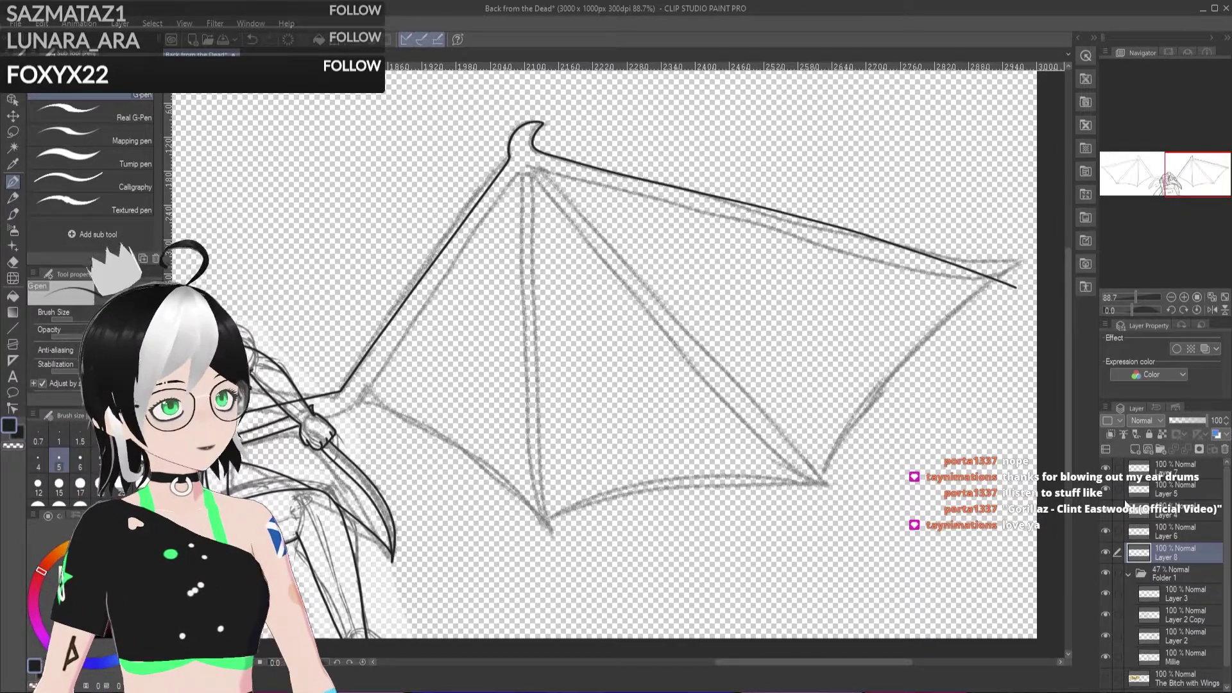
Step: Add a new layer above Layer 8 and ink a separate upturned curve for the end of the wing's top edge
key(ctrl+shift+n)
scroll(968, 235, up, 3)
scroll(861, 296, up, 2)
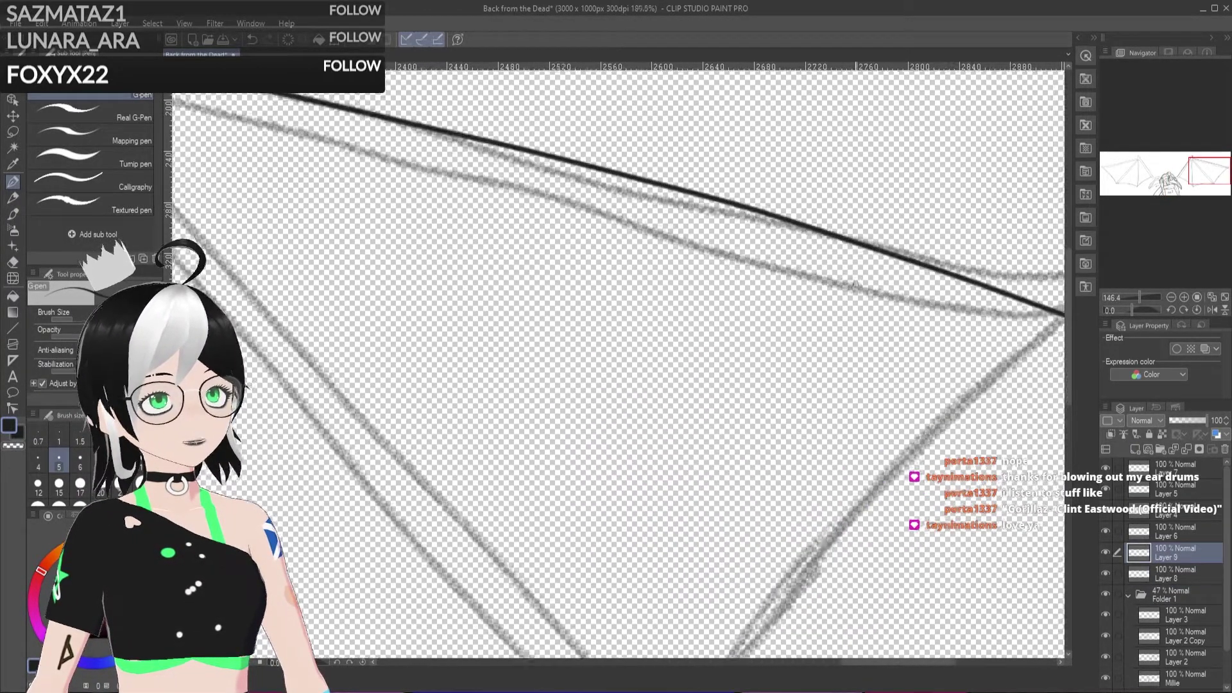
drag(834, 664, 876, 663)
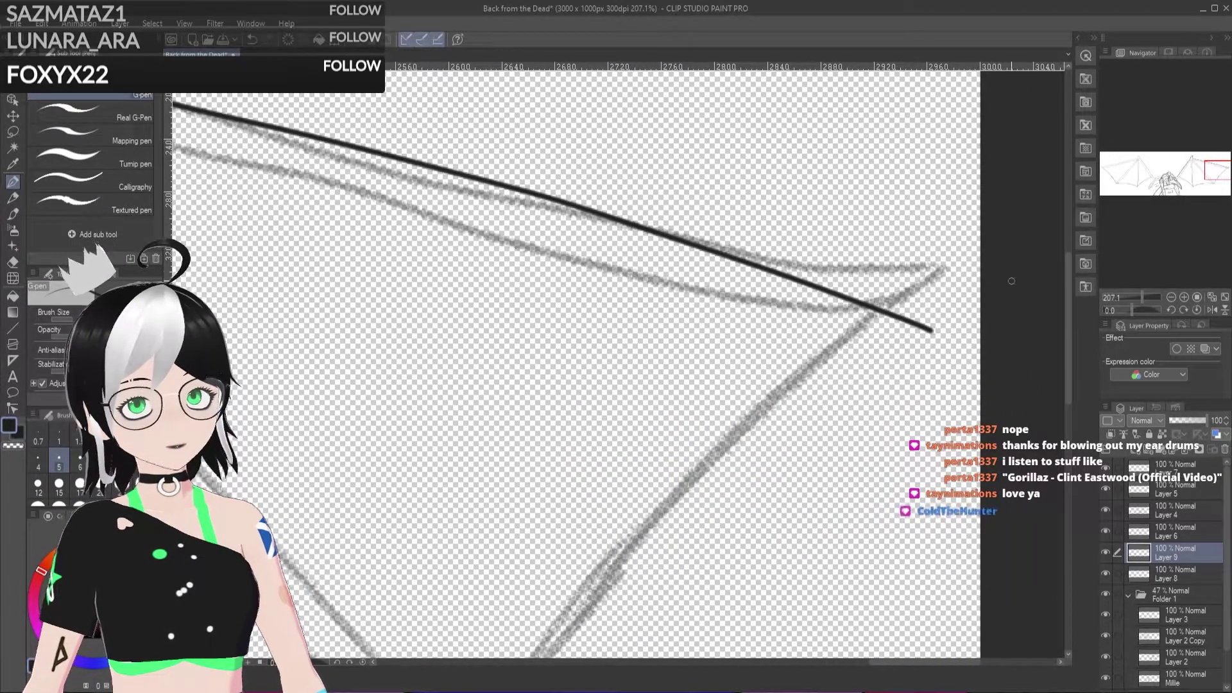
drag(1060, 314, 1060, 250)
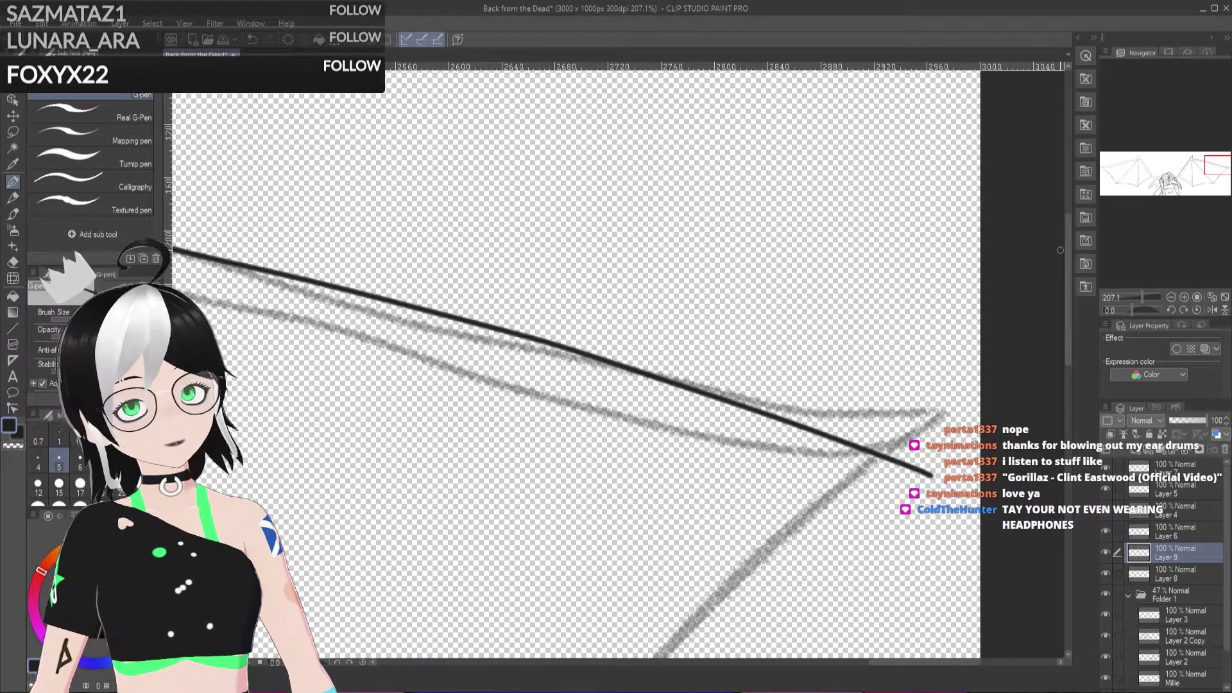
mouse_move(952, 398)
mouse_down()
mouse_move(640, 395)
mouse_move(547, 376)
mouse_up()
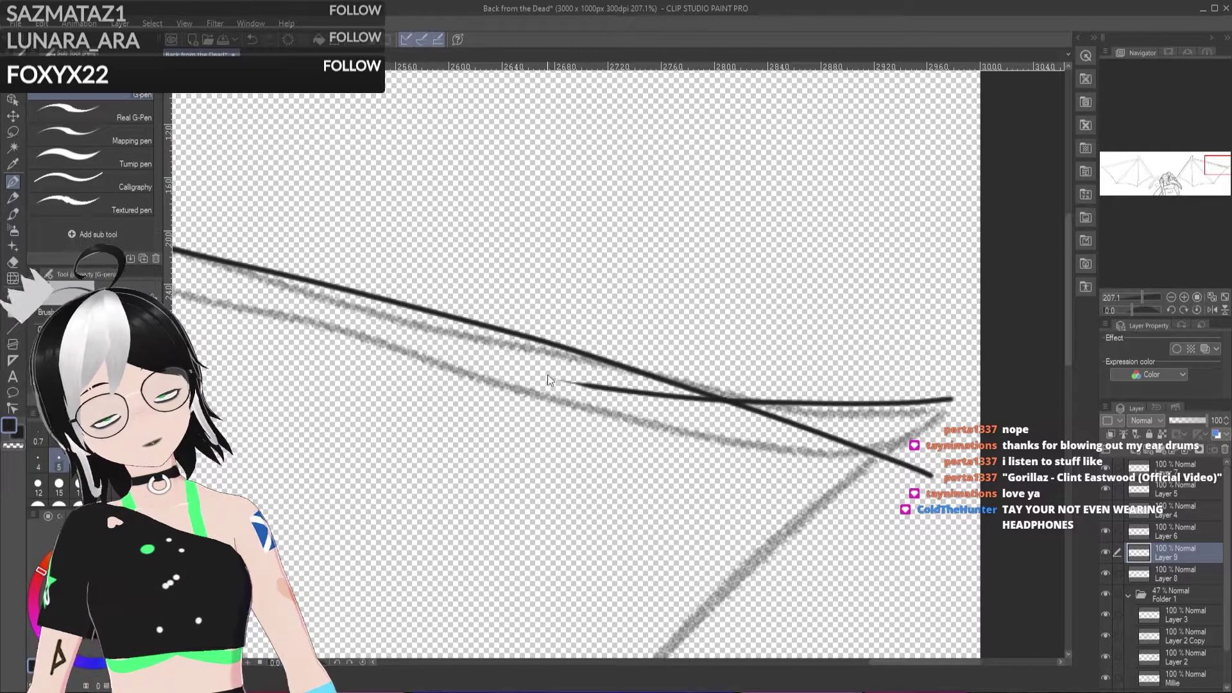
key(ctrl+z)
mouse_move(953, 367)
mouse_down()
mouse_move(870, 383)
mouse_move(729, 377)
mouse_move(564, 347)
mouse_up()
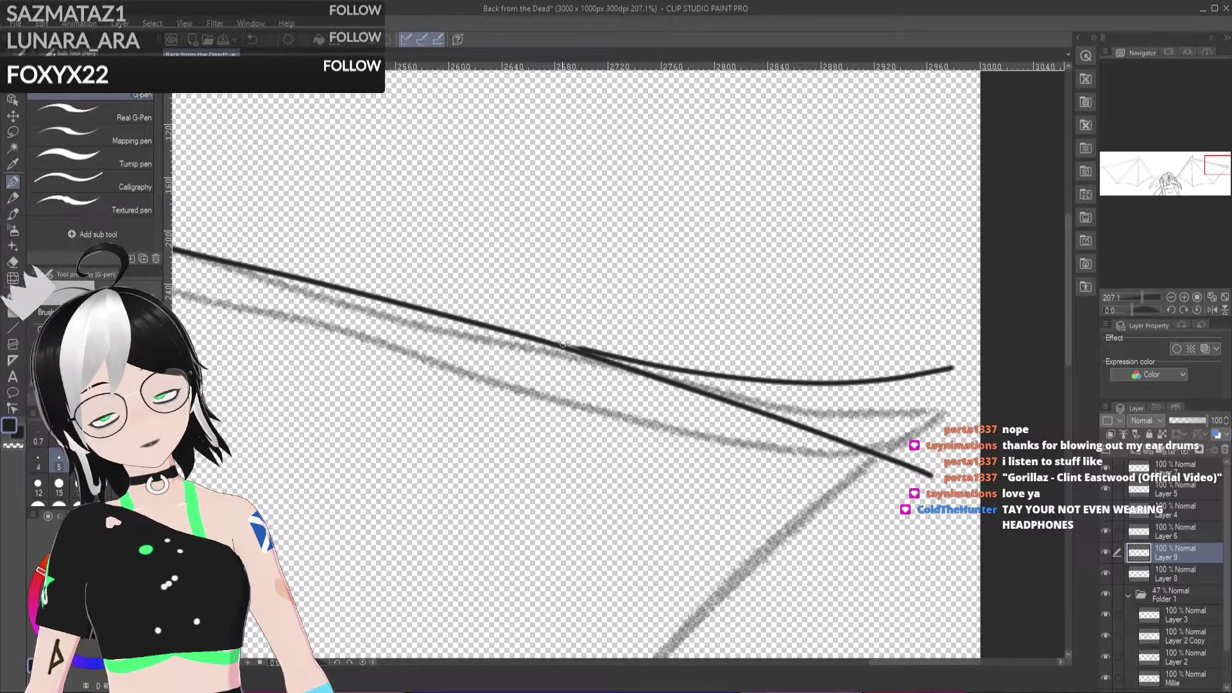
Step: Move and rotate the curved stroke so it flows out of the wing's top edge and ends at the sketched tip
click(13, 115)
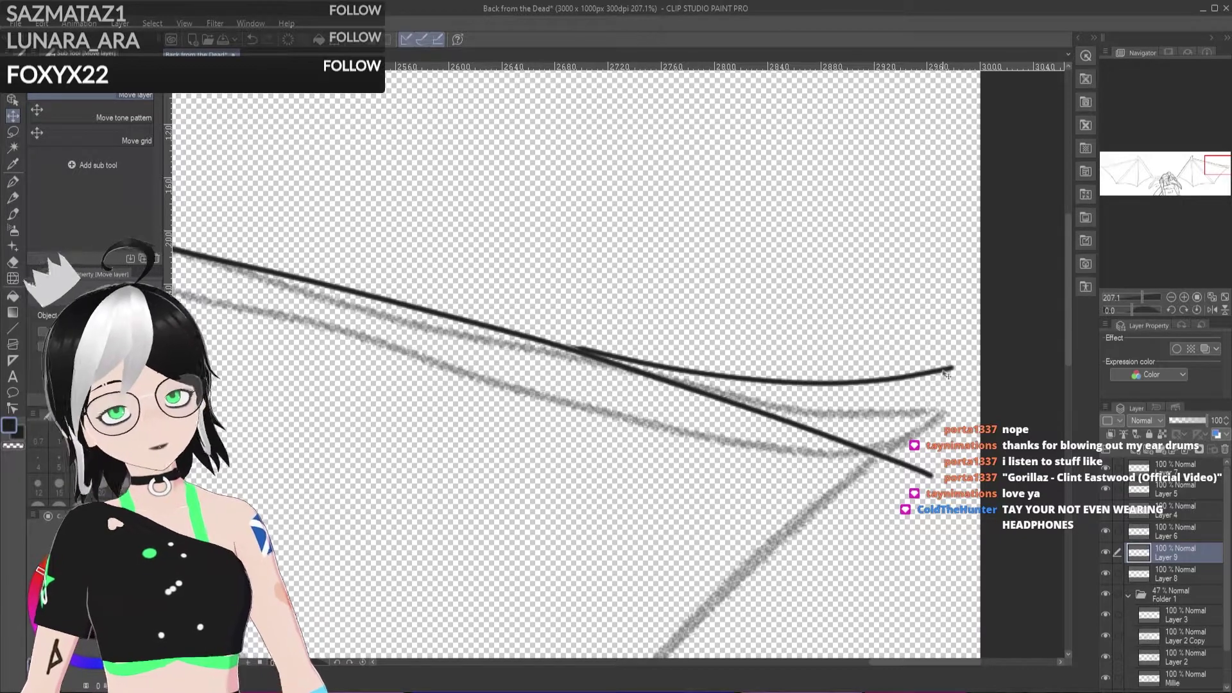
mouse_move(947, 375)
mouse_down()
mouse_move(934, 410)
mouse_move(931, 385)
mouse_up()
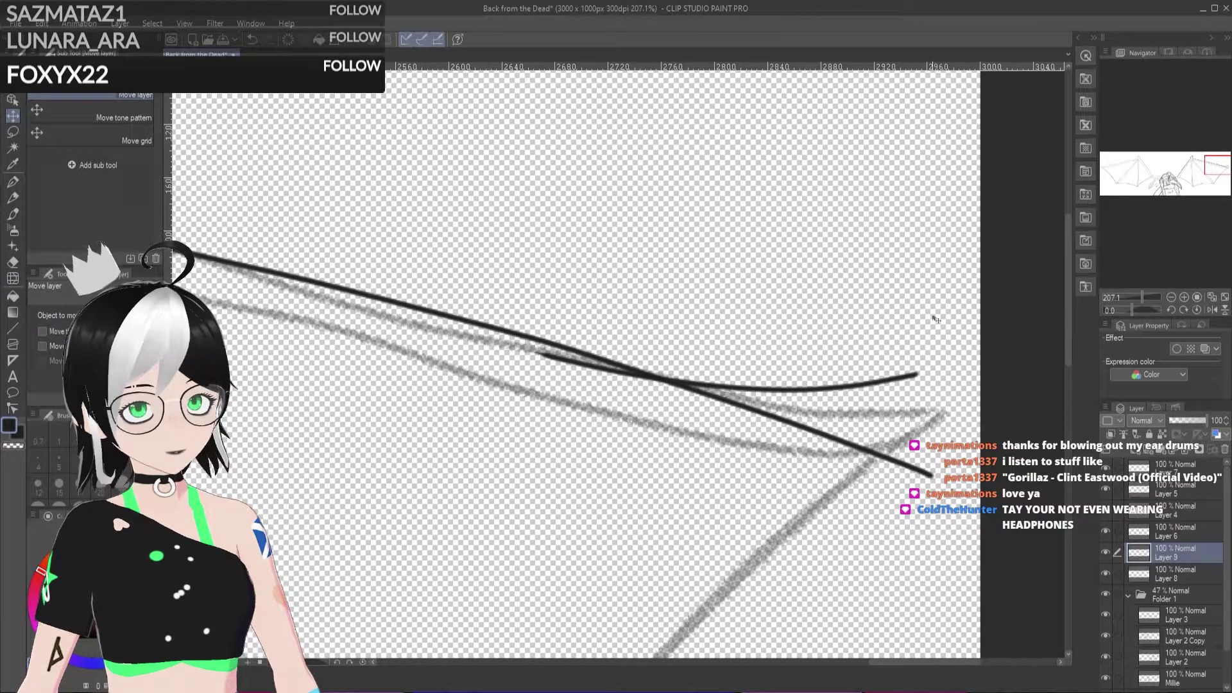
key(ctrl+t)
mouse_move(957, 326)
mouse_down()
mouse_move(943, 375)
mouse_move(869, 410)
mouse_move(902, 416)
mouse_up()
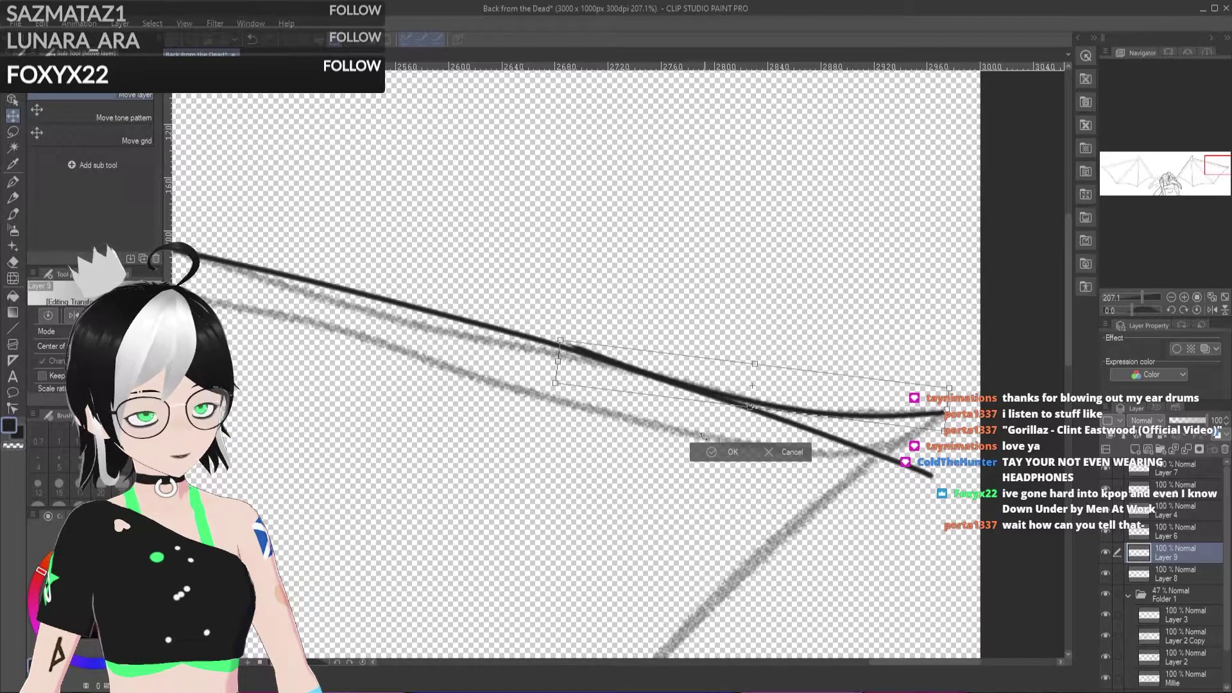
click(719, 444)
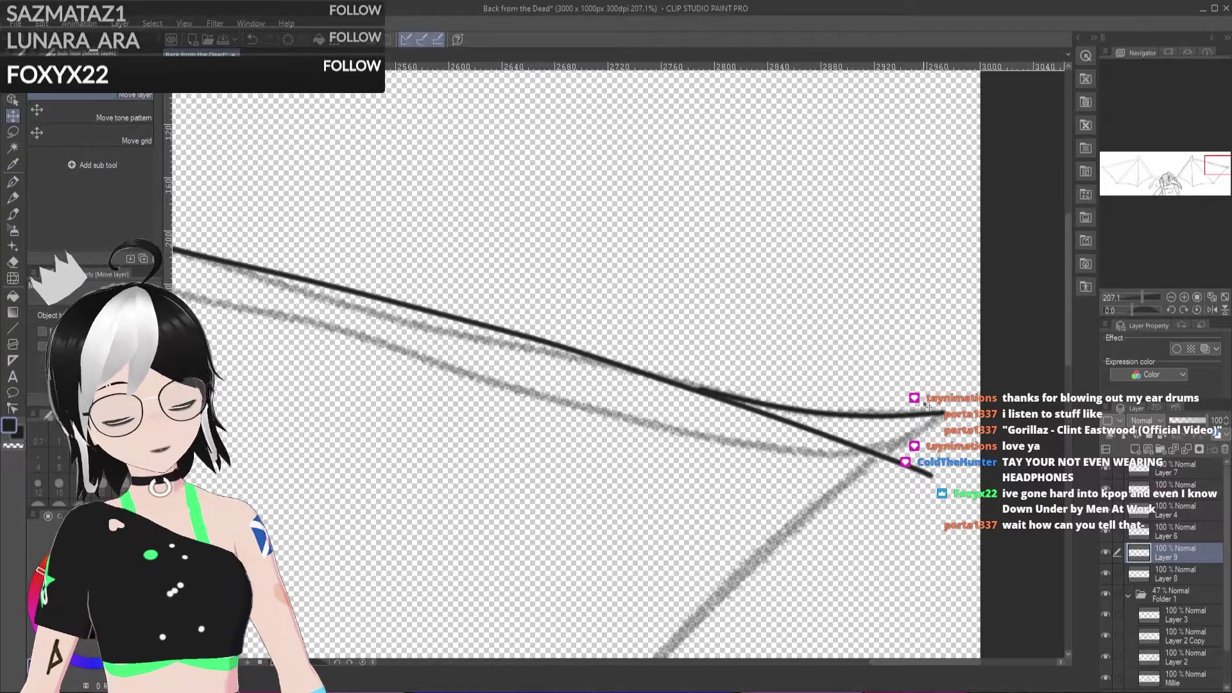
drag(928, 418, 924, 417)
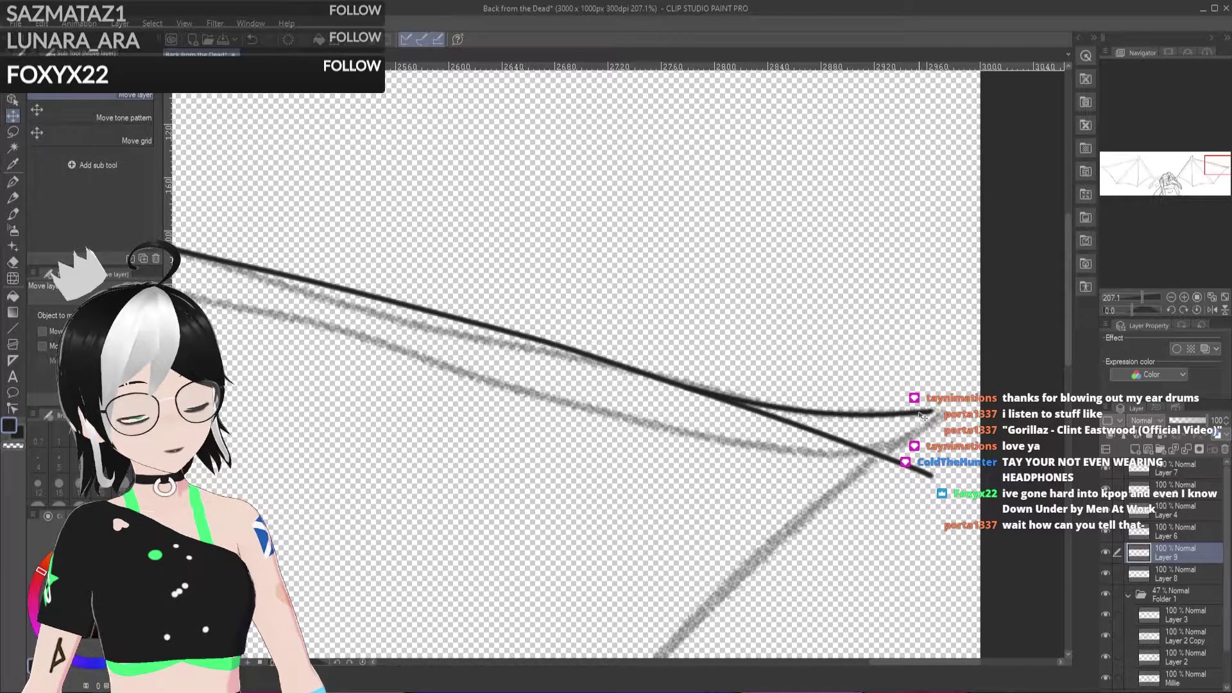
Step: Erase the straight line's overshoot beneath the curve on Layer 8 and merge Layer 9 with Layer 8
click(1184, 570)
mouse_move(928, 492)
mouse_down()
mouse_move(819, 438)
mouse_move(713, 412)
mouse_up()
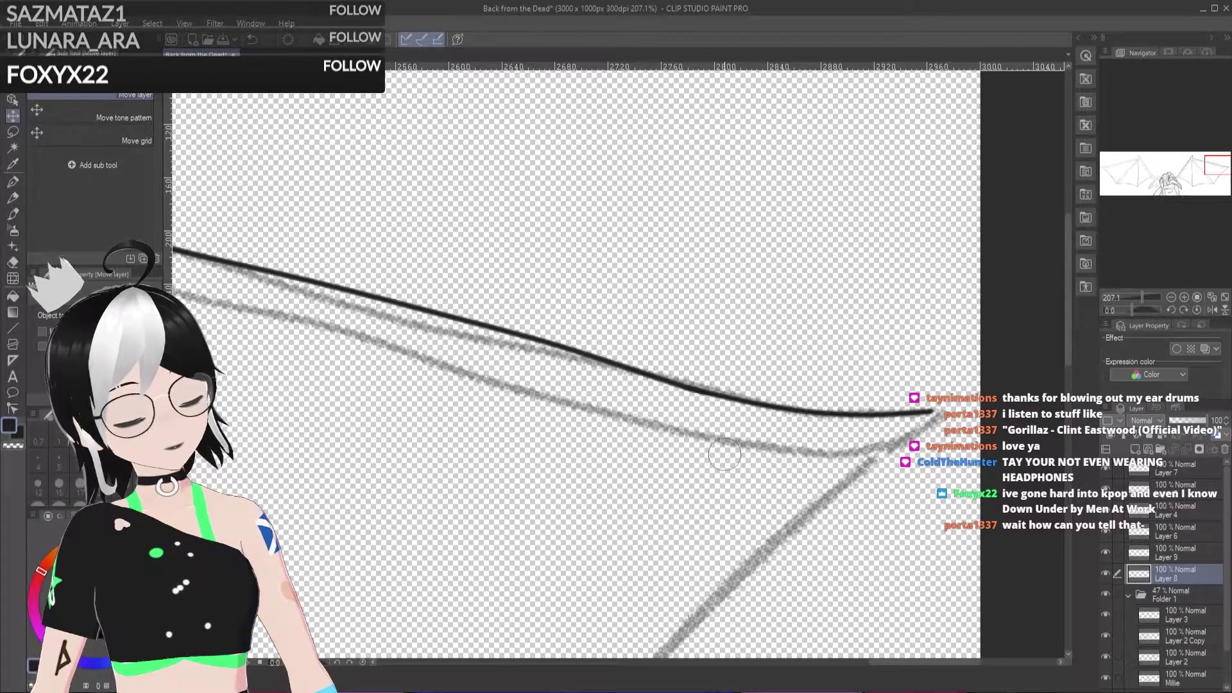
ctrl+click(1187, 555)
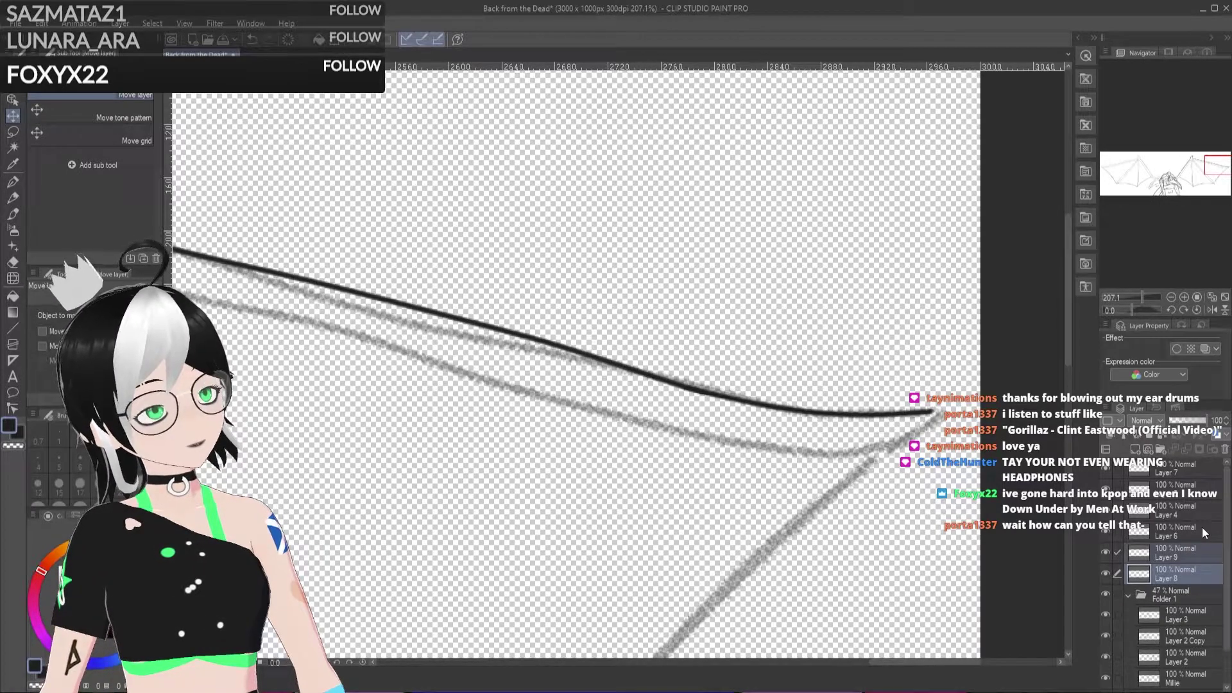
key(shift+alt+e)
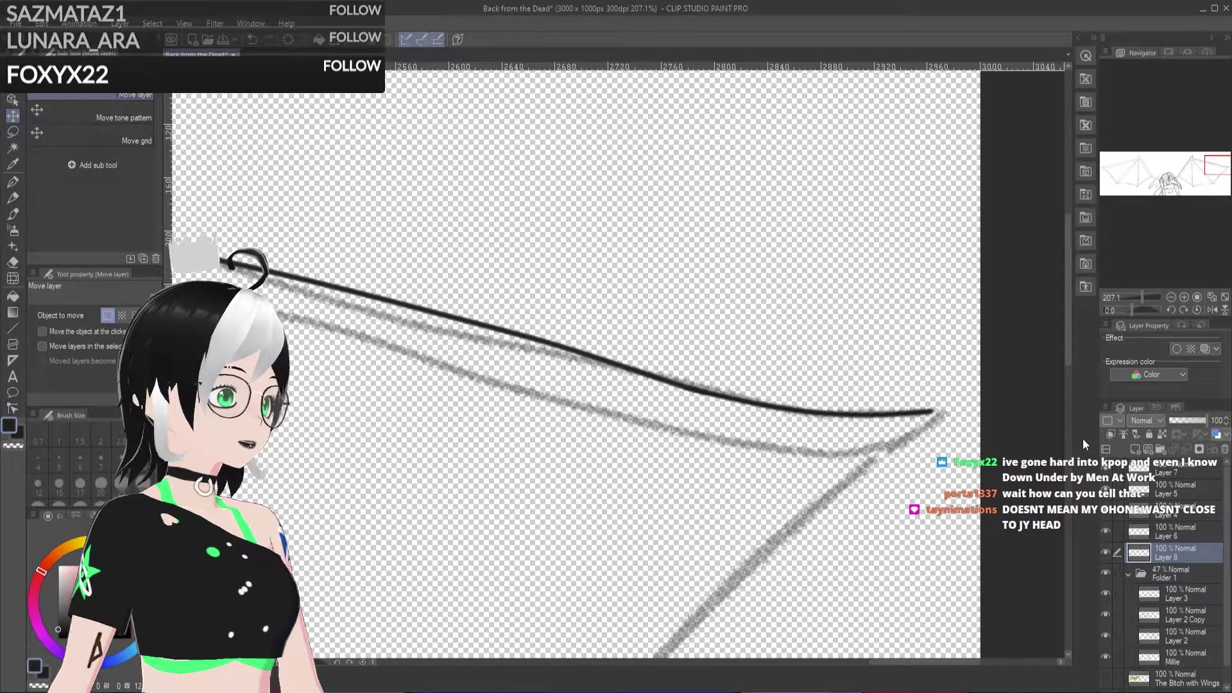
scroll(891, 574, down, 5)
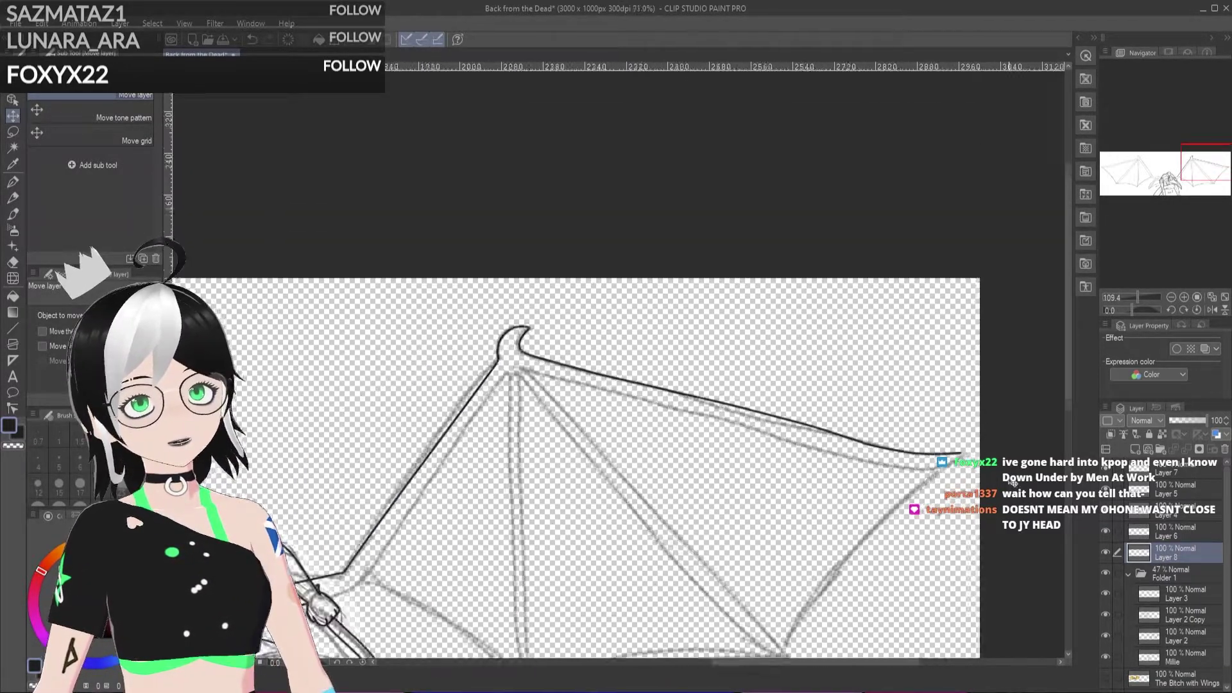
scroll(892, 575, up, 2)
scroll(834, 584, down, 2)
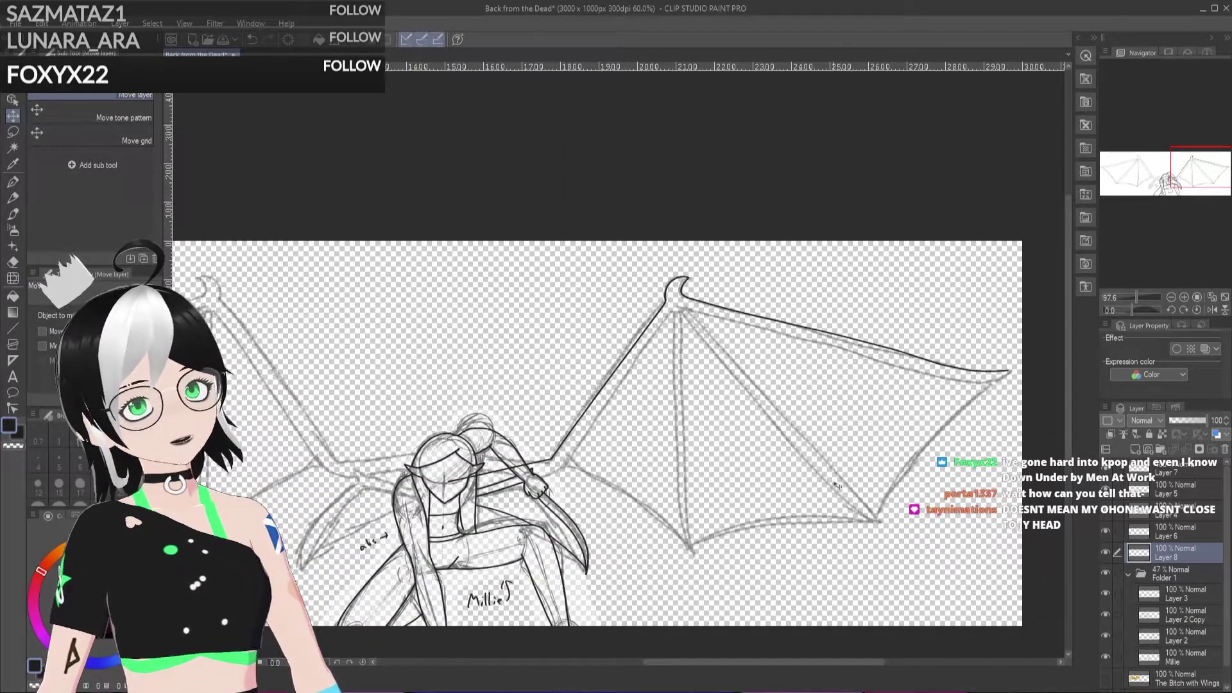
scroll(786, 594, up, 1)
scroll(997, 453, up, 1)
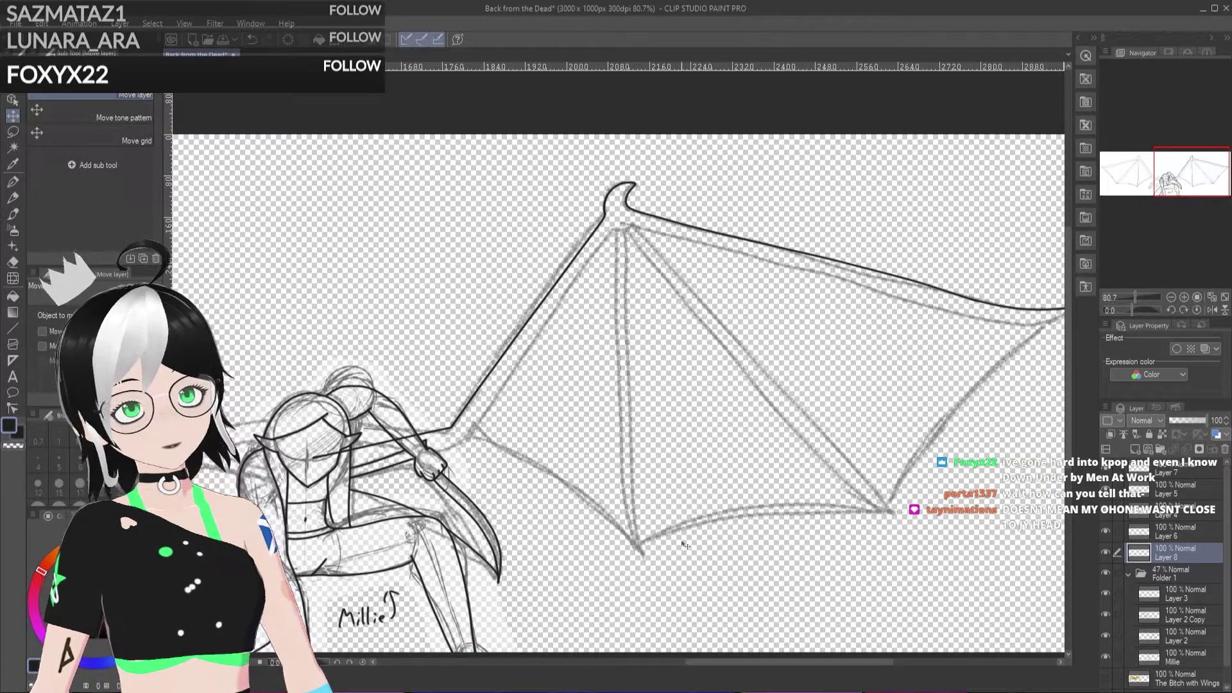
drag(730, 659, 753, 661)
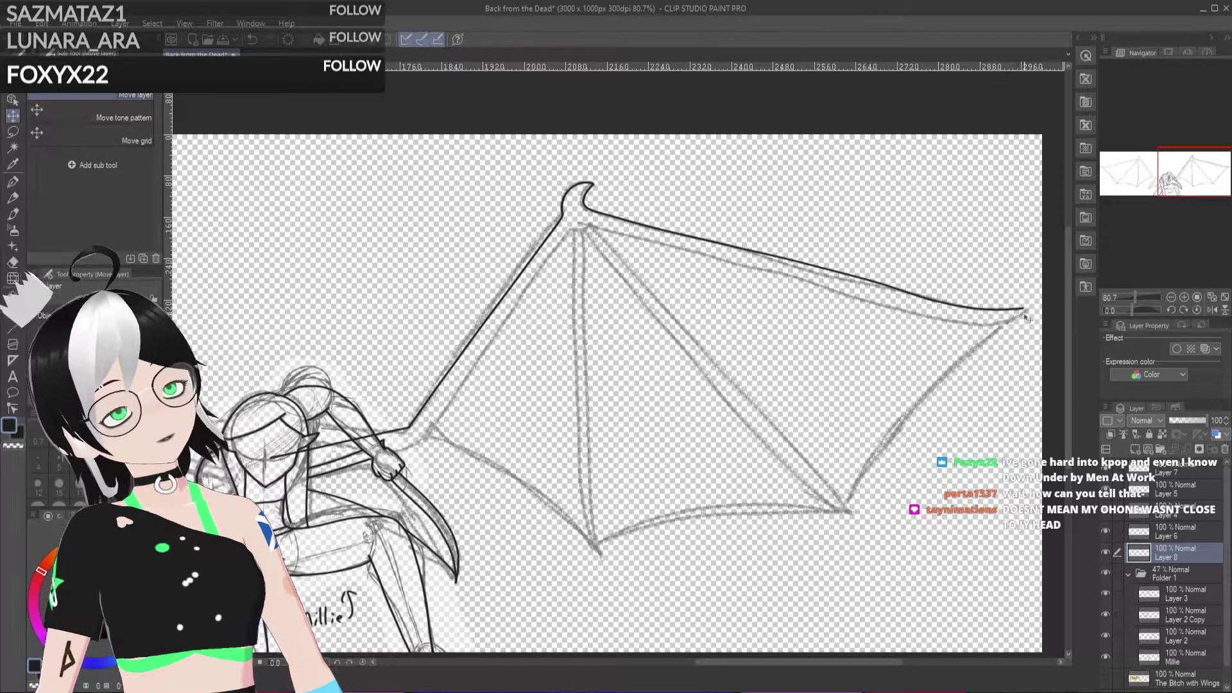
click(18, 183)
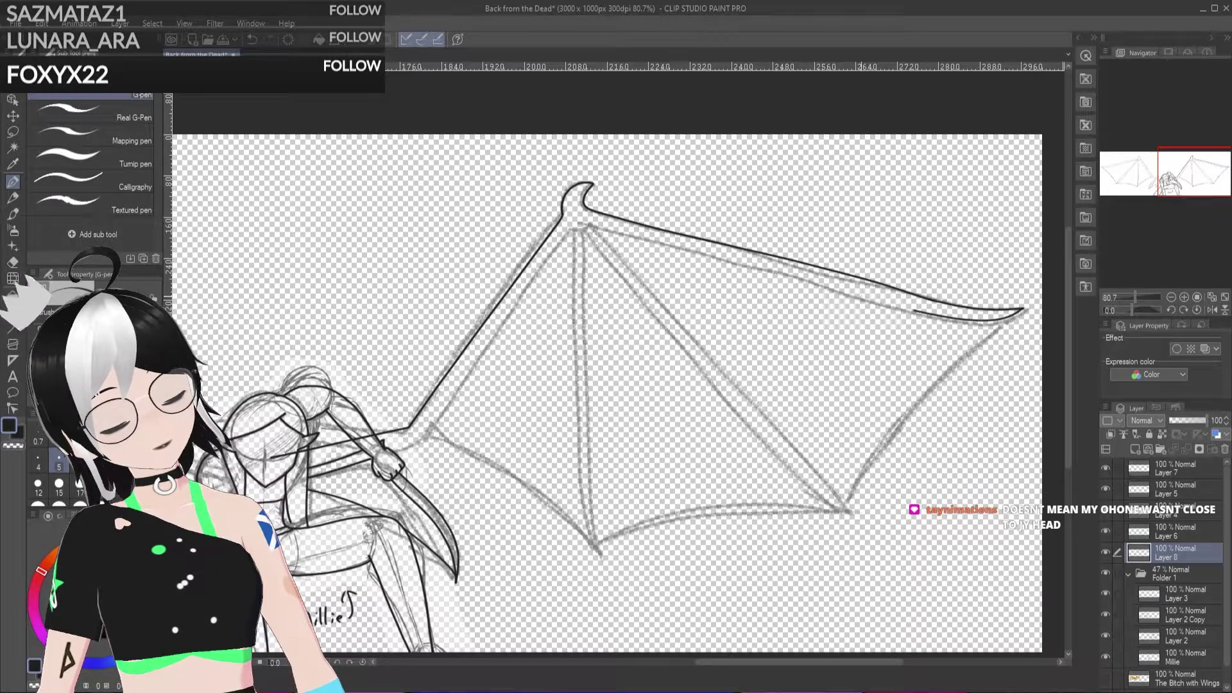
drag(917, 313, 811, 281)
drag(700, 250, 581, 223)
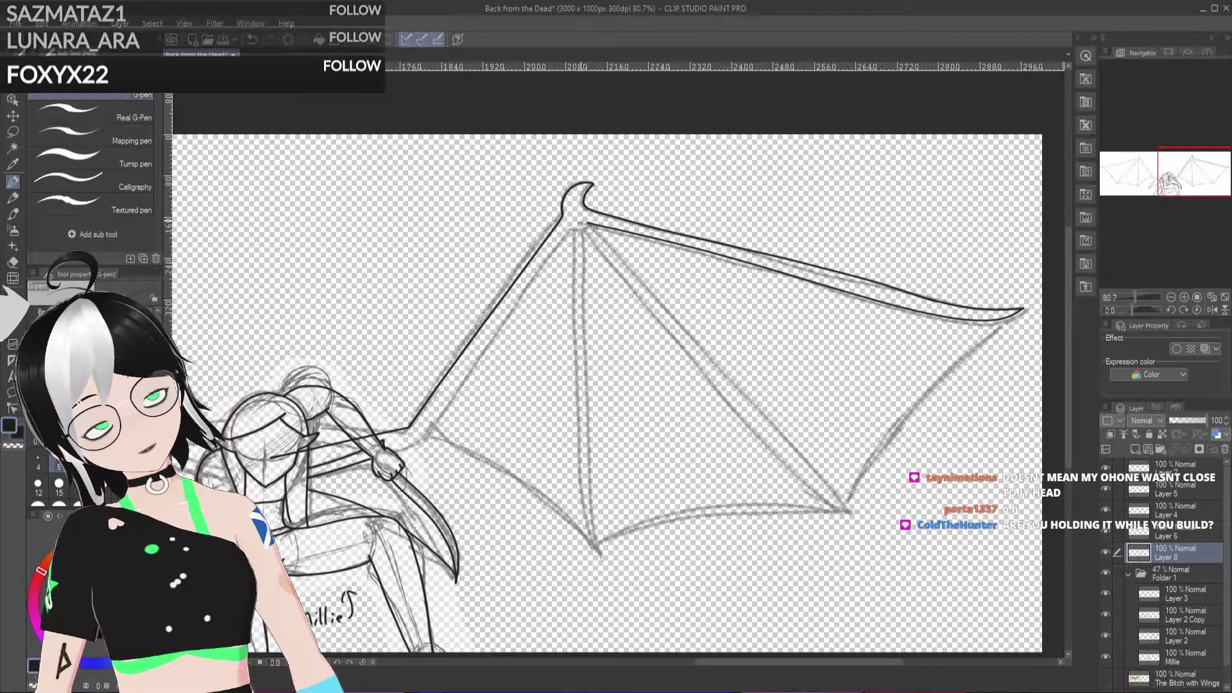
key(ctrl+z)
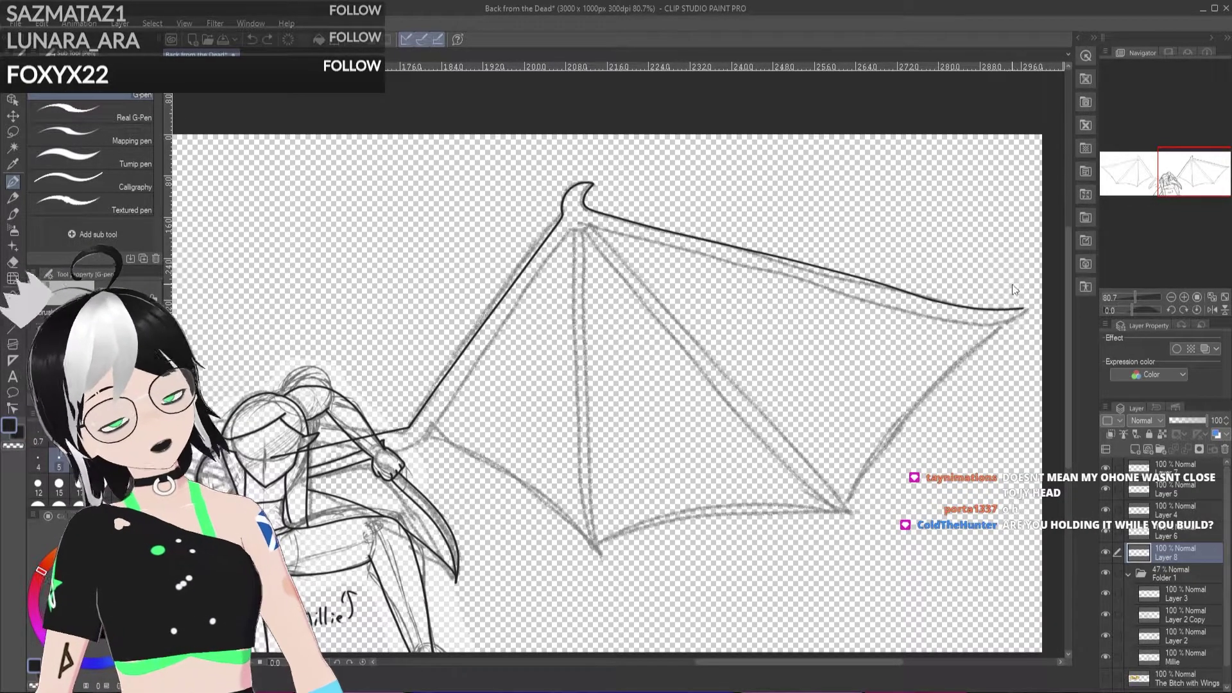
Step: Ink the inner edge of the wing's arm bone from the tip past the claw joint to the torso, and hide Folder 1's sketch
drag(903, 312, 698, 257)
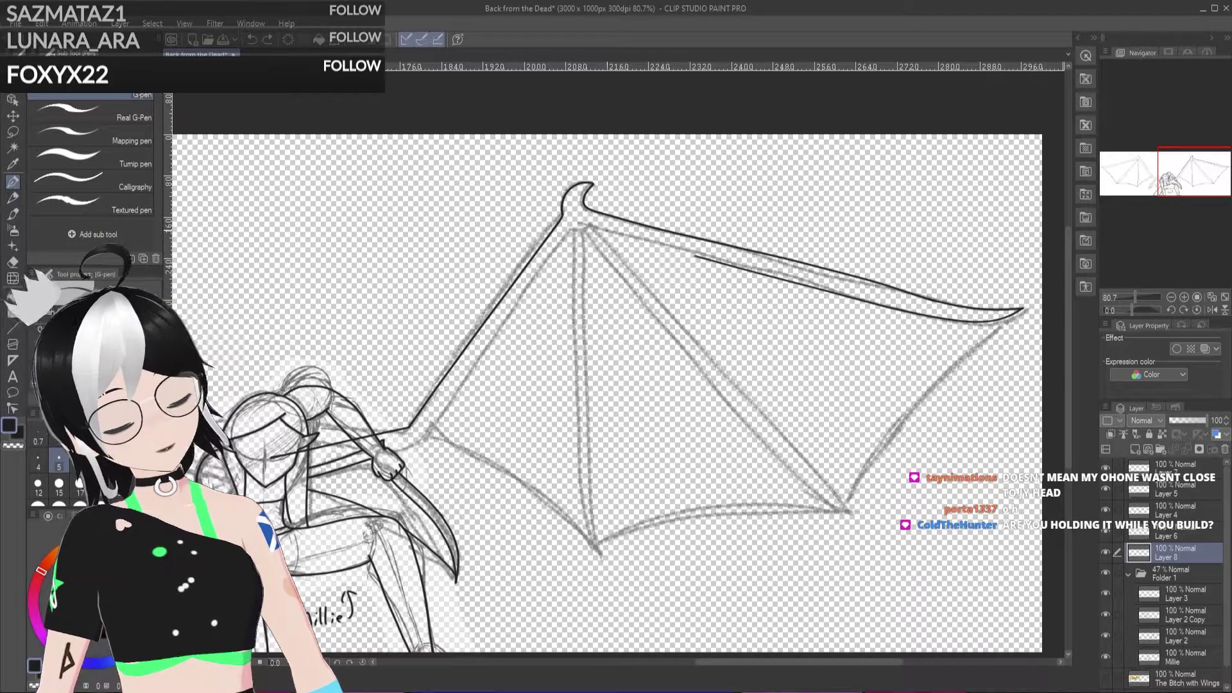
drag(537, 273, 488, 342)
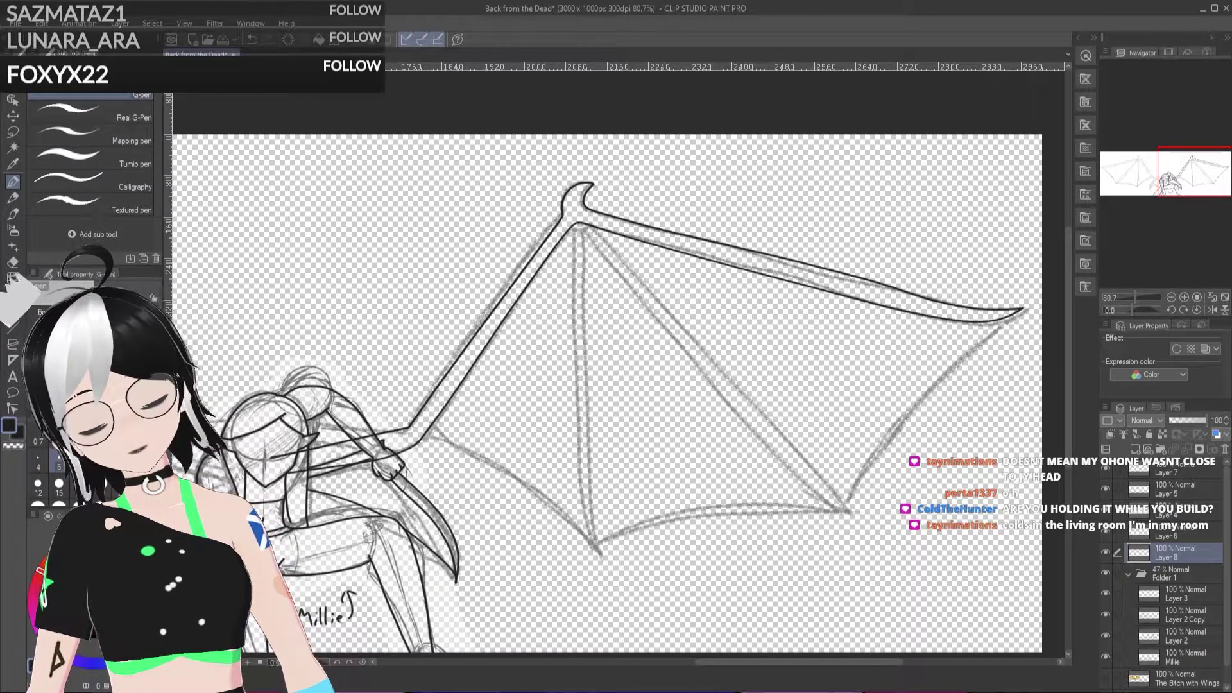
key(ctrl+z)
key(ctrl+z)
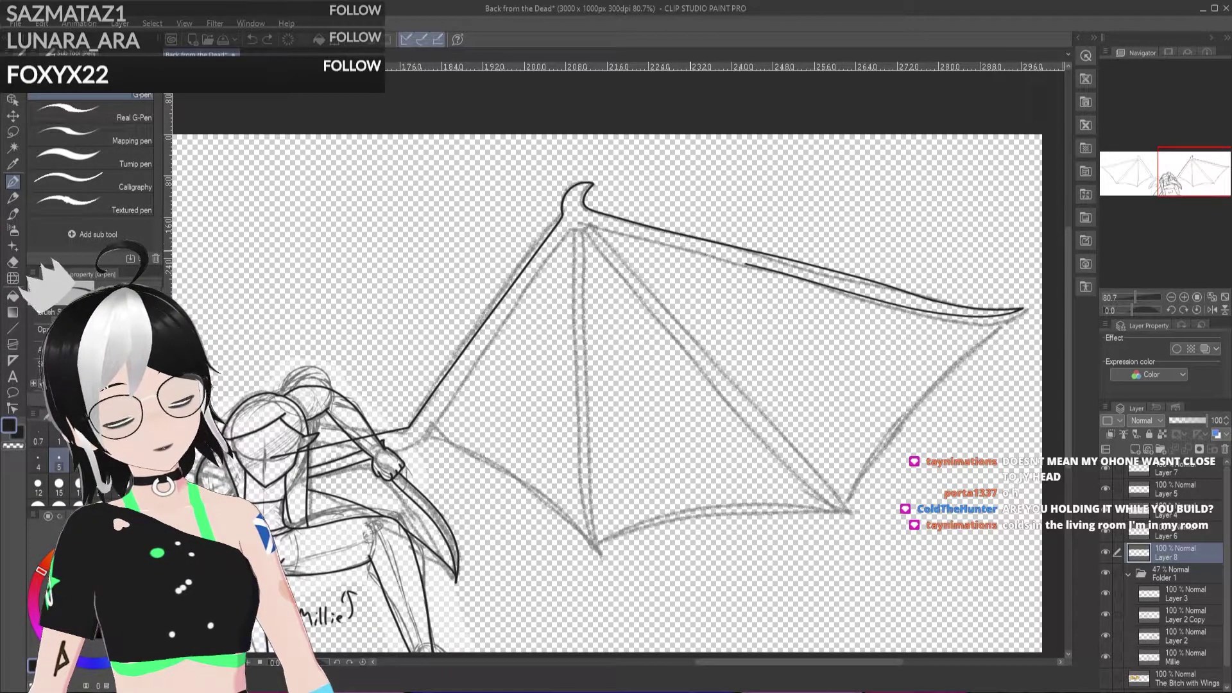
drag(753, 266, 695, 249)
drag(537, 270, 416, 443)
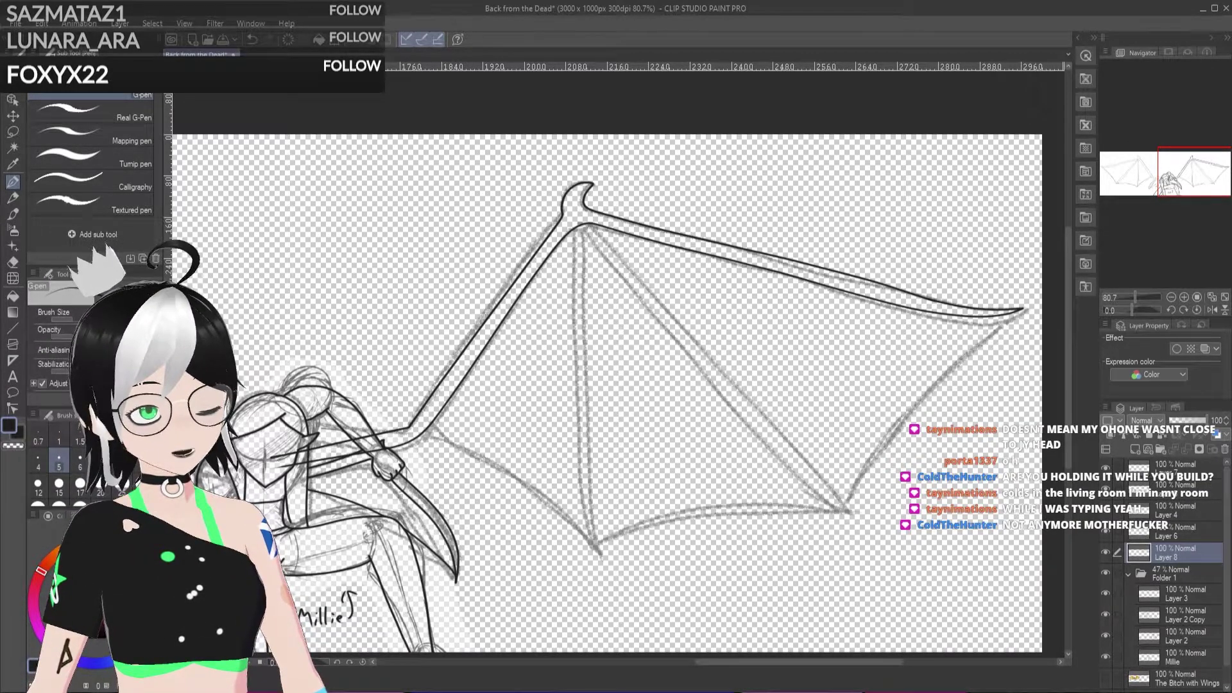
click(1108, 570)
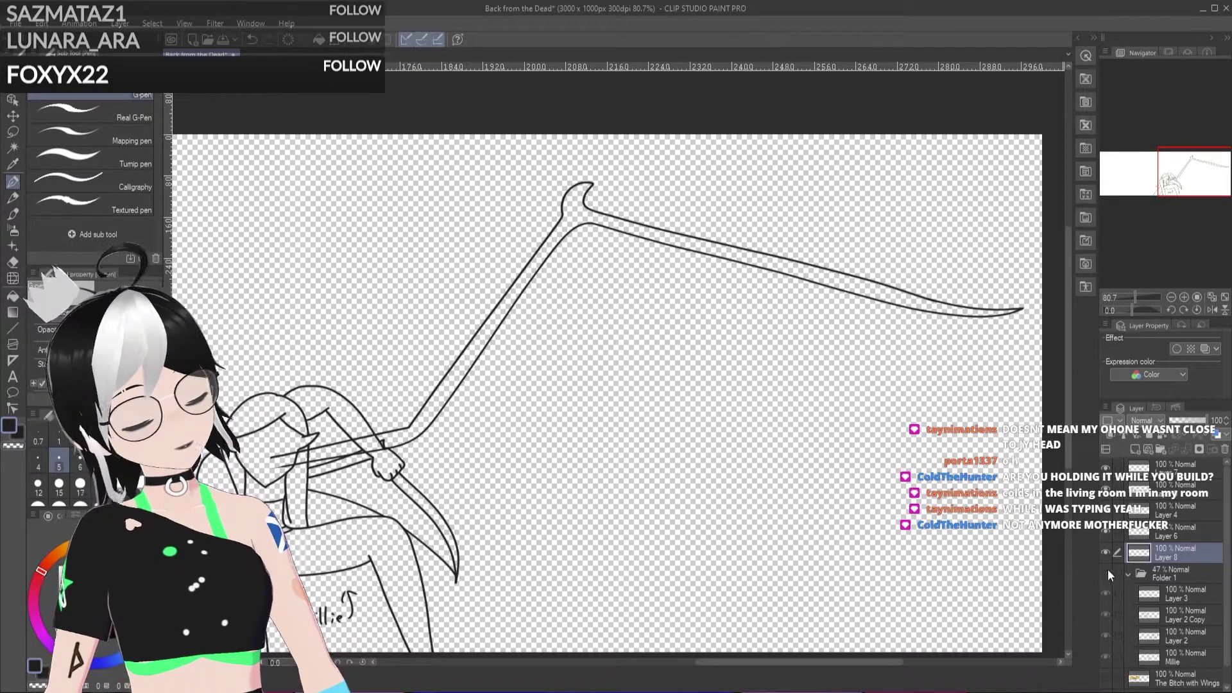
Step: Show Folder 1's sketch again and ink the wing's vertical finger bone down to its lower tip on a new layer above Layer 8
click(1106, 571)
scroll(670, 462, down, 3)
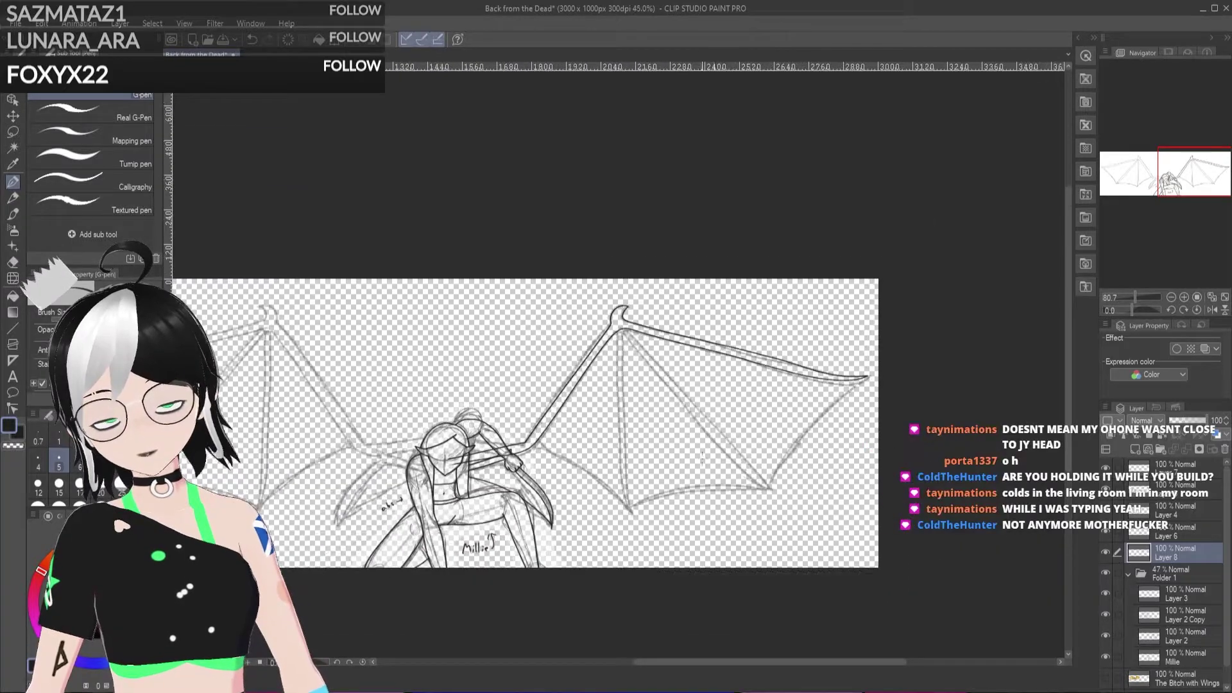
scroll(525, 461, up, 4)
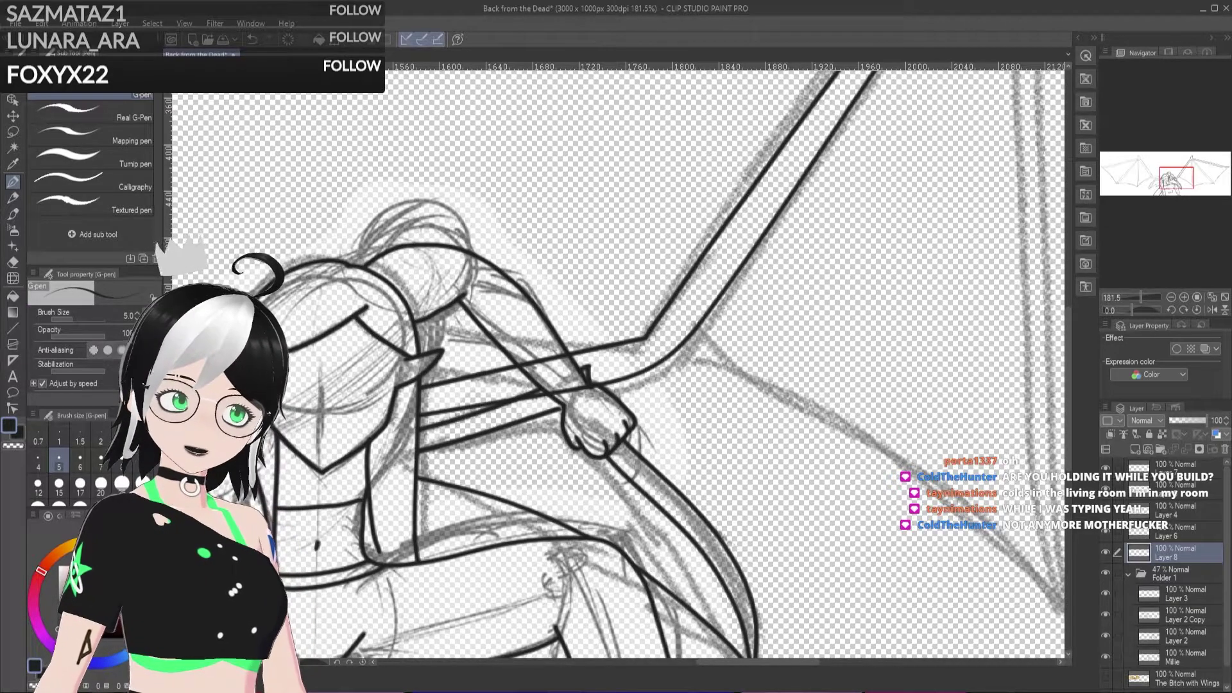
key(ctrl+alt+0)
scroll(428, 442, up, 5)
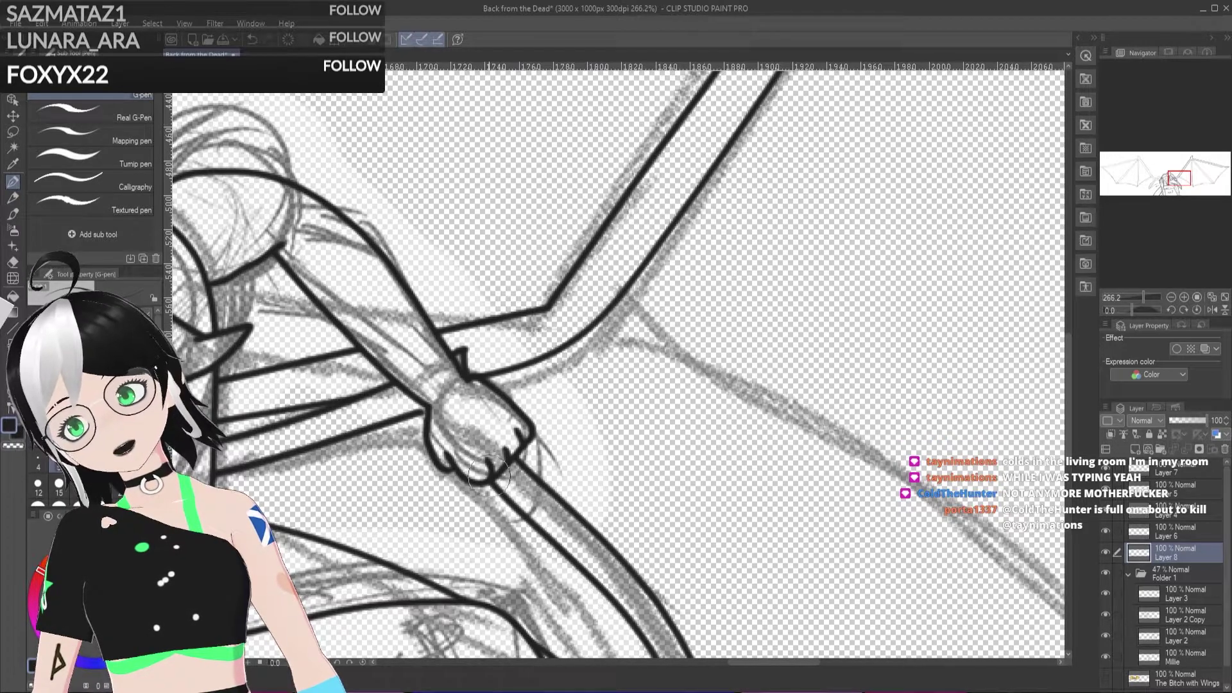
scroll(489, 478, down, 8)
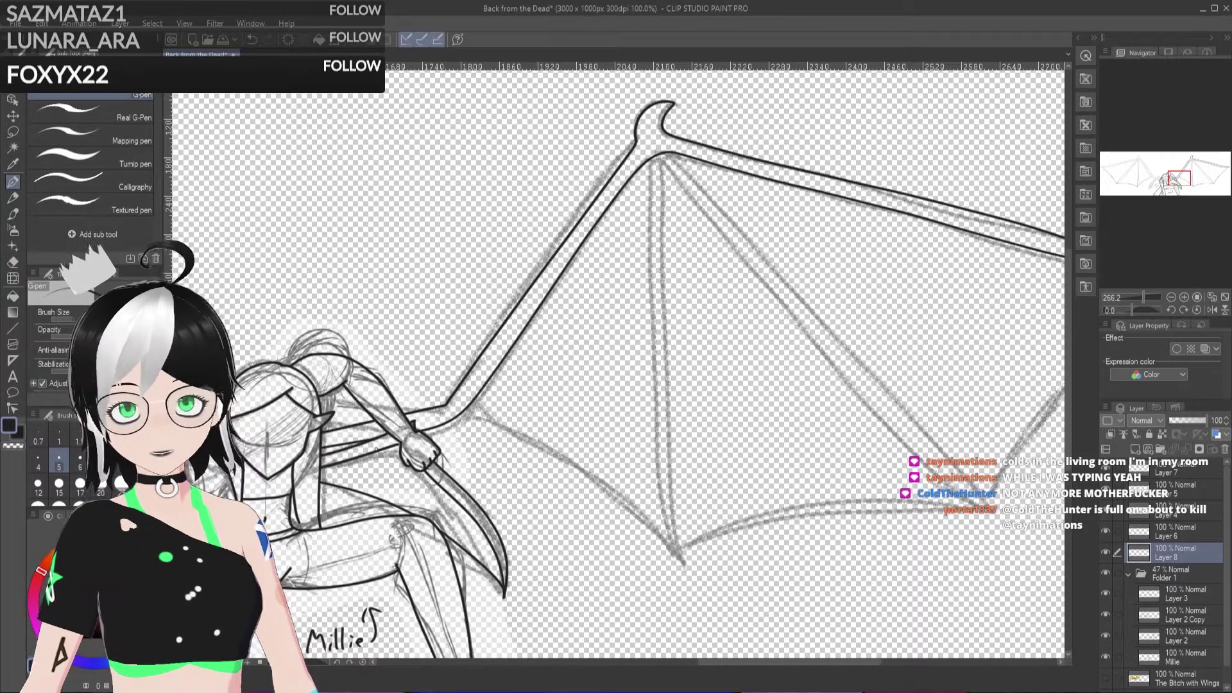
scroll(648, 465, up, 4)
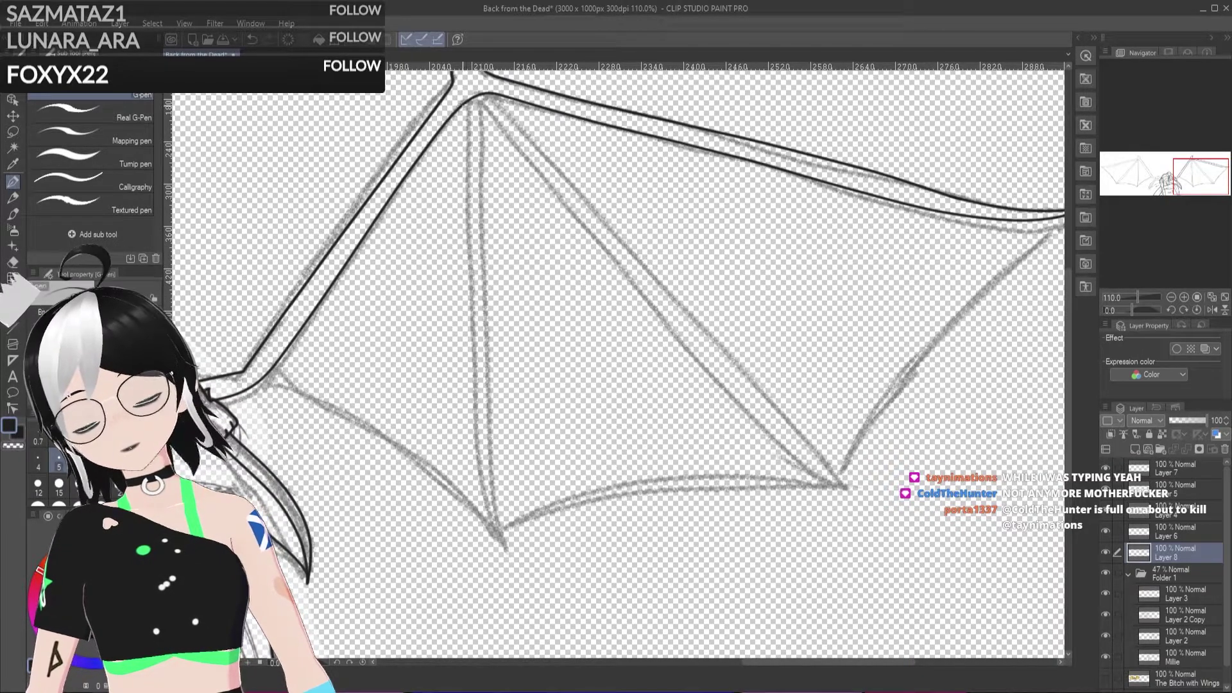
drag(469, 101, 469, 173)
drag(469, 222, 473, 327)
key(ctrl+z)
key(ctrl+shift+n)
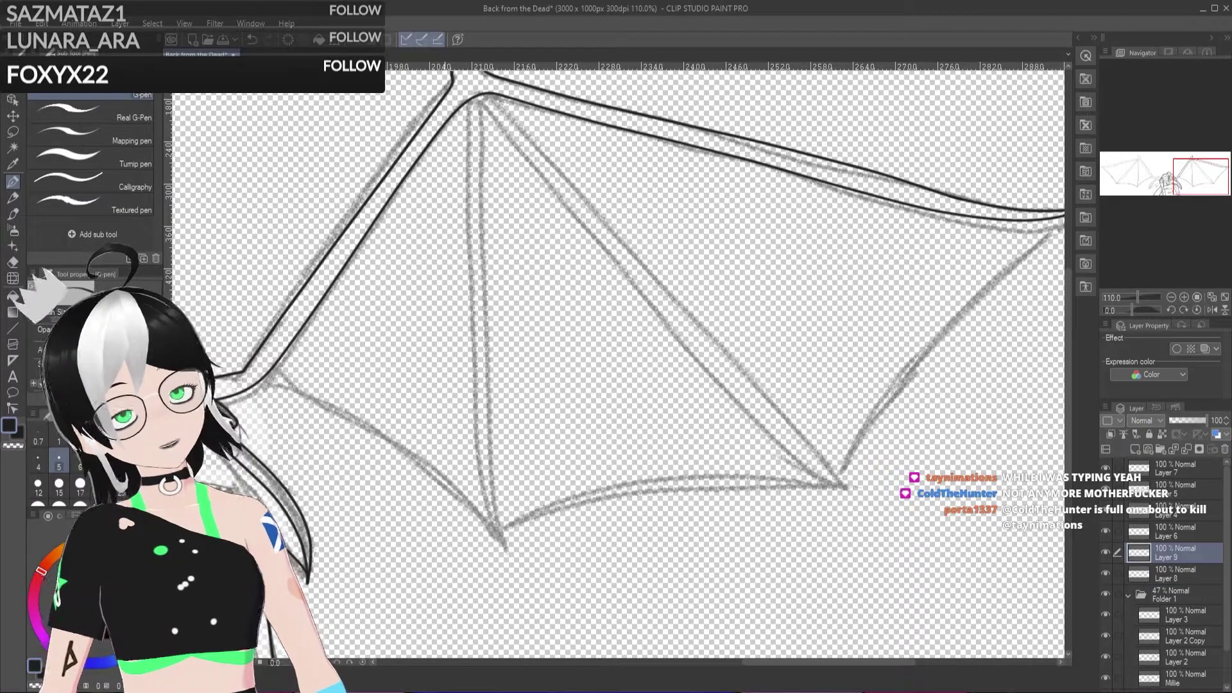
mouse_move(469, 101)
mouse_down()
mouse_move(479, 460)
mouse_move(508, 552)
mouse_move(489, 457)
mouse_move(478, 98)
mouse_up()
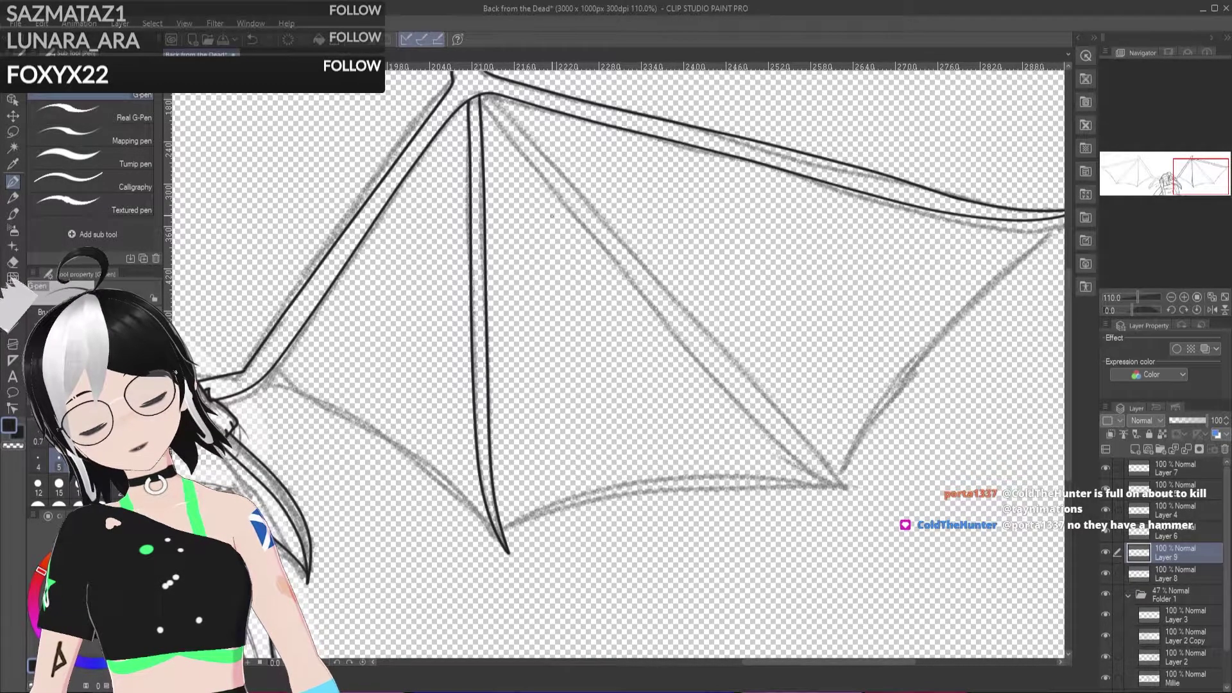
Step: Duplicate the inked vertical finger bone onto its own layer and shift the copy to the right beside the original
click(14, 116)
key(ctrl+c)
key(ctrl+v)
key(Right)
key(Right)
key(Right)
key(Right)
key(Right)
key(Right)
key(Right)
key(Right)
key(Right)
key(Right)
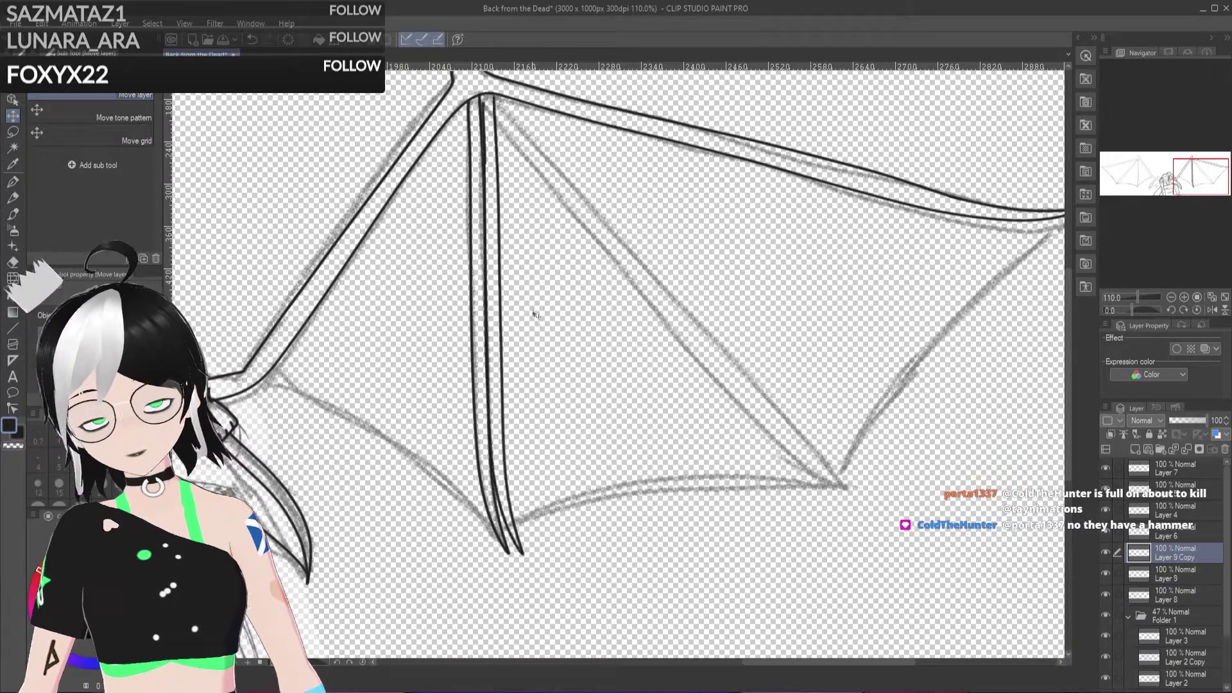
Step: Rotate, move and enlarge the copied bone so it follows the sketched diagonal finger bone from the claw joint to its tip
key(ctrl+t)
drag(711, 102, 532, 126)
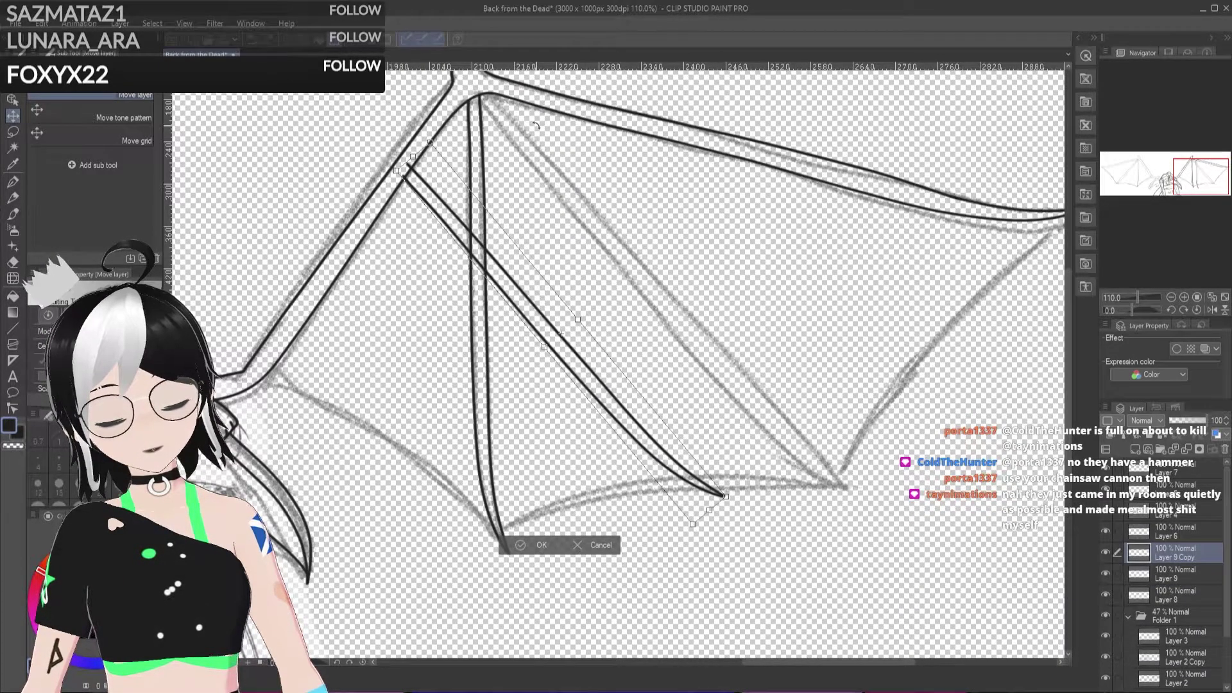
drag(563, 361, 643, 293)
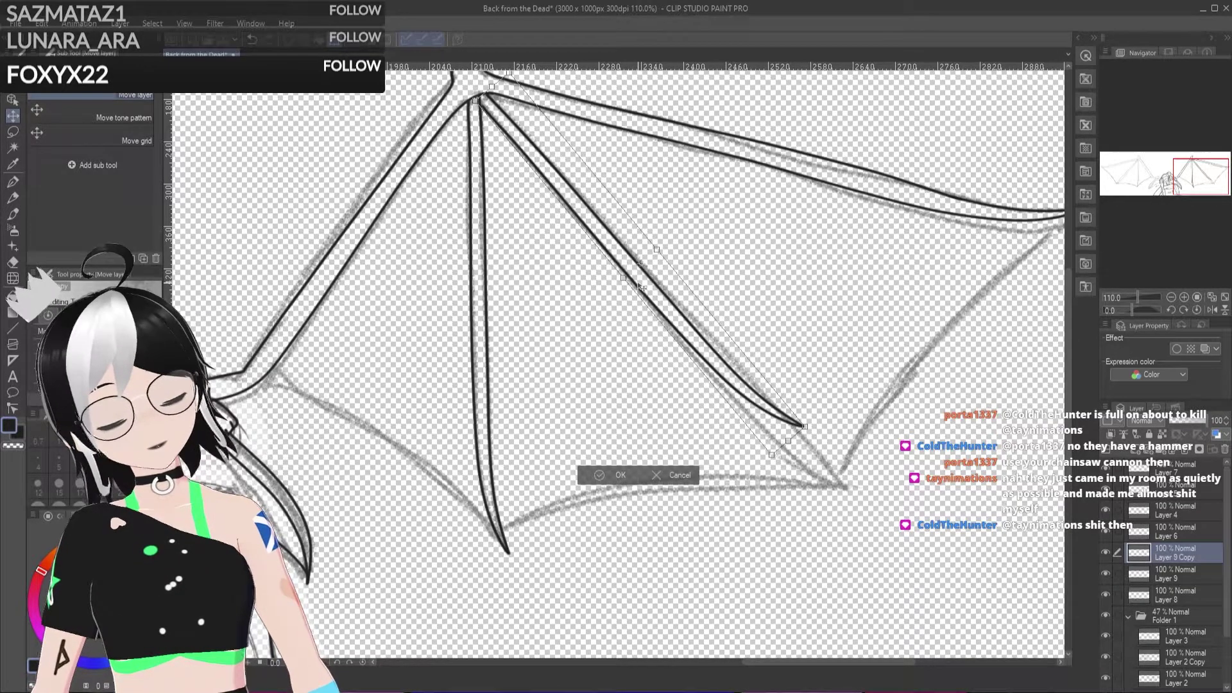
drag(788, 440, 863, 497)
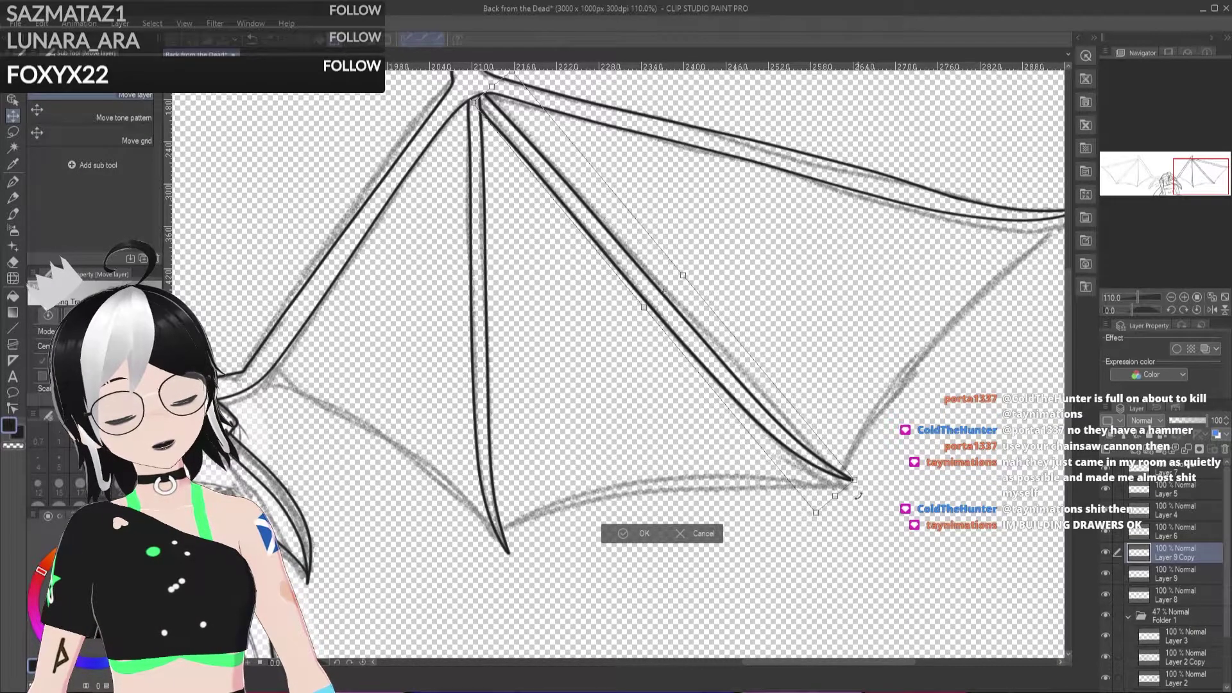
drag(729, 370, 730, 369)
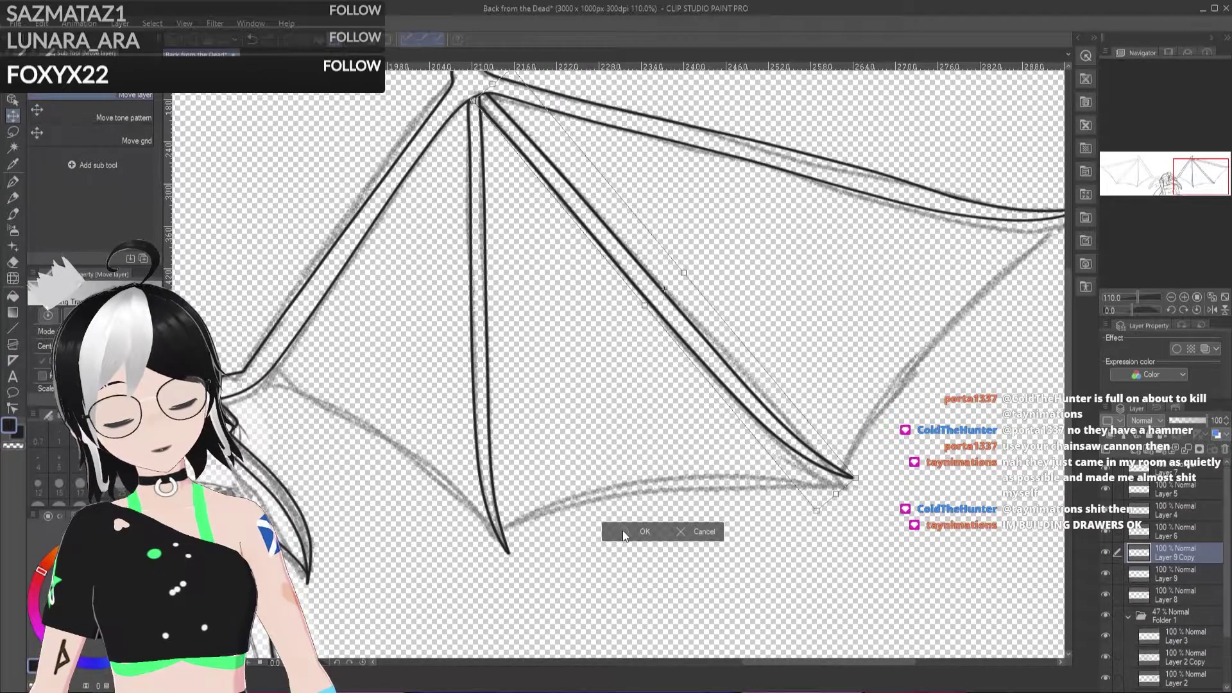
click(623, 531)
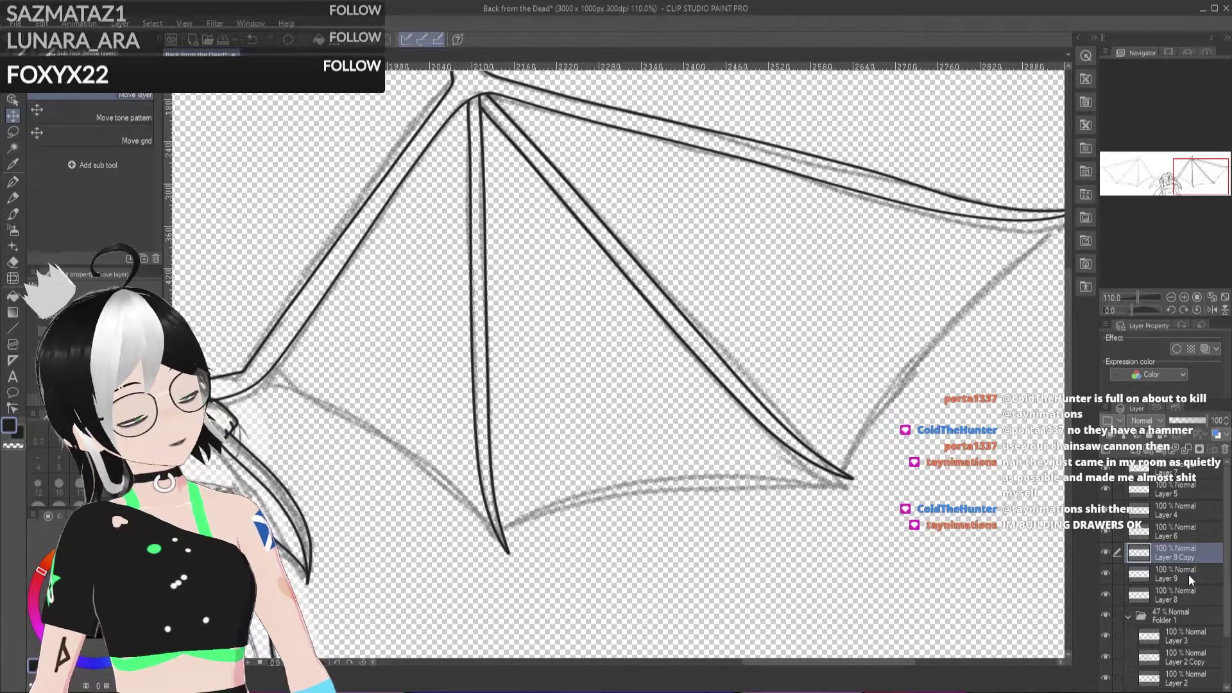
Step: Add a new layer above Layer 6 and ink the three scalloped membrane edges between the arm, the finger bones and the wing tip
click(1192, 534)
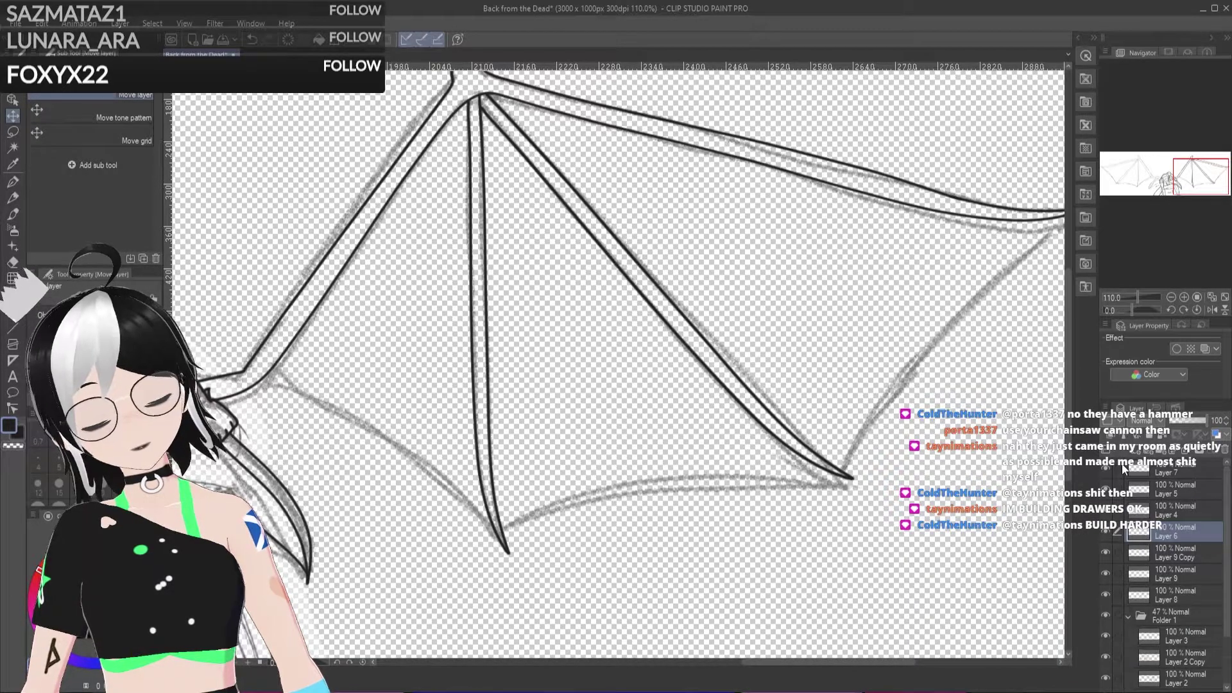
click(14, 184)
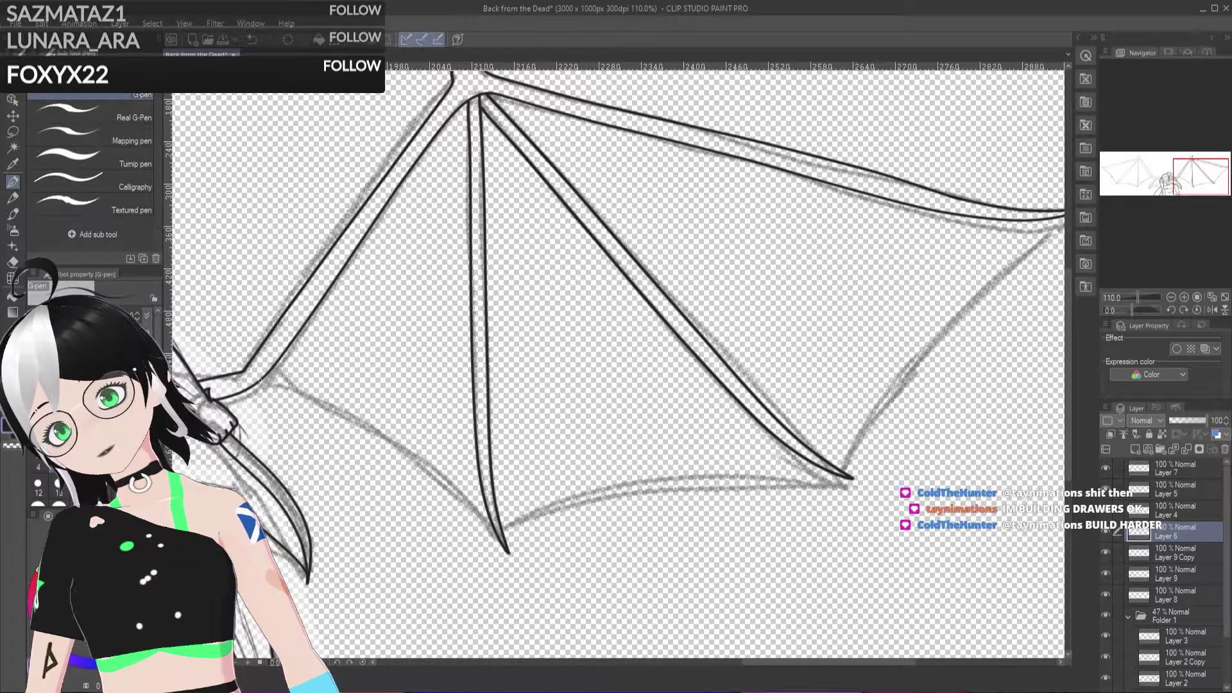
mouse_move(368, 408)
mouse_down()
mouse_move(428, 449)
mouse_move(491, 523)
mouse_up()
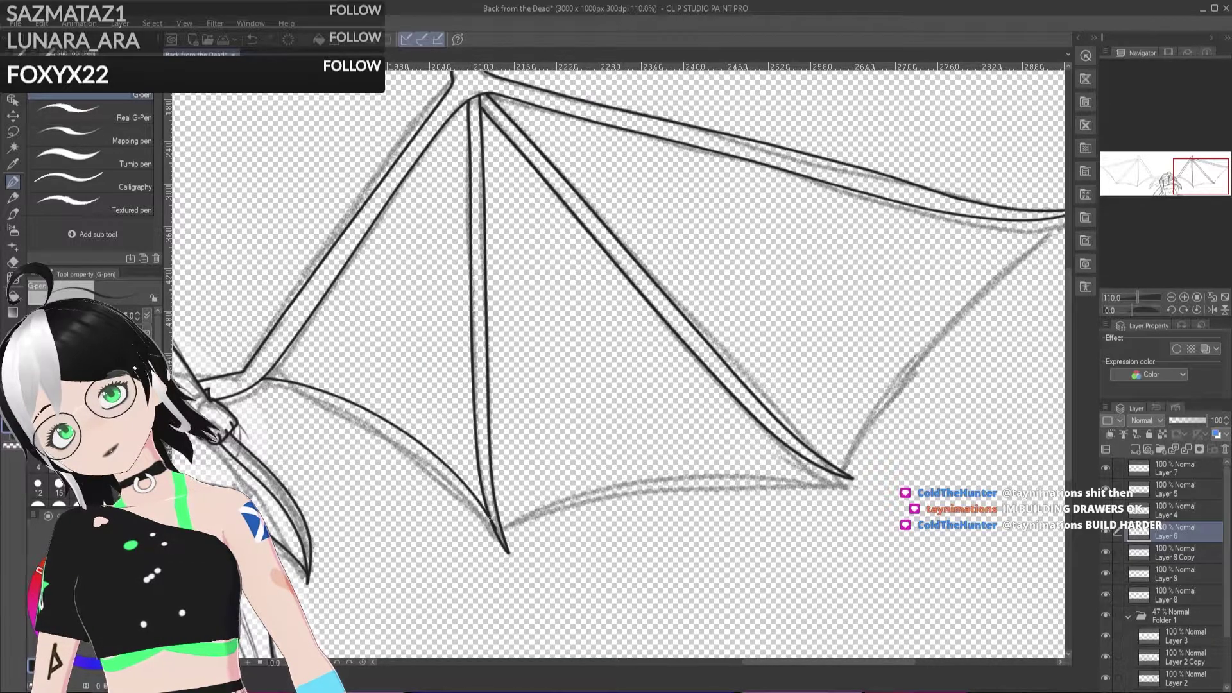
key(ctrl+z)
click(1151, 446)
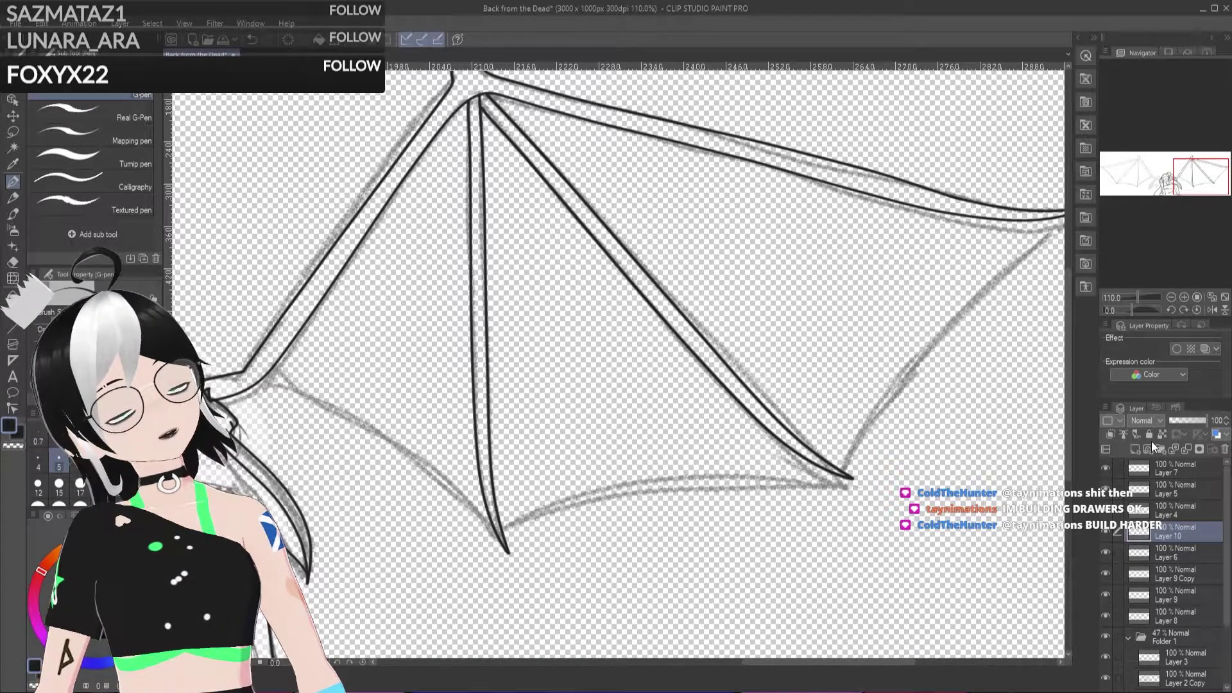
mouse_move(238, 387)
mouse_down()
mouse_move(363, 434)
mouse_move(483, 517)
mouse_move(508, 549)
mouse_up()
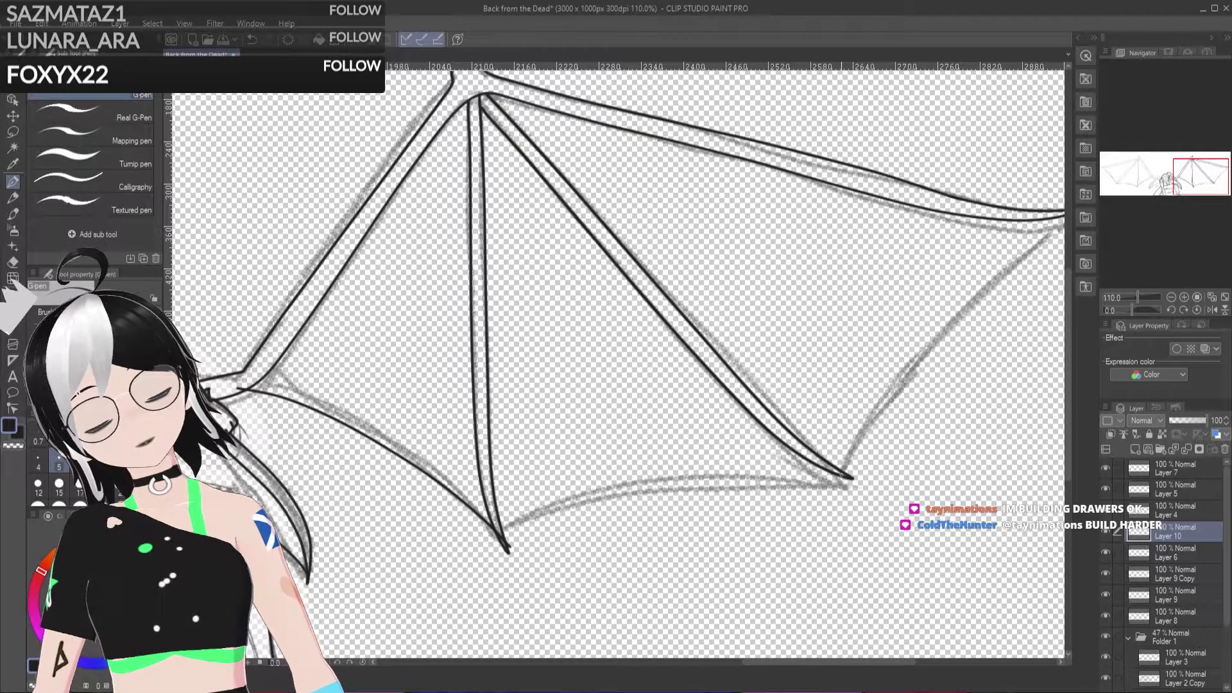
mouse_move(845, 476)
mouse_down()
mouse_move(743, 468)
mouse_move(600, 489)
mouse_move(504, 545)
mouse_up()
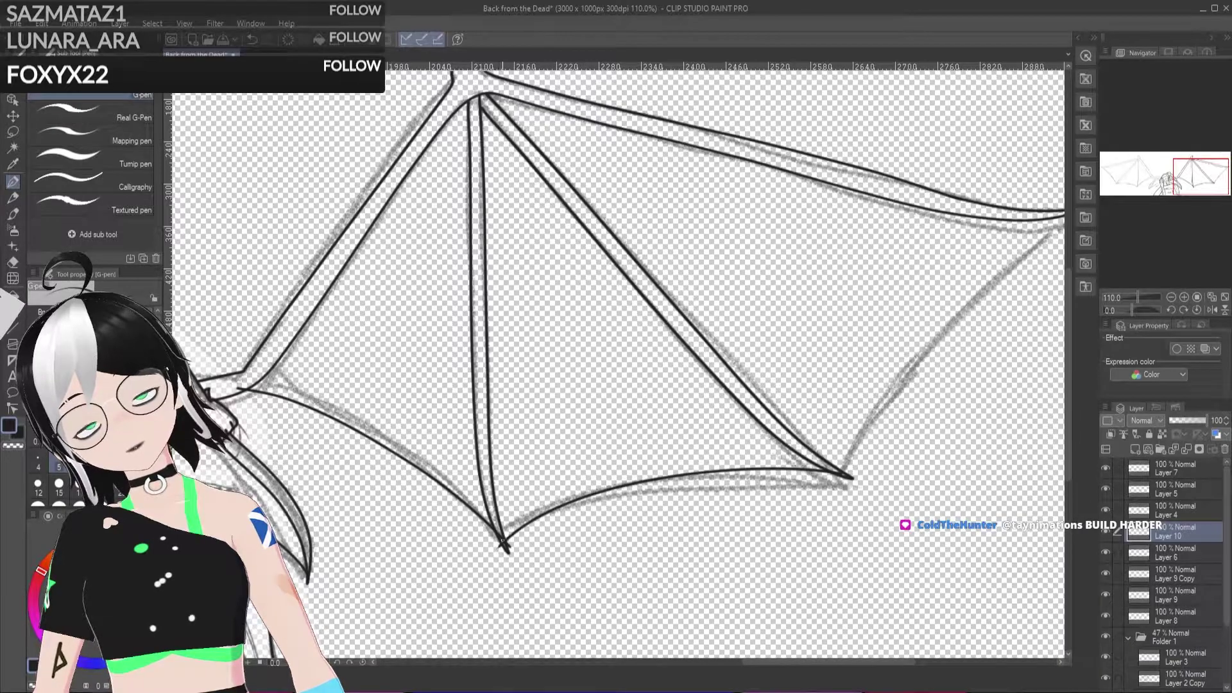
mouse_move(844, 463)
mouse_down()
mouse_move(947, 319)
mouse_move(1085, 207)
mouse_up()
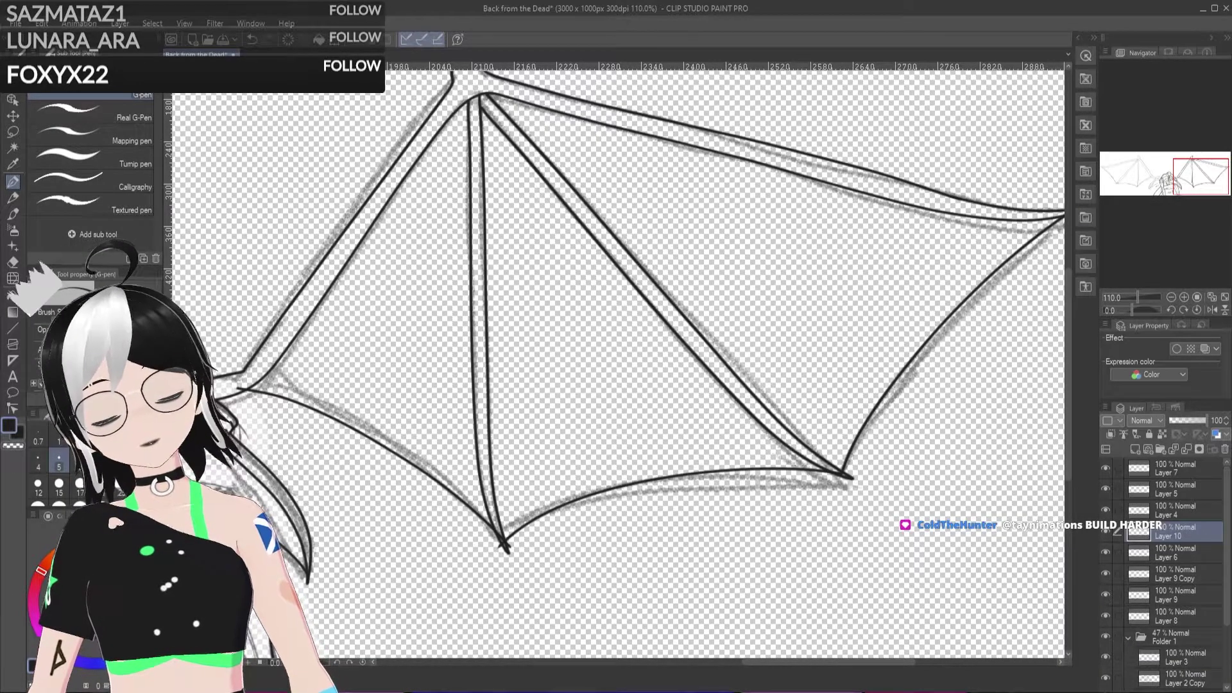
Step: Clean up the membrane lines at the vertical finger bone's lower tip by erasing their overshoots on Layer 10
scroll(252, 405, up, 2)
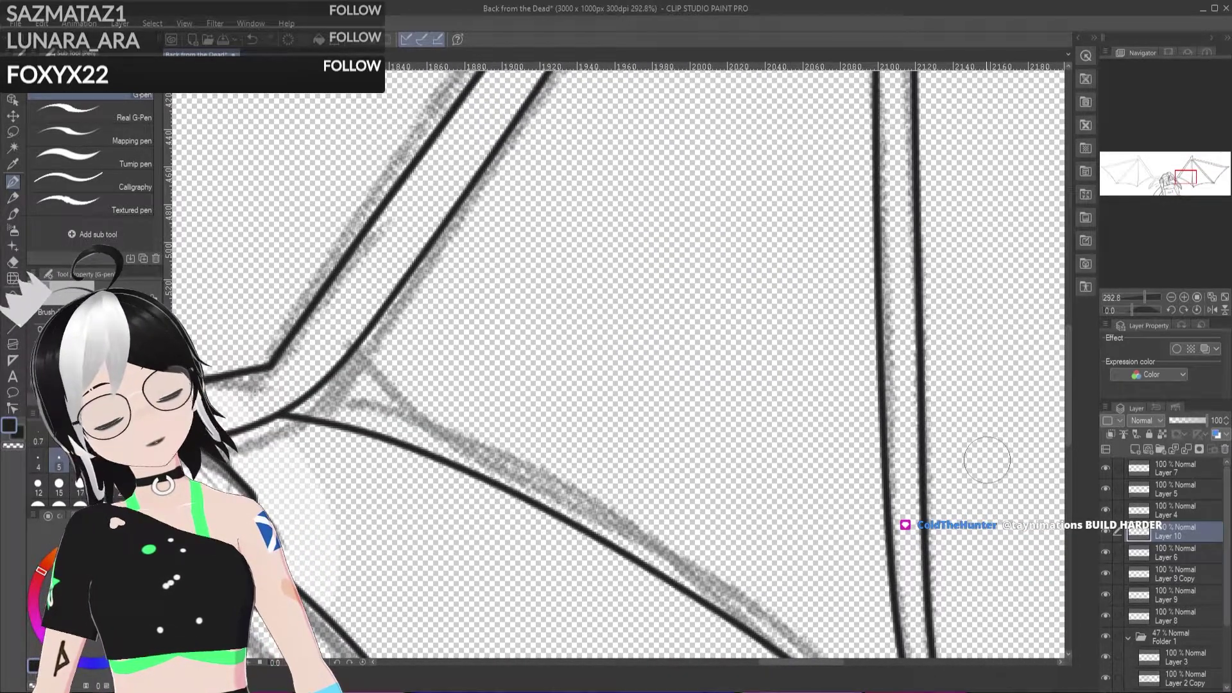
drag(789, 665, 816, 664)
drag(1074, 361, 1065, 449)
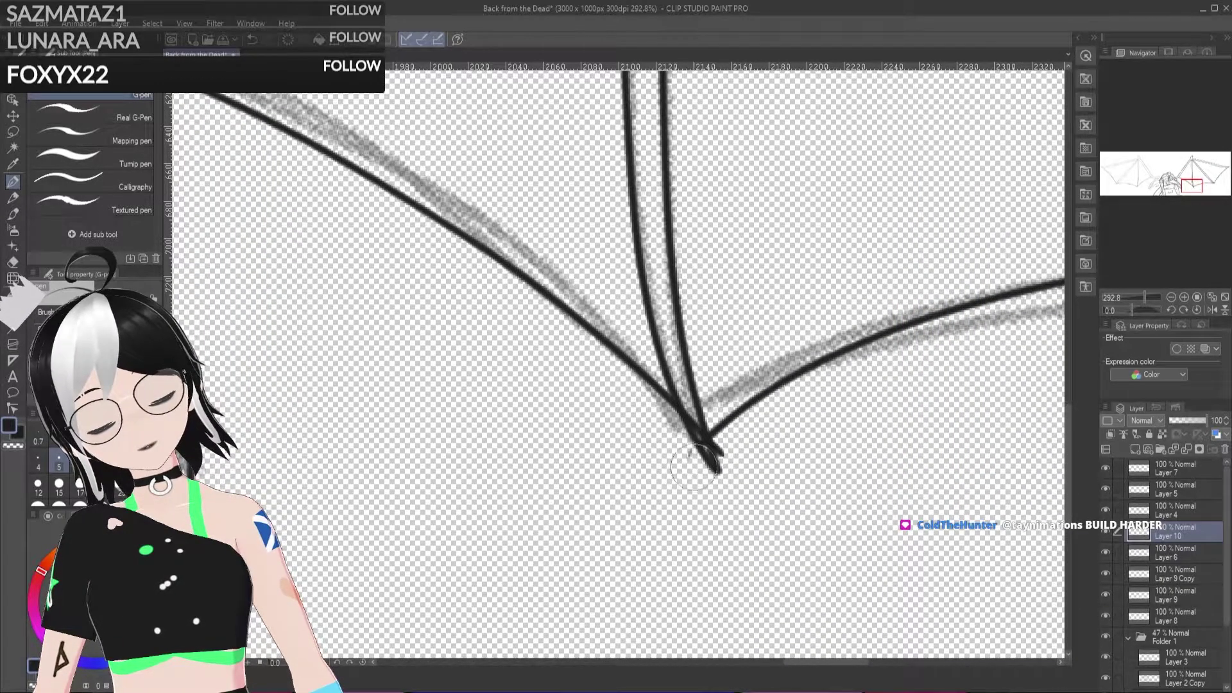
key(ctrl+z)
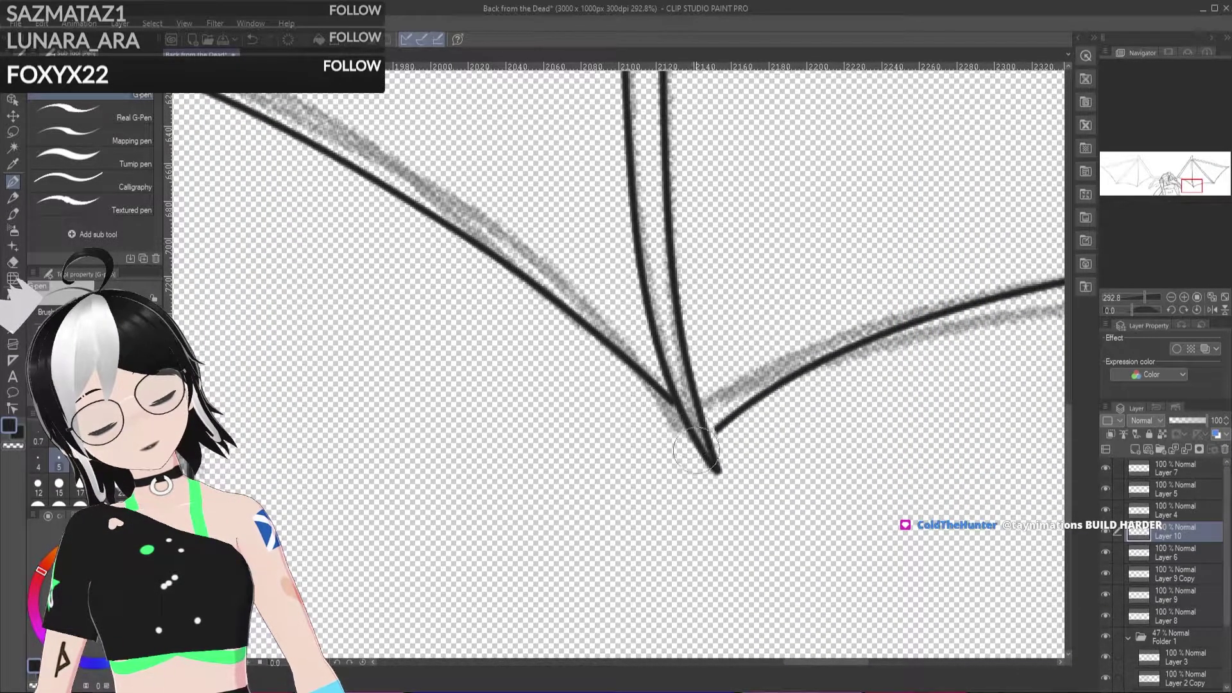
drag(716, 428, 692, 451)
key(e)
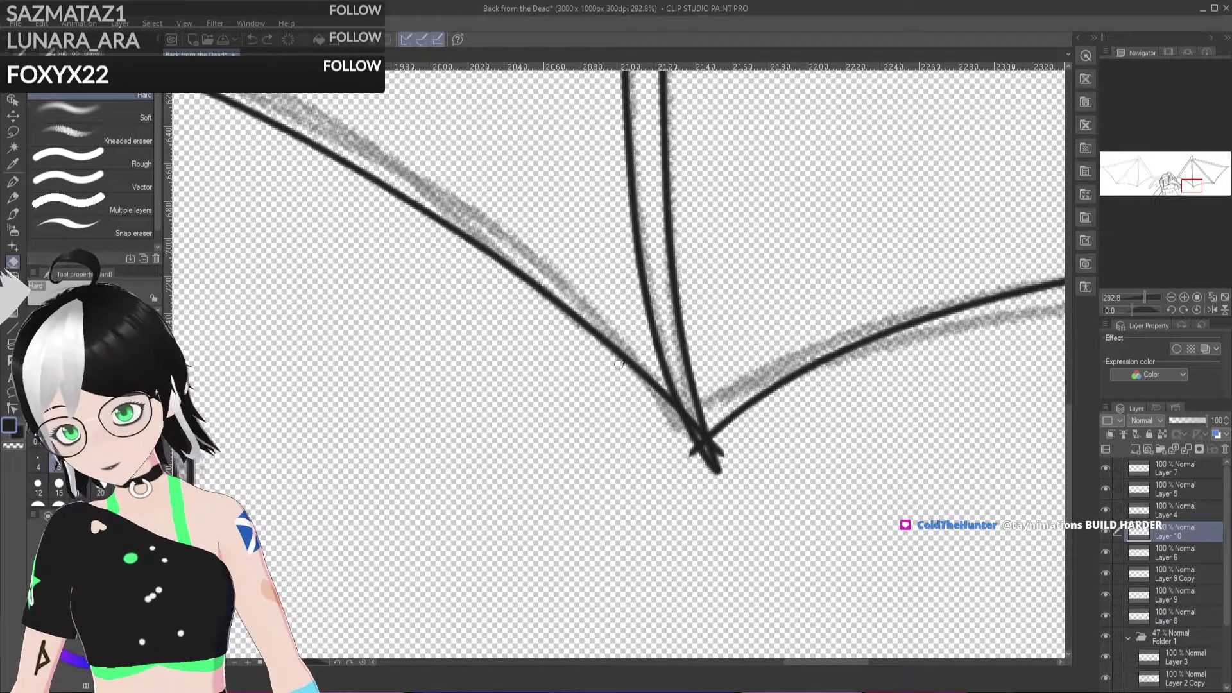
mouse_move(698, 429)
mouse_down()
mouse_move(690, 451)
mouse_move(709, 459)
mouse_move(687, 480)
mouse_move(716, 442)
mouse_up()
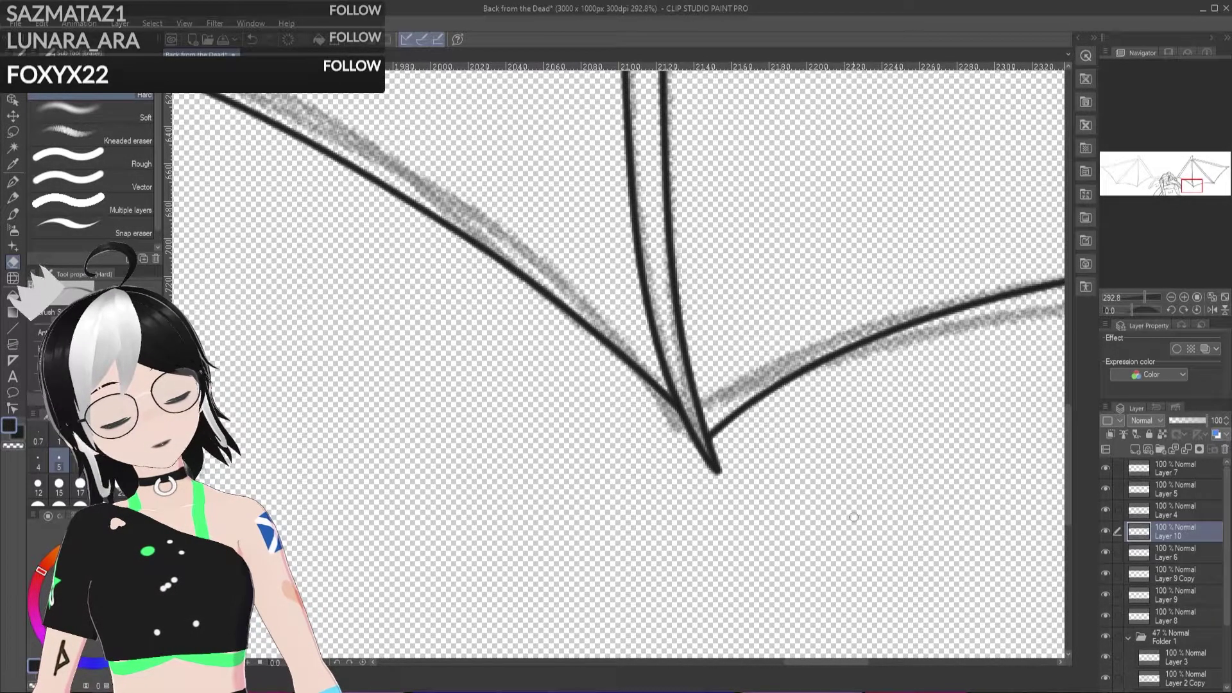
Step: Erase the membrane line overshoots at the diagonal finger bone's tip and at the wing's outer tip on Layer 10
key(h)
drag(938, 462, 86, 597)
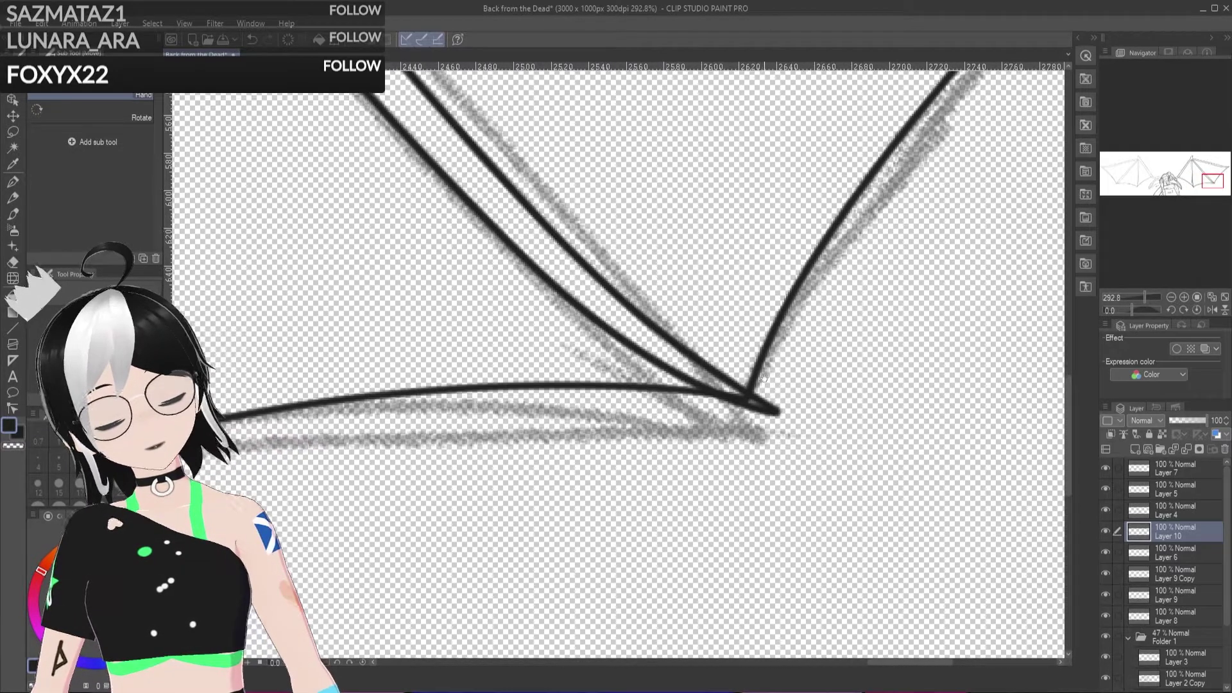
click(13, 261)
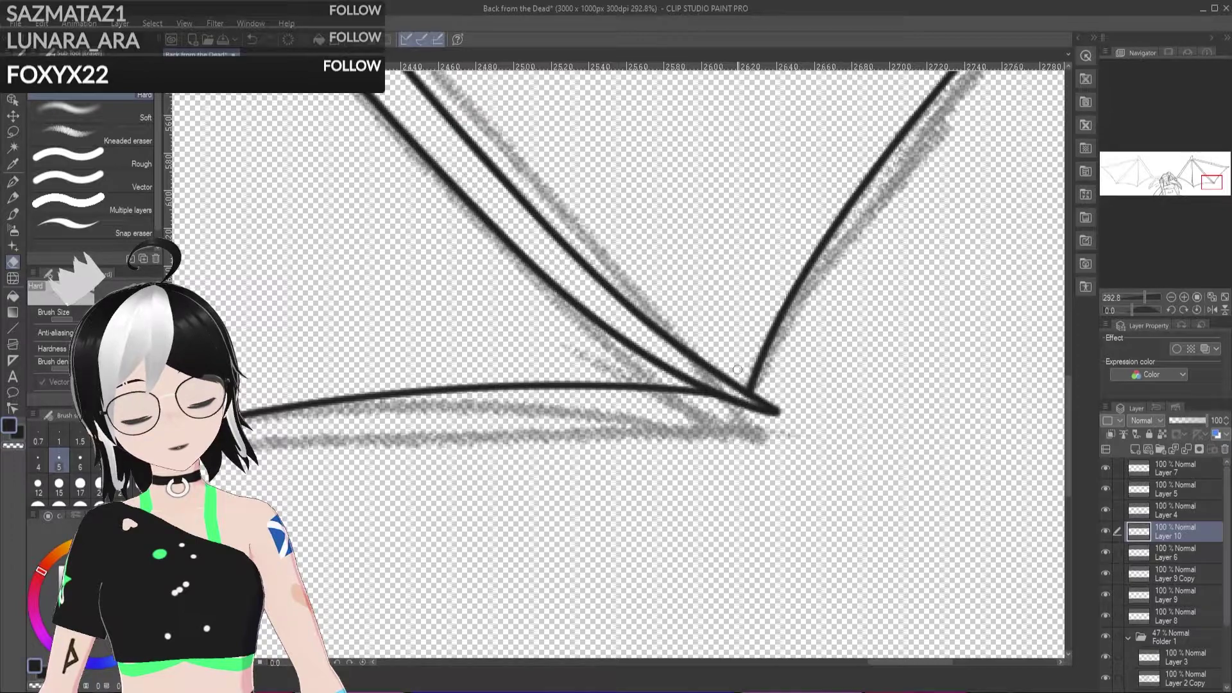
key(h)
mouse_move(761, 417)
mouse_down()
mouse_move(690, 397)
mouse_move(795, 405)
mouse_up()
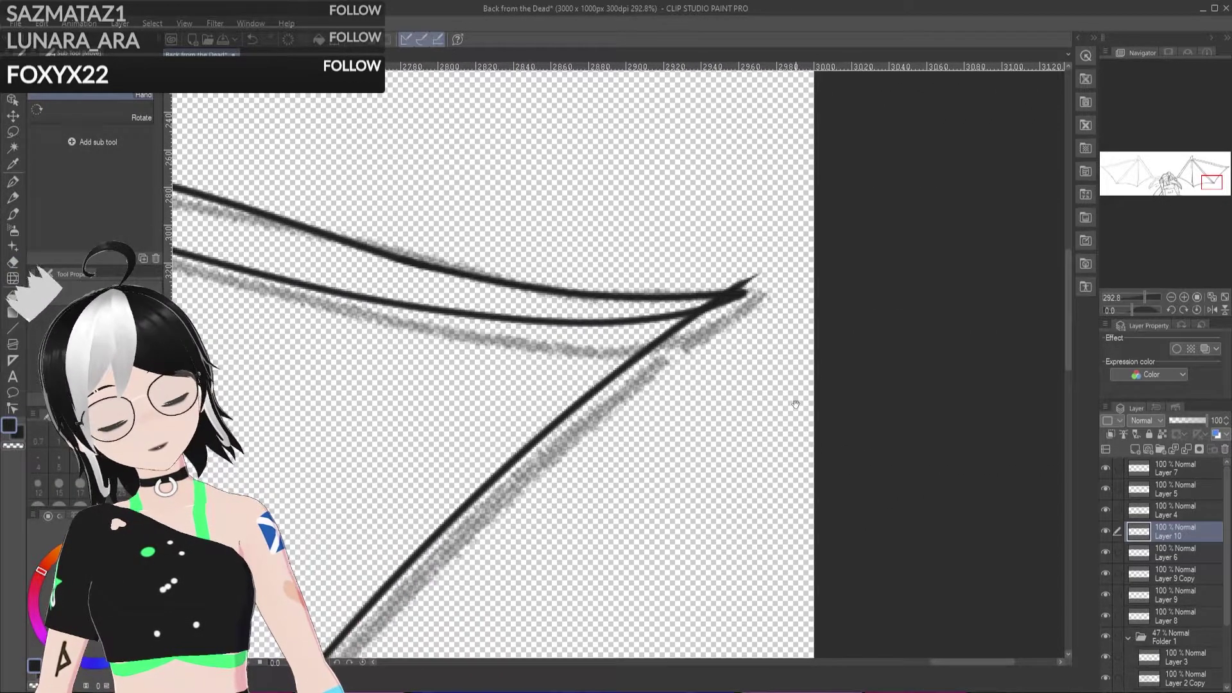
key(e)
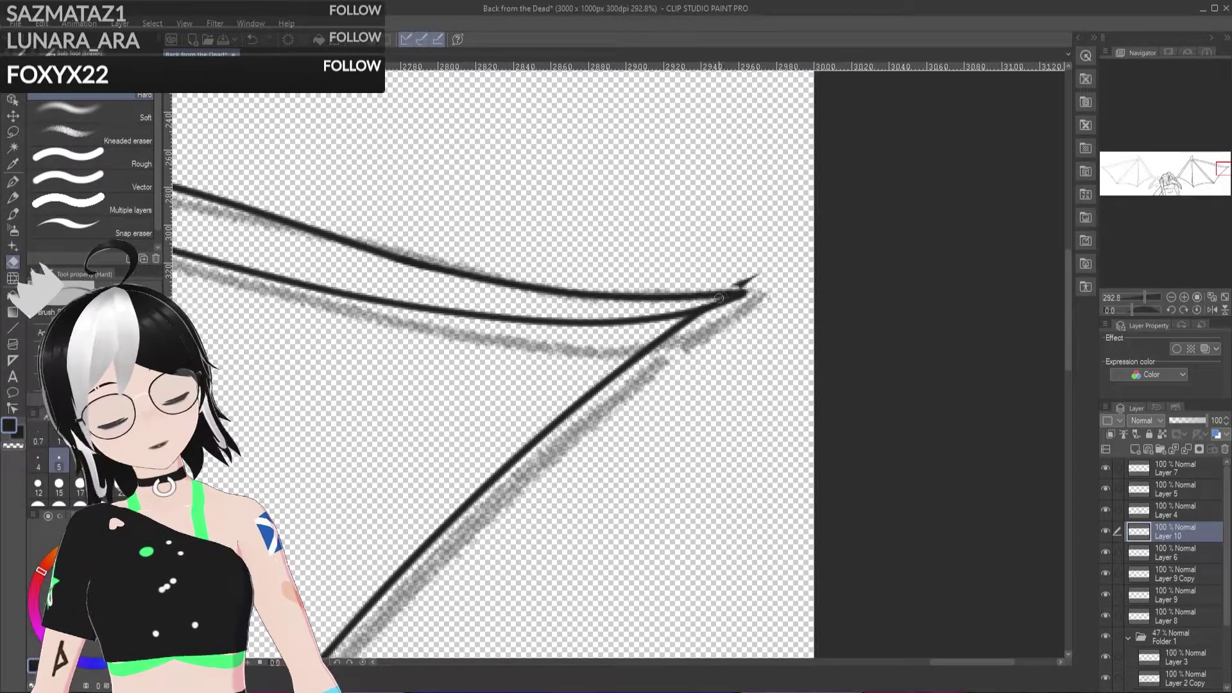
drag(706, 302, 757, 276)
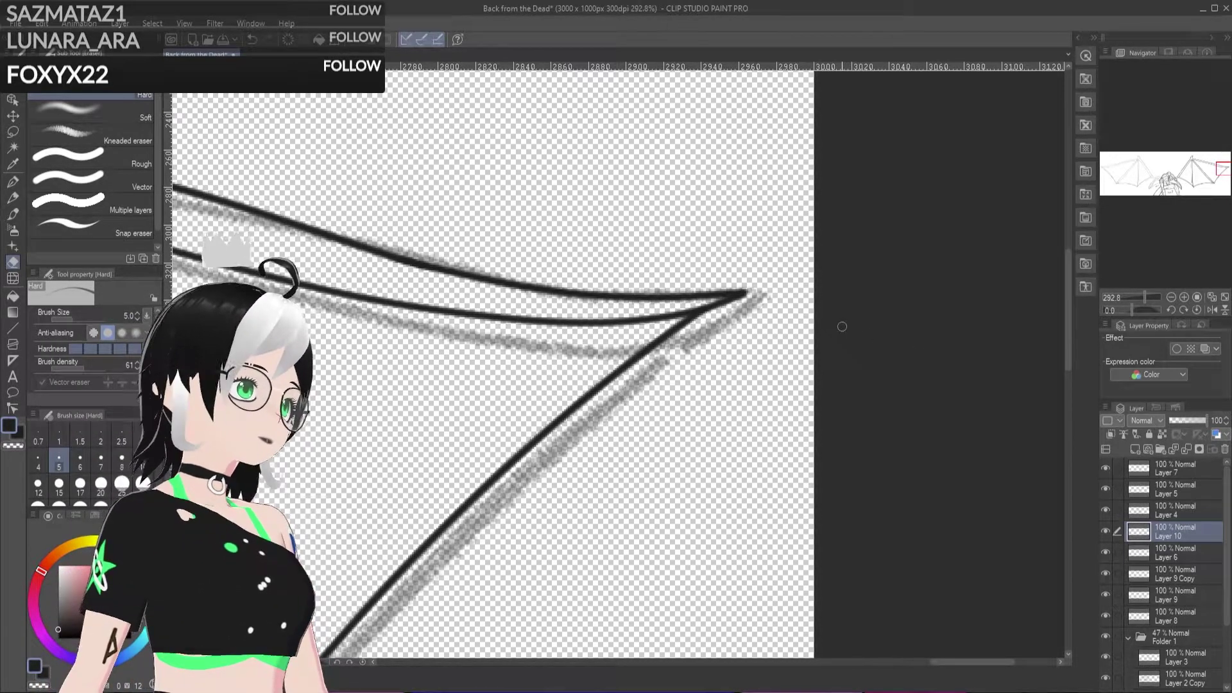
Step: View the whole banner and toggle Layer 8, Layer 9 and Layer 9 Copy off and on to check which wing lines each holds
scroll(860, 353, down, 6)
scroll(845, 362, down, 3)
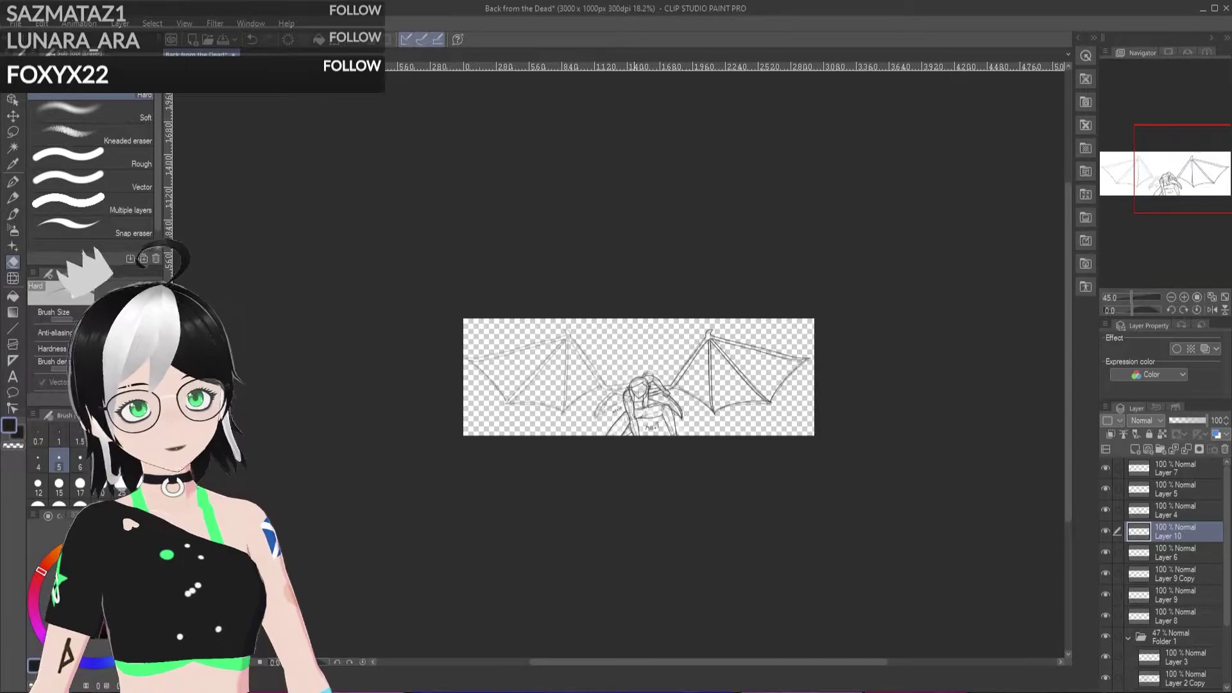
scroll(956, 333, up, 3)
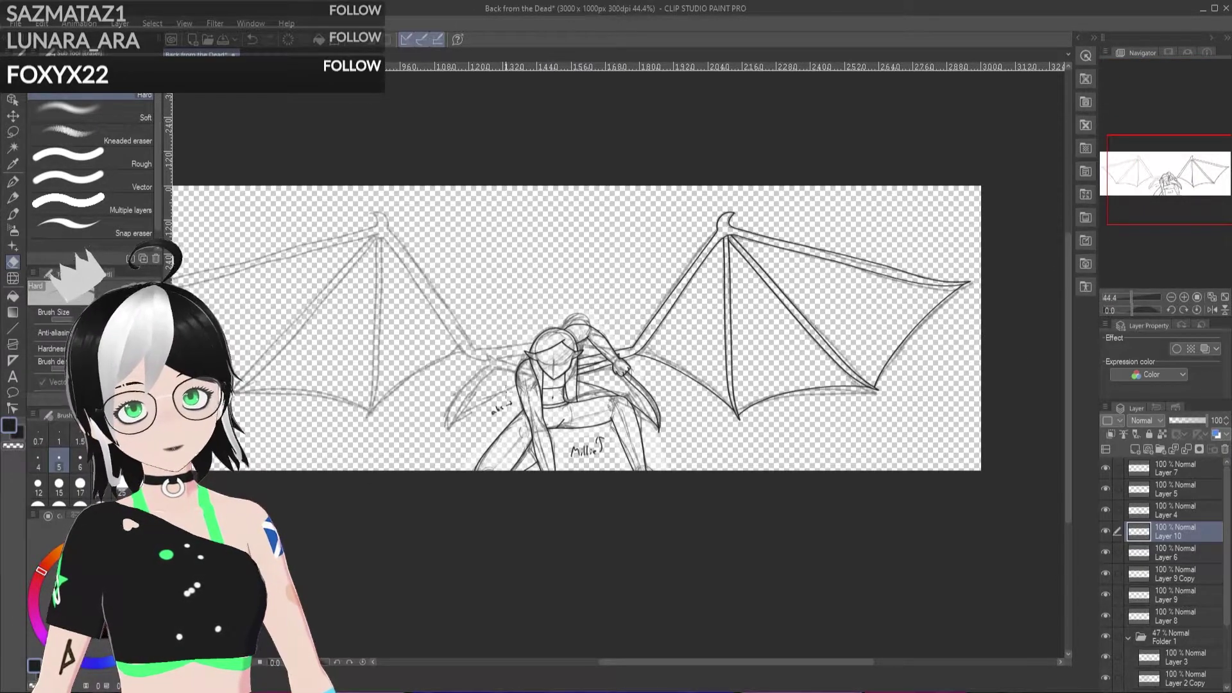
scroll(349, 399, up, 2)
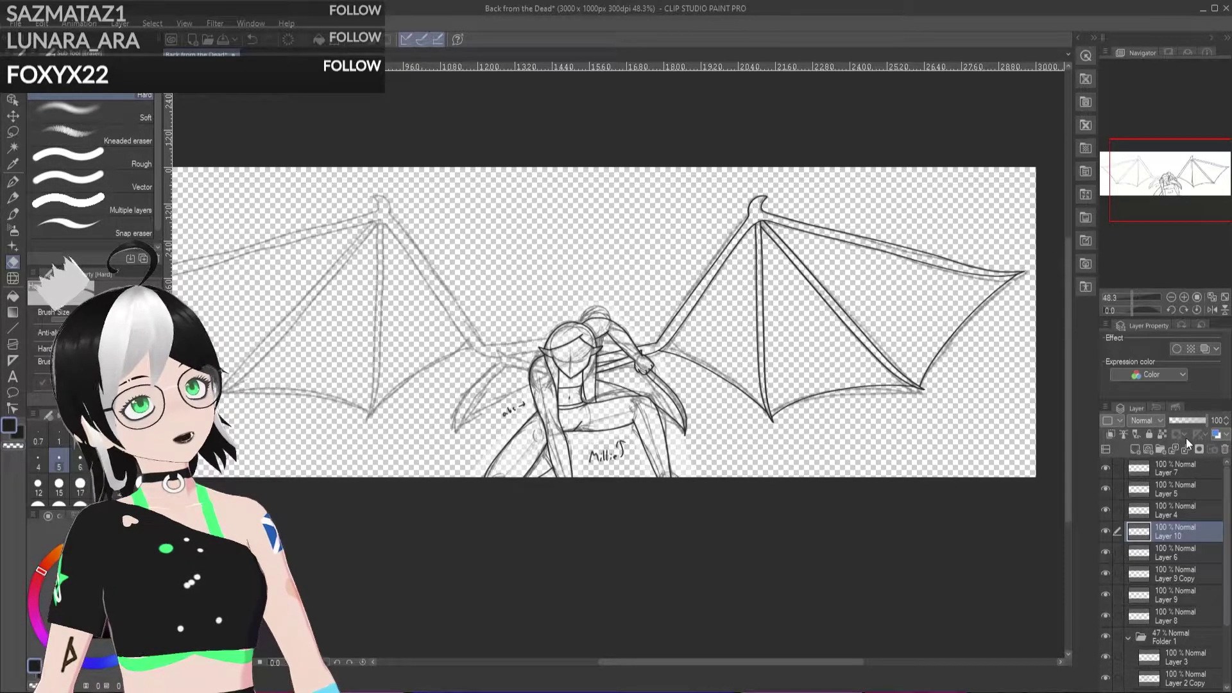
click(1104, 614)
click(1103, 615)
click(1105, 594)
click(1105, 592)
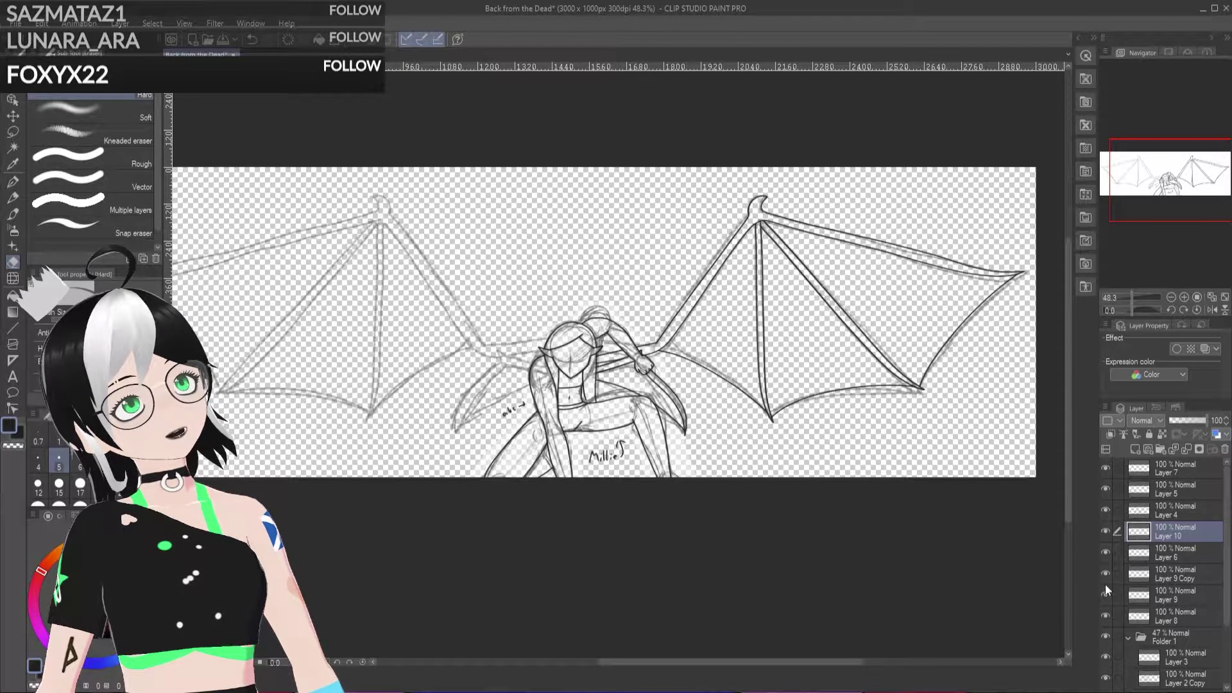
click(1105, 573)
click(1106, 571)
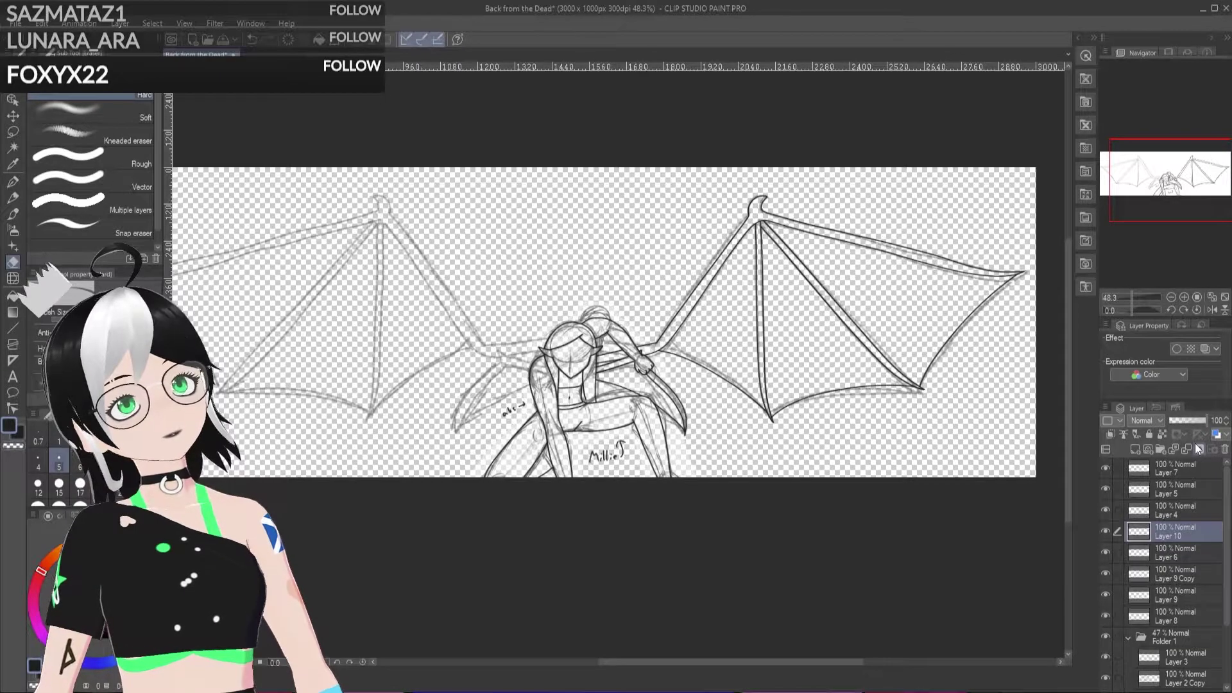
Step: Hide Layer 5 and Layer 4, and place copies of Layer 10 through Layer 8 over the left wing sketch
key(ctrl+minus)
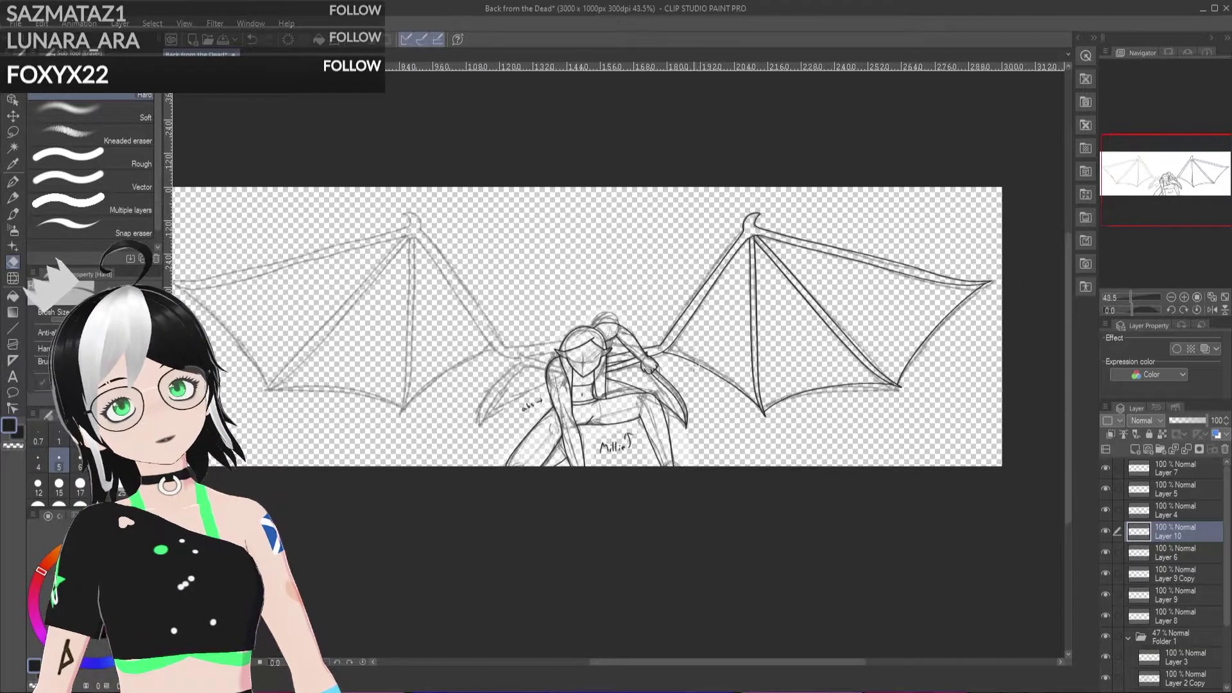
click(1105, 488)
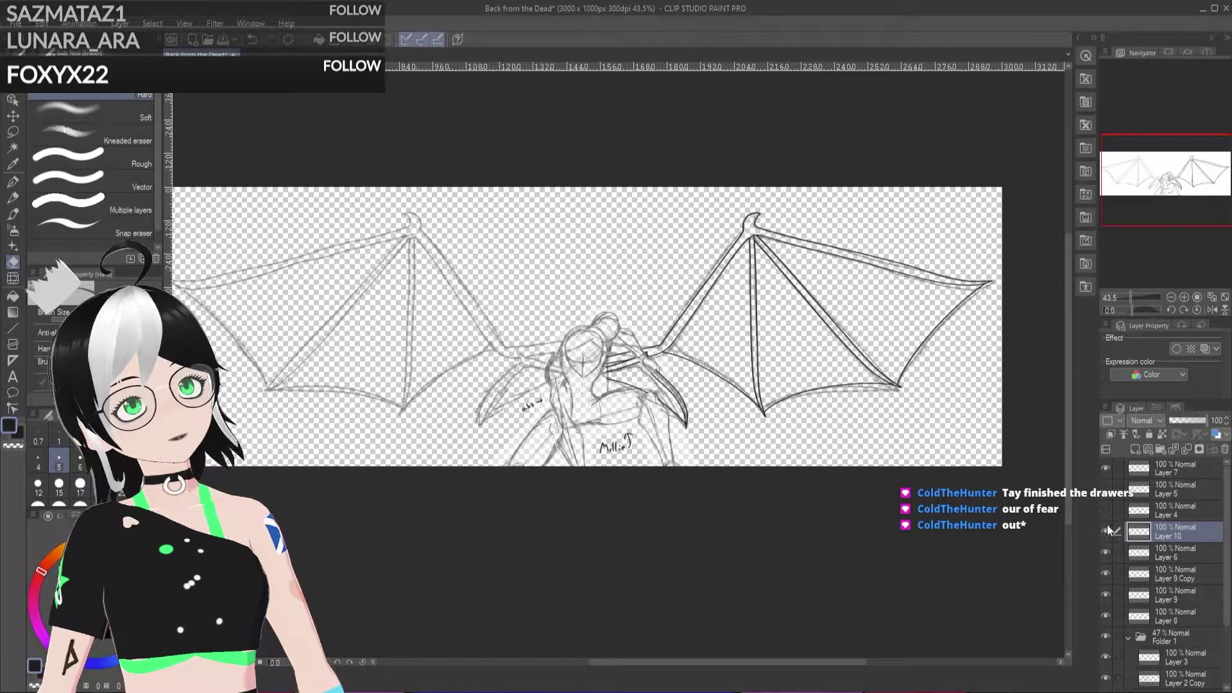
shift+click(1177, 609)
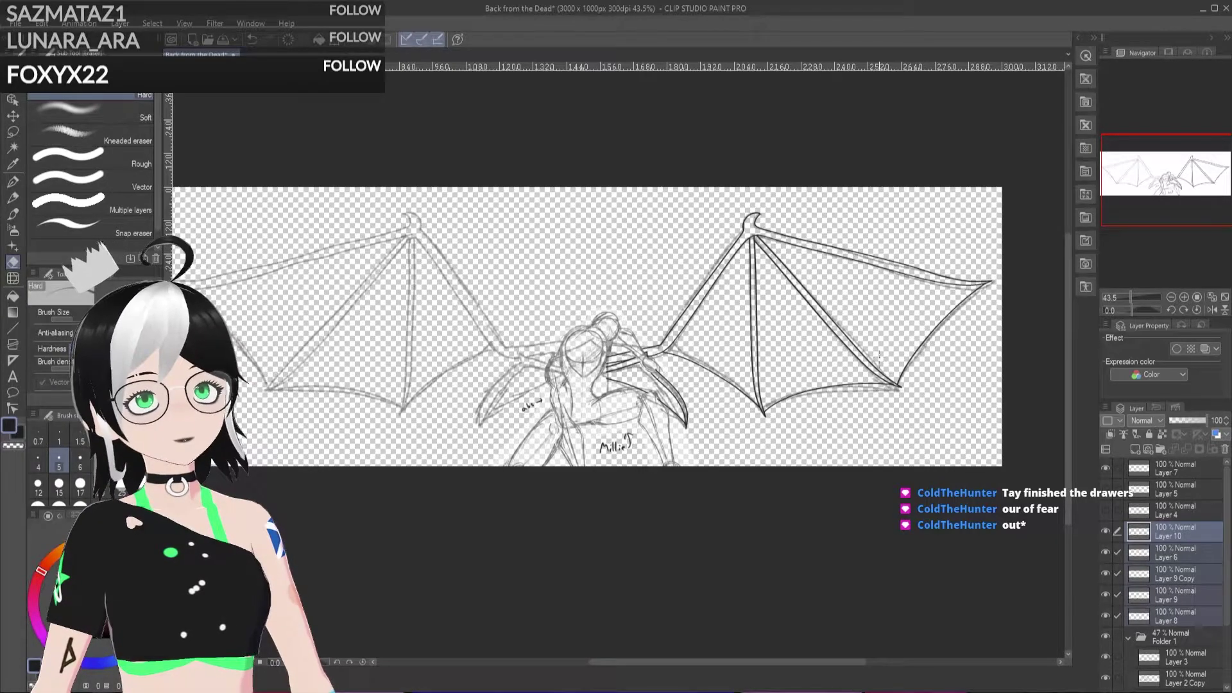
key(k)
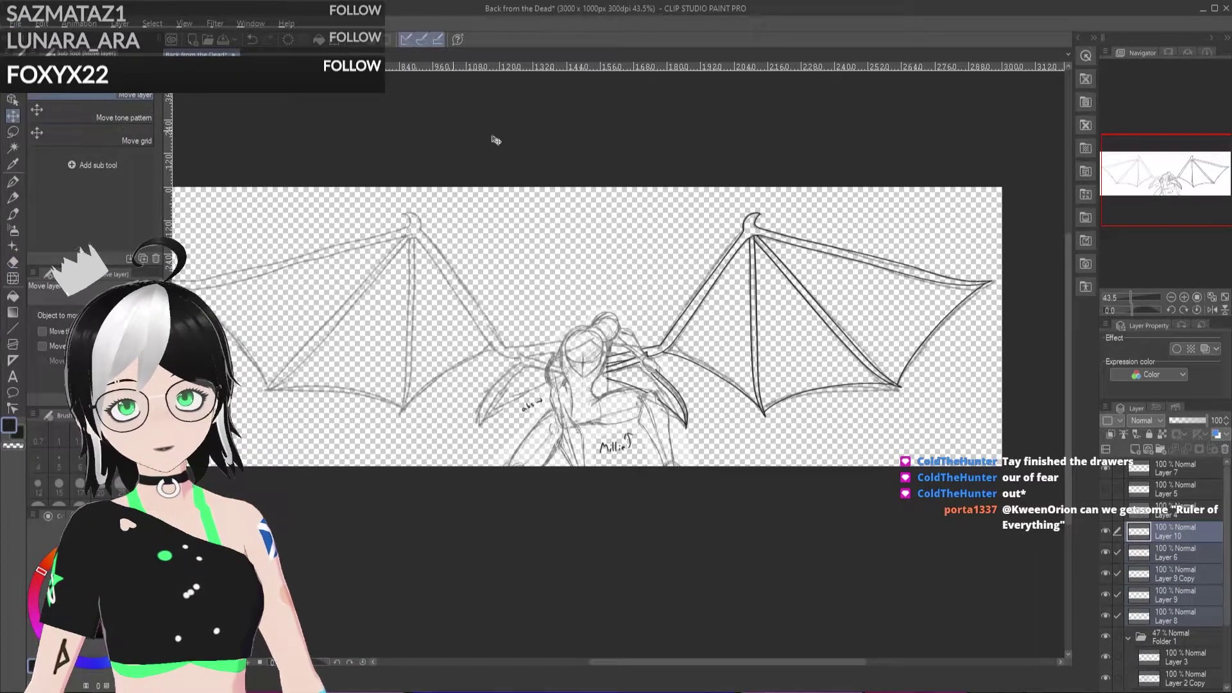
drag(924, 295, 607, 288)
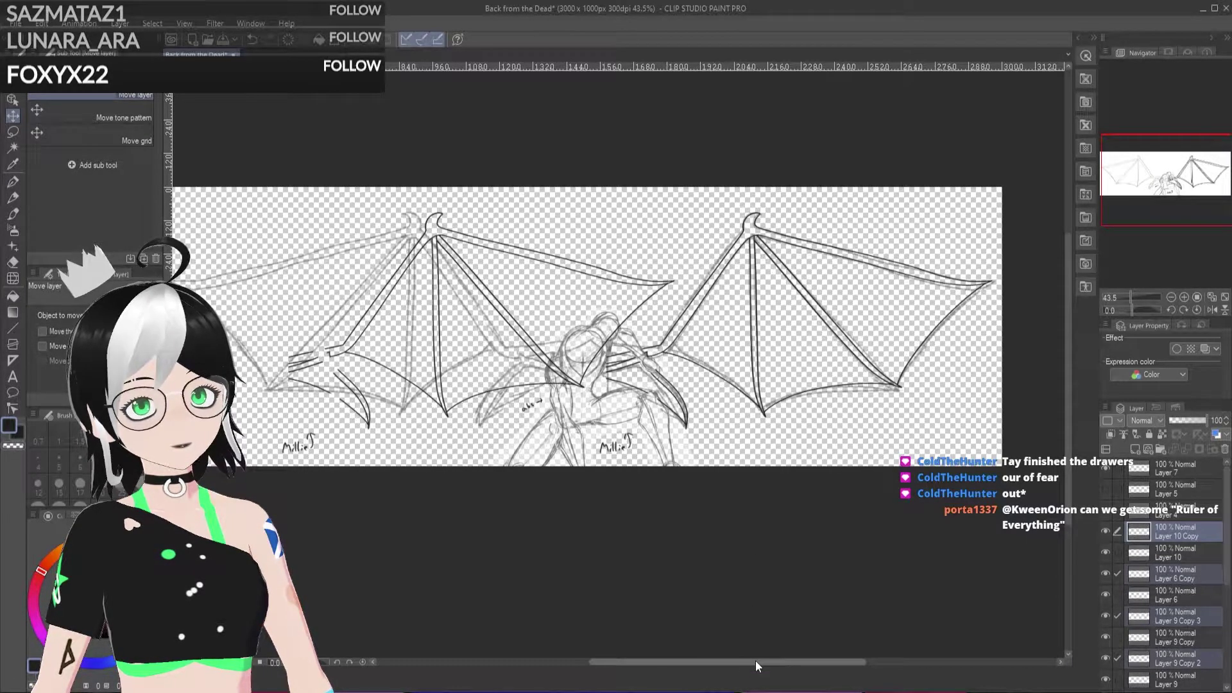
Step: Flip the copied wing lines horizontally so they mirror the right wing
drag(756, 666, 730, 661)
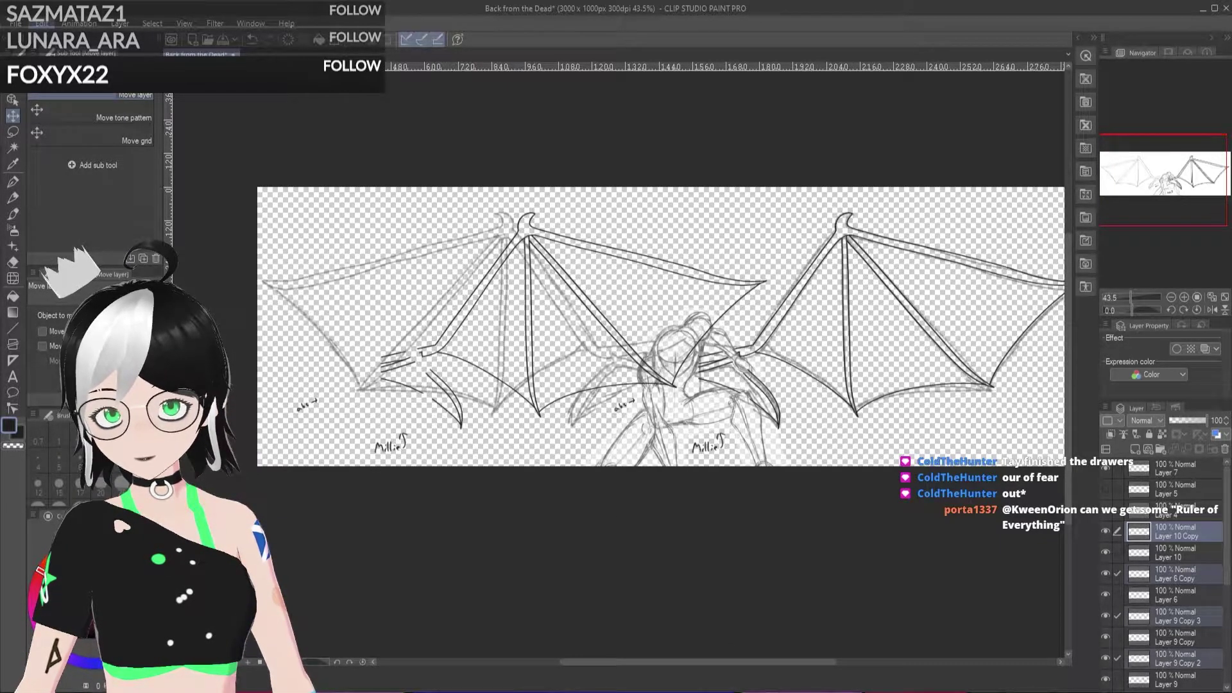
key(ctrl+t)
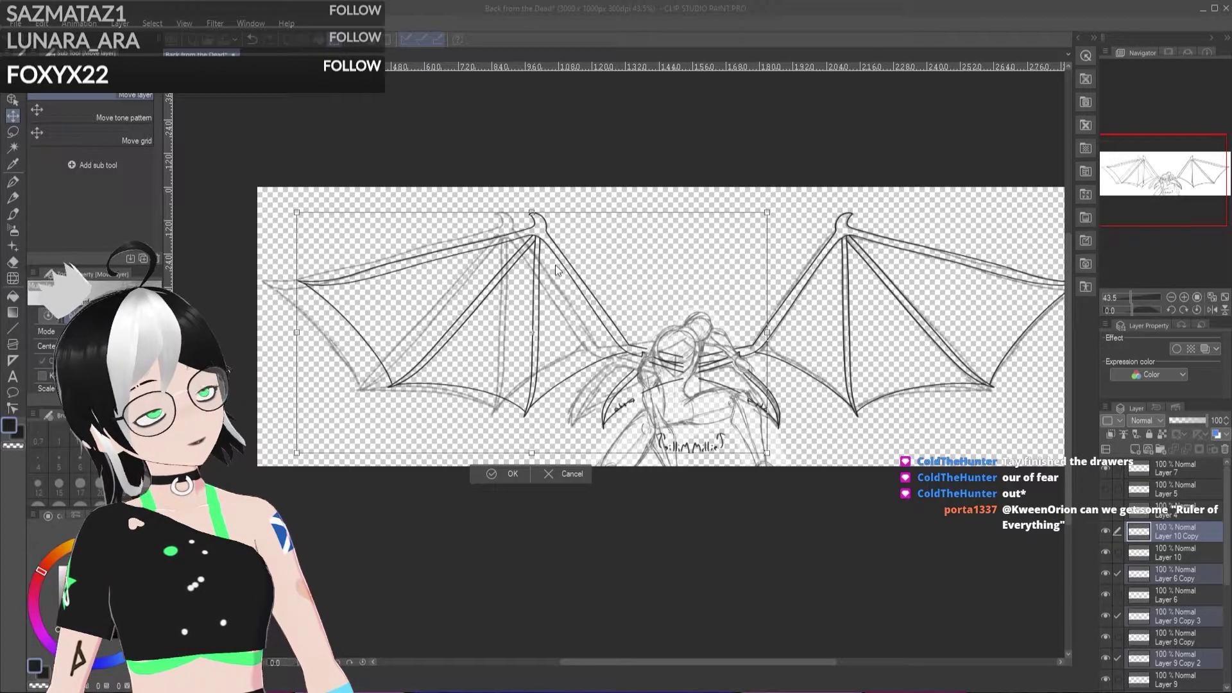
key(Return)
Step: Move Layer 6 Copy, Layer 9 Copy 3 and Layer 9 Copy 2 directly beneath Layer 10 Copy and select all four
drag(1200, 660, 1188, 541)
ctrl+click(1191, 615)
ctrl+click(1186, 577)
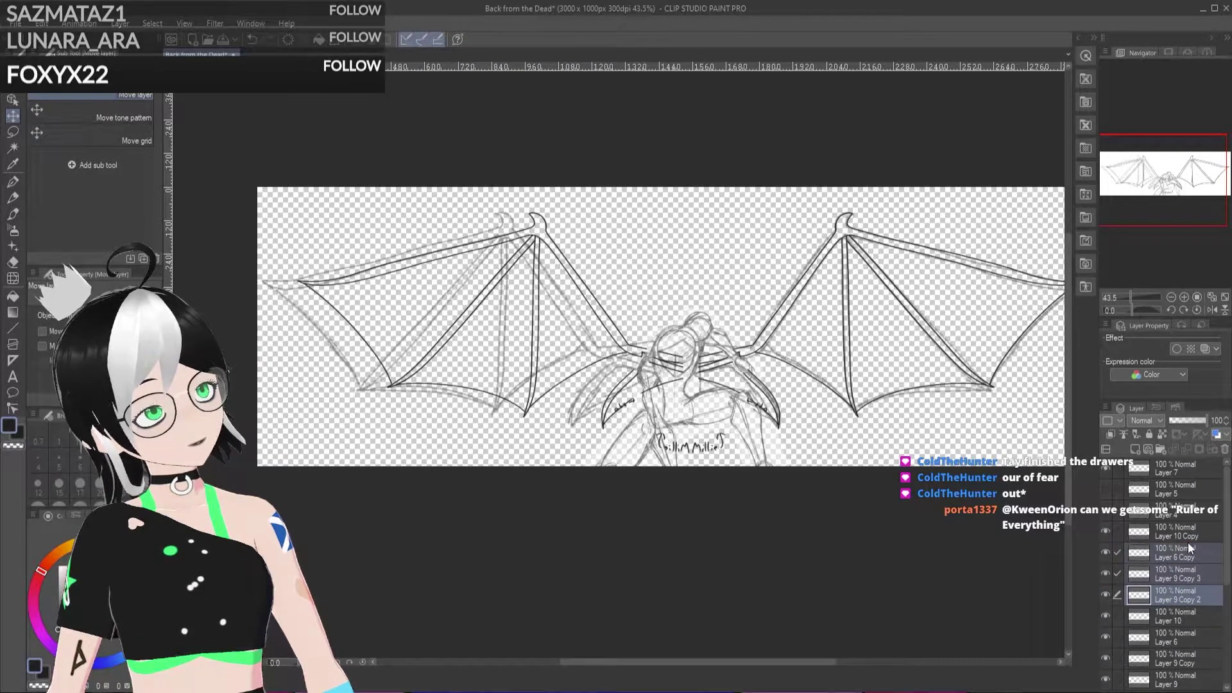
ctrl+click(1184, 532)
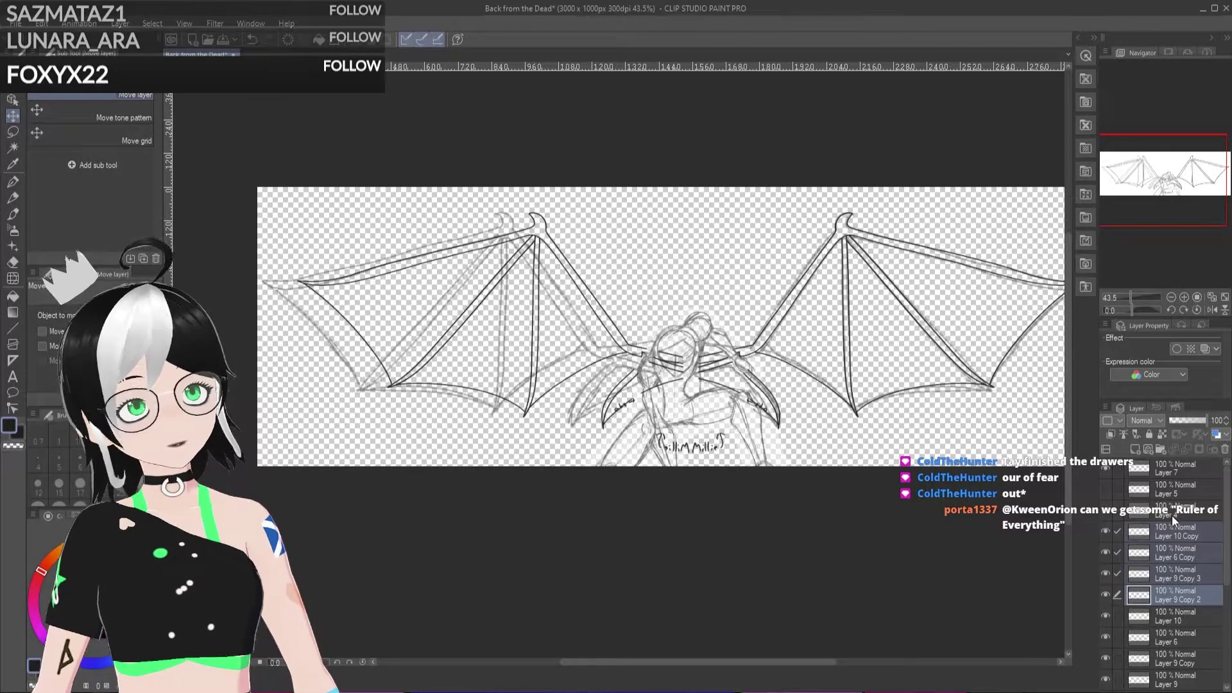
key(ctrl+t)
drag(555, 398, 554, 396)
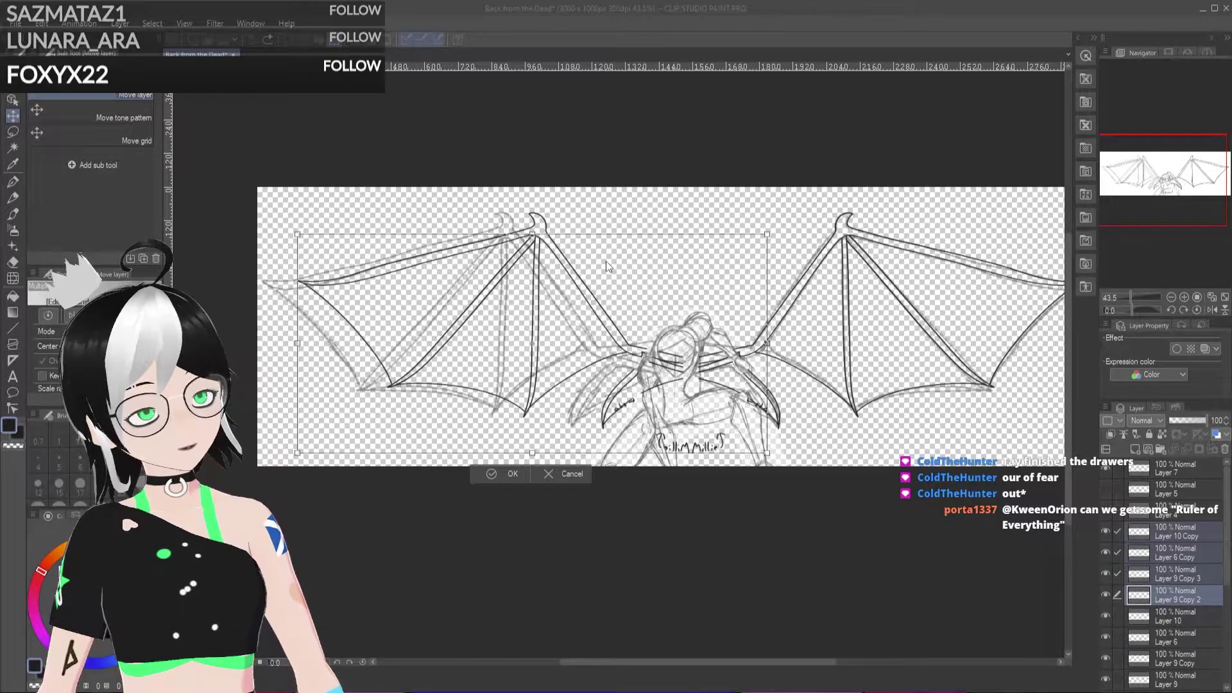
key(Return)
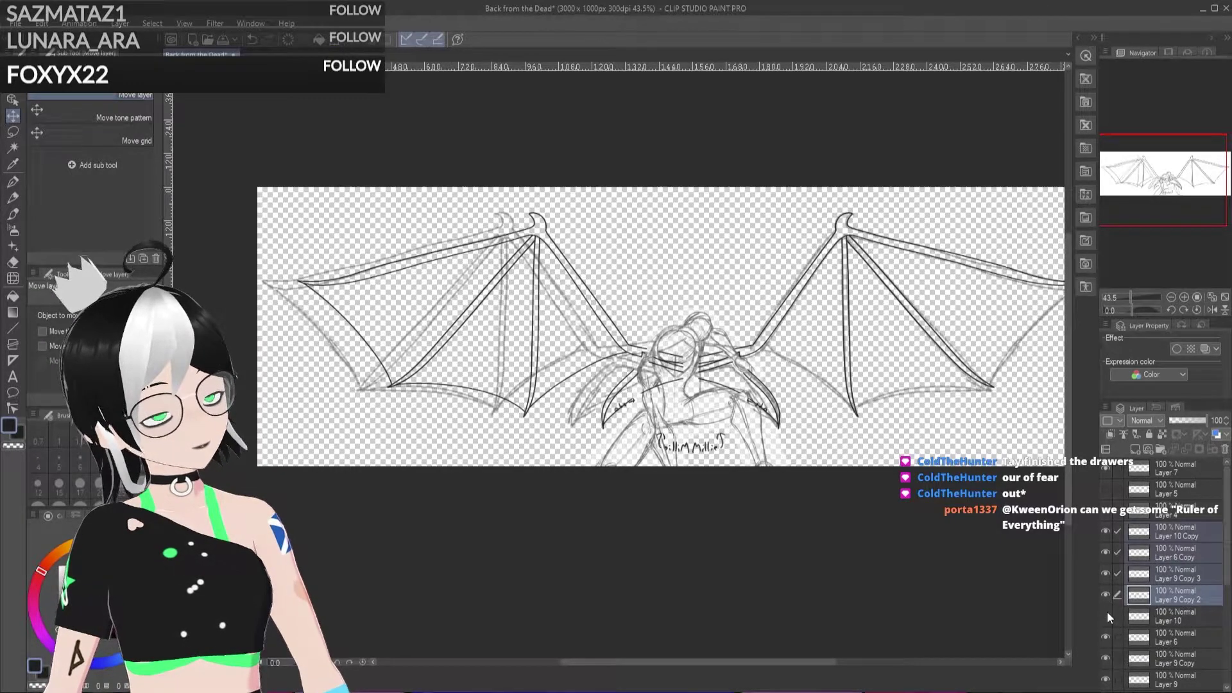
Step: Toggle the wing layers and their copies off and on to check which mirrored wing lines each holds
click(1104, 575)
click(1103, 570)
click(1103, 546)
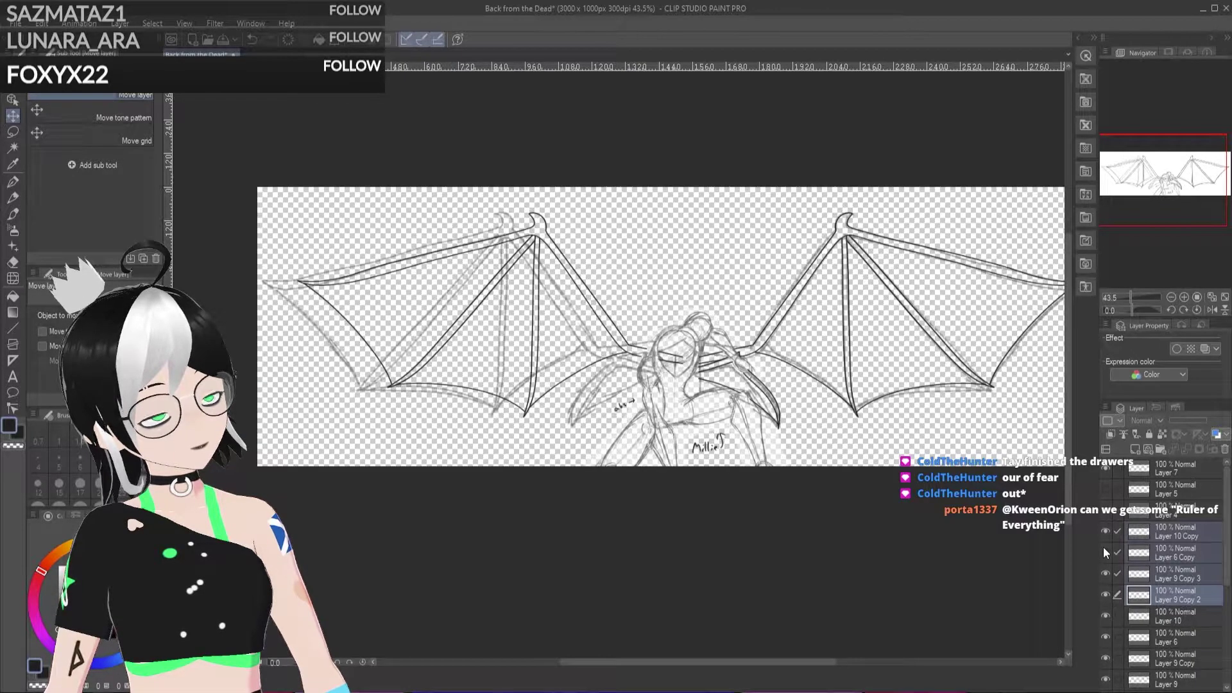
click(1103, 547)
click(1102, 533)
click(1103, 533)
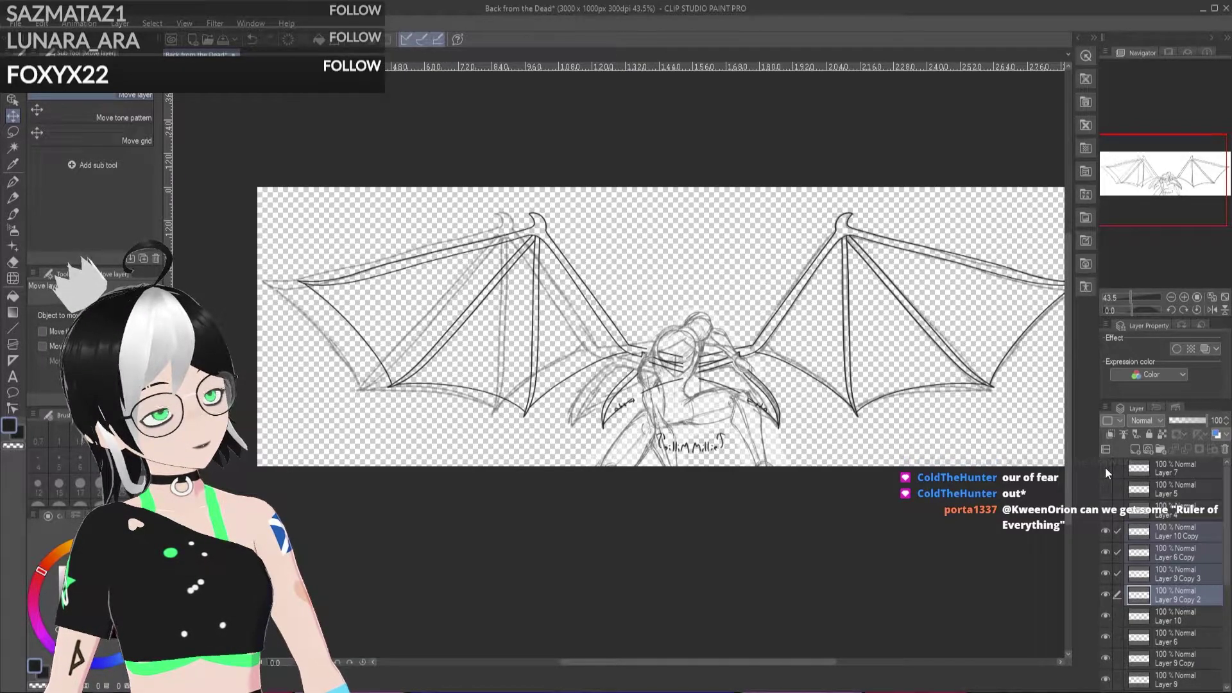
scroll(1199, 540, down, 2)
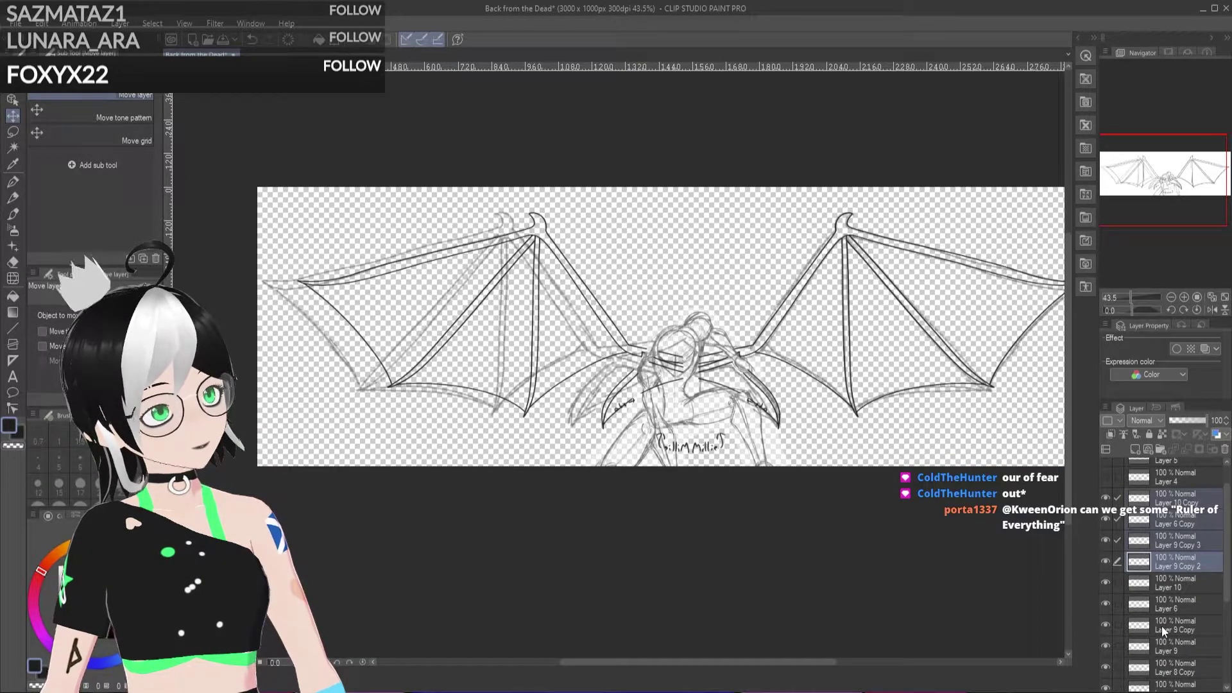
scroll(1109, 625, down, 2)
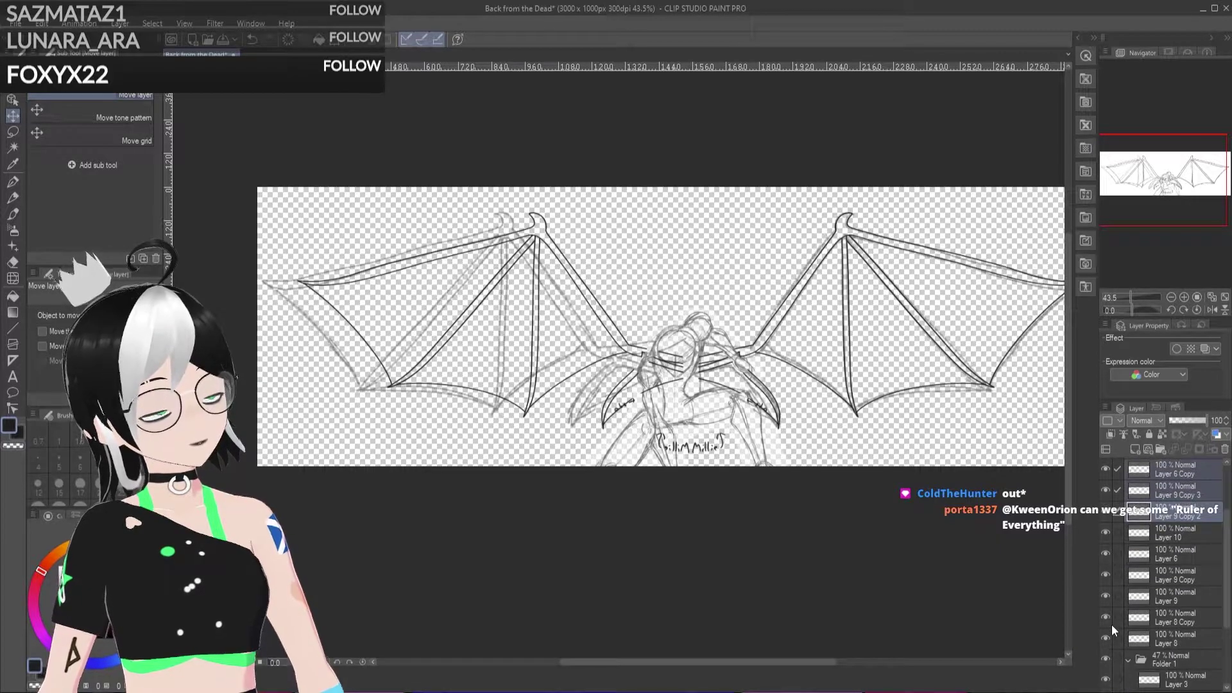
click(1109, 615)
click(1106, 616)
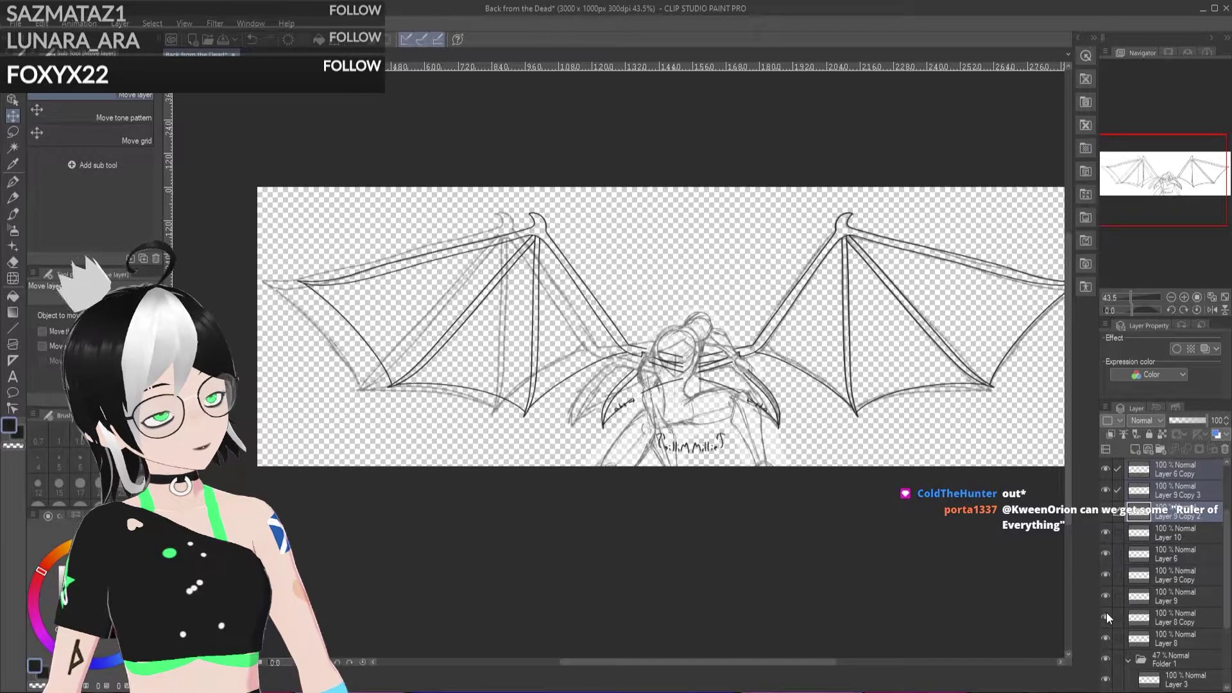
click(1106, 573)
click(1106, 571)
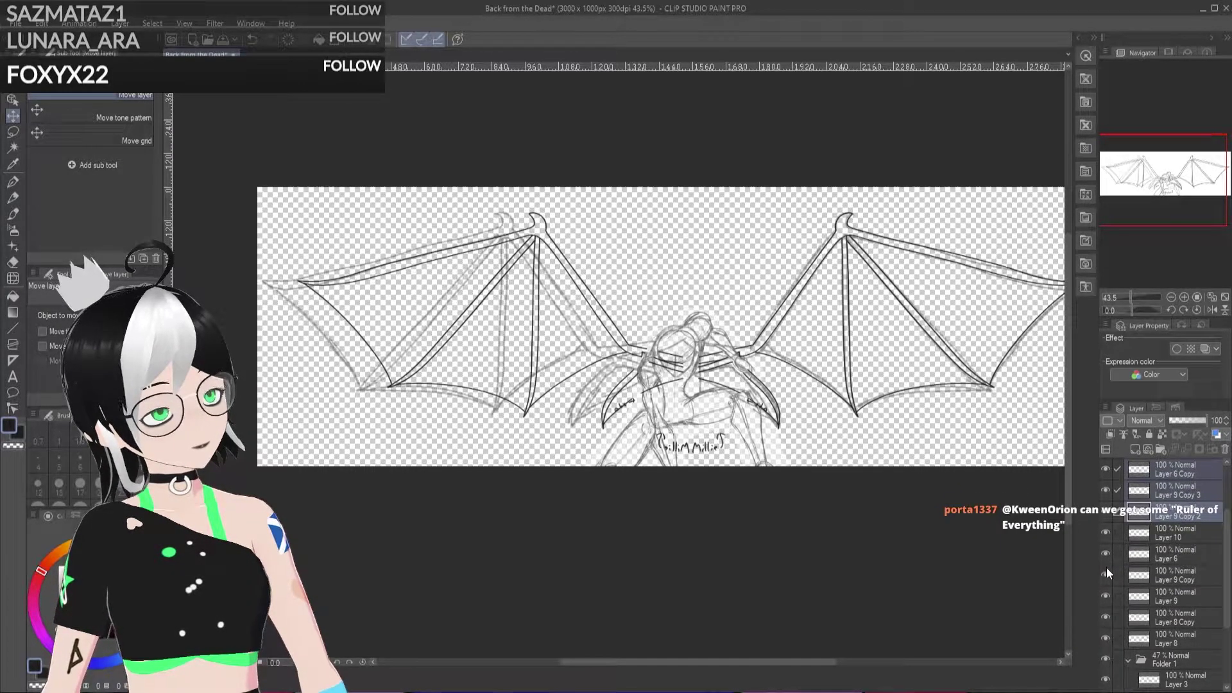
Step: Move Layer 8 Copy beneath Layer 9 Copy 2 and shift all five copied layers onto the left wing sketch
drag(1178, 622, 1188, 528)
scroll(1196, 553, up, 1)
shift+click(1177, 498)
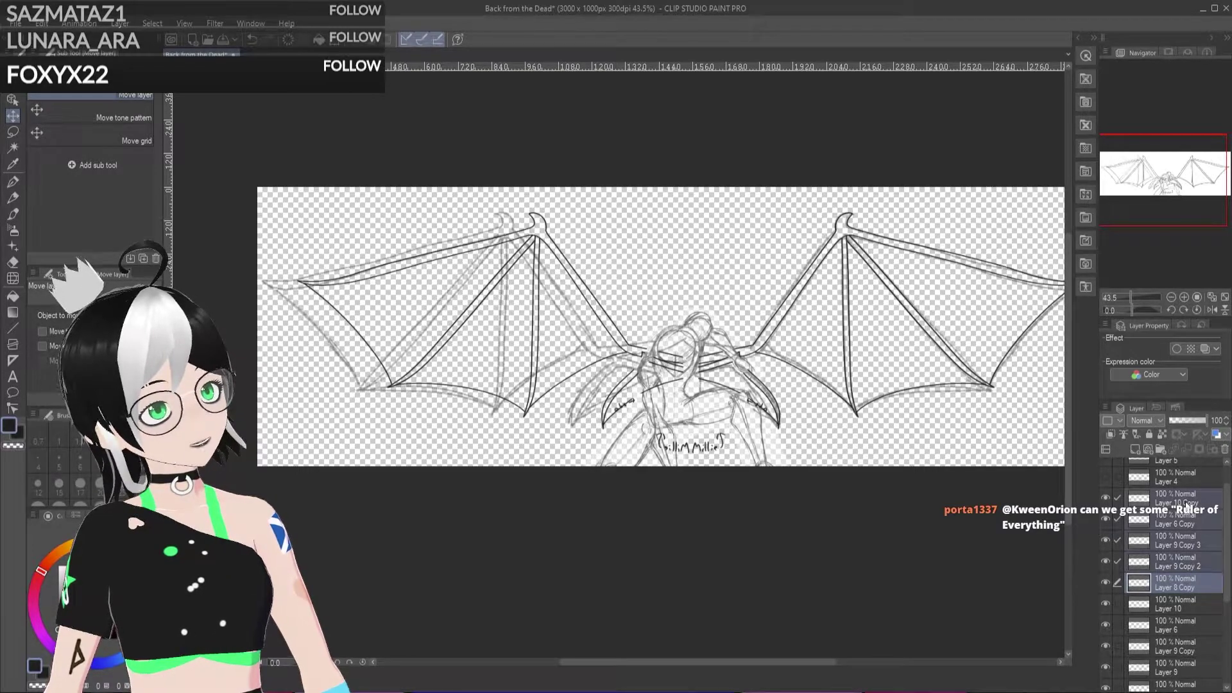
key(ctrl+t)
drag(598, 345, 568, 347)
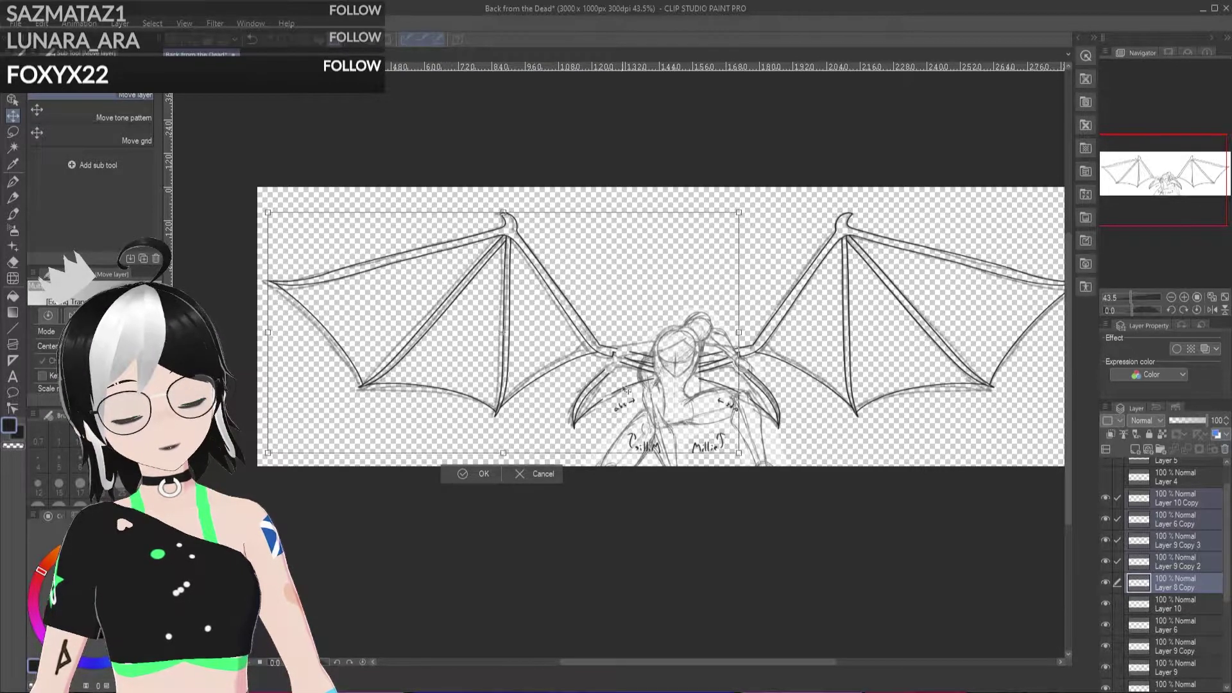
click(448, 478)
Step: On Layer 10 Copy, bridge the gap in the membrane line between the left wing's claw and the body with the G-pen
scroll(579, 380, up, 5)
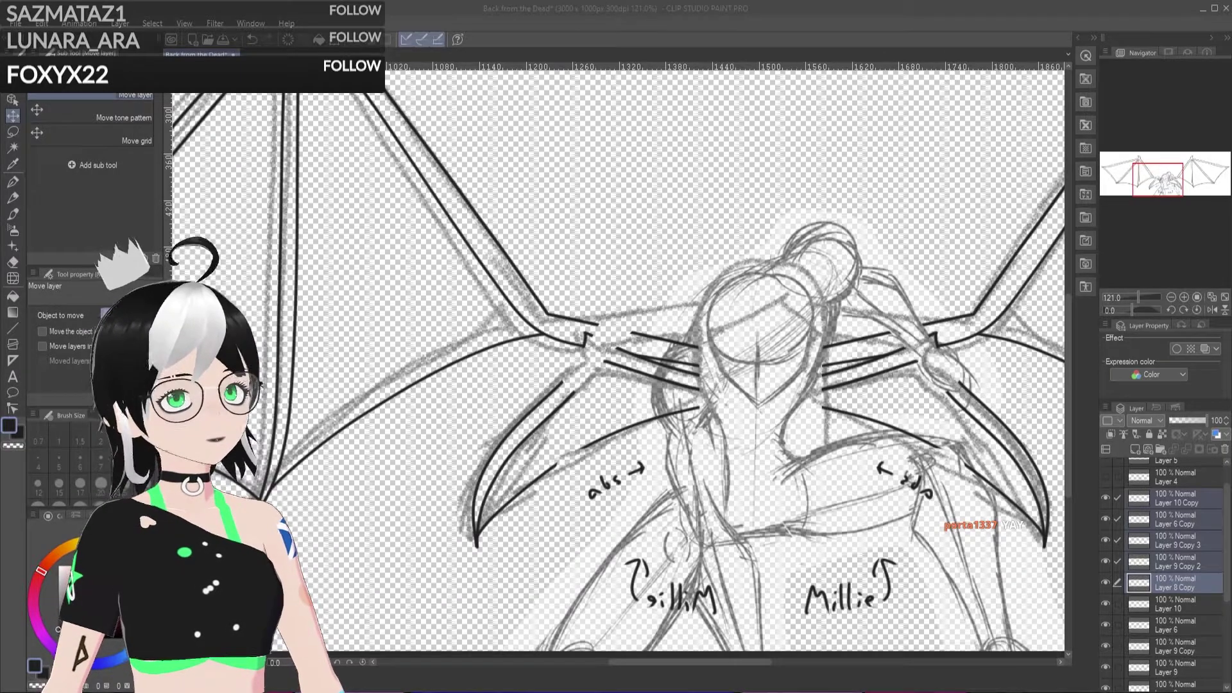
click(1174, 498)
scroll(632, 326, up, 2)
scroll(632, 325, up, 8)
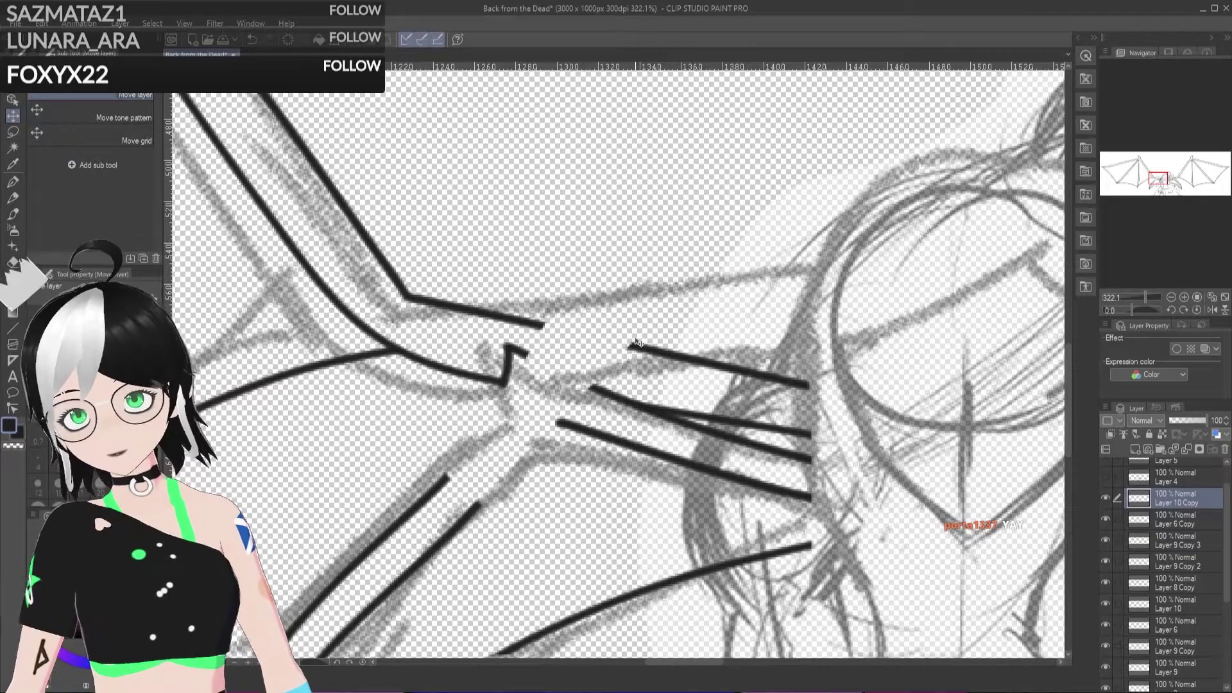
drag(1070, 359, 1067, 420)
click(13, 182)
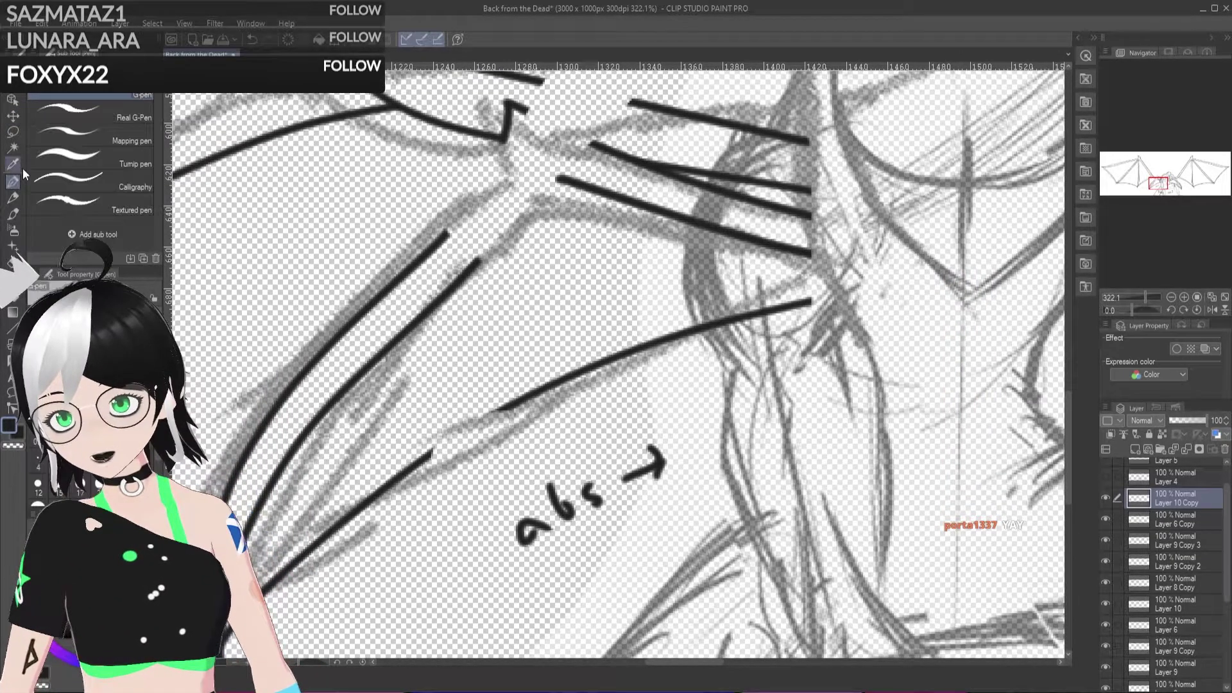
drag(517, 401, 410, 468)
key(ctrl+z)
drag(514, 402, 421, 467)
key(ctrl+z)
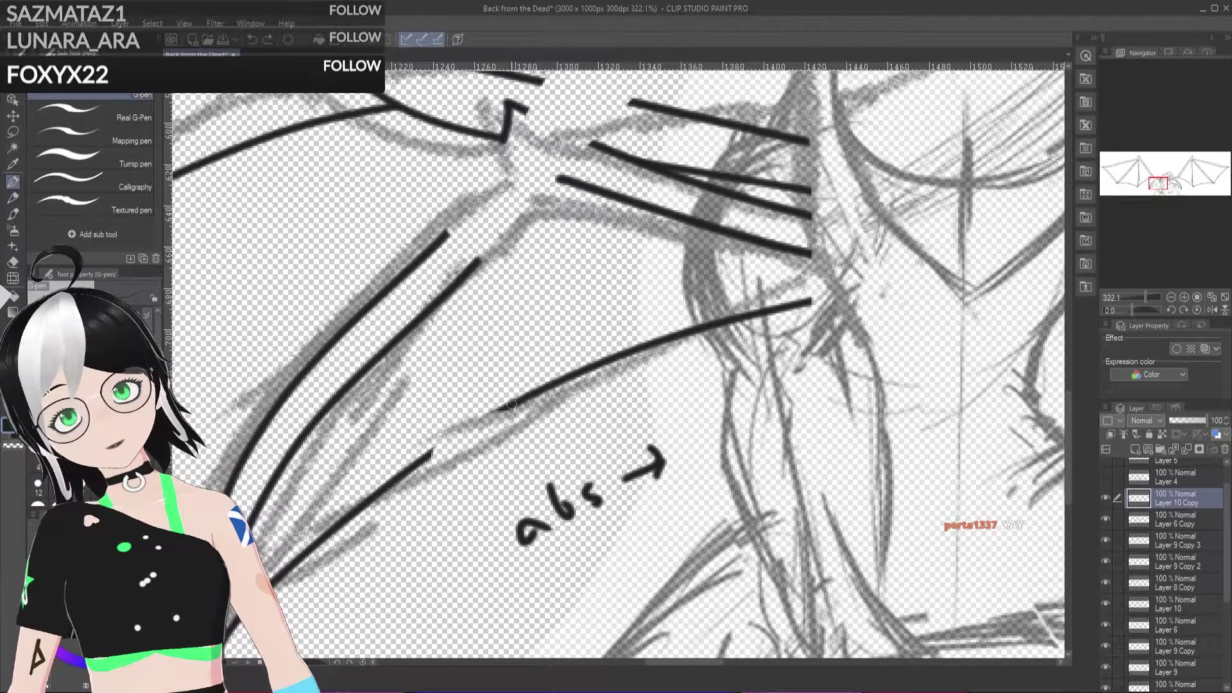
drag(516, 401, 417, 467)
key(ctrl+z)
drag(516, 401, 410, 467)
key(ctrl+z)
drag(508, 406, 424, 462)
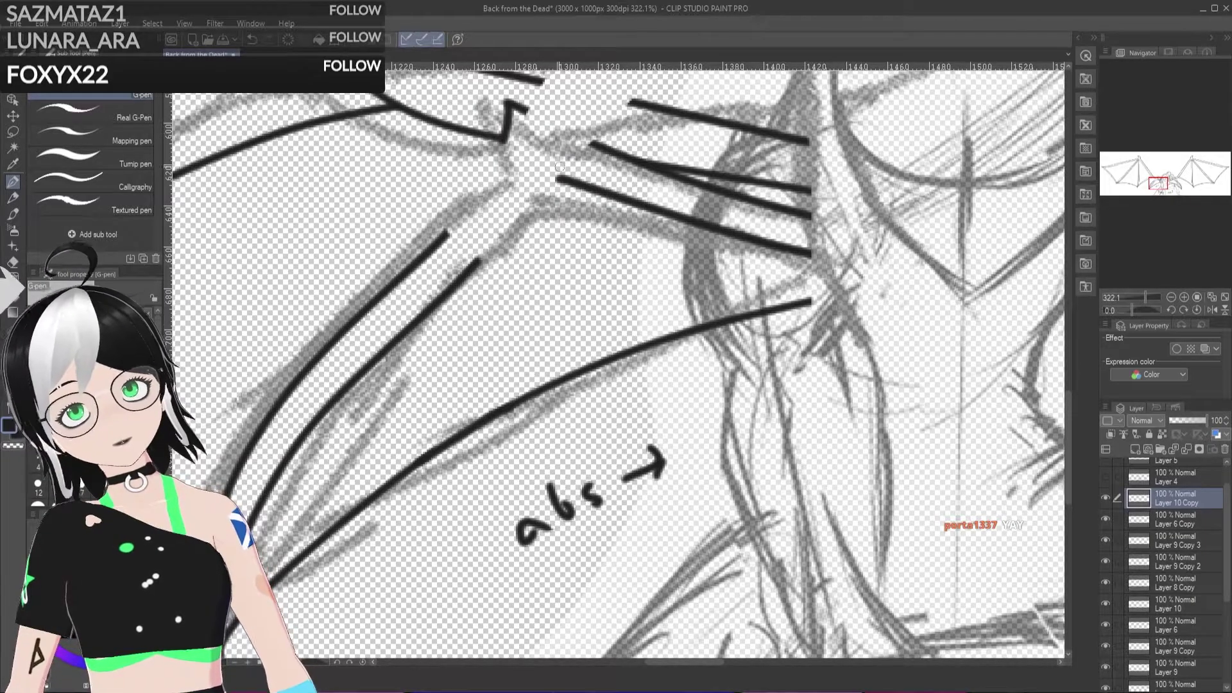
Step: Ink the missing joint lines connecting the left wing's claw outlines to the arm lines near the body
drag(557, 179, 477, 256)
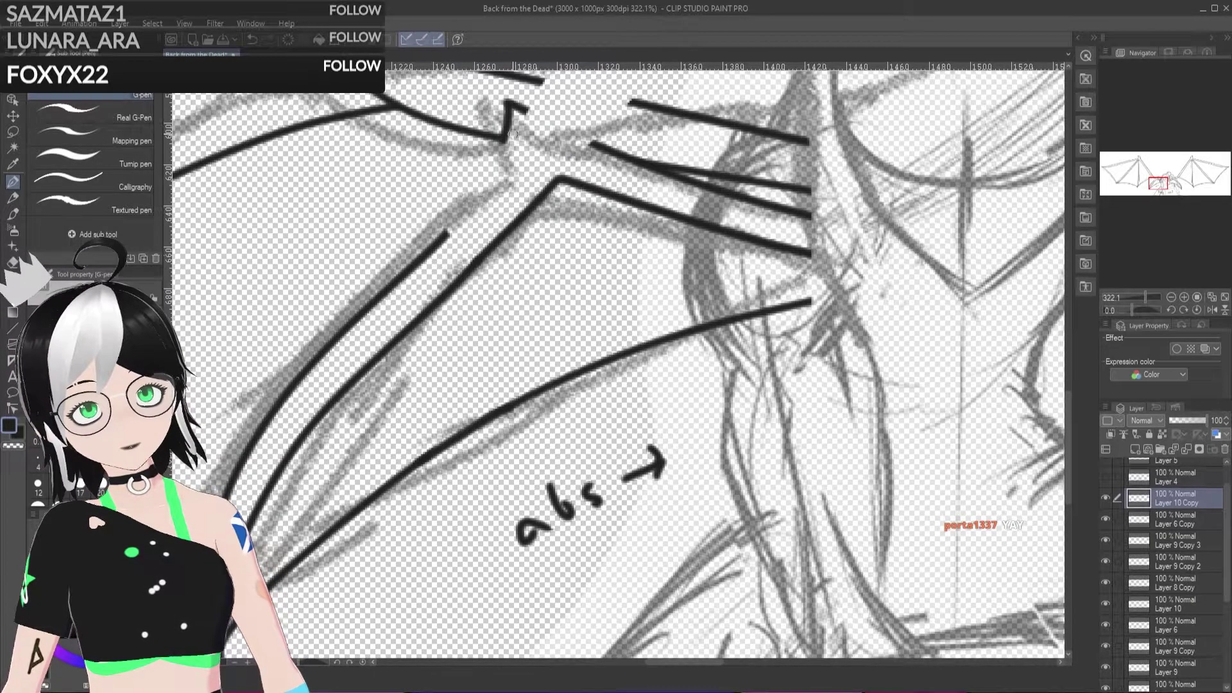
drag(510, 134, 443, 234)
key(ctrl+z)
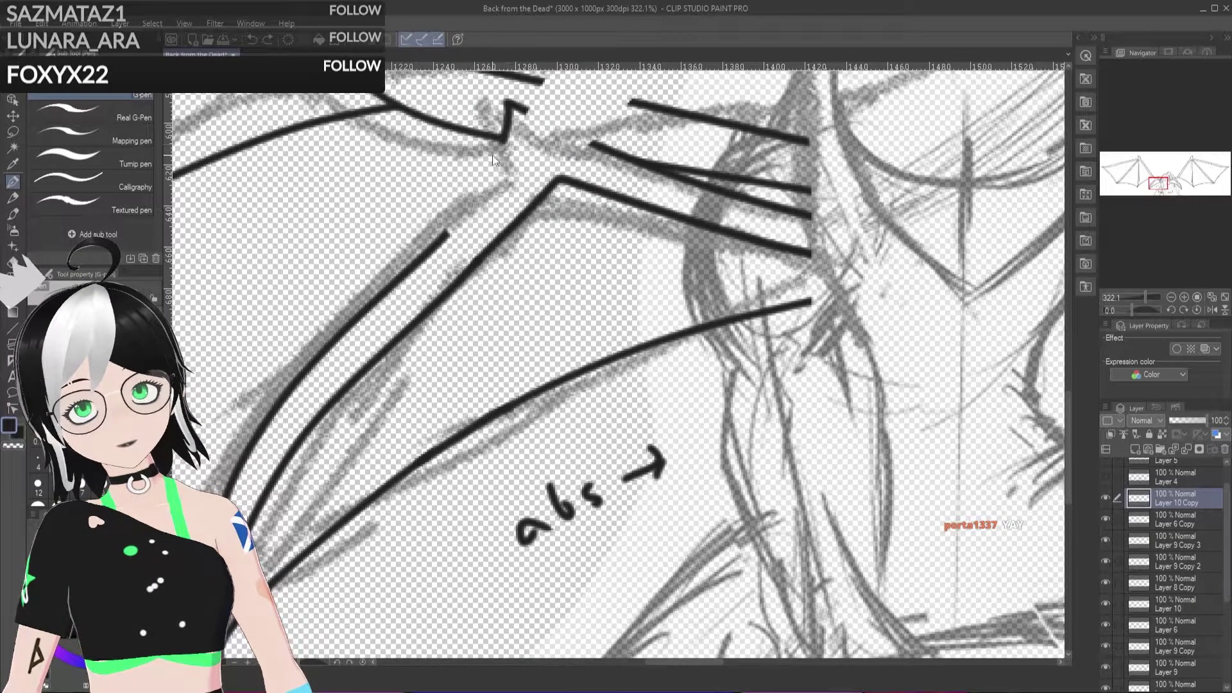
drag(508, 135, 449, 230)
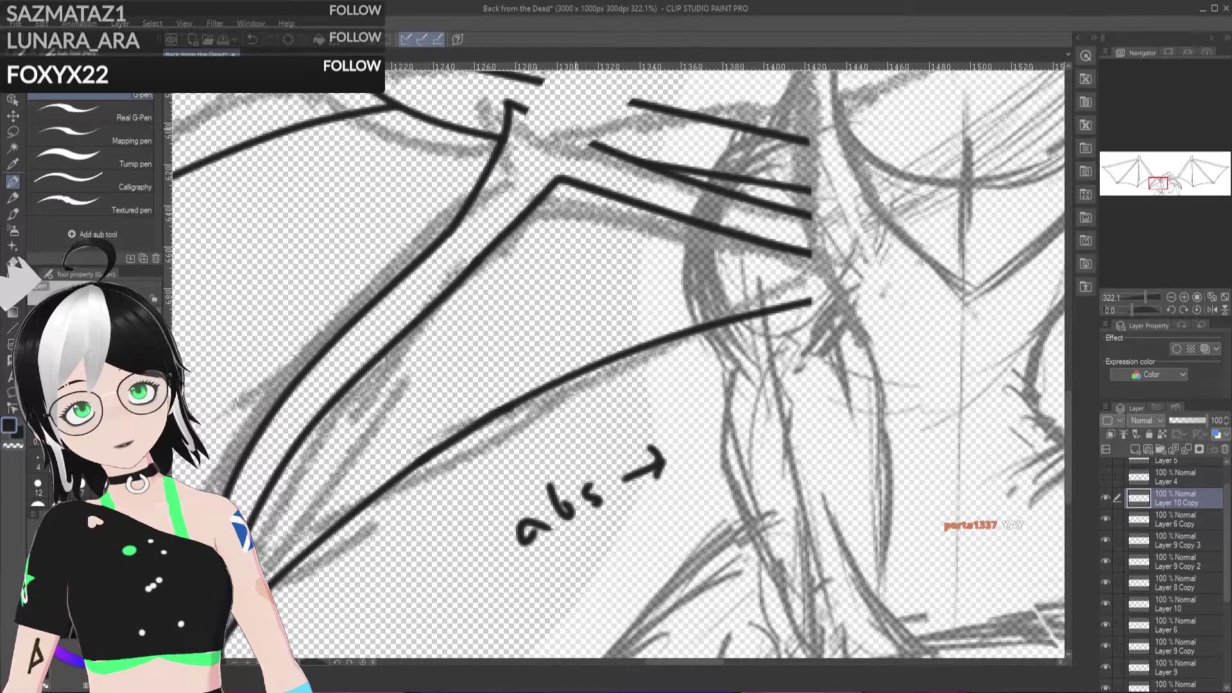
drag(595, 145, 512, 104)
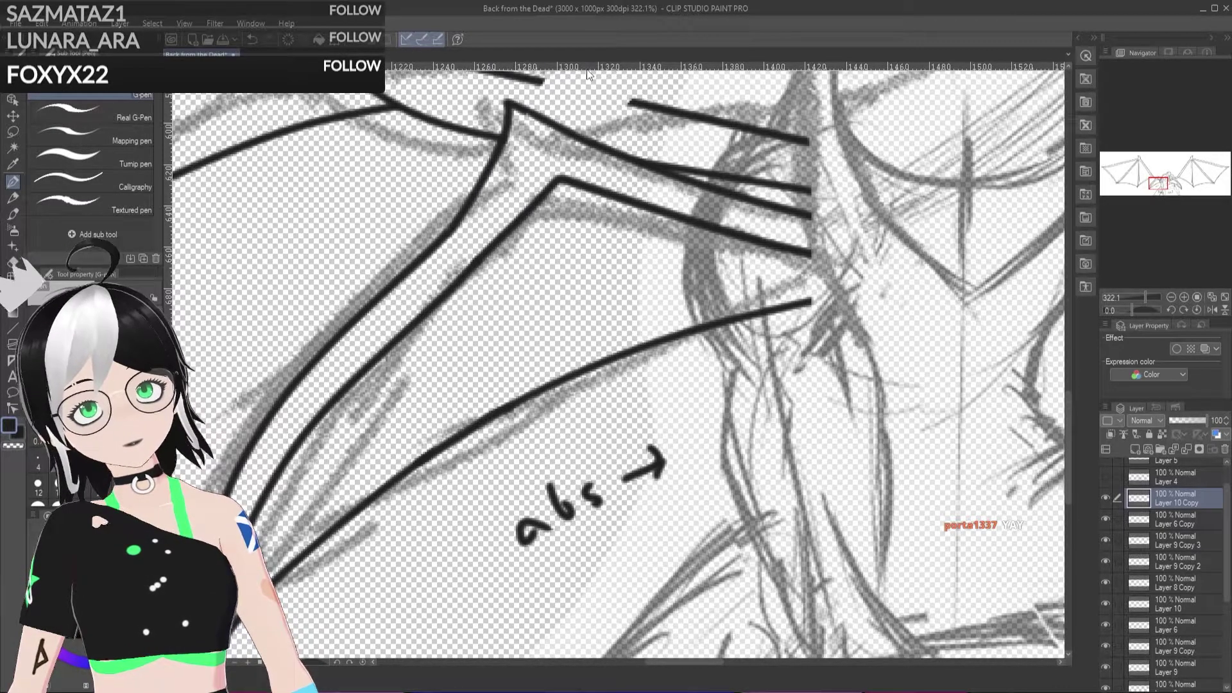
Step: Close the gap in the left wing's upper arm line between the elbow and the shoulder
drag(1070, 409, 1070, 360)
mouse_move(630, 365)
mouse_down()
mouse_move(523, 341)
mouse_move(547, 335)
mouse_move(540, 345)
mouse_move(645, 370)
mouse_move(617, 364)
mouse_up()
key(ctrl+z)
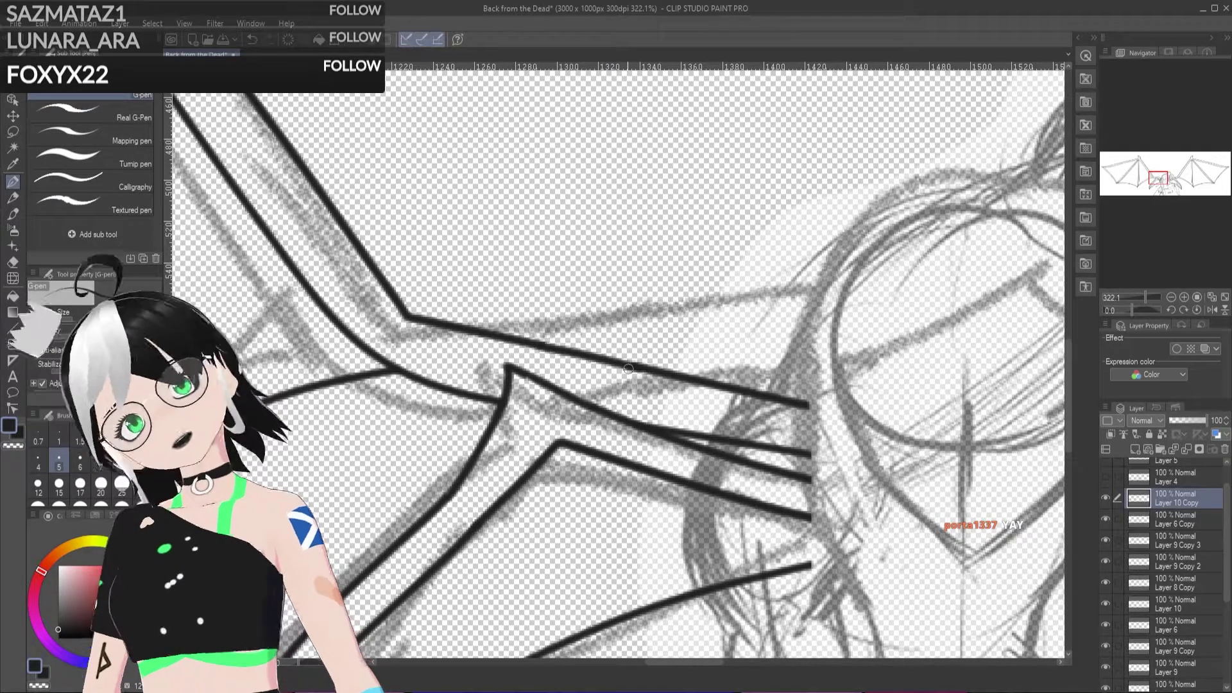
Step: On Layer 7, draw single slanted strokes across the right wing's lower membrane, beside the body and across the left wing's lower membrane
scroll(406, 411, down, 7)
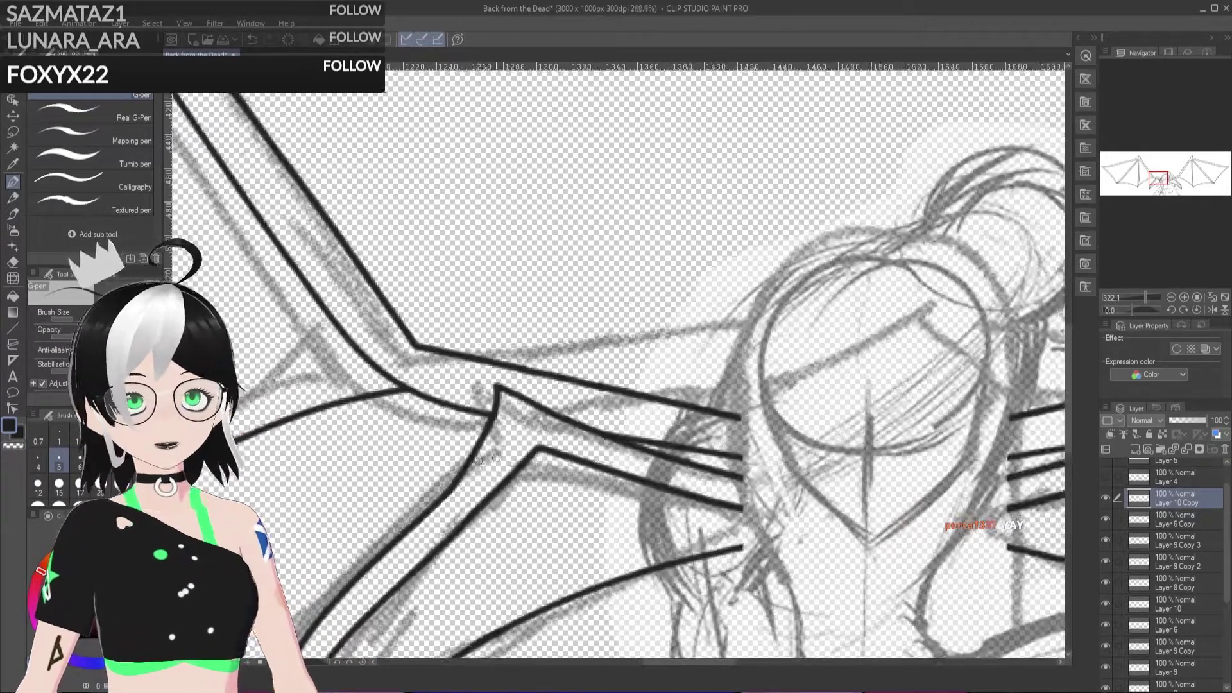
scroll(406, 410, down, 2)
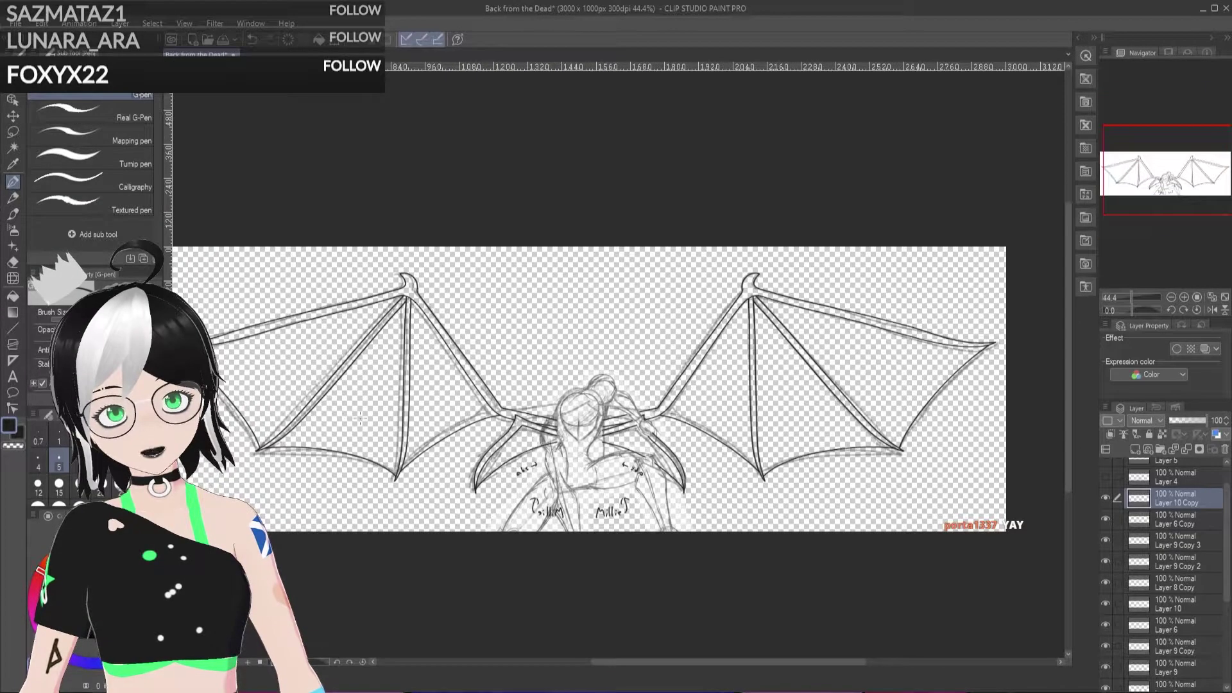
scroll(574, 399, down, 2)
scroll(574, 399, up, 2)
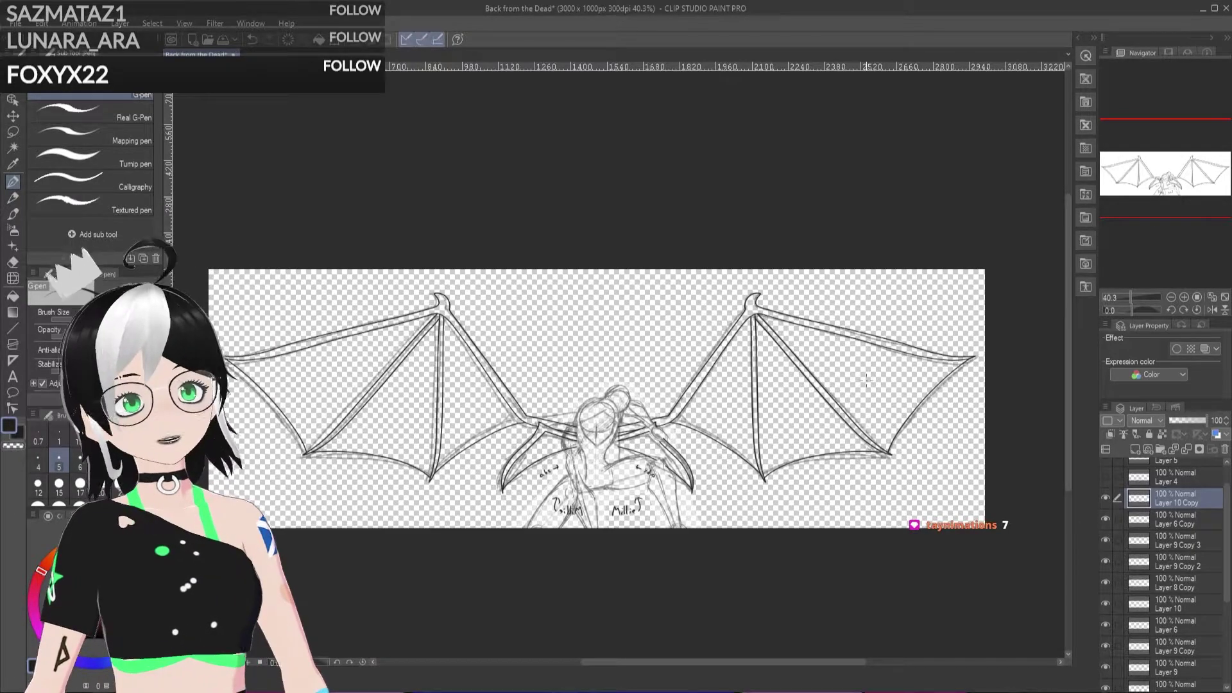
scroll(1229, 529, up, 1)
scroll(1229, 529, up, 1)
click(1175, 469)
drag(818, 420, 840, 483)
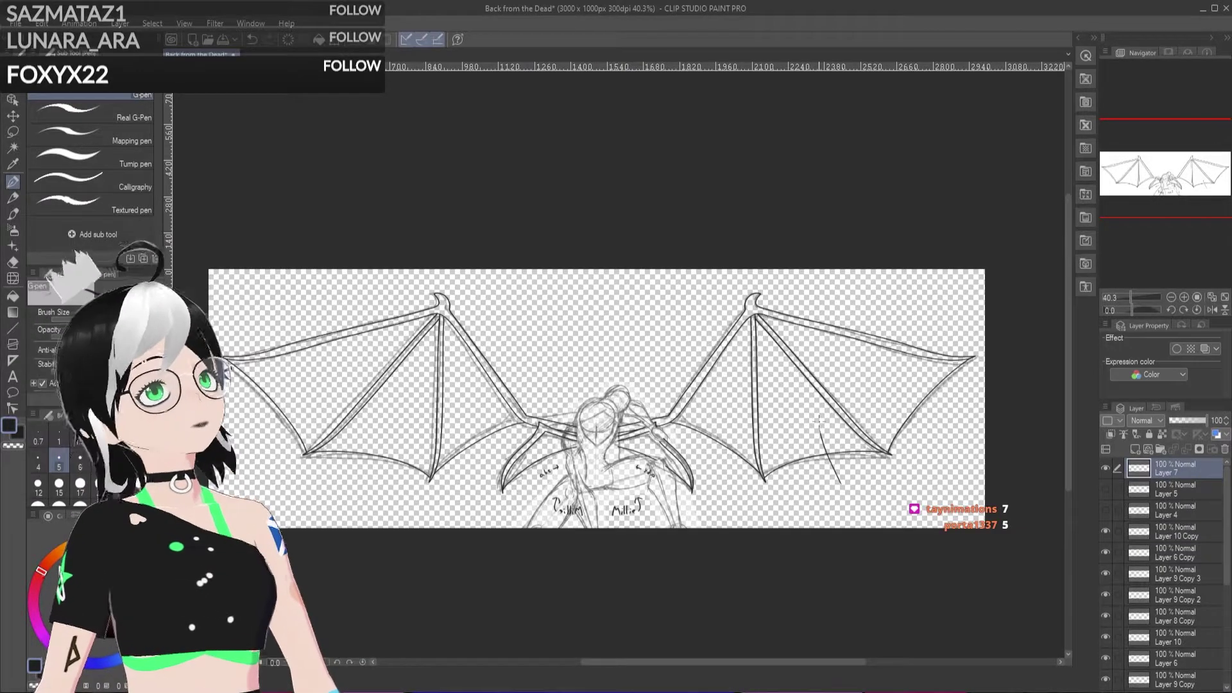
drag(659, 447, 634, 478)
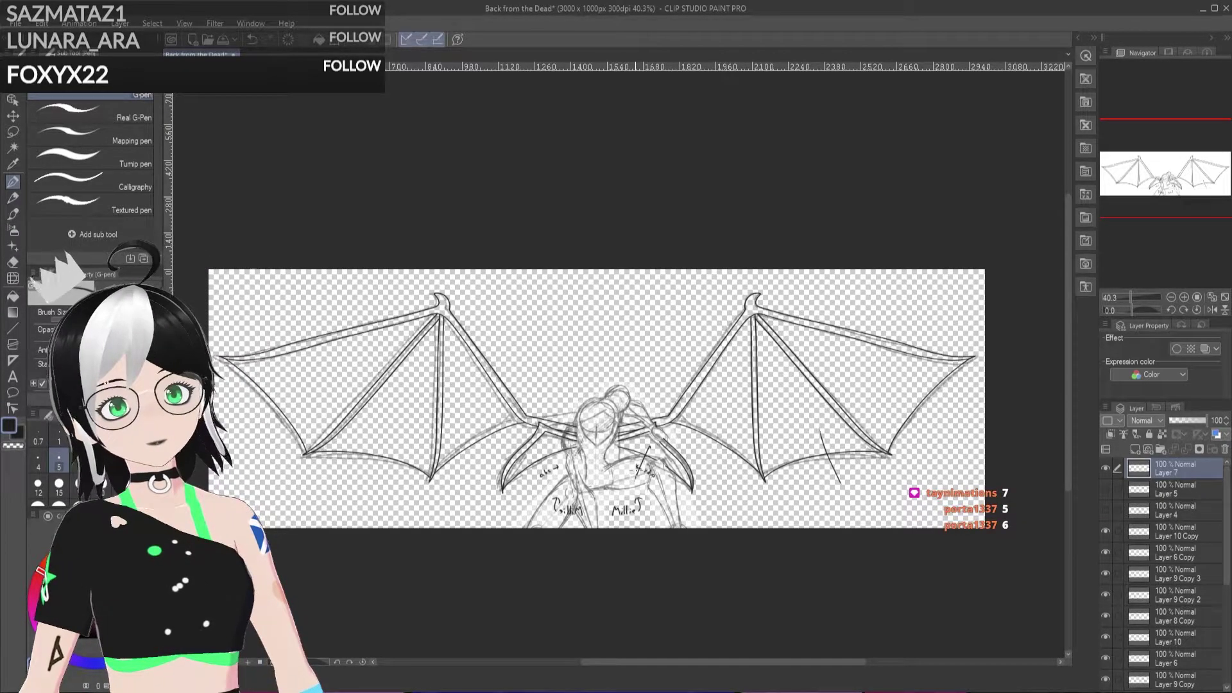
drag(392, 443, 356, 513)
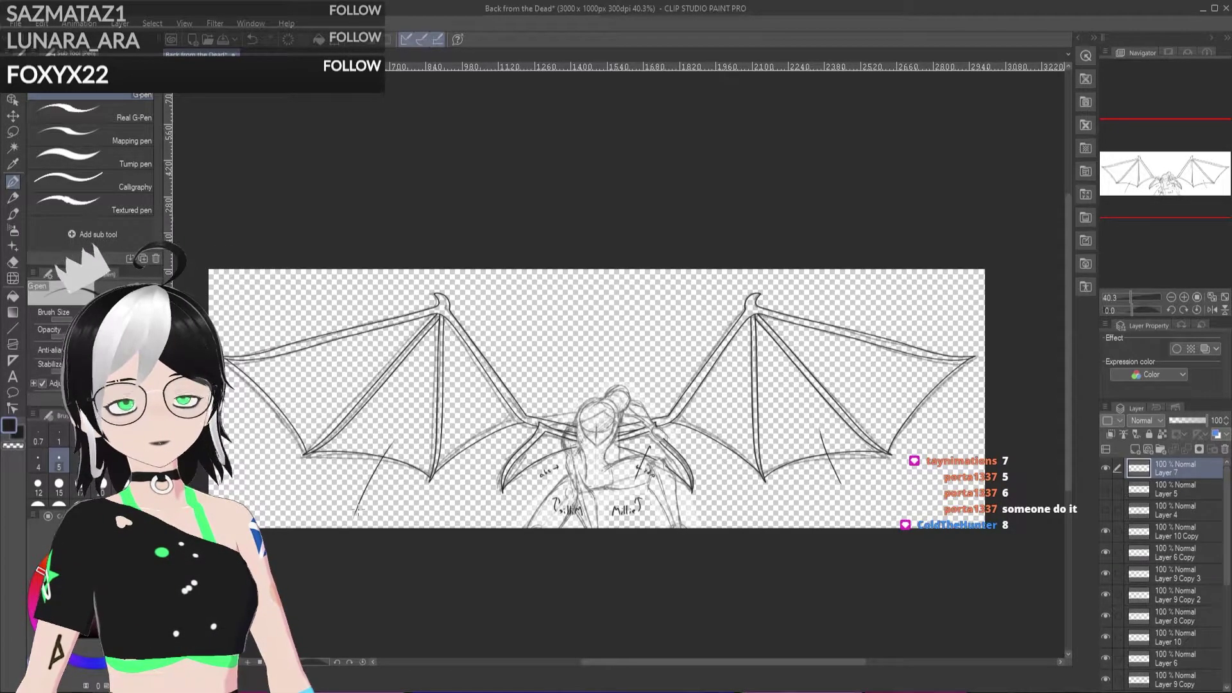
Step: Undo the last stroke across the left wing's lower membrane and make Layer 4 and Layer 5 visible again
key(ctrl+z)
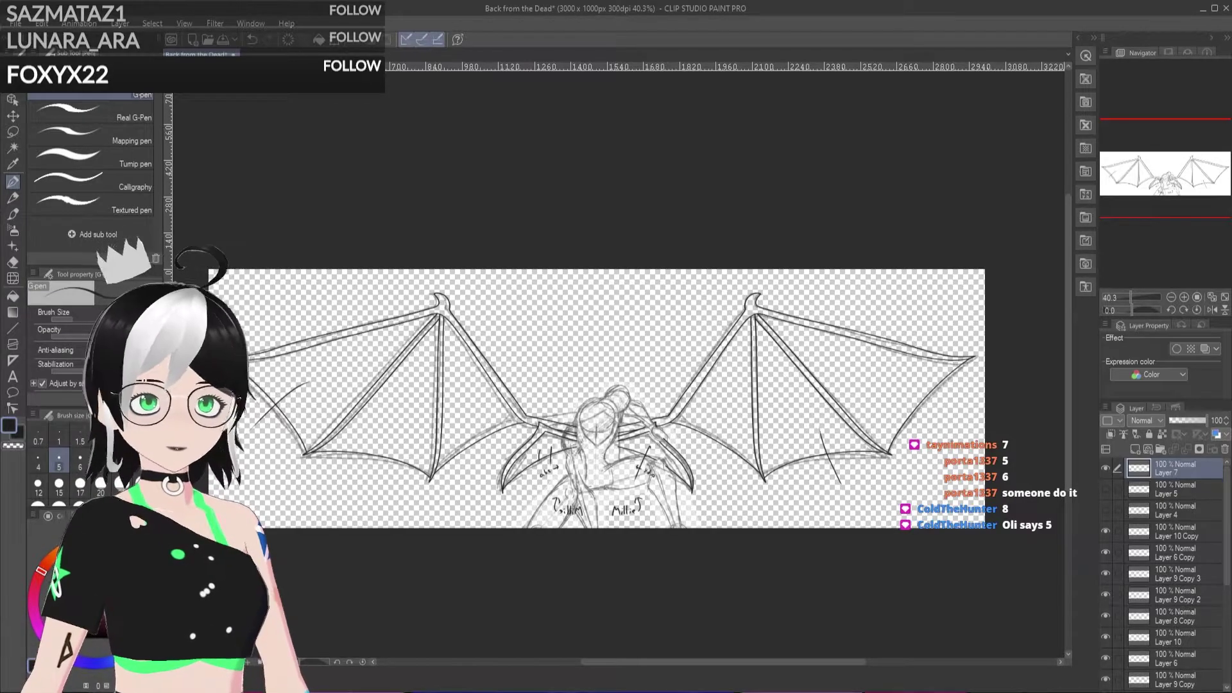
scroll(597, 397, down, 3)
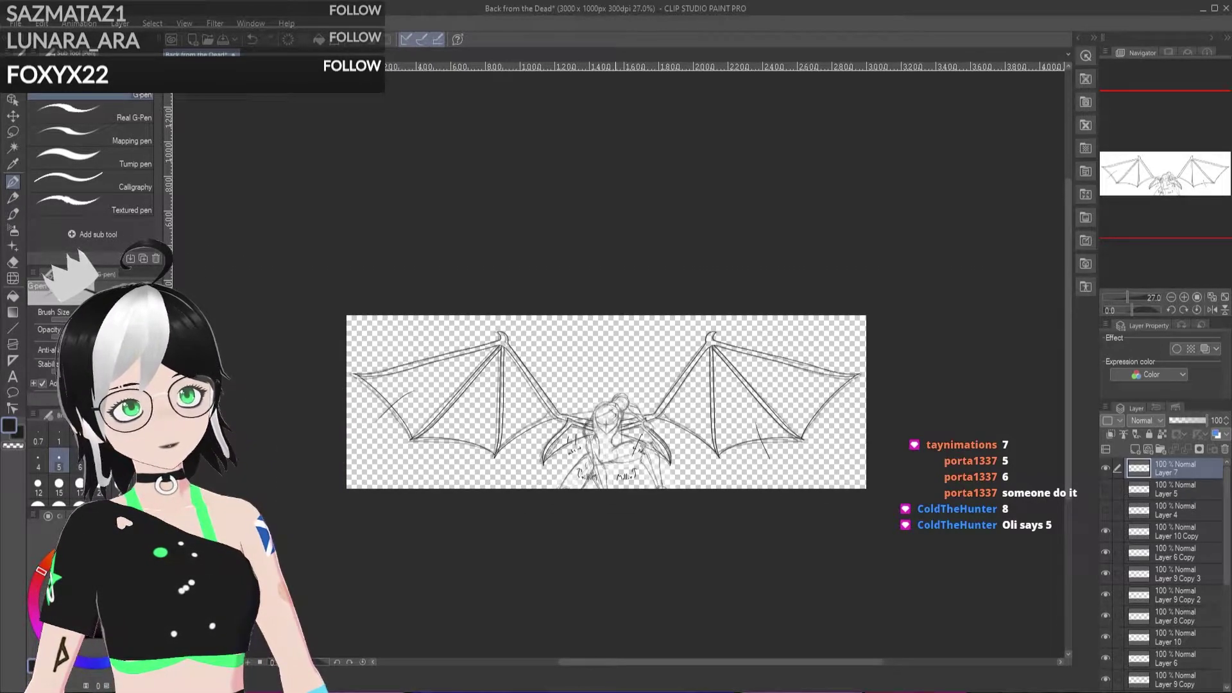
scroll(498, 402, up, 3)
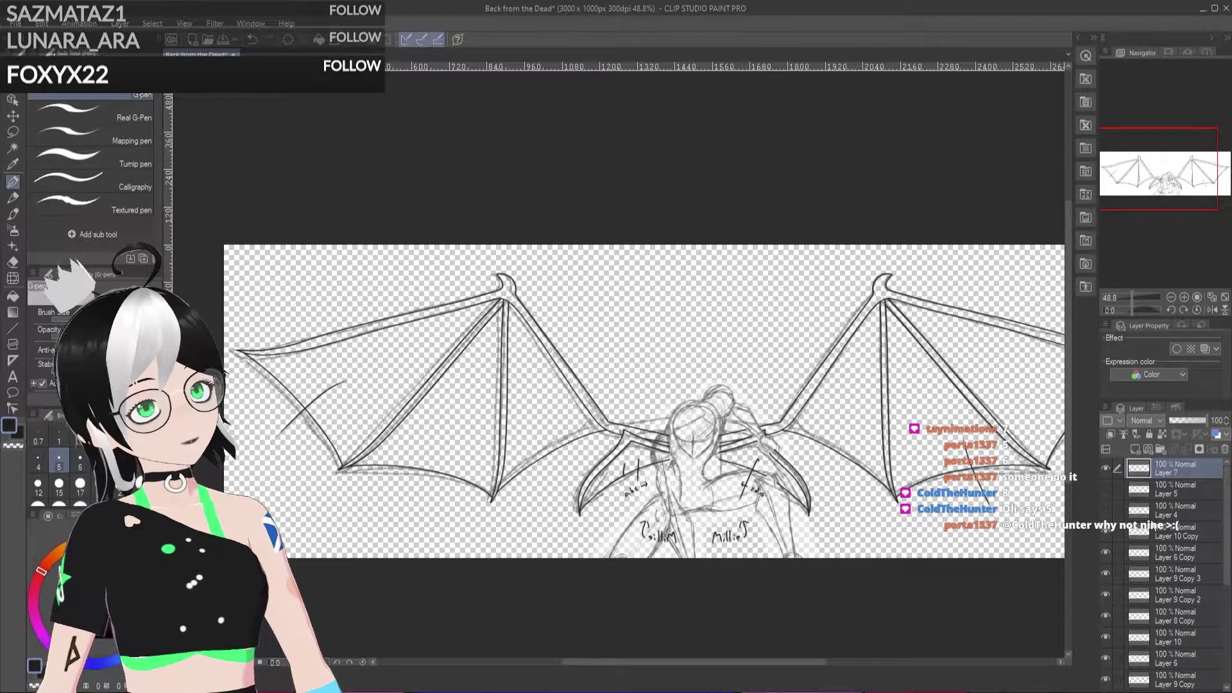
click(1103, 510)
click(1105, 490)
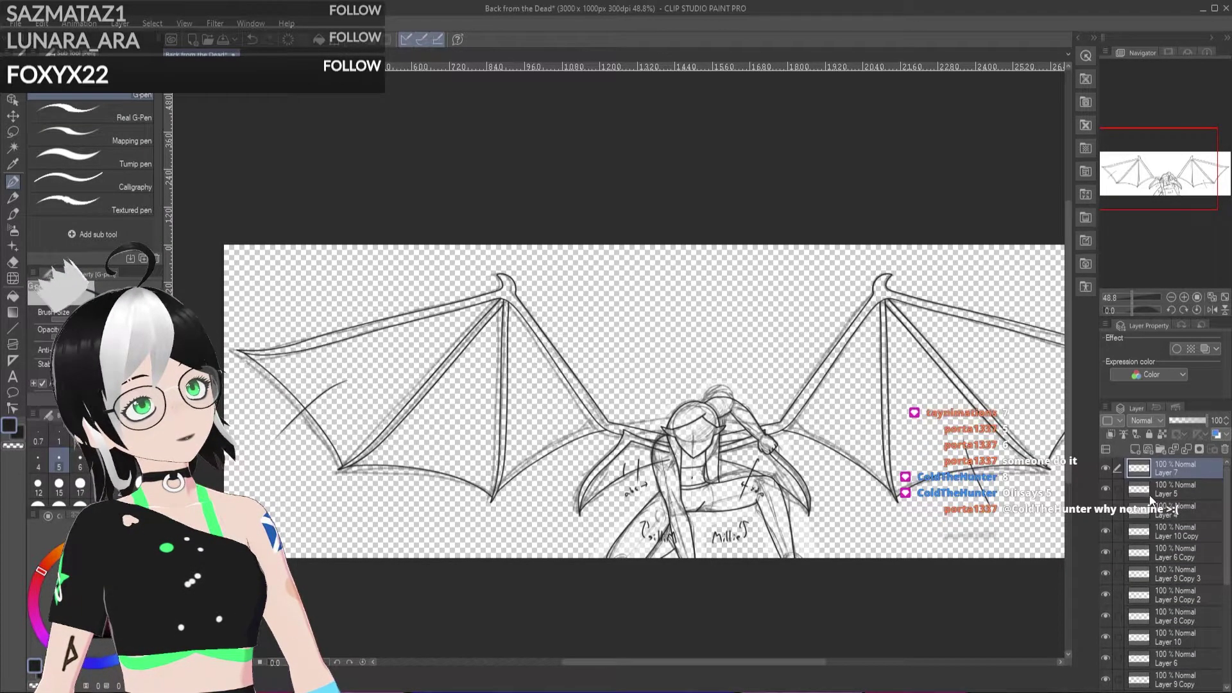
scroll(667, 422, up, 5)
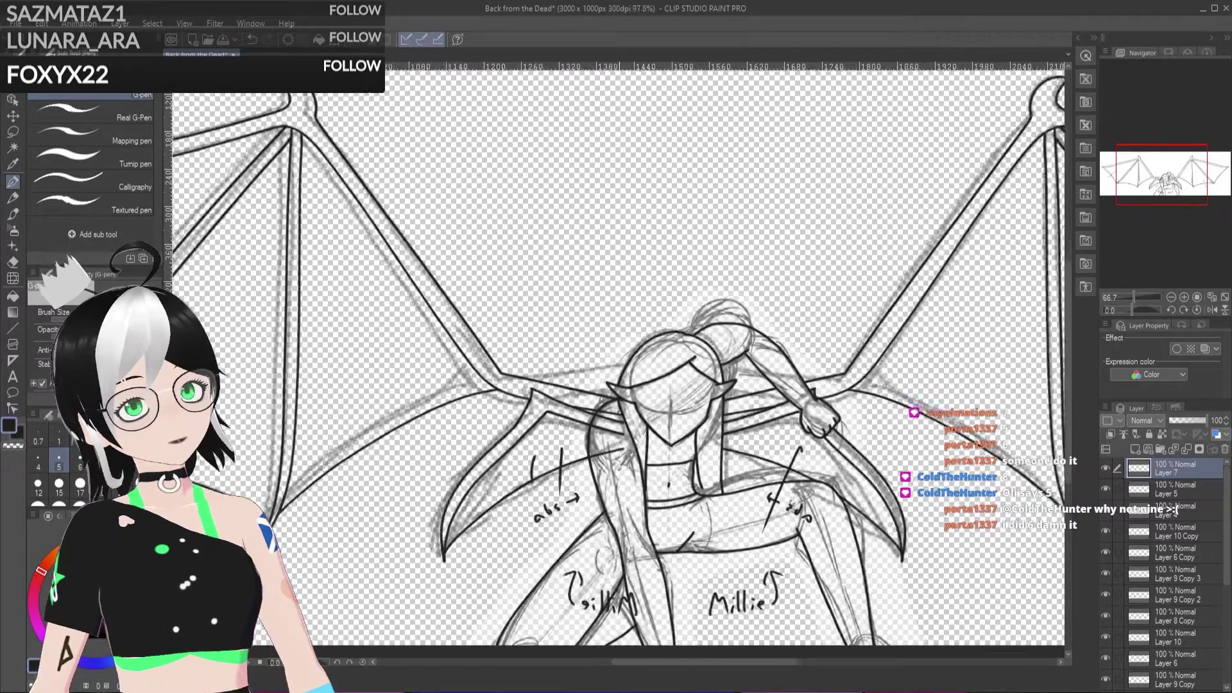
scroll(668, 421, up, 2)
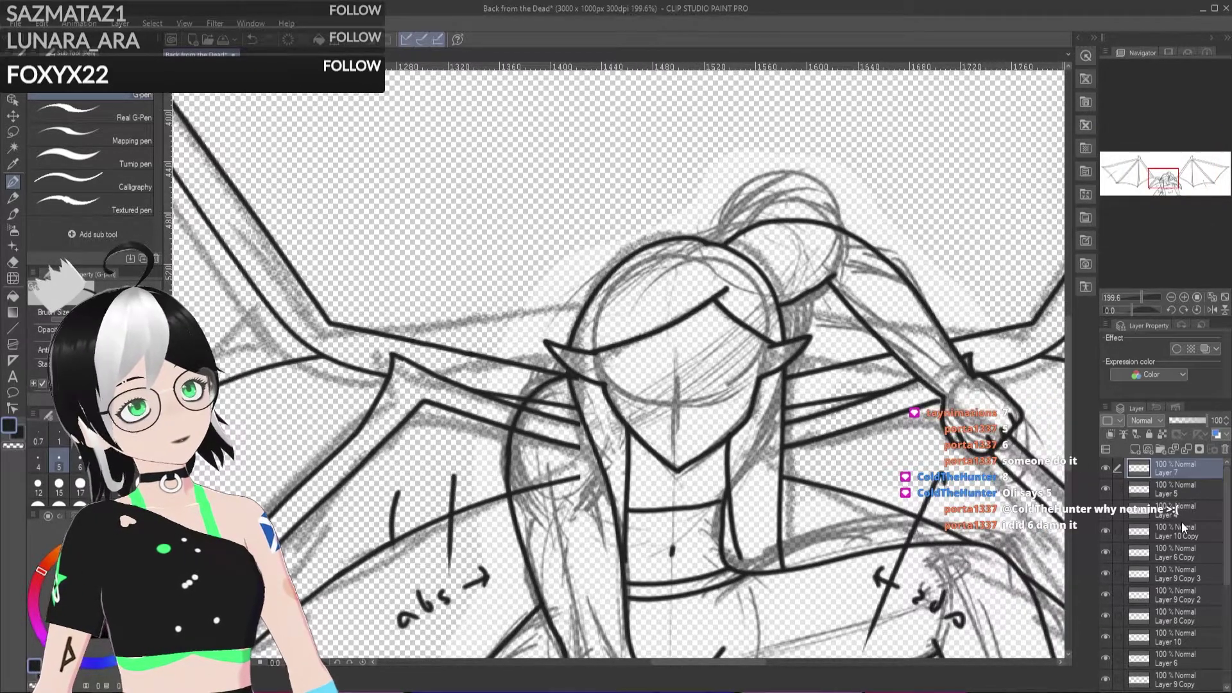
click(1182, 530)
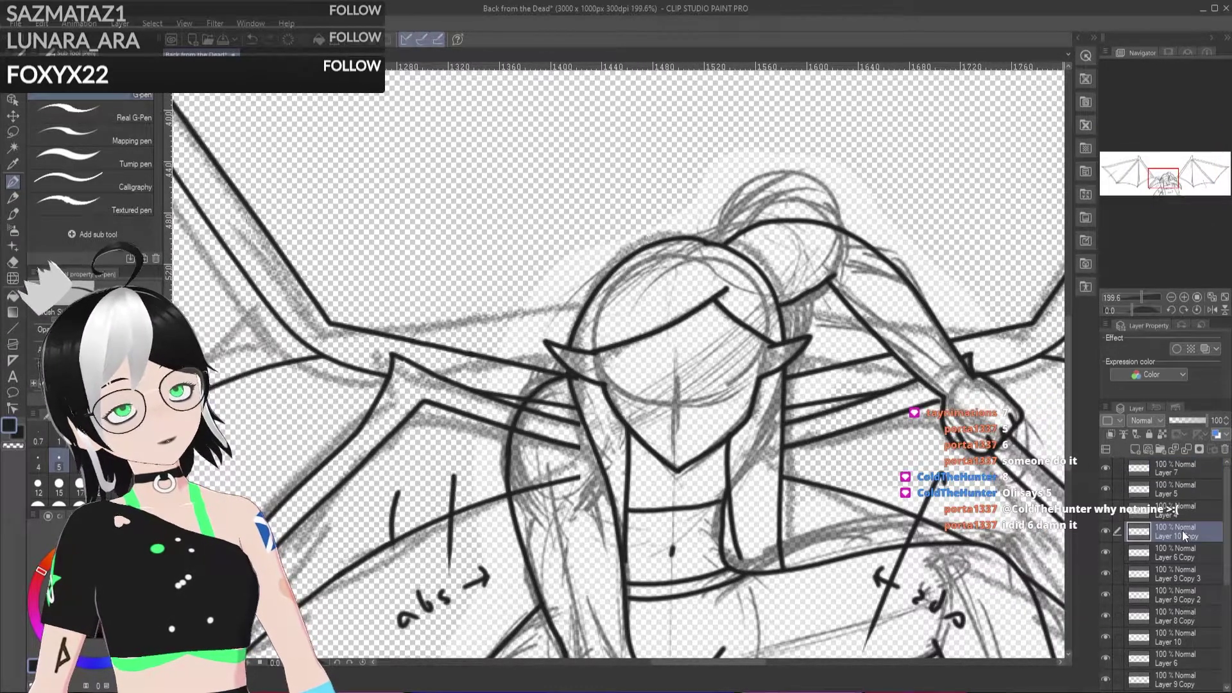
scroll(1182, 530, down, 3)
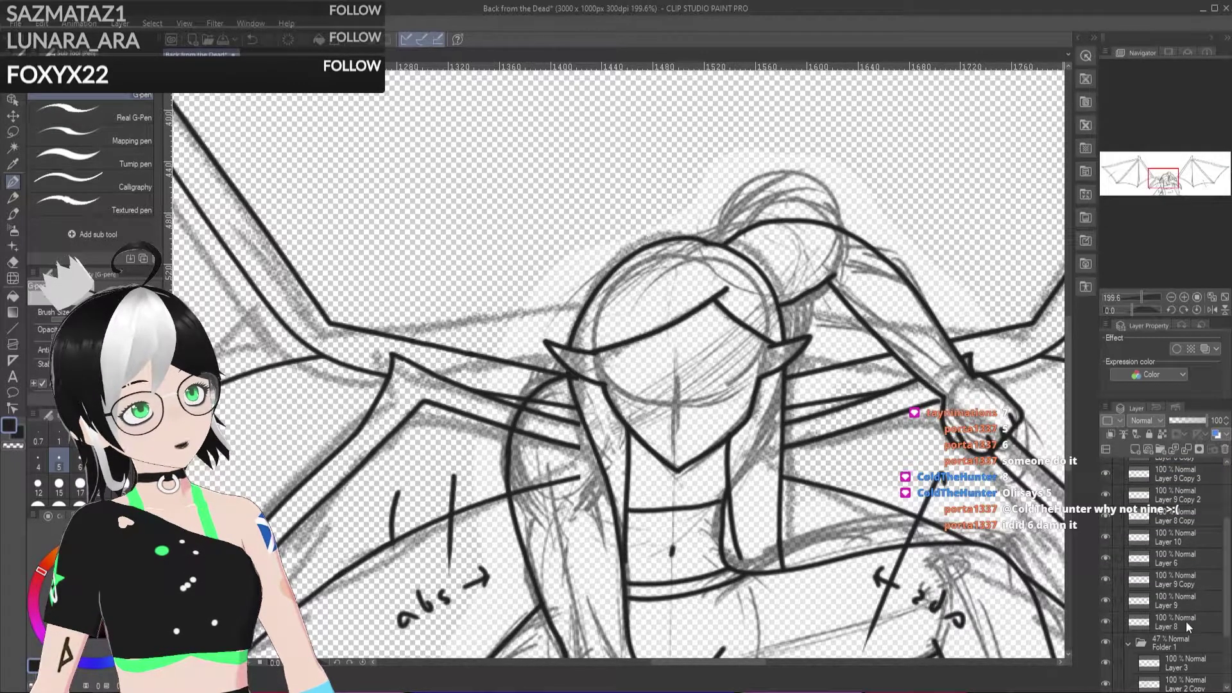
shift+click(1186, 621)
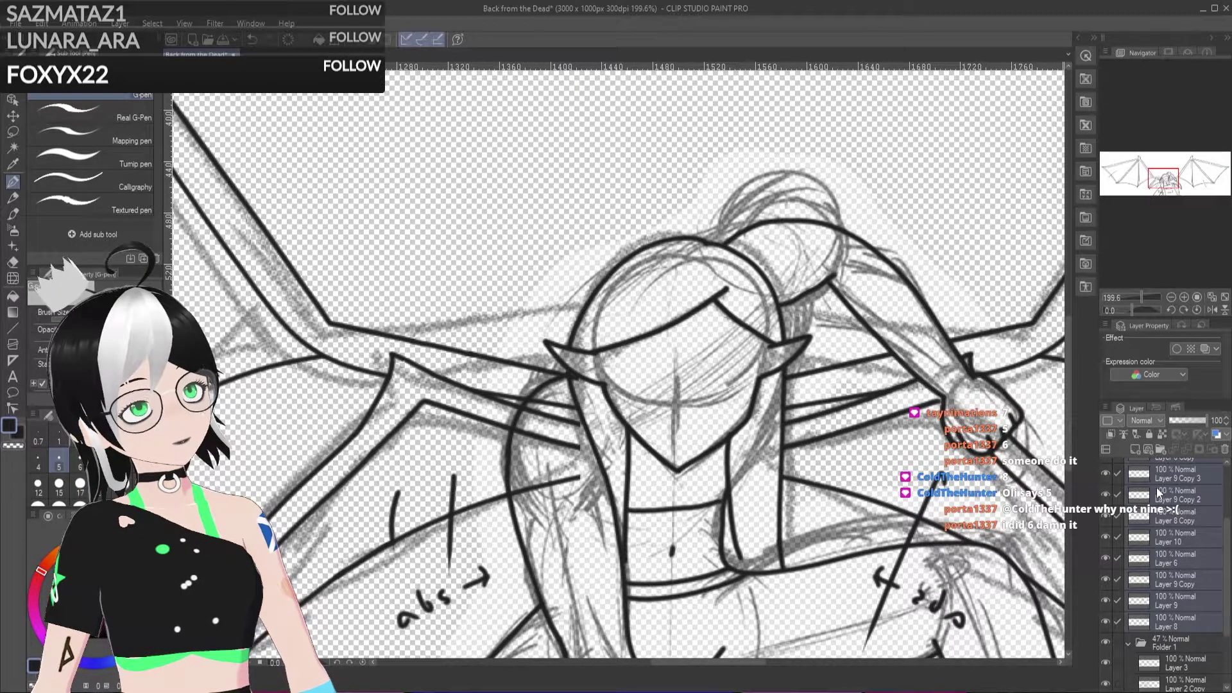
scroll(1196, 597, up, 3)
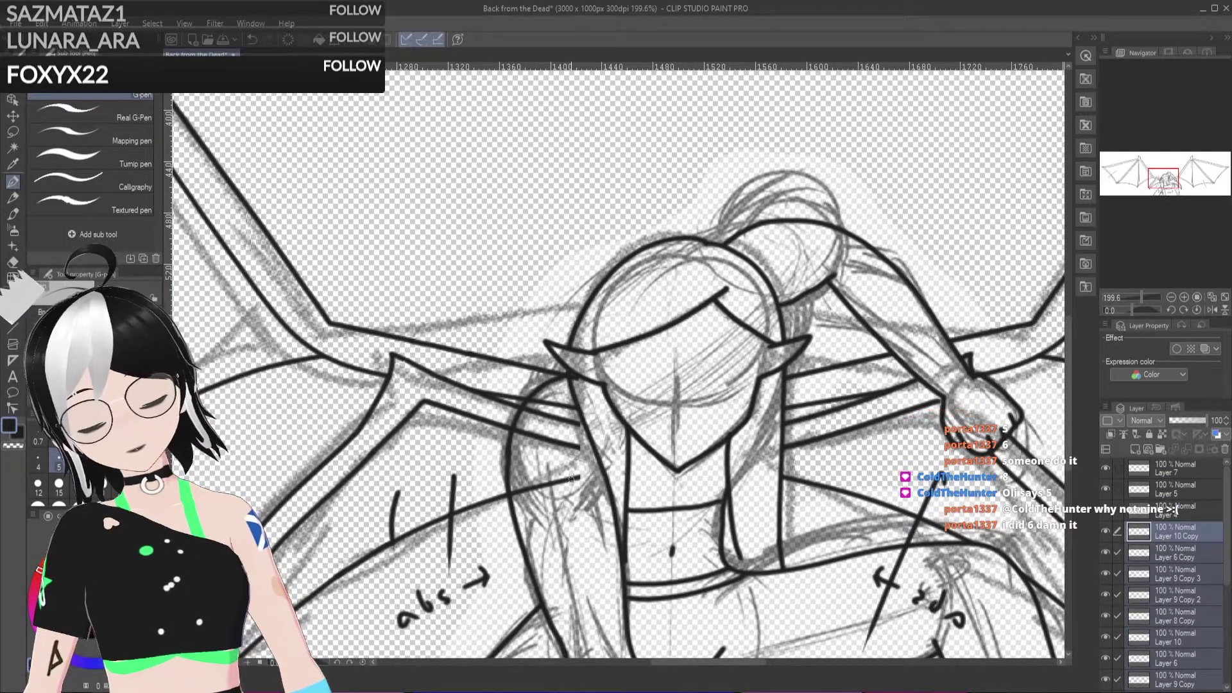
Step: With the Hard eraser on Layer 6 Copy, erase the left wing's lines where they cross the character's shoulder and upper arm
click(13, 262)
click(1187, 540)
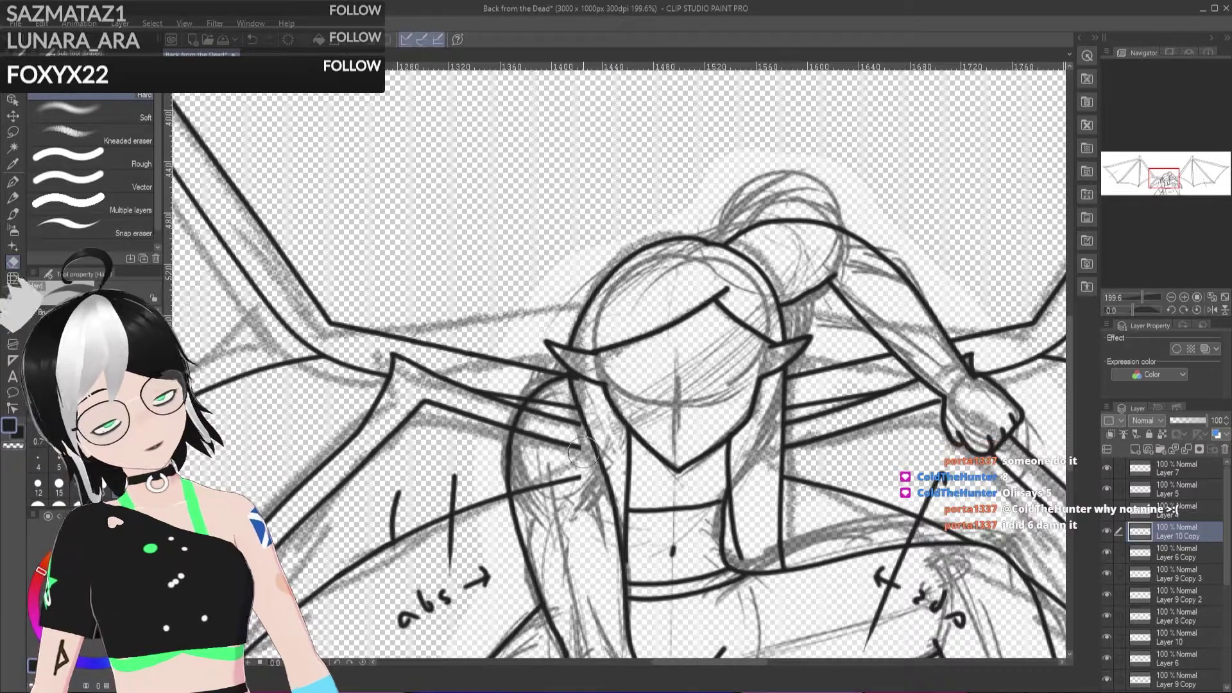
key(alt+bracketleft)
mouse_move(568, 443)
mouse_down()
mouse_move(536, 424)
mouse_move(520, 498)
mouse_move(539, 475)
mouse_move(562, 485)
mouse_up()
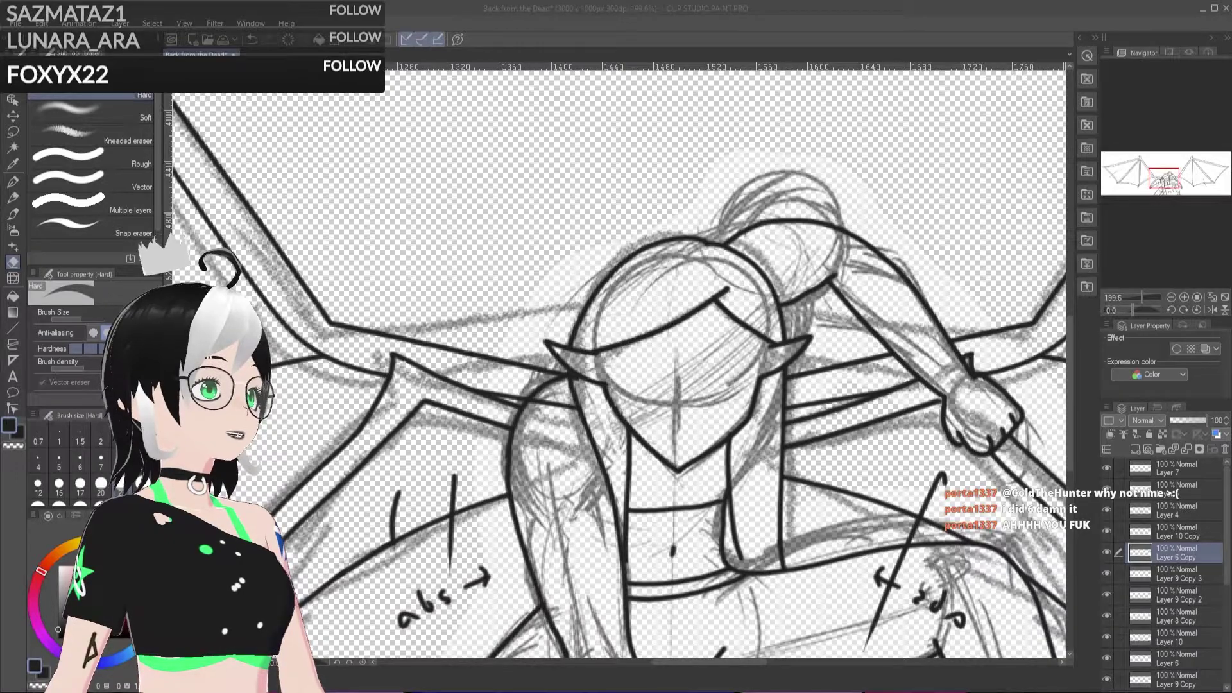
Step: On Layer 8 Copy, erase the stray wing line between the shoulder and the hair strand below the ear beside the left wing
scroll(620, 363, down, 10)
scroll(619, 363, down, 3)
scroll(619, 363, up, 10)
scroll(619, 363, down, 10)
scroll(619, 362, down, 3)
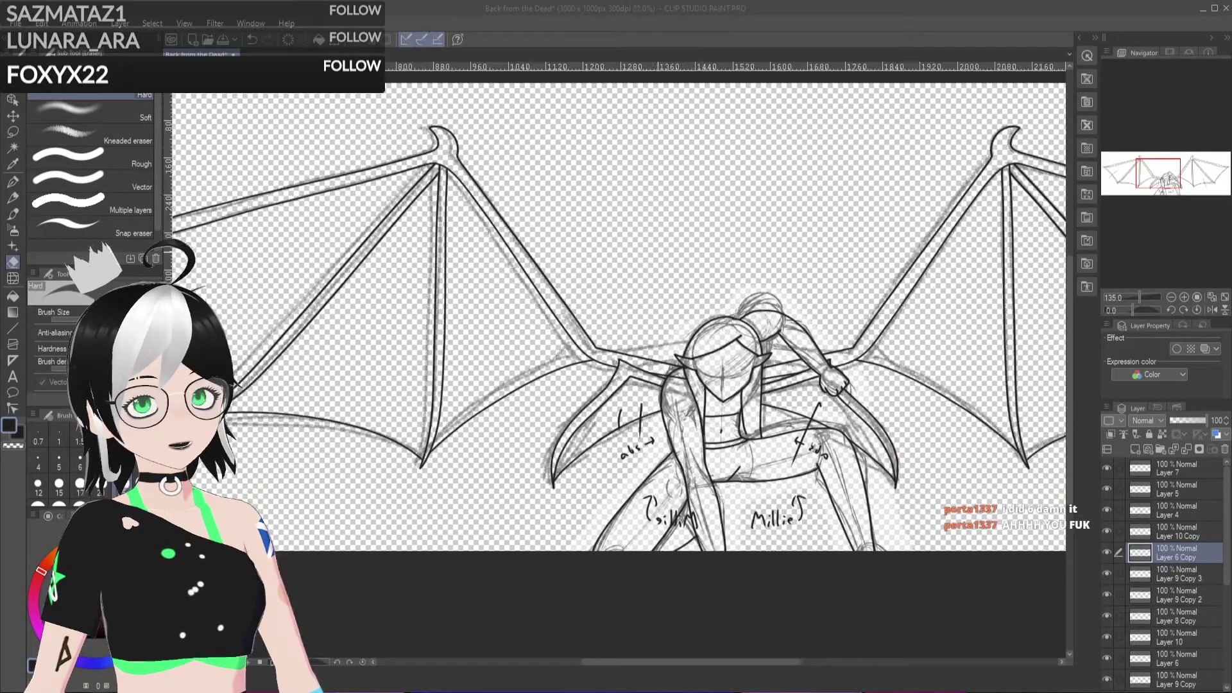
scroll(619, 363, up, 3)
scroll(619, 362, up, 3)
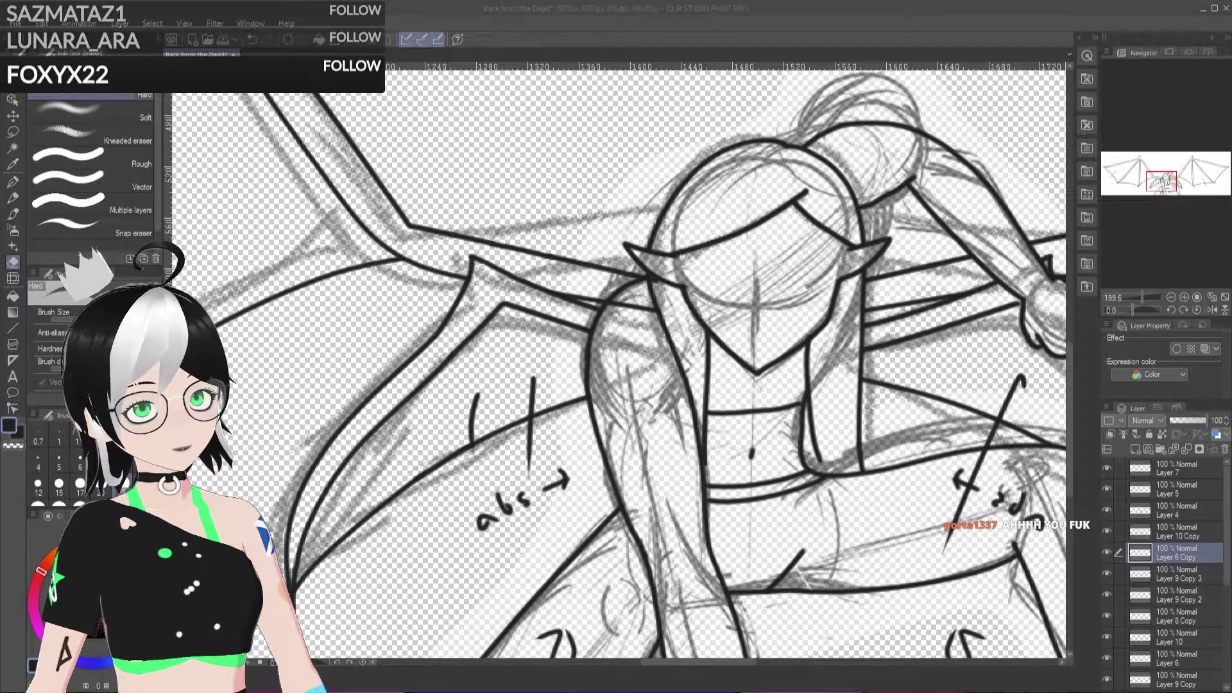
click(1103, 616)
click(1107, 637)
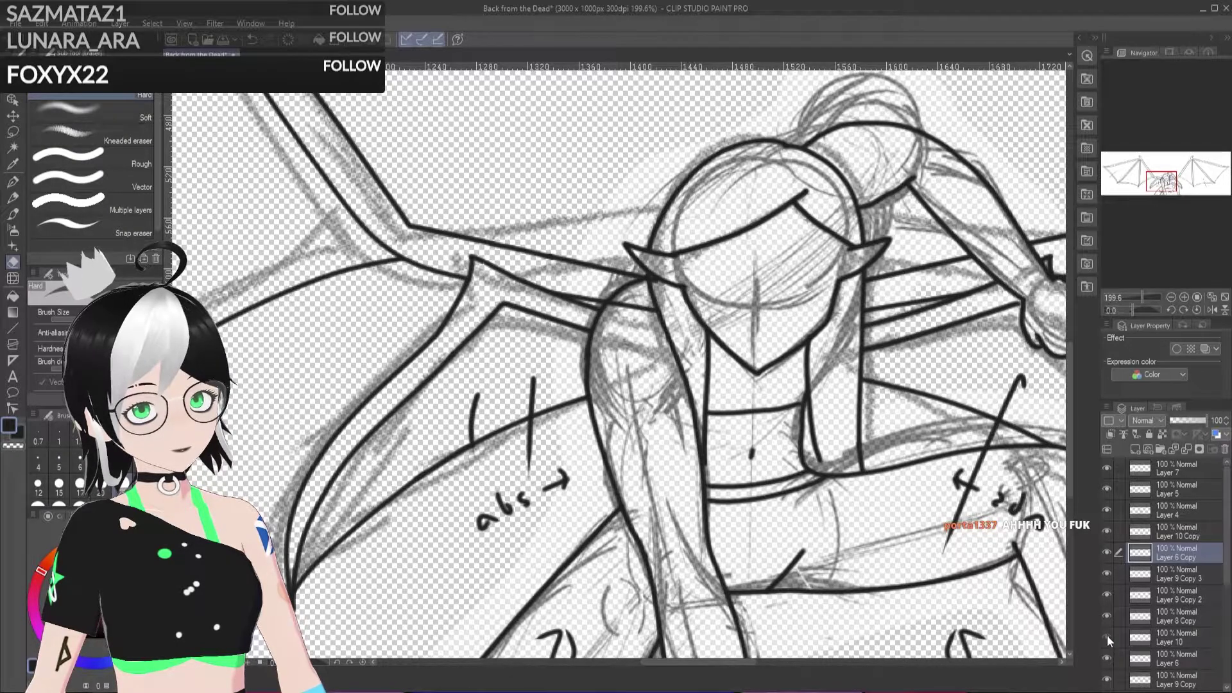
click(1159, 619)
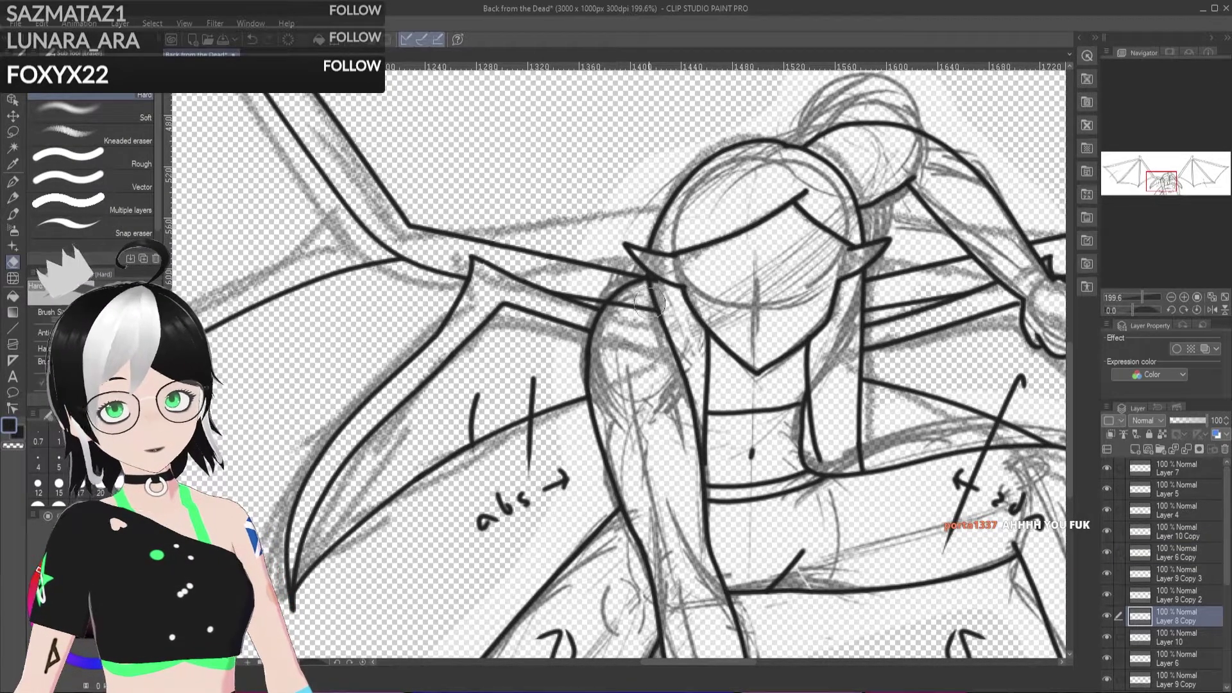
mouse_move(657, 295)
mouse_down()
mouse_move(618, 313)
mouse_move(649, 309)
mouse_up()
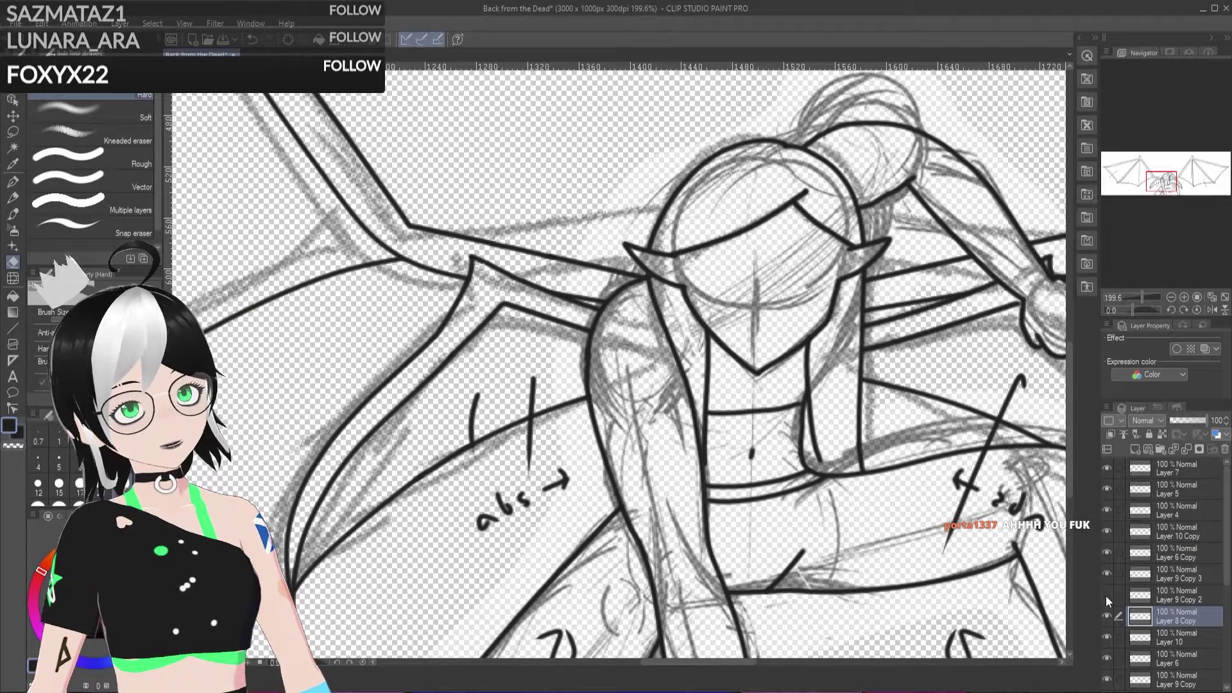
Step: Hide Layer 6 Copy to check which left wing lines it holds
click(1107, 550)
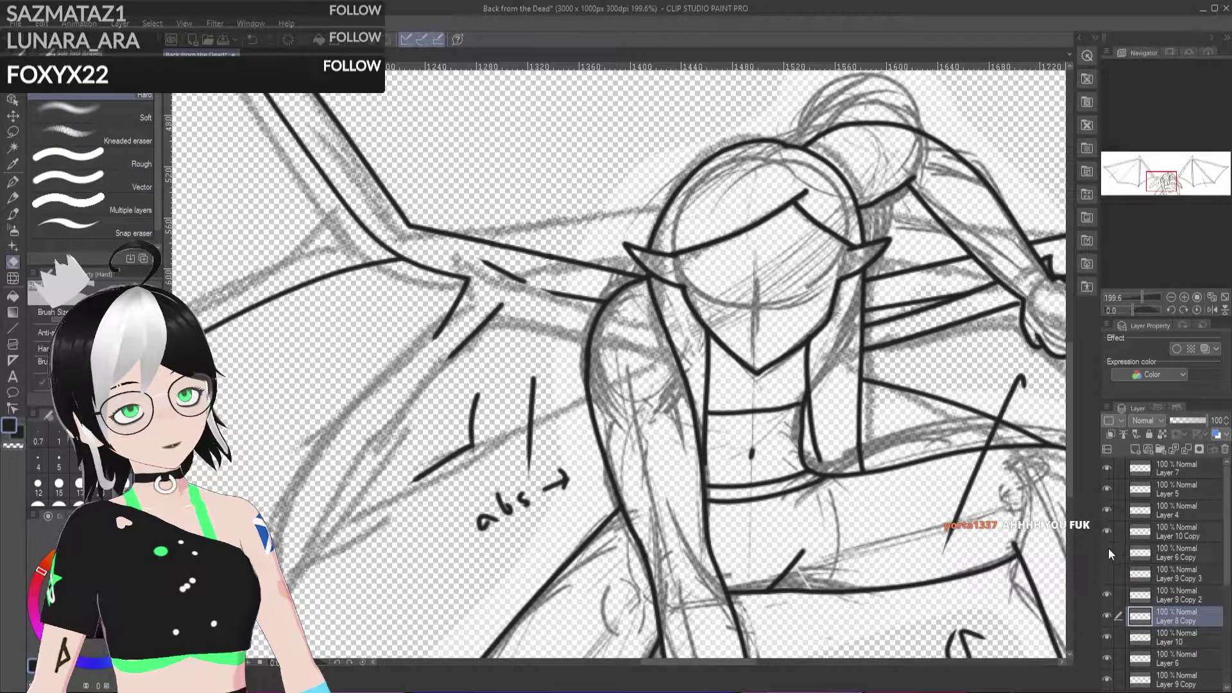
Step: Show Layer 6 Copy and Layer 9 Copy 3, and make Layer 6 Copy the active layer
click(1106, 550)
click(1107, 549)
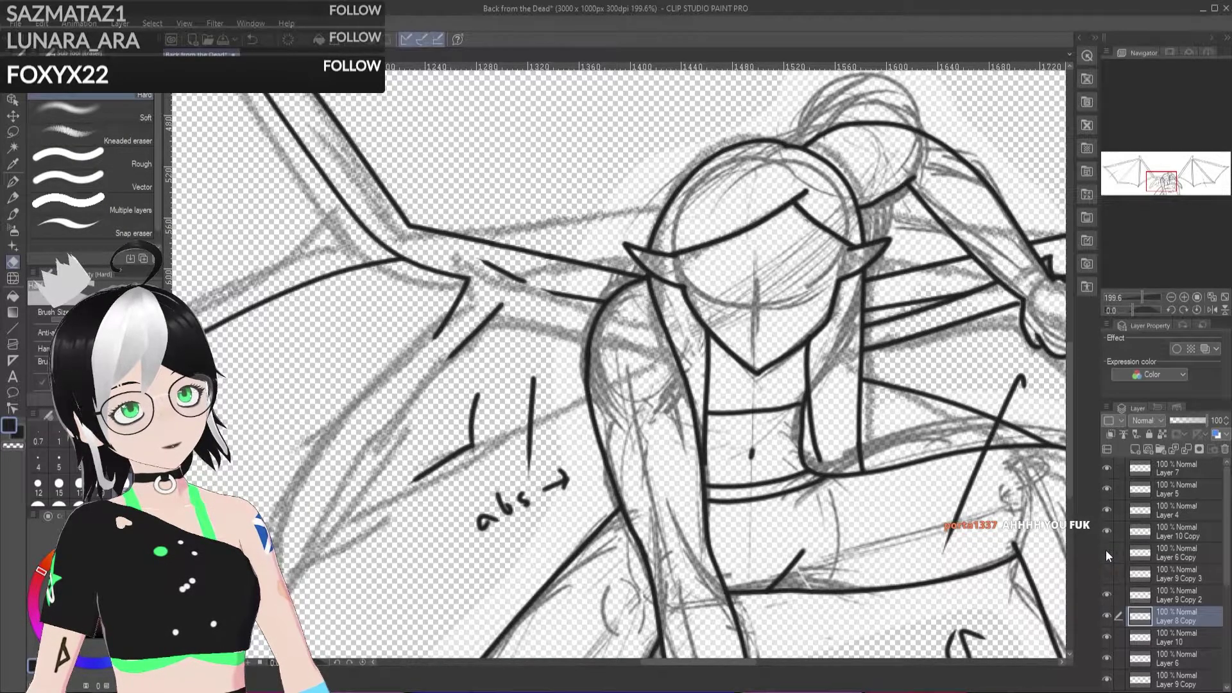
click(1107, 550)
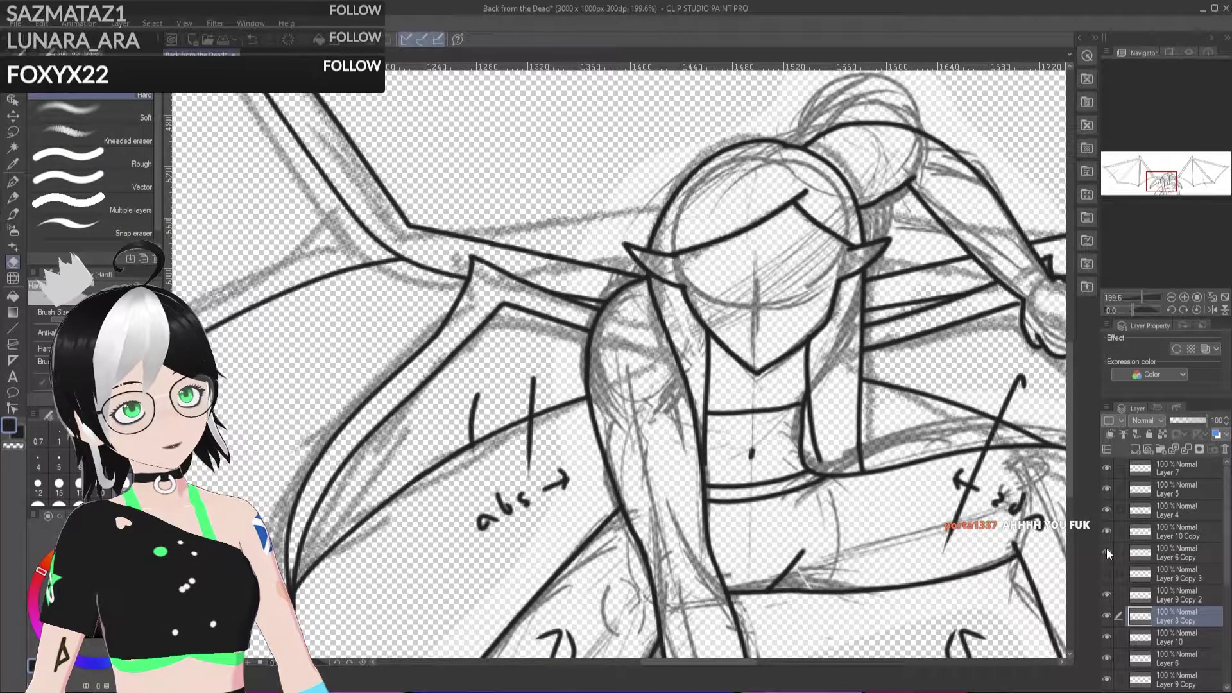
click(1176, 557)
click(1107, 573)
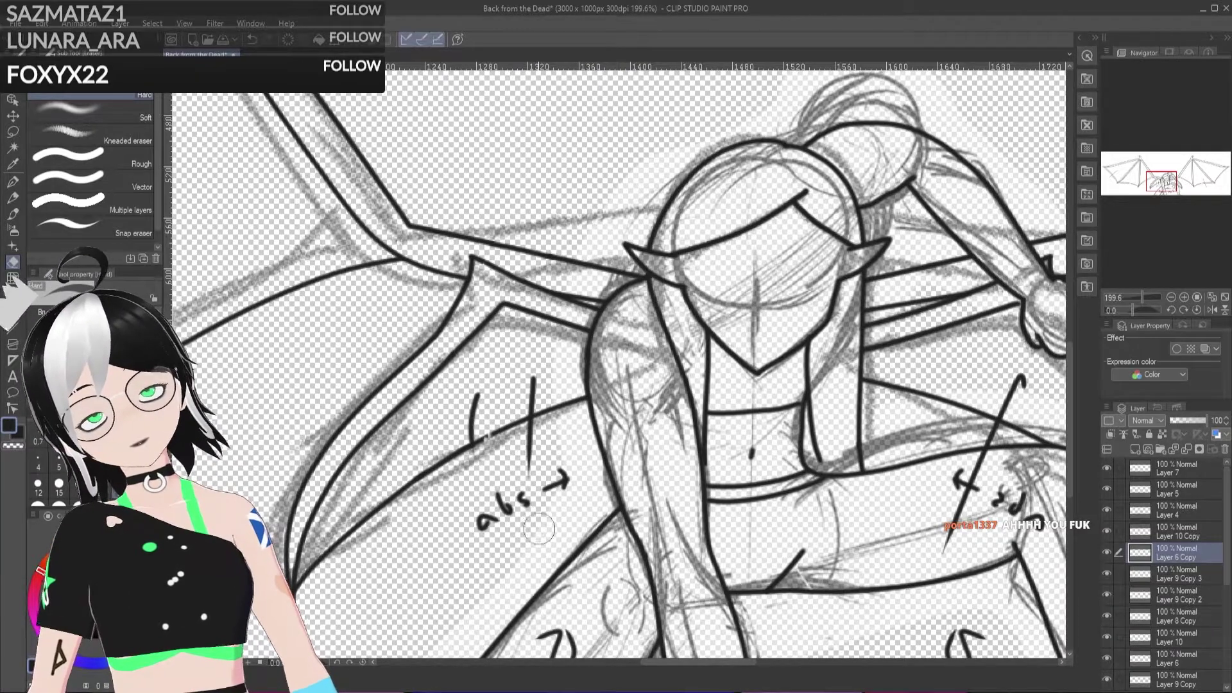
Step: Erase two small gaps in the inner left wing's lower membrane edge, near the short guide strokes beside the arm
key(ctrl+z)
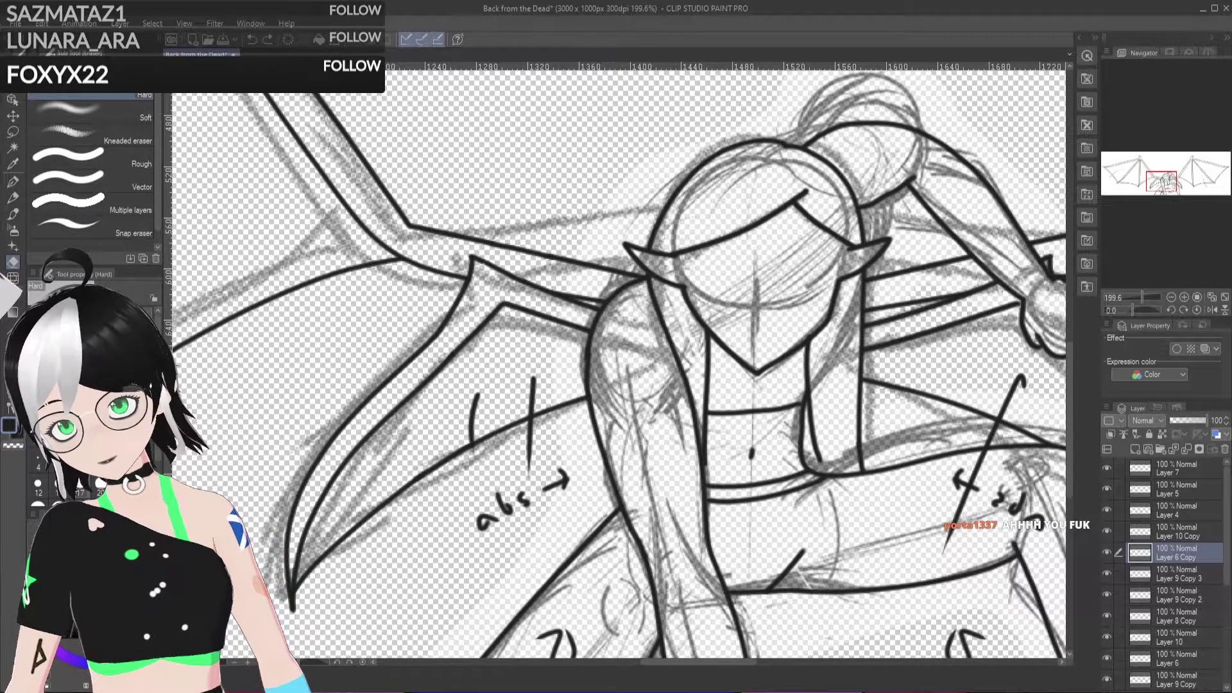
drag(493, 435, 476, 443)
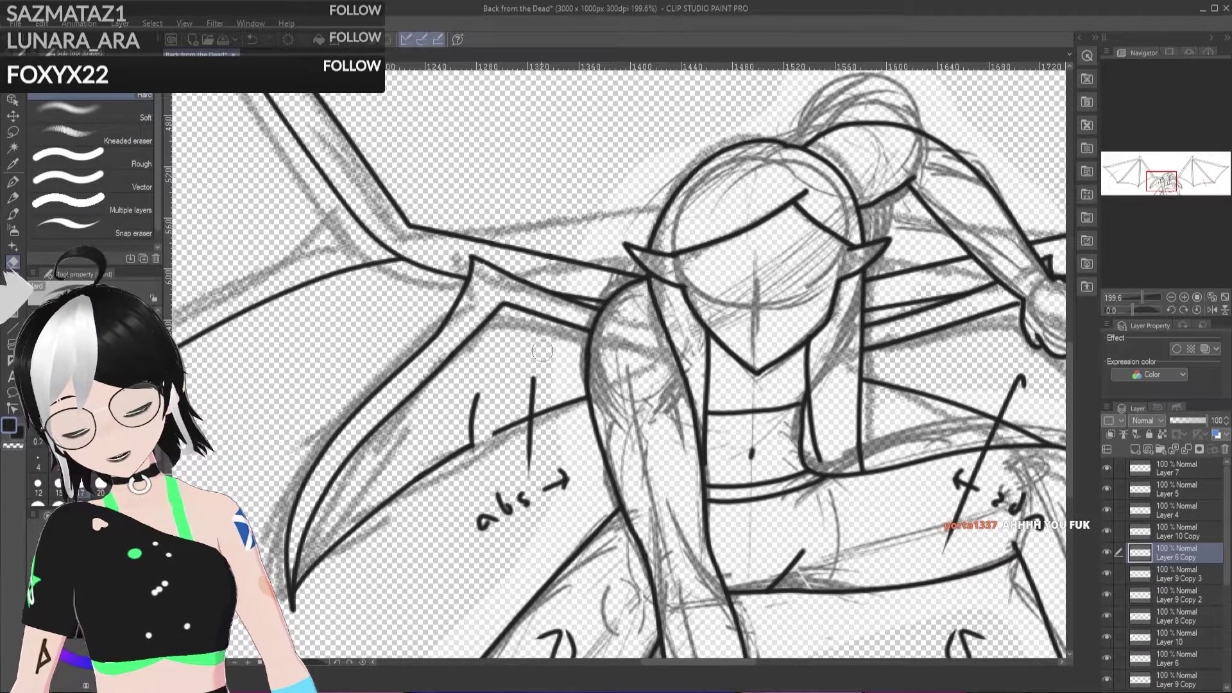
click(551, 409)
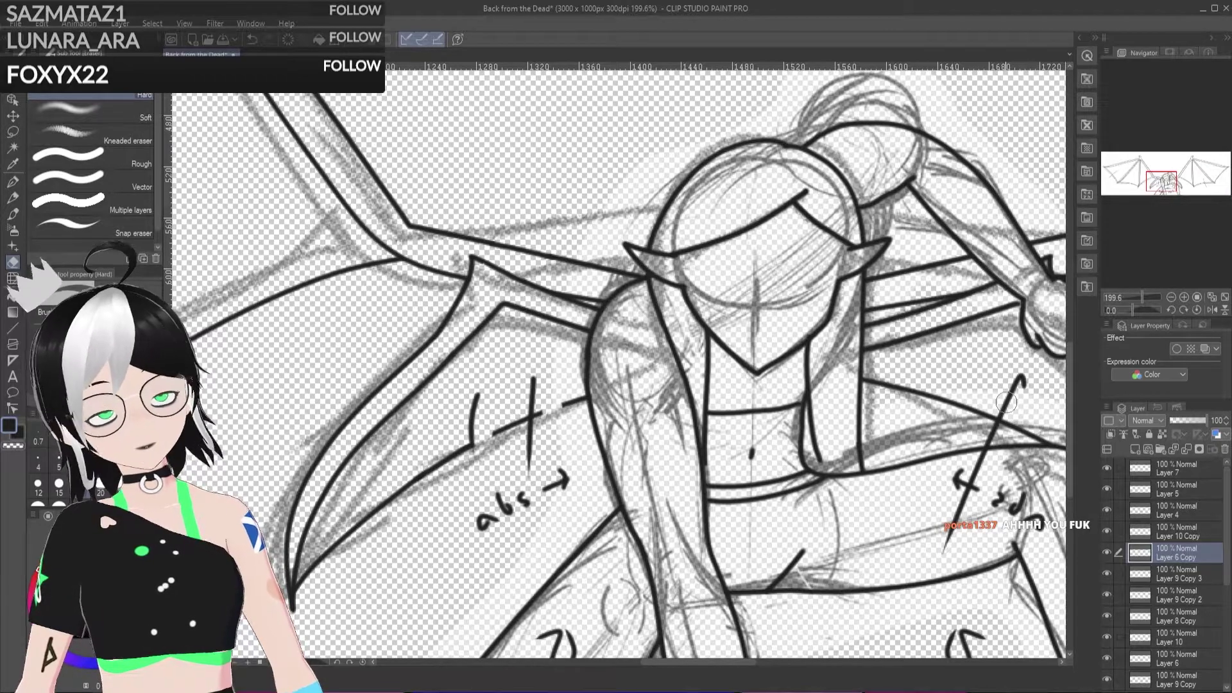
Step: Draw two pointed tear notches with the G-pen at the gaps in the inner left wing's lower membrane edge
key(p)
drag(473, 444, 495, 422)
key(ctrl+z)
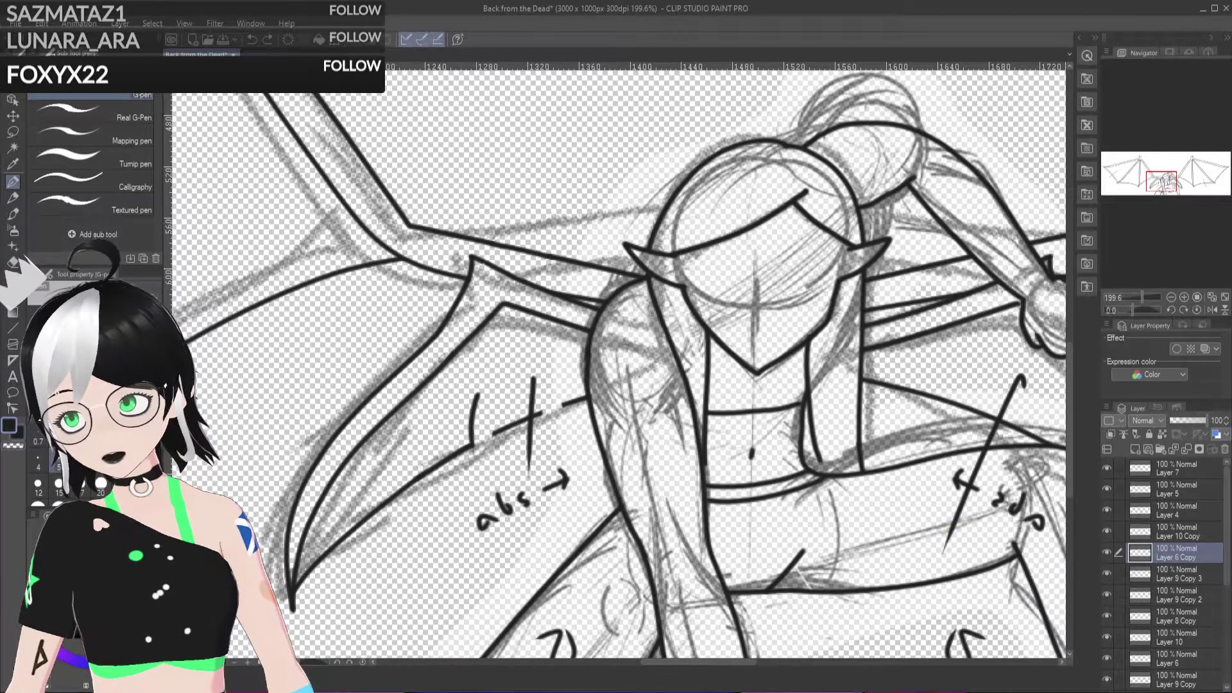
drag(472, 445, 559, 394)
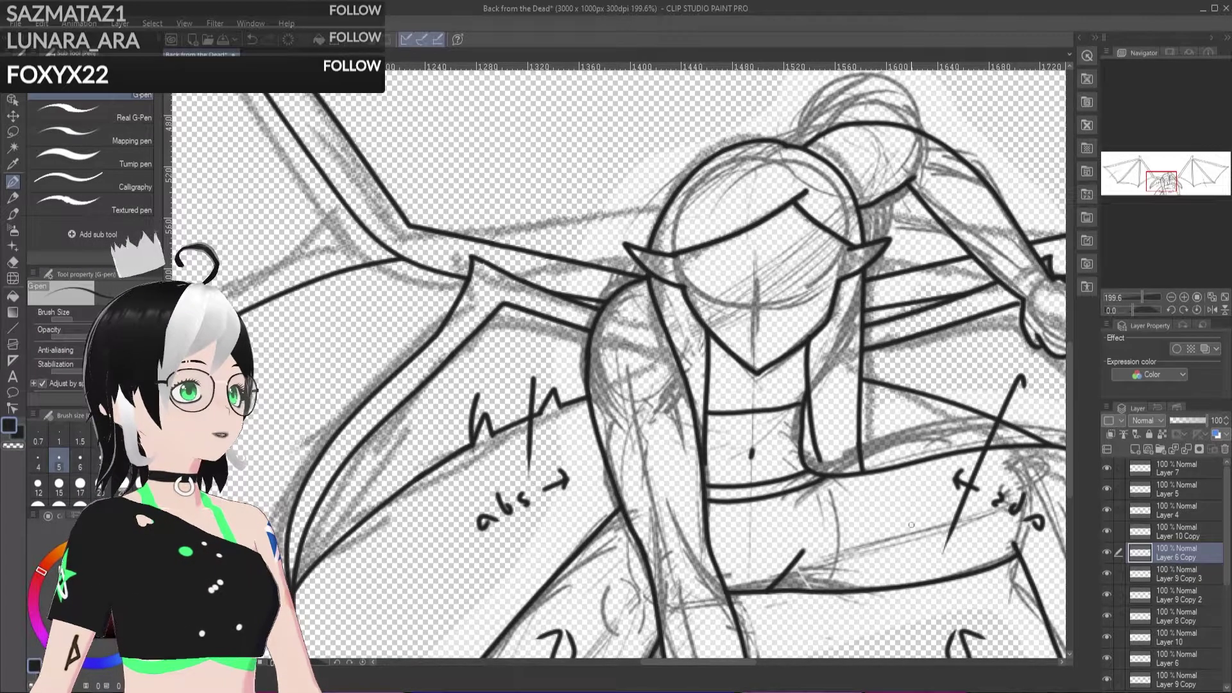
Step: Check whether Layer 9 Copy 3, Layer 8 Copy or Layer 9 Copy holds the outer left wing's membrane edge by toggling their visibility
drag(690, 667, 760, 668)
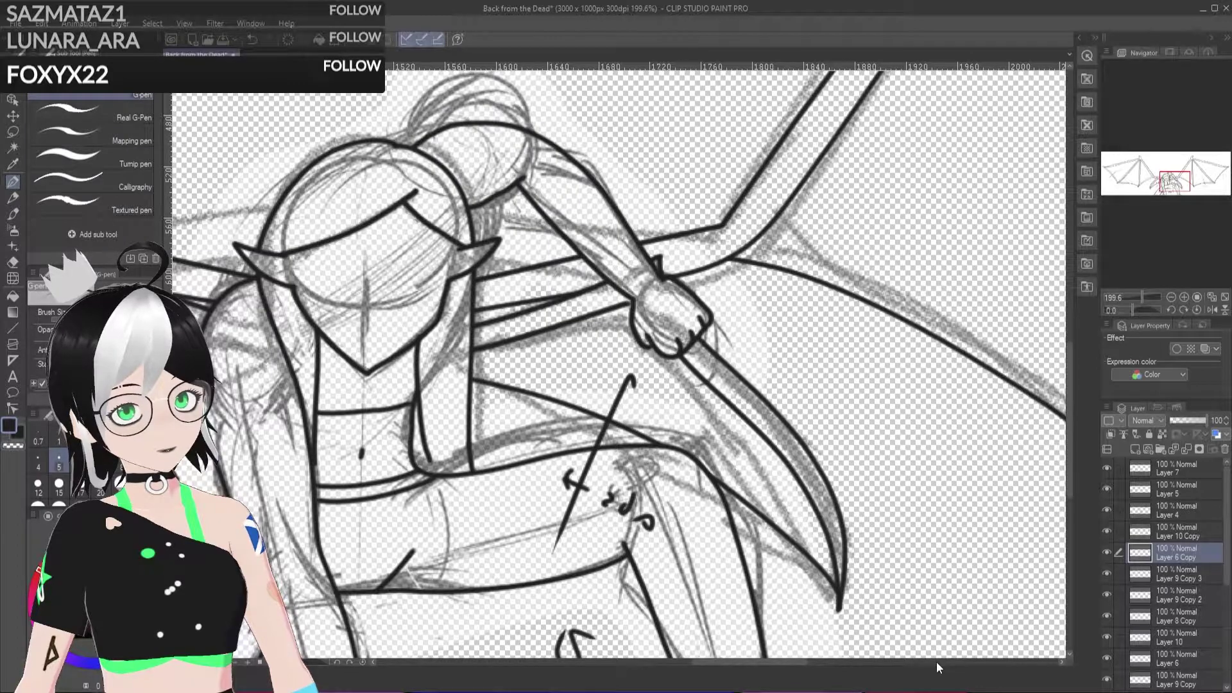
drag(738, 664, 507, 666)
drag(1069, 449, 1065, 322)
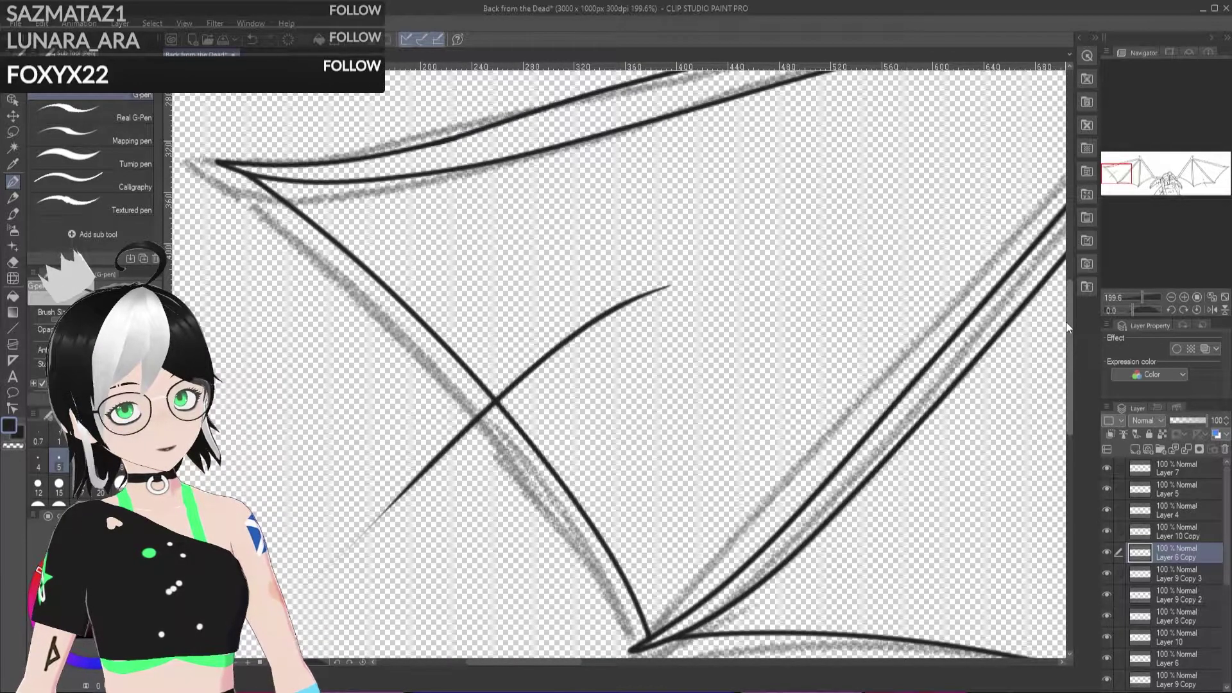
click(1106, 573)
click(1105, 573)
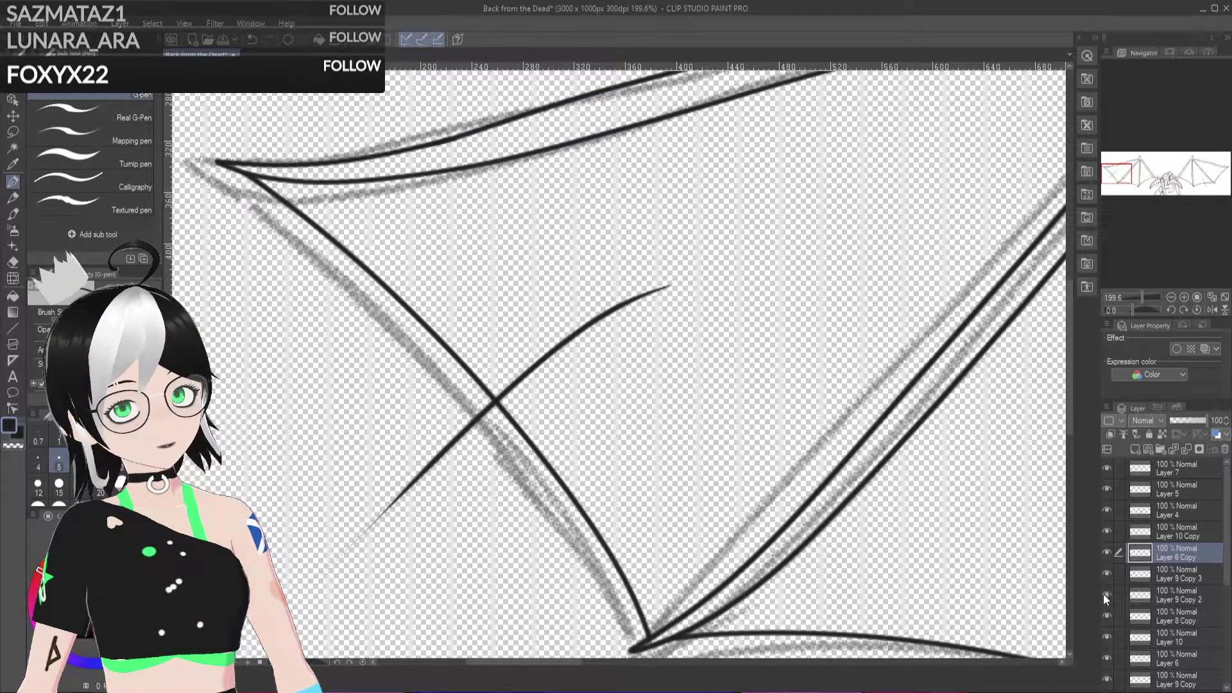
click(1106, 616)
click(1106, 618)
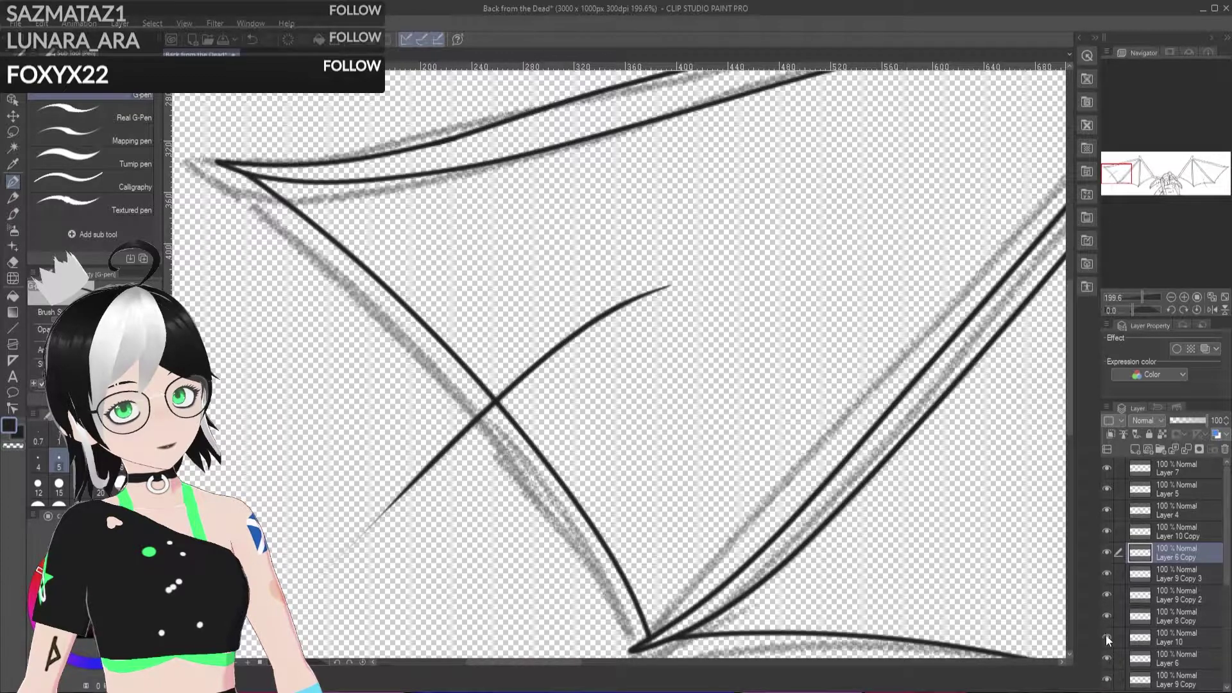
click(1106, 679)
click(1106, 679)
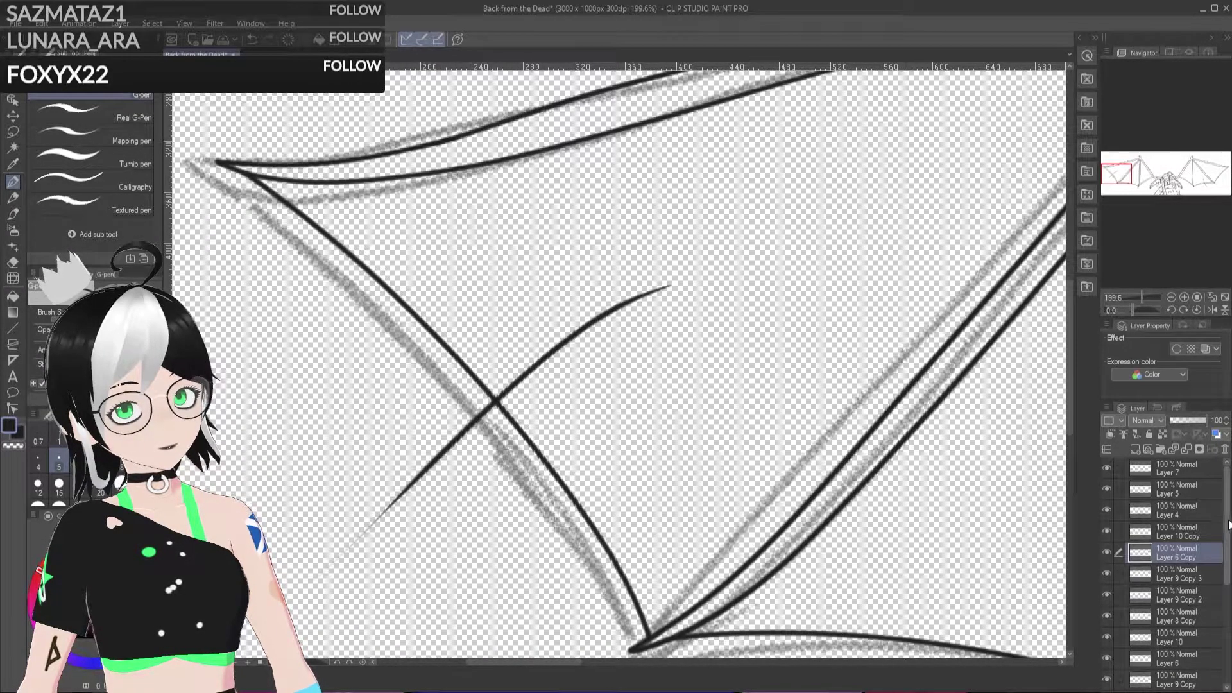
Step: Continue toggling layer visibility to find the outer left wing's membrane edge, and make Layer 10 Copy the active layer
scroll(1207, 635, down, 3)
click(1106, 598)
click(1106, 598)
scroll(1200, 533, up, 3)
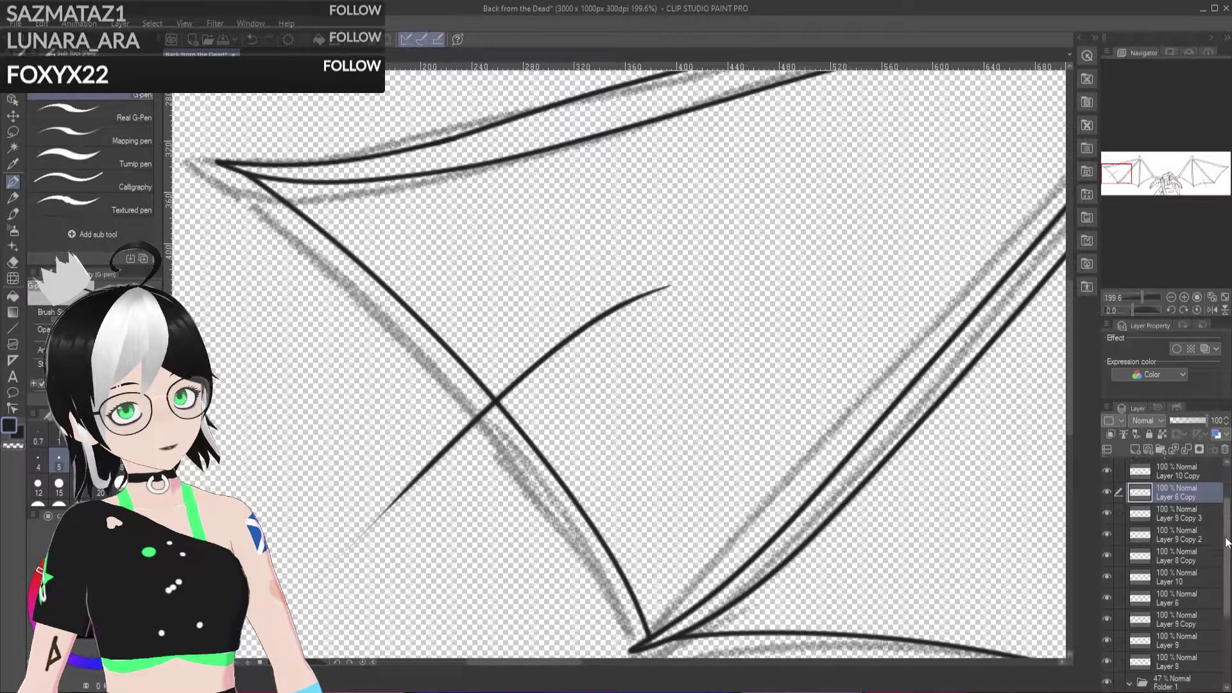
click(1107, 521)
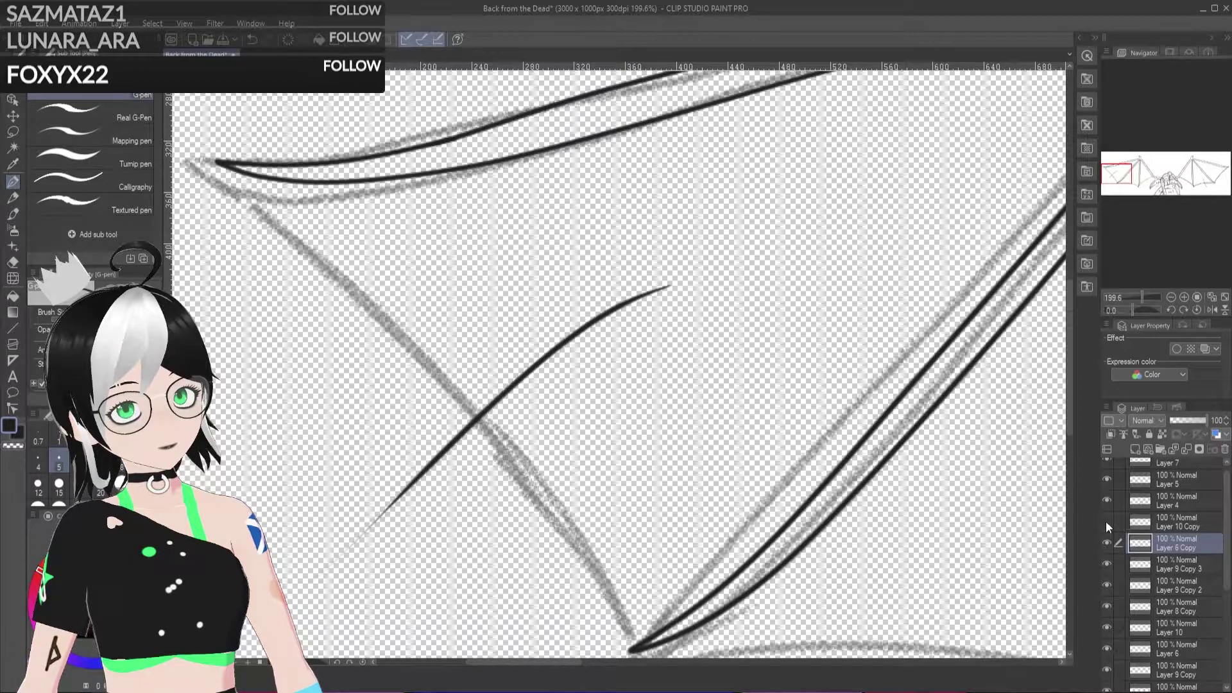
click(1106, 521)
click(1161, 524)
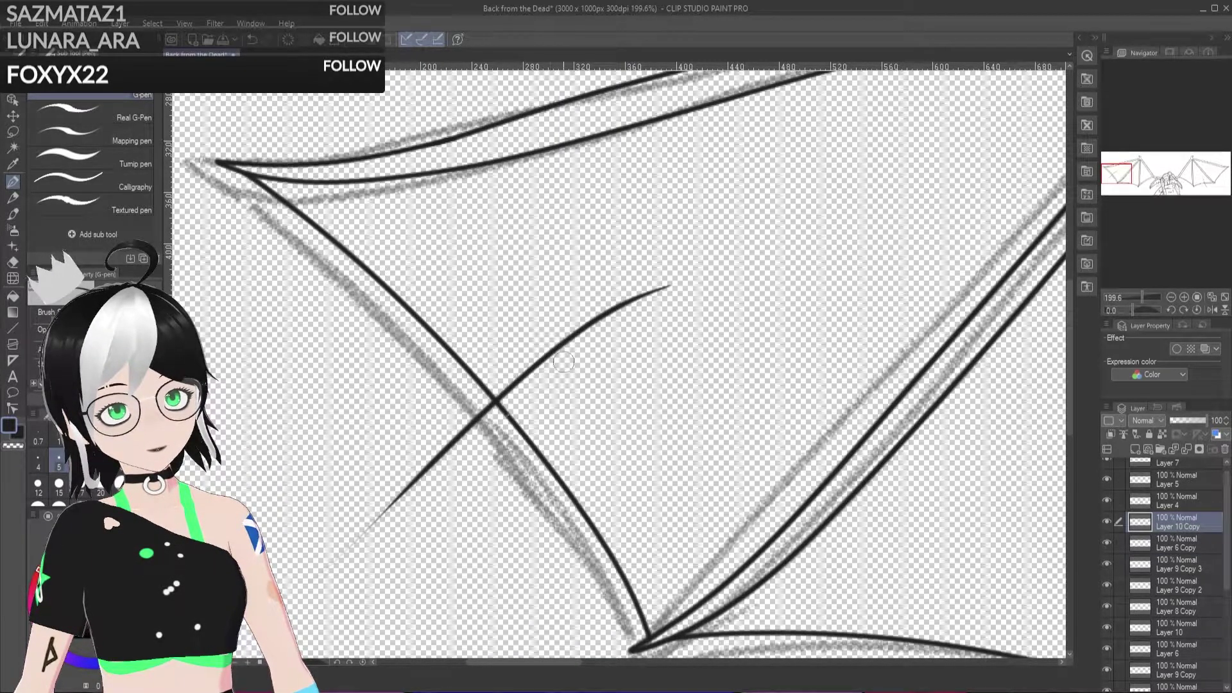
Step: Erase a small gap in the outer left wing's membrane edge just below where the long guide stroke crosses it
click(14, 263)
drag(498, 402, 515, 425)
key(ctrl+z)
Step: Draw a pointed tear notch with the G-pen reaching inward from the gap in the outer left wing's membrane edge
click(13, 182)
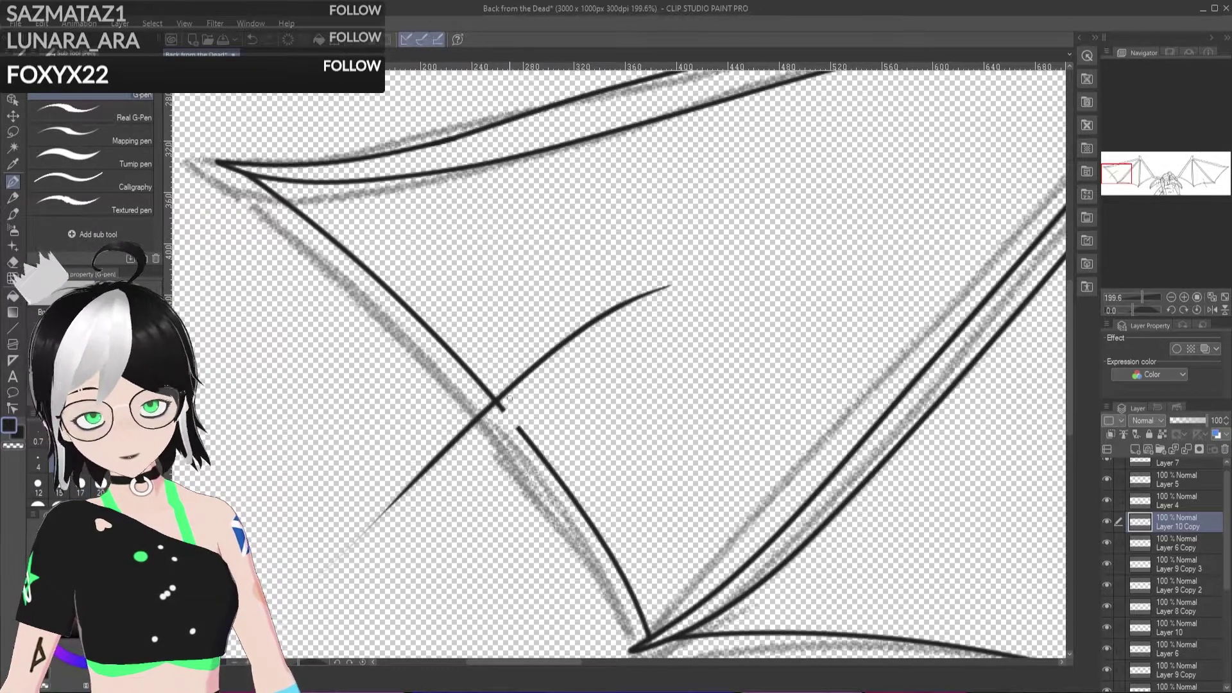
mouse_move(504, 409)
mouse_down()
mouse_move(585, 350)
mouse_move(686, 310)
mouse_move(518, 424)
mouse_move(545, 381)
mouse_move(513, 424)
mouse_move(569, 367)
mouse_up()
key(ctrl+z)
key(ctrl+z)
mouse_move(569, 368)
mouse_down()
mouse_move(512, 429)
mouse_move(575, 363)
mouse_move(519, 425)
mouse_up()
key(ctrl+z)
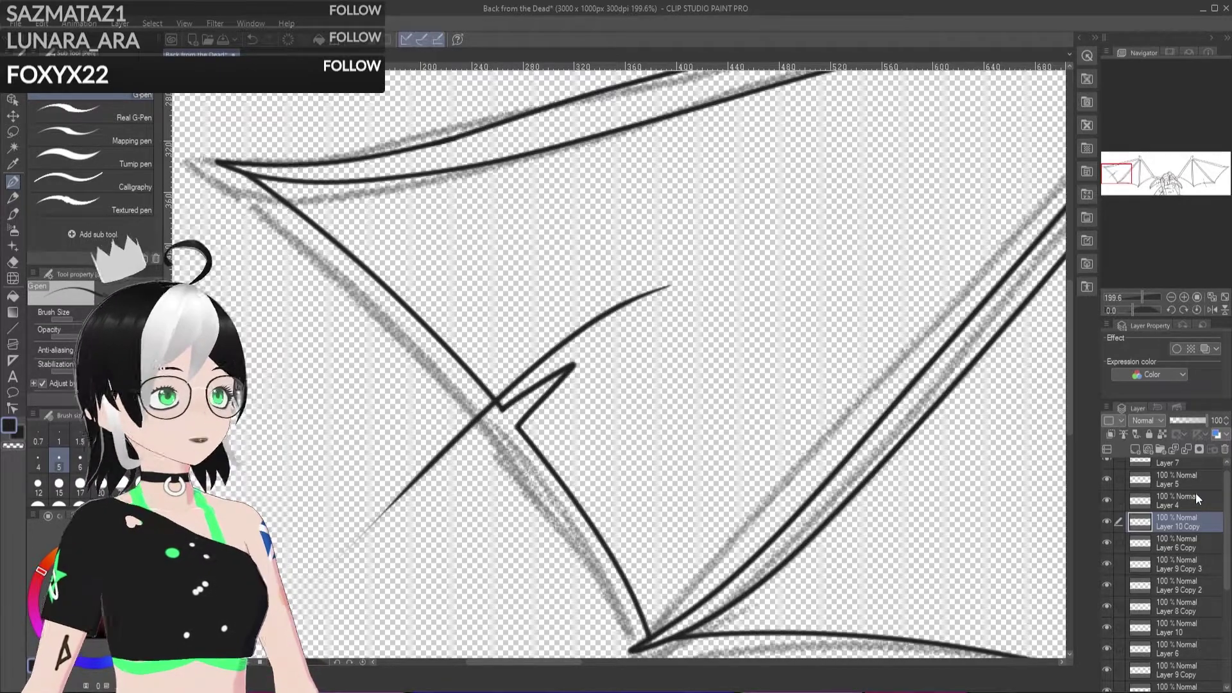
Step: Temporarily show the coloured winged reference layer to compare its wings with the line art, and hide it again
drag(572, 662, 603, 664)
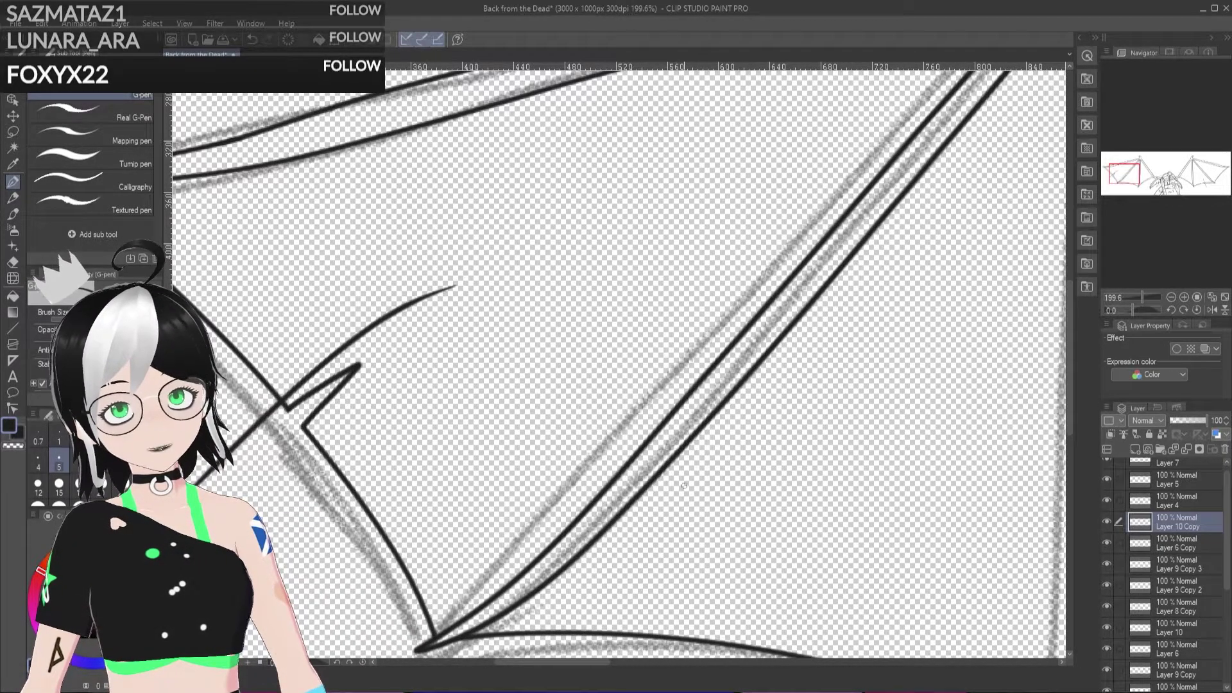
scroll(681, 491, down, 5)
scroll(1108, 666, down, 5)
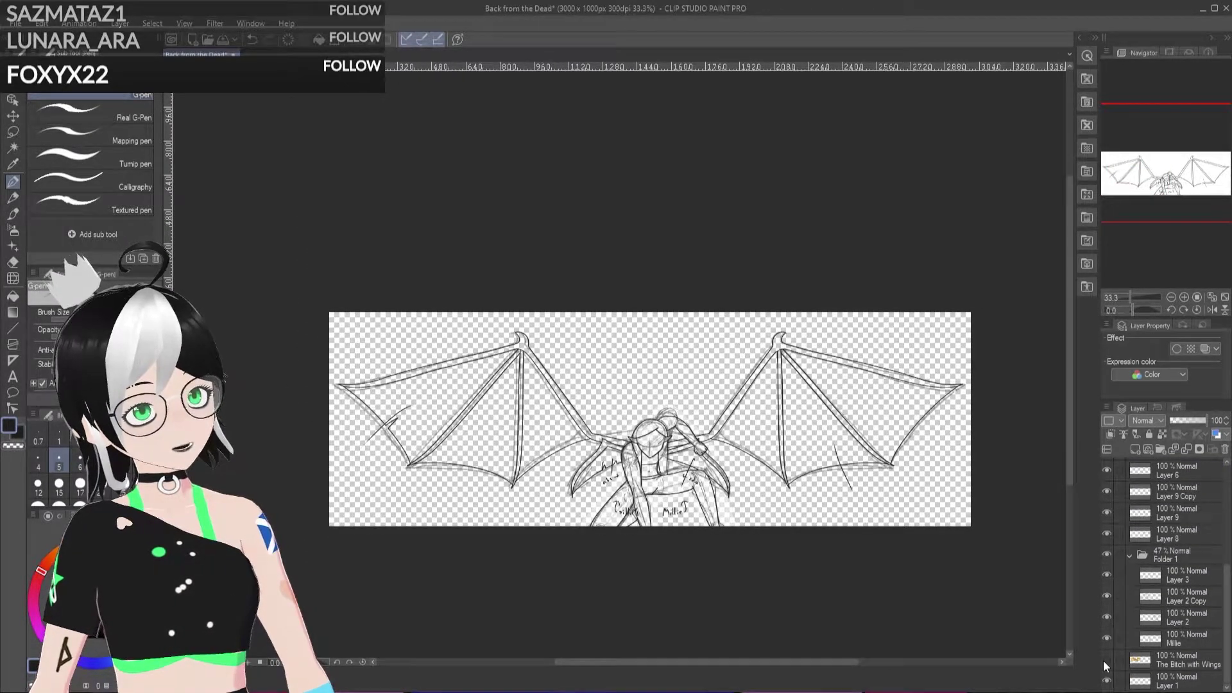
click(1106, 661)
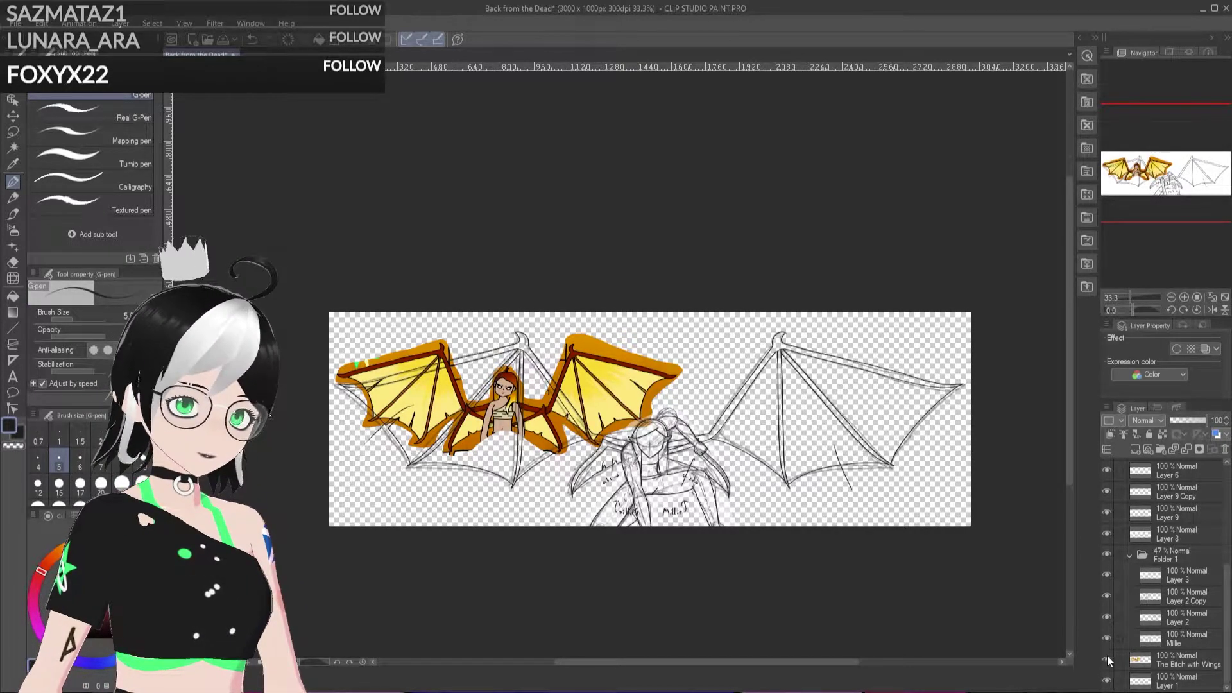
click(1106, 661)
scroll(597, 460, up, 2)
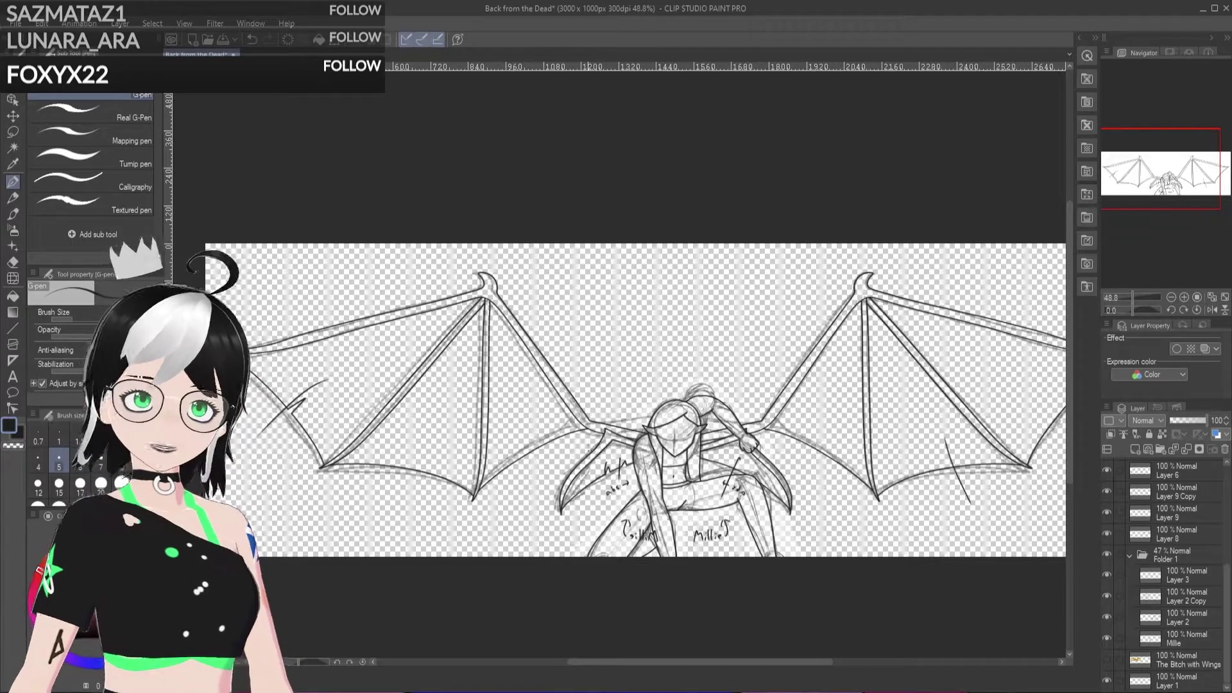
scroll(597, 460, down, 1)
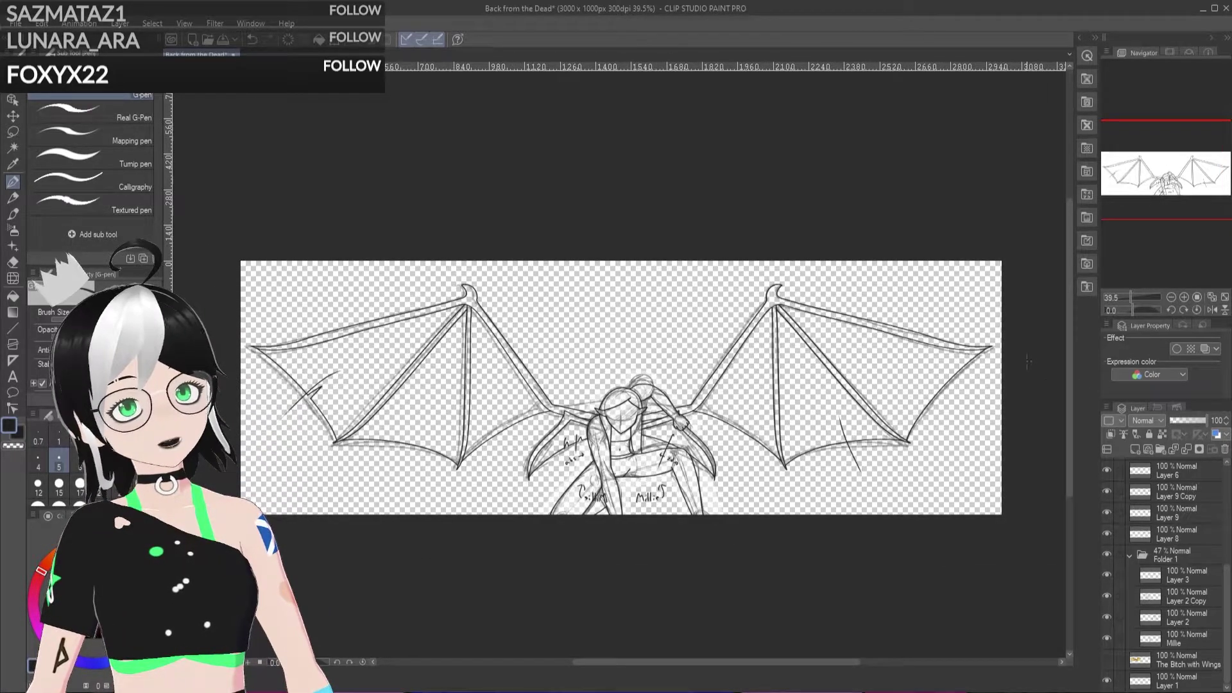
scroll(869, 438, up, 1)
scroll(869, 438, up, 2)
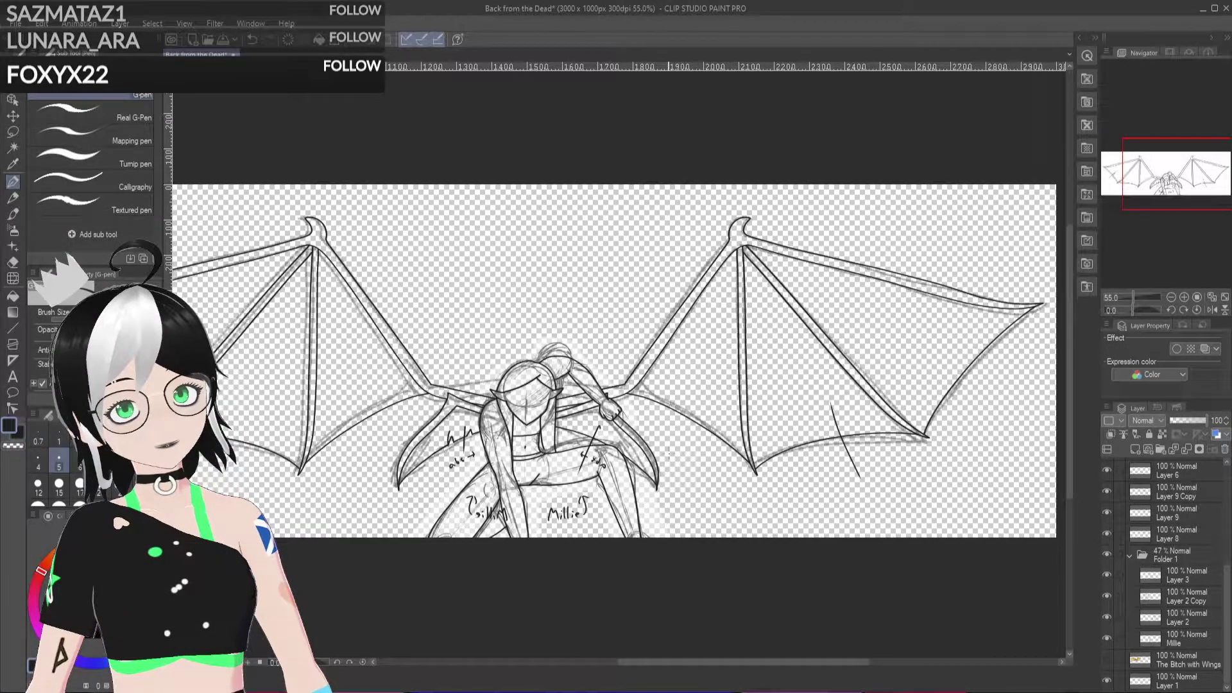
scroll(869, 438, down, 2)
scroll(869, 438, up, 1)
scroll(719, 443, up, 5)
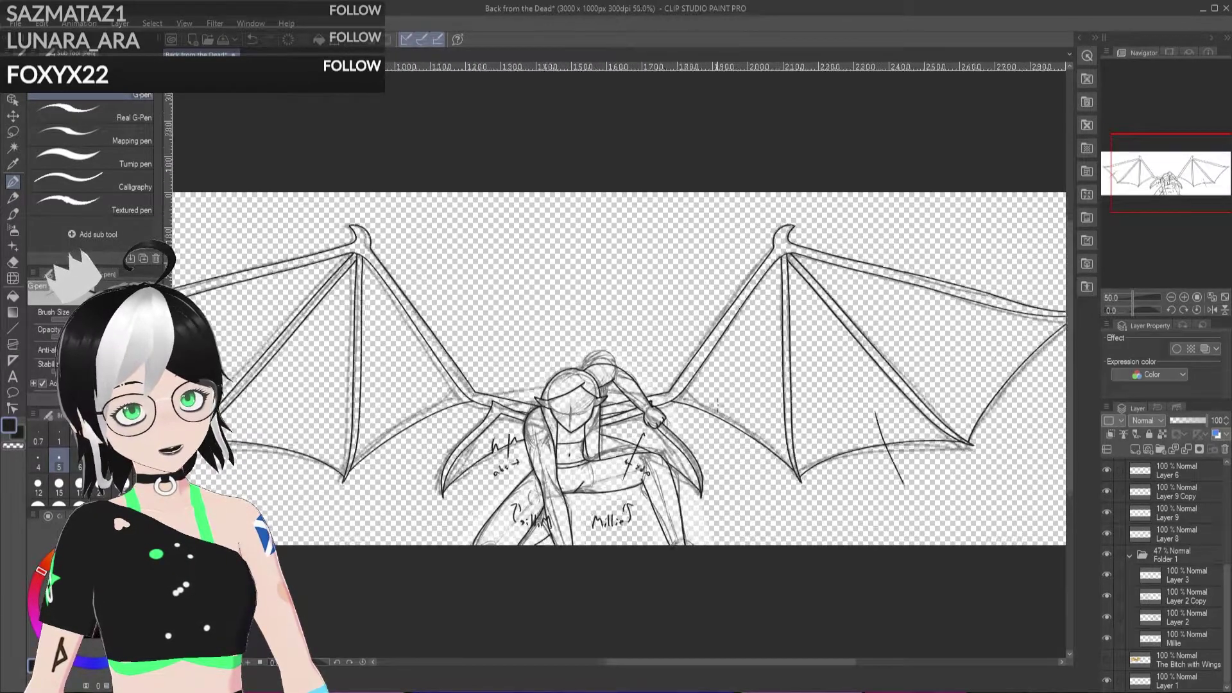
scroll(603, 452, down, 4)
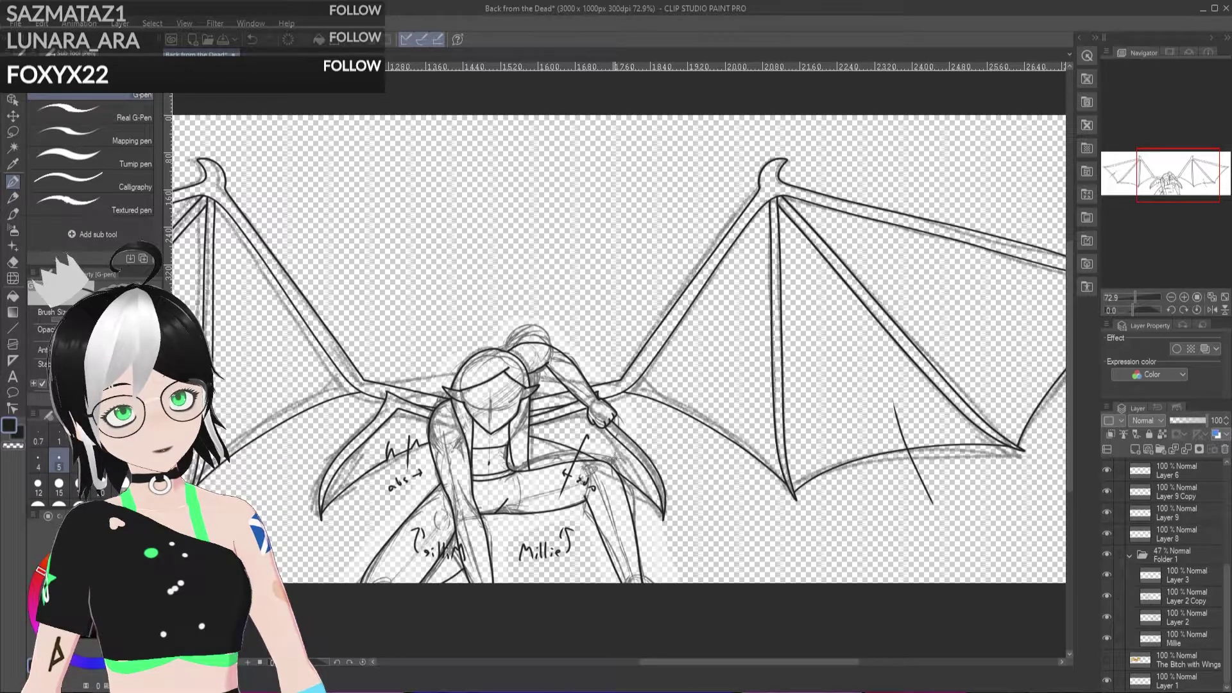
Step: Hide and delete Layer 7, which holds the guide strokes crossing the wing membrane edges
scroll(1187, 483, up, 2)
scroll(1187, 483, up, 2)
click(1107, 468)
click(1164, 467)
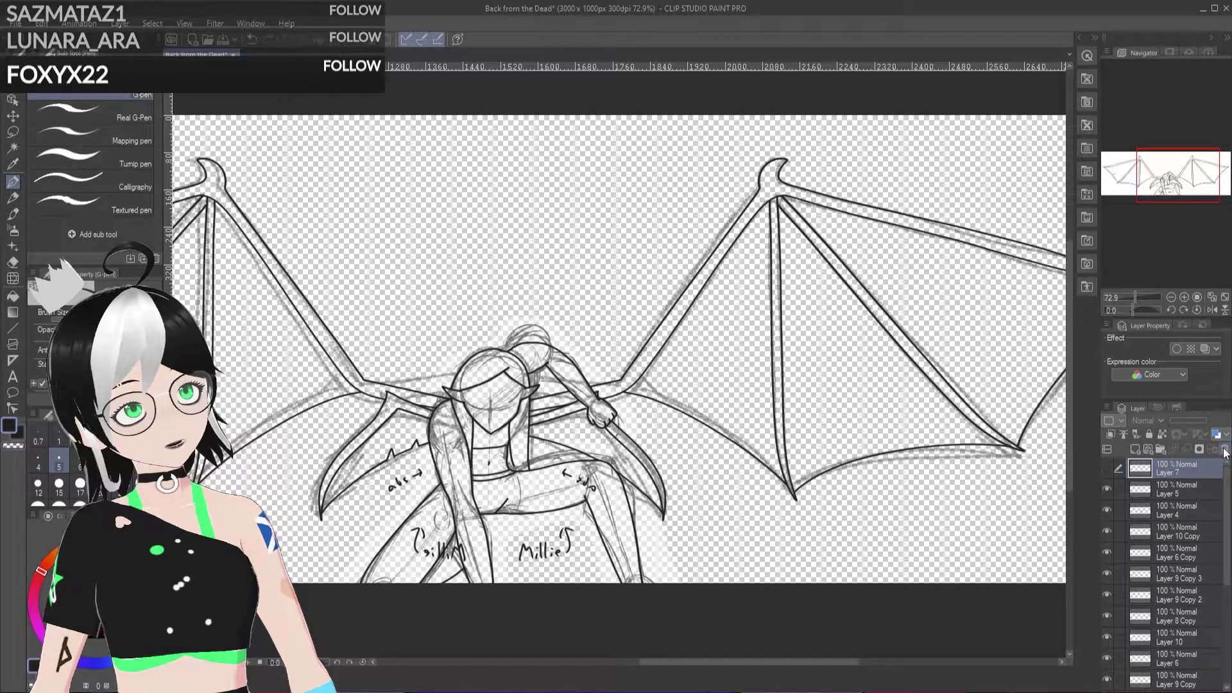
click(645, 268)
key(Delete)
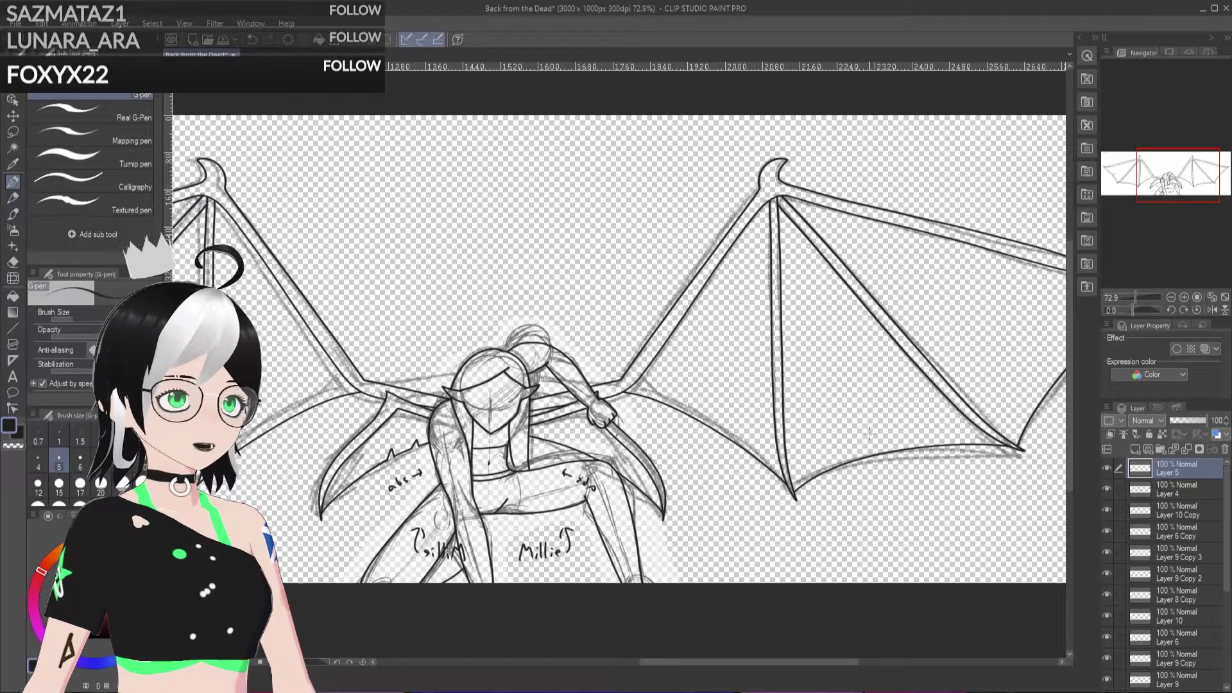
Step: Toggle the visibility of Layer 8, Layer 9, Layer 9 Copy and Layer 6 to identify their contents, and make Layer 6 active
scroll(1176, 536, down, 2)
scroll(1176, 529, down, 3)
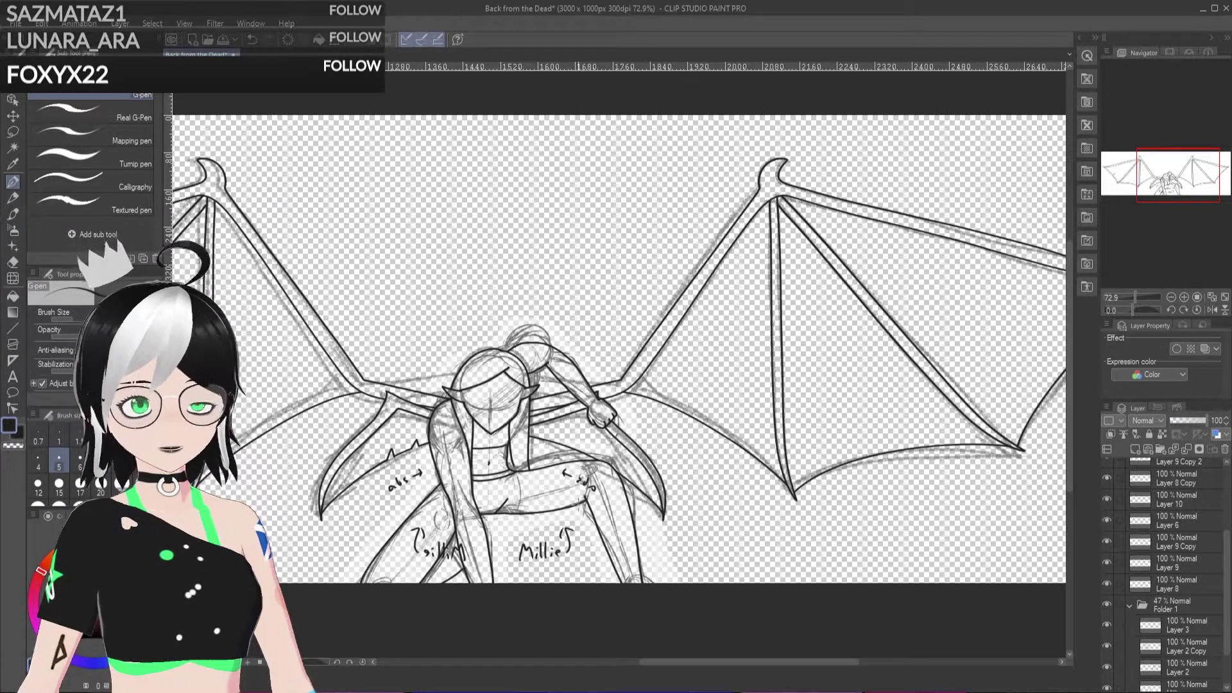
click(1175, 580)
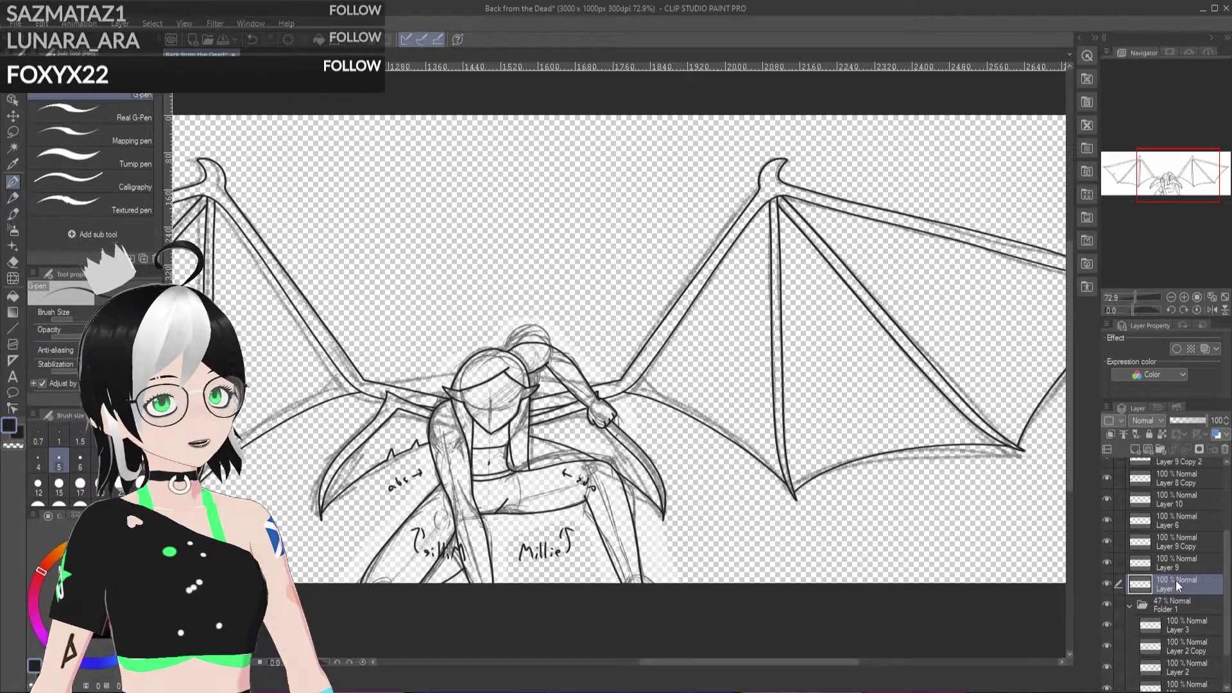
click(1111, 582)
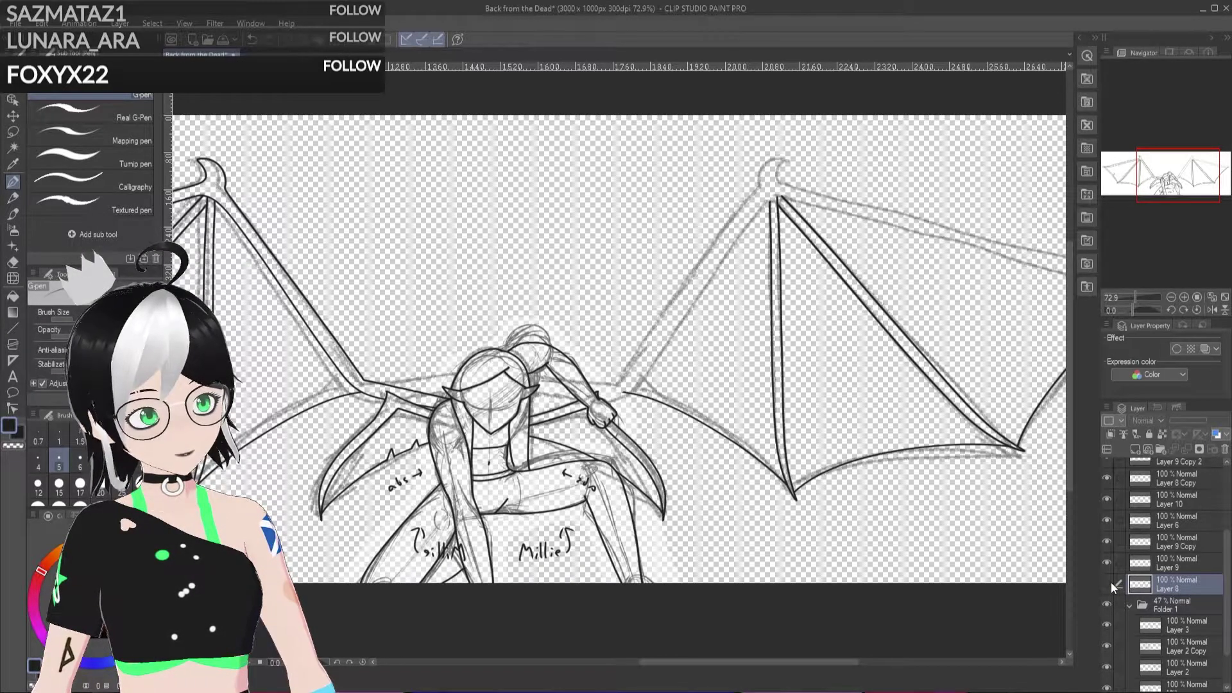
click(1111, 583)
click(1109, 558)
click(1110, 559)
click(1106, 541)
click(1107, 540)
click(1103, 523)
click(1103, 523)
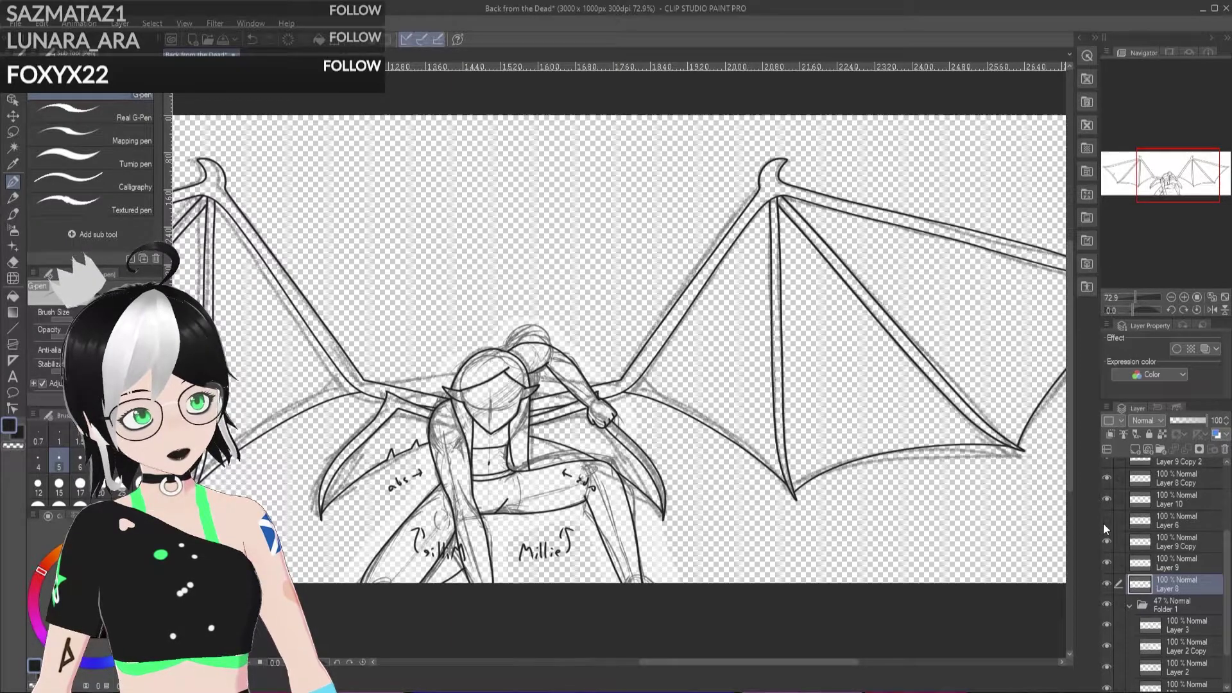
click(1103, 522)
click(1103, 523)
click(1209, 524)
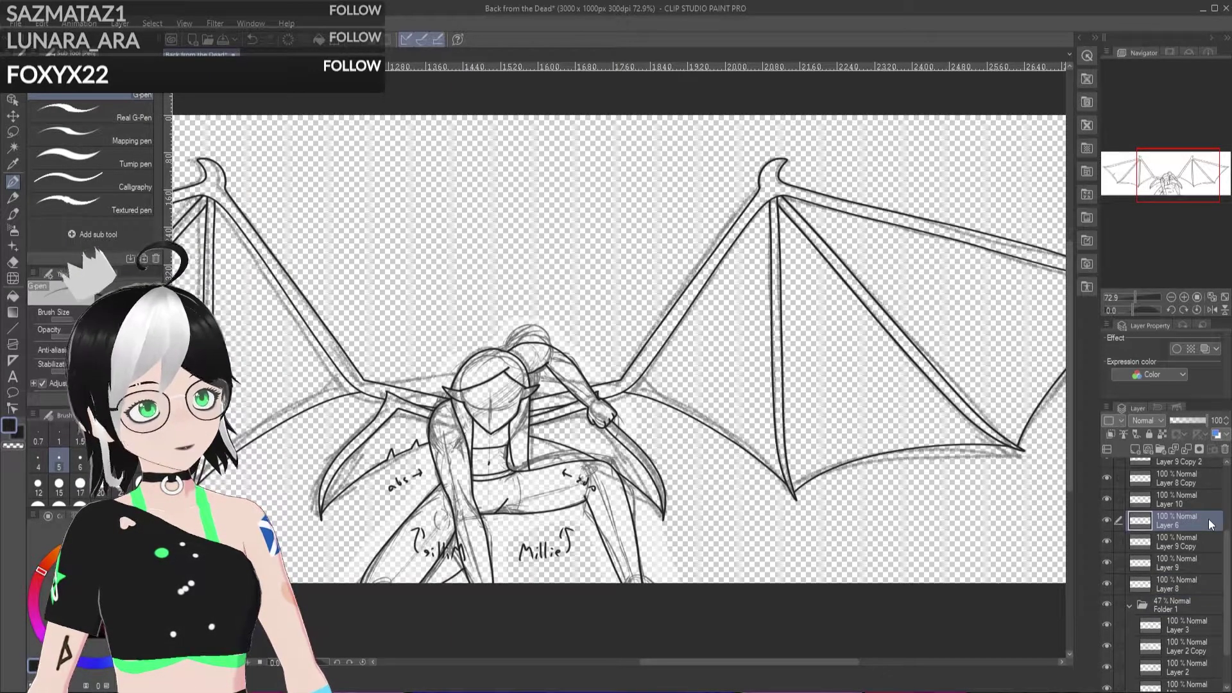
Step: Erase the handwritten name note with its arrow below the thigh and the "abs" note beside the left arm from Layer 6
mouse_move(524, 538)
mouse_down()
mouse_move(524, 565)
mouse_move(557, 523)
mouse_move(564, 551)
mouse_move(568, 536)
mouse_up()
drag(419, 473, 401, 475)
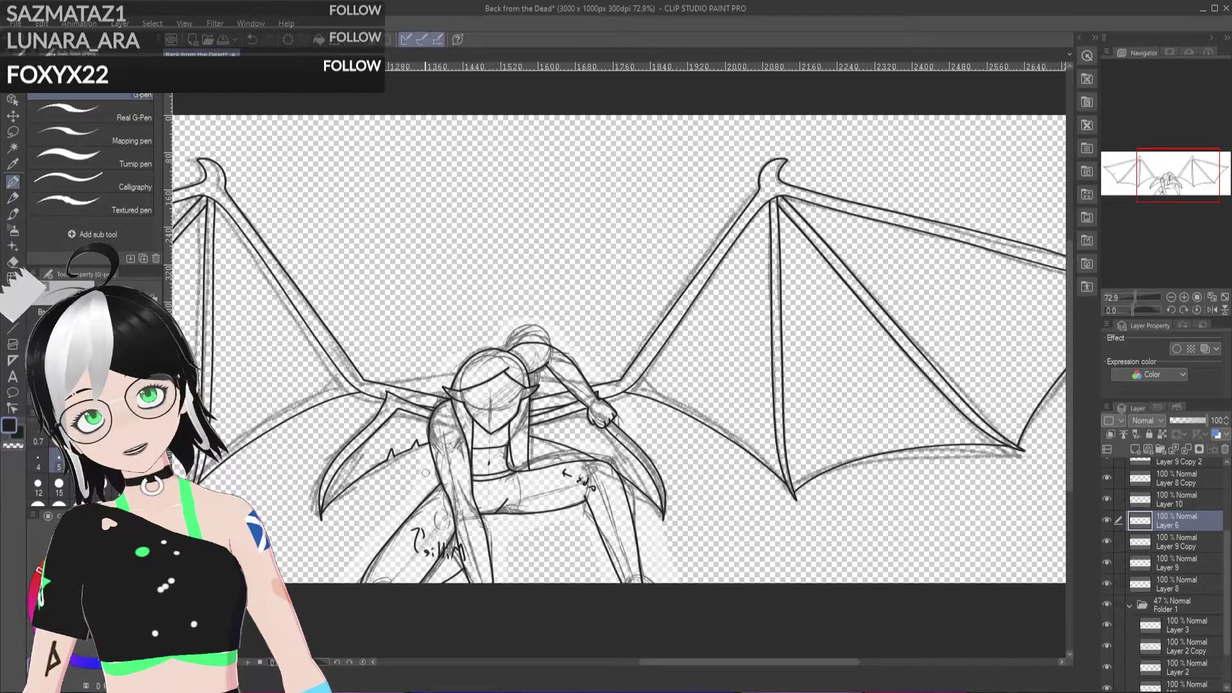
scroll(1228, 543, up, 3)
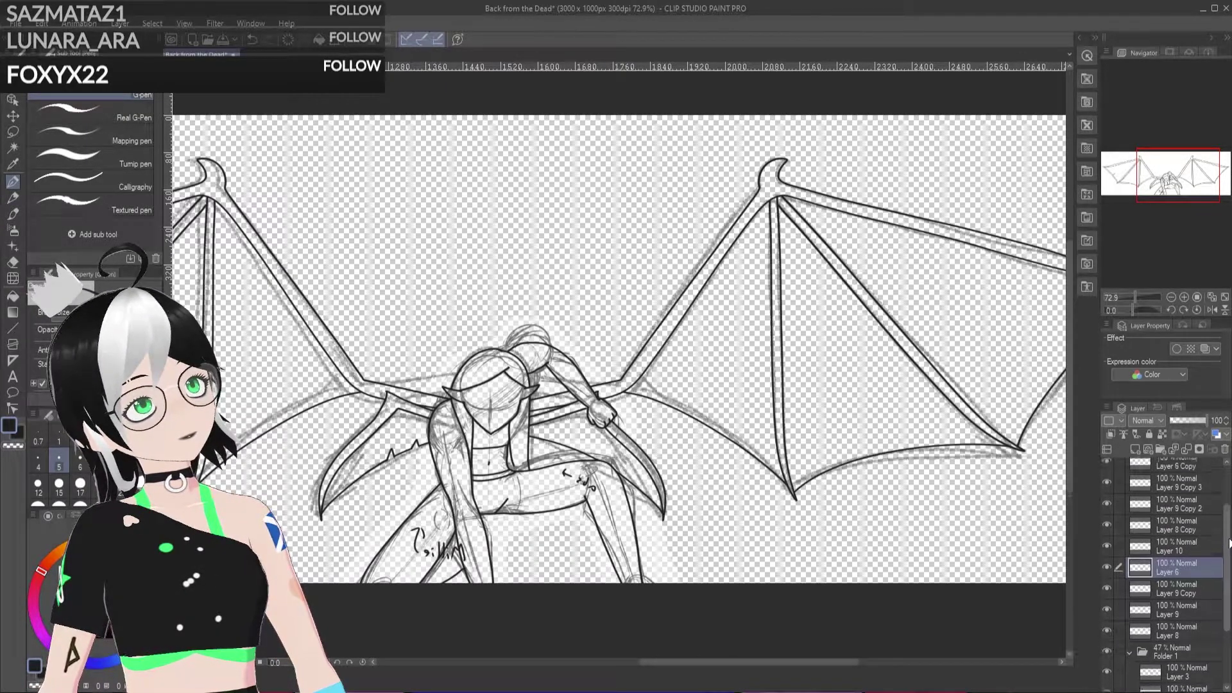
Step: Toggle the visibility of Layer 10, Layer 8 Copy, Layer 9 Copy 2, Layer 9 Copy 3 and Layer 6 Copy, and make Layer 6 Copy active
scroll(1228, 543, up, 1)
click(1107, 559)
click(1107, 560)
click(1107, 541)
click(1107, 539)
click(1107, 518)
click(1107, 514)
click(1106, 496)
click(1106, 493)
click(1107, 473)
click(1107, 474)
click(1172, 476)
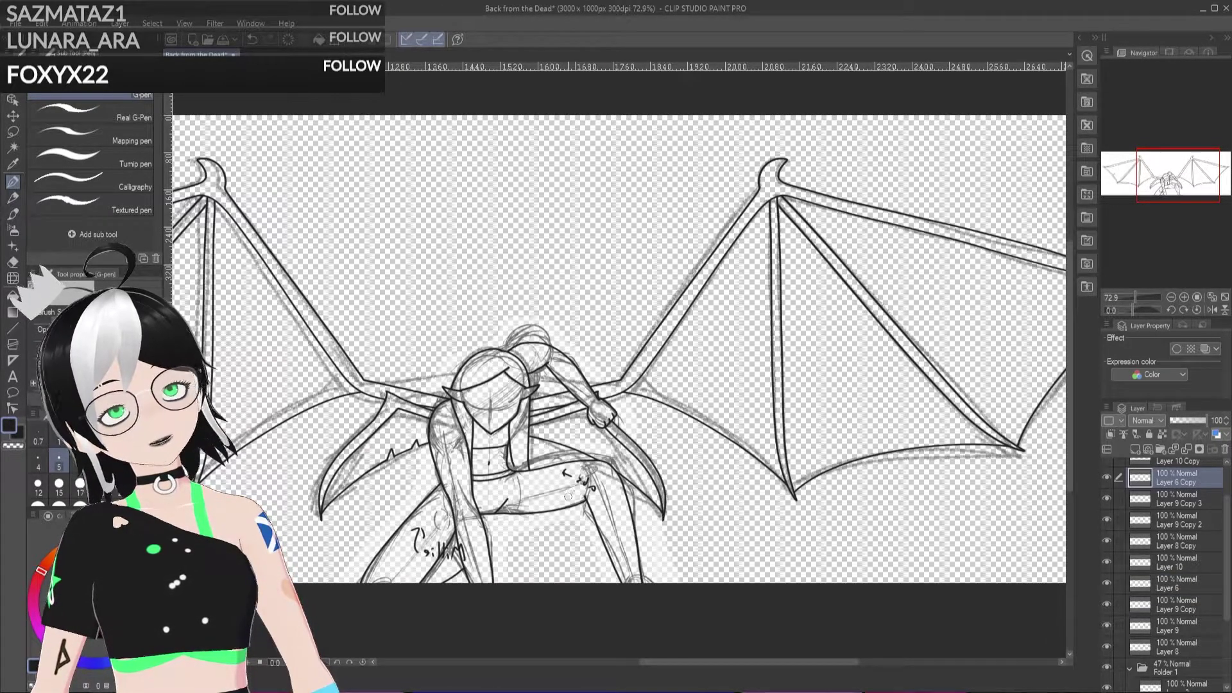
Step: Undo the strokes of the handwritten notes and arrows over the figure's thighs
key(ctrl+z)
key(ctrl+z)
key(ctrl+z)
key(ctrl+z)
key(ctrl+z)
key(ctrl+z)
key(ctrl+z)
key(ctrl+z)
key(ctrl+z)
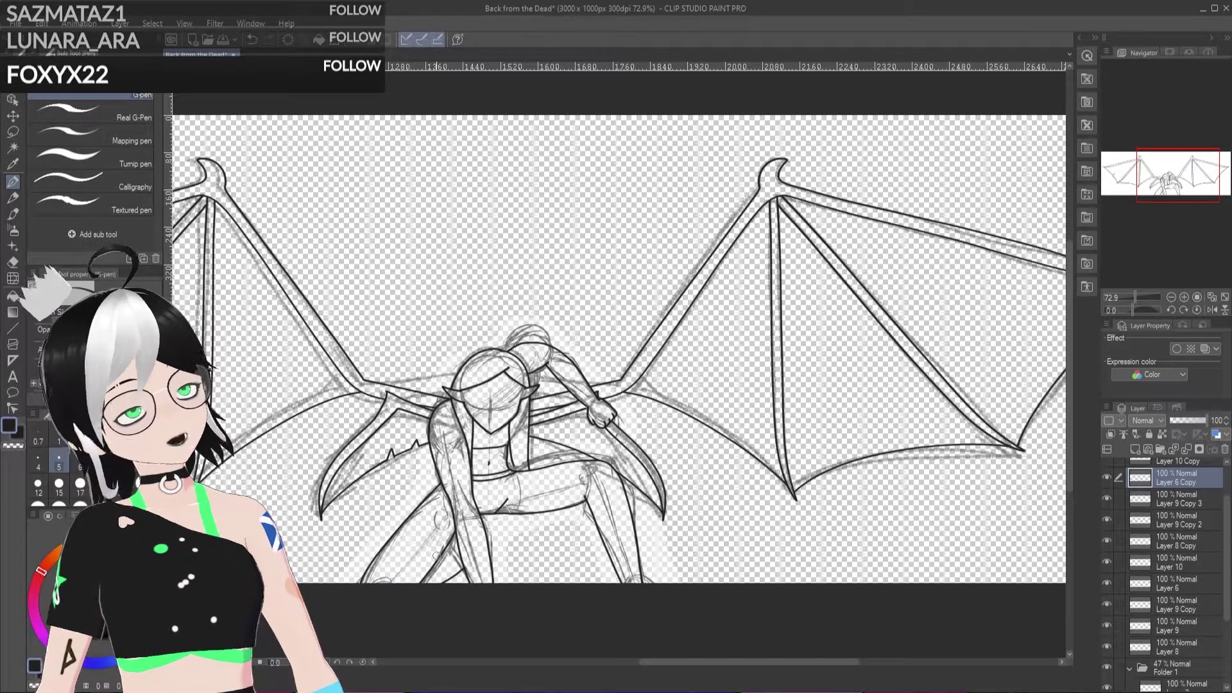
Step: Identify Layer 10 by toggling its visibility, make it active, and draw a pointed tear notch on the large right wing's lower membrane edge
scroll(1228, 514, up, 2)
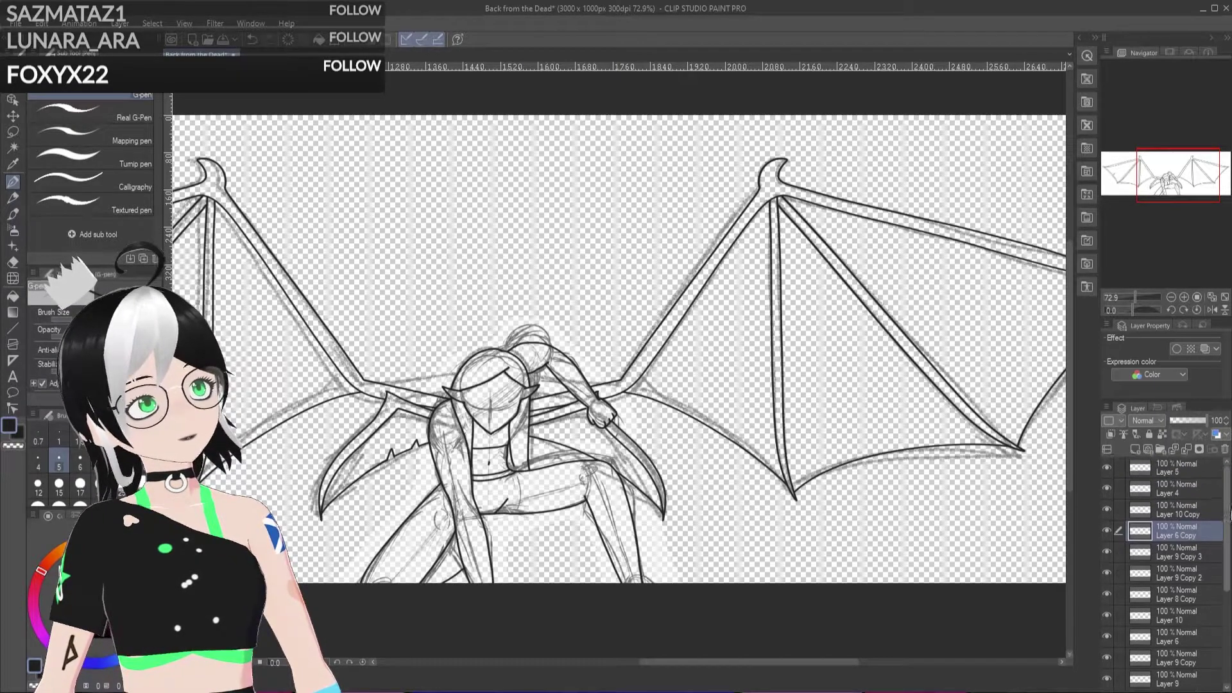
click(1195, 506)
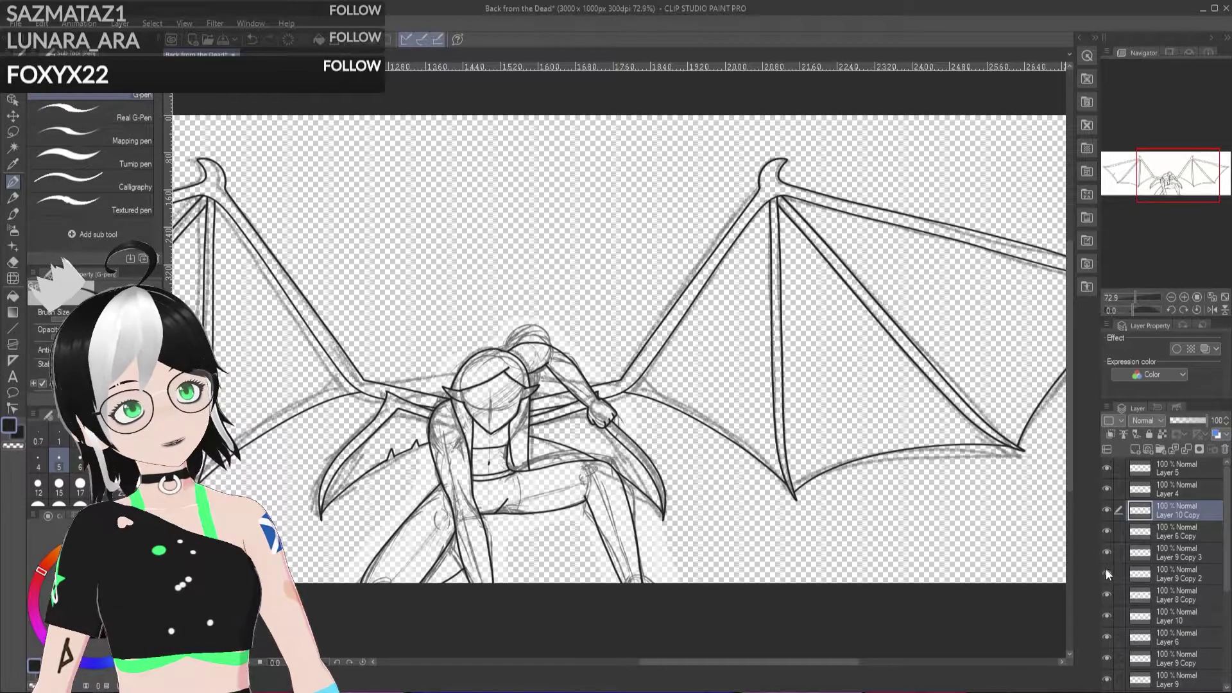
click(1105, 614)
click(1106, 615)
click(1170, 614)
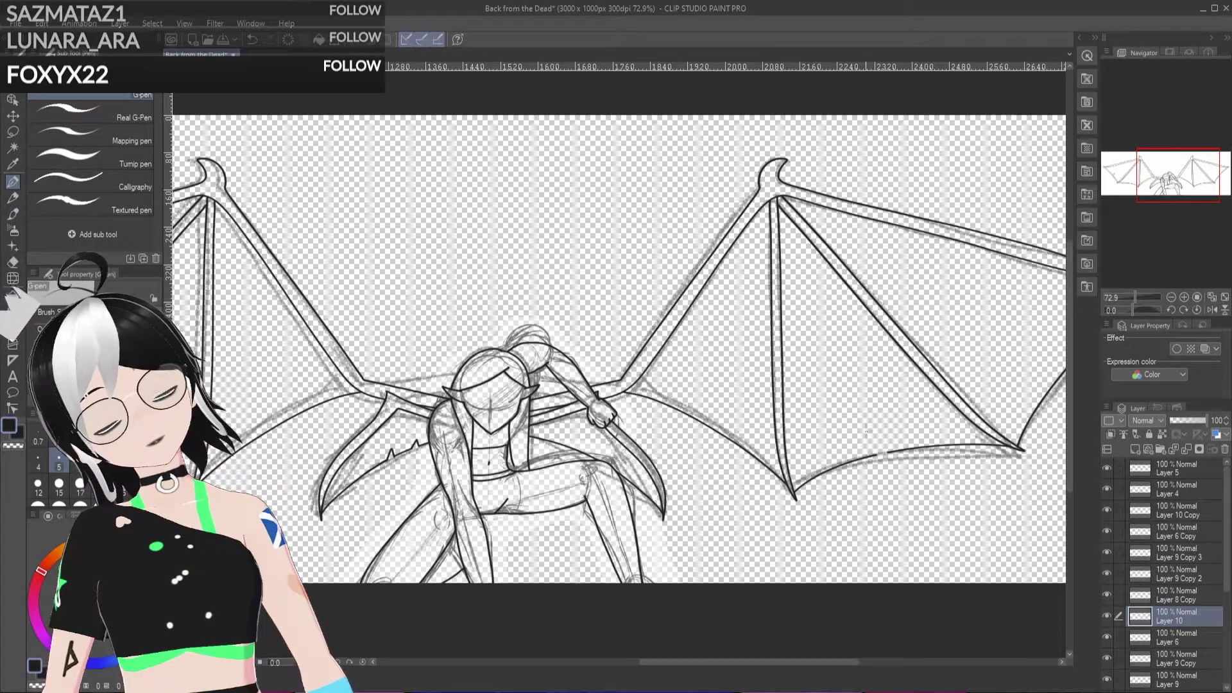
mouse_move(878, 453)
mouse_down()
mouse_move(879, 423)
mouse_move(888, 451)
mouse_up()
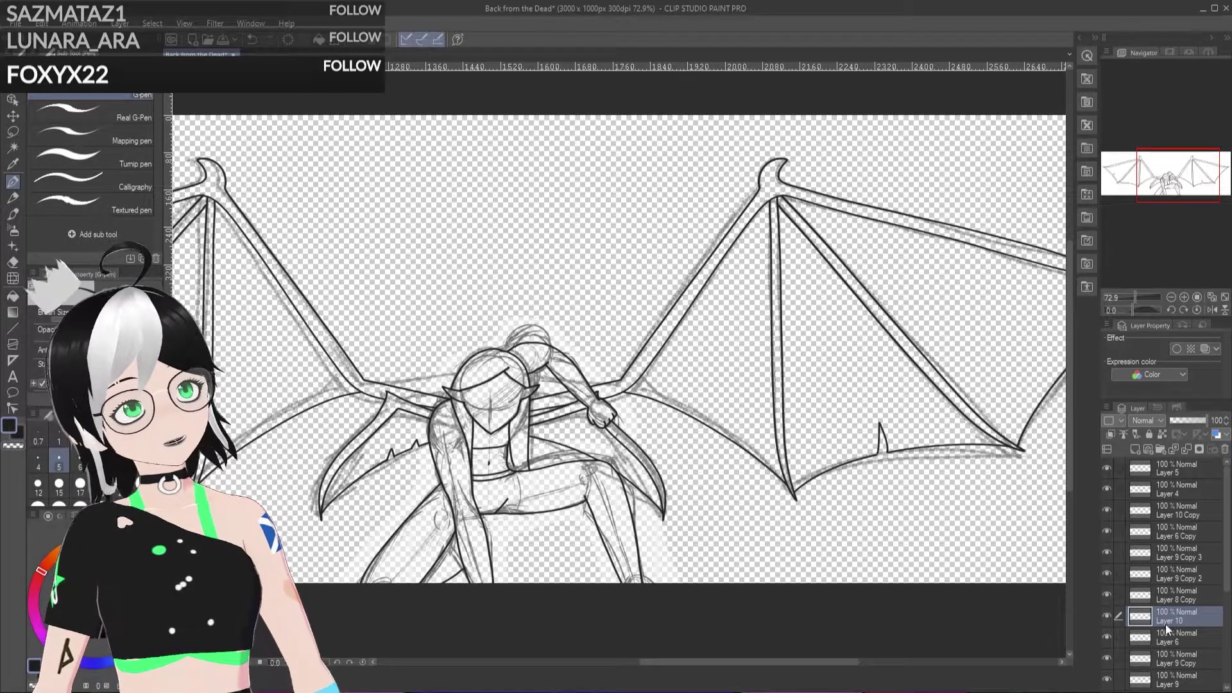
Step: Make Layer 6 active, undo the gap in the small right wing's inner edge, and draw a tear notch there
click(1105, 636)
click(1108, 638)
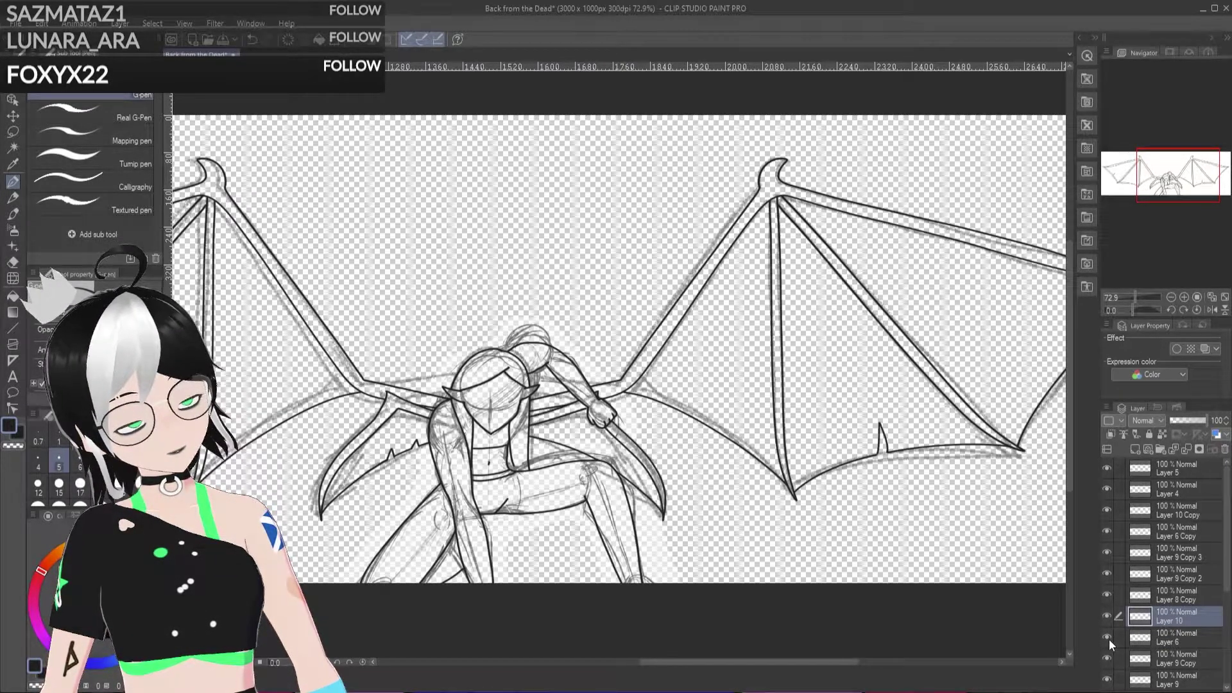
click(1173, 637)
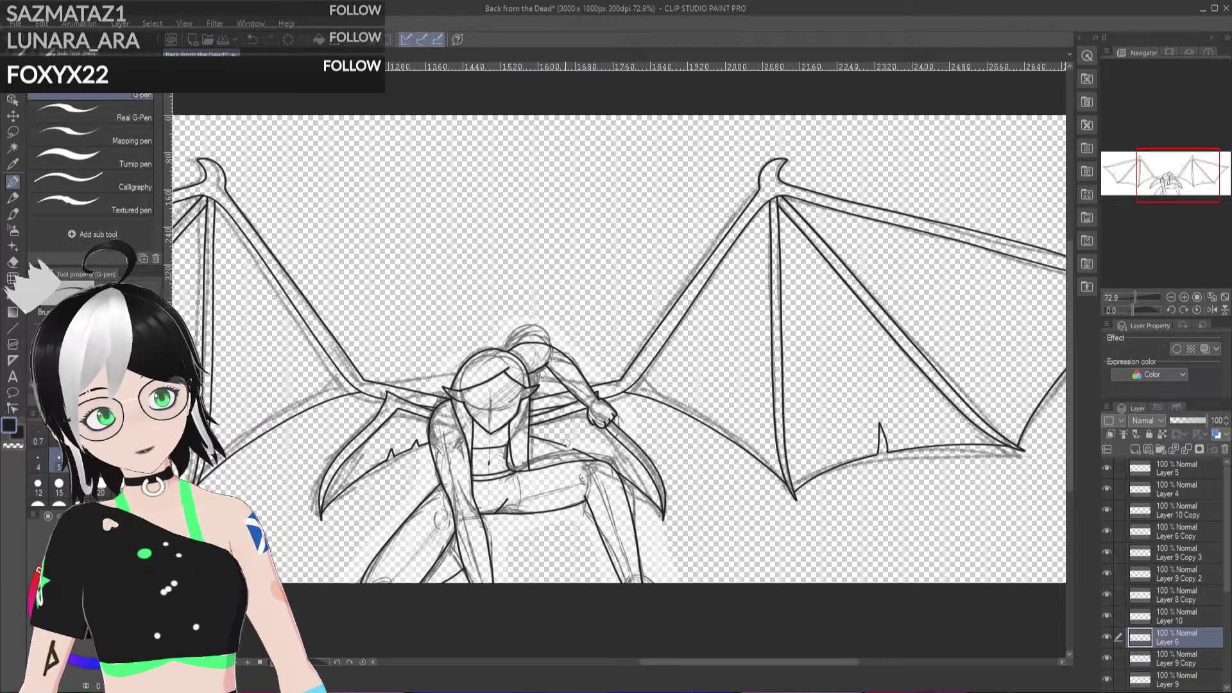
scroll(591, 430, up, 5)
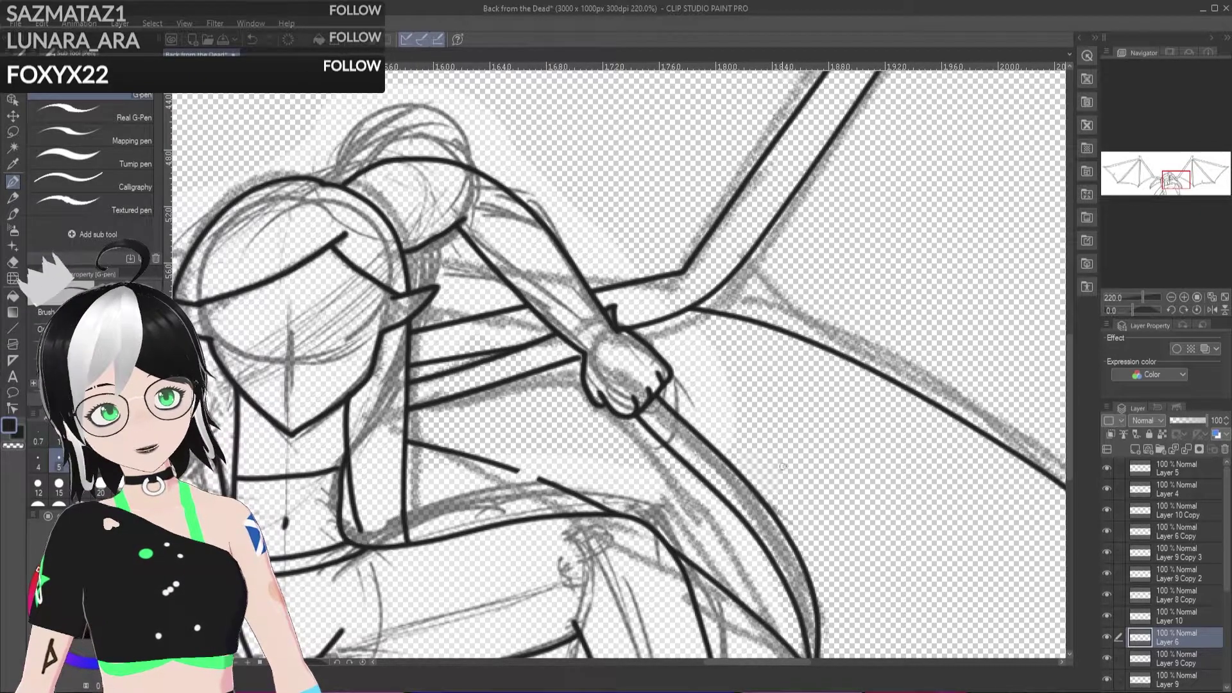
key(ctrl+z)
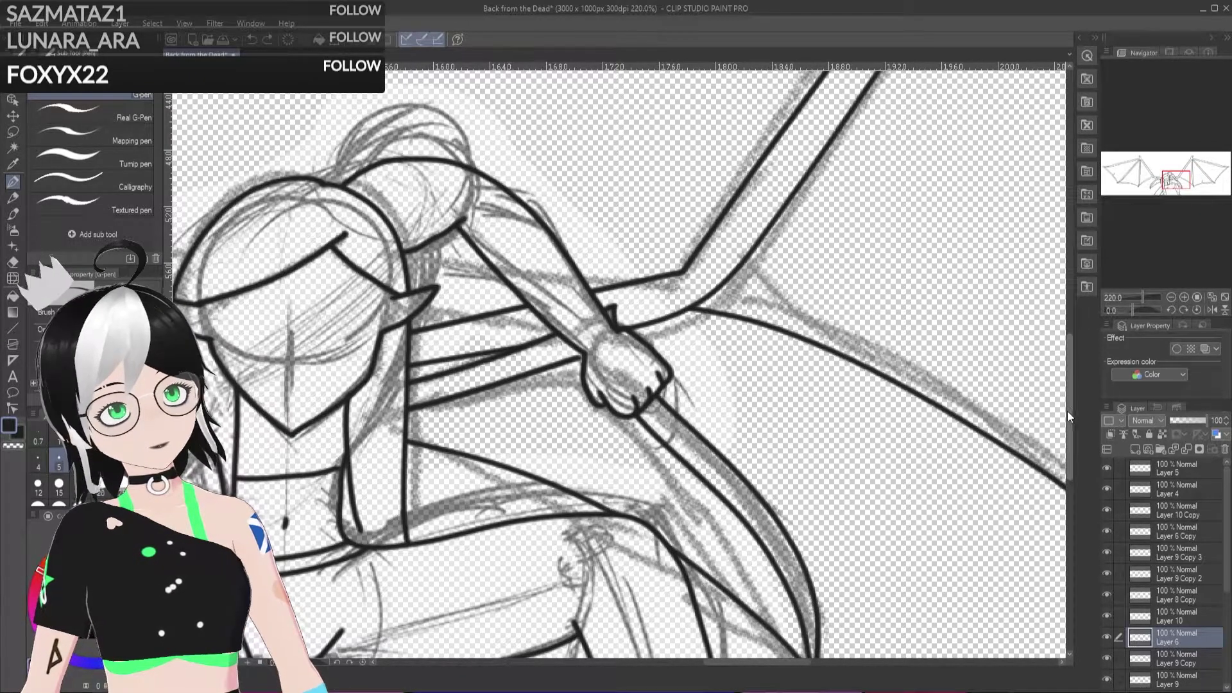
drag(1065, 411, 1069, 444)
drag(731, 494, 757, 522)
drag(723, 449, 752, 494)
key(ctrl+z)
drag(724, 446, 756, 495)
Step: Check the whole drawing and hide Folder 1, which holds the rough sketch, so only the line art shows
scroll(686, 458, down, 6)
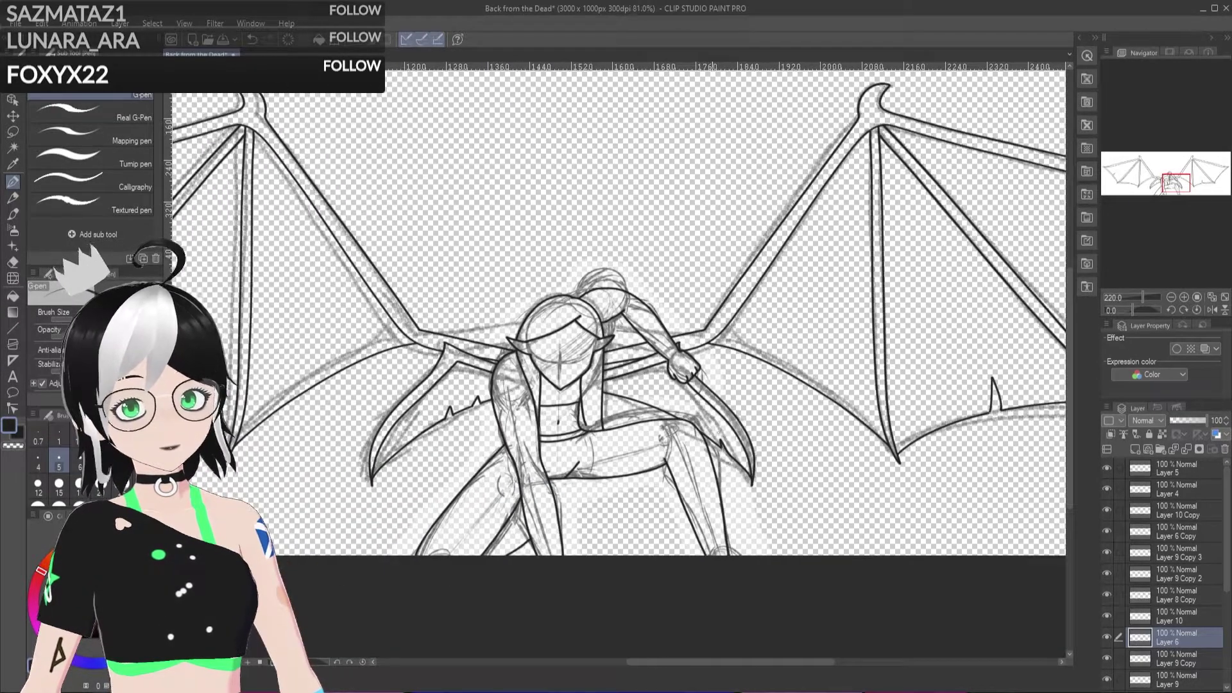
scroll(436, 339, up, 3)
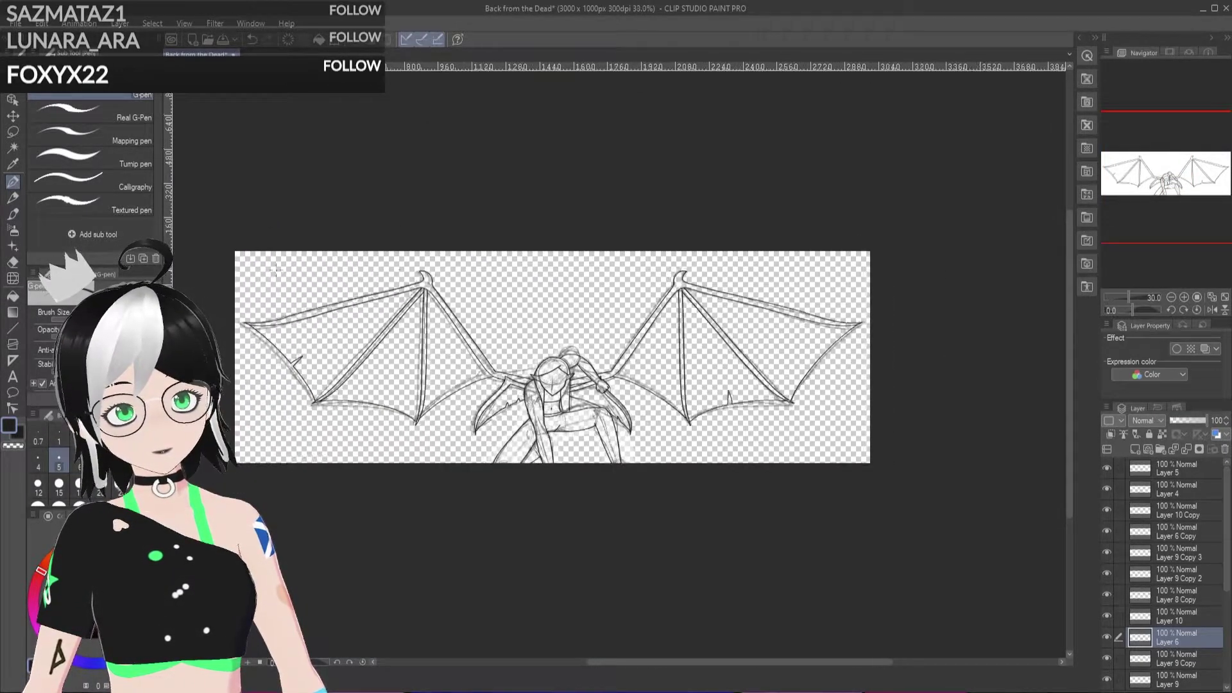
scroll(1156, 554, down, 3)
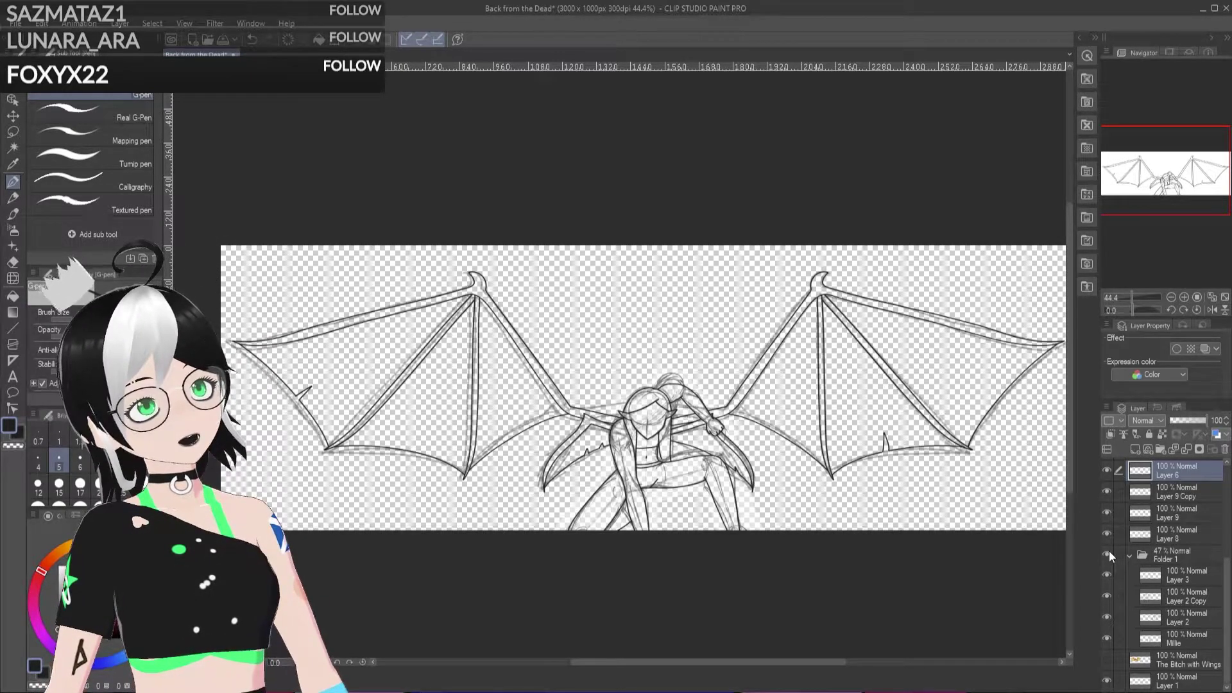
click(1107, 553)
scroll(1108, 552, up, 3)
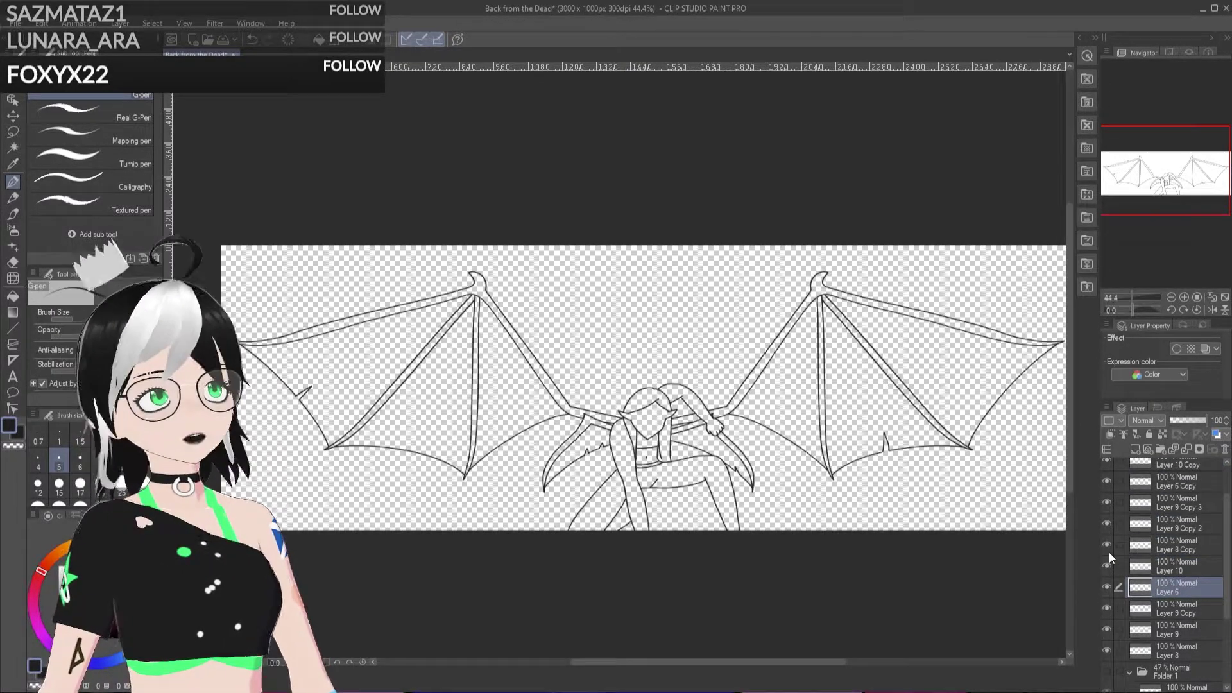
scroll(1148, 545, down, 3)
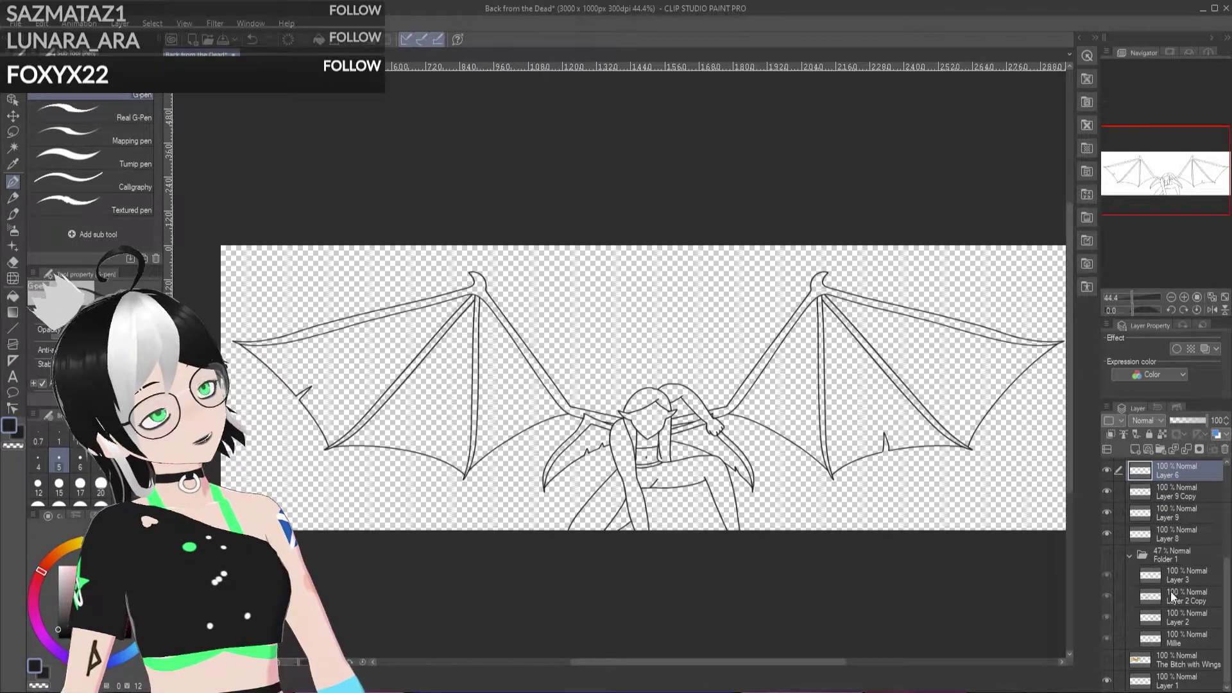
Step: Fill the bottom Layer 1 with light grey as a background behind the line art
click(1176, 656)
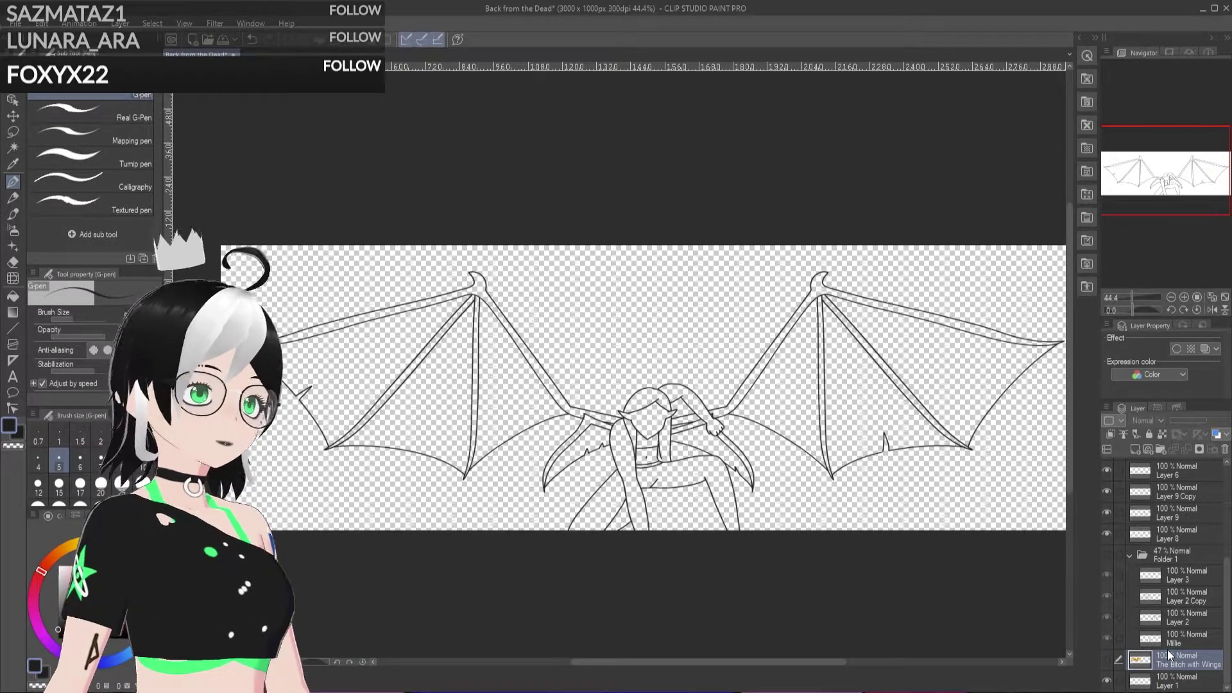
scroll(1174, 632, up, 5)
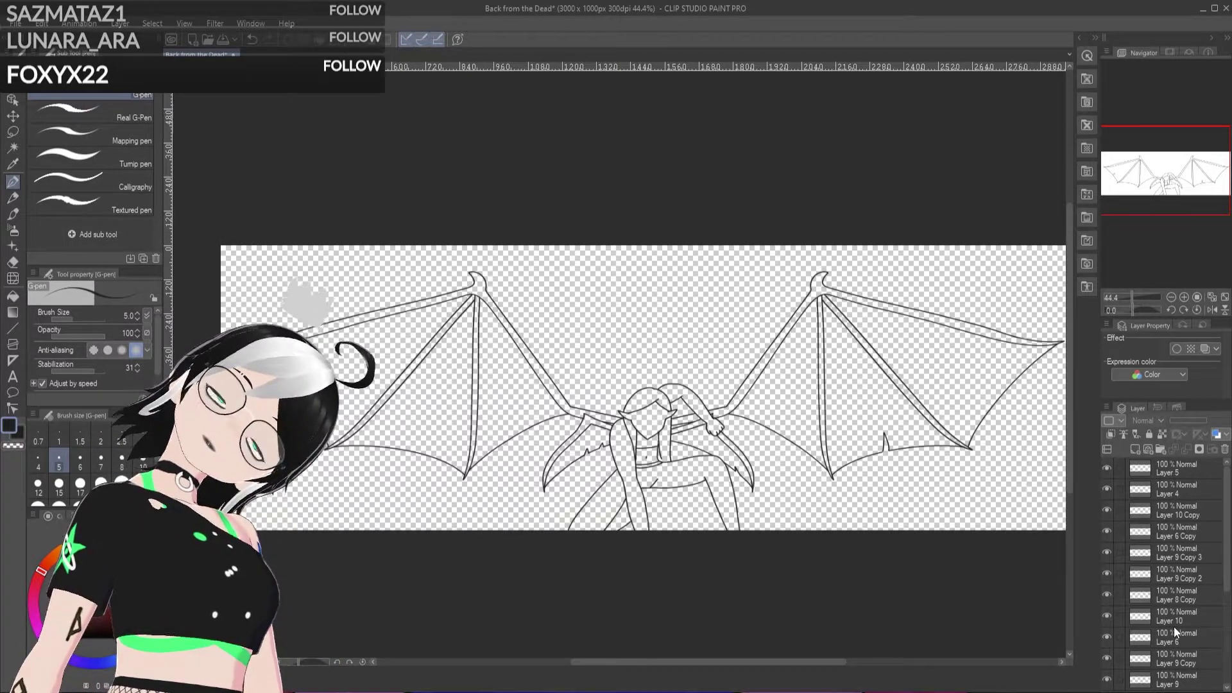
click(1191, 474)
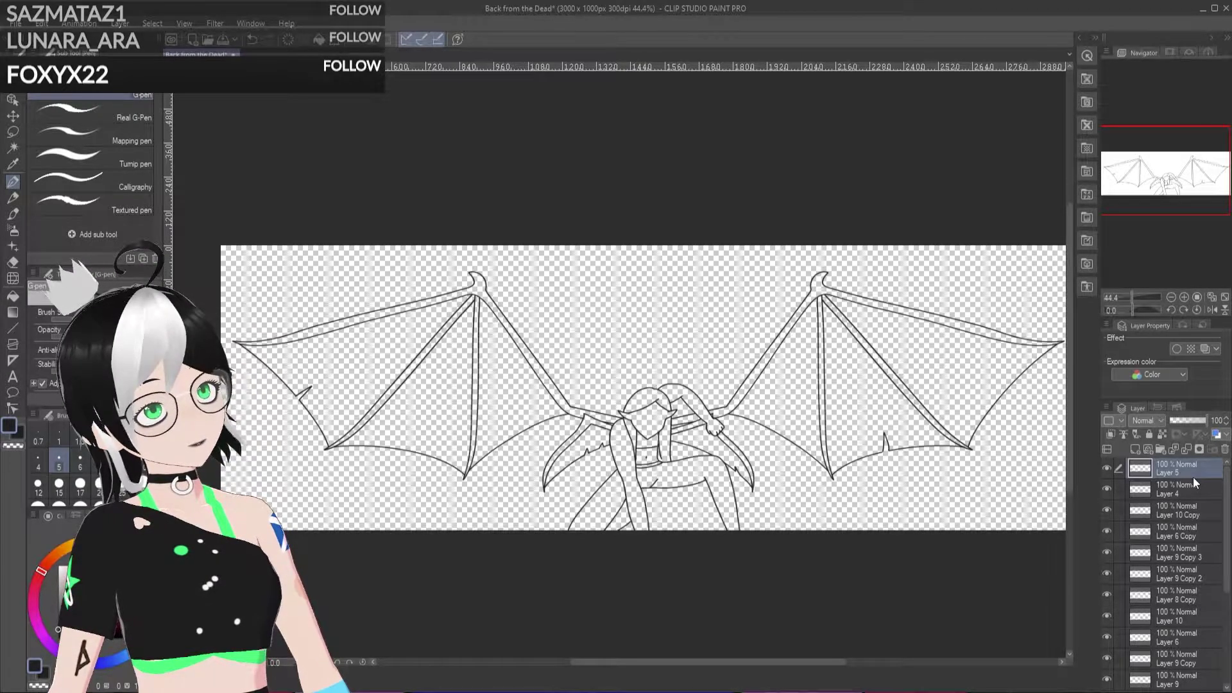
scroll(1188, 532, down, 5)
click(1182, 679)
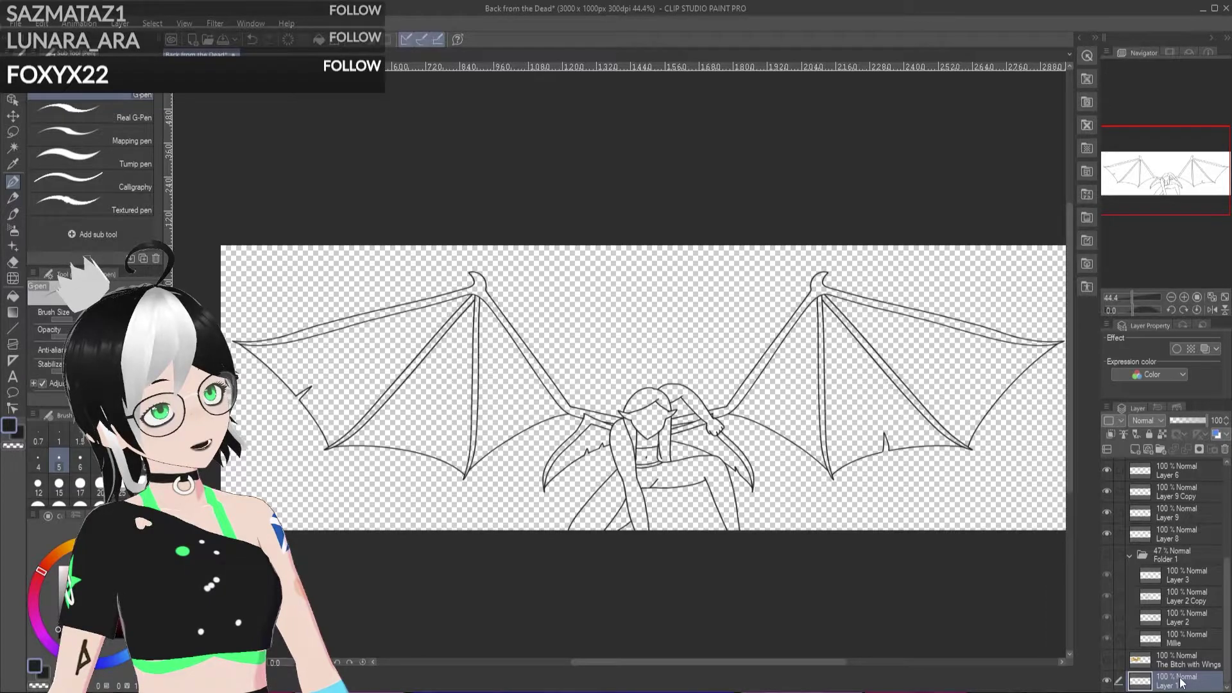
click(12, 296)
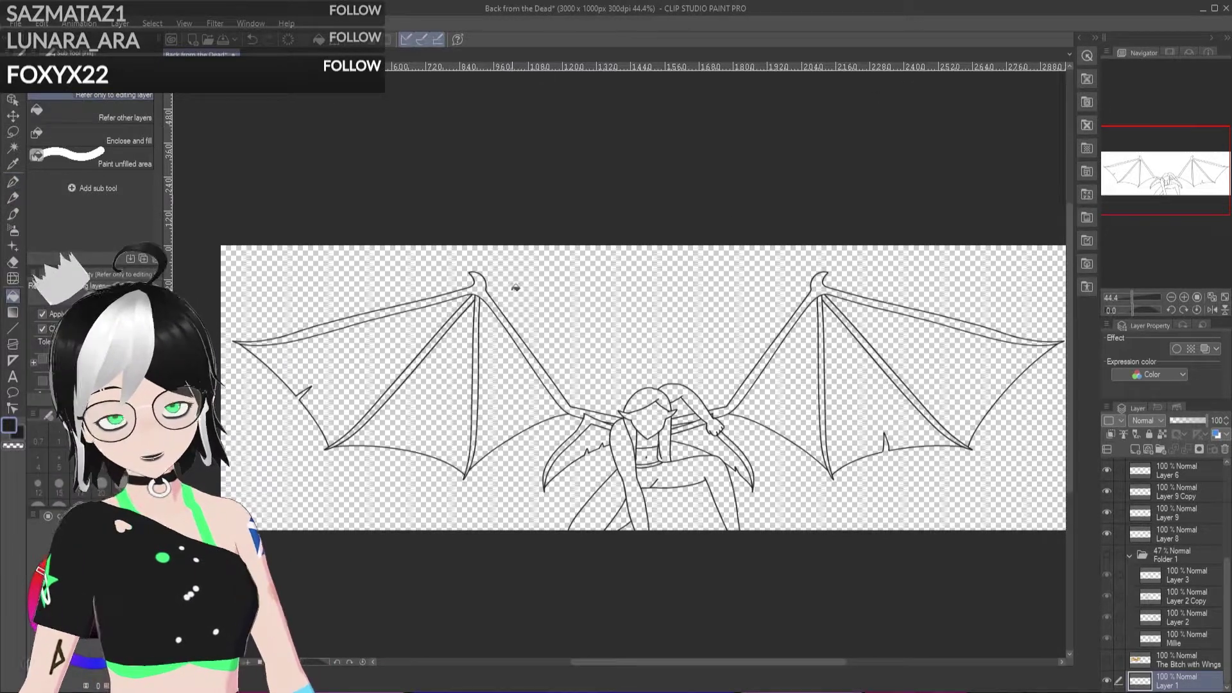
key(x)
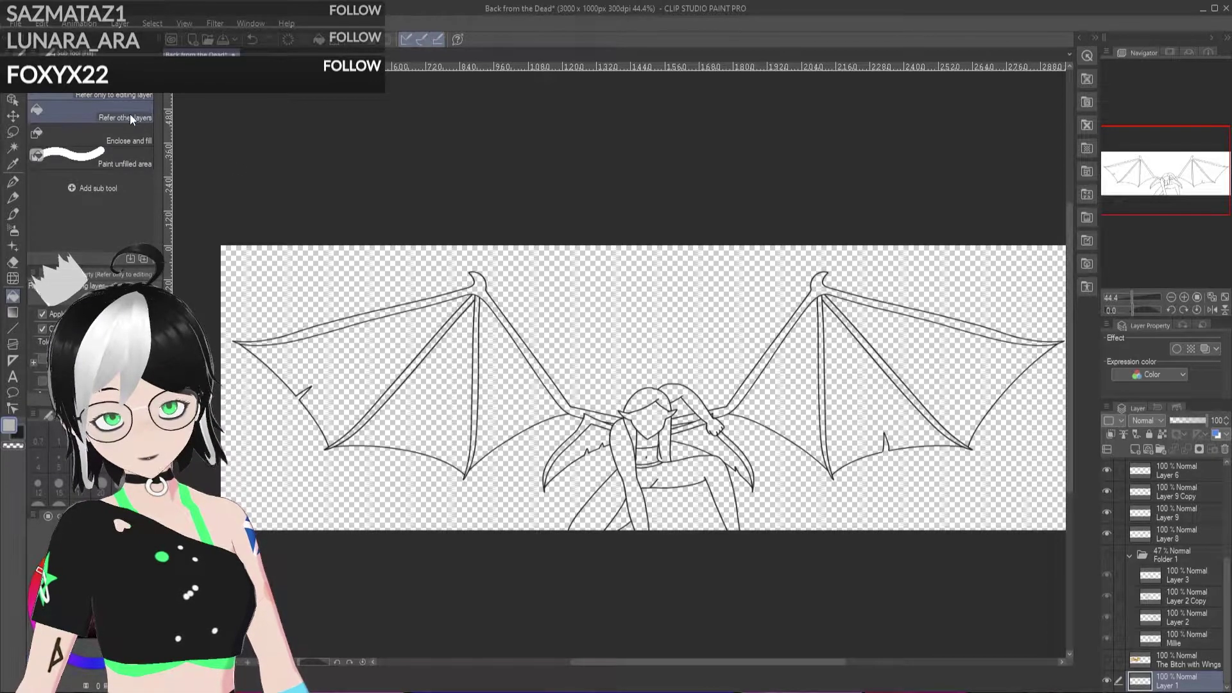
click(394, 511)
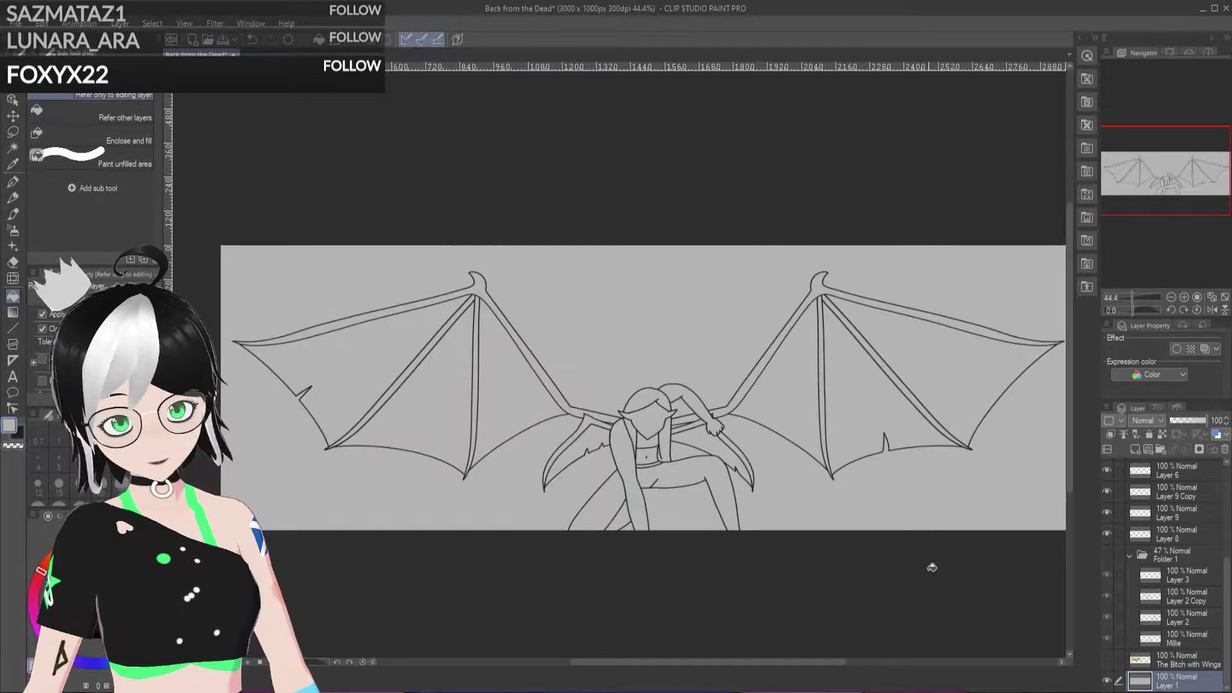
Step: Merge all line art layers from Layer 8 up to Layer 5 into one layer and toggle its visibility to check it
scroll(1211, 608, up, 3)
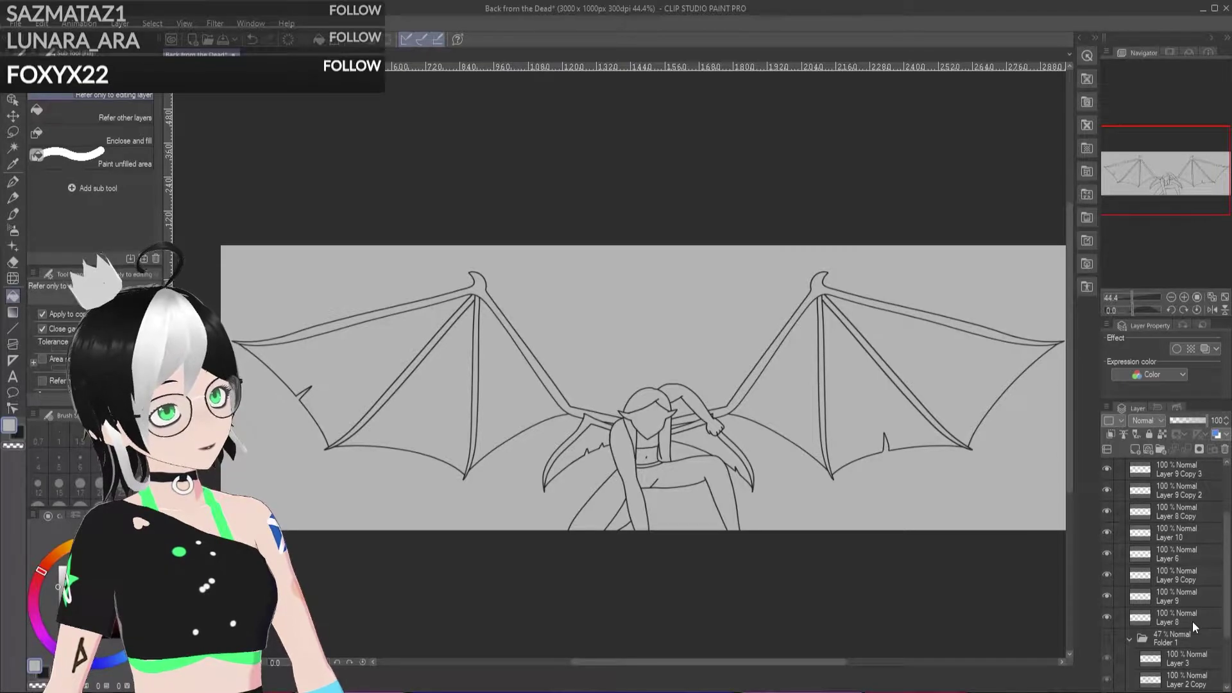
click(1205, 628)
scroll(1206, 619, up, 2)
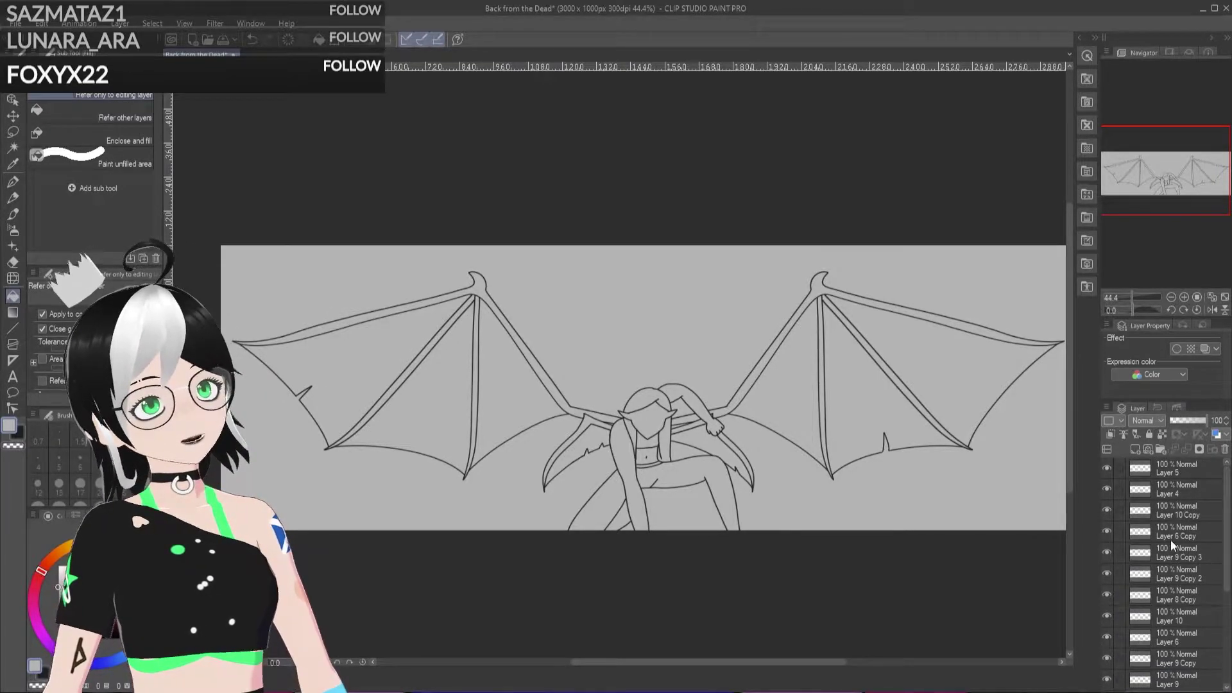
shift+click(1172, 465)
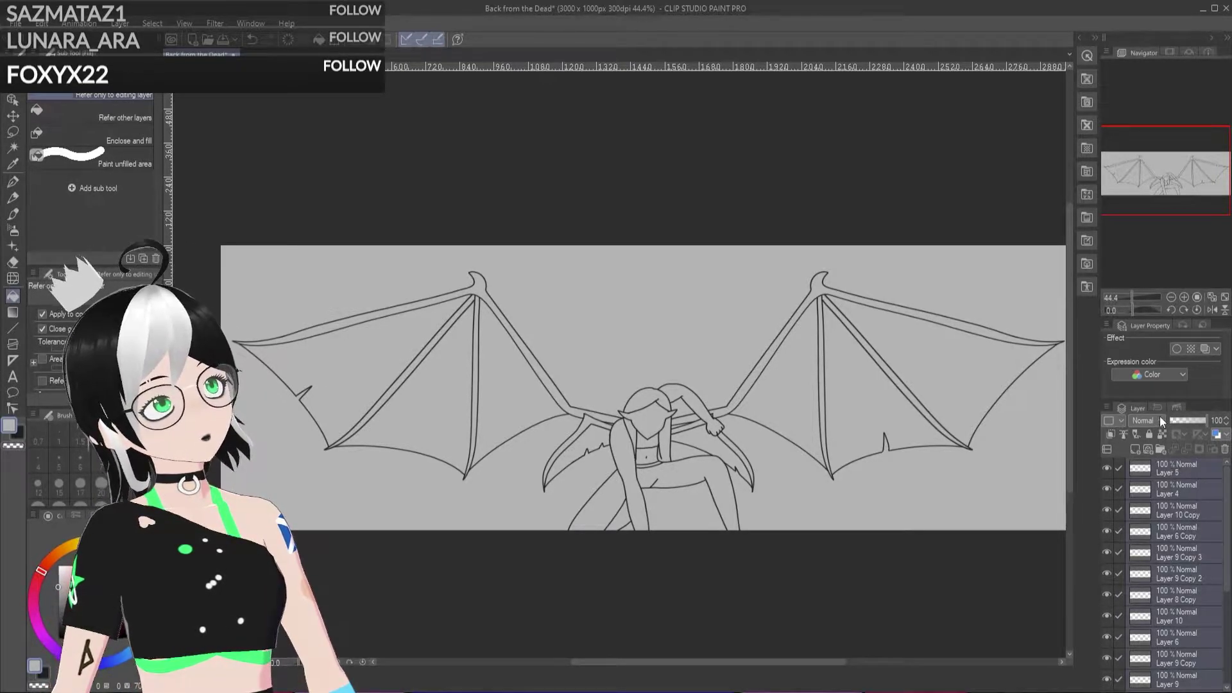
key(shift+alt+e)
click(1106, 467)
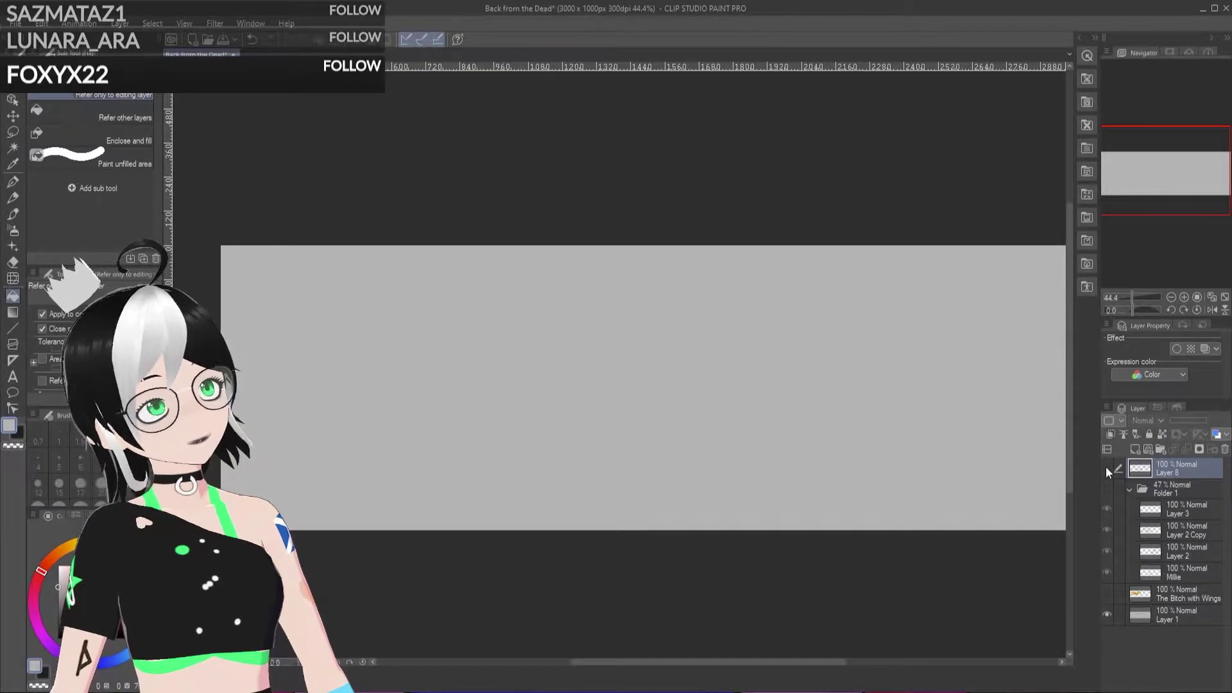
click(1106, 467)
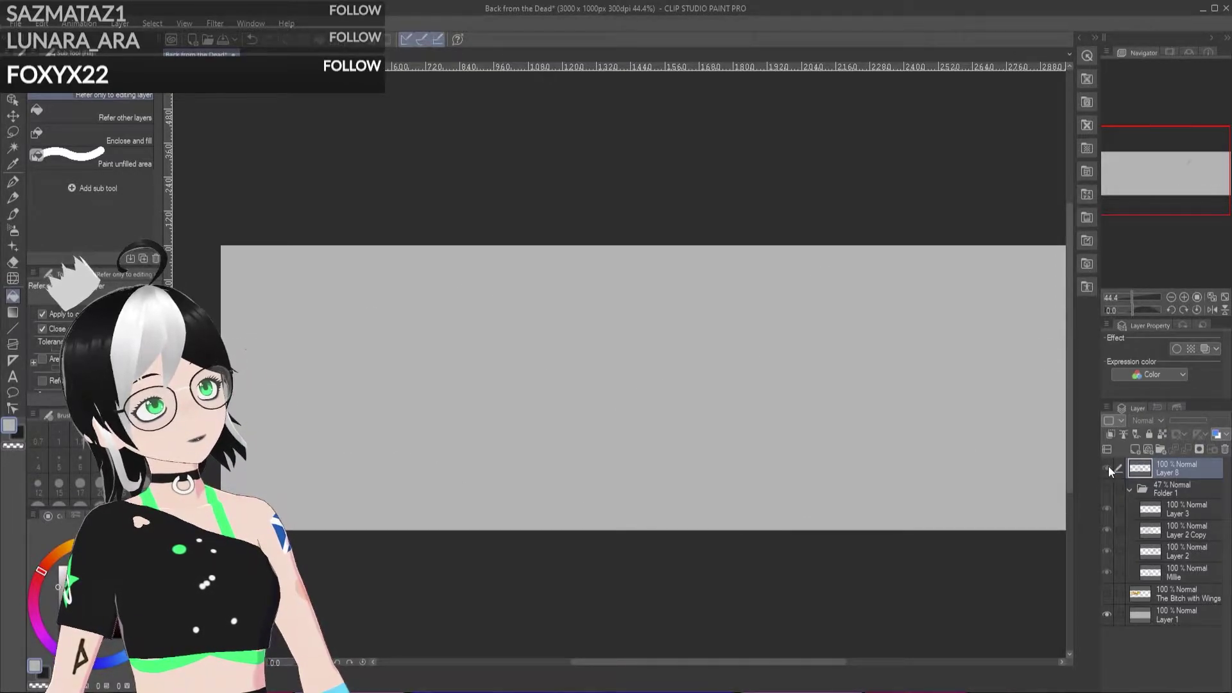
Step: Add a new raster layer, place it between the merged line art and Folder 1, and collapse the folder
click(1178, 487)
click(1136, 449)
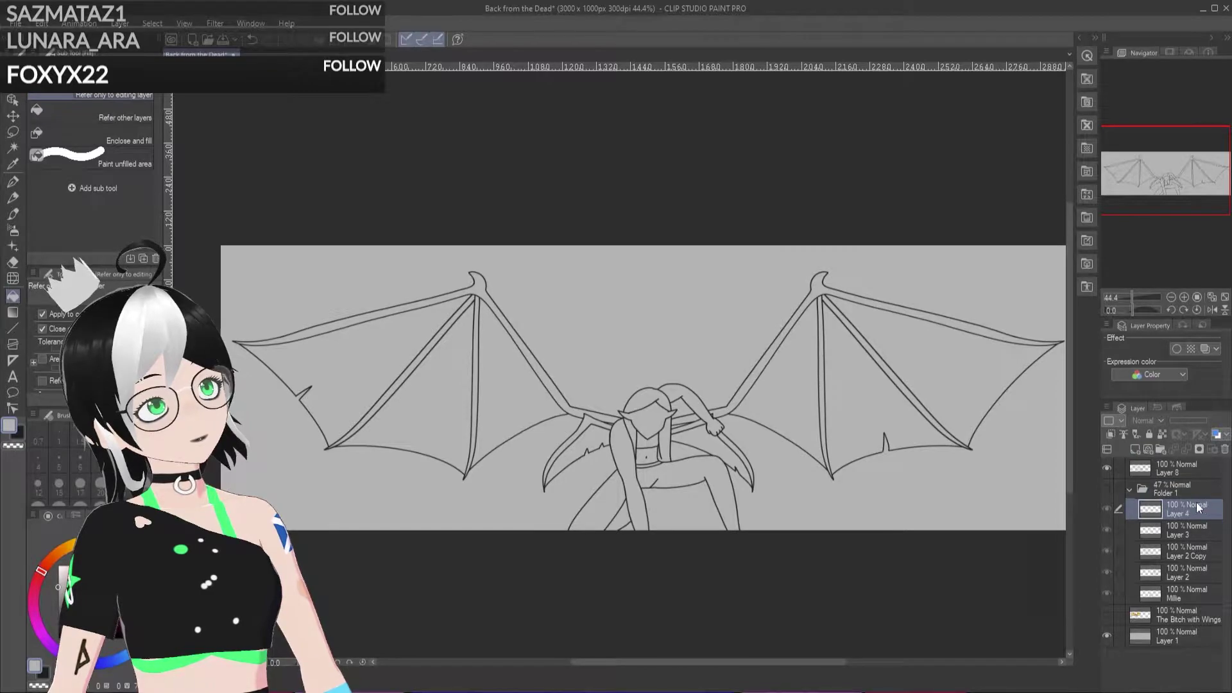
drag(1187, 504, 1178, 480)
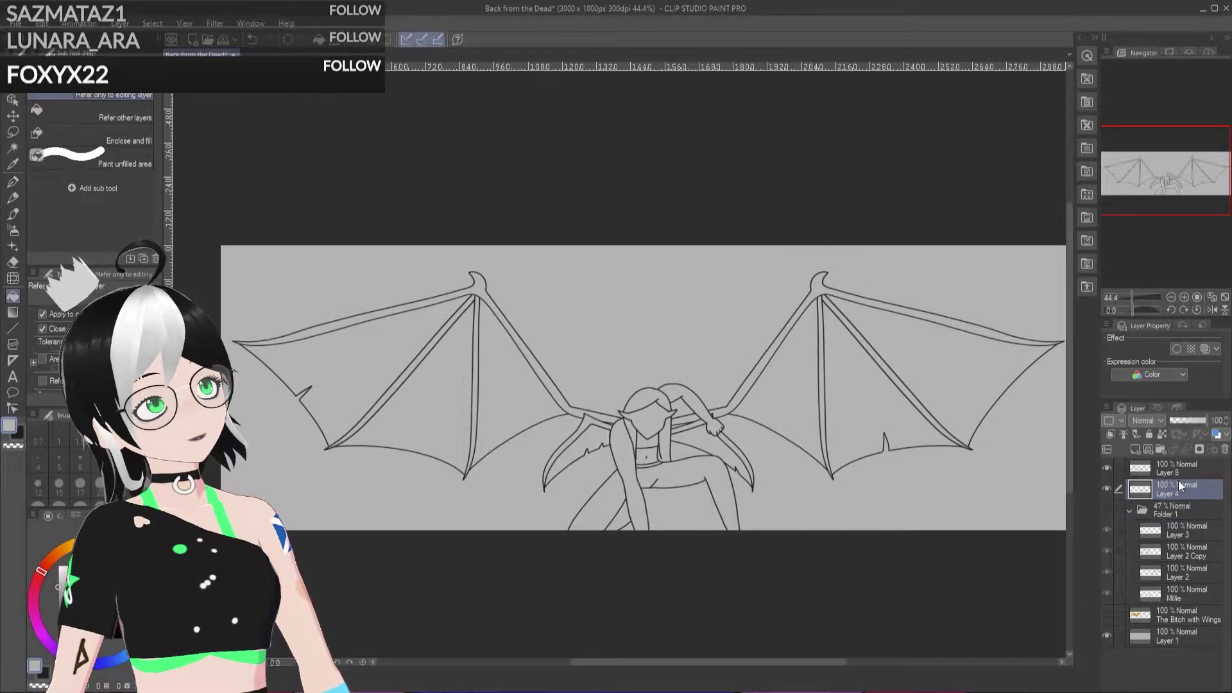
click(1129, 511)
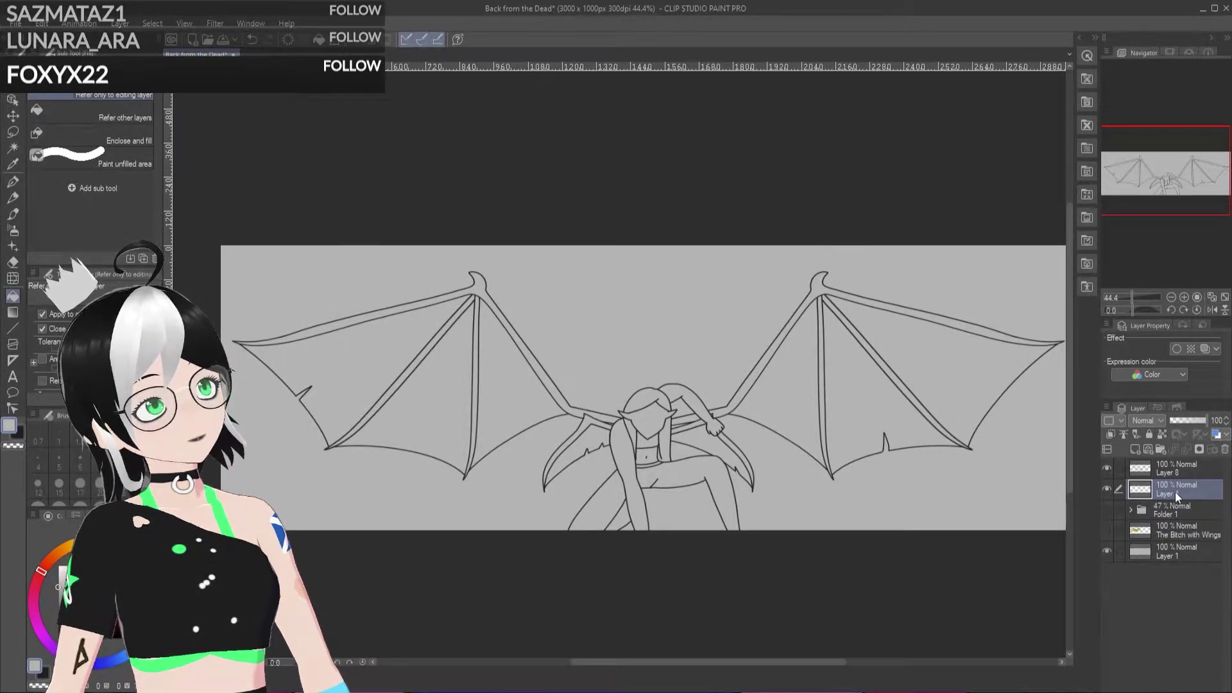
Step: Show the coloured winged reference layer, pick its figure's skin tone as the drawing colour, and hide the layer again
click(1106, 530)
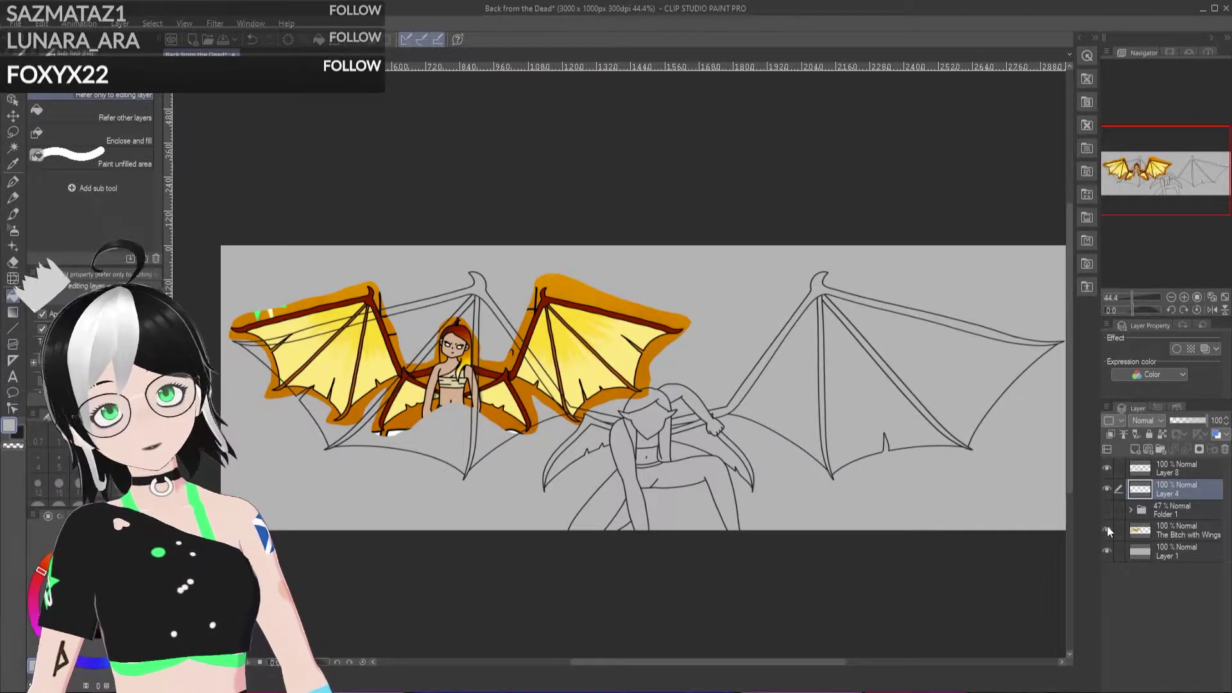
key(i)
click(449, 389)
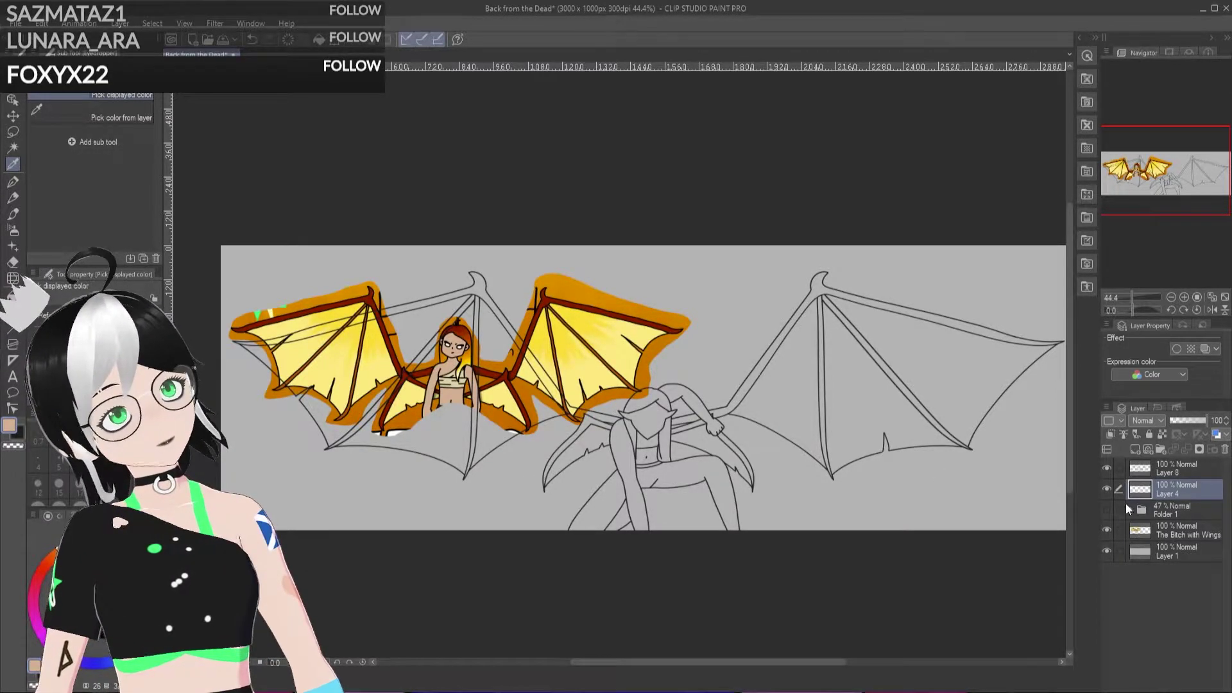
click(1107, 529)
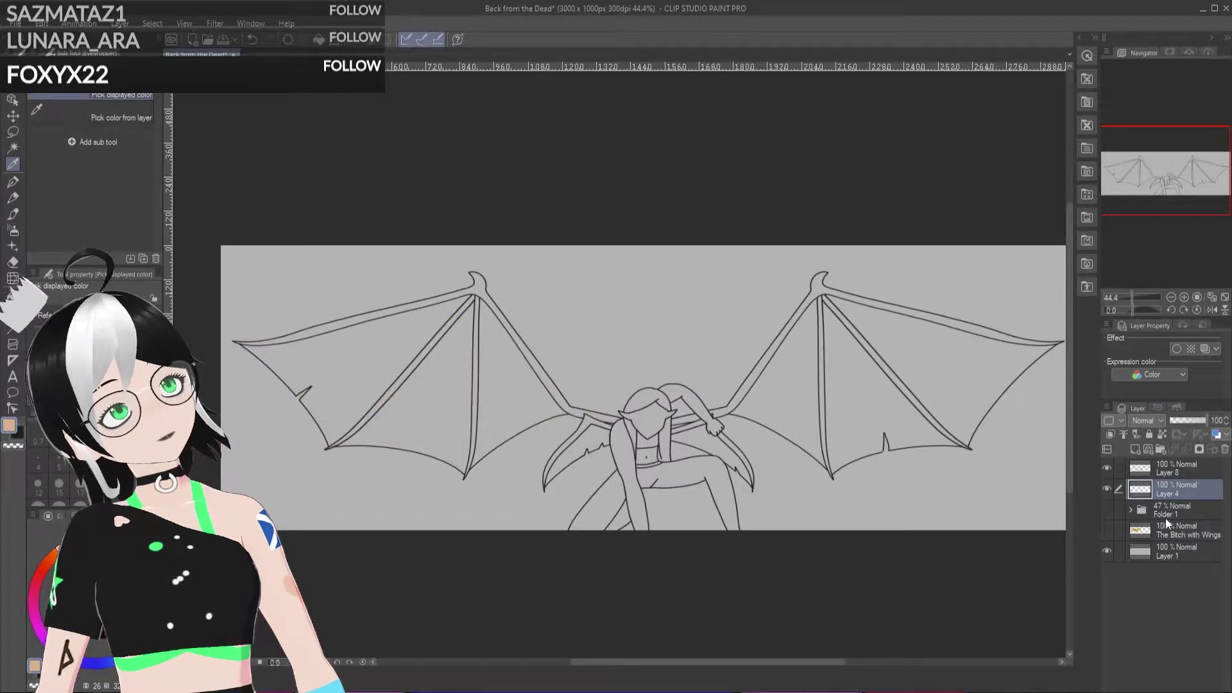
Step: Fill the figure's face, midriff and left arm with the picked skin tone on Layer 4, using the Refer other layers fill
click(14, 231)
click(638, 486)
key(ctrl+z)
click(122, 118)
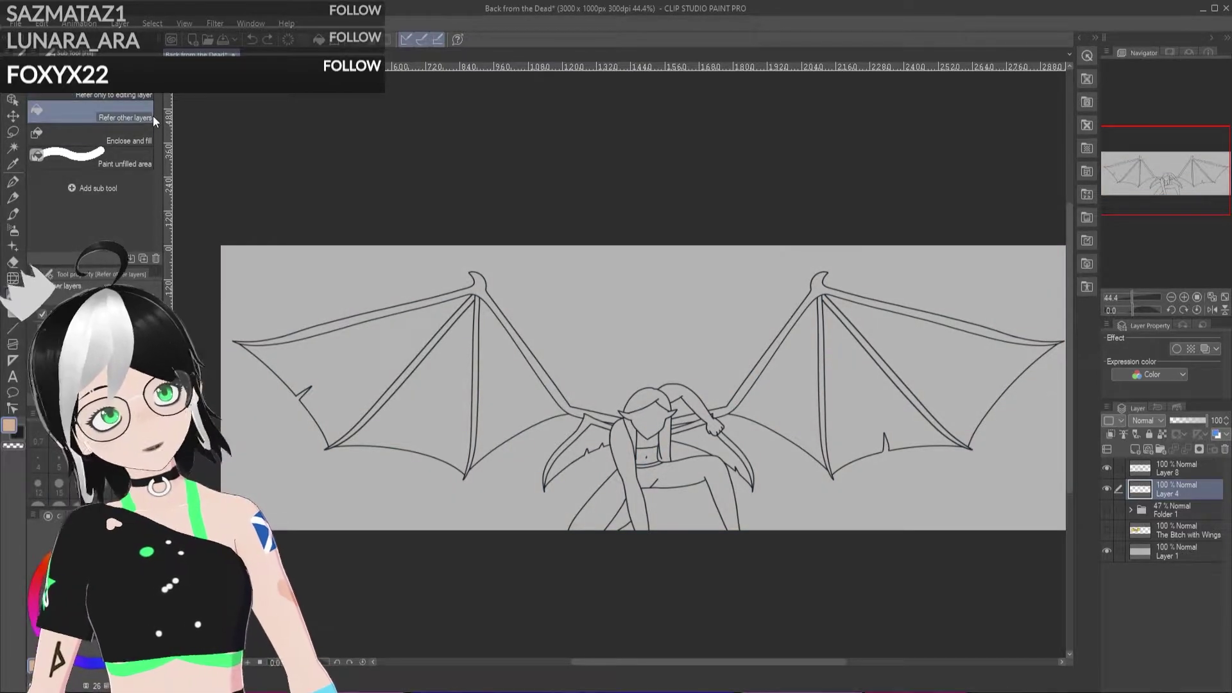
click(657, 437)
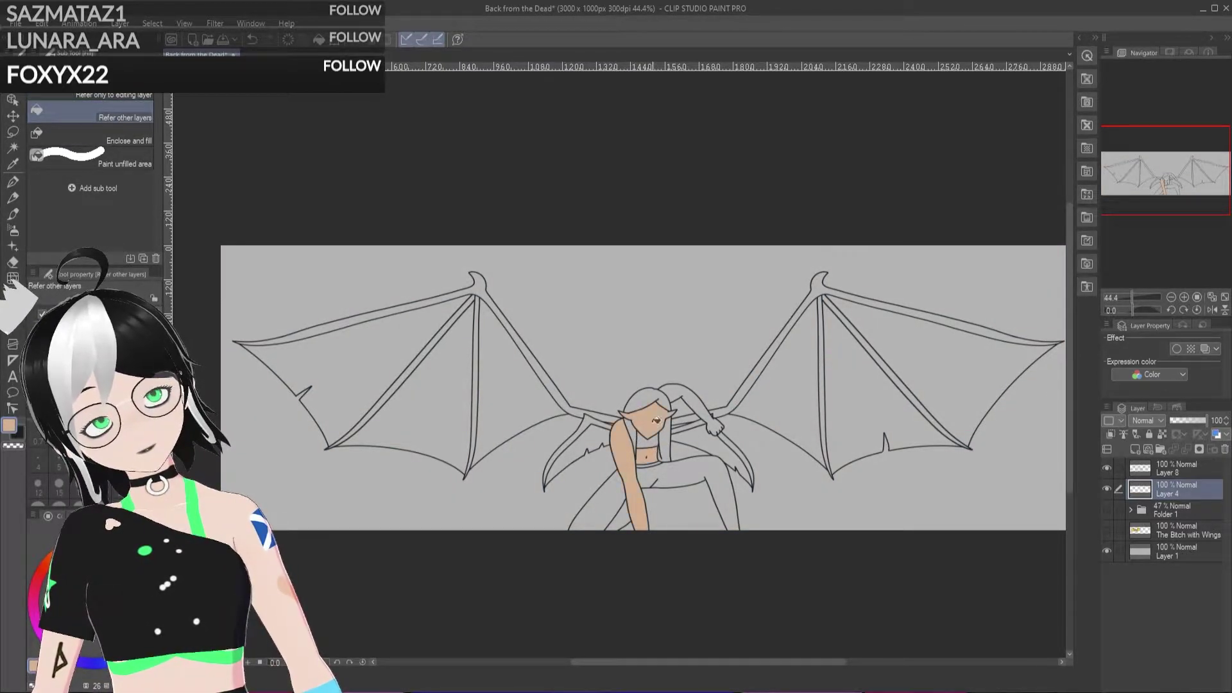
Step: Fill the figure's raised arm with the picked skin tone on Layer 4, and briefly show the coloured winged reference to compare
click(701, 402)
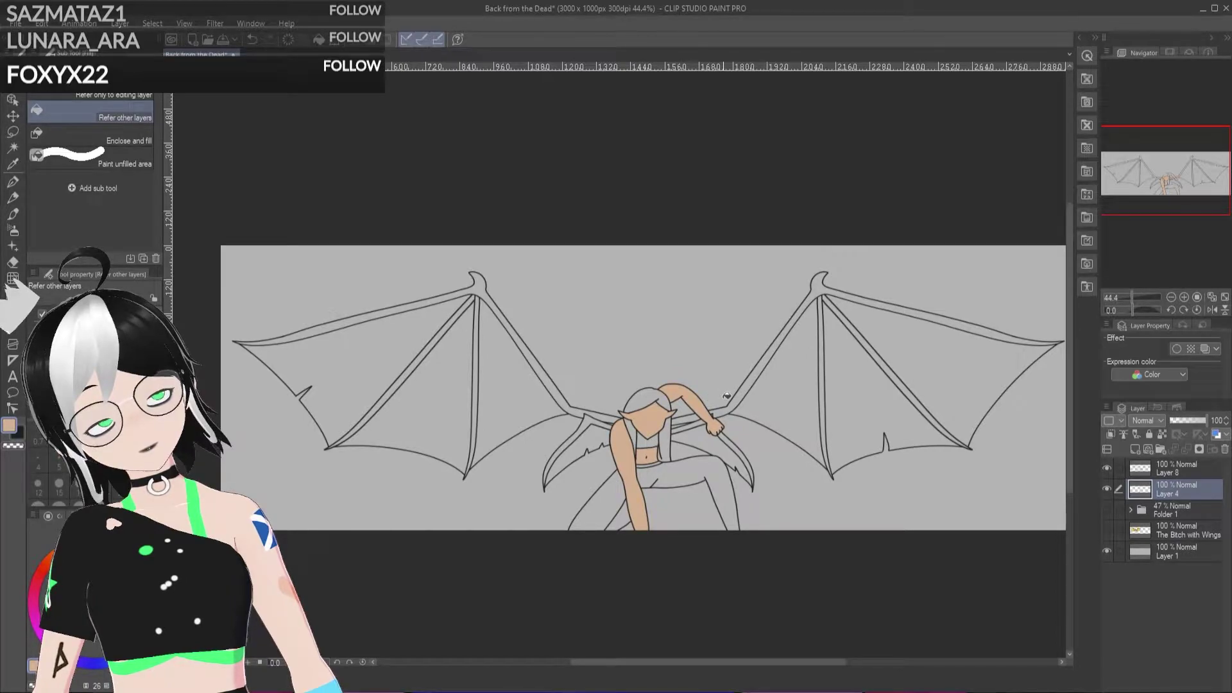
scroll(731, 408, up, 1)
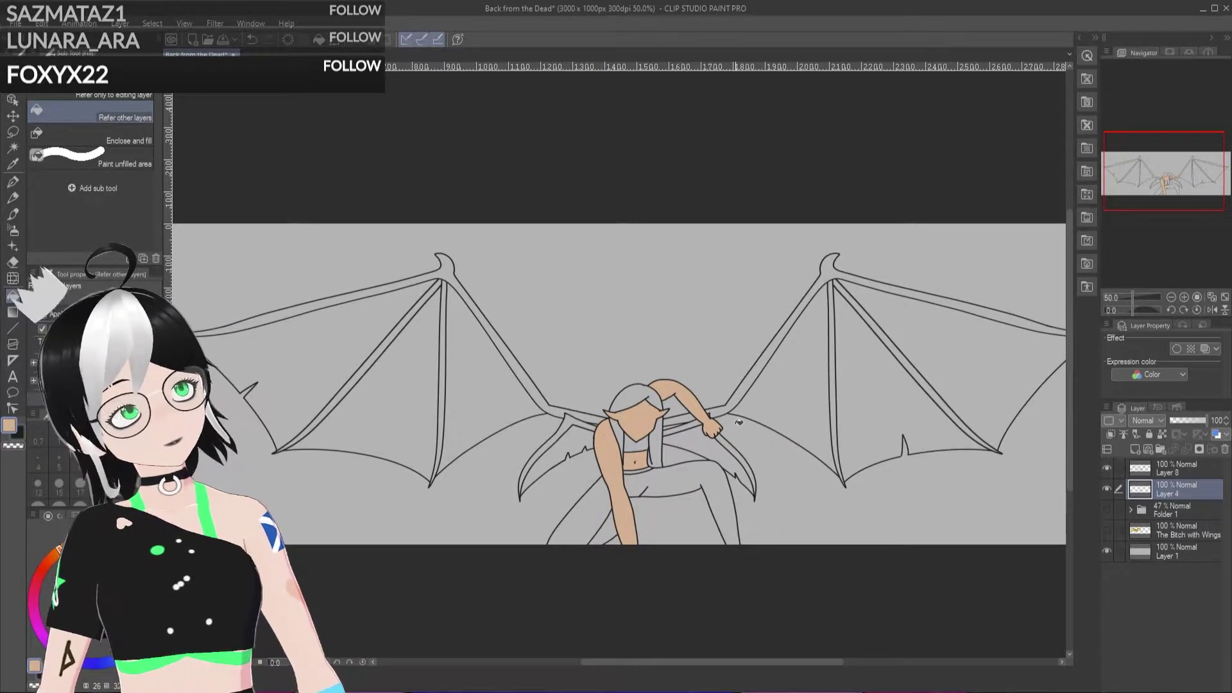
click(1106, 531)
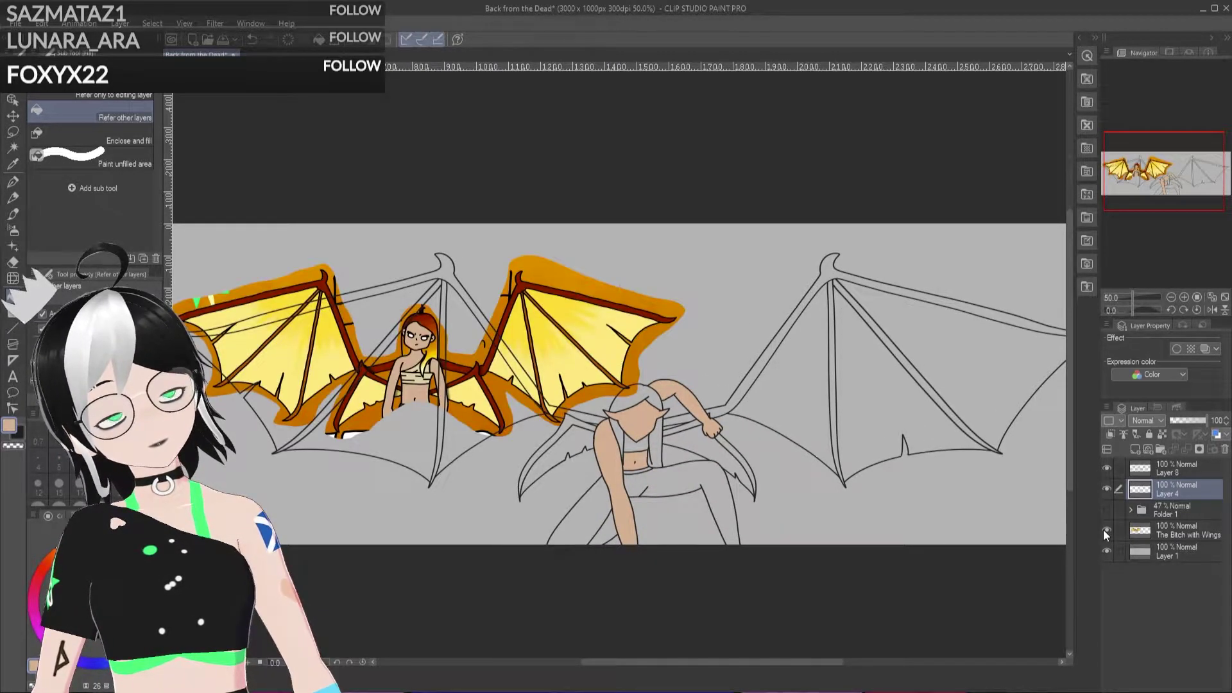
click(1106, 530)
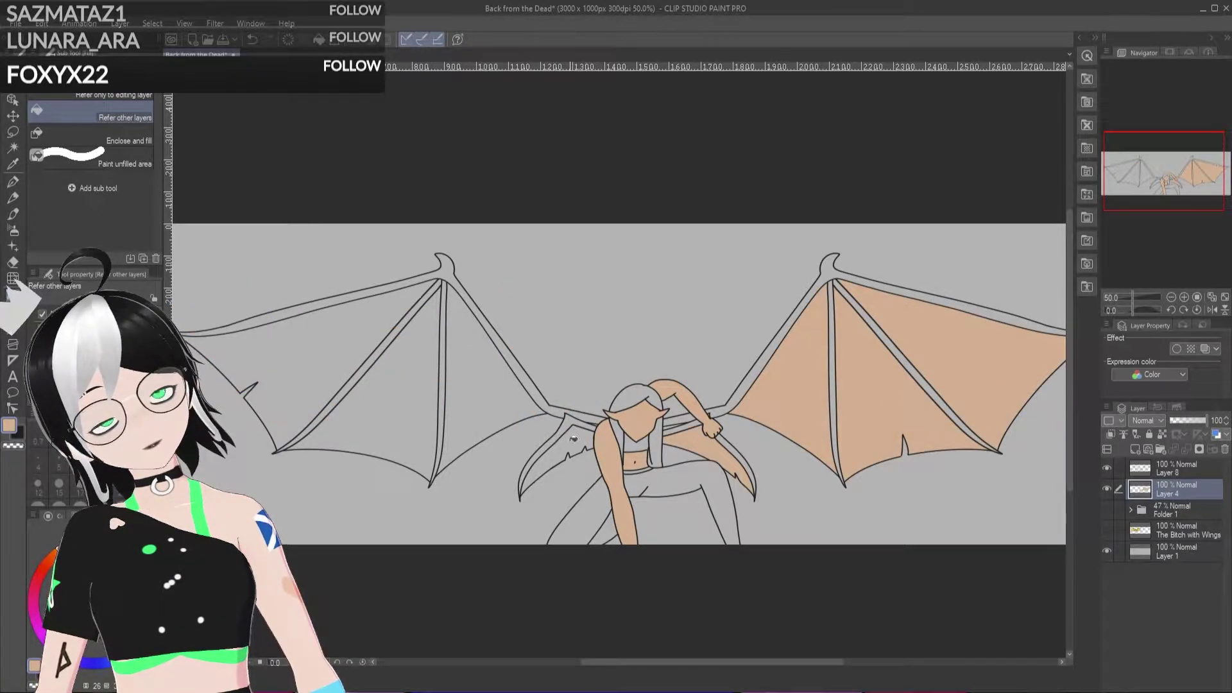
Step: Try filling the wing membranes with the skin tone, and undo those fills
click(330, 339)
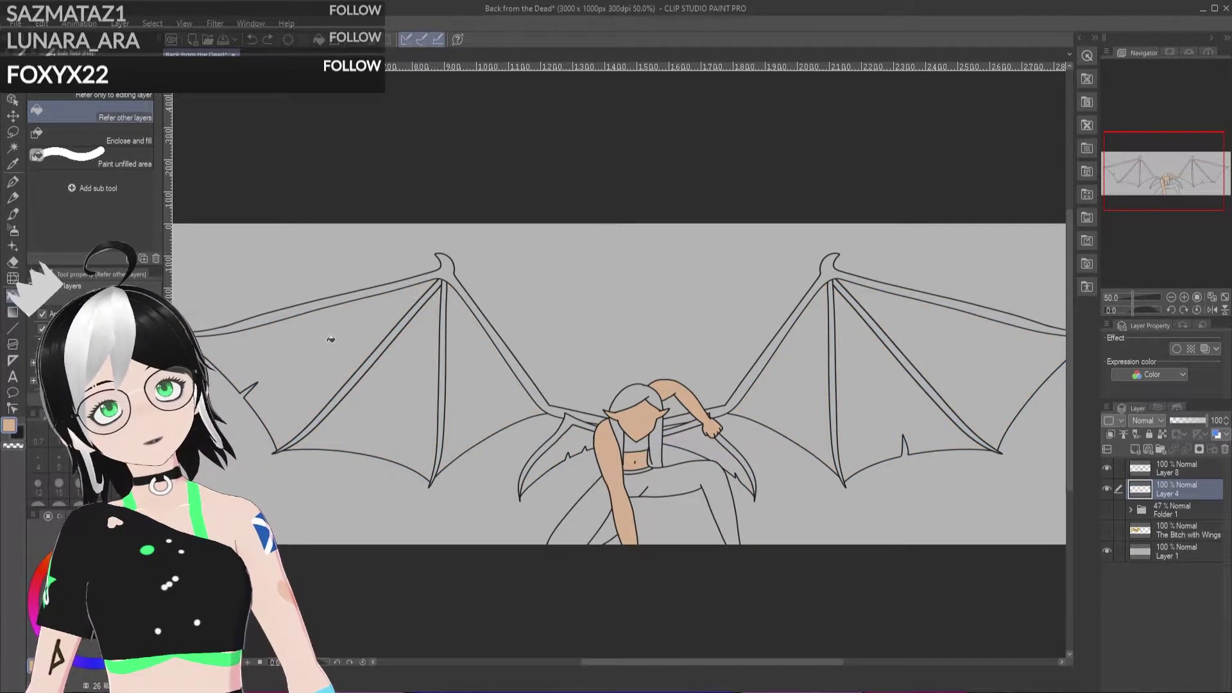
scroll(350, 380, down, 1)
scroll(482, 505, up, 2)
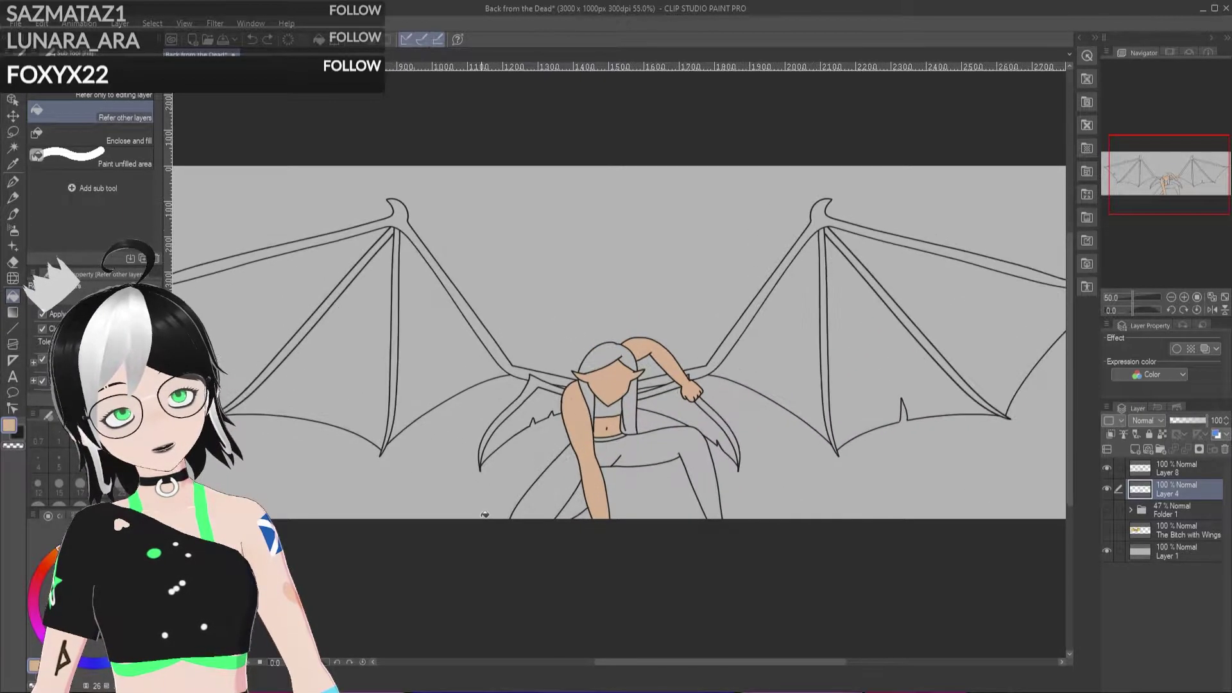
Step: Show the winged reference layer, pick the dark brown of its figure's waistband as the drawing colour, and hide the layer again
click(1106, 530)
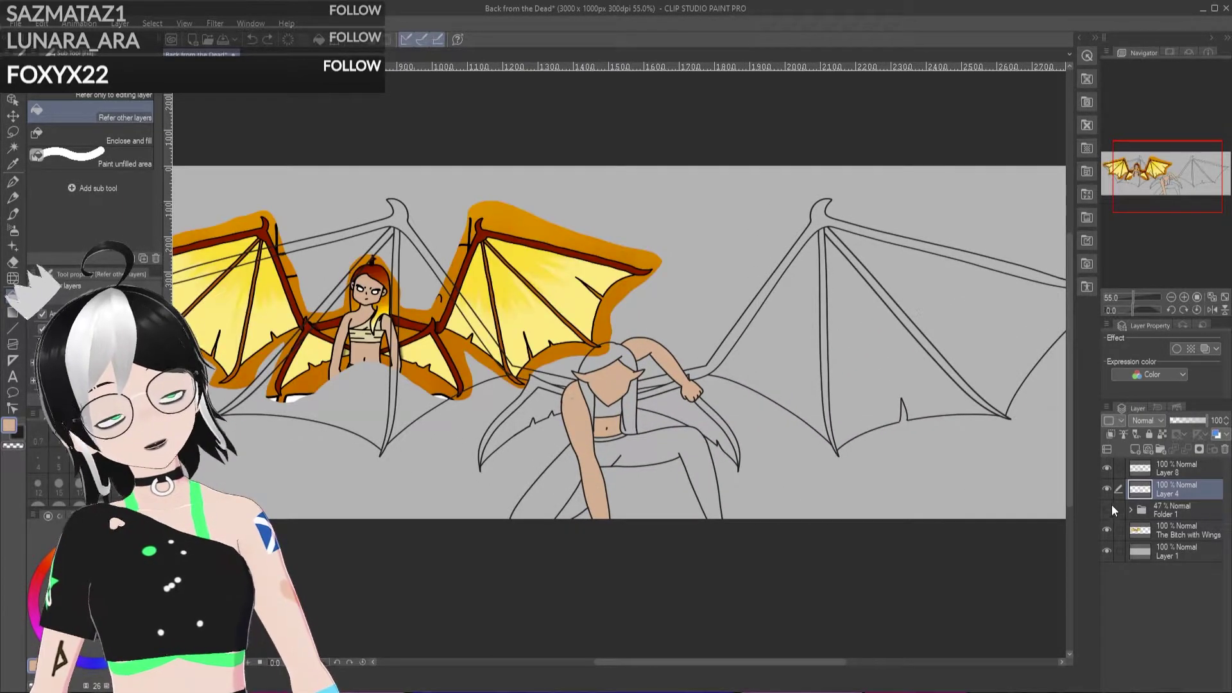
scroll(834, 343, up, 2)
scroll(427, 390, down, 3)
scroll(469, 408, up, 4)
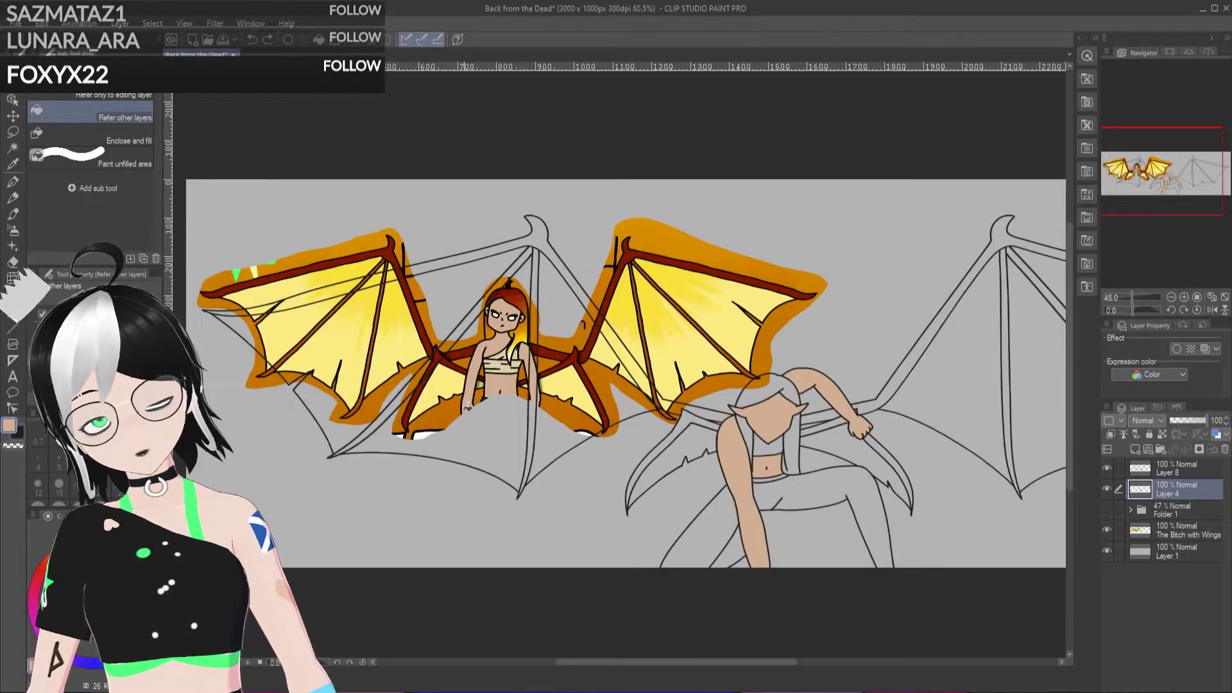
scroll(474, 412, up, 5)
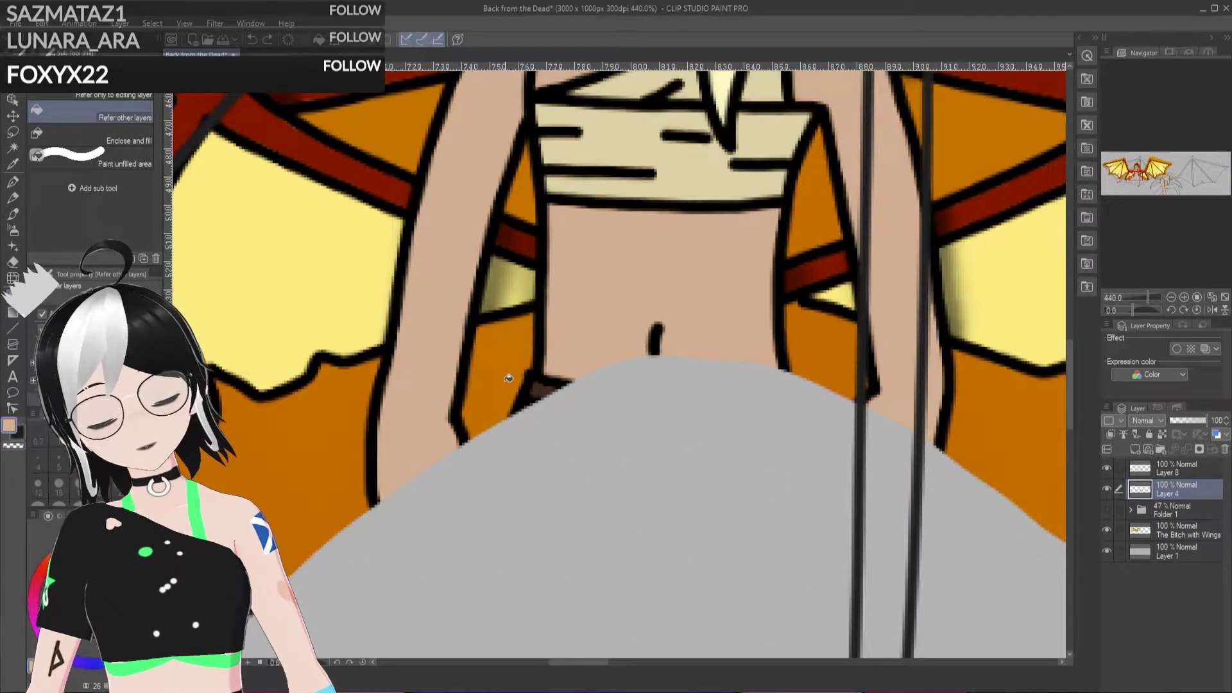
alt+click(542, 380)
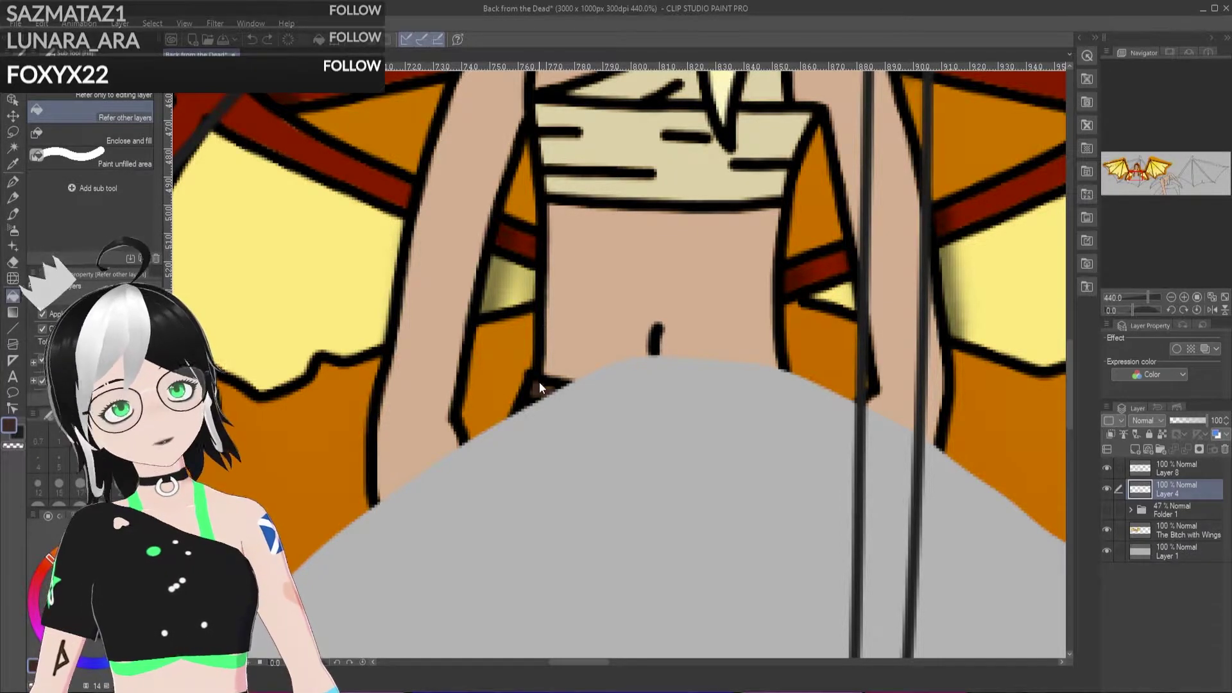
key(ctrl+0)
click(1106, 529)
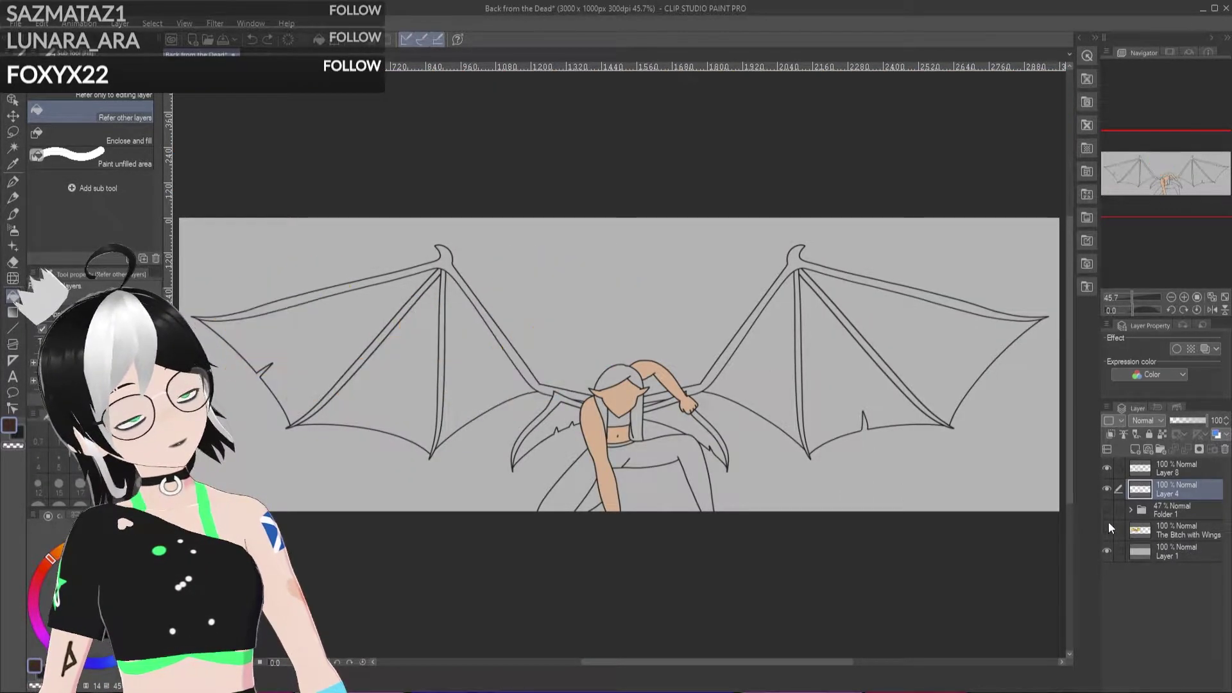
Step: Fill the bones and struts of both wings with the picked dark brown on Layer 4
click(558, 399)
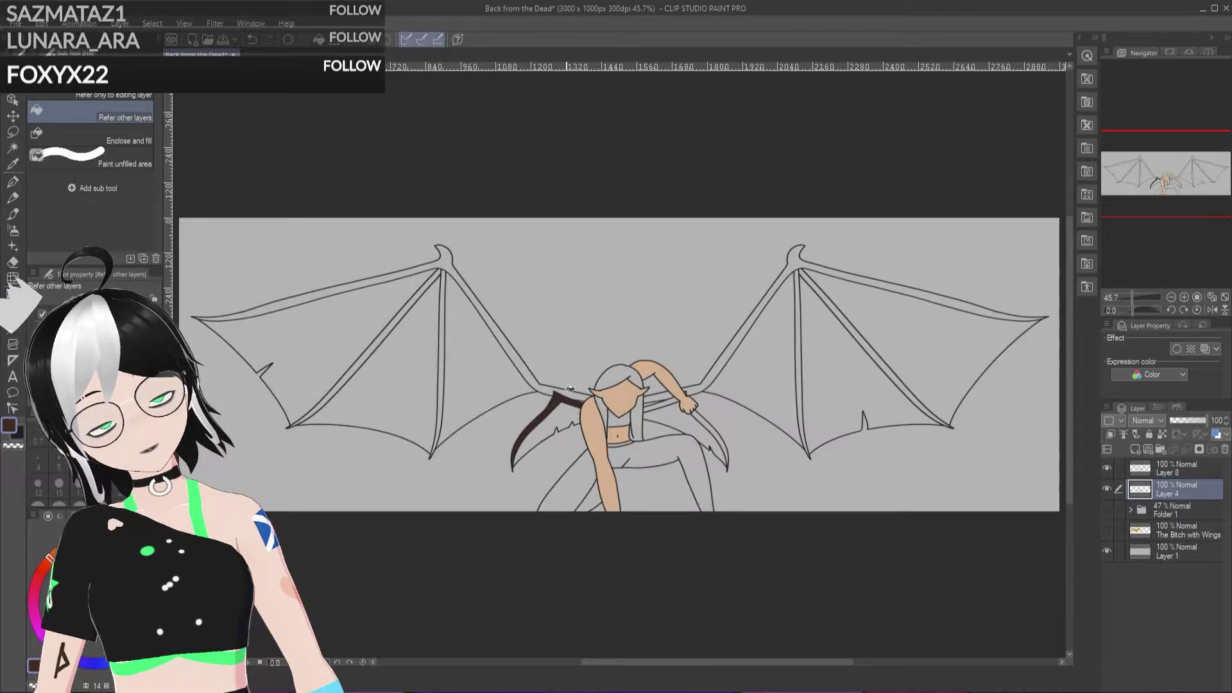
click(578, 390)
click(710, 371)
click(667, 401)
click(686, 390)
click(701, 409)
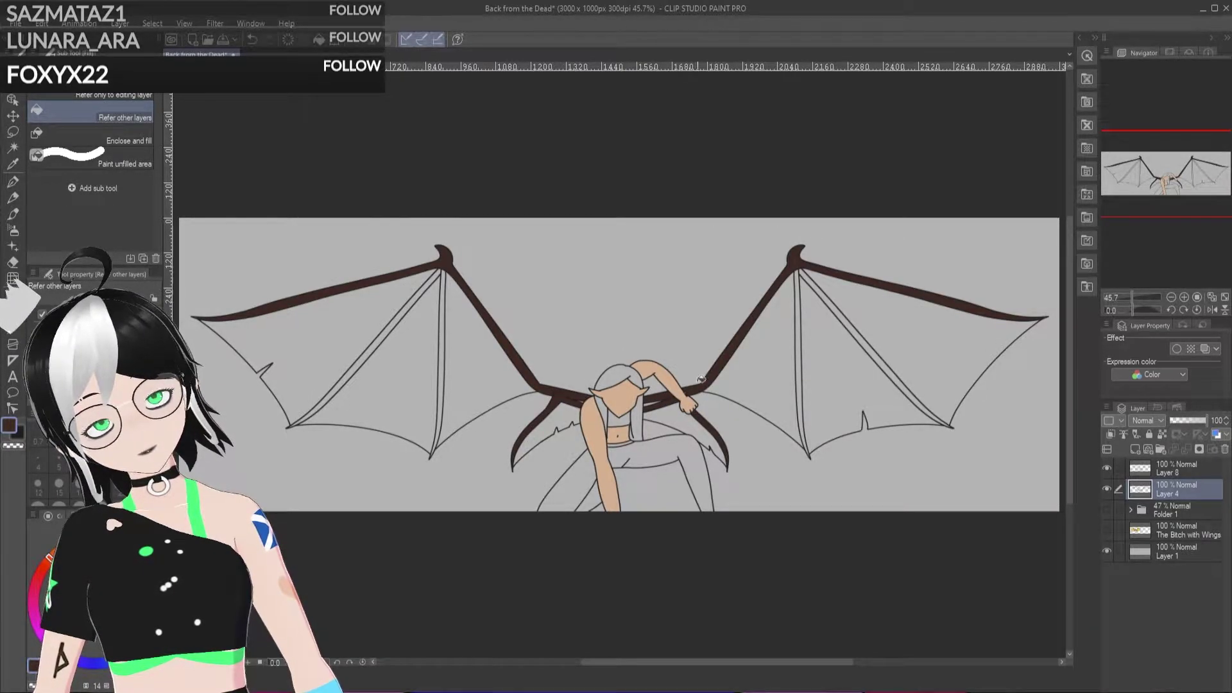
click(373, 342)
click(445, 349)
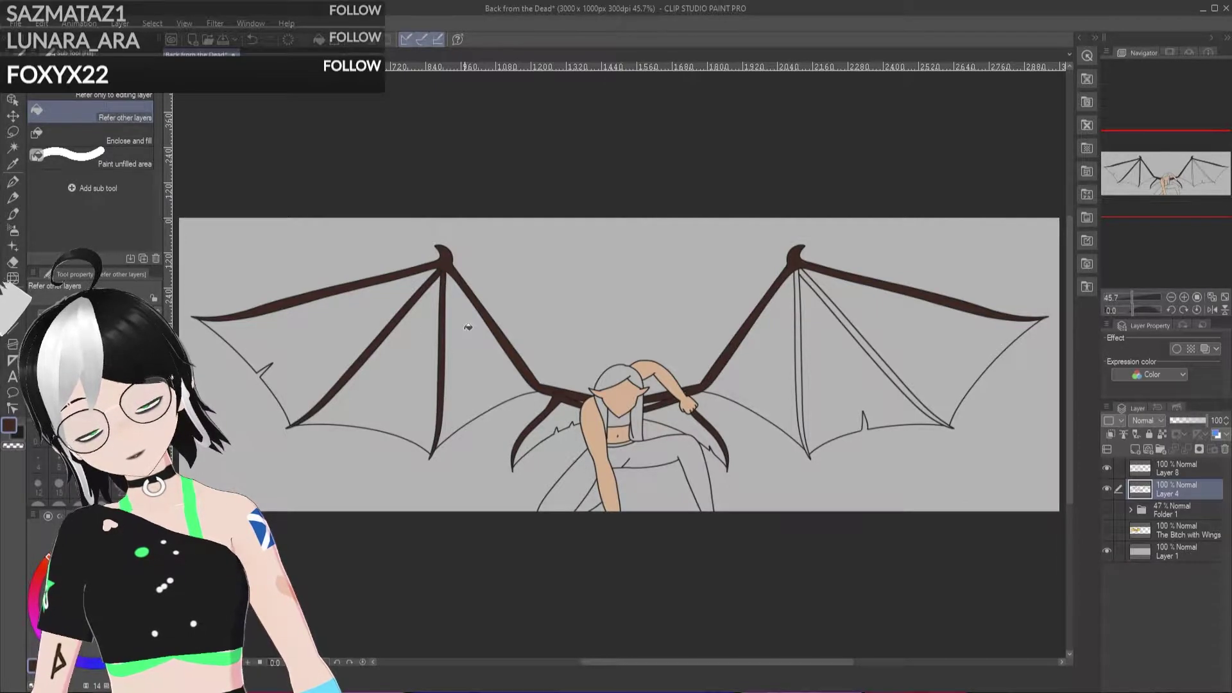
click(800, 313)
click(826, 298)
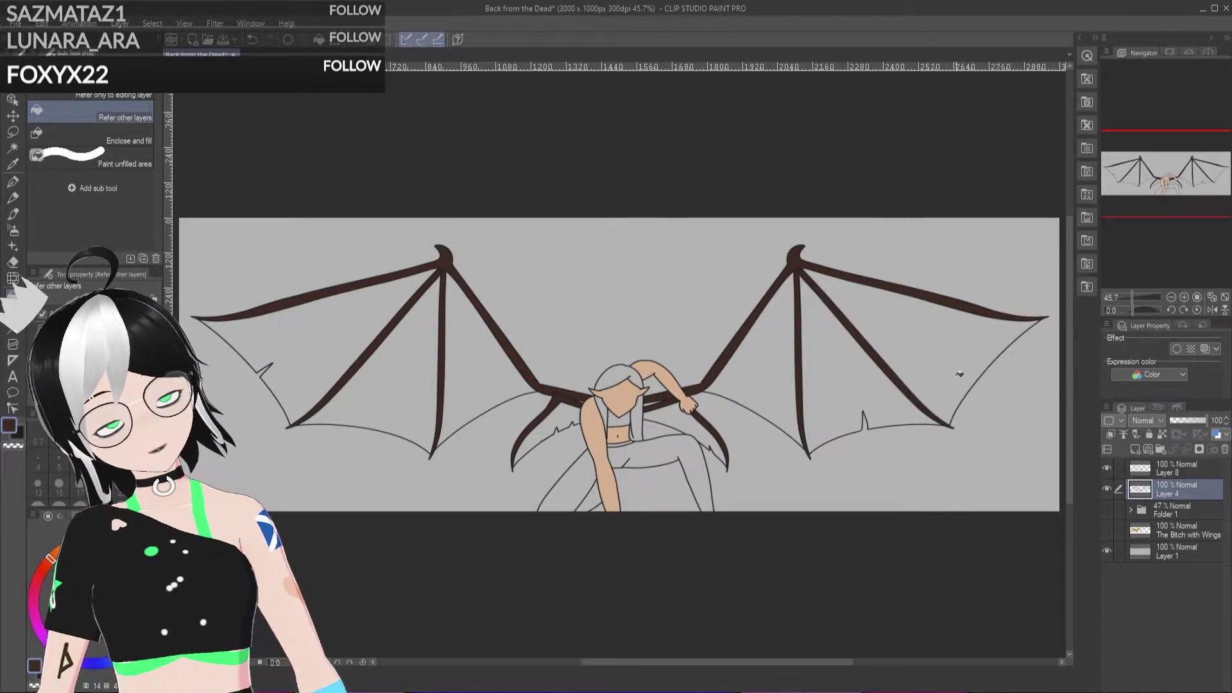
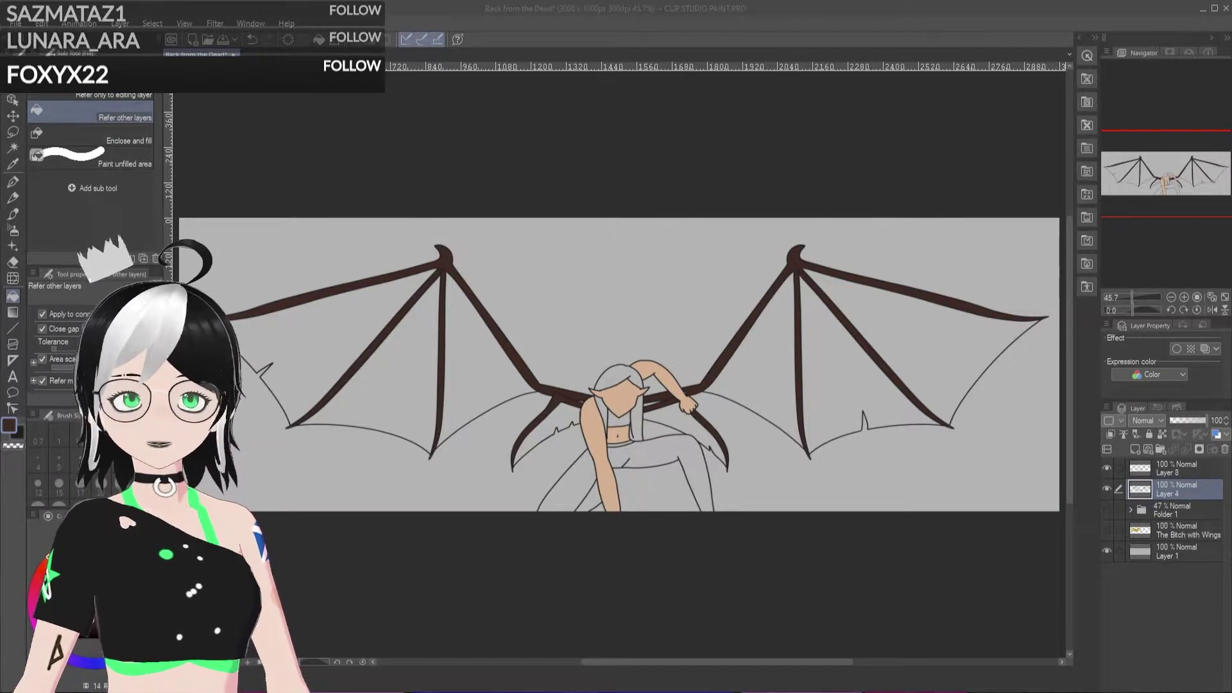
Step: Undo all the dark brown fills on the wing bones
click(978, 589)
key(ctrl+z)
key(ctrl+z)
key(ctrl+z)
key(ctrl+z)
key(ctrl+z)
key(ctrl+z)
key(ctrl+z)
key(ctrl+z)
key(ctrl+z)
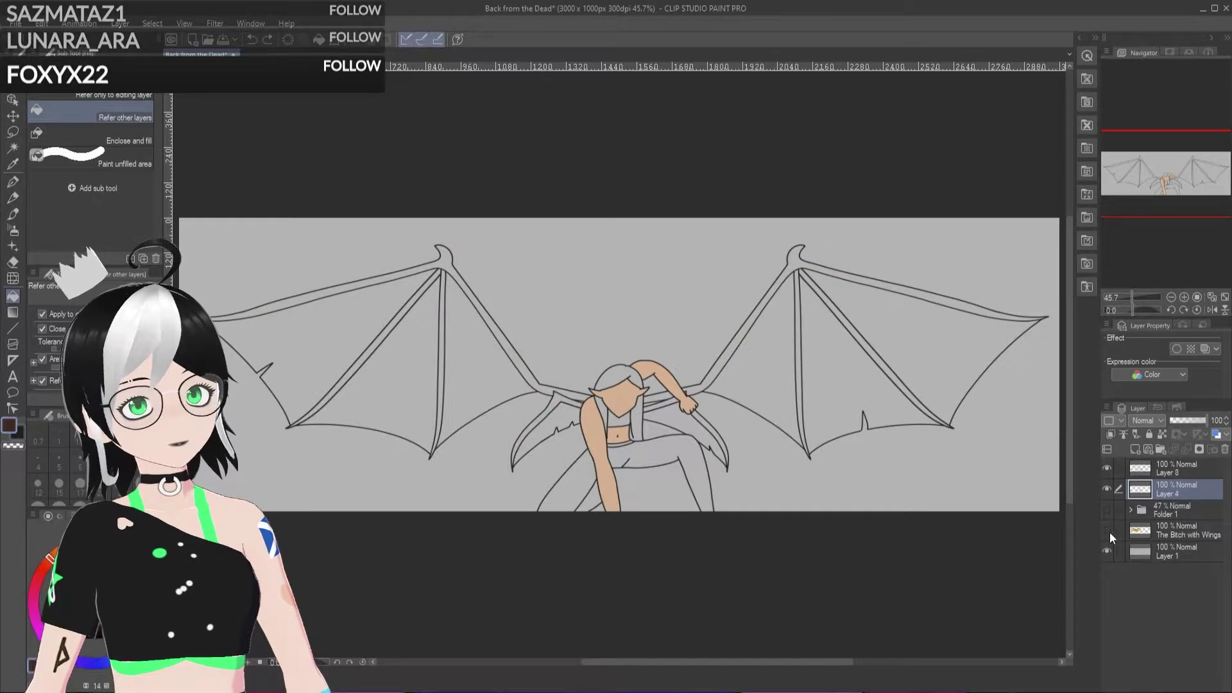
Step: Show the winged reference, pick the dark red of its wing bones as the drawing colour, reselect Layer 4 and hide the reference
click(1107, 531)
click(1172, 530)
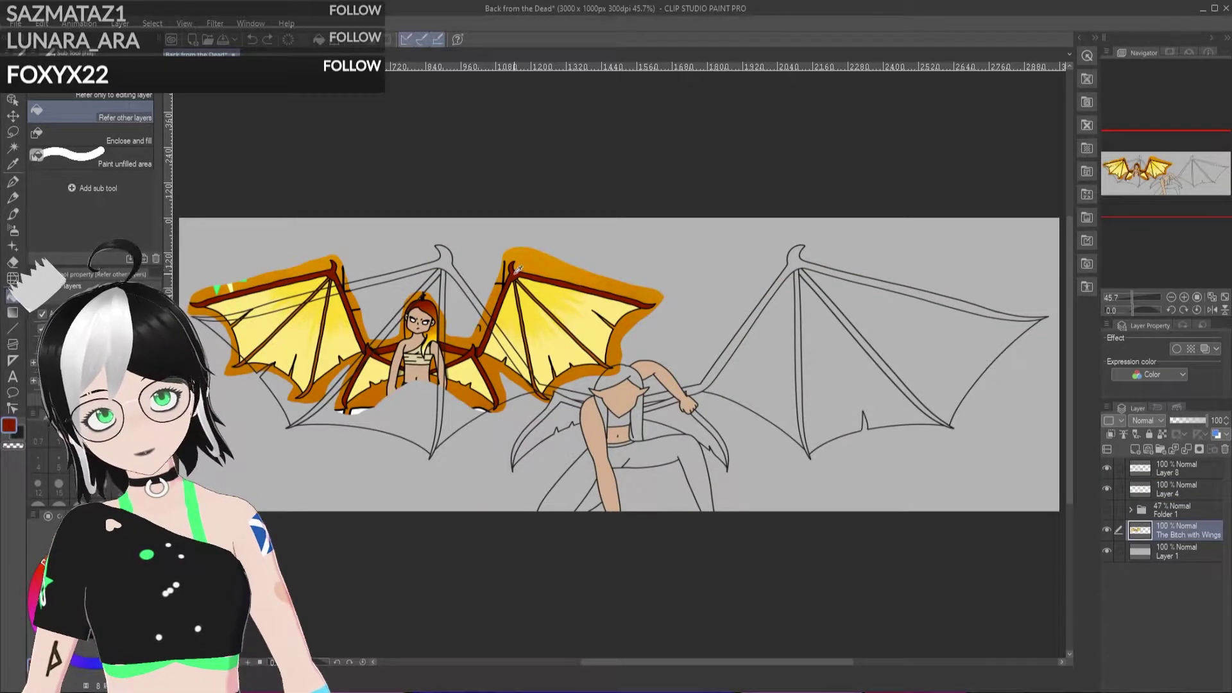
click(9, 425)
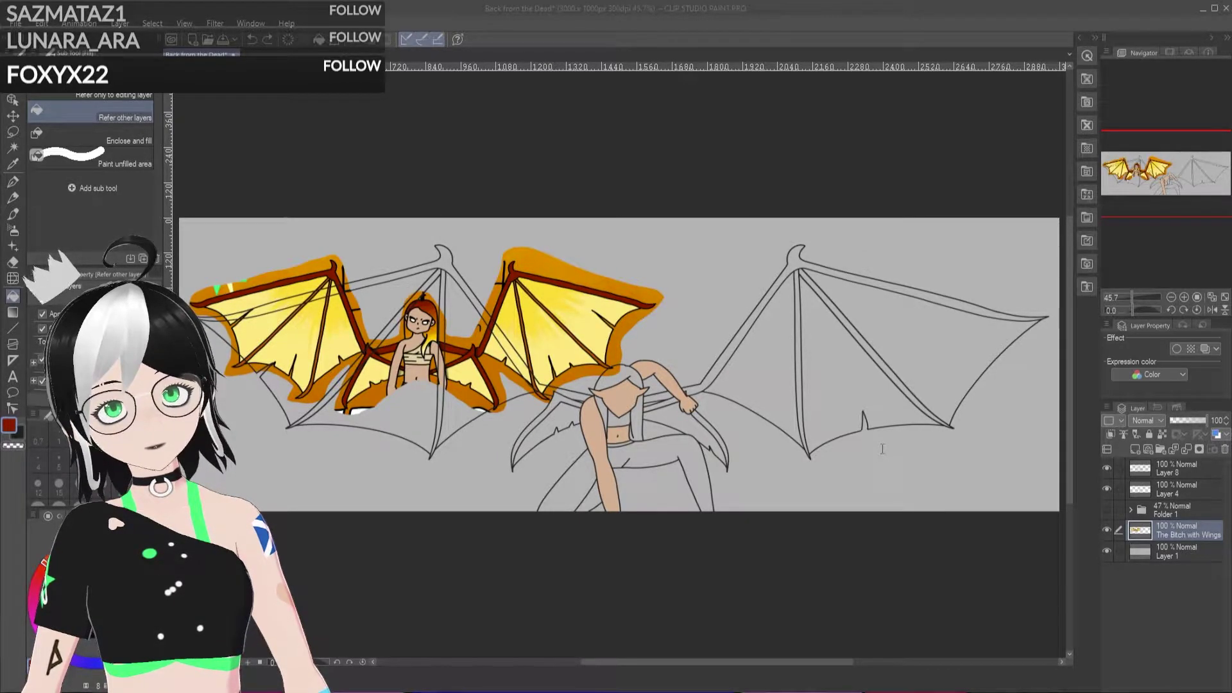
click(883, 447)
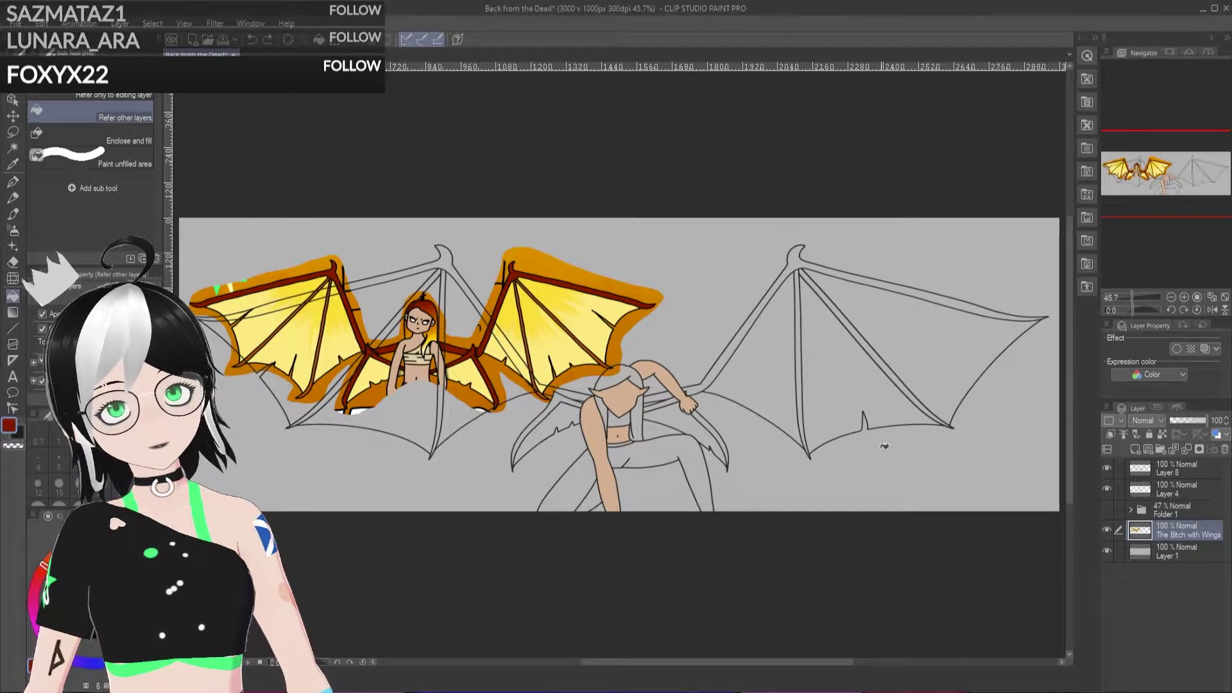
click(1176, 487)
click(1107, 531)
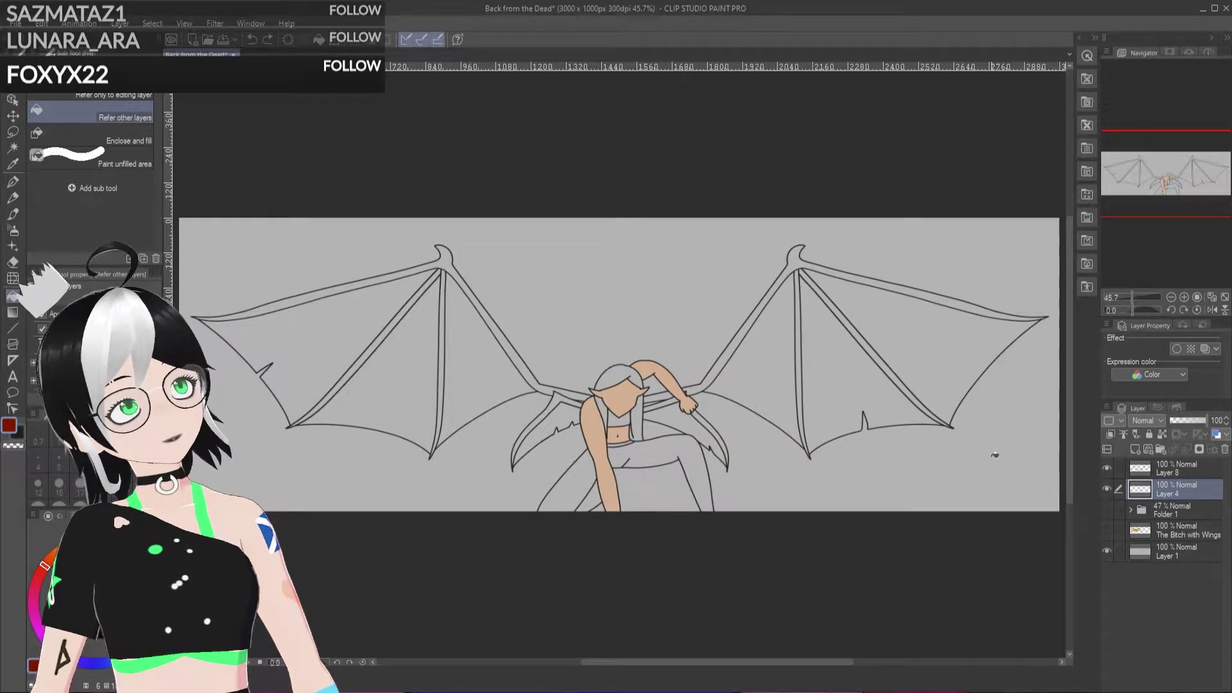
Step: Fill the outer bones, inner struts and lower wing bones of both wings with the picked dark red on Layer 4
click(699, 384)
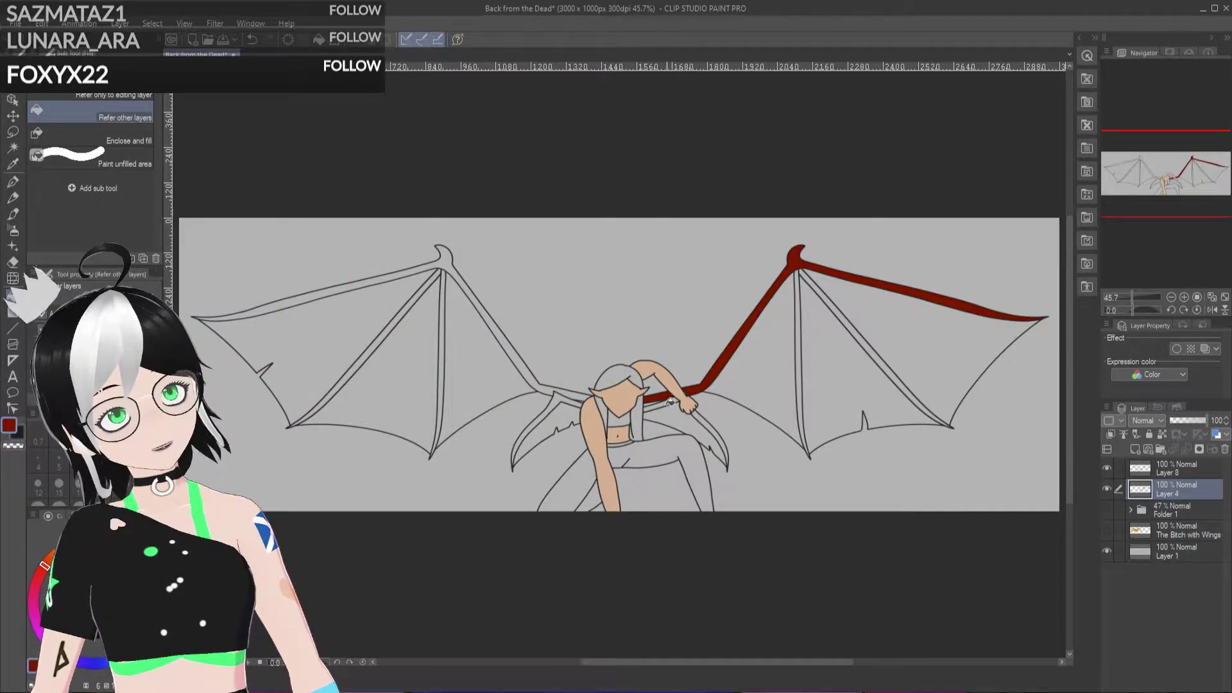
click(705, 414)
click(578, 401)
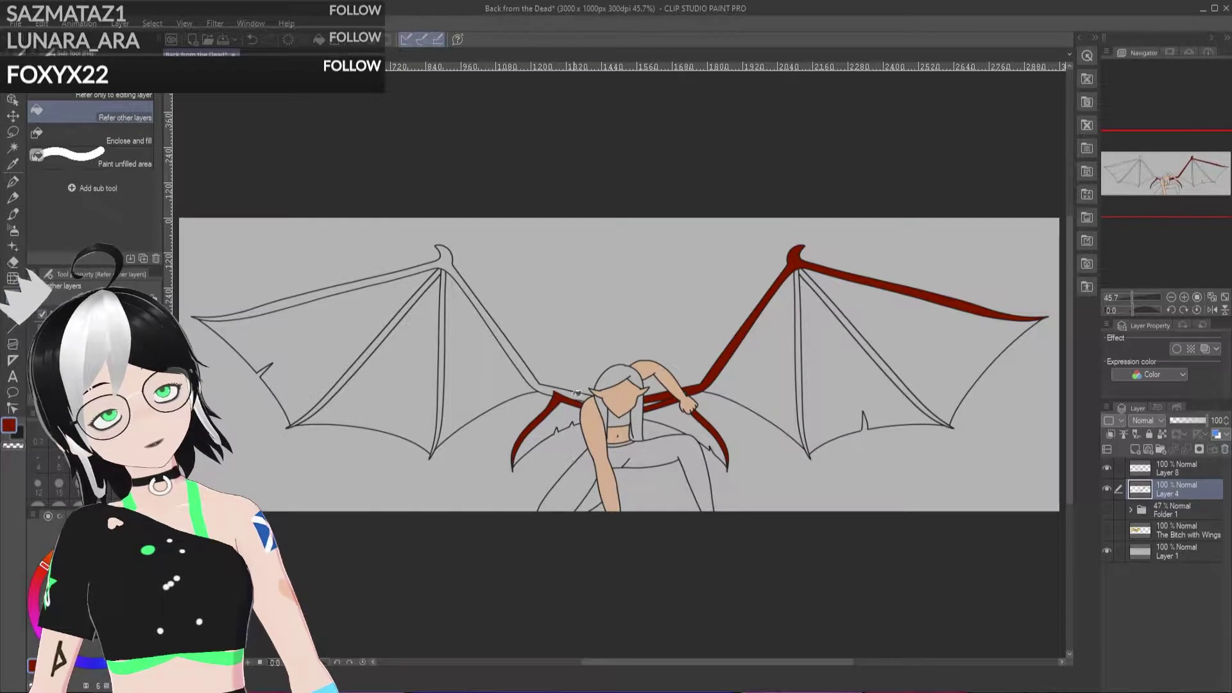
click(574, 393)
click(445, 300)
click(428, 285)
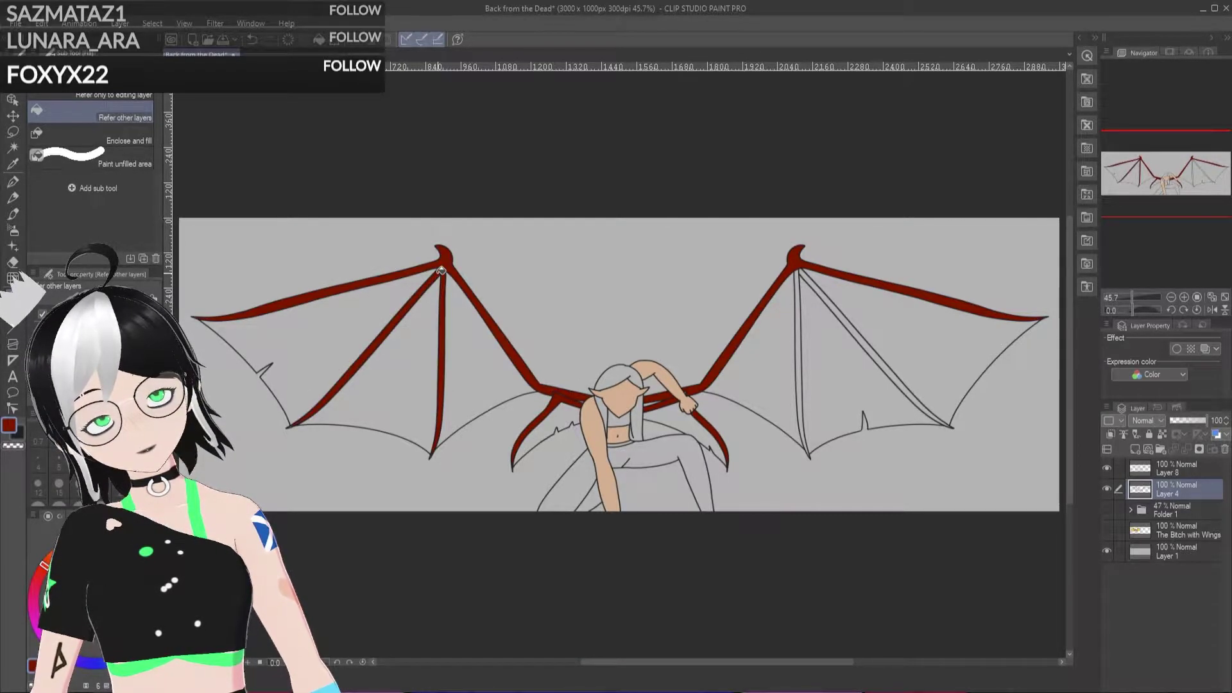
click(801, 299)
click(817, 289)
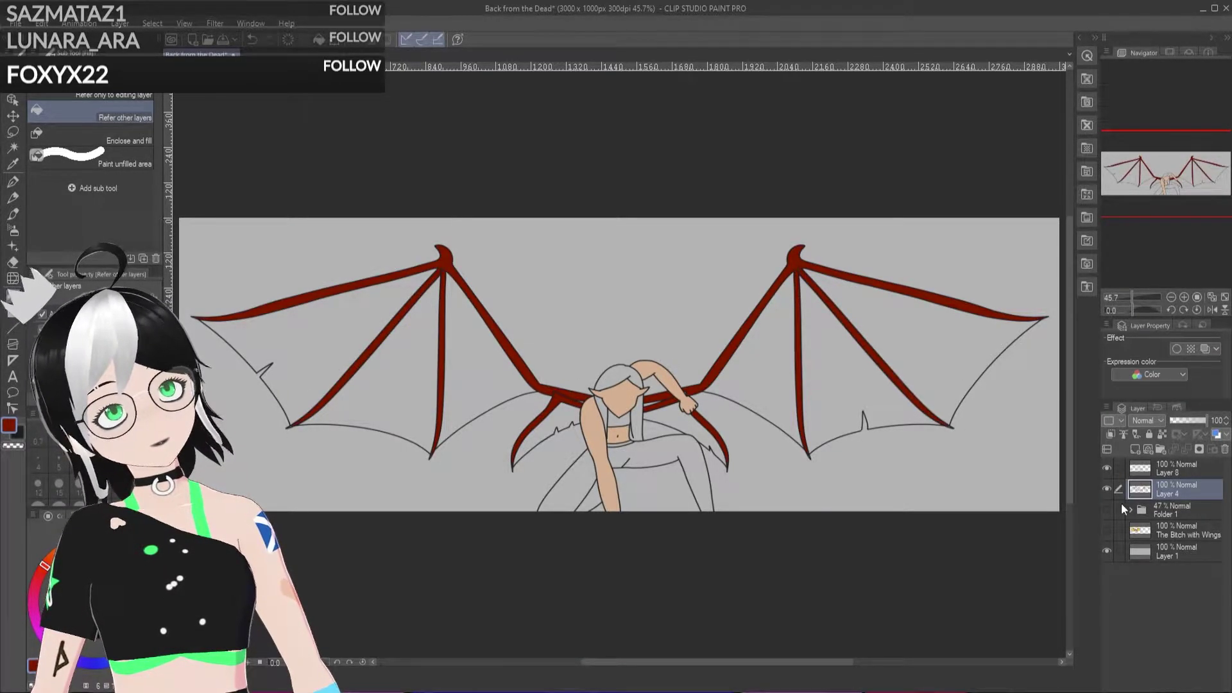
Step: Show the winged reference, pick the cream colour of its figure's wrapped top as the drawing colour, and hide the reference again
click(1107, 529)
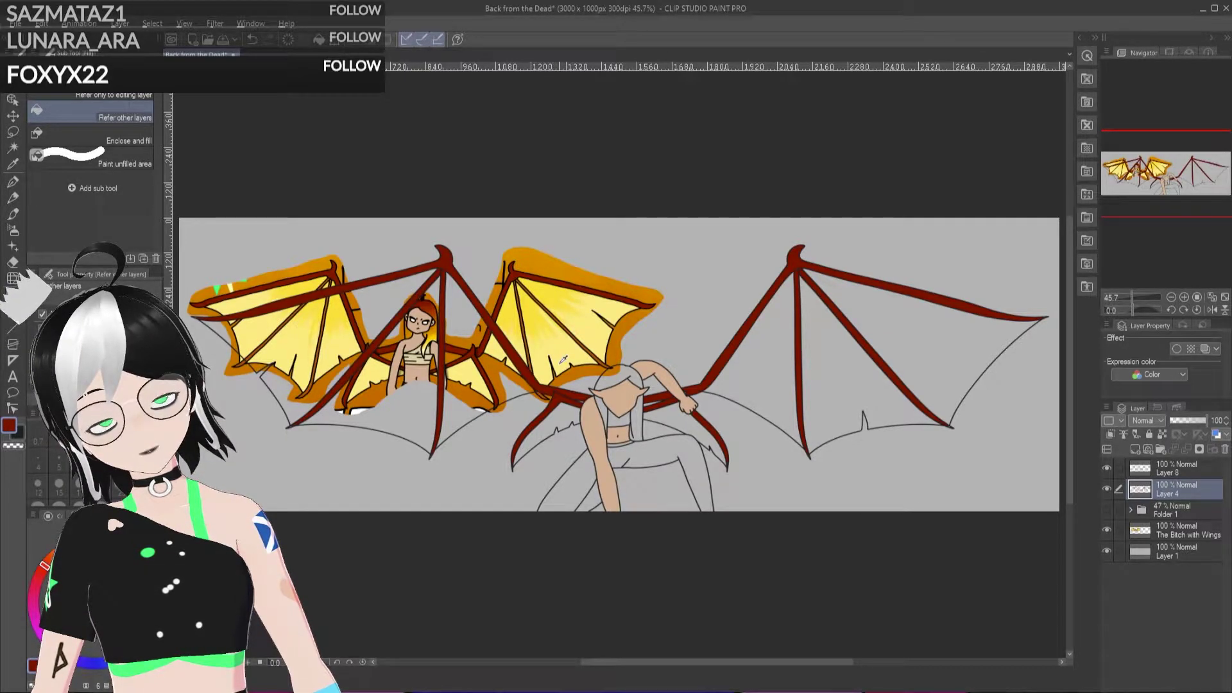
alt+click(422, 353)
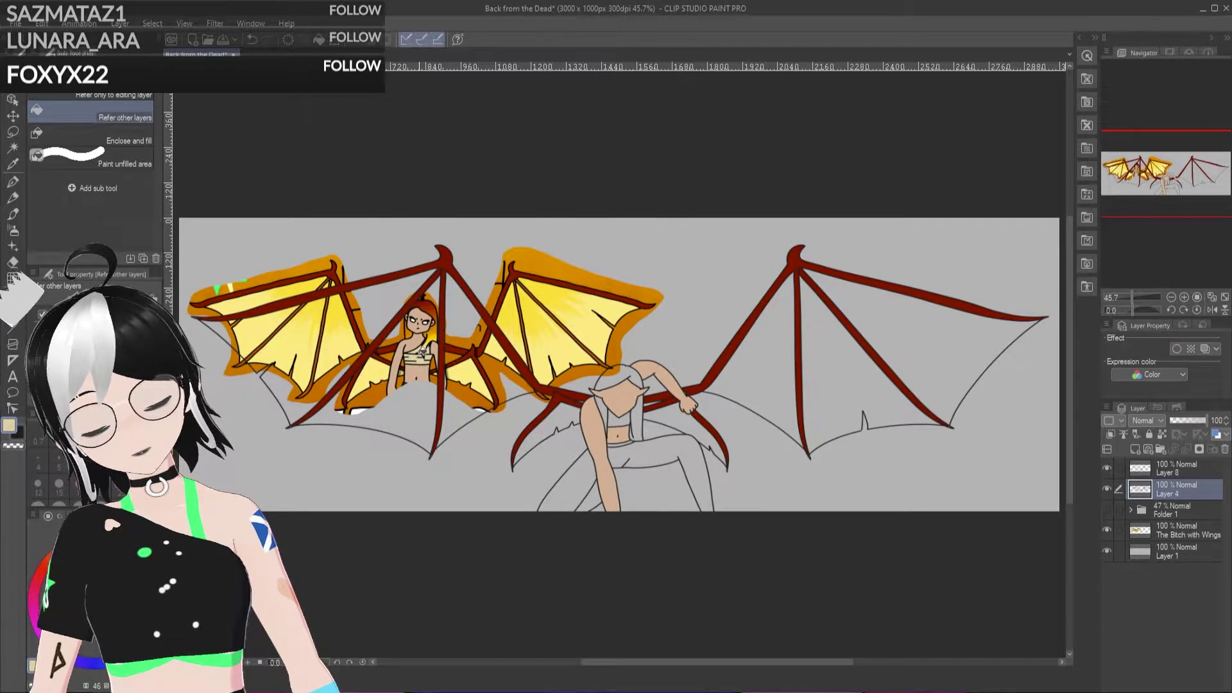
click(1107, 487)
click(1107, 488)
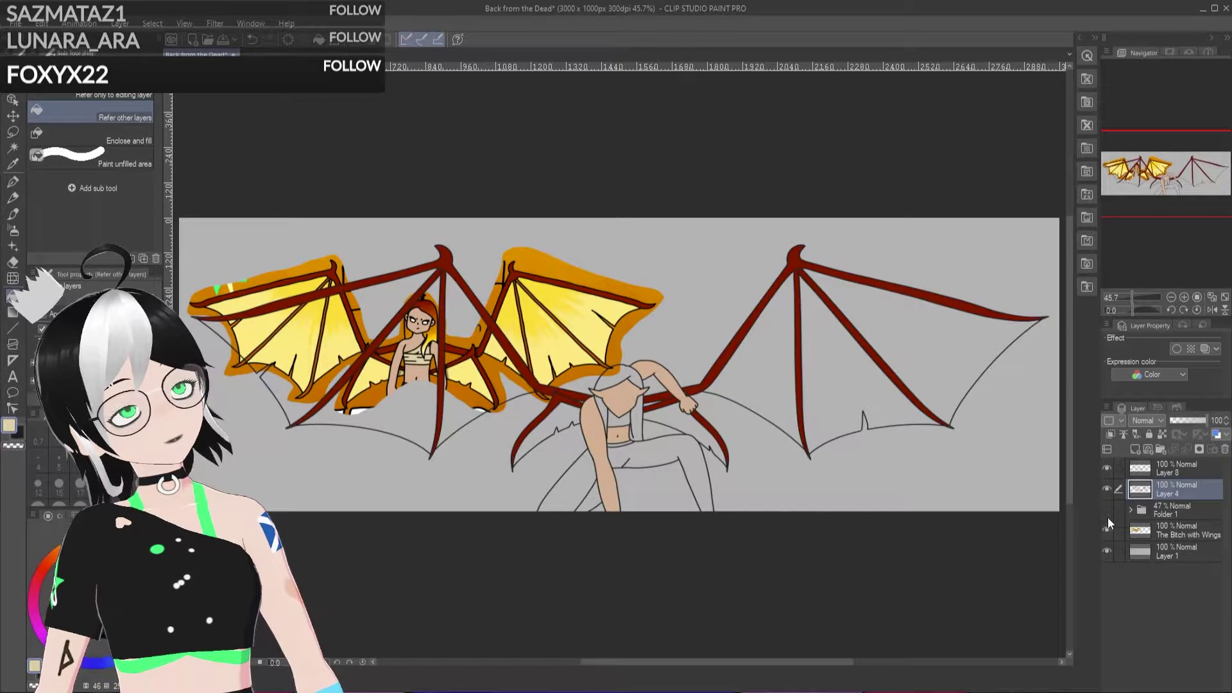
click(1107, 530)
Step: Fill the membranes of both large wings and the small lower wings with the picked cream on Layer 4
click(818, 346)
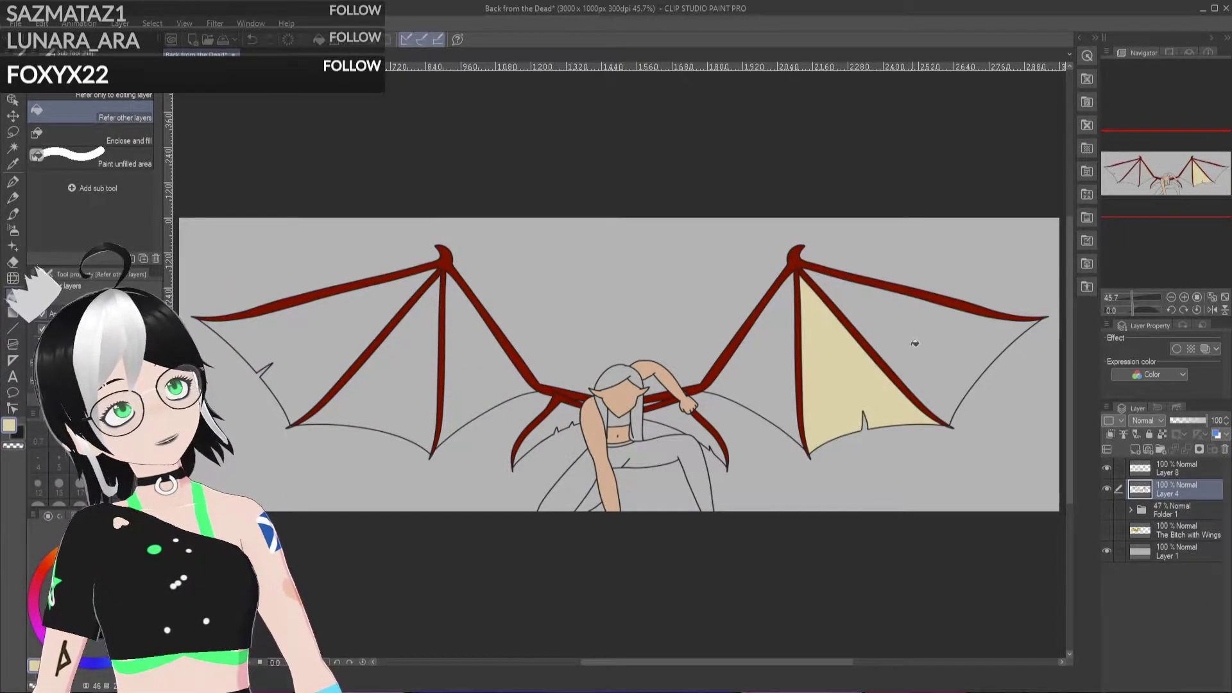
click(918, 341)
click(763, 366)
click(702, 430)
click(552, 417)
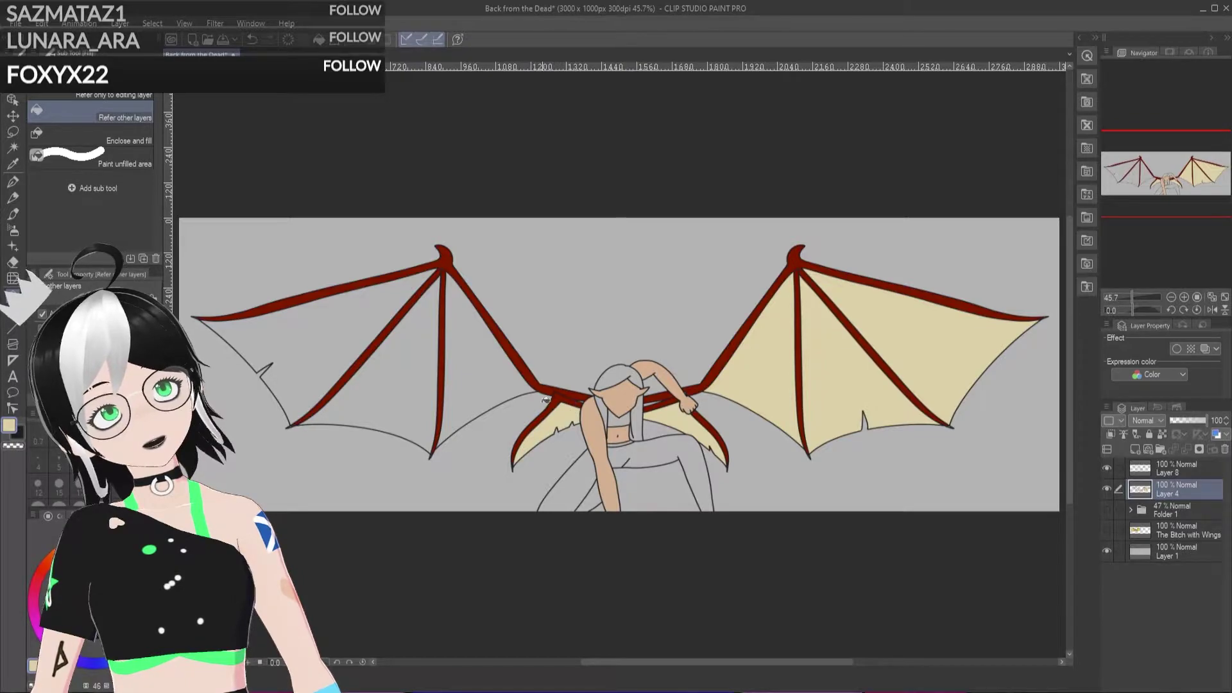
click(478, 346)
click(397, 391)
click(343, 320)
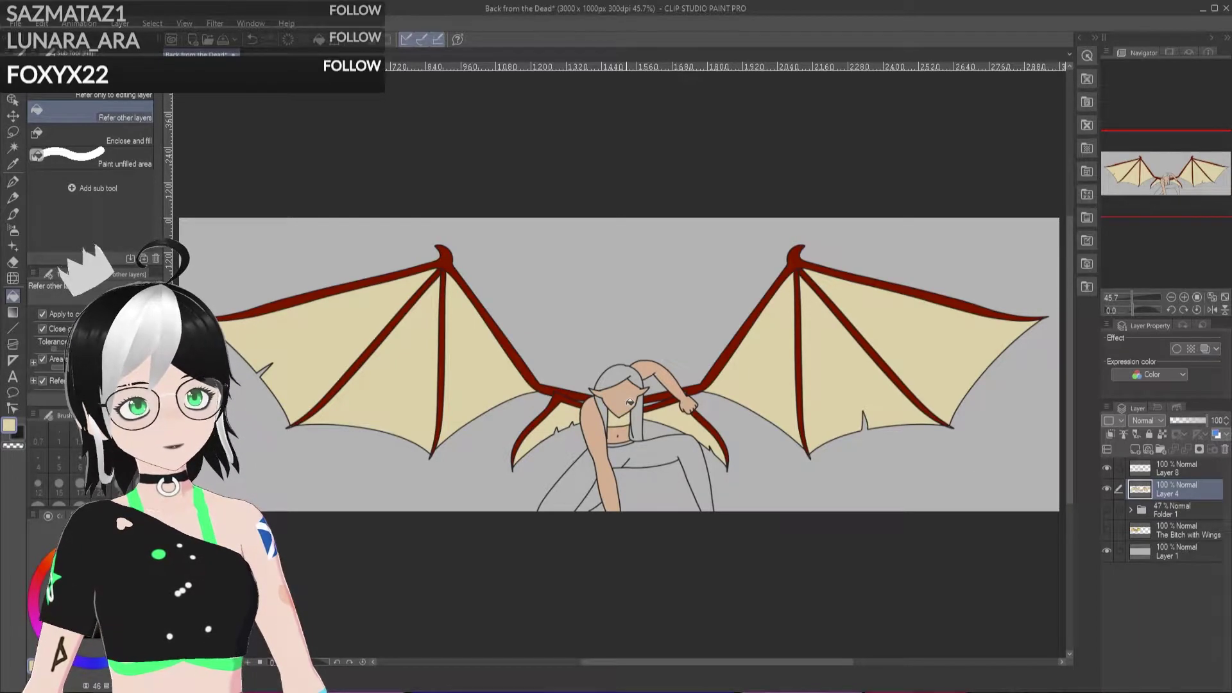
Step: Add a new raster layer above Layer 4 and draw a small cream cross over the figure's navel with the G-pen
scroll(630, 401, up, 5)
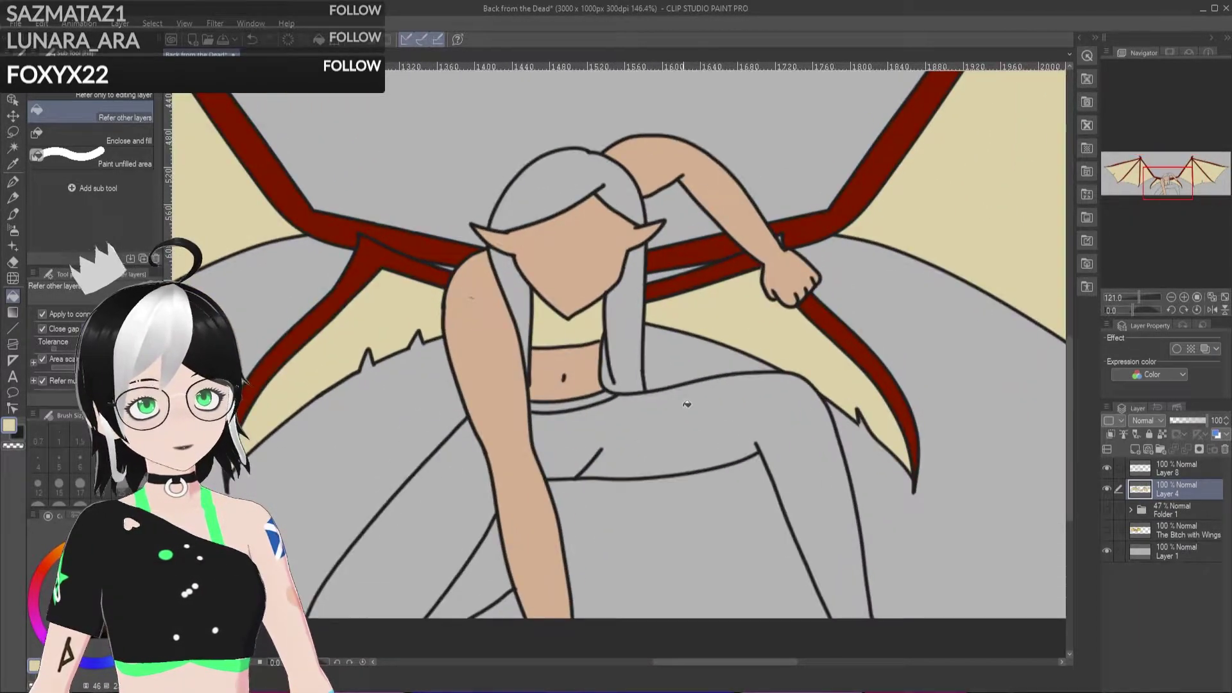
click(1135, 449)
key(p)
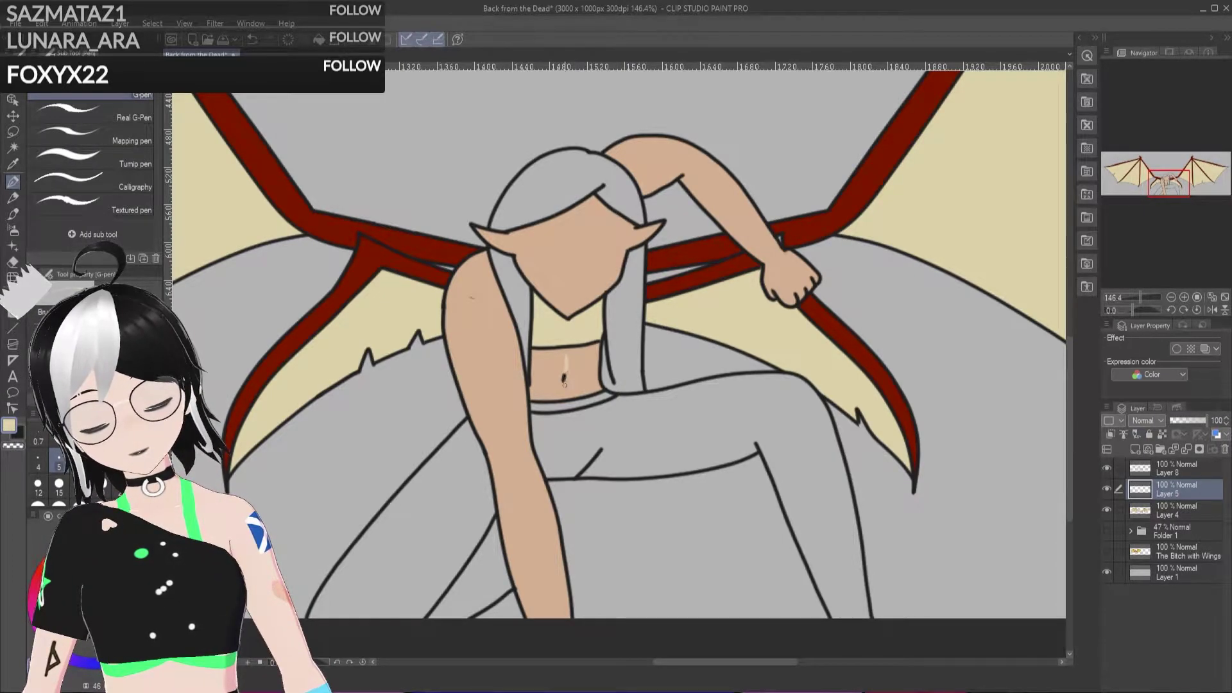
key(ctrl+z)
drag(565, 364, 564, 379)
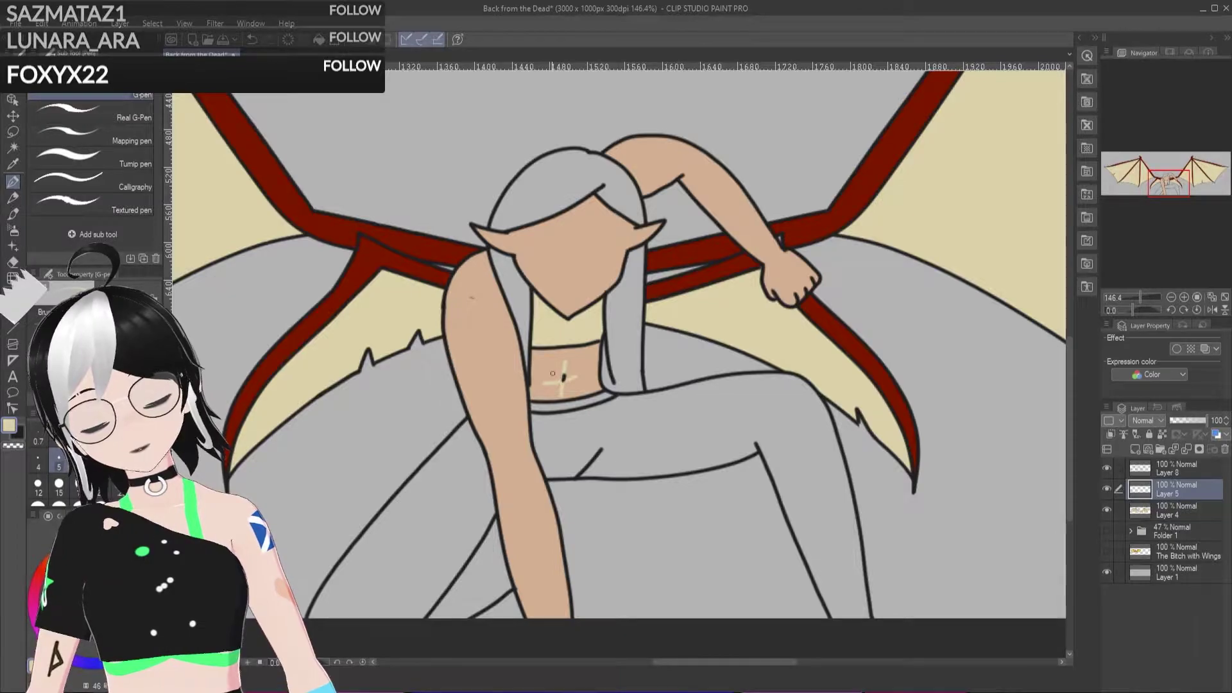
drag(579, 378, 551, 375)
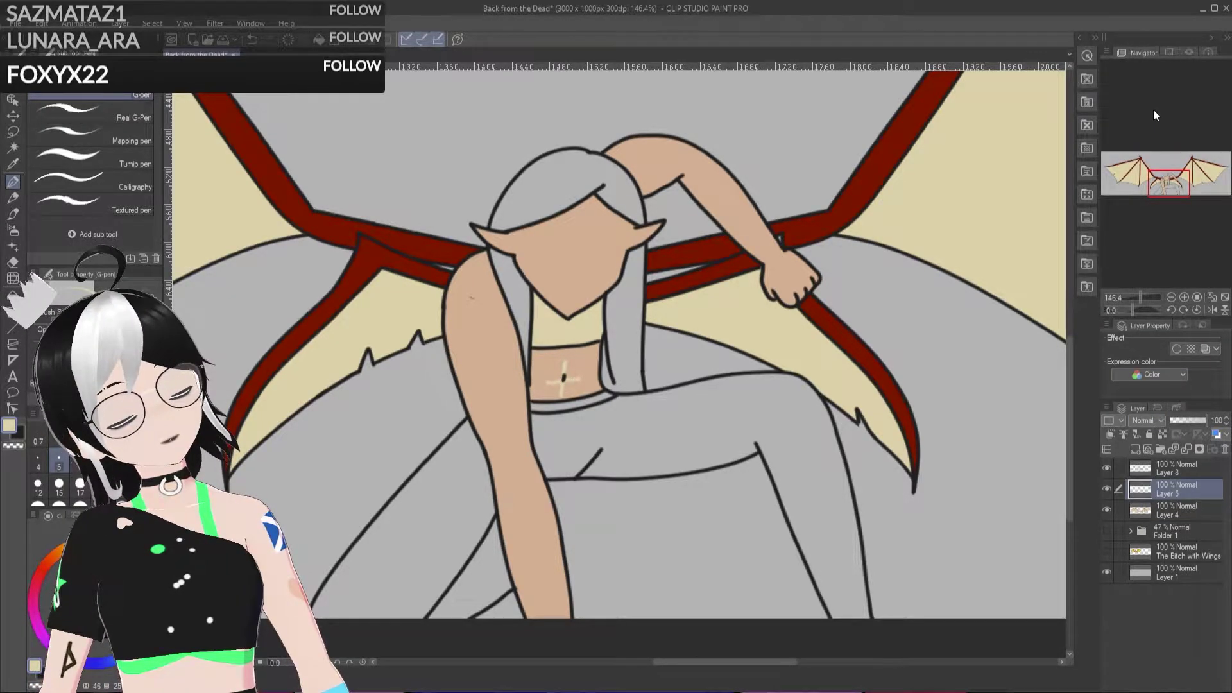
Step: Set Layer 5's blending mode to Multiply and draw the diagonal wrap folds across the figure's cream top
key(shift+alt+m)
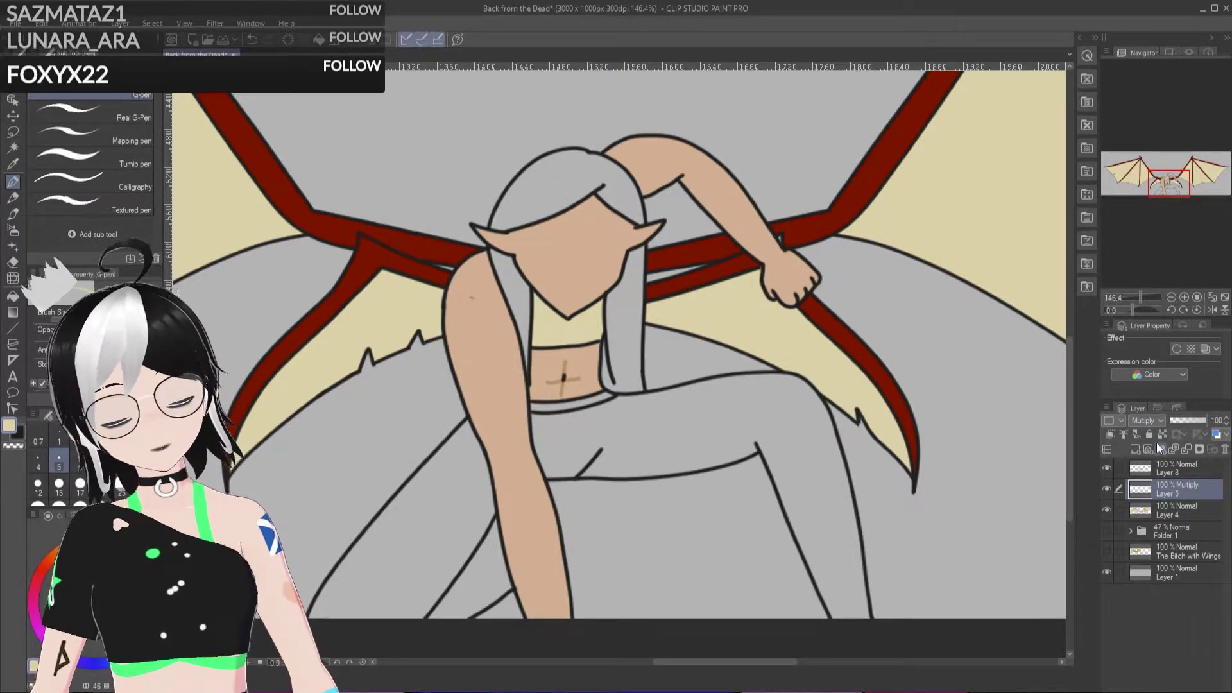
drag(603, 319, 532, 330)
key(ctrl+z)
drag(606, 320, 533, 332)
key(ctrl+z)
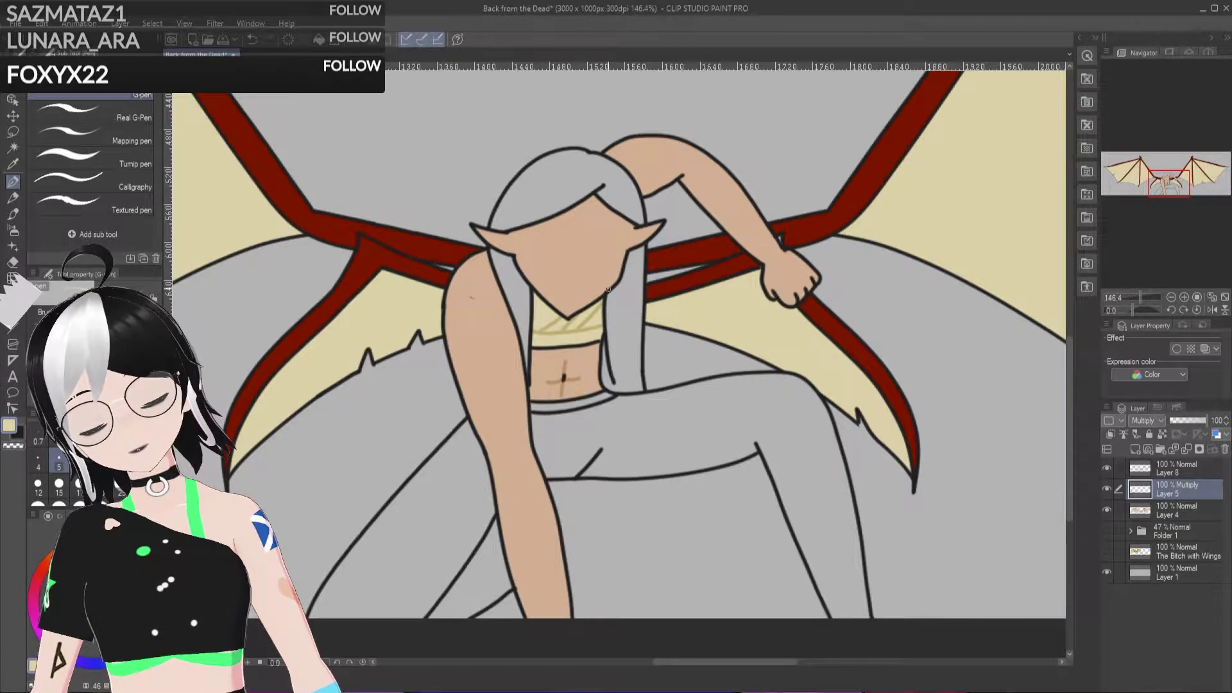
drag(576, 332, 556, 344)
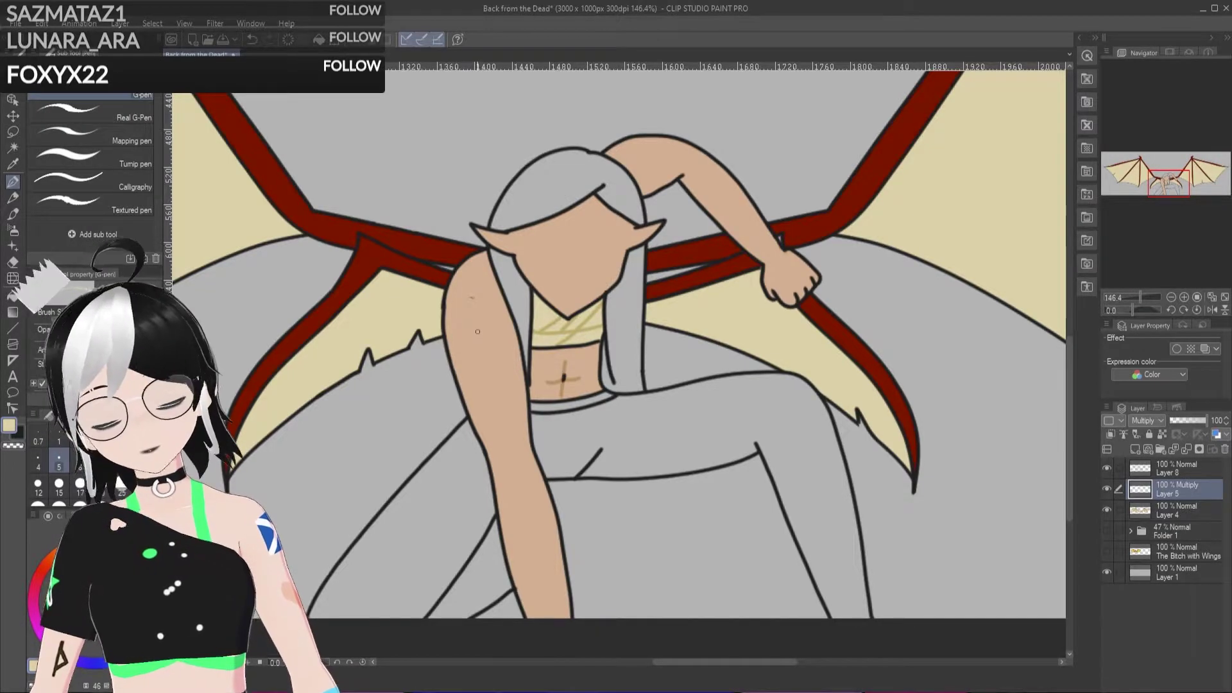
Step: Show the winged reference, compare its wing membranes with the cream-filled wings, and hide it again with Layer 4 selected
scroll(580, 317, down, 5)
scroll(581, 317, down, 2)
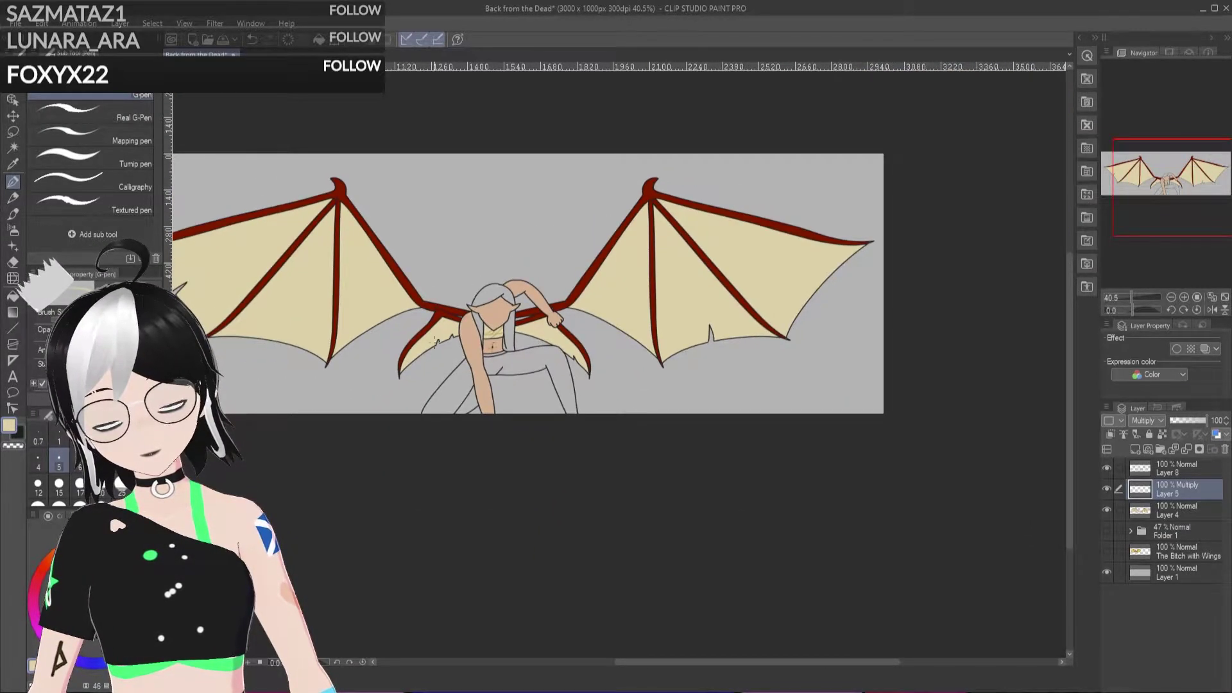
scroll(581, 316, up, 3)
scroll(580, 317, down, 4)
scroll(492, 313, up, 1)
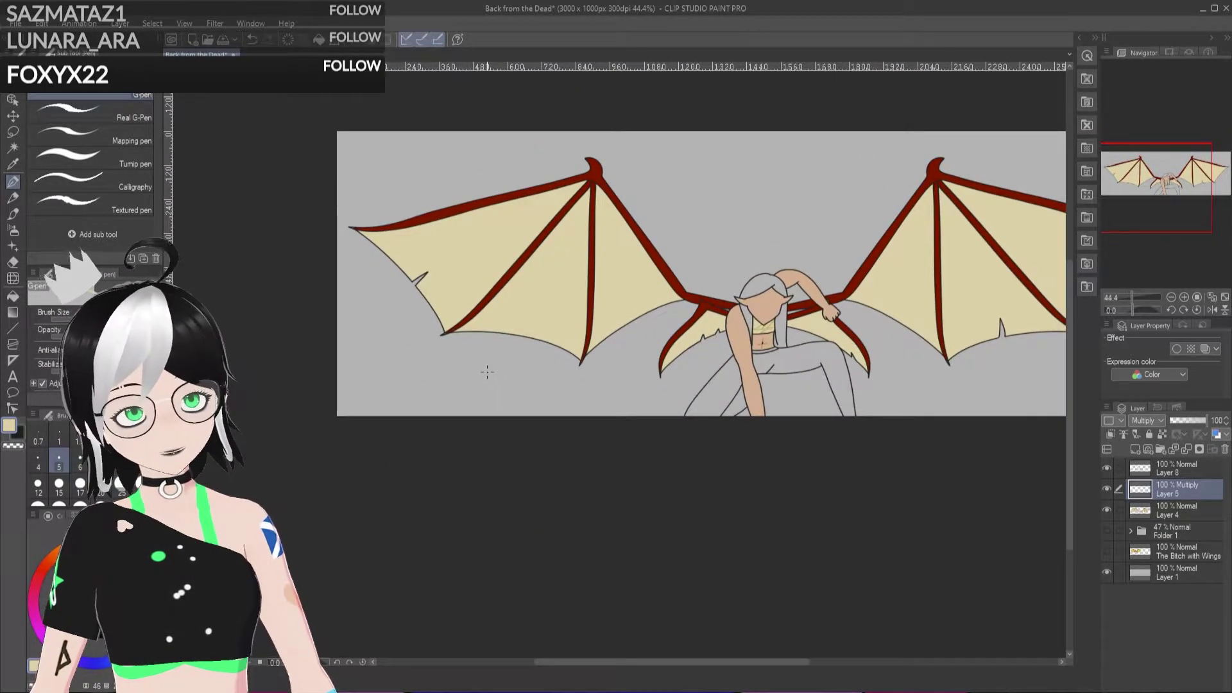
scroll(493, 313, down, 2)
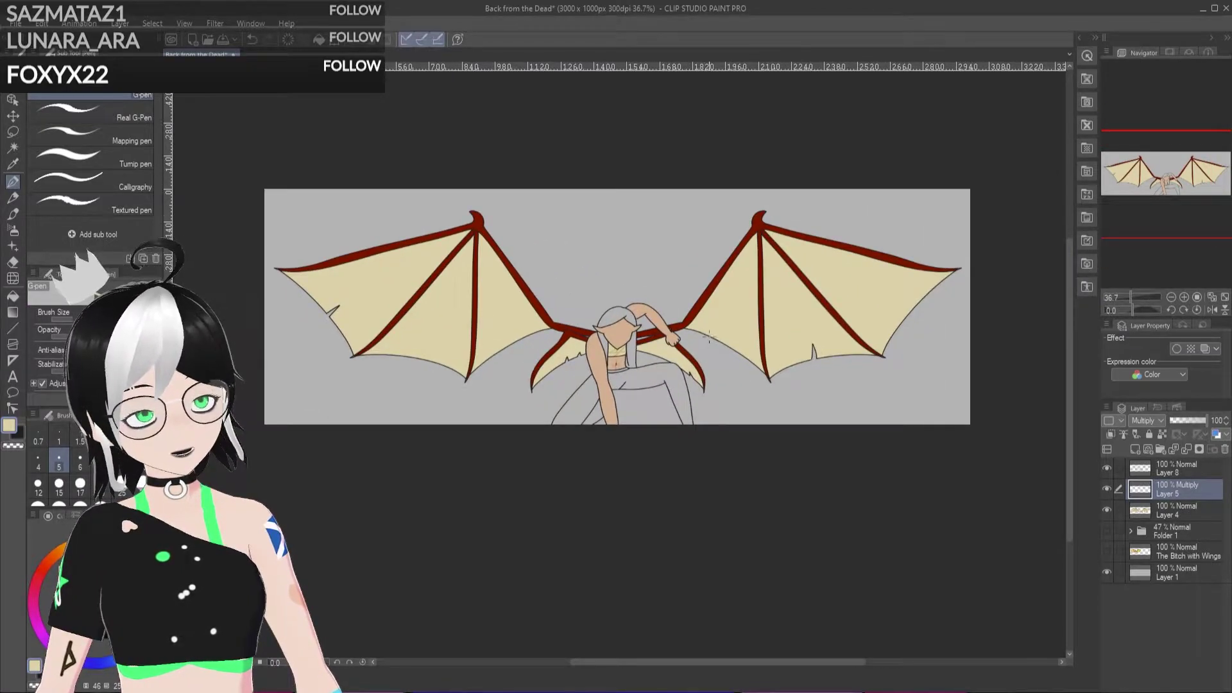
scroll(646, 332, up, 2)
click(1106, 551)
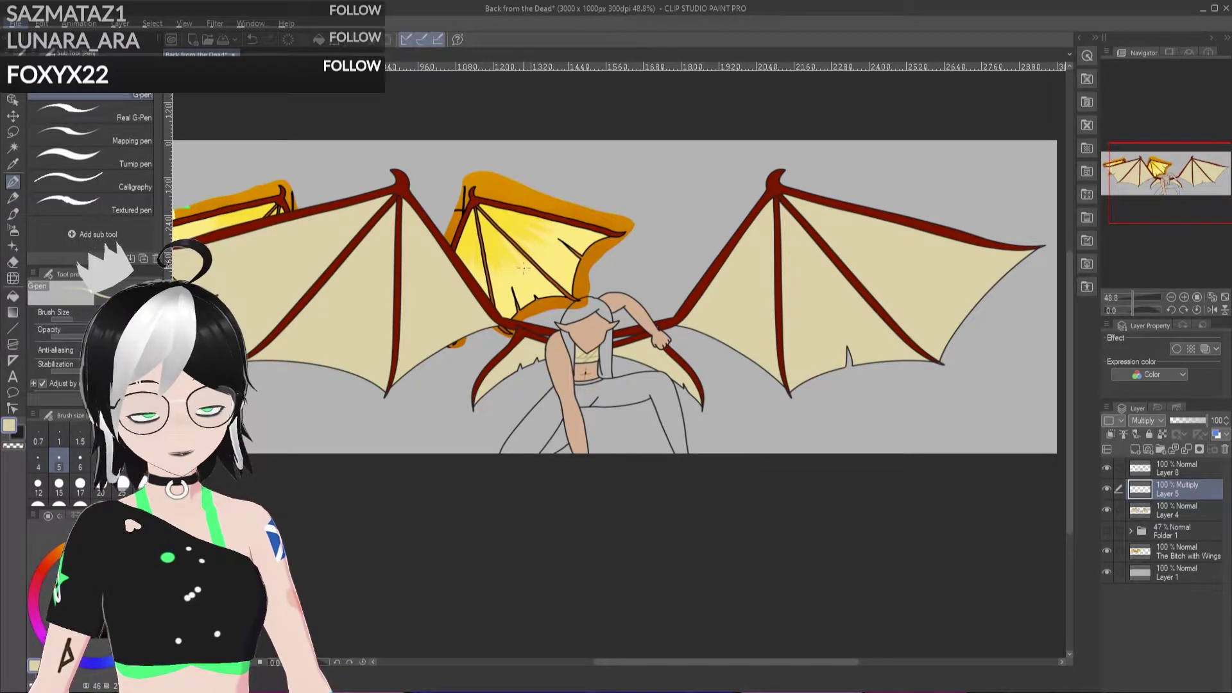
scroll(518, 297, up, 1)
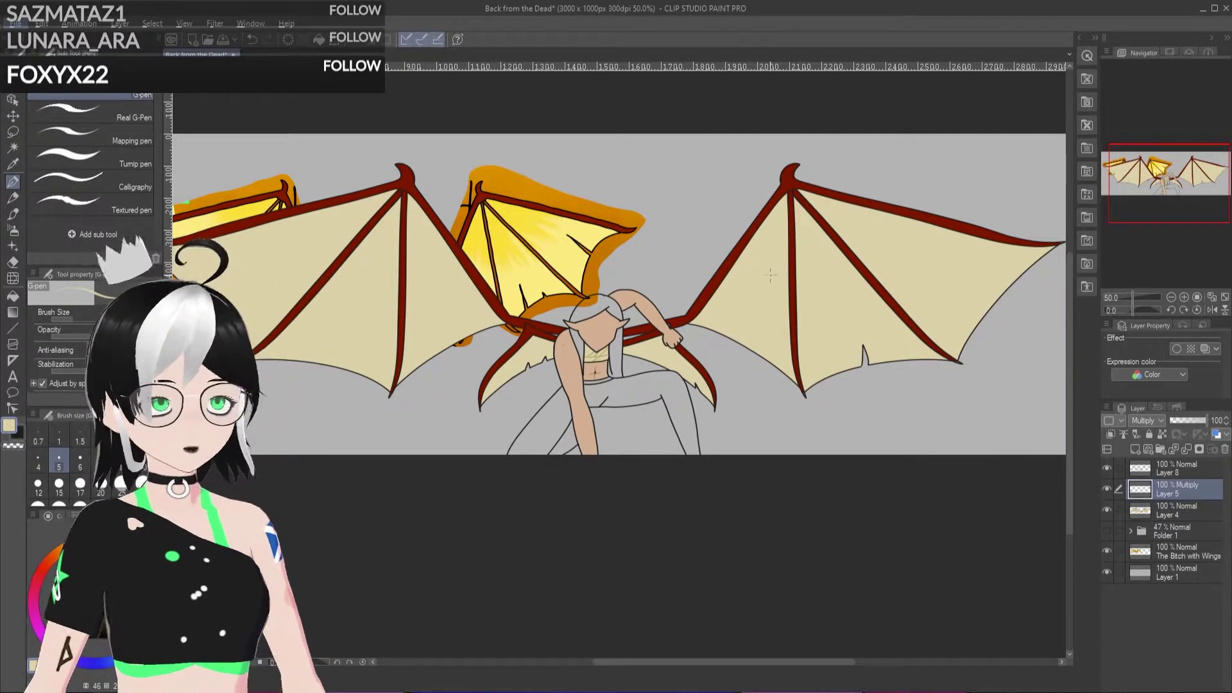
scroll(503, 311, down, 1)
scroll(624, 356, down, 1)
scroll(623, 321, up, 1)
scroll(624, 308, down, 1)
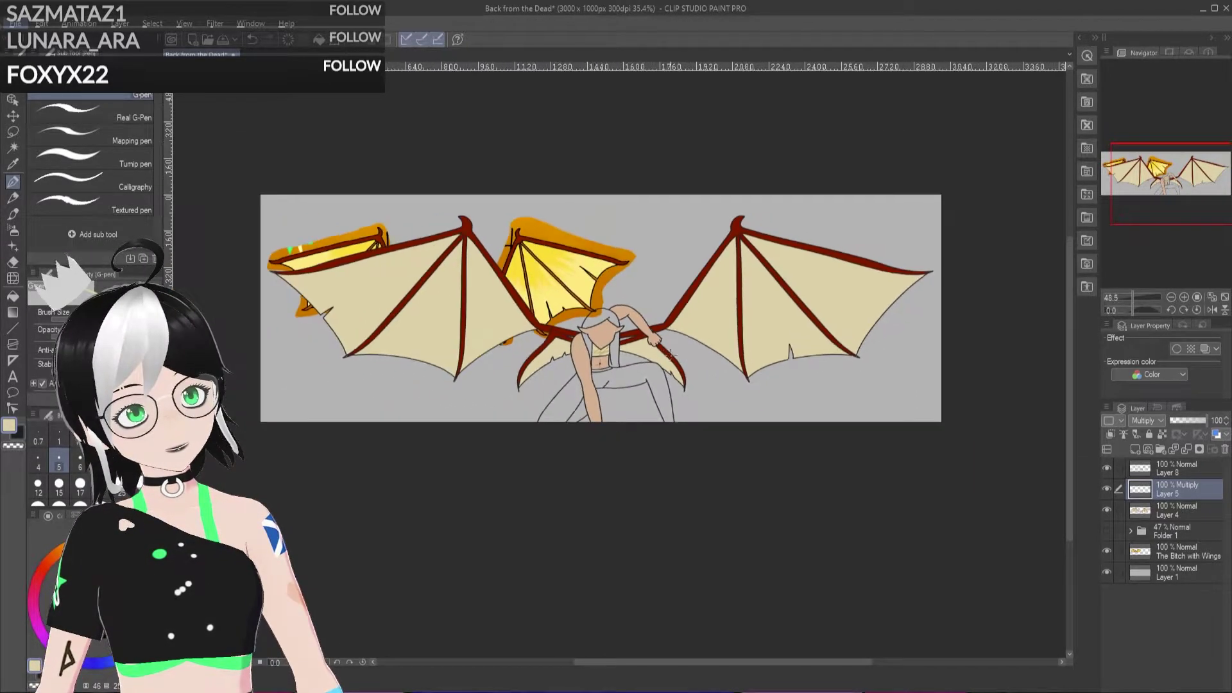
scroll(623, 285, up, 1)
scroll(771, 309, down, 1)
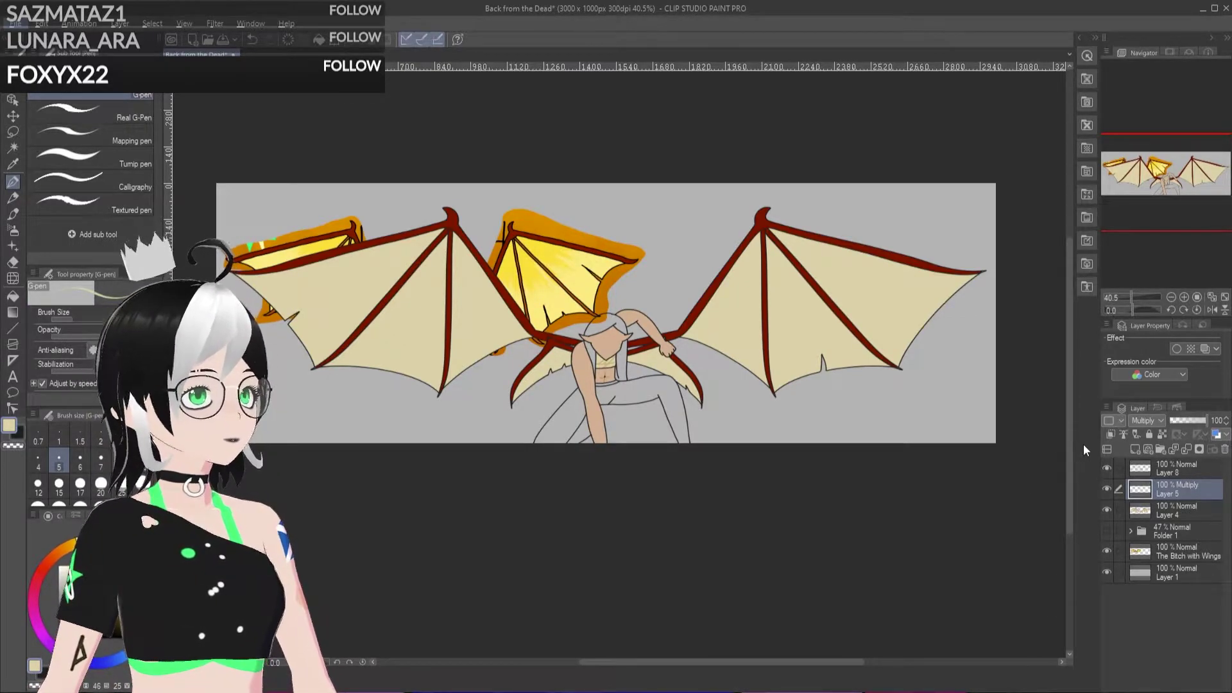
click(1179, 511)
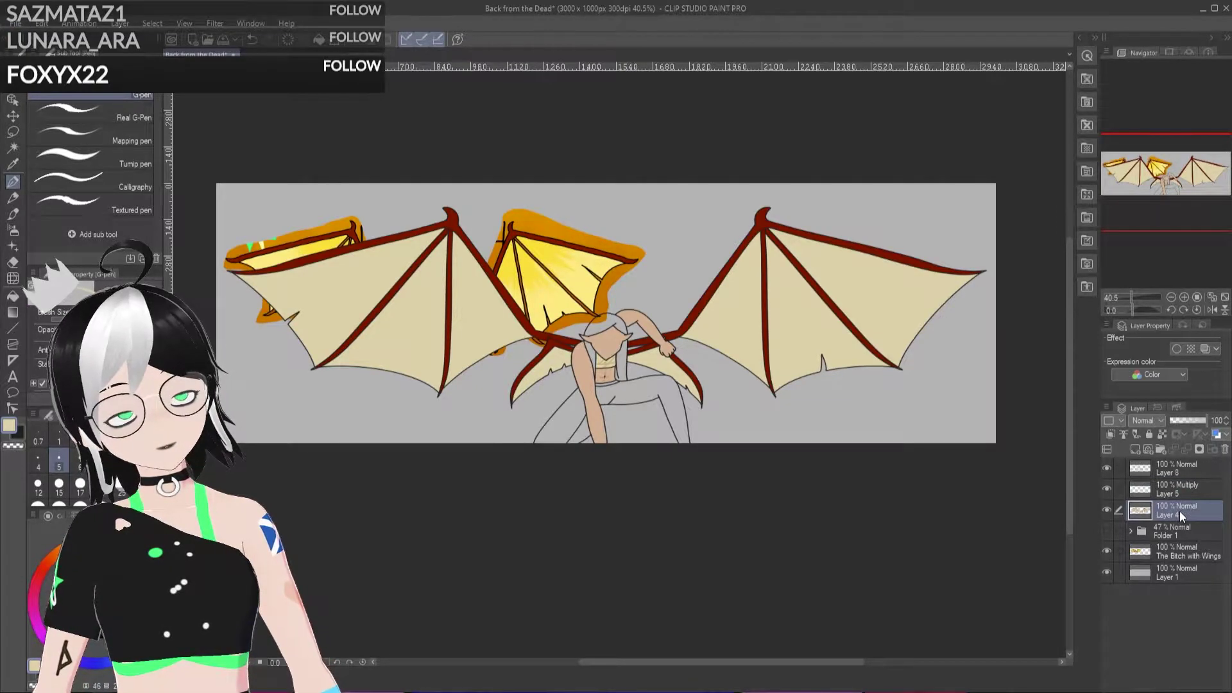
scroll(551, 356, up, 2)
scroll(551, 356, down, 2)
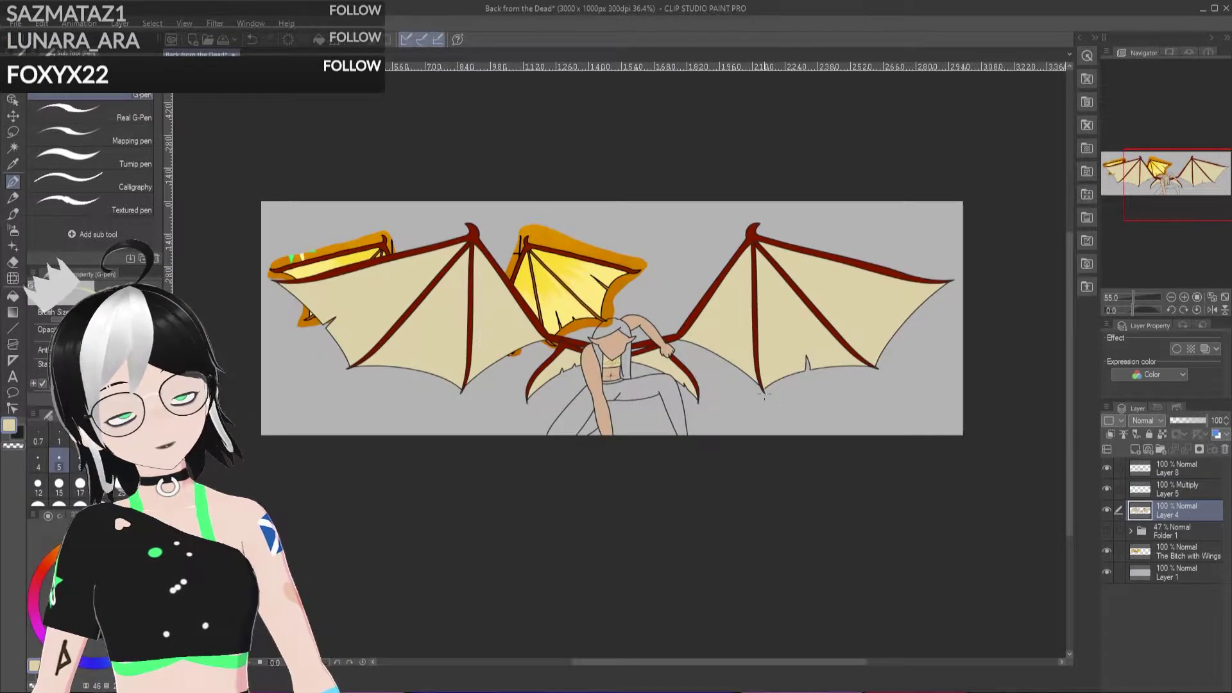
scroll(551, 357, up, 2)
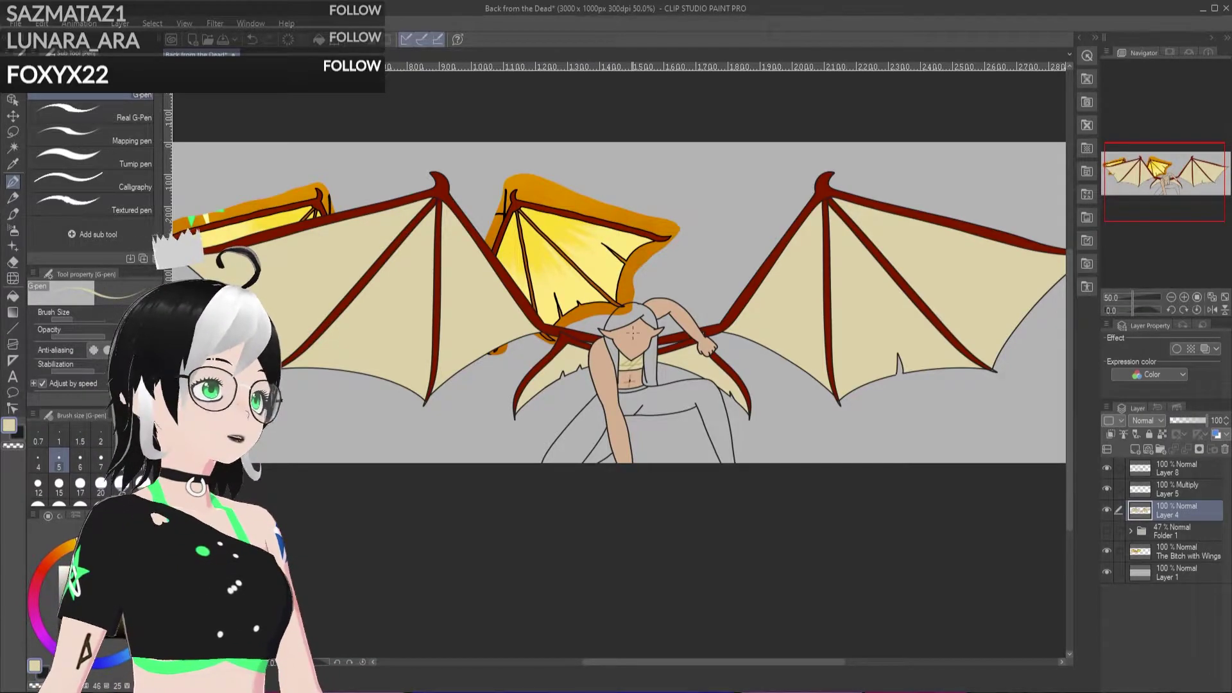
scroll(625, 339, down, 1)
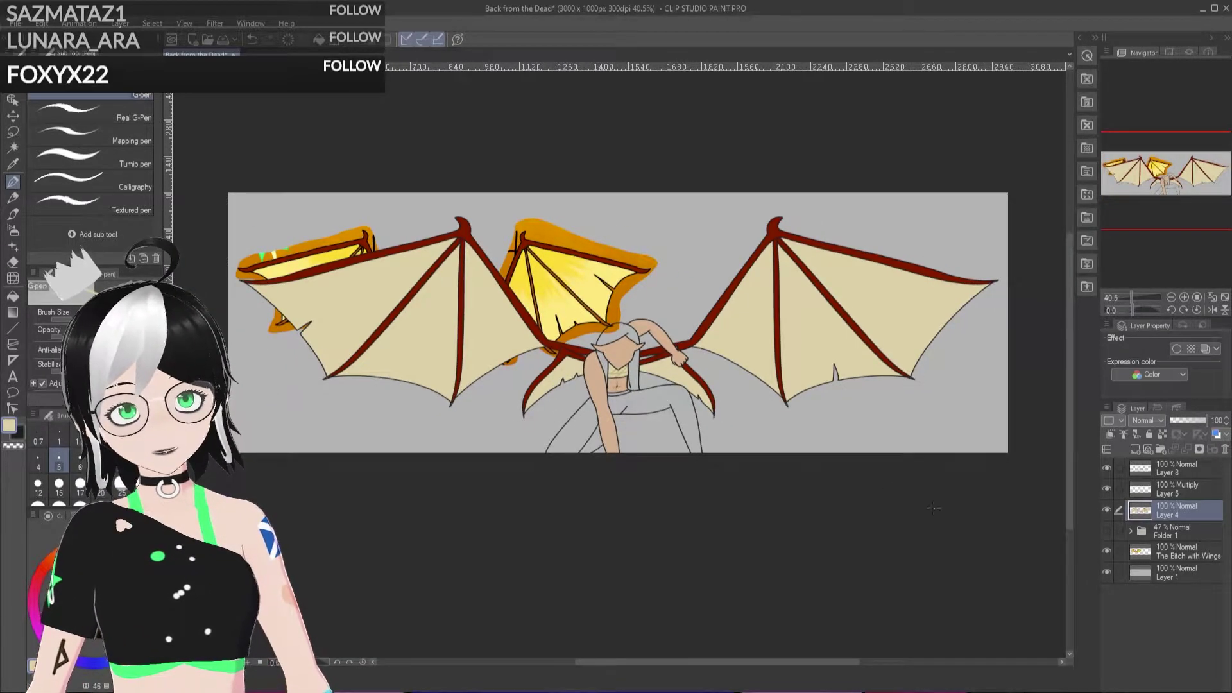
click(1107, 551)
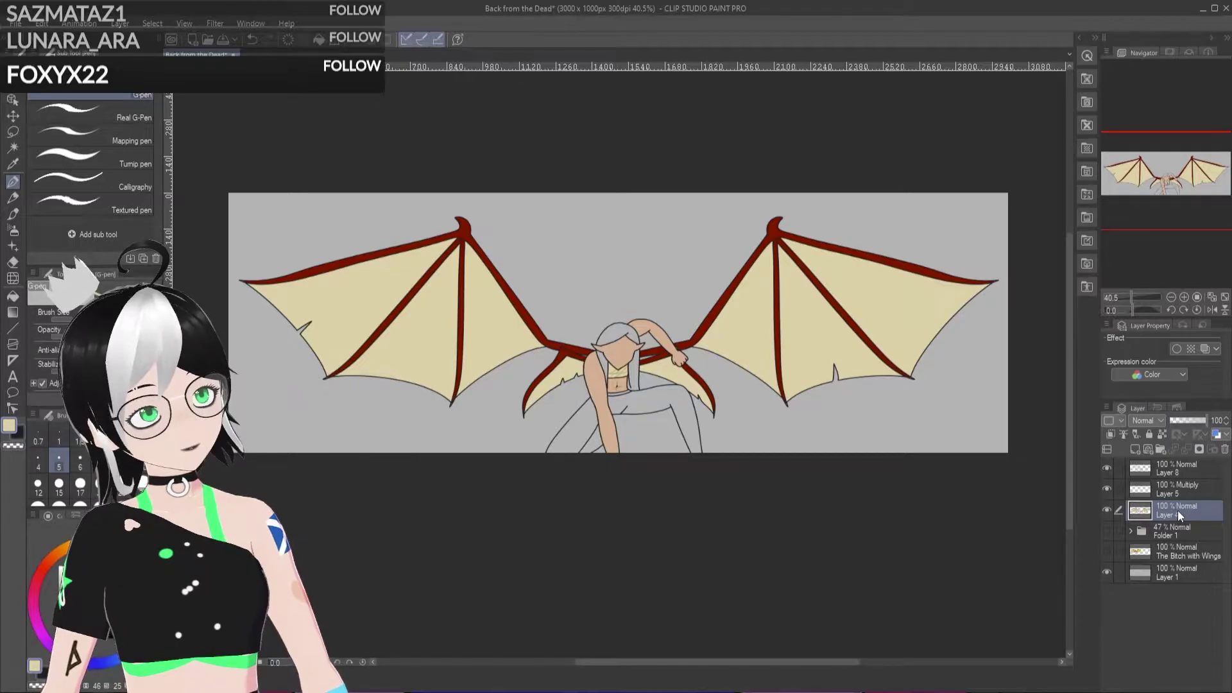
scroll(802, 417, up, 3)
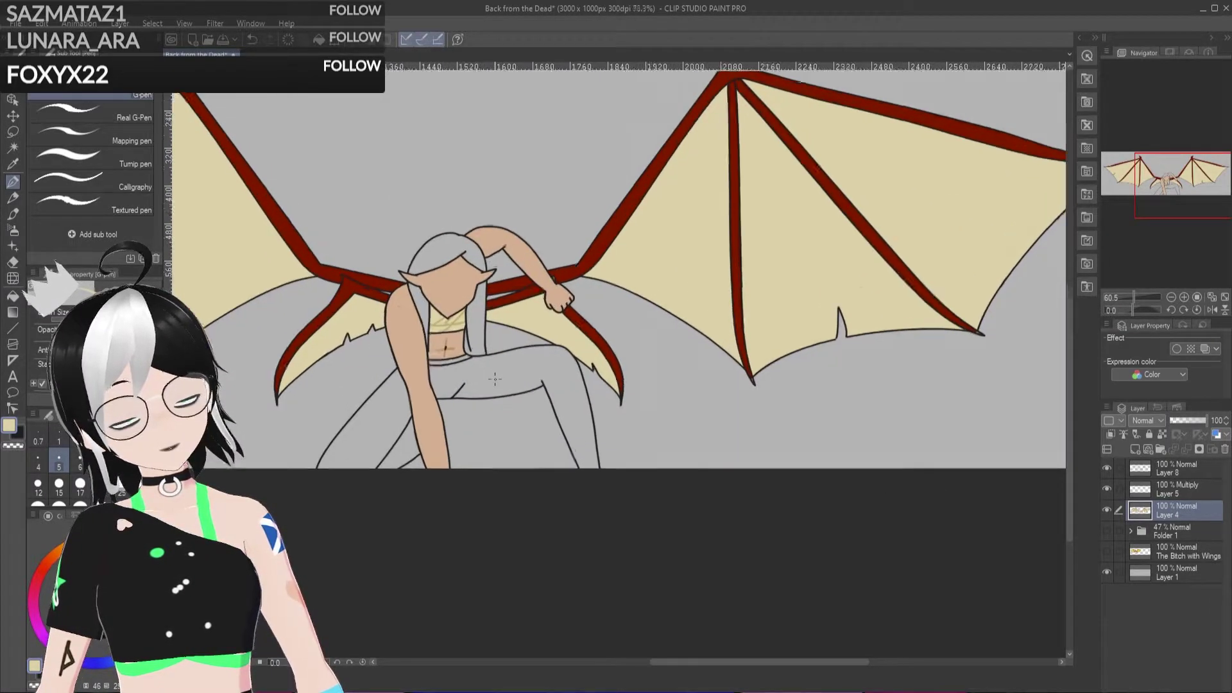
scroll(803, 418, down, 3)
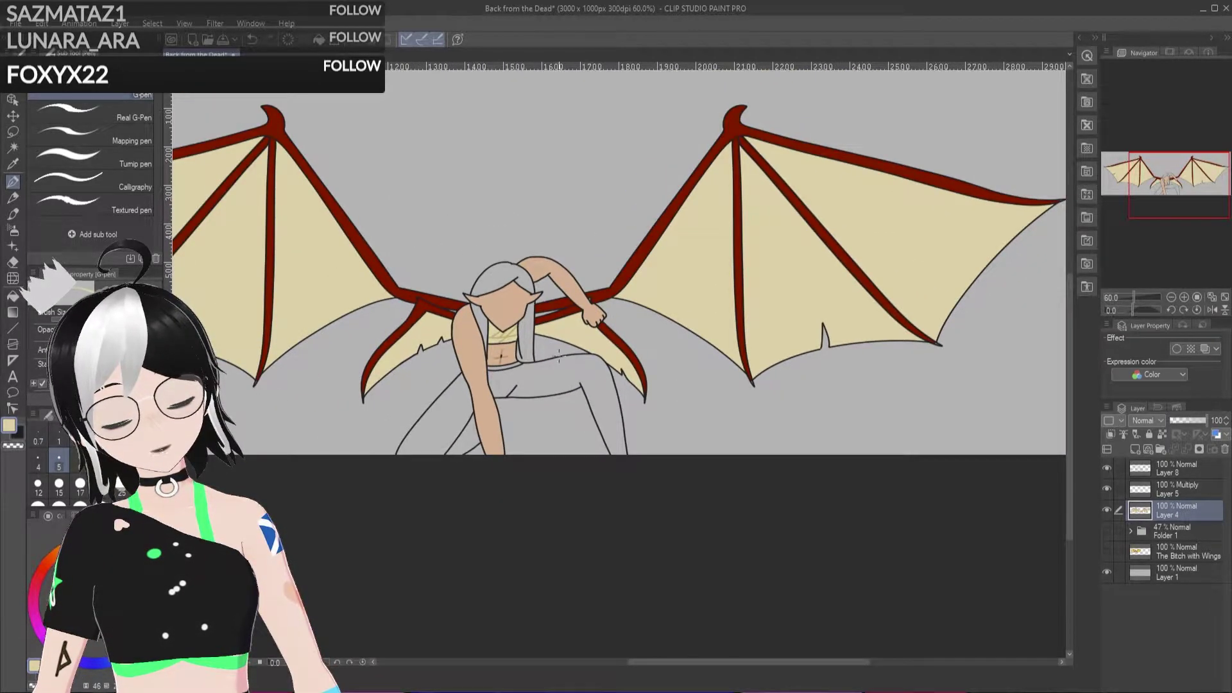
scroll(754, 402, up, 3)
scroll(531, 340, down, 2)
scroll(536, 341, up, 1)
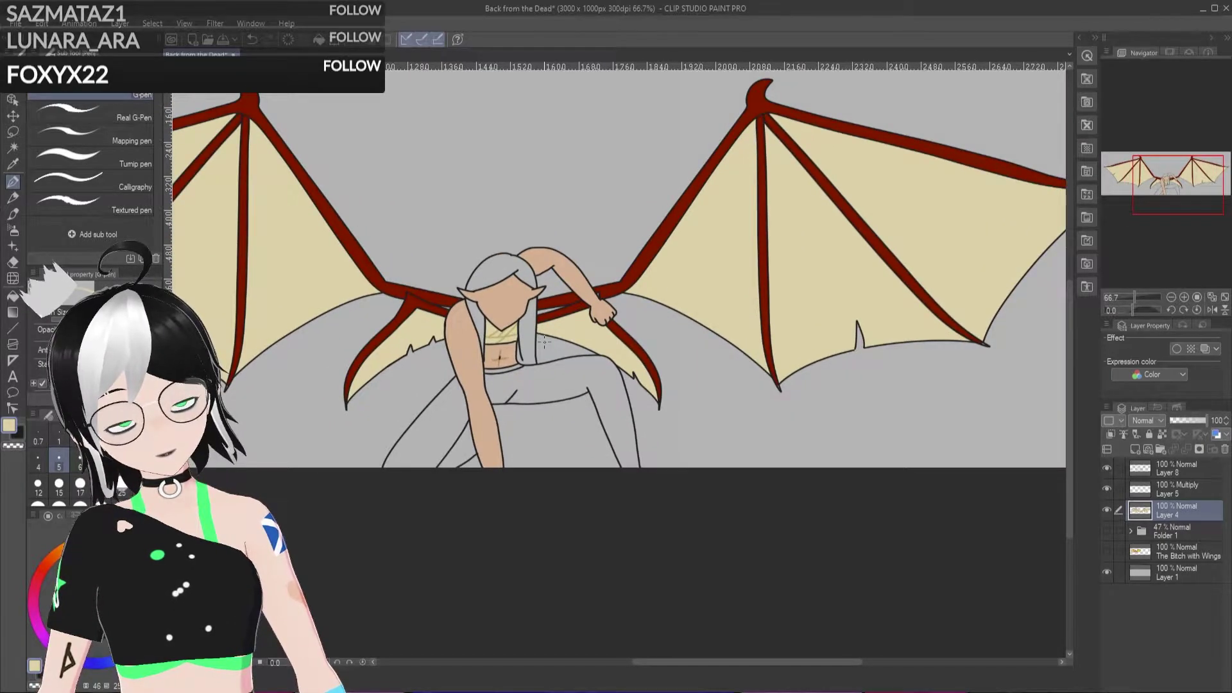
scroll(544, 343, down, 1)
scroll(551, 357, up, 1)
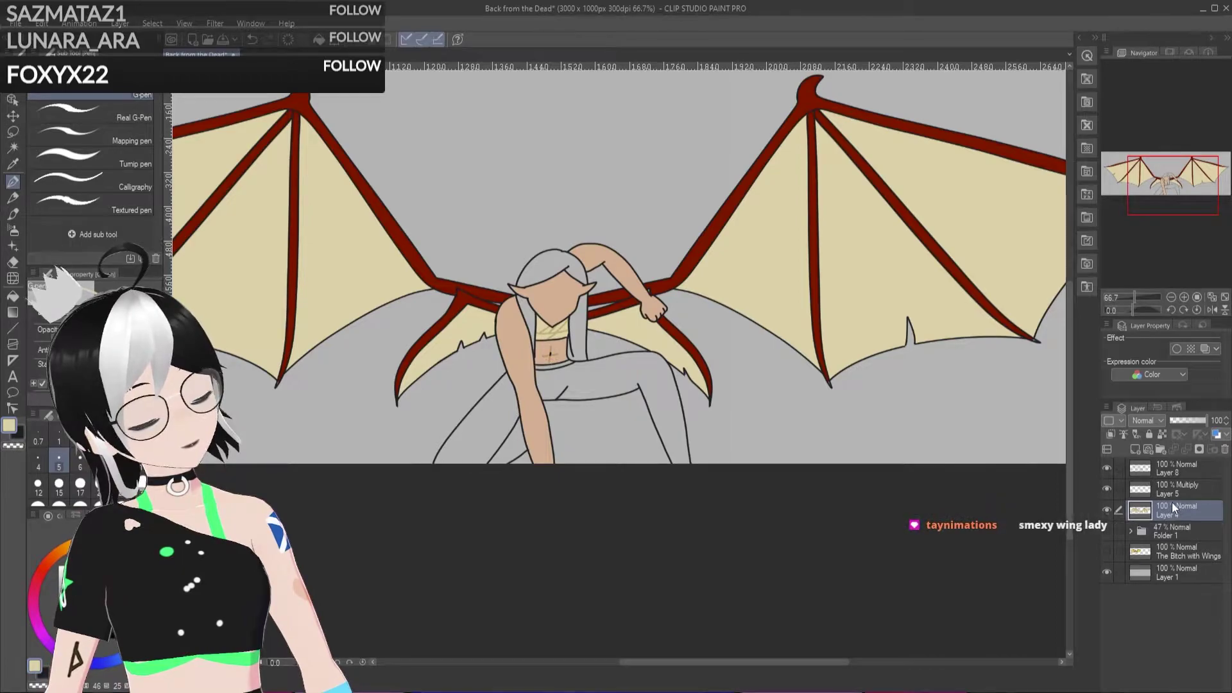
Step: Copy the Multiply detail layer, undo back to before the cream wing membrane fills, and paste the copy above Layer 4
click(14, 134)
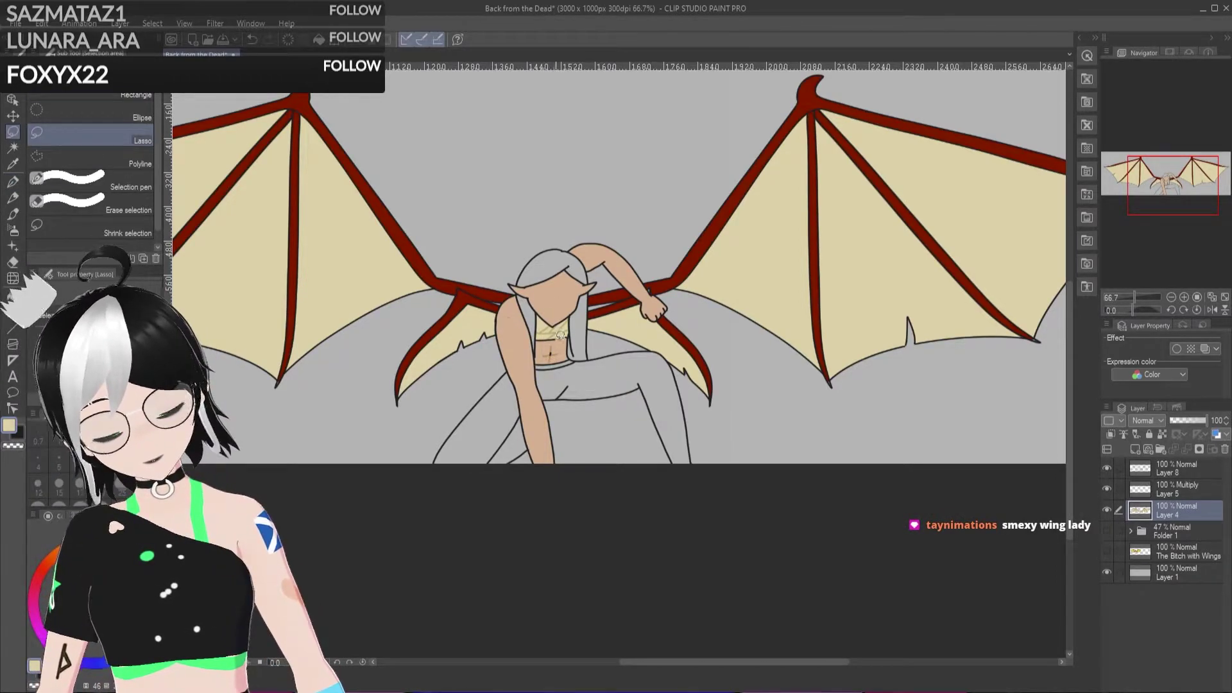
click(1170, 490)
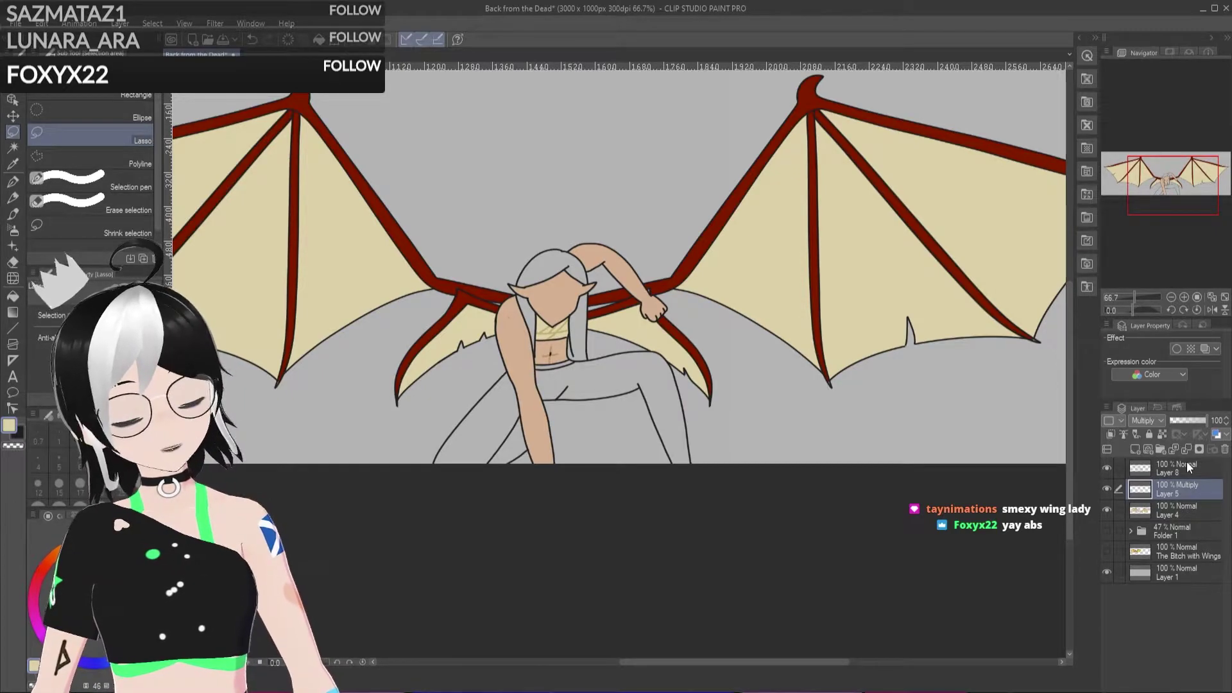
key(ctrl+z)
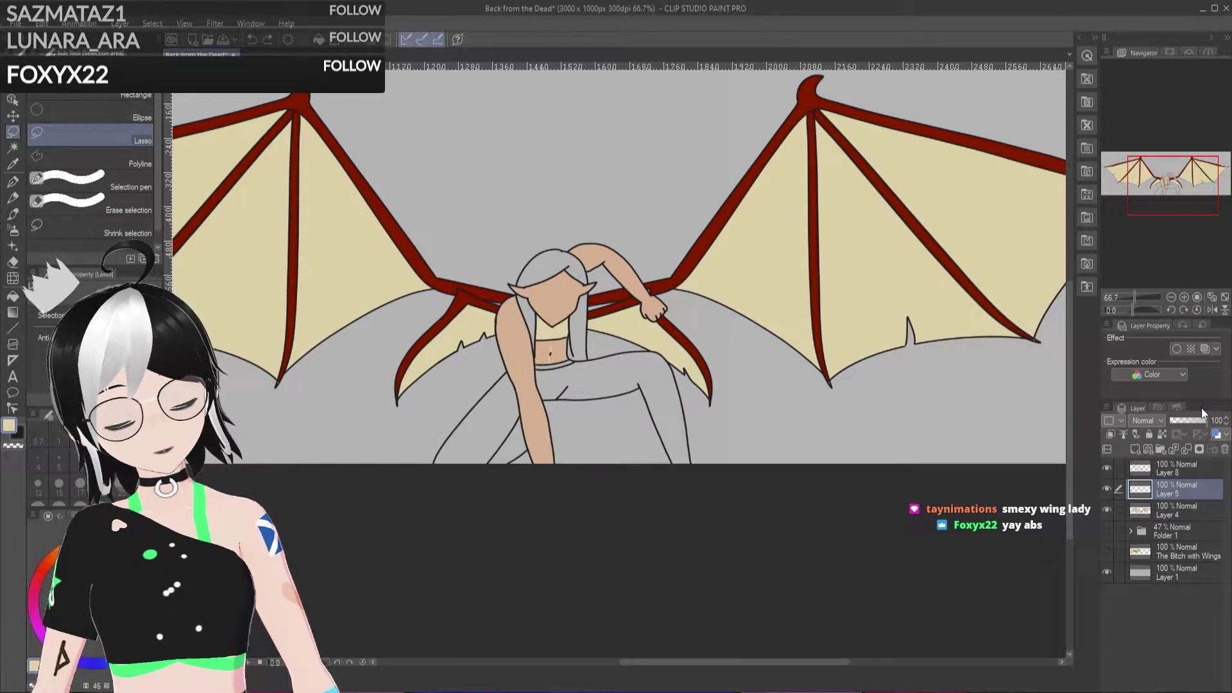
key(ctrl+z)
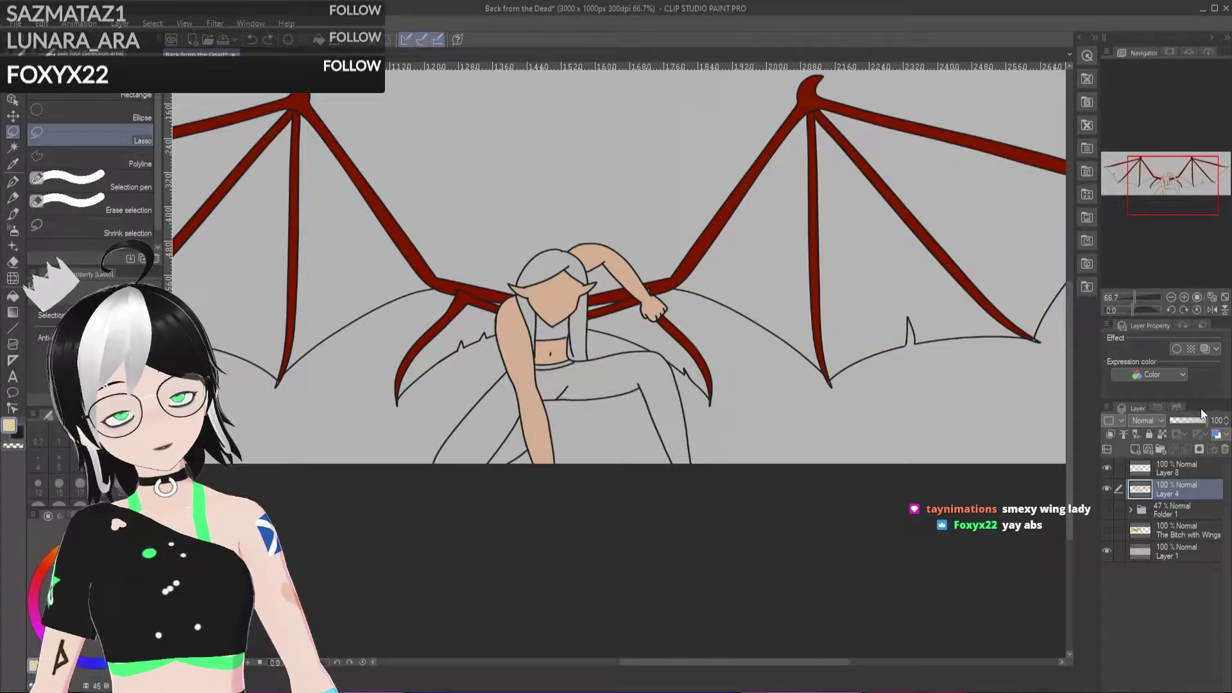
key(ctrl+y)
key(ctrl+y)
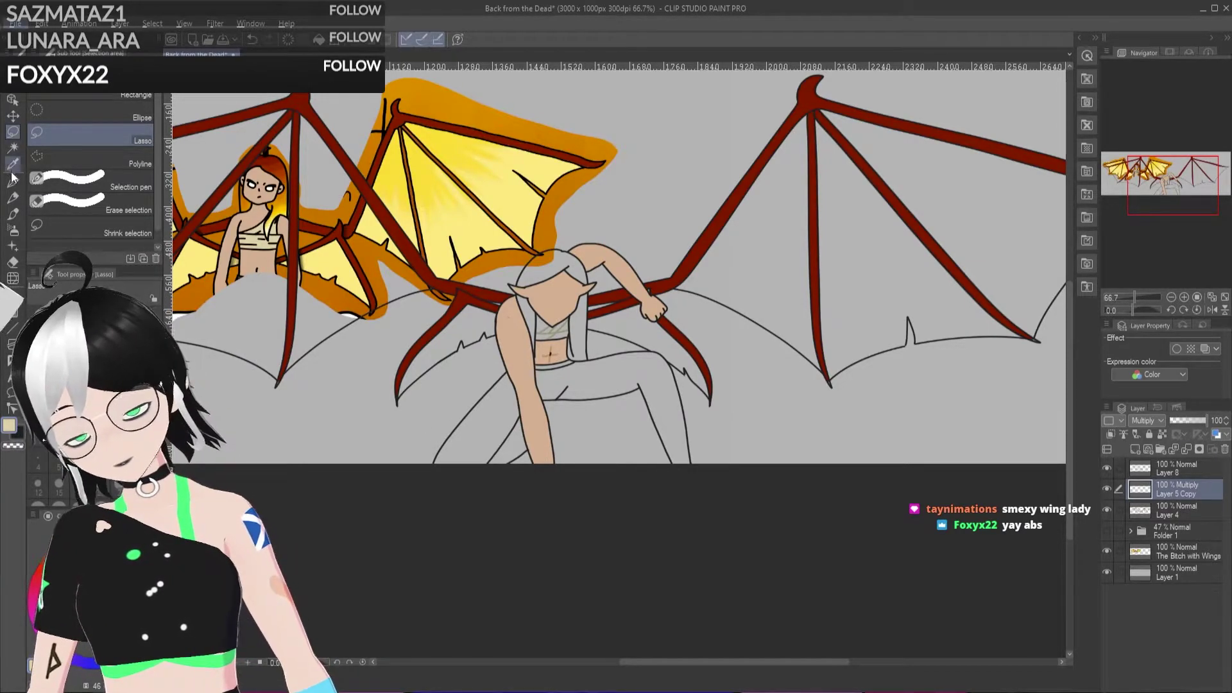
Step: Refill the figure's wrapped top with cream on Layer 4 and hide the winged reference
click(14, 297)
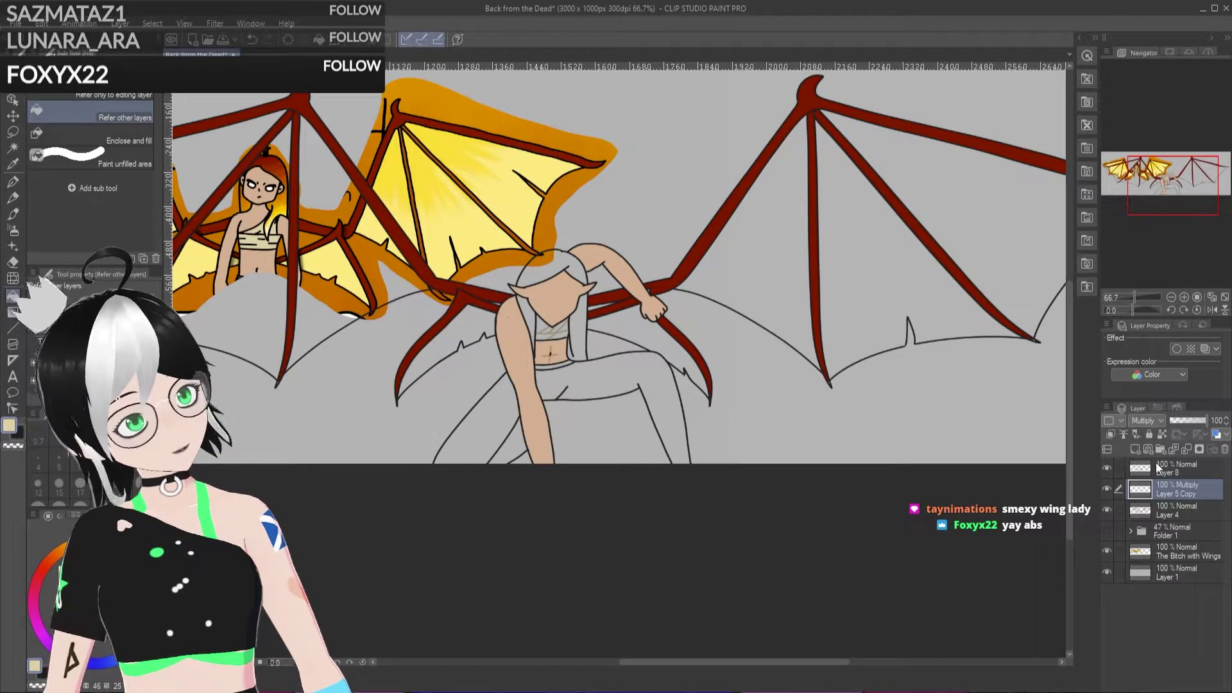
click(1112, 491)
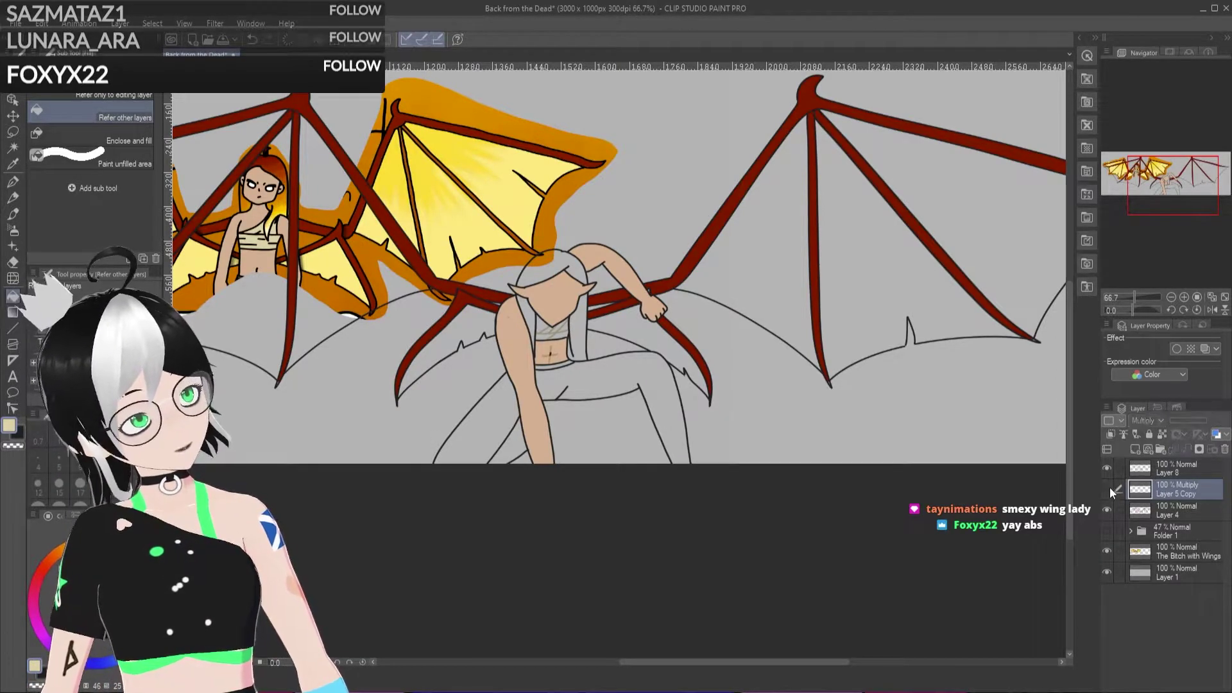
click(1196, 506)
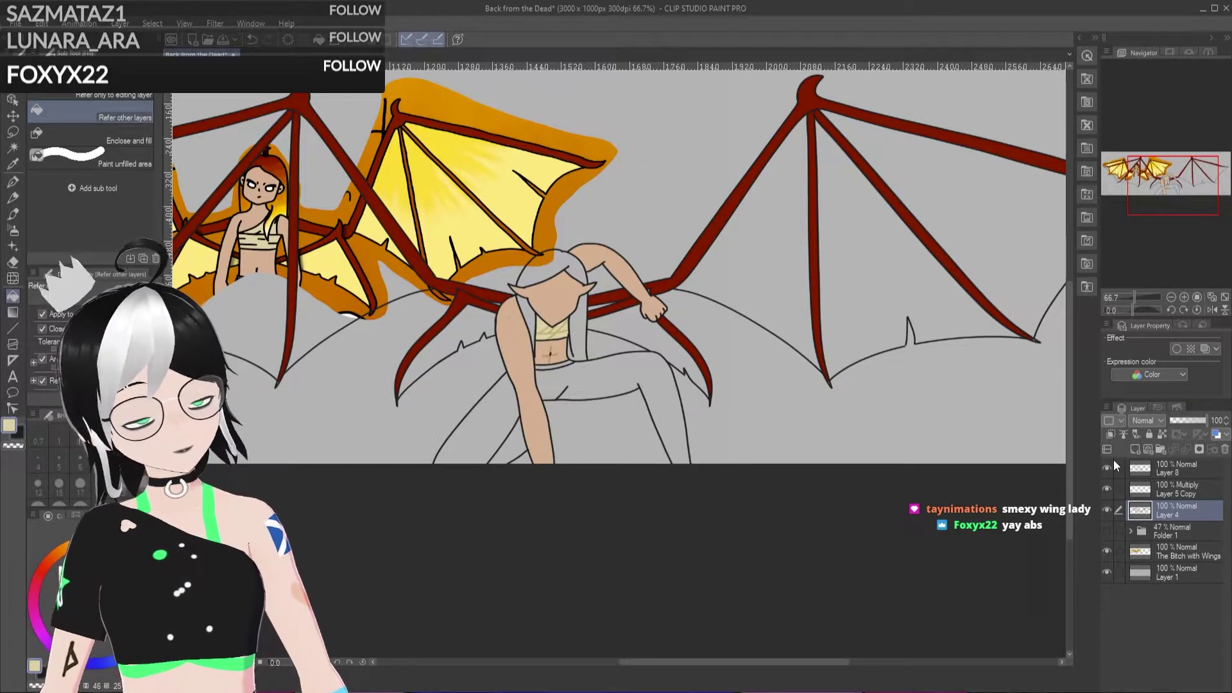
scroll(1009, 404, down, 4)
scroll(873, 312, up, 1)
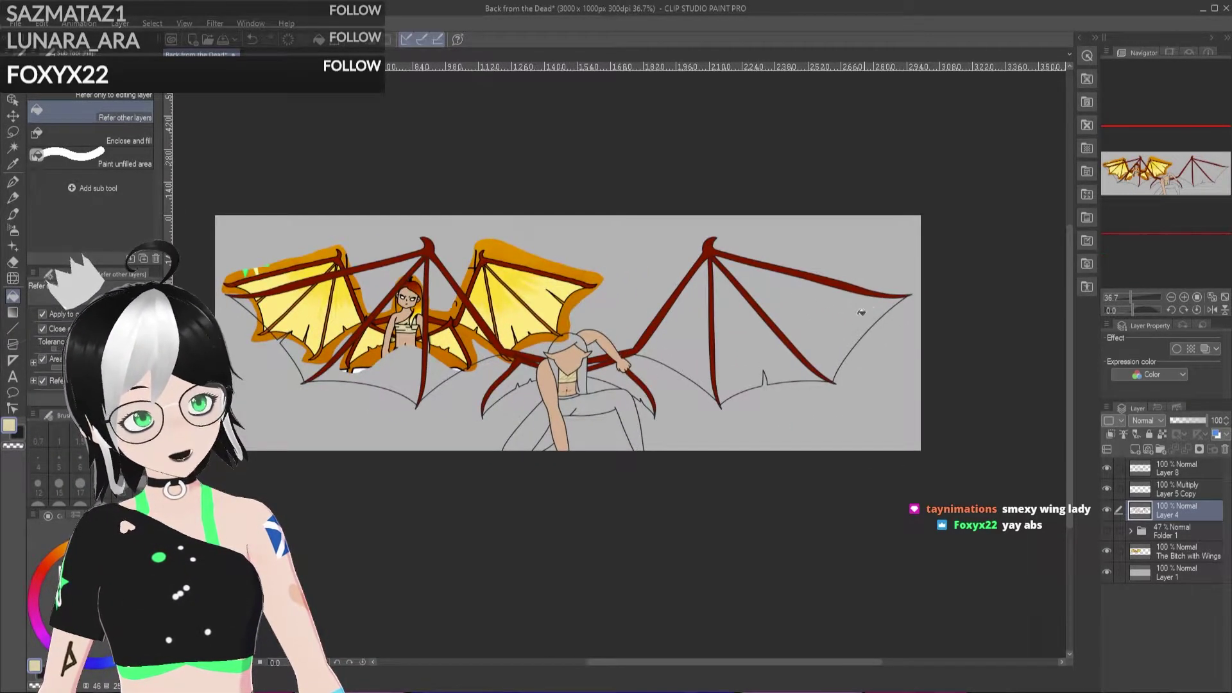
scroll(552, 385, up, 1)
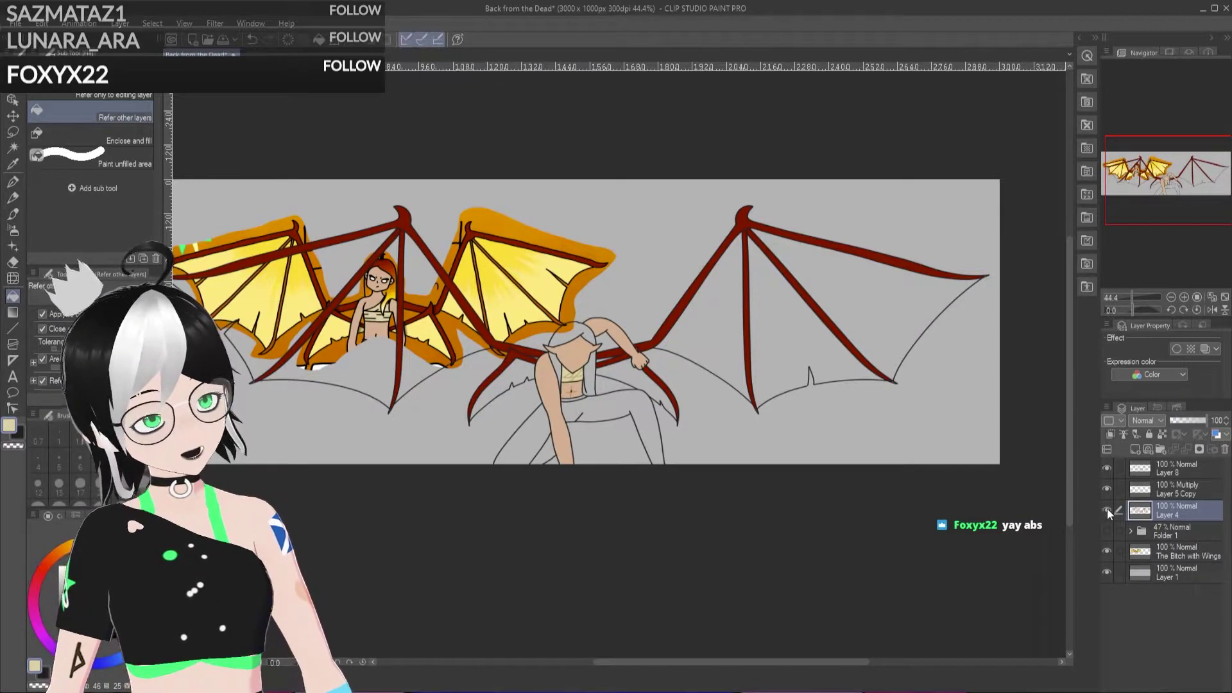
click(1106, 550)
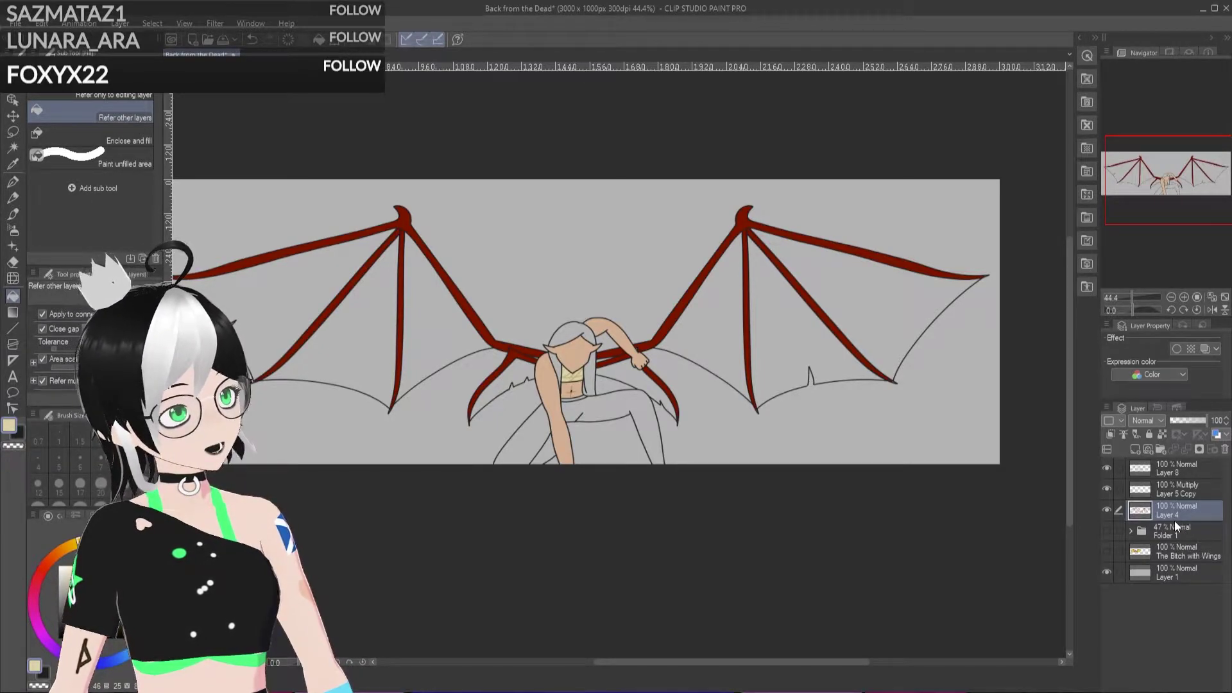
Step: Add two new raster layers directly below Layer 4 in the layer stack
click(1132, 449)
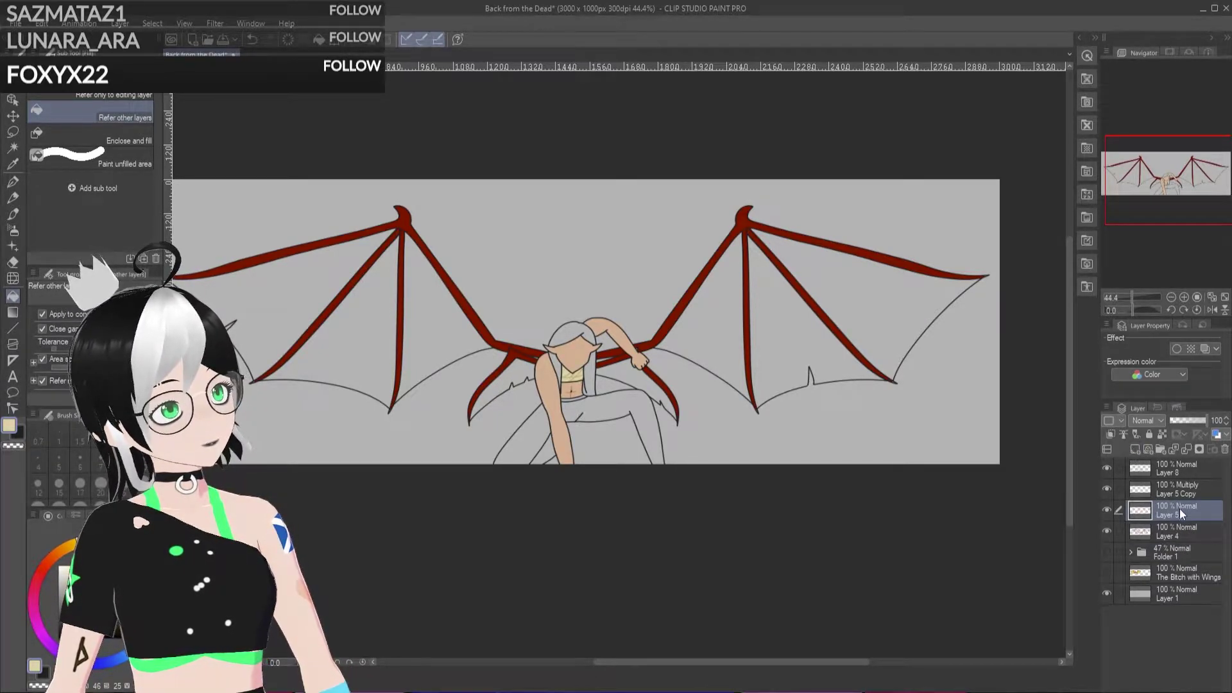
drag(1178, 537, 1160, 526)
click(1131, 449)
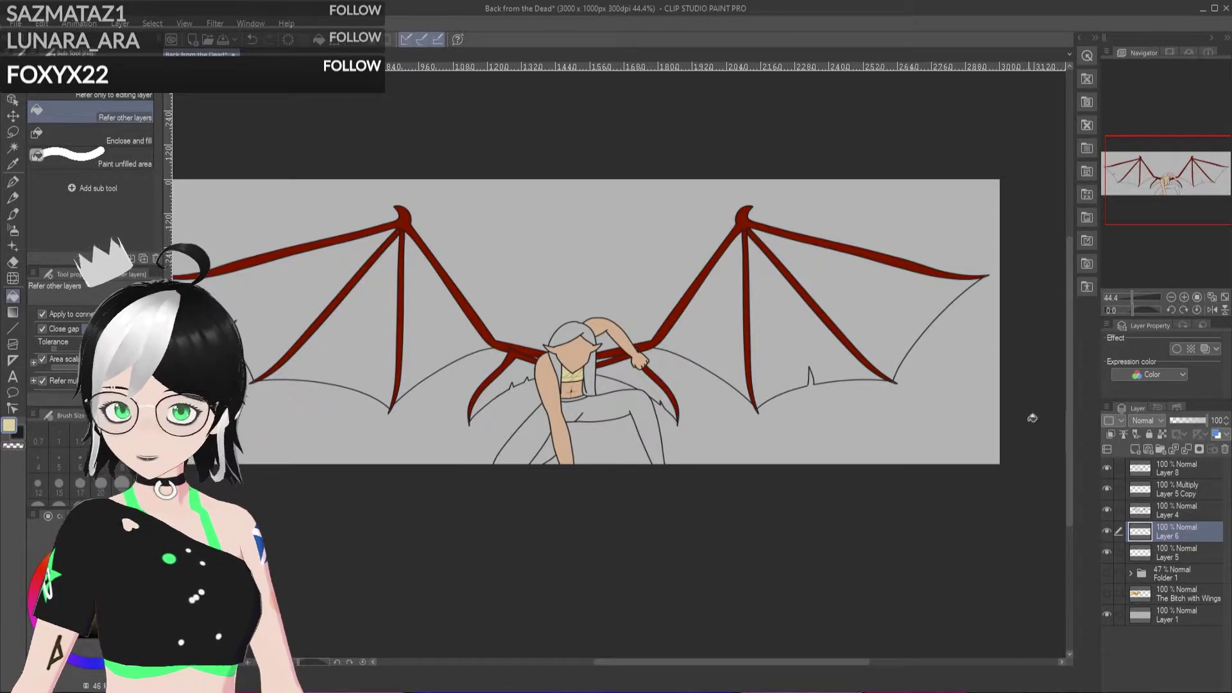
Step: Duplicate the Rainbow gradient and recolour the copy from yellow to cream based on the winged reference's membranes, then hide the reference
key(g)
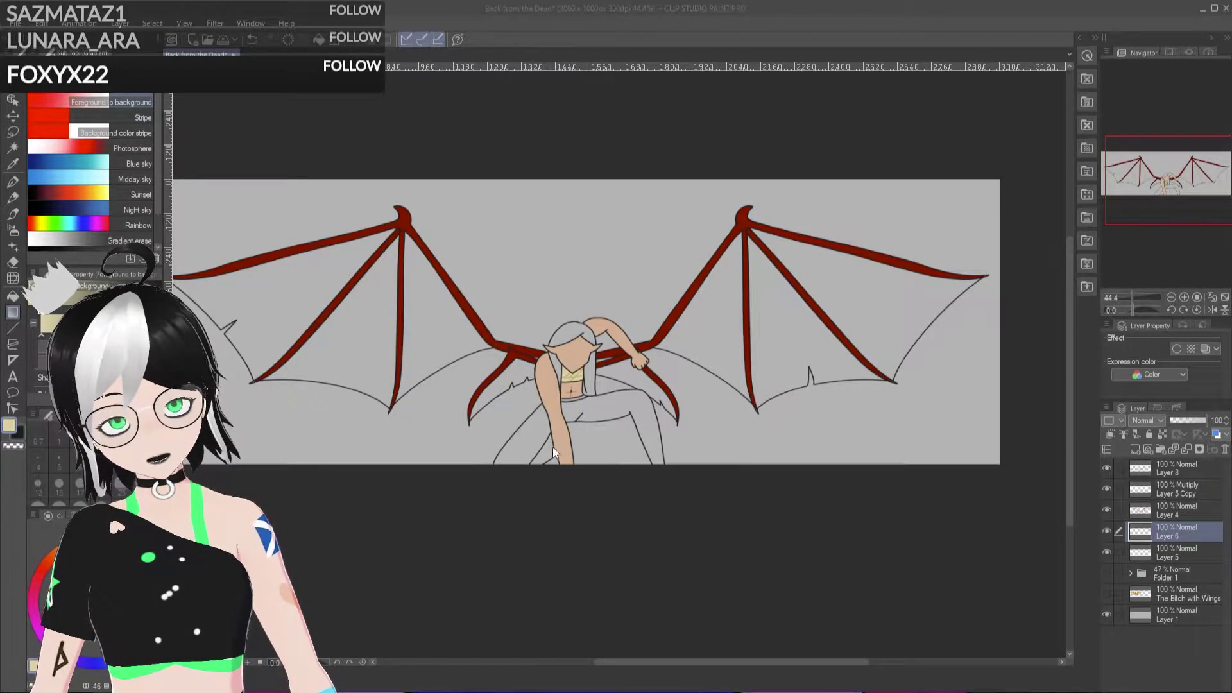
click(752, 240)
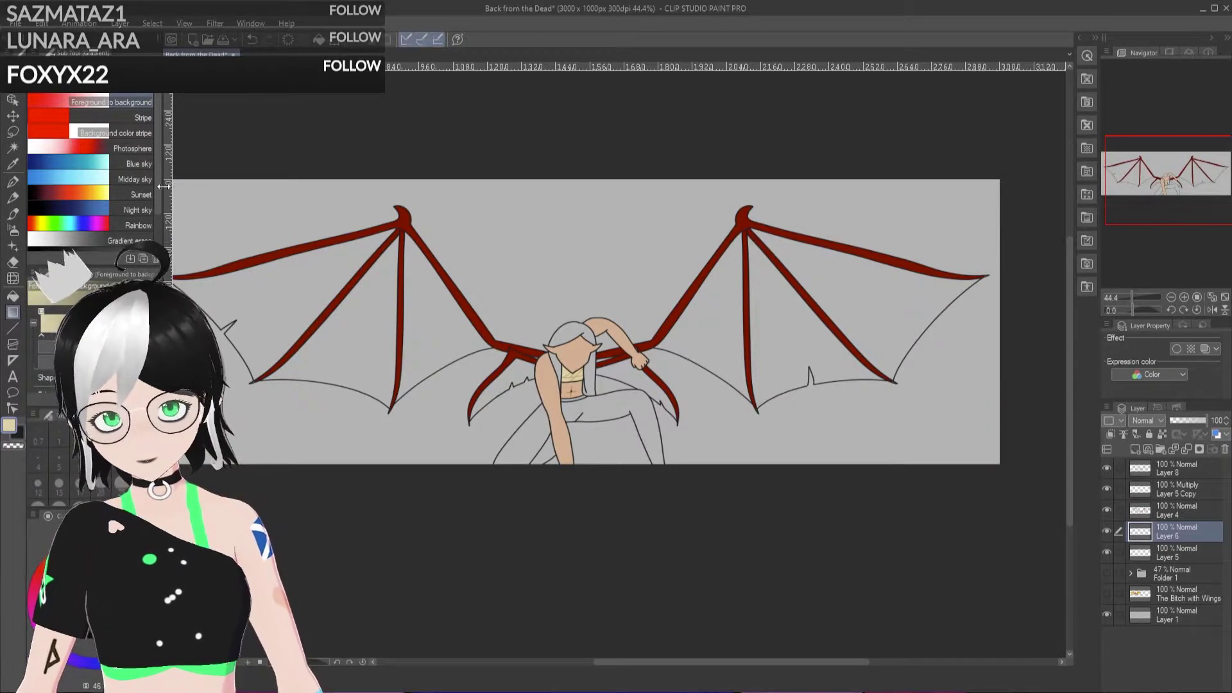
click(95, 227)
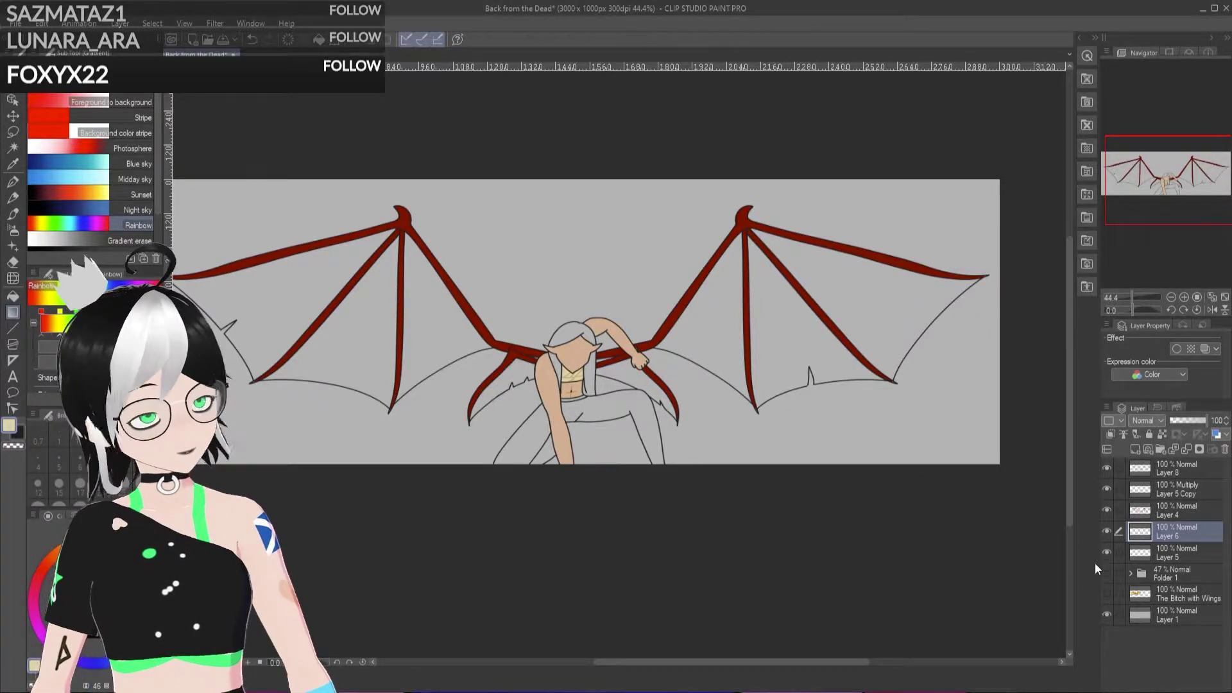
click(1110, 592)
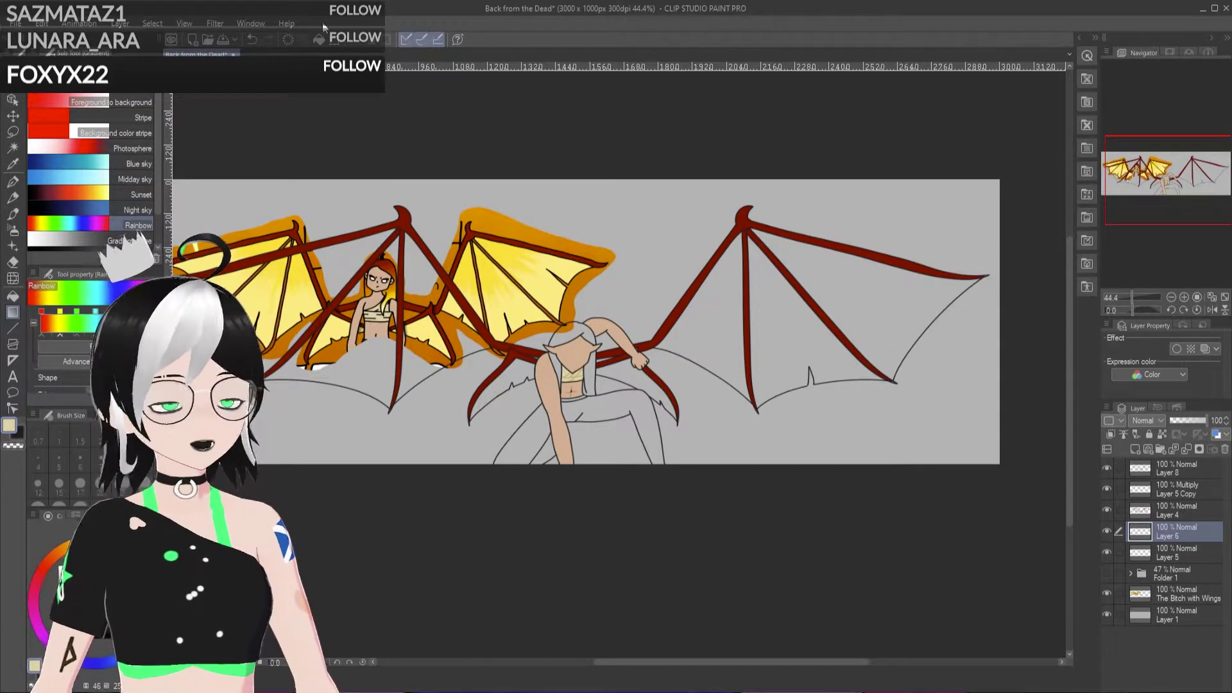
scroll(99, 194, down, 2)
scroll(99, 194, up, 3)
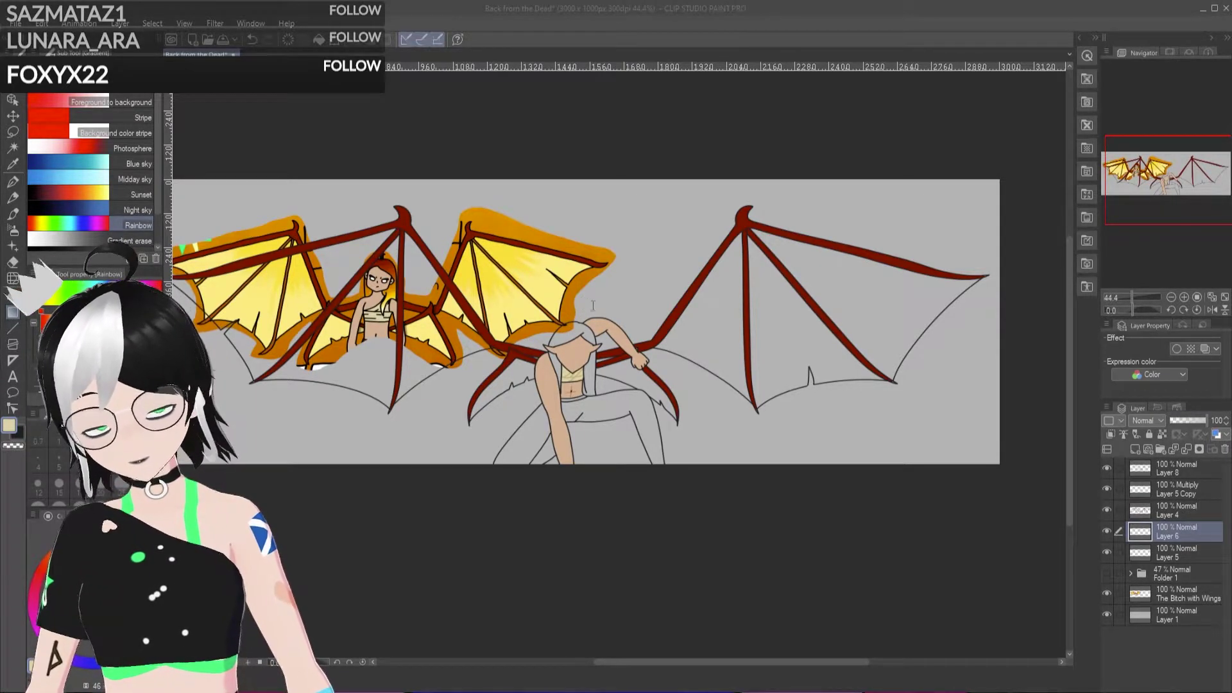
scroll(106, 190, down, 2)
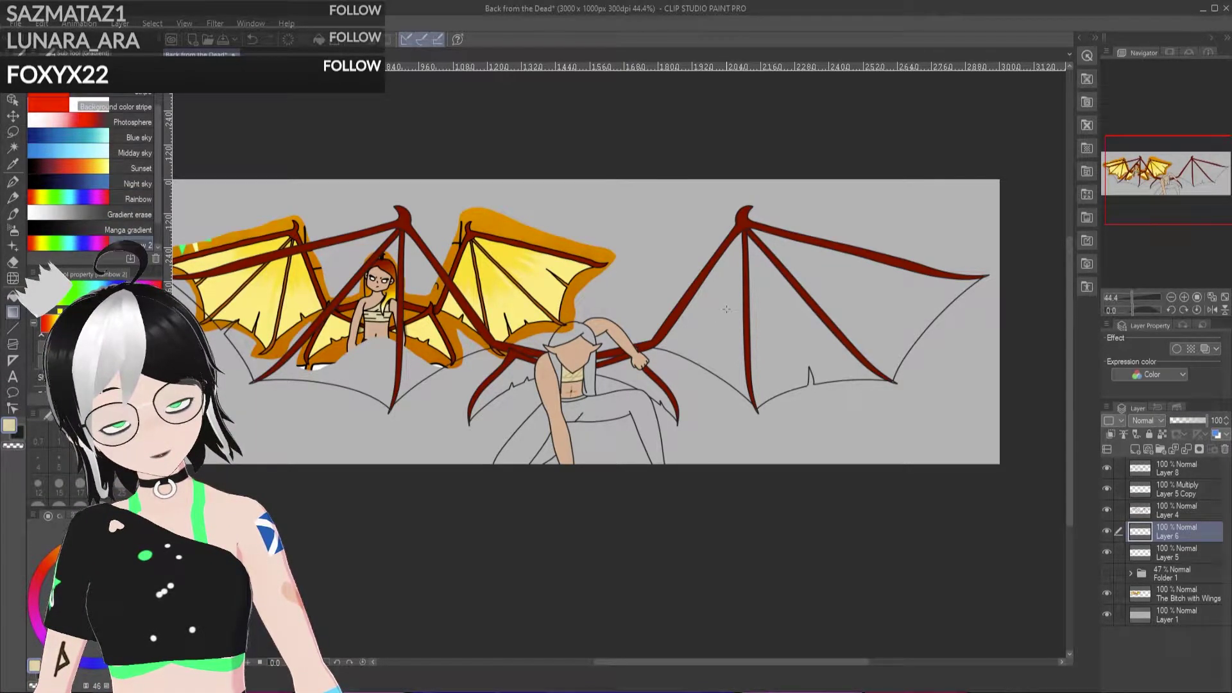
scroll(106, 190, down, 2)
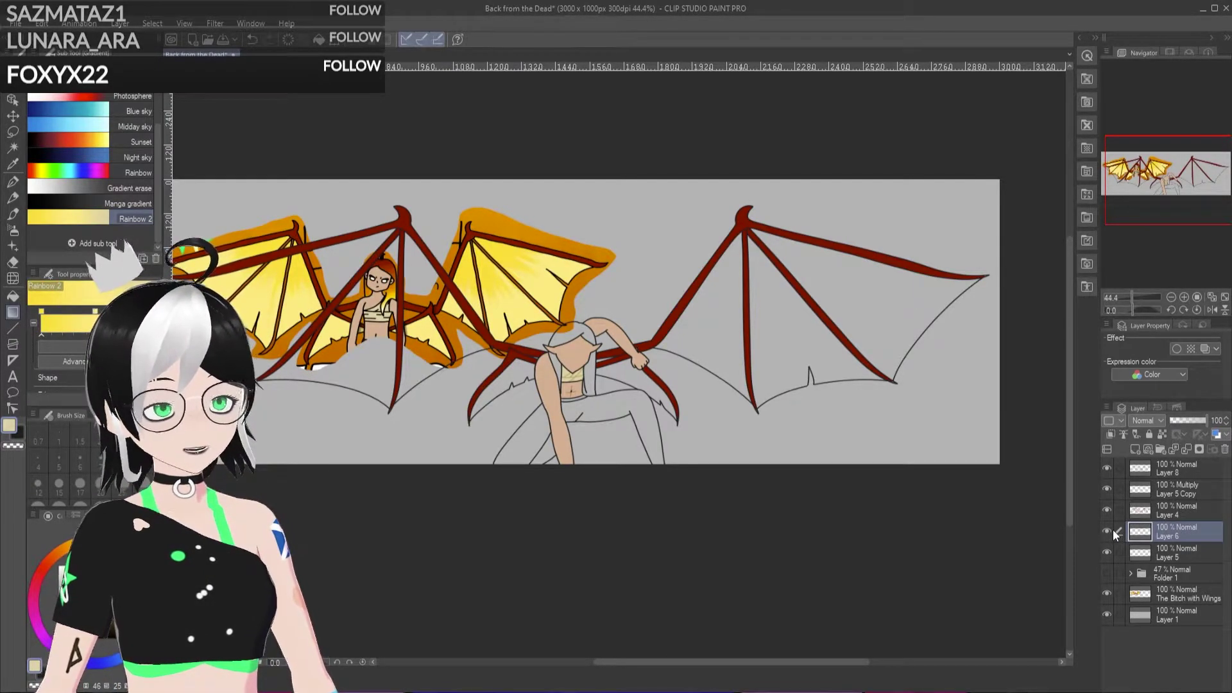
click(1104, 589)
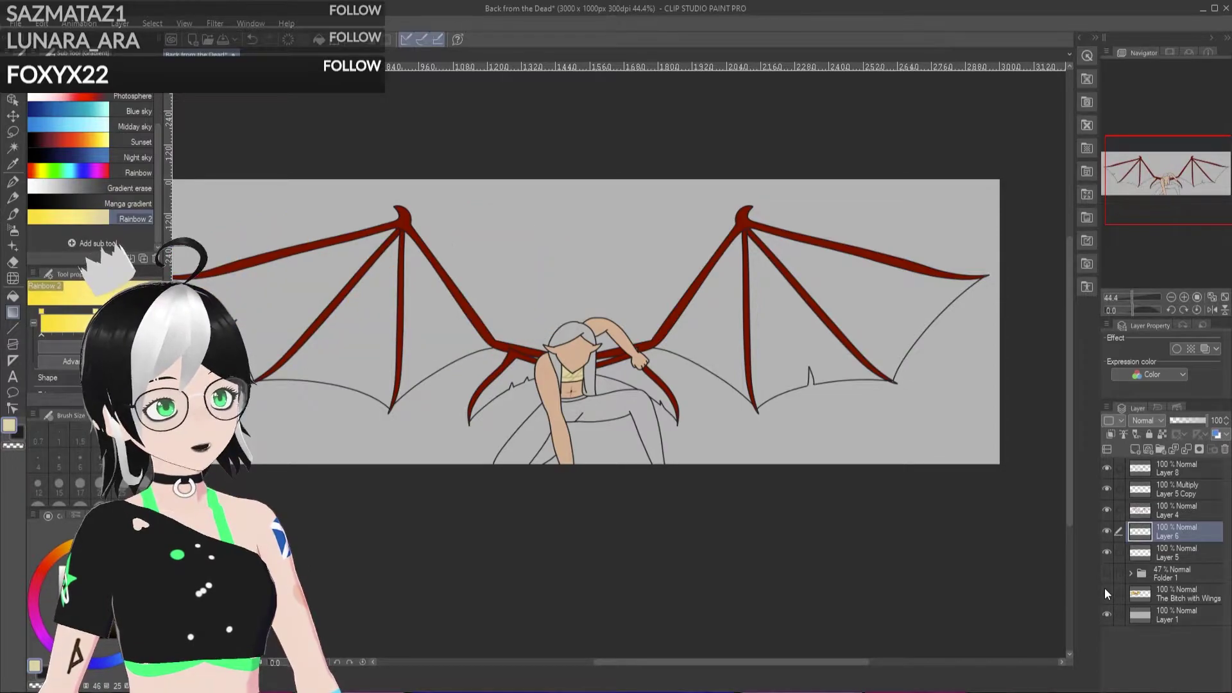
Step: Fill Layer 6 with the yellow-to-cream gradient running diagonally from the right wing's upper joint, retrying until the bands suit the membrane
drag(747, 234, 807, 374)
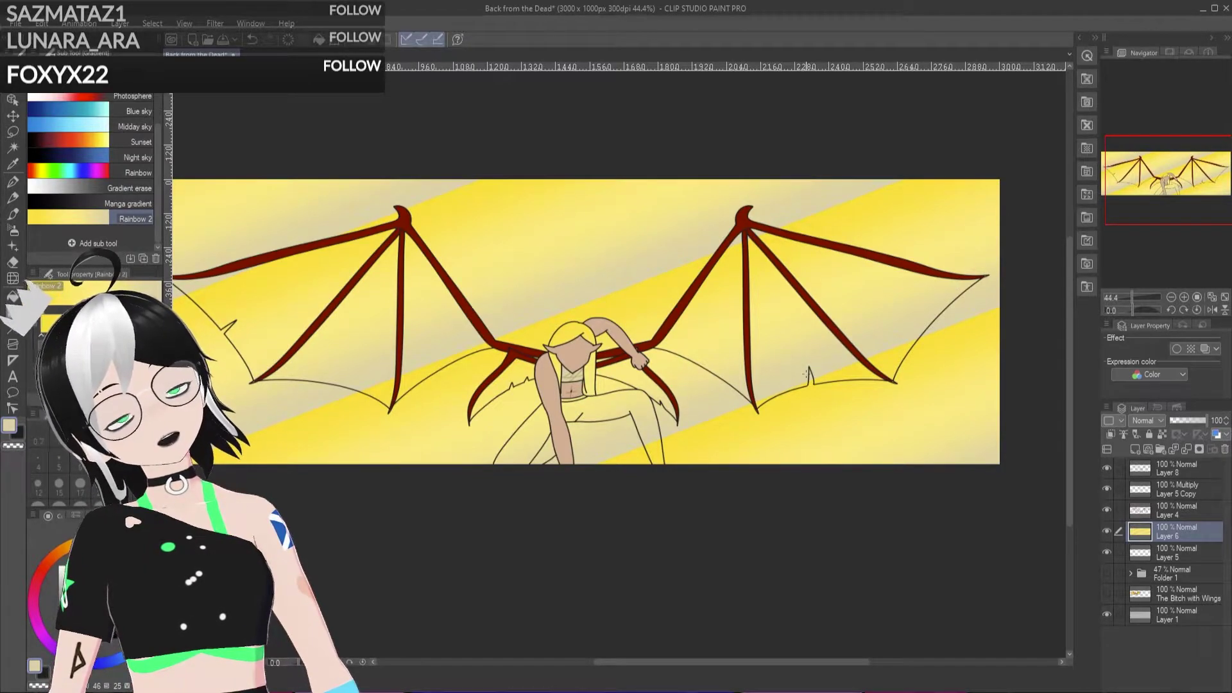
key(ctrl+z)
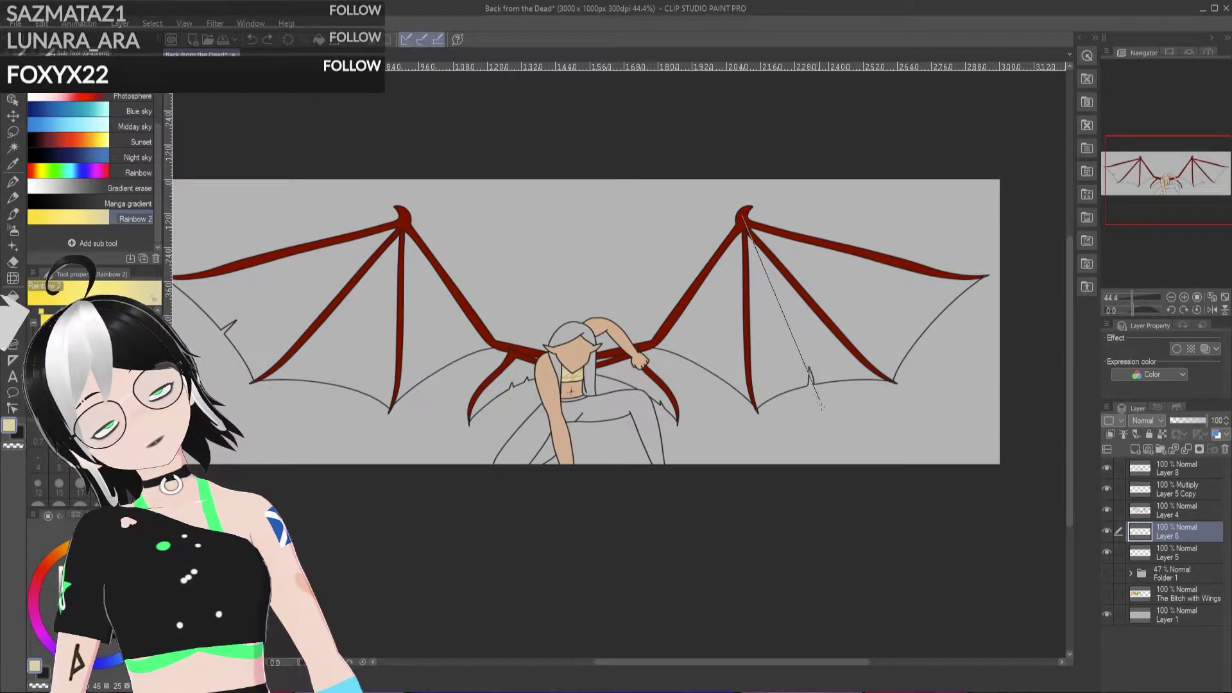
drag(824, 416, 826, 415)
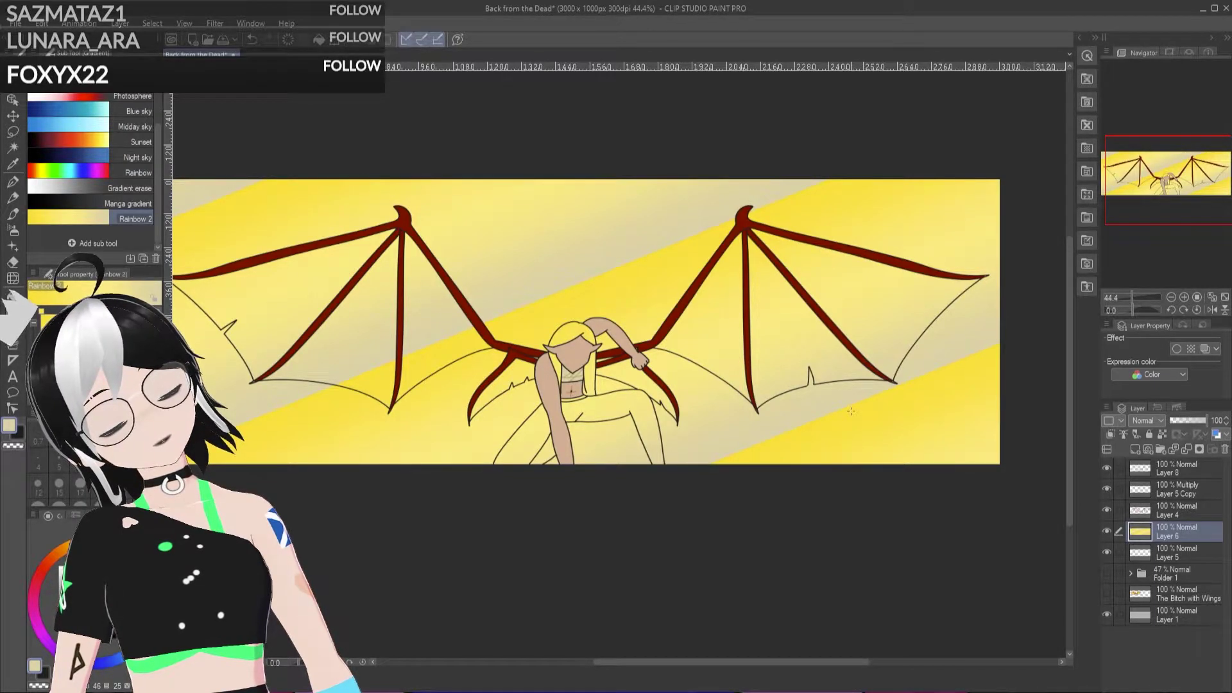
key(ctrl+z)
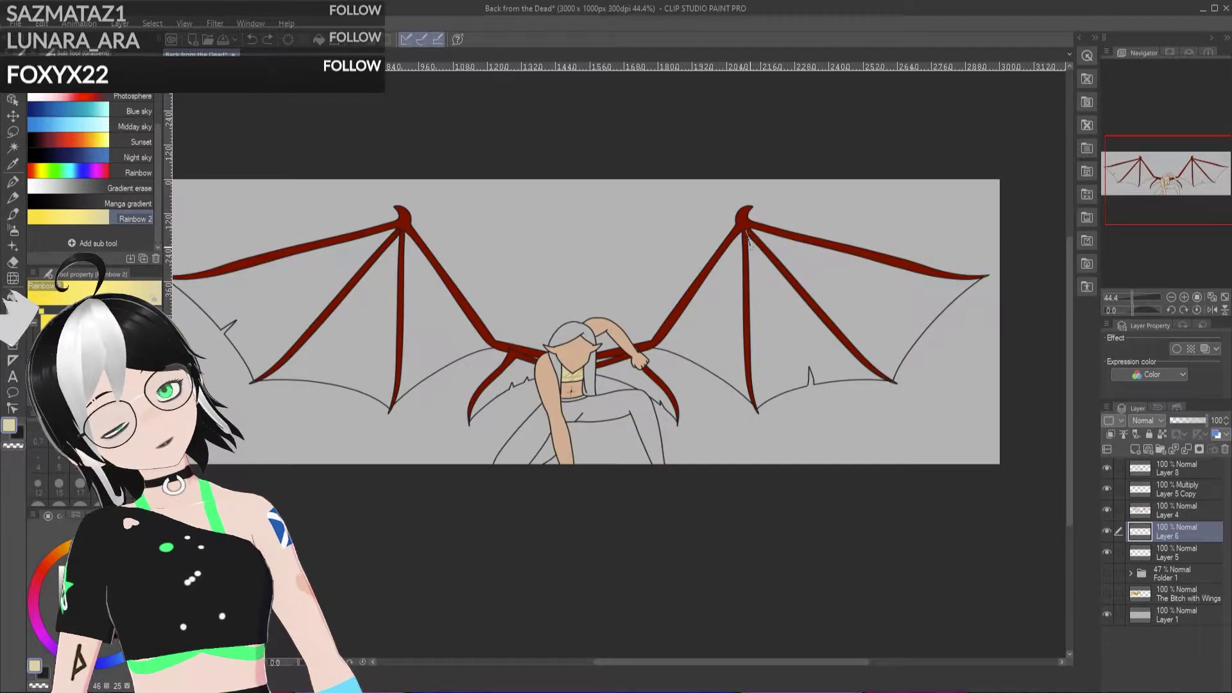
drag(821, 403, 833, 439)
key(ctrl+z)
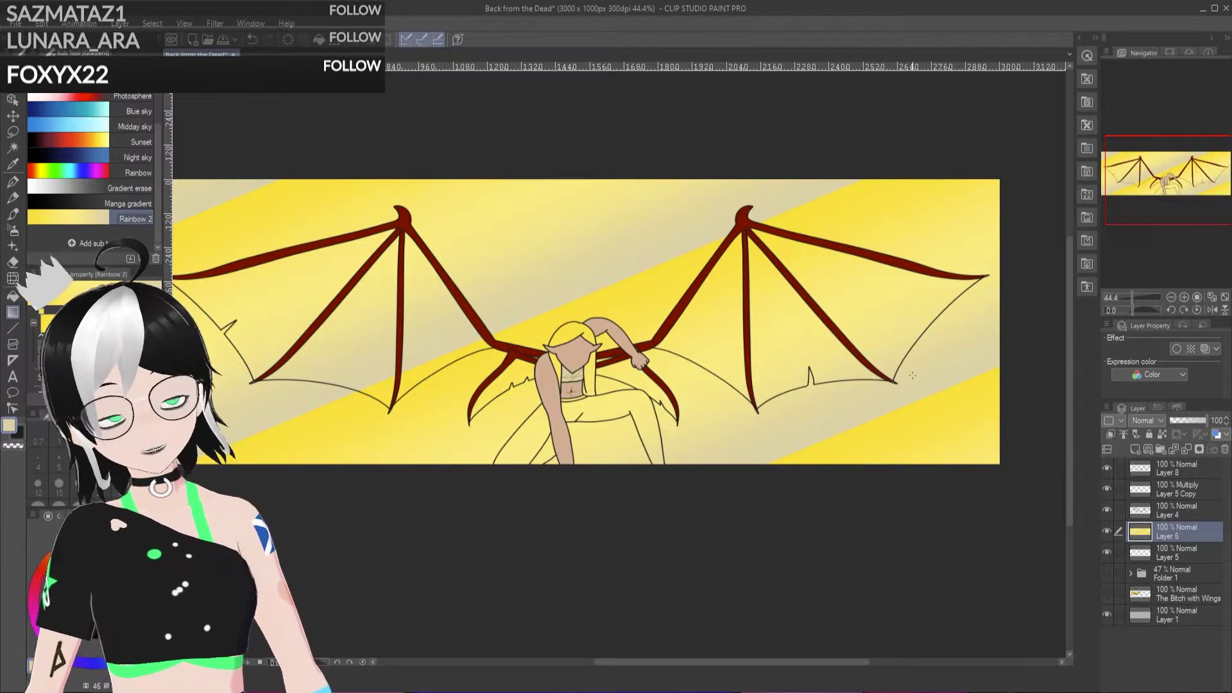
Step: Try to auto-select the right wing's middle membrane panel, first from the gradient layer and then referring to all layers
click(13, 147)
click(816, 332)
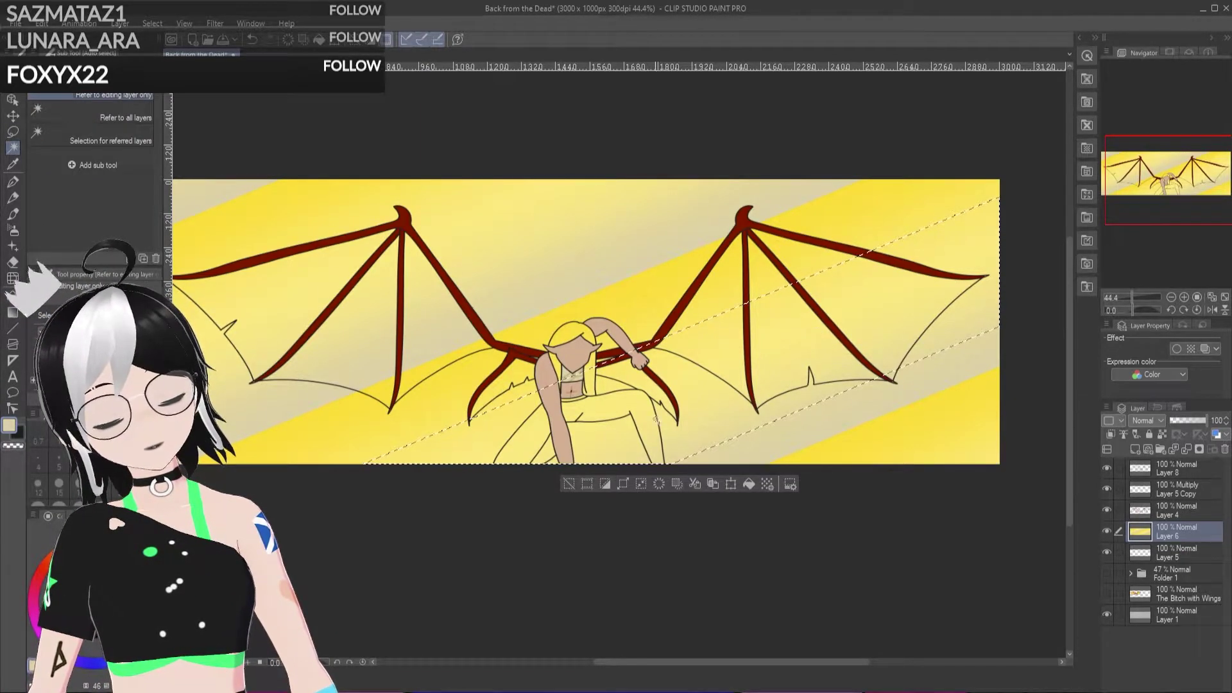
click(568, 484)
click(146, 118)
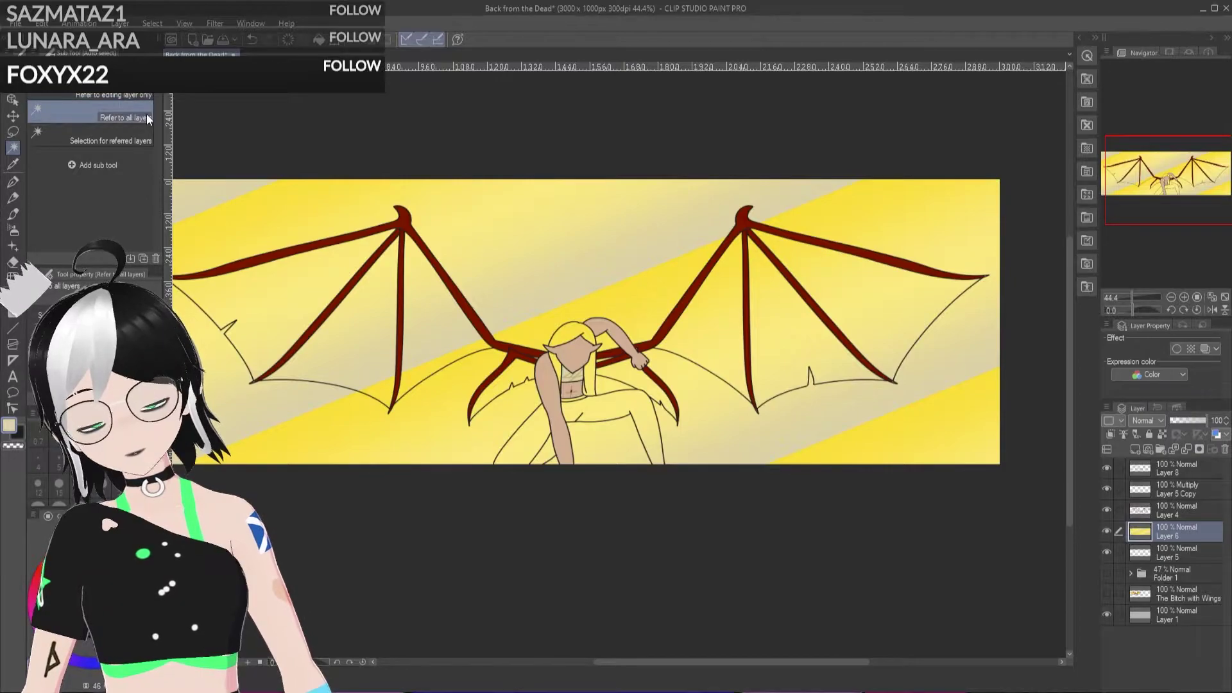
click(789, 308)
key(ctrl+z)
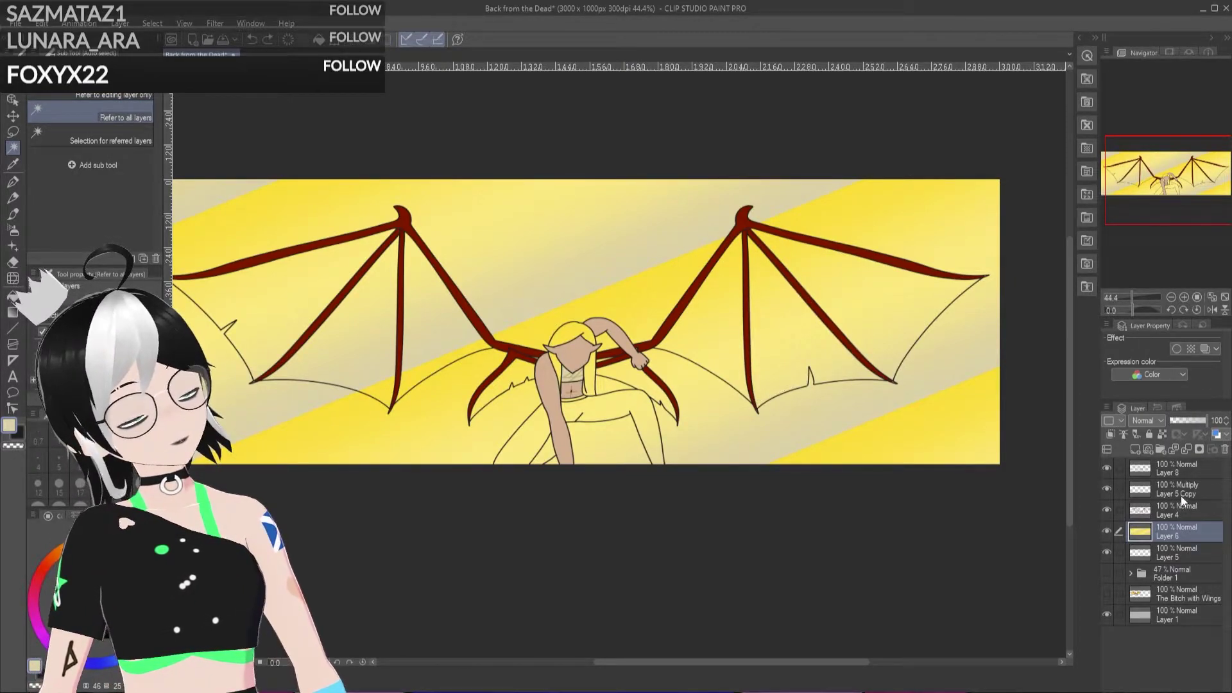
click(1110, 488)
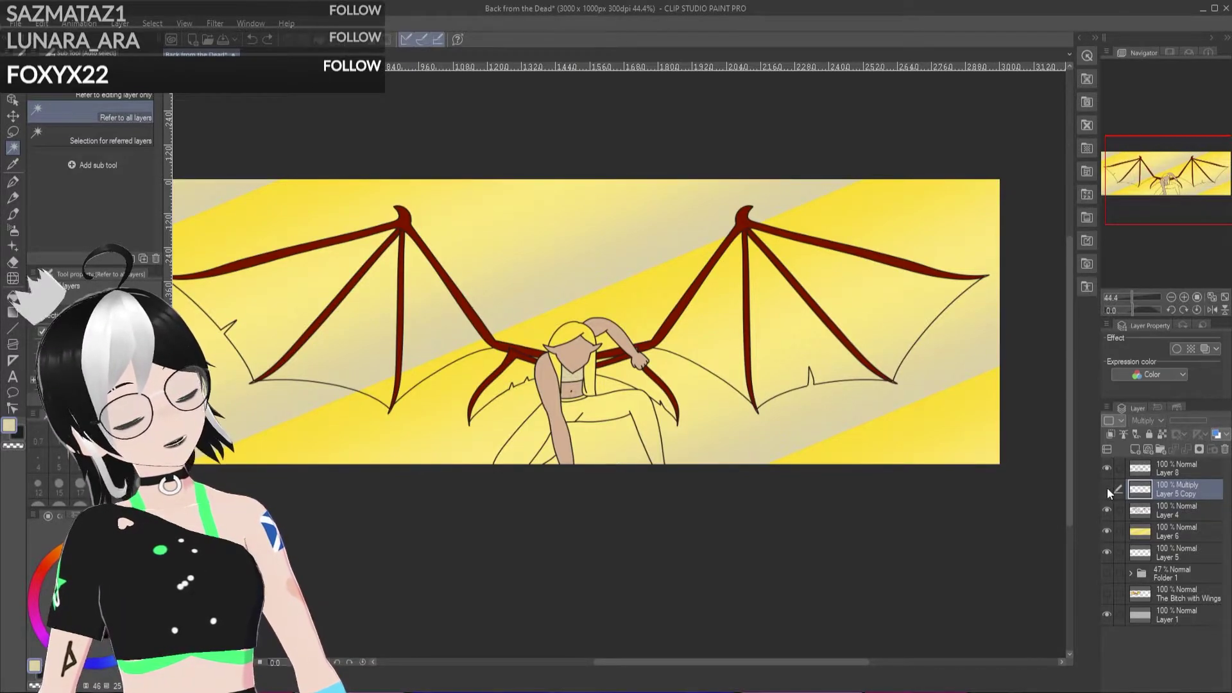
click(1178, 467)
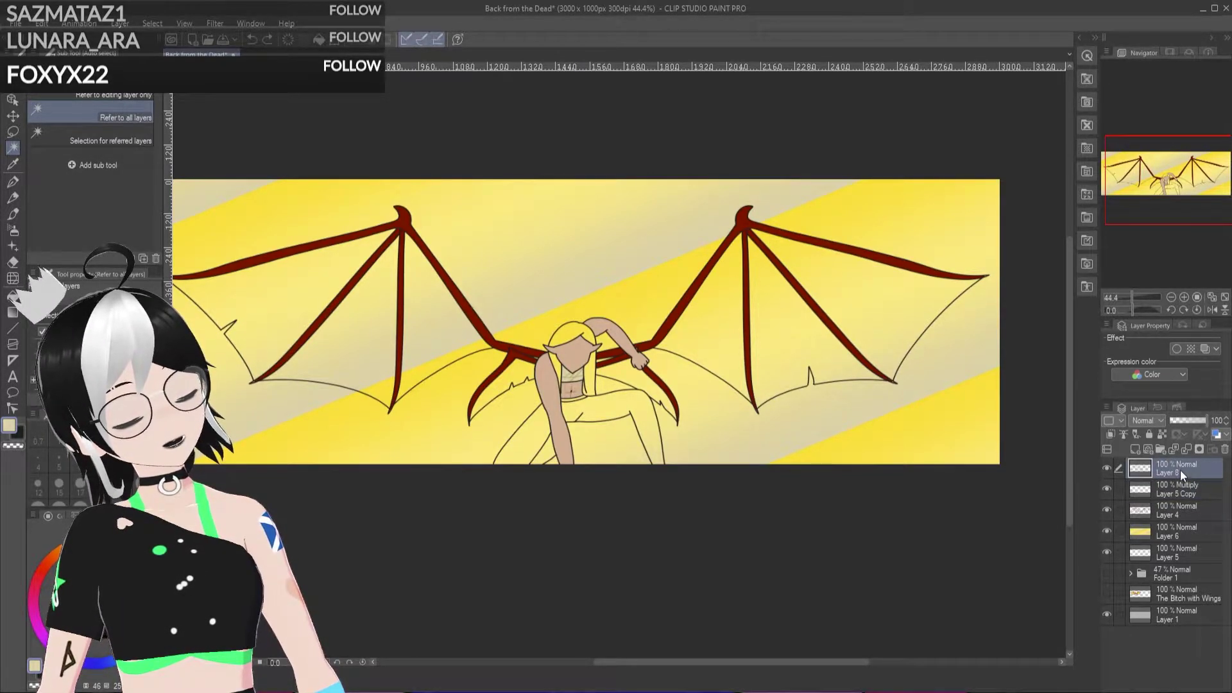
click(807, 334)
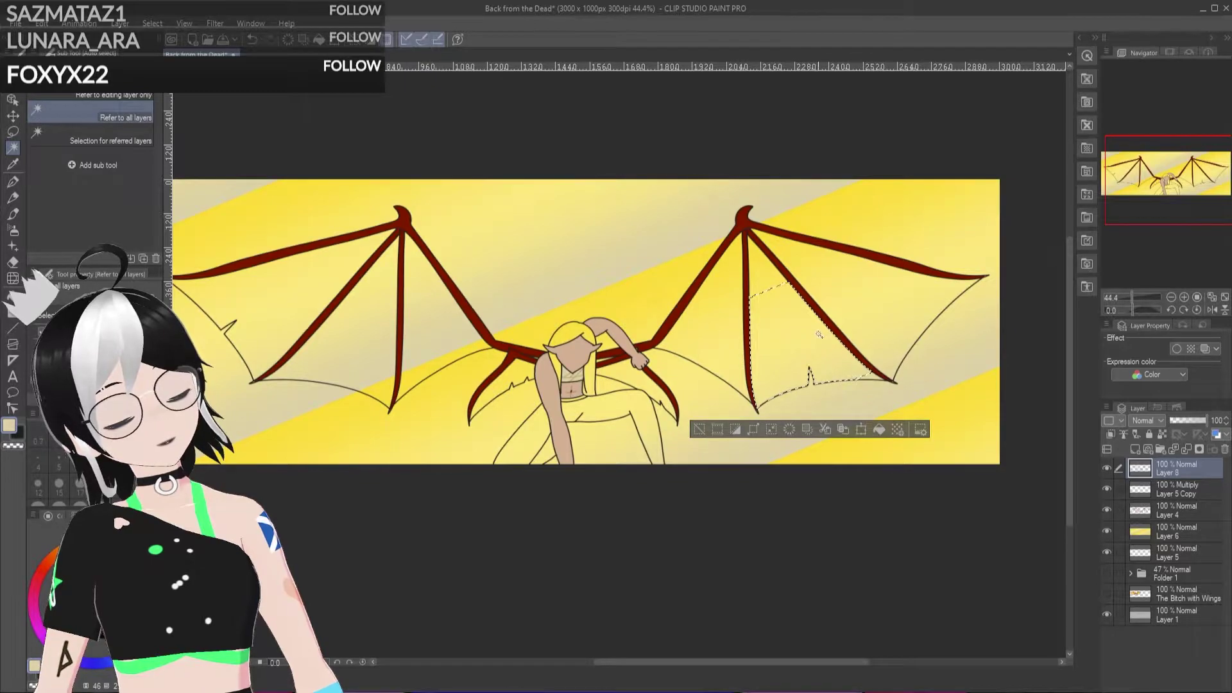
Step: Select the right wing's middle membrane panel from Layer 8 alone and clear the Layer 6 gradient outside it
click(114, 95)
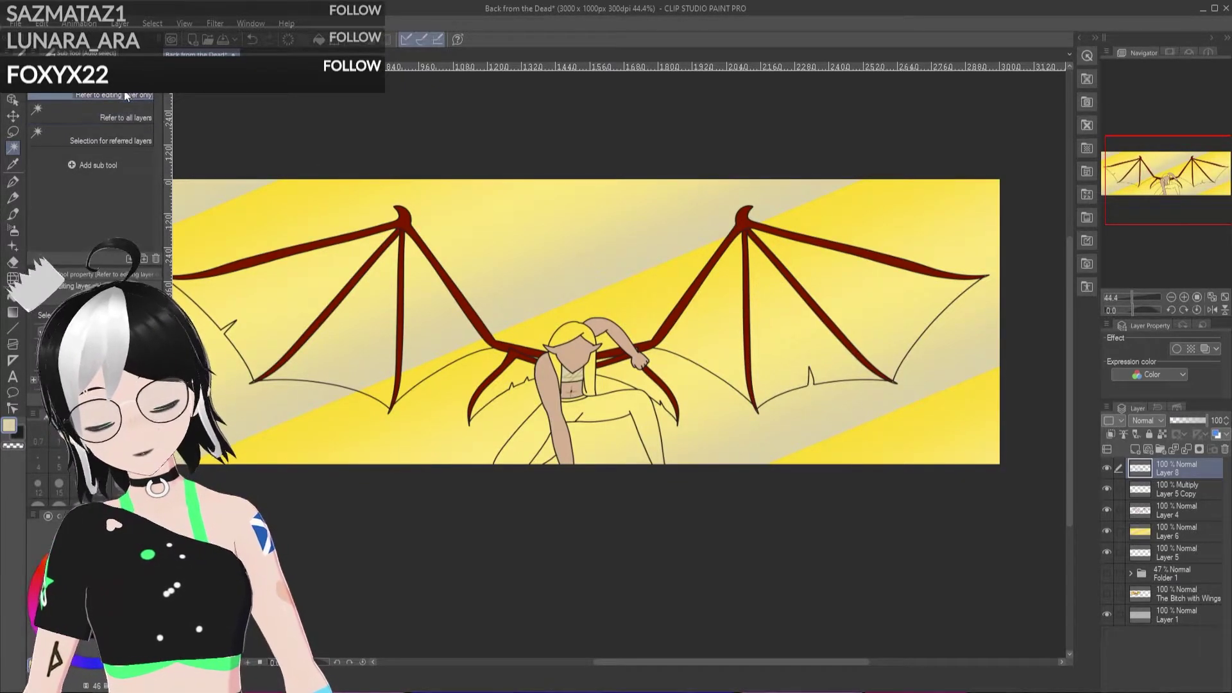
click(812, 322)
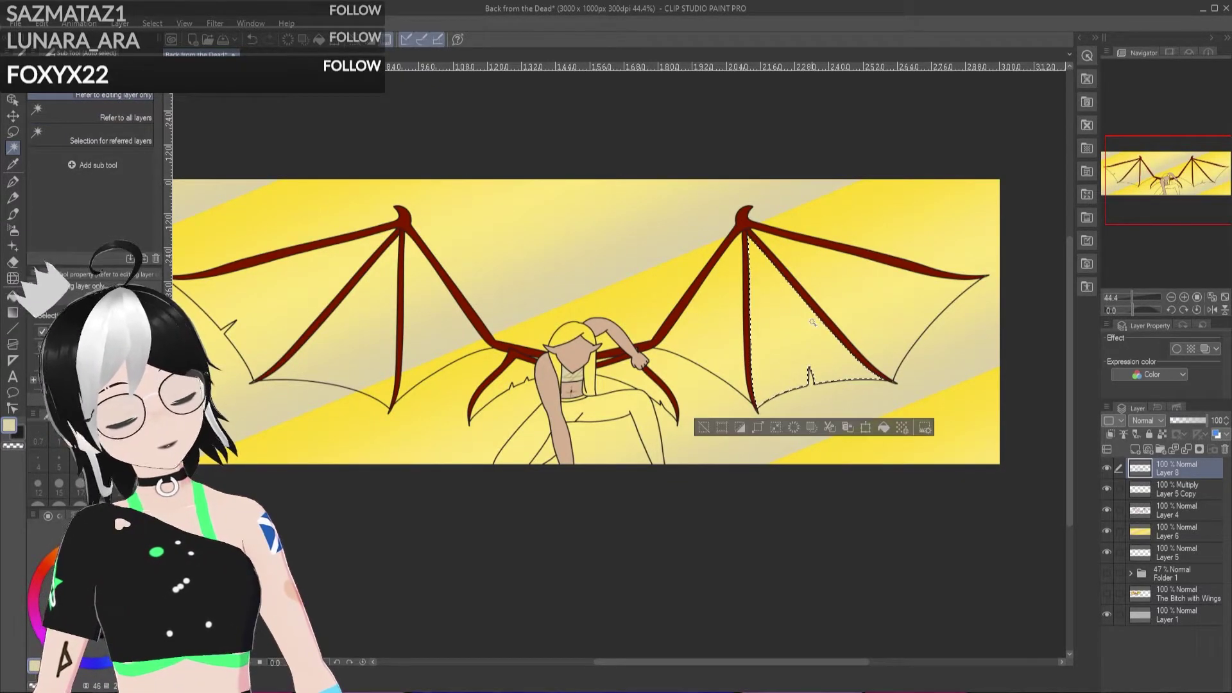
click(1180, 529)
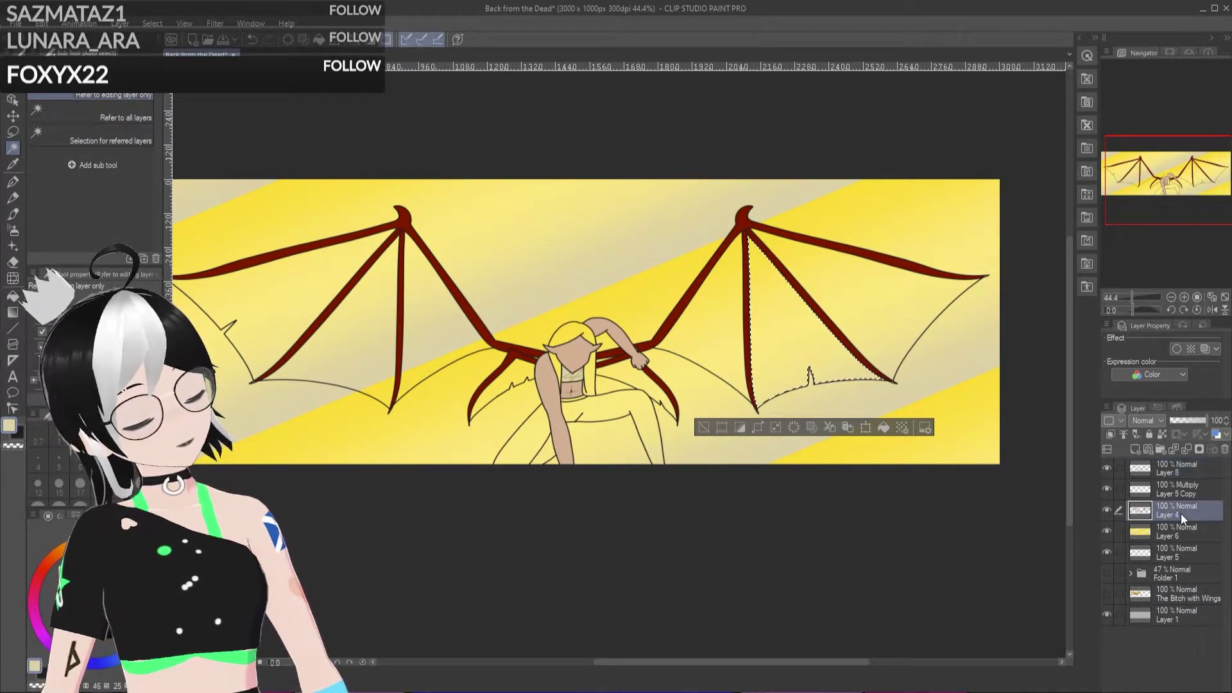
click(704, 426)
key(ctrl+z)
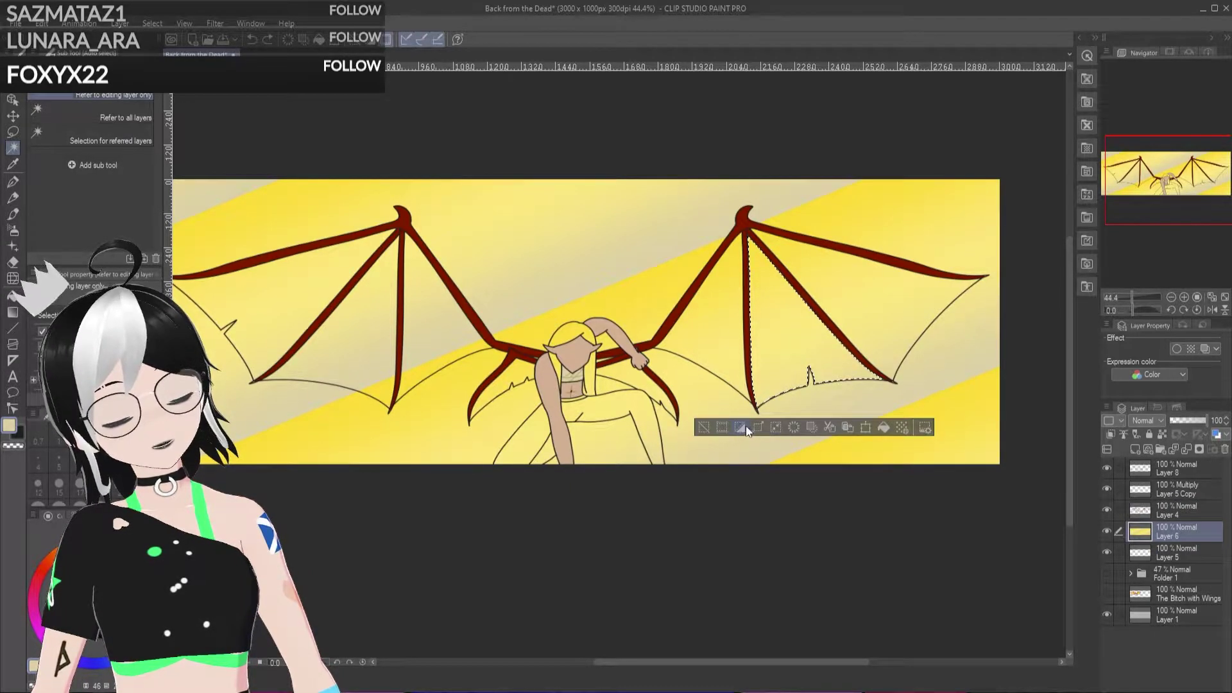
click(741, 428)
key(Delete)
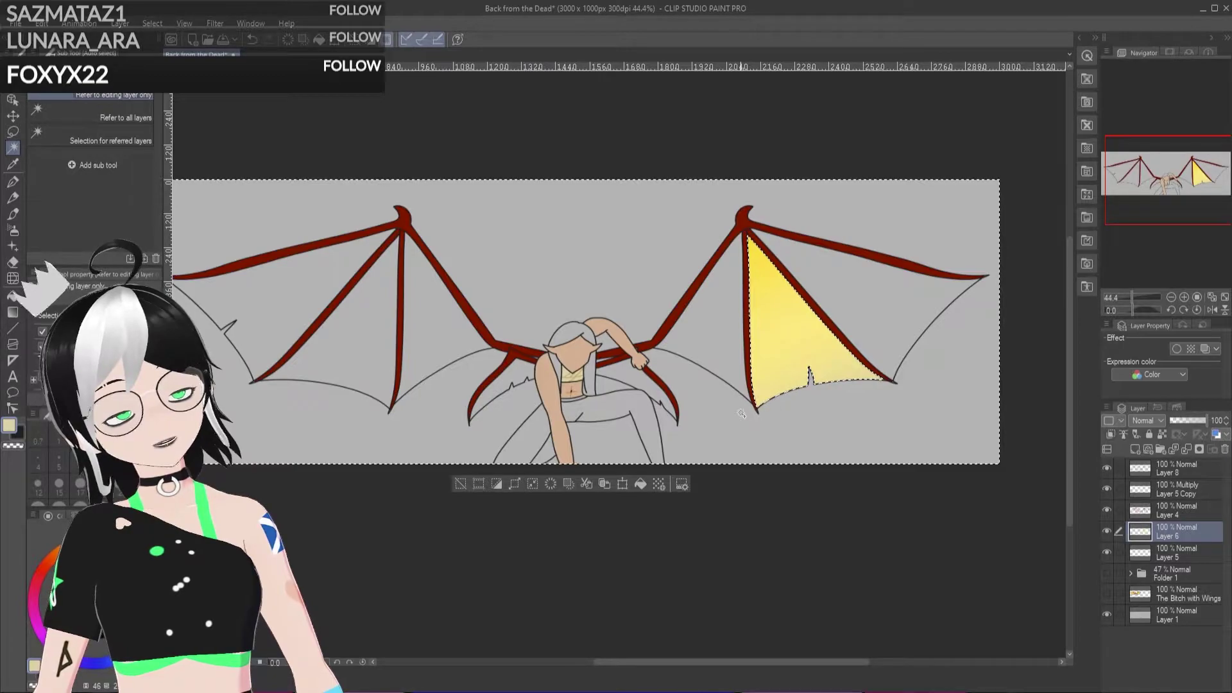
click(464, 483)
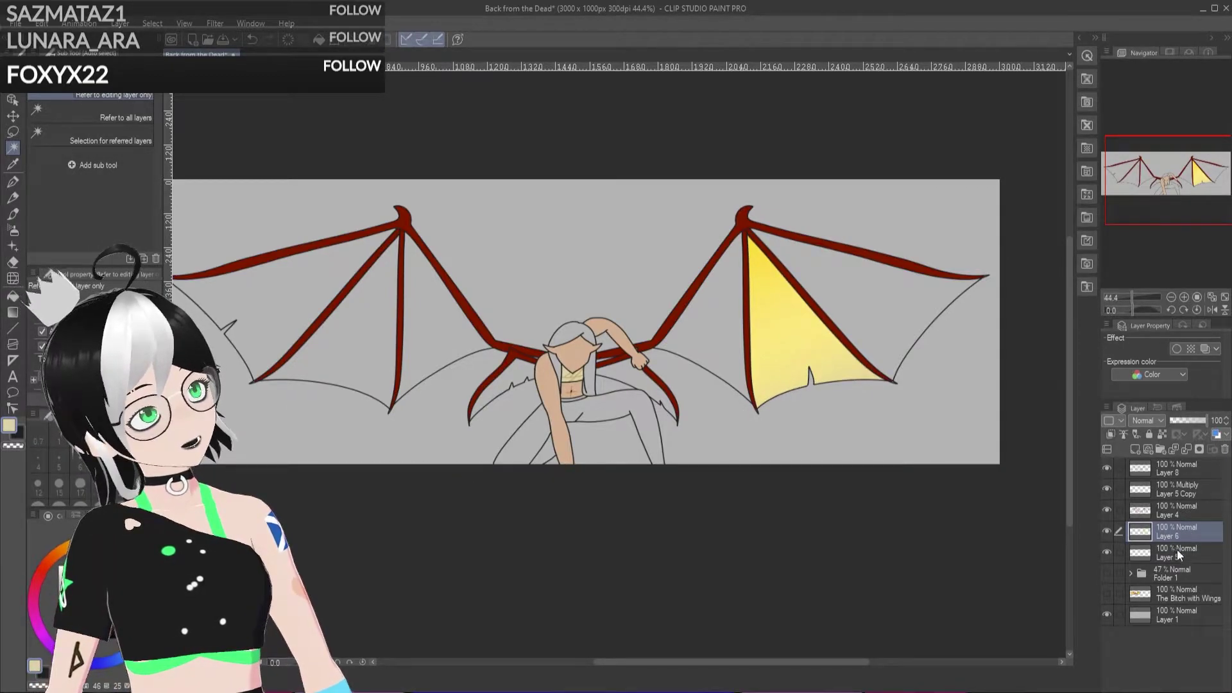
Step: Try a diagonal yellow gradient for the right wing's inner panel on a new layer, and undo both the gradient and the layer
click(1135, 449)
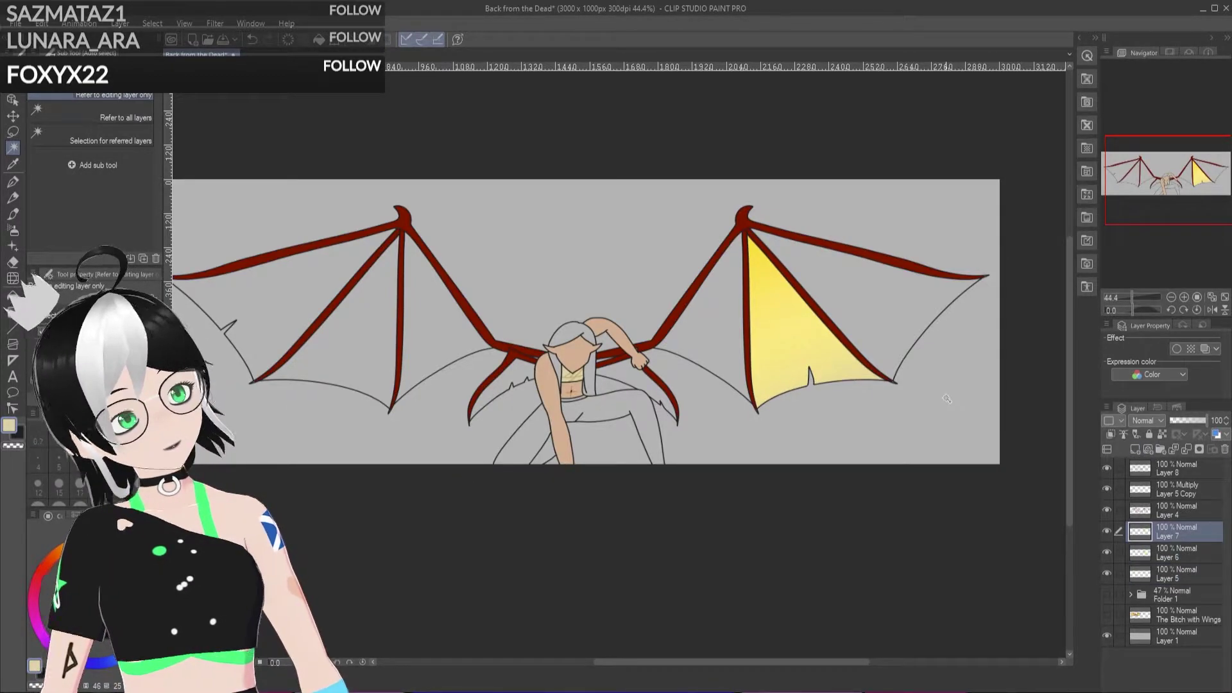
click(13, 313)
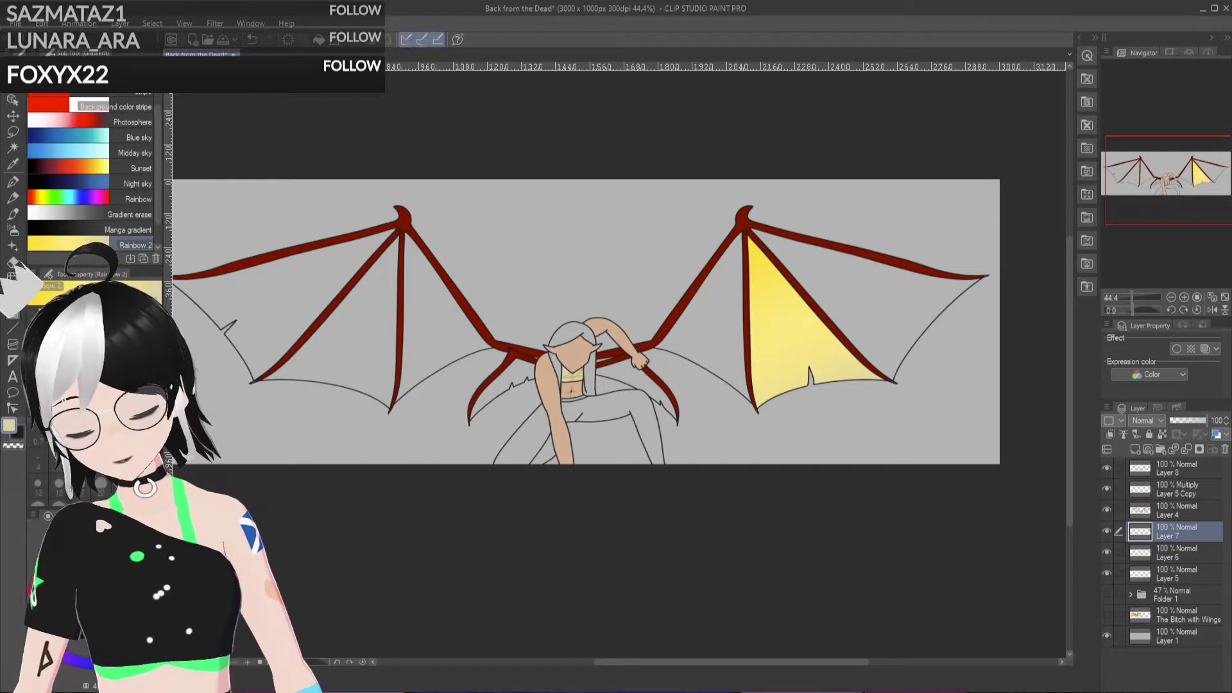
drag(731, 257, 685, 393)
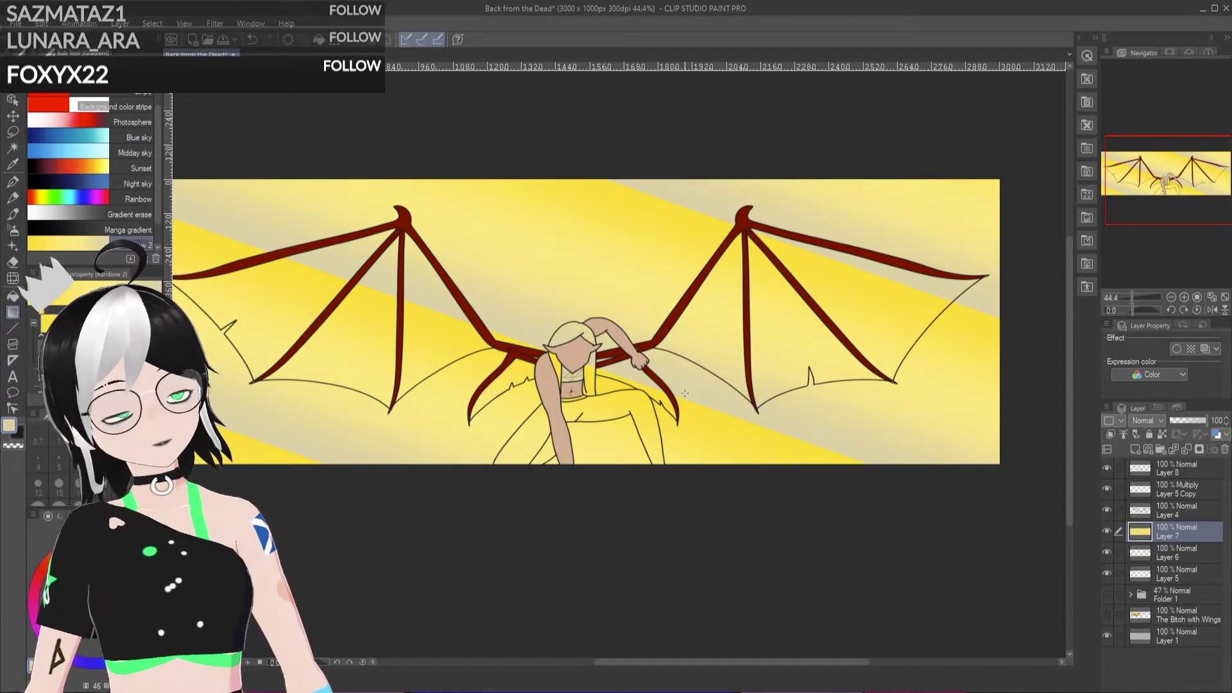
key(ctrl+z)
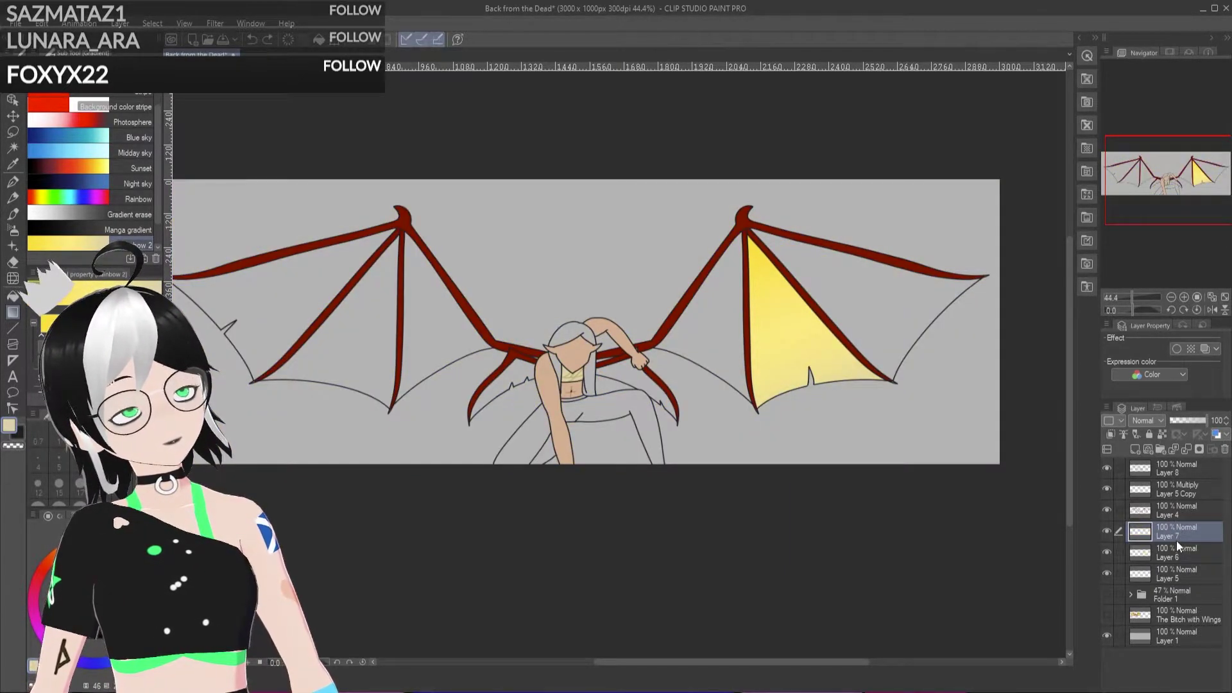
key(ctrl+z)
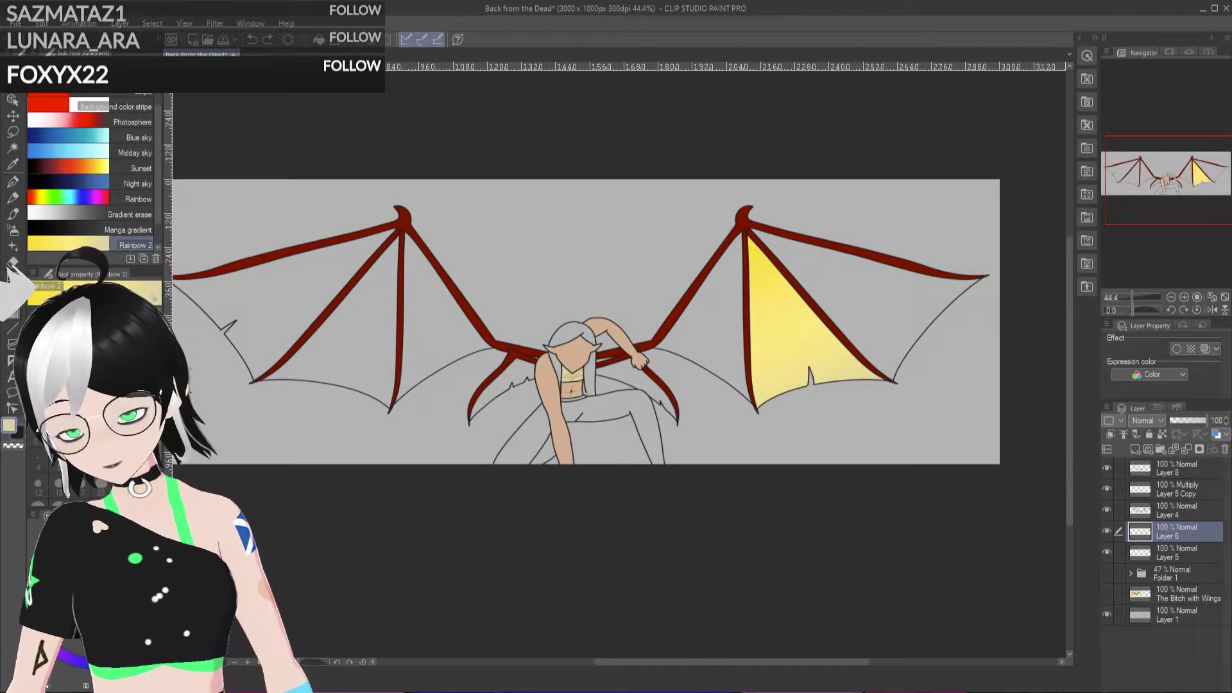
Step: Fill Layer 6 with a circular yellow gradient centred on the right wing's upper joint, and clear everything outside that wing's main membrane panels
drag(742, 222, 1006, 483)
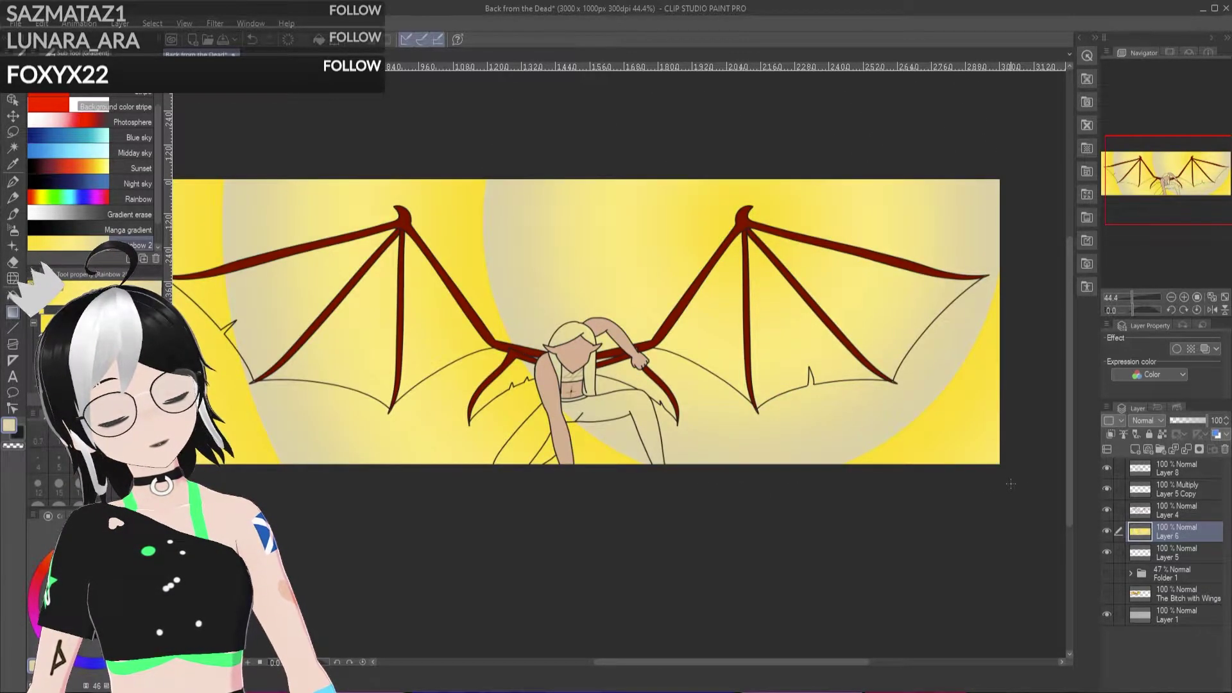
click(1176, 466)
click(16, 152)
click(729, 322)
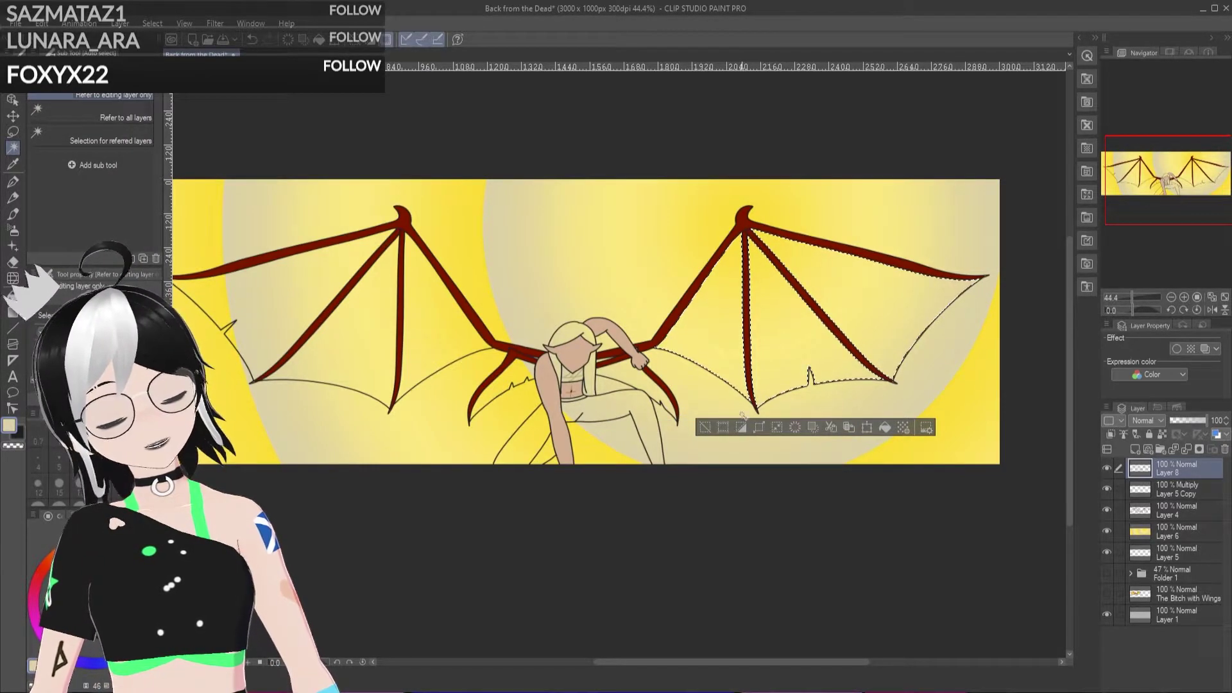
click(741, 426)
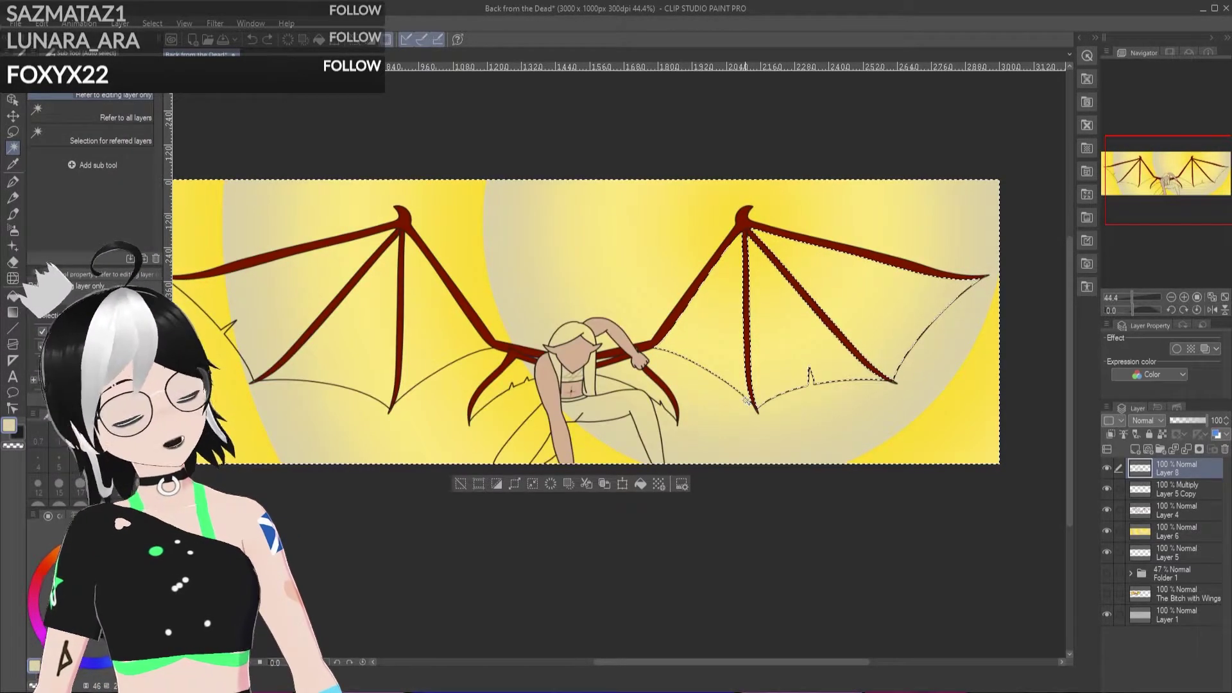
click(1183, 531)
key(Delete)
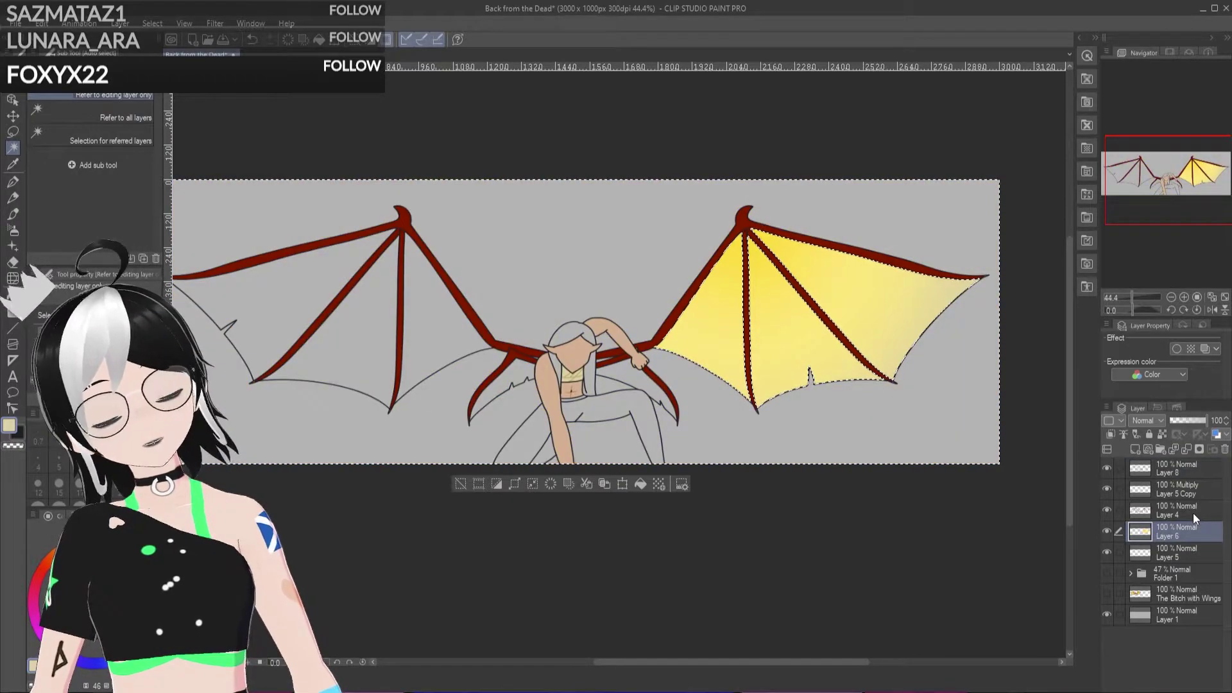
click(462, 483)
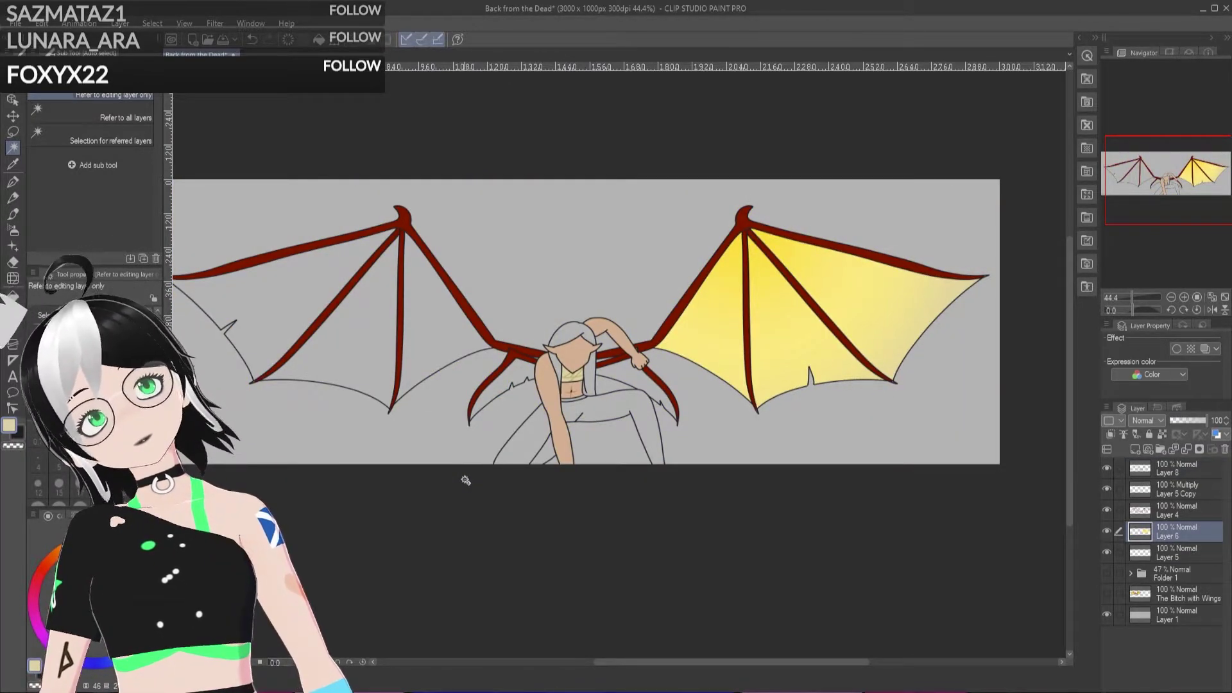
Step: Hide and re-show the Layer 8 line art to check the right wing's gradient fill against its outlines
click(1106, 469)
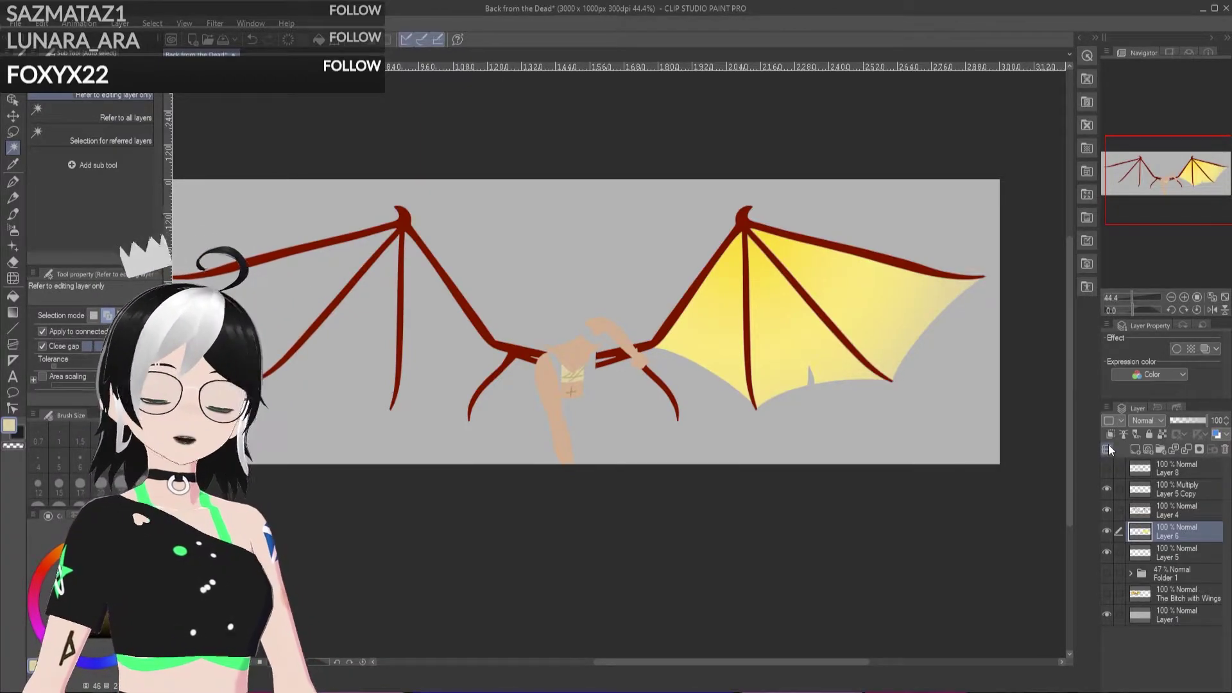
click(1107, 467)
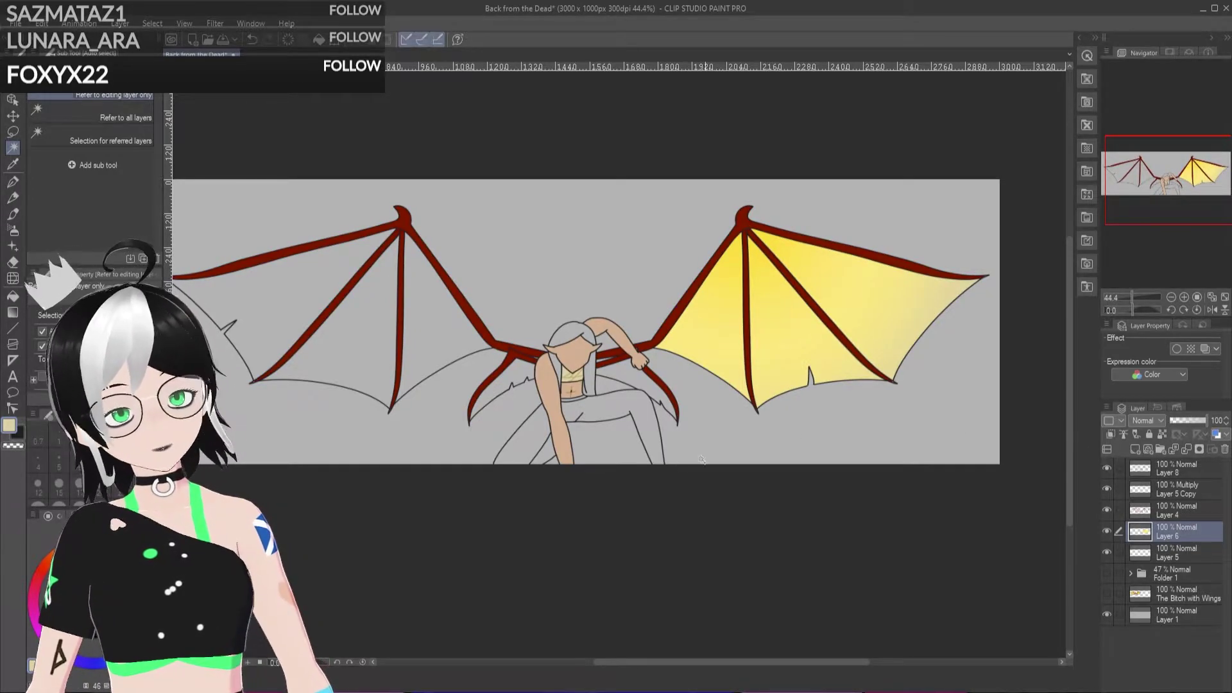
scroll(553, 401, up, 1)
scroll(550, 401, down, 1)
scroll(546, 401, up, 1)
scroll(547, 401, down, 2)
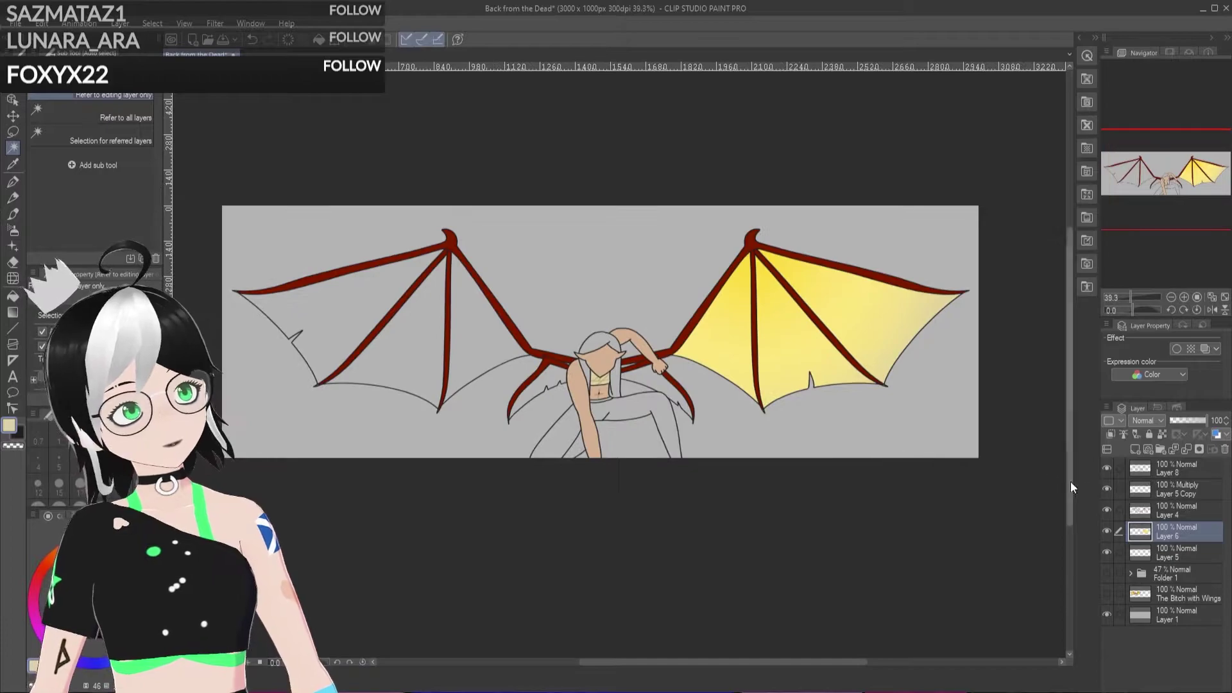
Step: Add a new layer above Layer 6 and fill it with a circular yellow gradient centred on the right lower wing's joint, beside the fist
click(1130, 449)
scroll(954, 531, up, 1)
scroll(410, 379, up, 1)
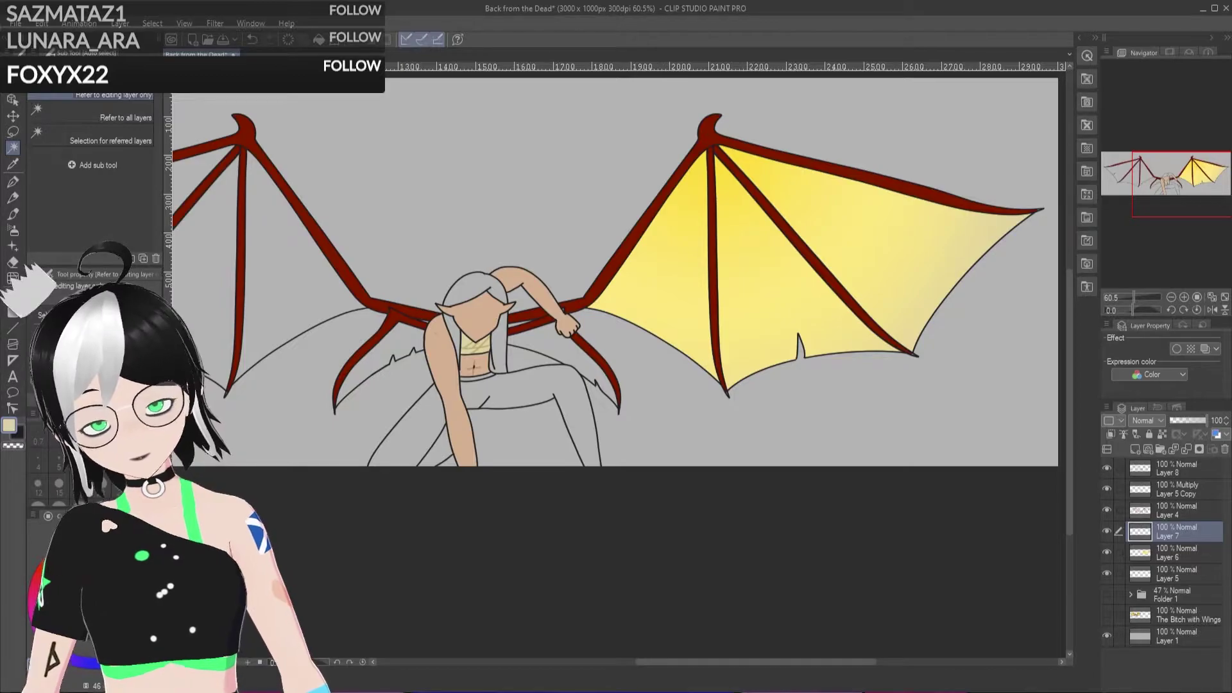
click(16, 314)
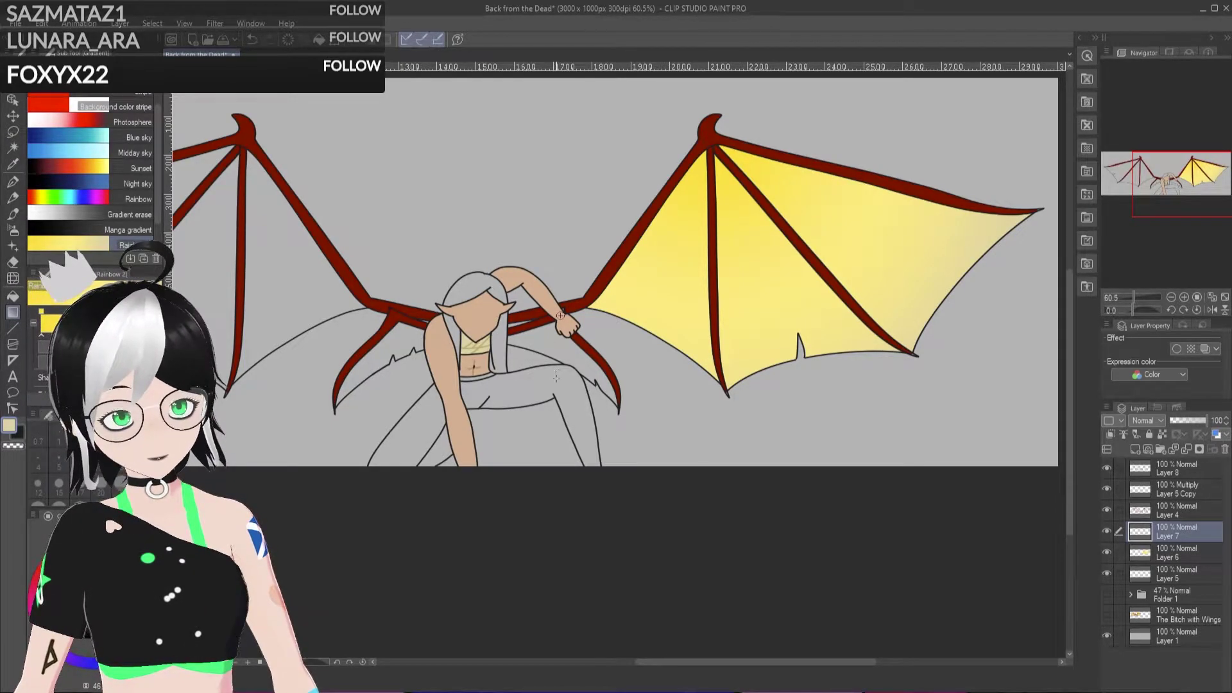
drag(560, 315, 672, 426)
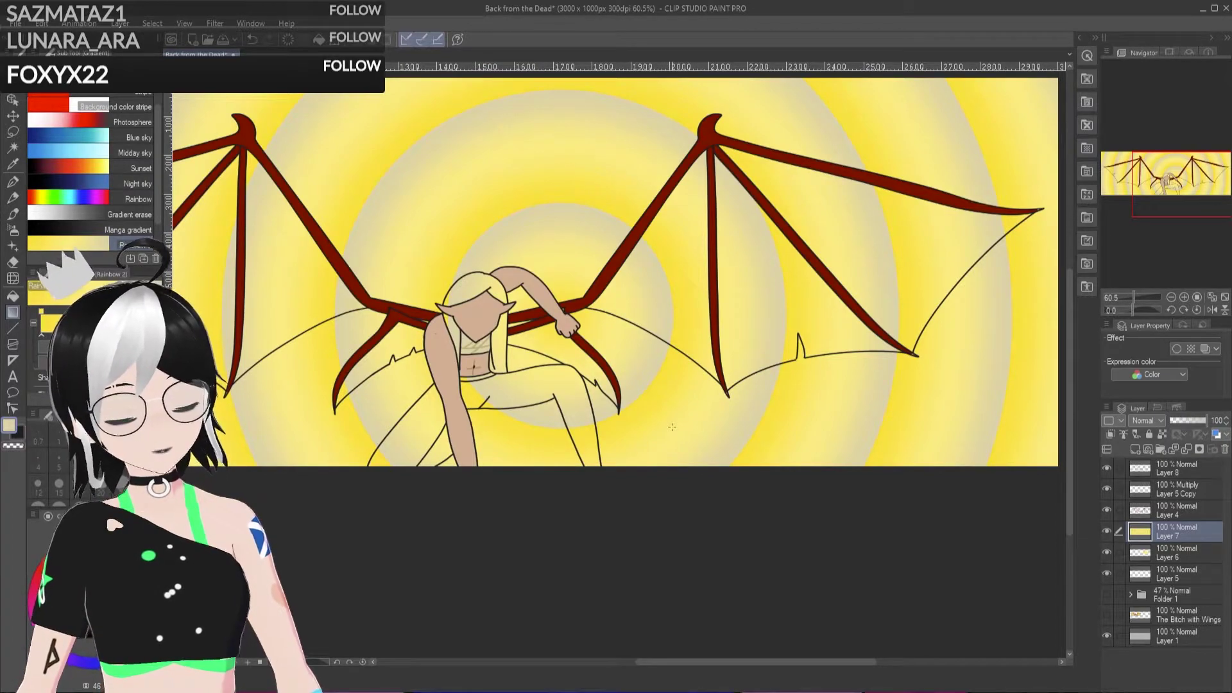
Step: Add two more layers with circular yellow gradients, one centred on the left lower wing's joint and a larger one on the left wing's upper joint
click(1135, 448)
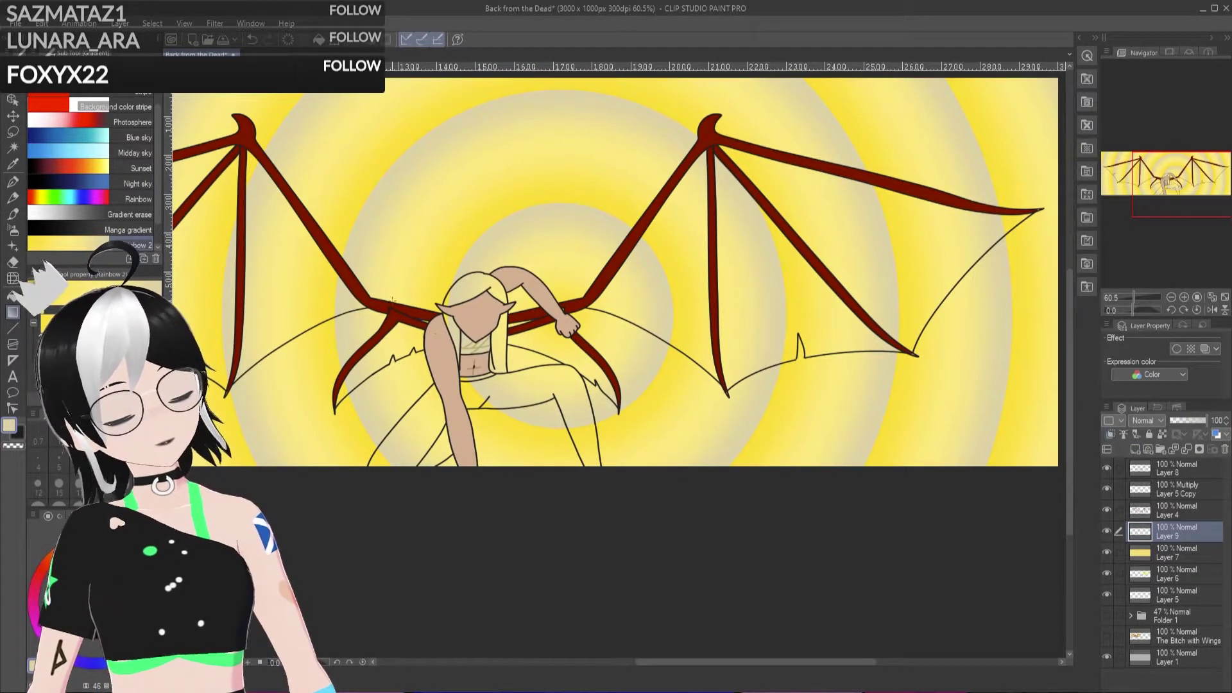
drag(395, 317, 482, 405)
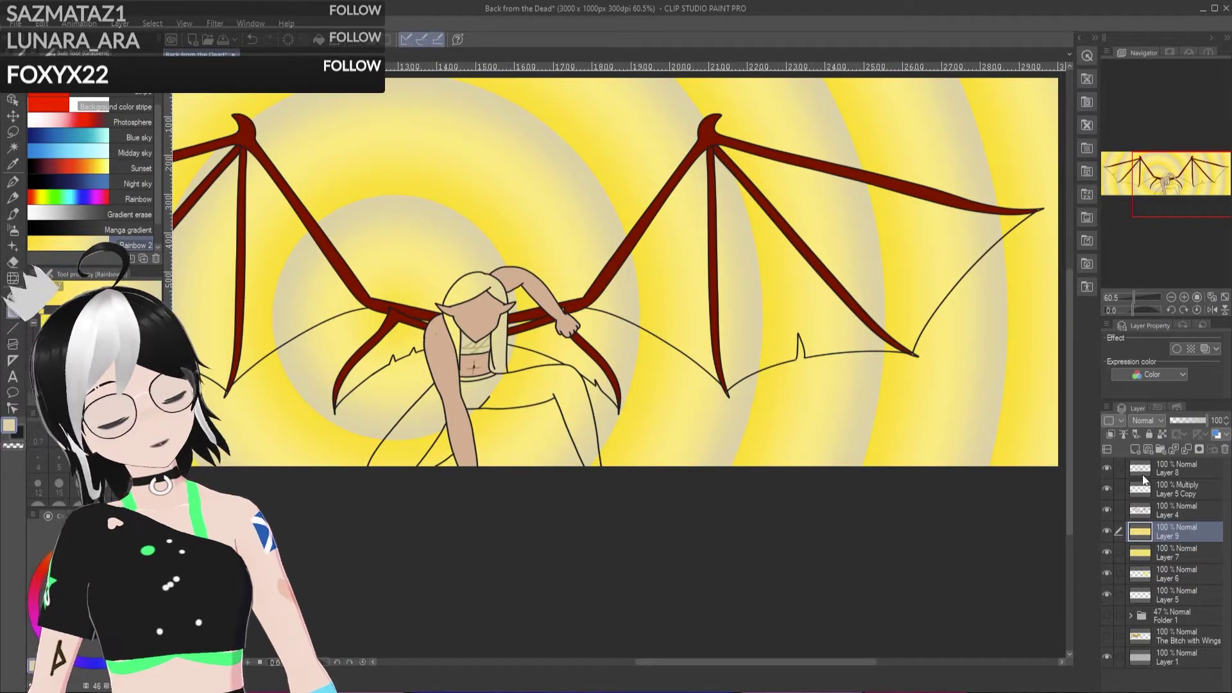
click(1134, 449)
drag(784, 659, 679, 660)
drag(628, 135, 979, 520)
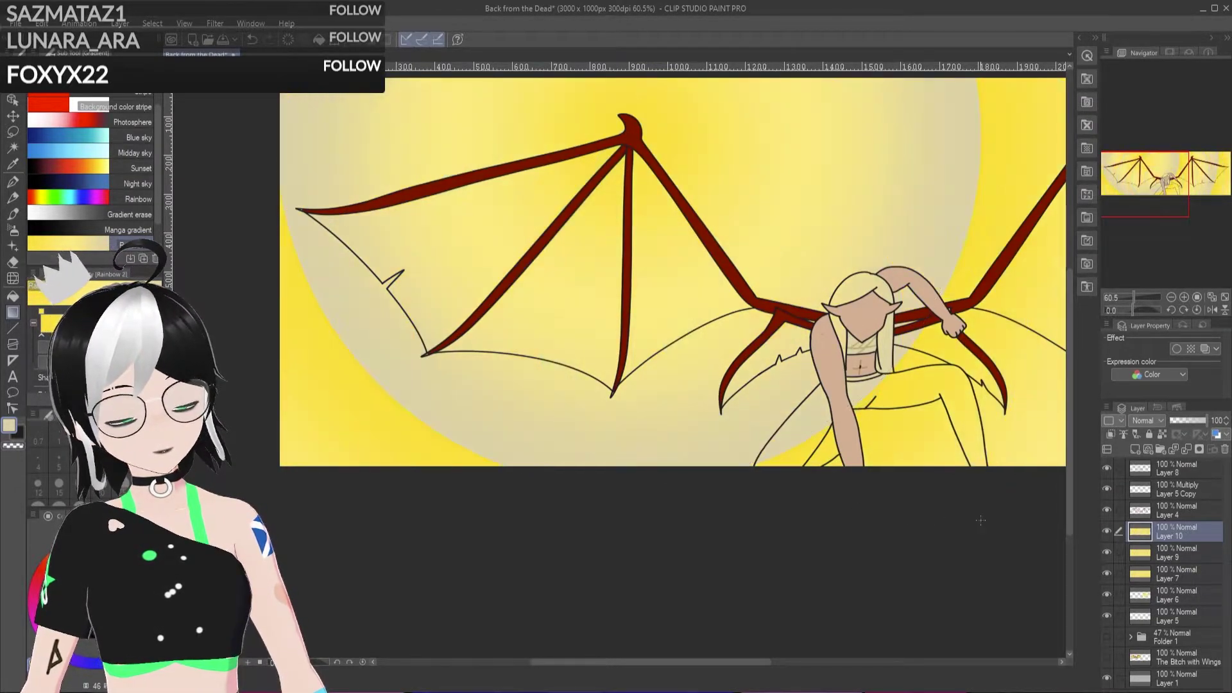
Step: Select the left wing's main membrane panels from the Layer 8 line art and clear the Layer 10 gradient outside them
click(1180, 468)
click(12, 147)
click(591, 283)
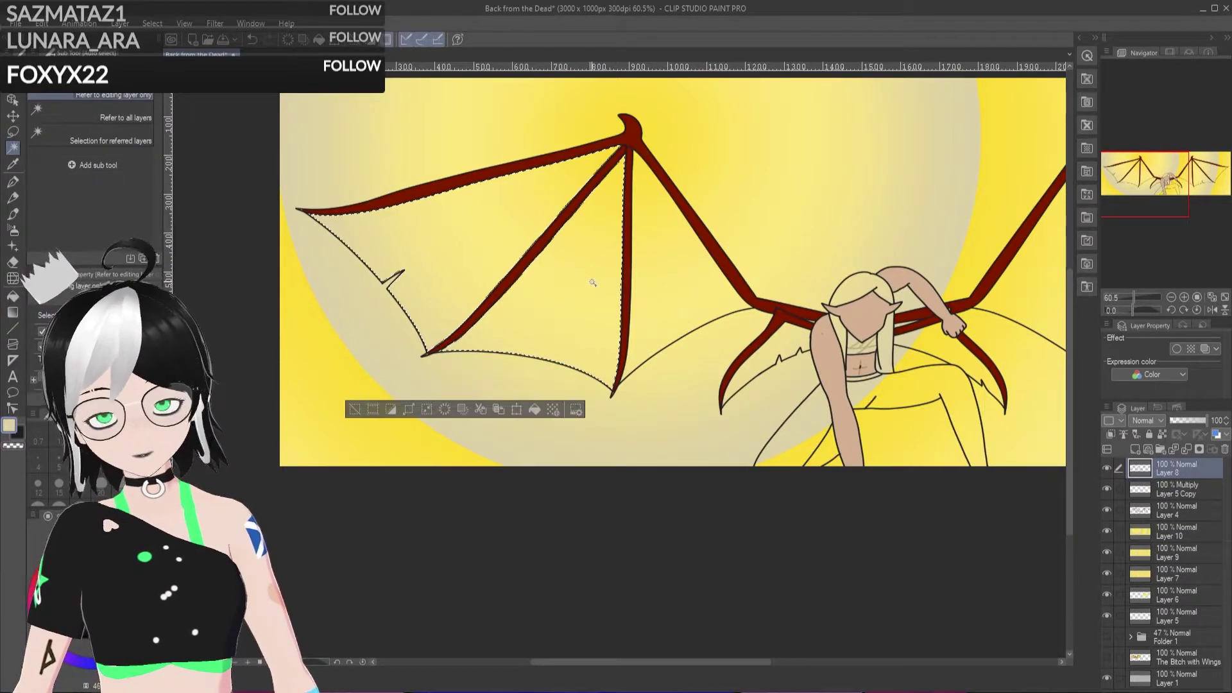
shift+click(667, 277)
click(1173, 530)
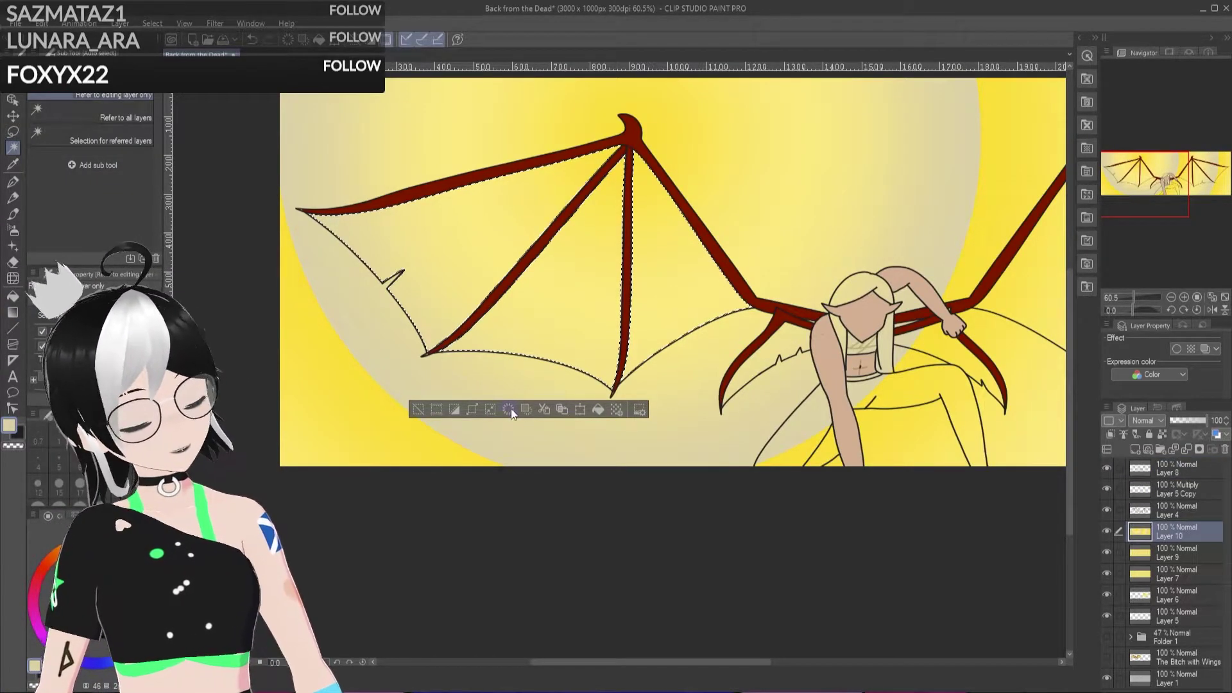
shift+click(453, 408)
key(Delete)
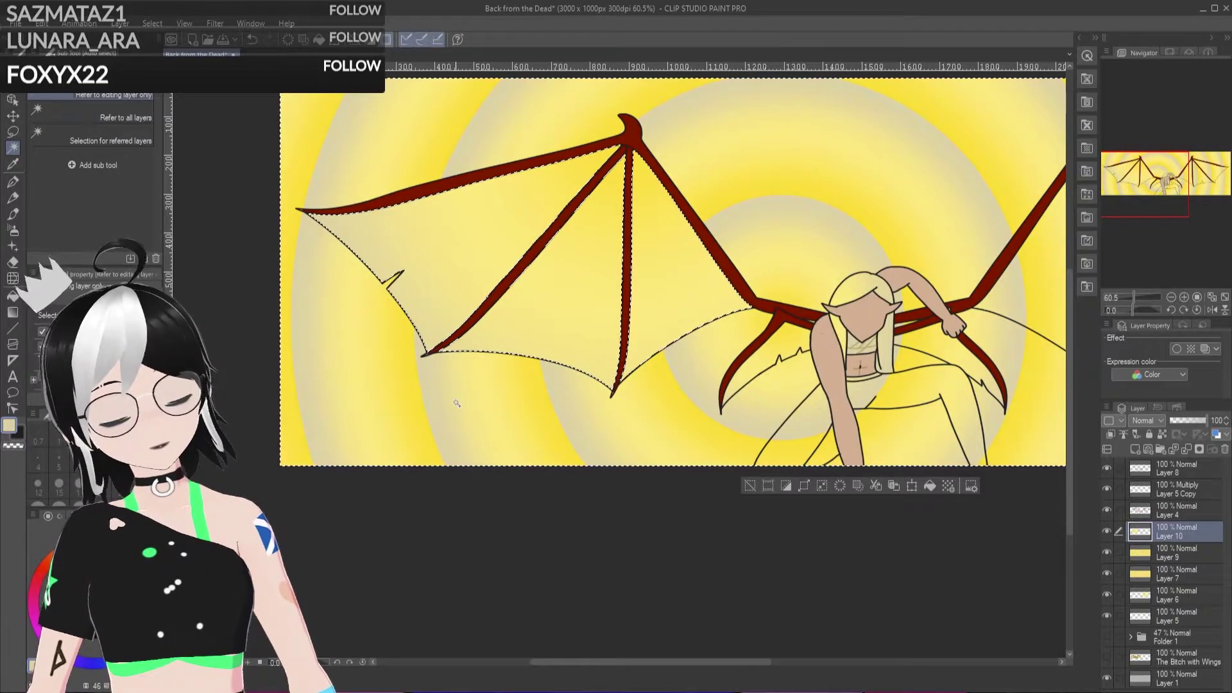
click(750, 484)
Step: Select the left lower wing's small membrane from the Layer 8 line art and clear the Layer 9 gradient outside it
click(1178, 553)
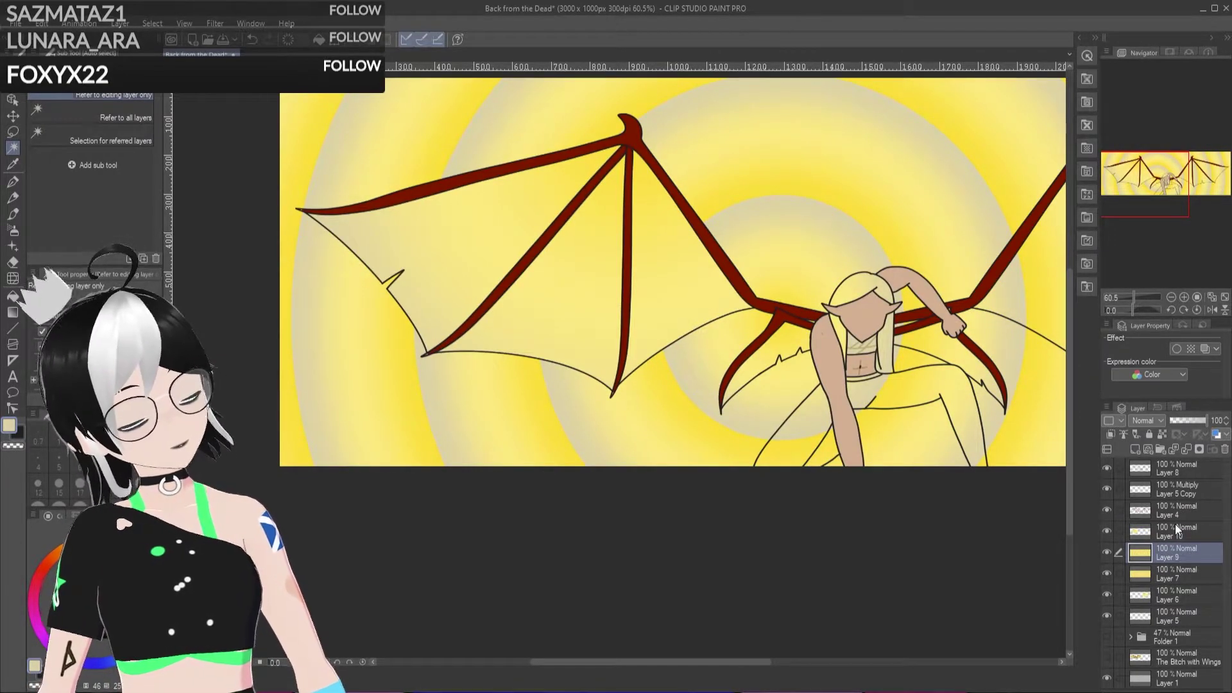
click(782, 345)
click(668, 384)
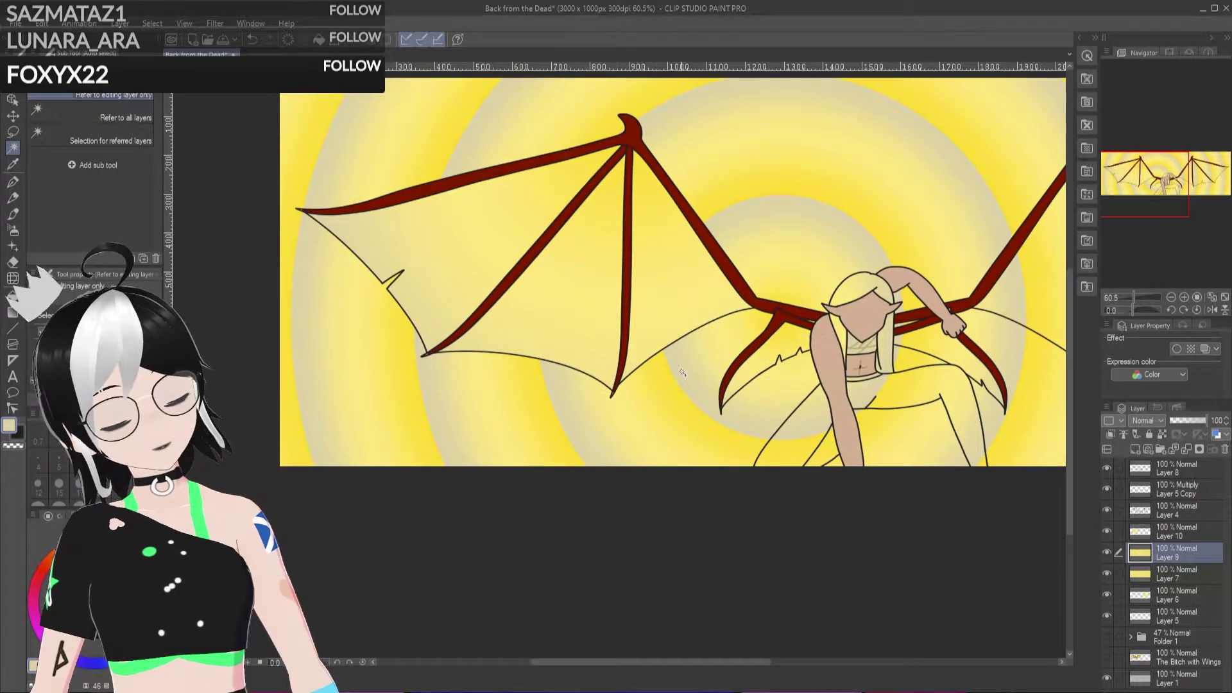
click(1176, 474)
click(802, 332)
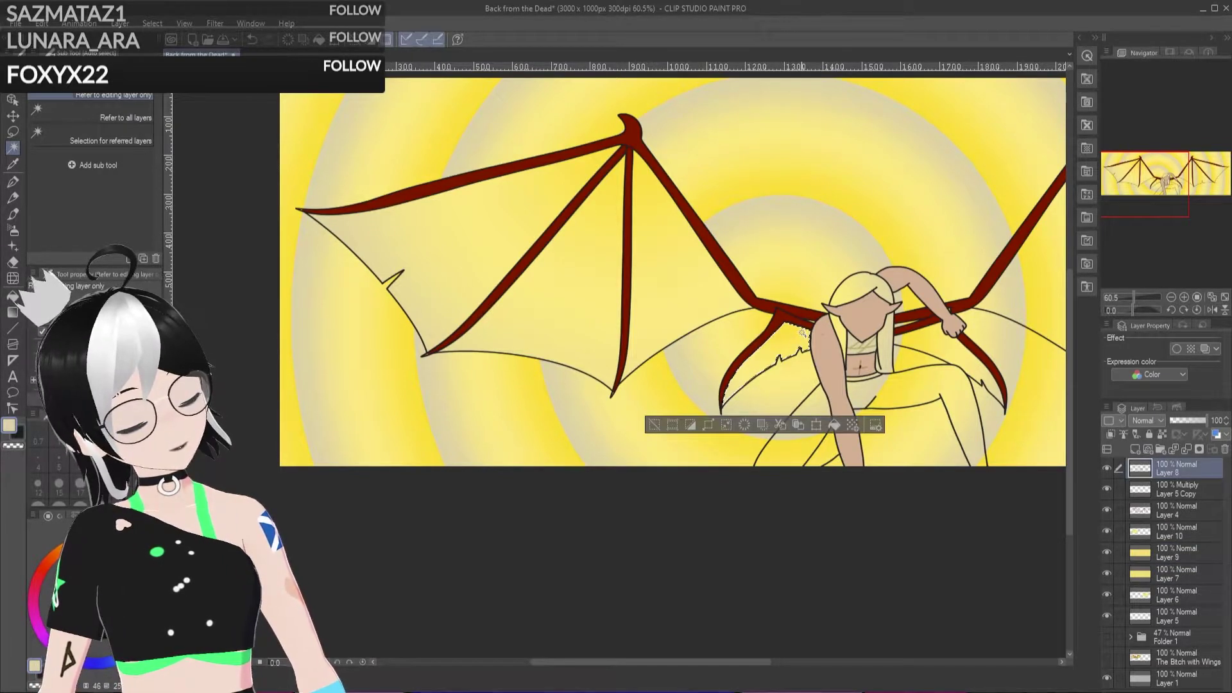
click(1172, 548)
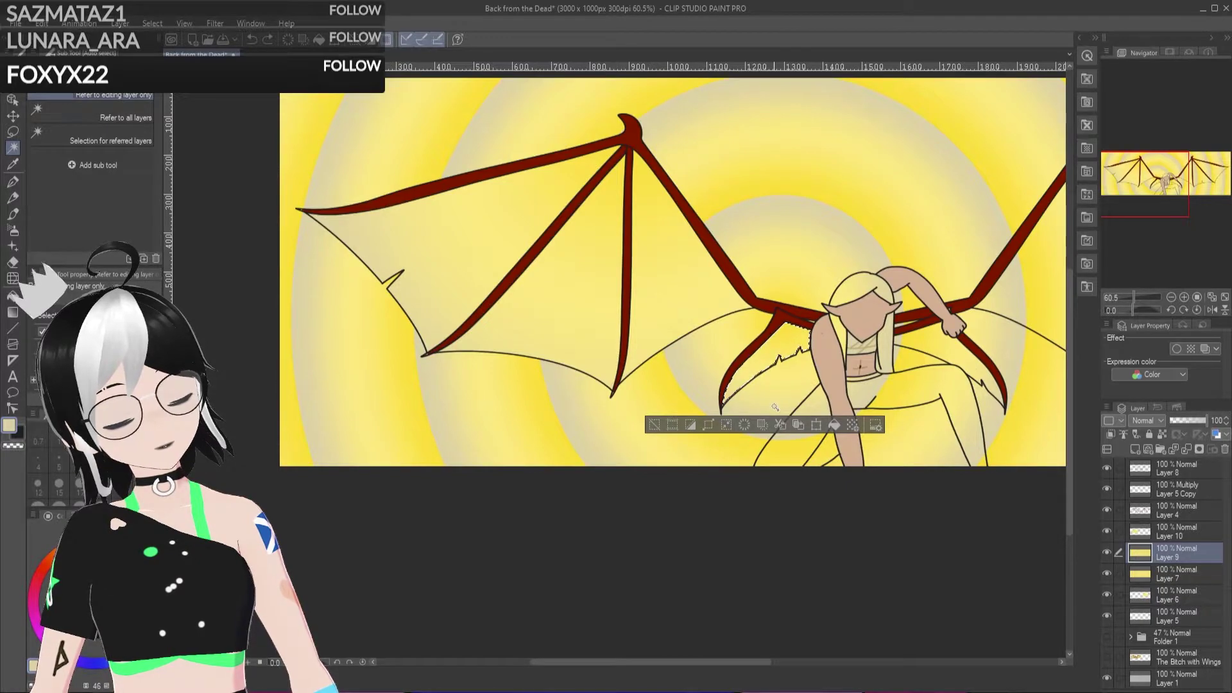
click(691, 424)
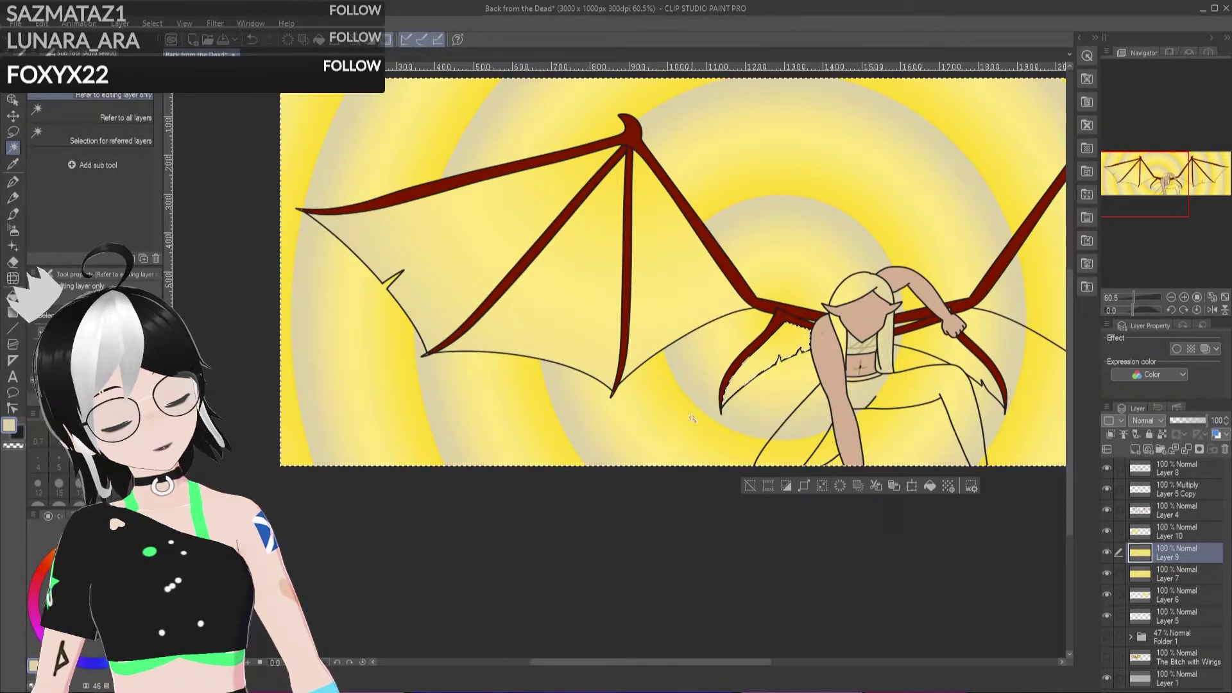
key(Delete)
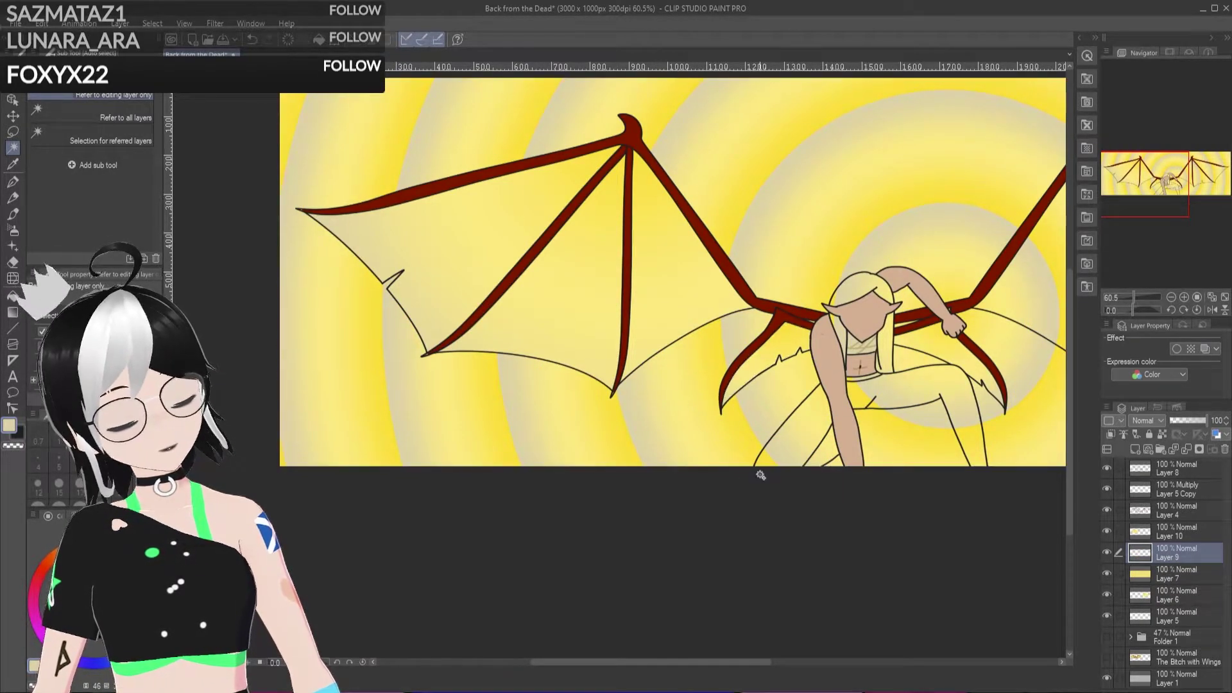
Step: Select the right lower wing's small membrane from the Layer 8 line art and clear the Layer 7 gradient outside it
click(1174, 468)
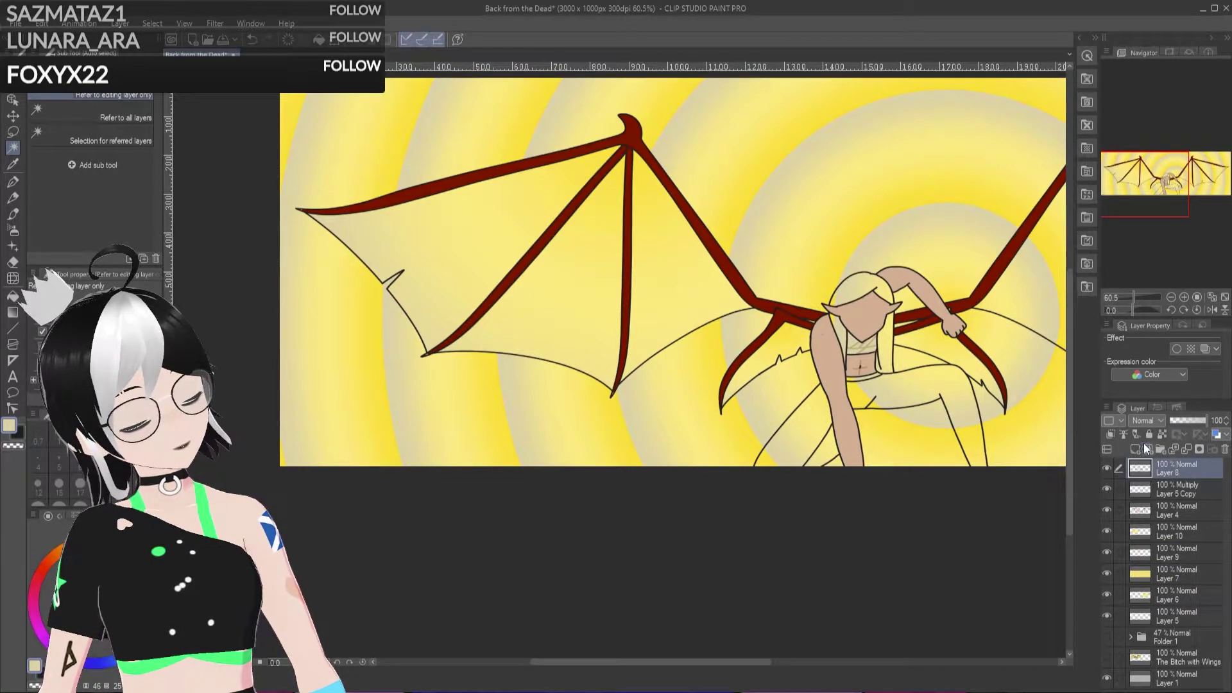
click(949, 347)
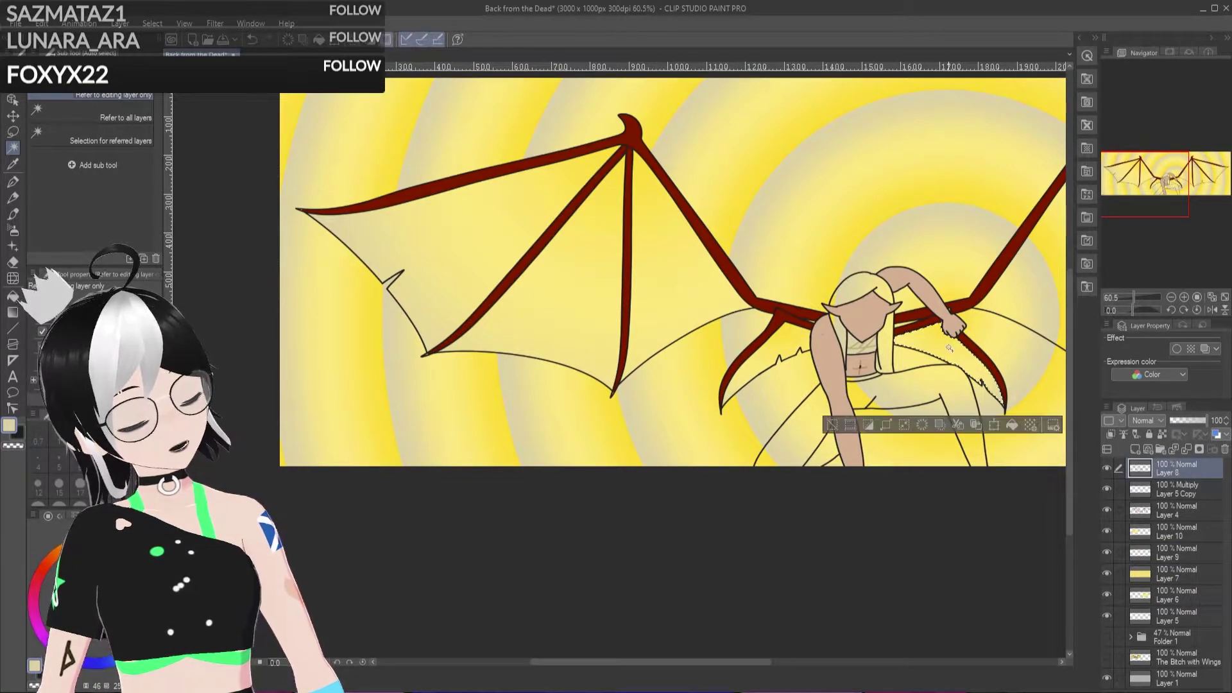
click(867, 425)
click(1179, 571)
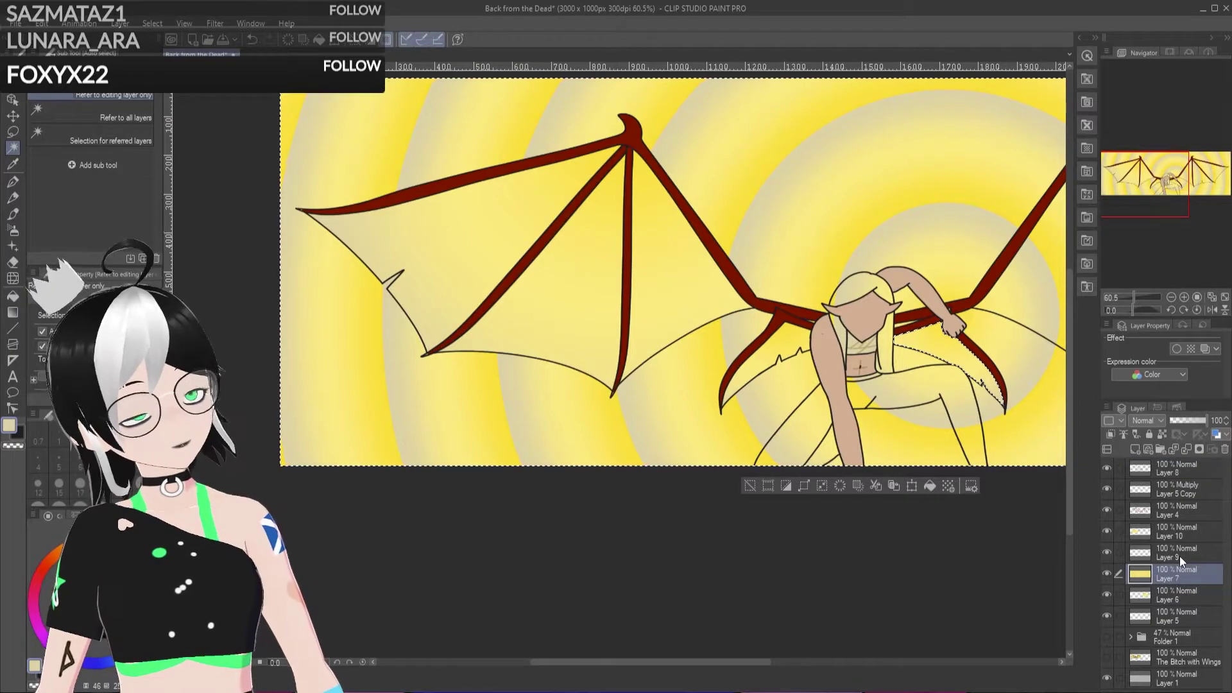
key(Delete)
key(ctrl+d)
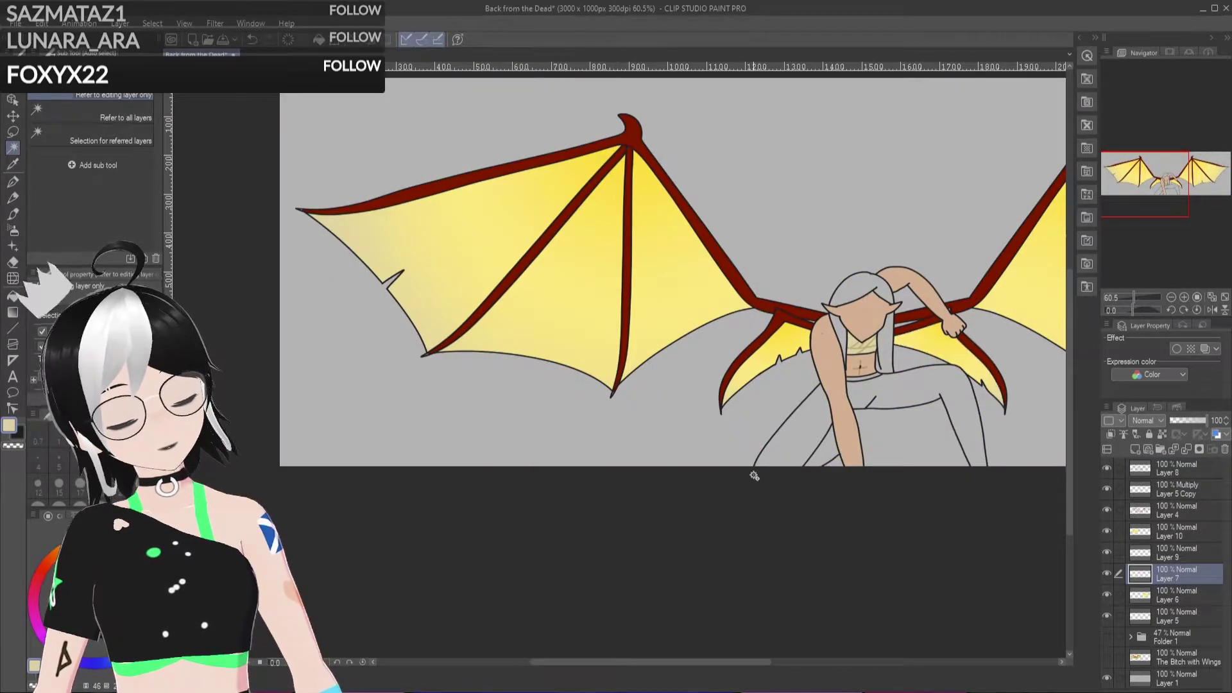
Step: Examine the membrane and bone fills around the figure's raised arm with the Layer 8 line art hidden and shown
scroll(588, 405, down, 2)
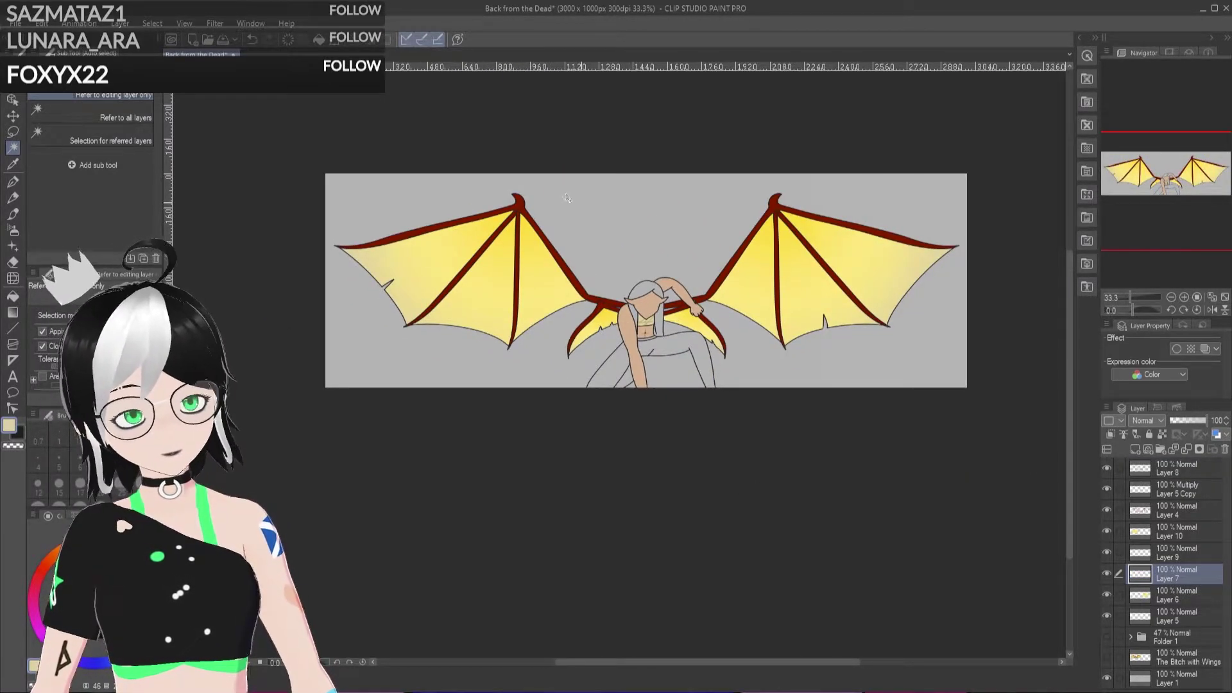
scroll(687, 250, up, 4)
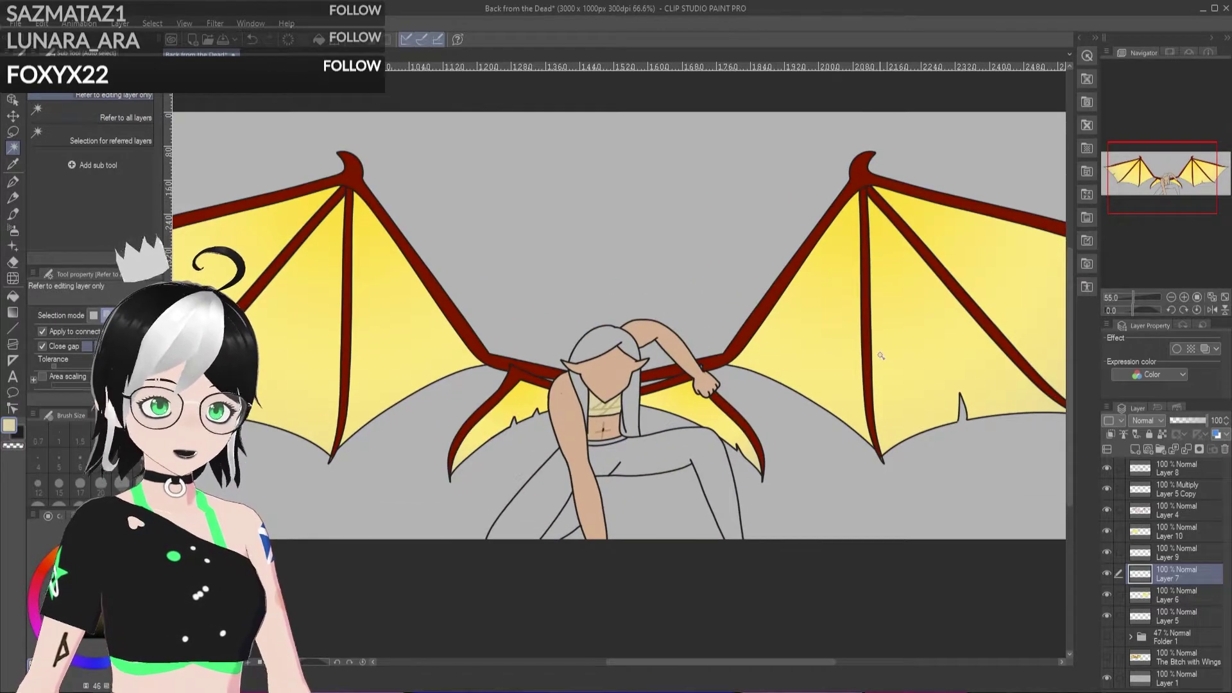
scroll(603, 390, up, 5)
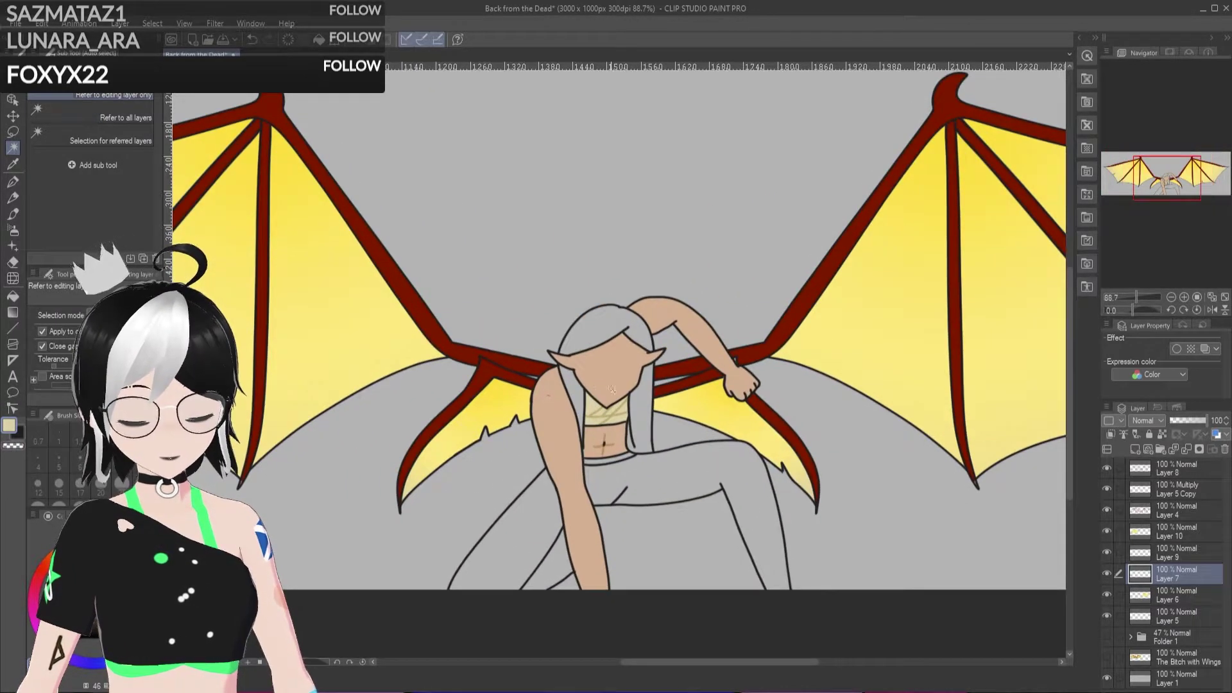
scroll(779, 363, down, 1)
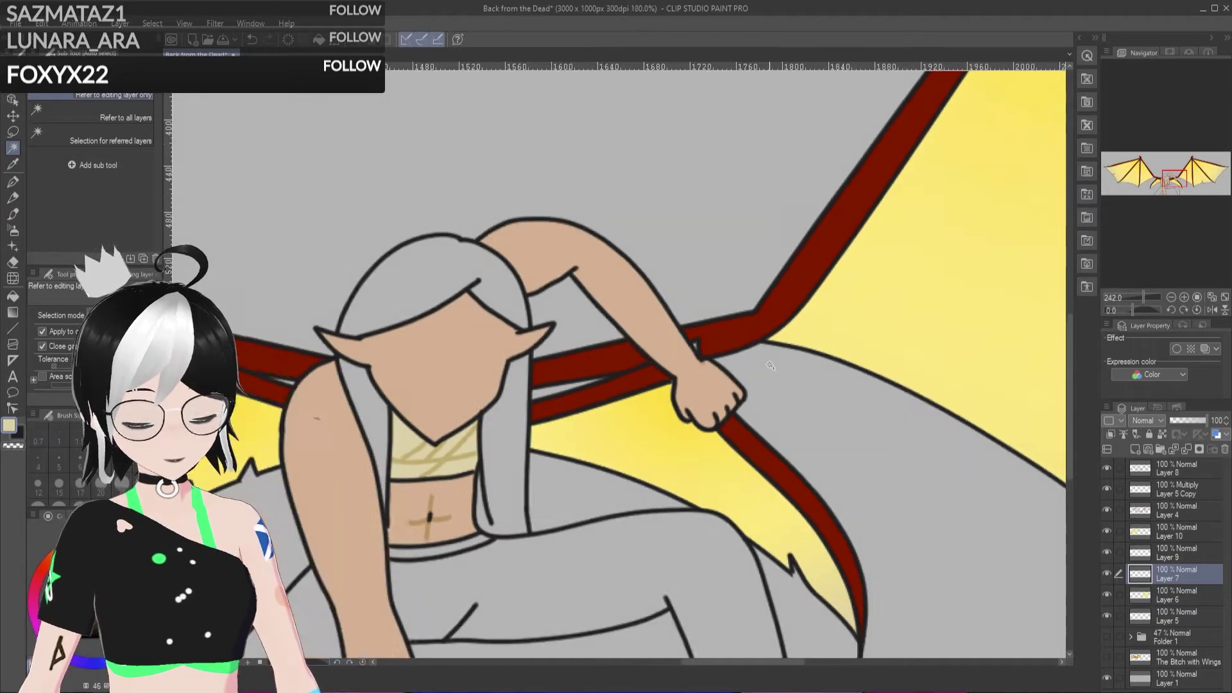
click(1105, 472)
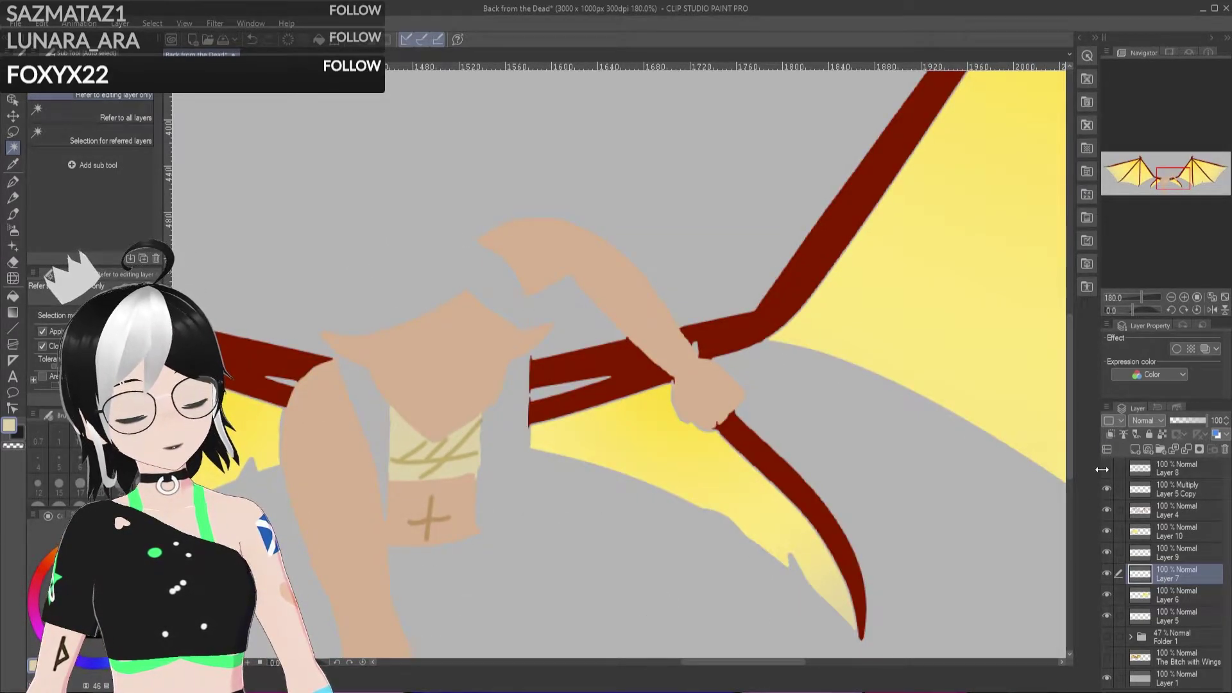
click(1108, 472)
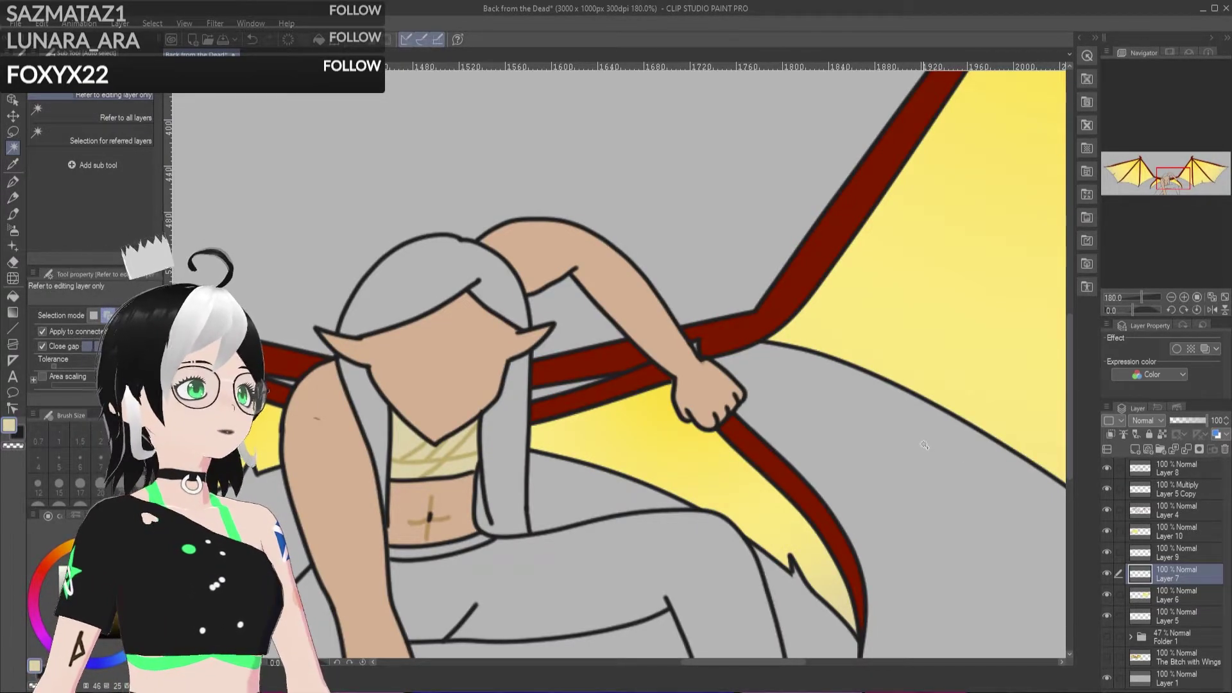
Step: Check what Layer 6 holds by toggling its visibility, and delete Layer 5
scroll(722, 338, down, 1)
scroll(722, 339, up, 2)
scroll(722, 339, up, 3)
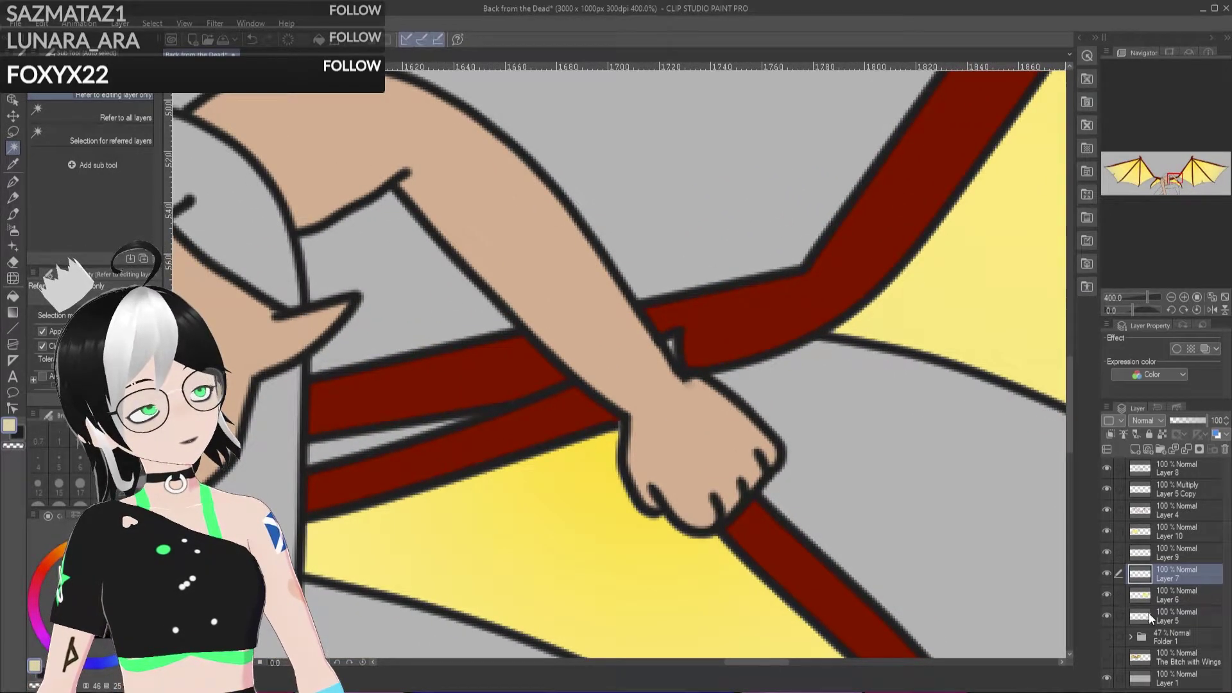
click(1111, 592)
click(1110, 593)
click(1166, 616)
click(1223, 450)
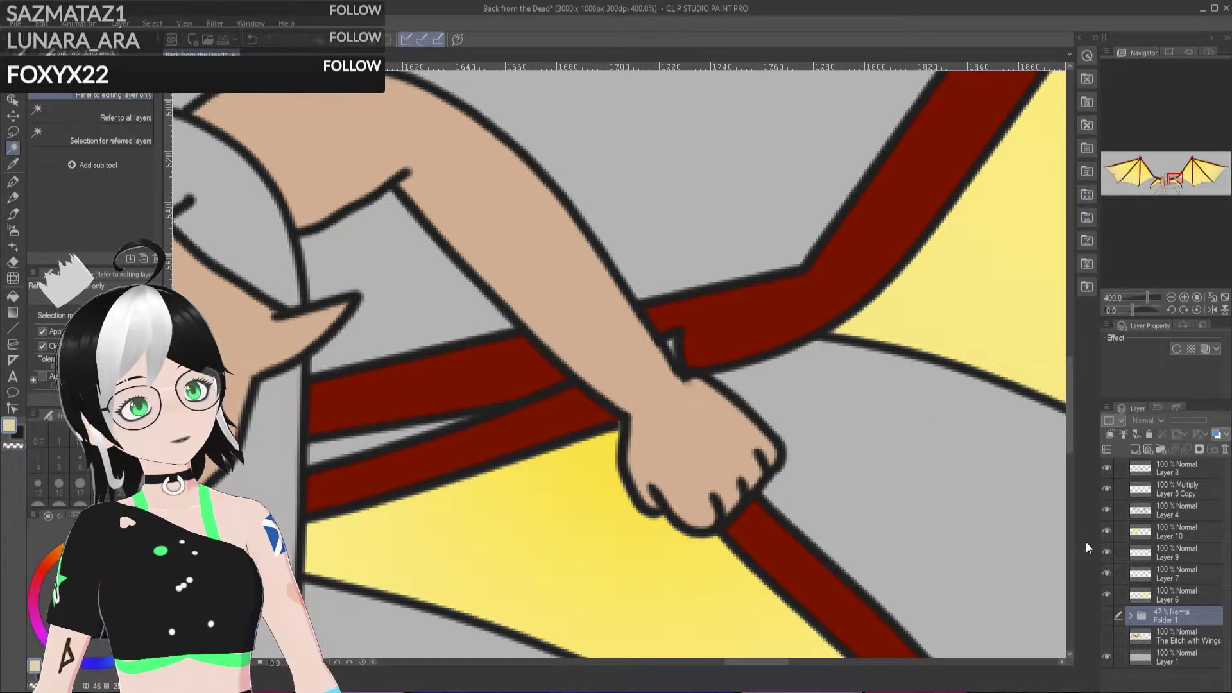
Step: Paint the unfilled gap in the wing bone beside the raised wrist dark red on Layer 4 with the Turnip pen, and hide the Layer 8 line art
click(1177, 513)
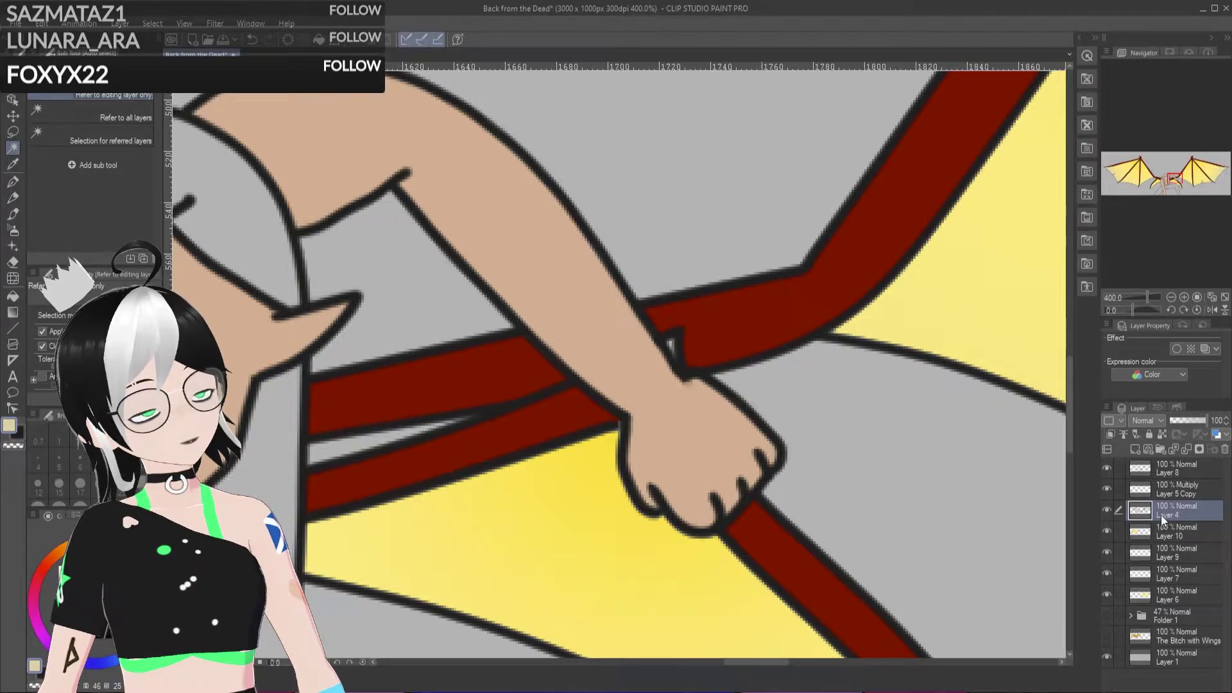
click(1106, 509)
click(1106, 509)
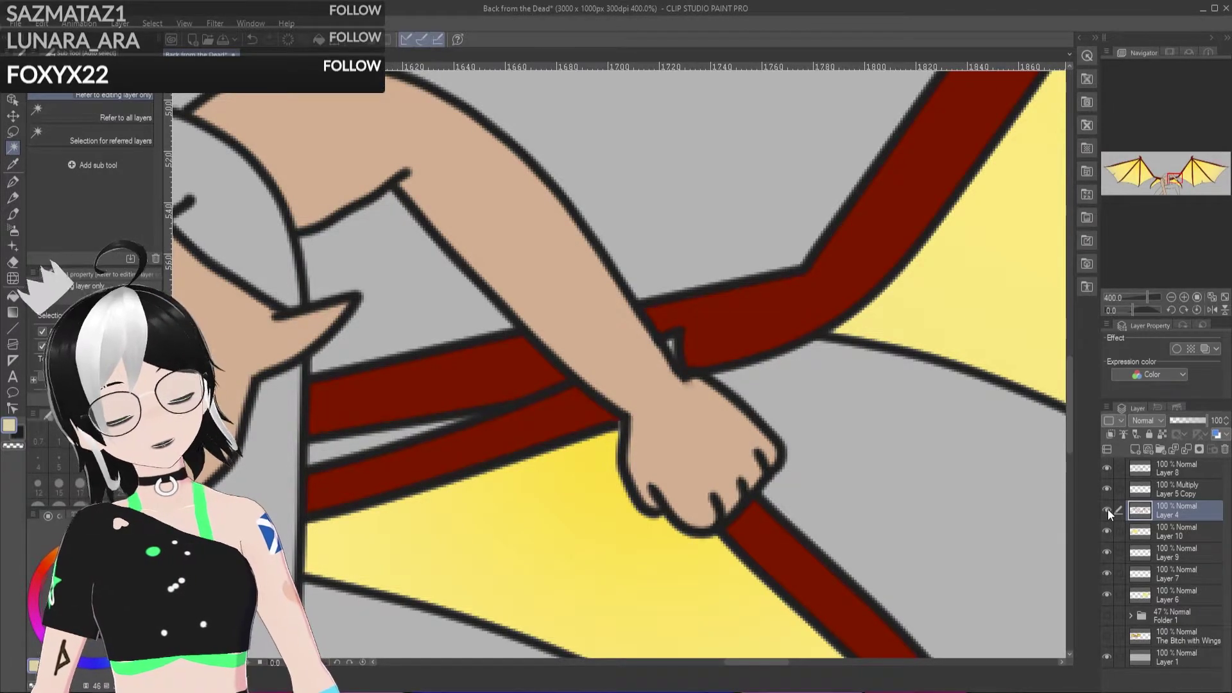
click(15, 183)
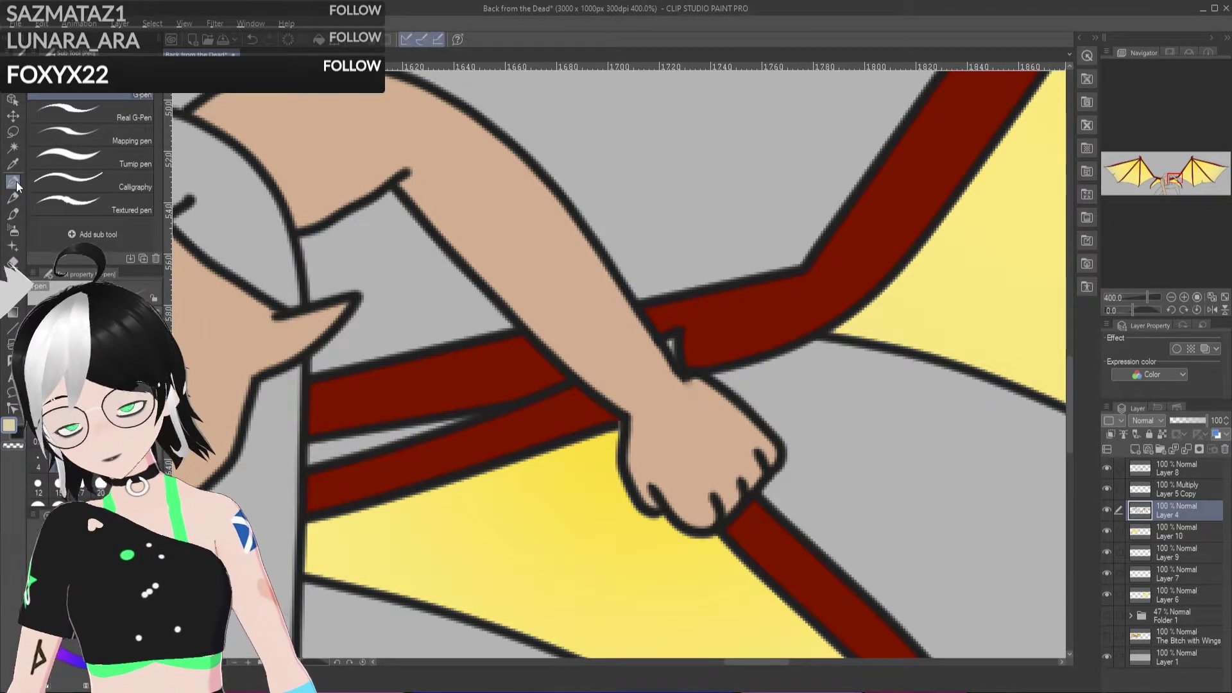
click(90, 158)
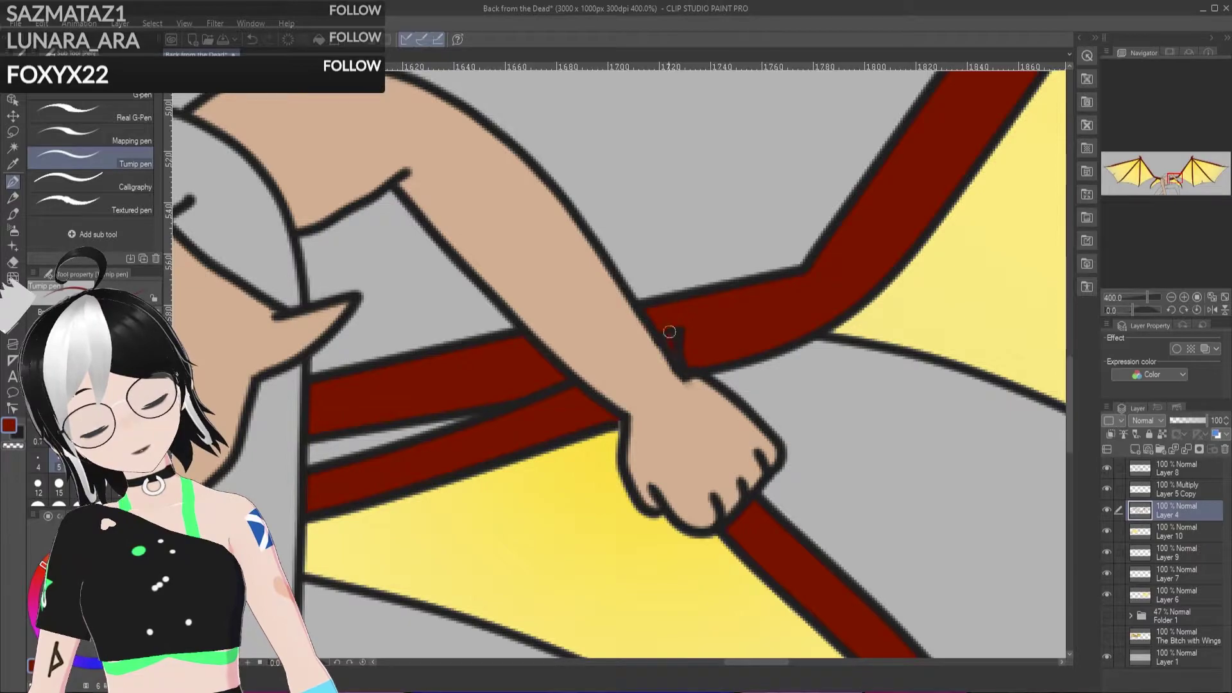
click(1108, 466)
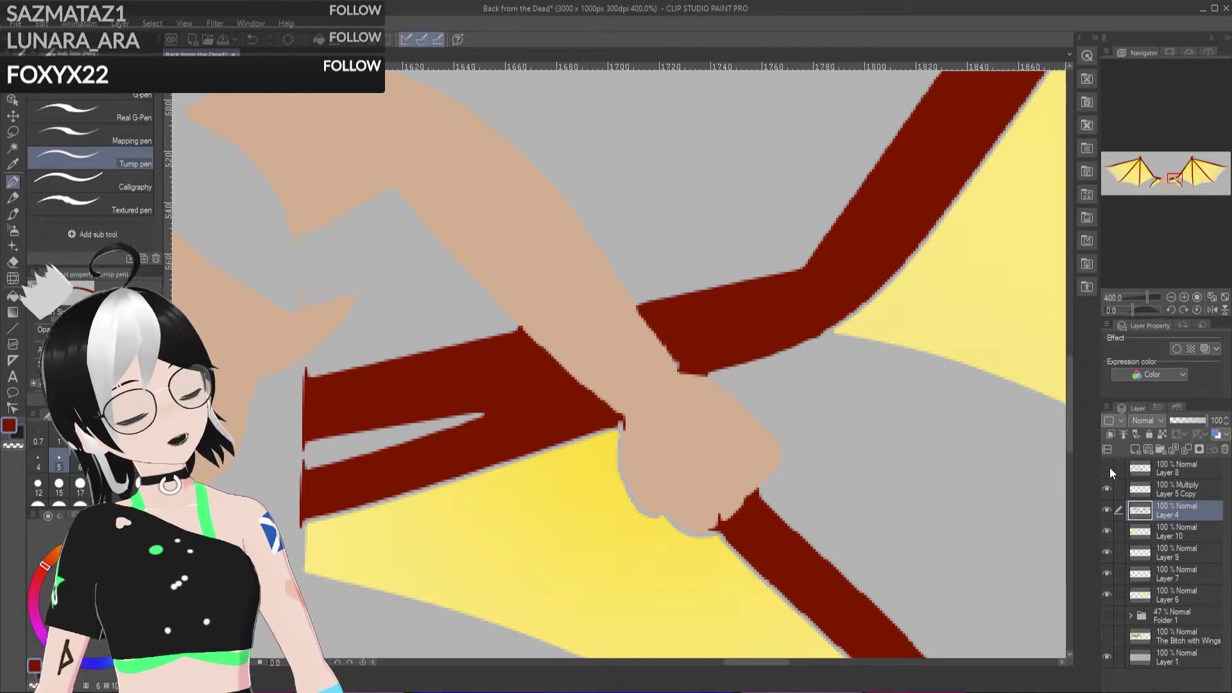
Step: Show the Layer 8 line art and check the coloured wings and body across the whole canvas
click(1107, 466)
scroll(571, 350, down, 2)
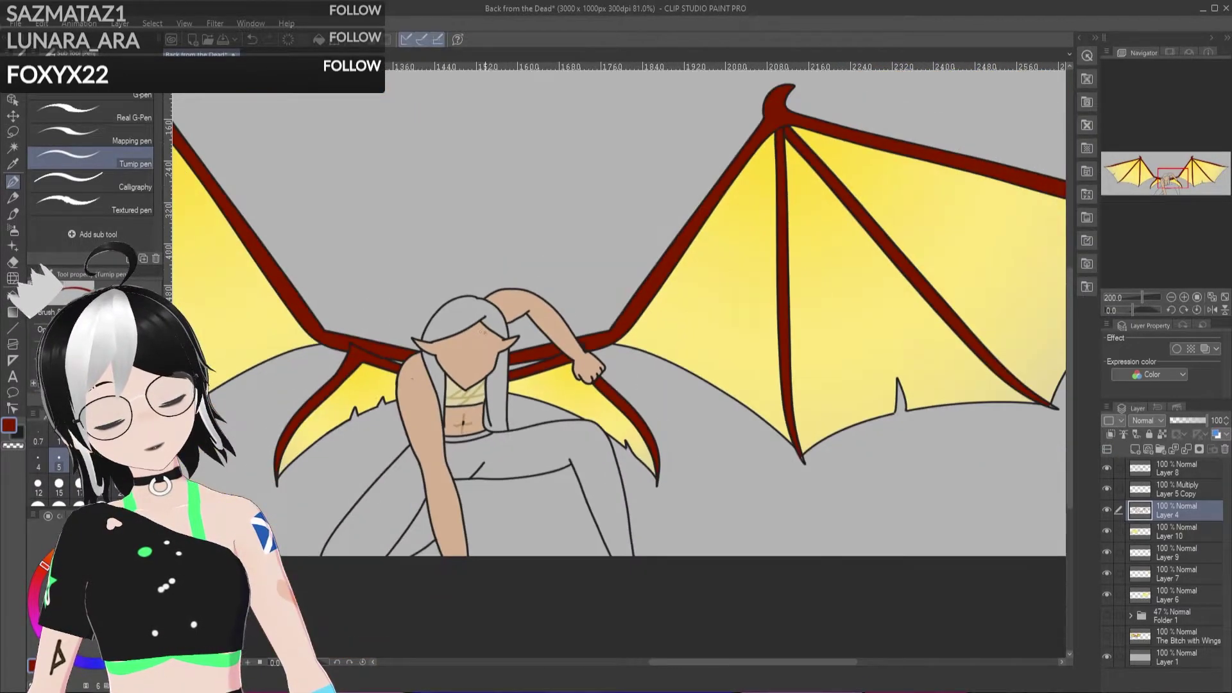
scroll(675, 396, down, 3)
scroll(675, 396, up, 2)
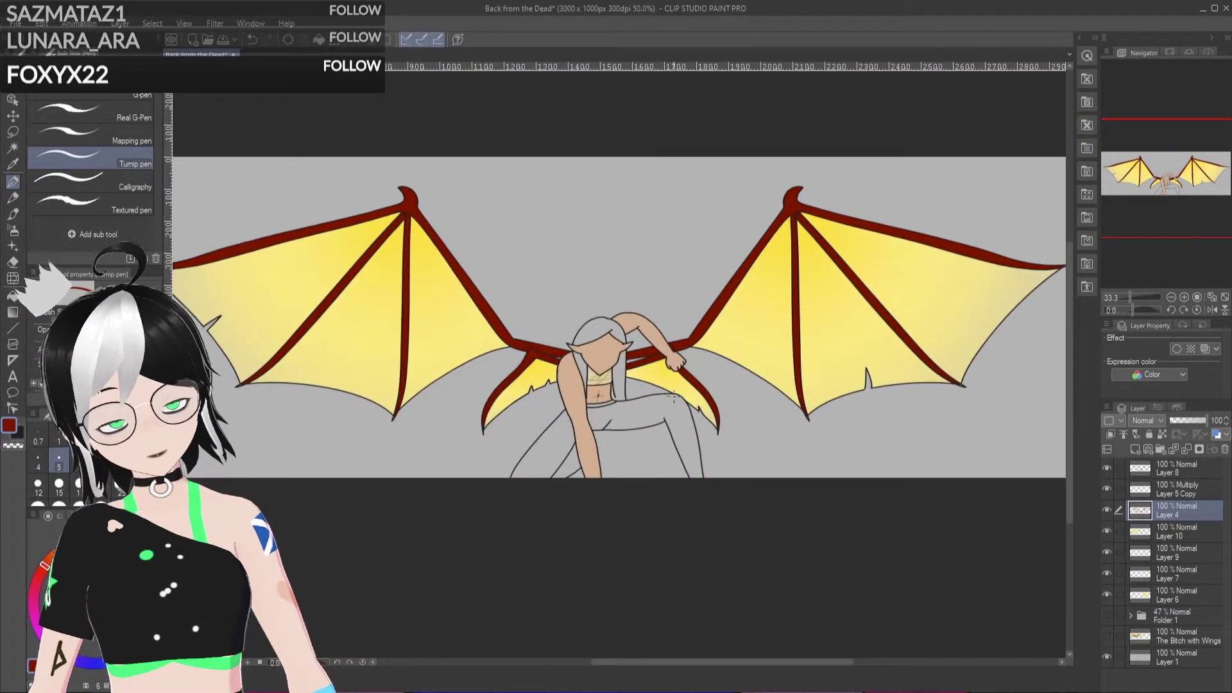
scroll(675, 395, down, 1)
scroll(586, 375, up, 1)
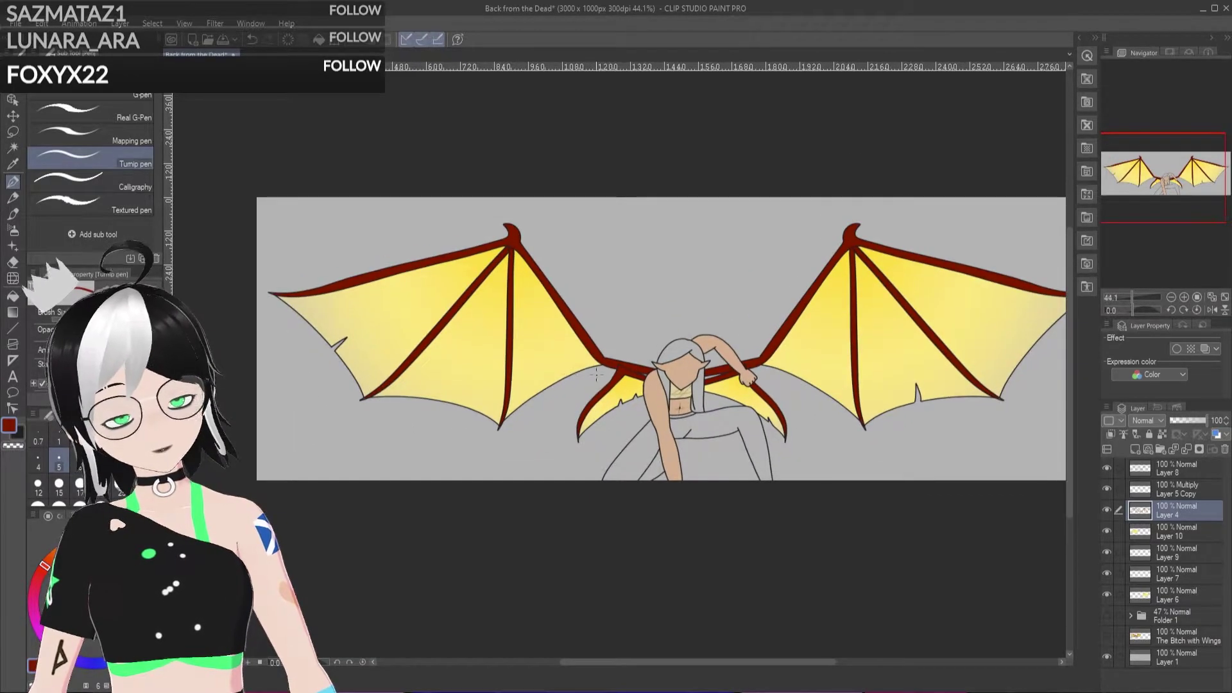
scroll(650, 364, up, 2)
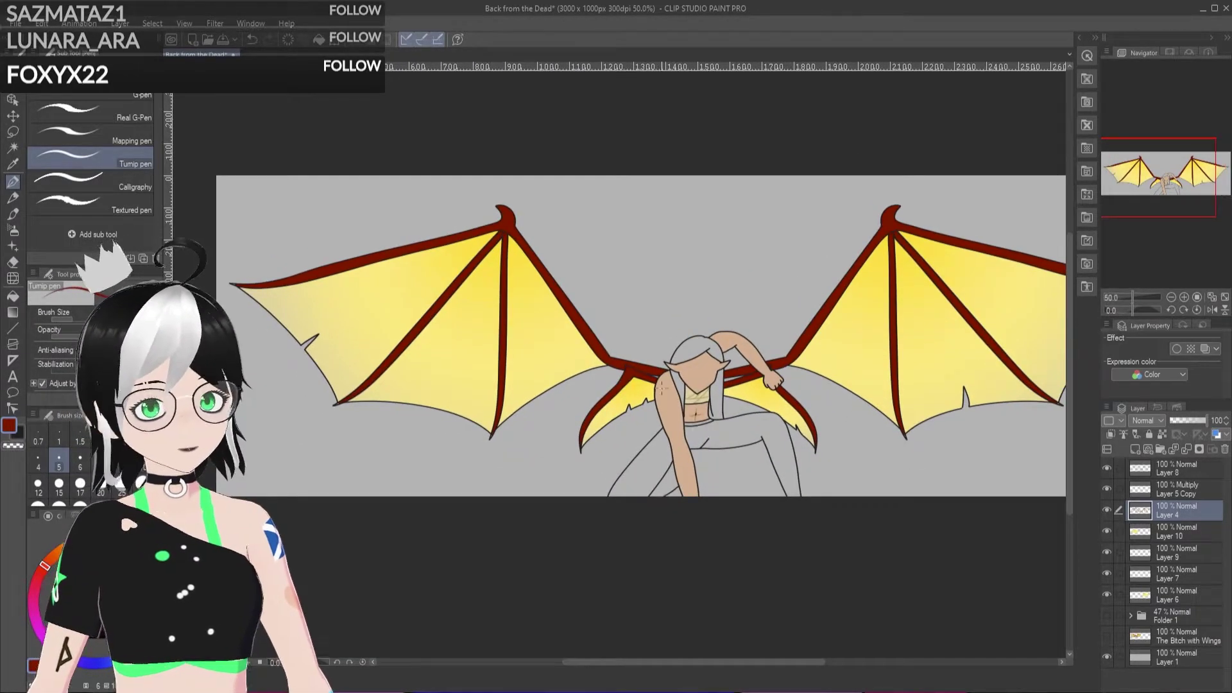
scroll(915, 465, down, 2)
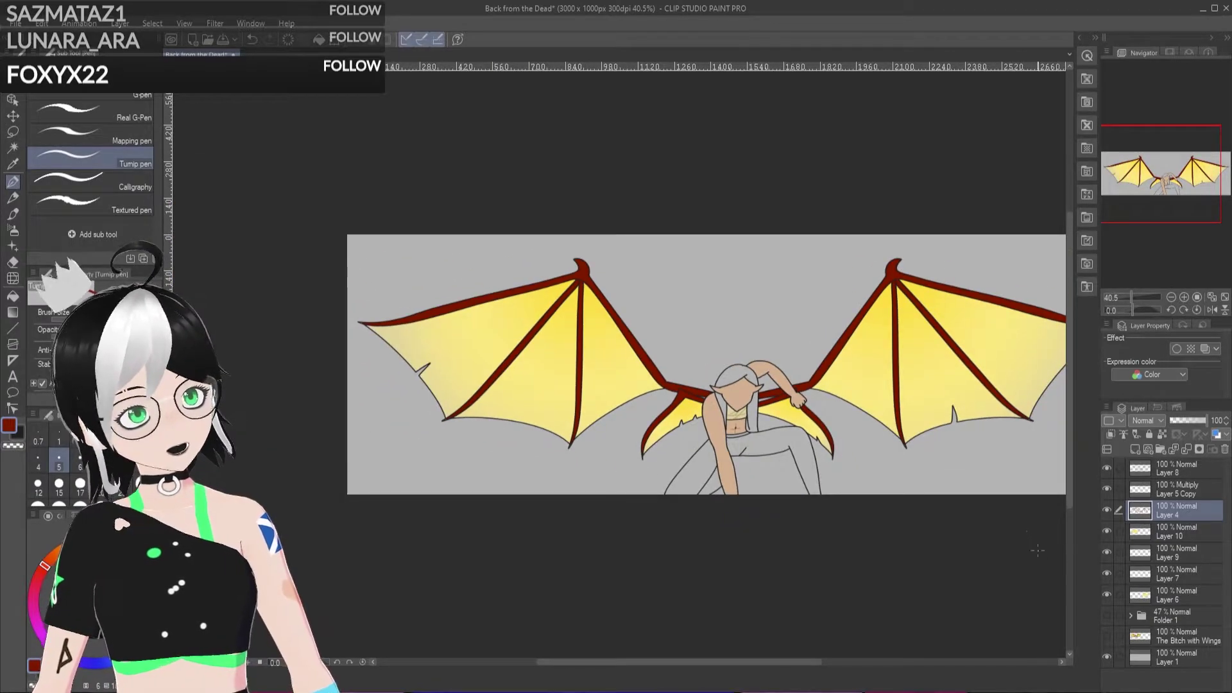
Step: Show the reference layer "The Bitch with Wings" and move it to the top of the layer stack
click(1108, 629)
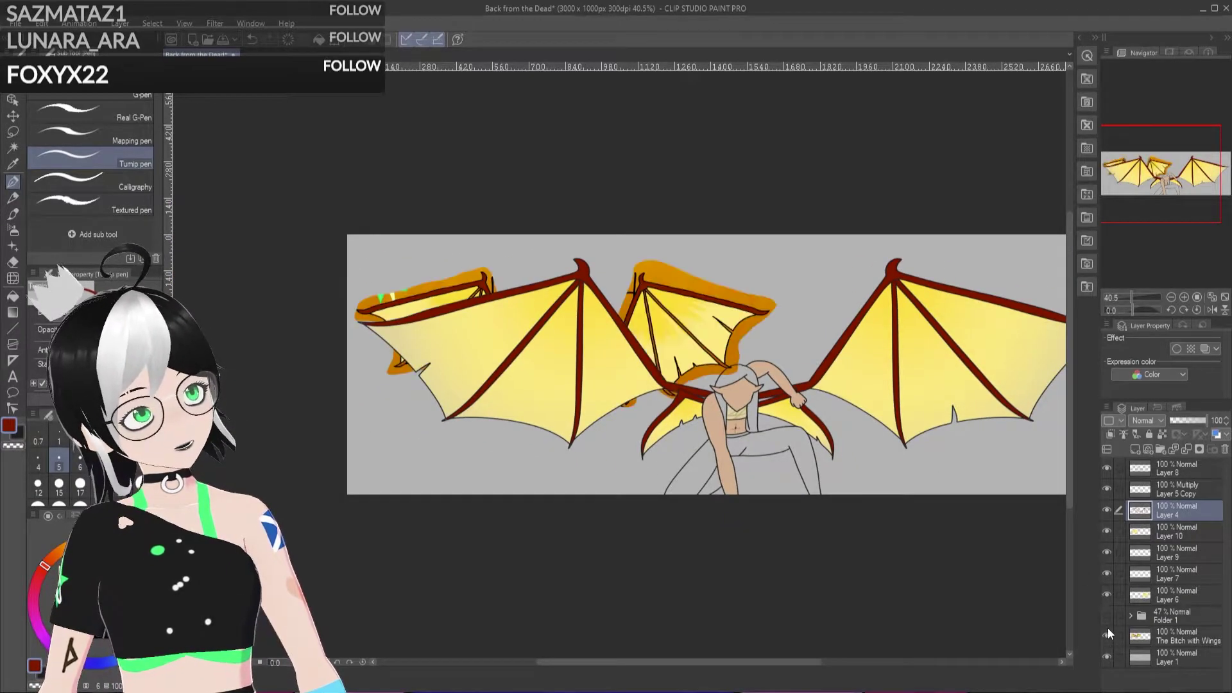
click(1174, 641)
drag(1171, 464, 1171, 460)
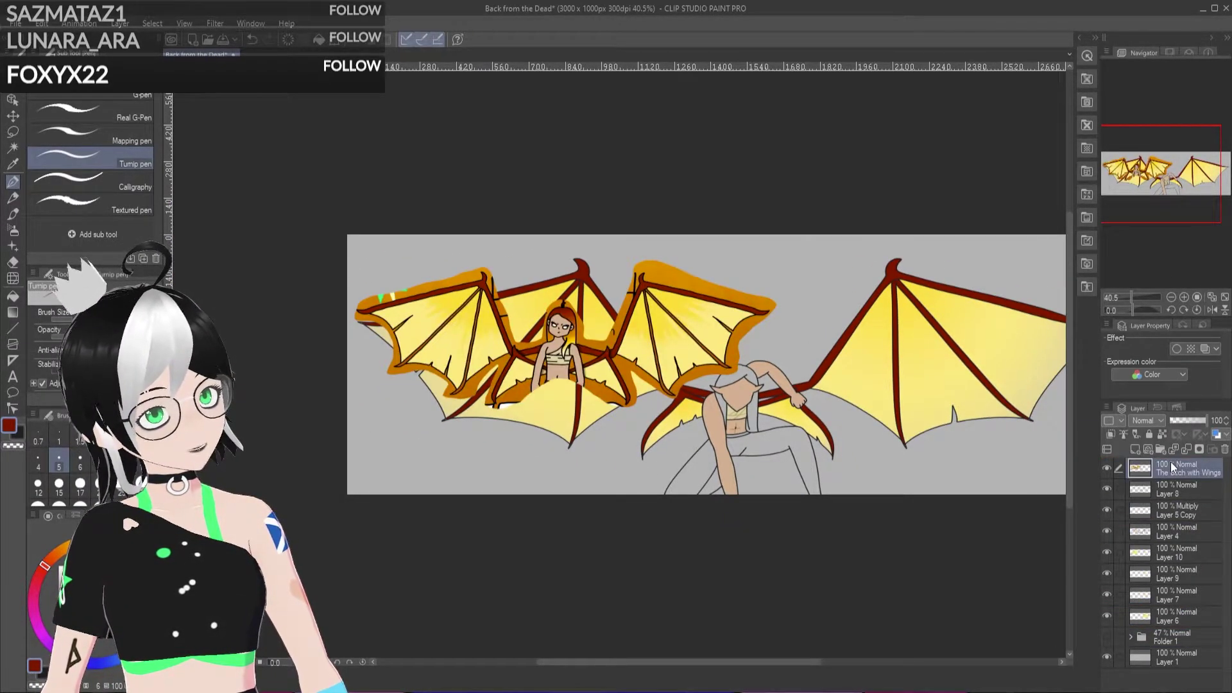
Step: Sample the dark brown below the reference figure's waist and fill the crouching figure's trousers and waistband with it on Layer 4
scroll(545, 432, up, 5)
scroll(544, 433, up, 8)
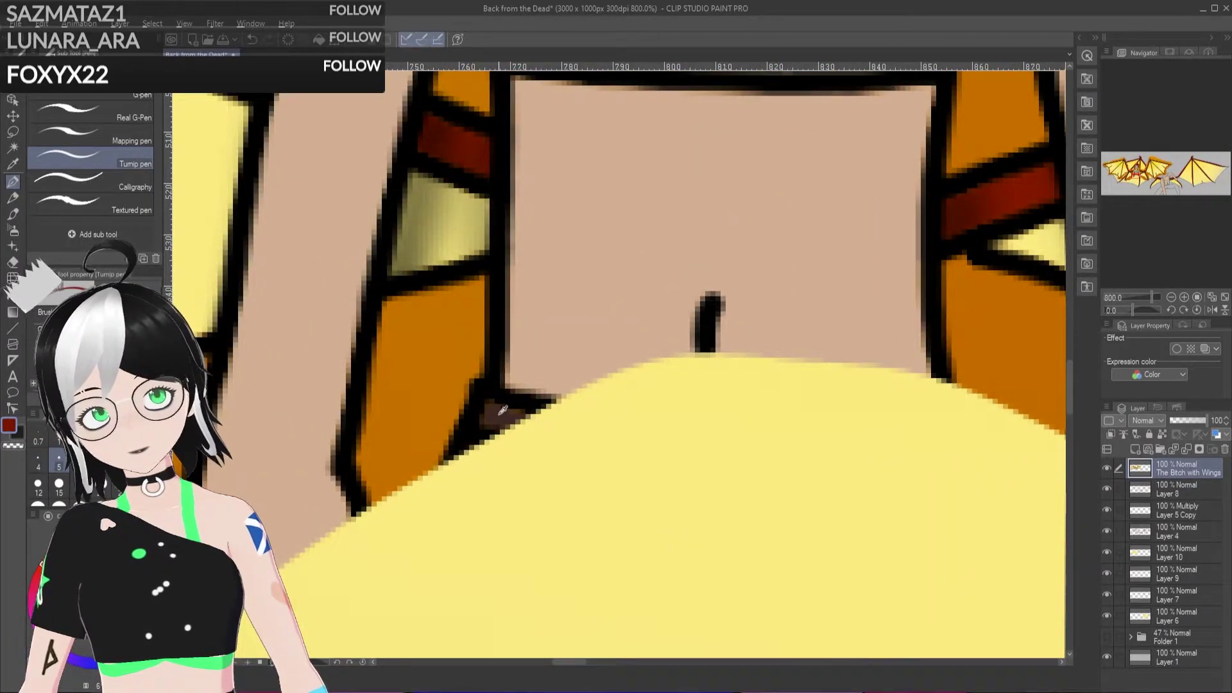
click(13, 311)
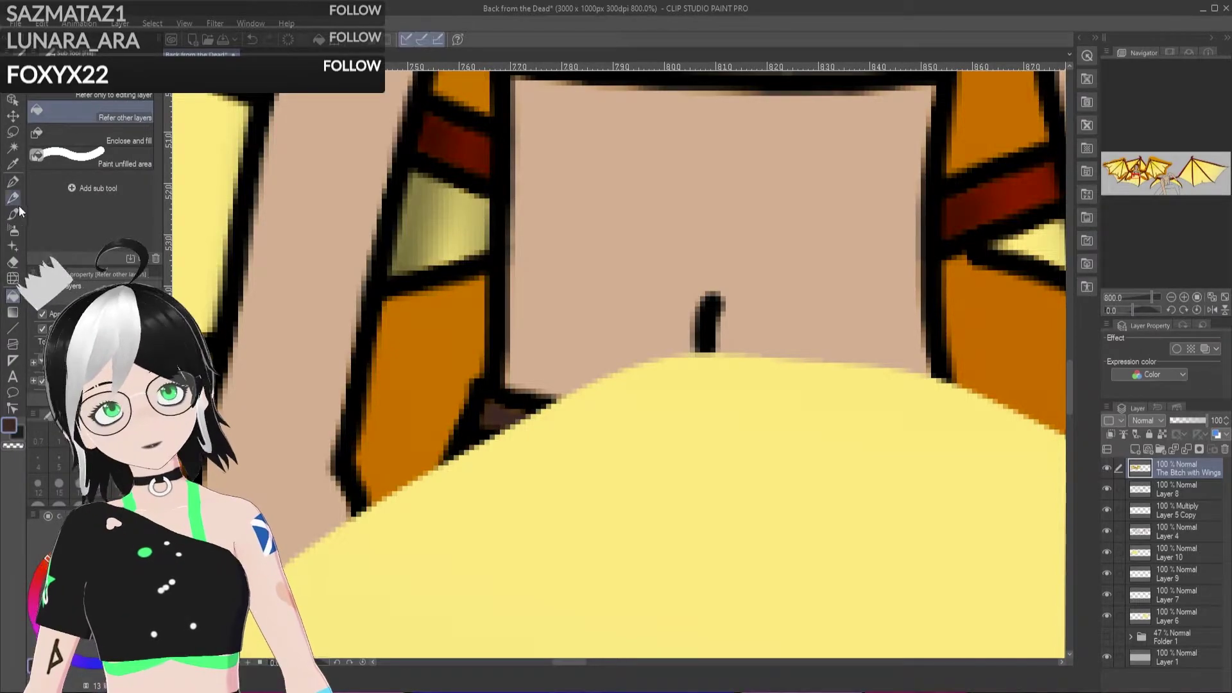
scroll(594, 445, down, 12)
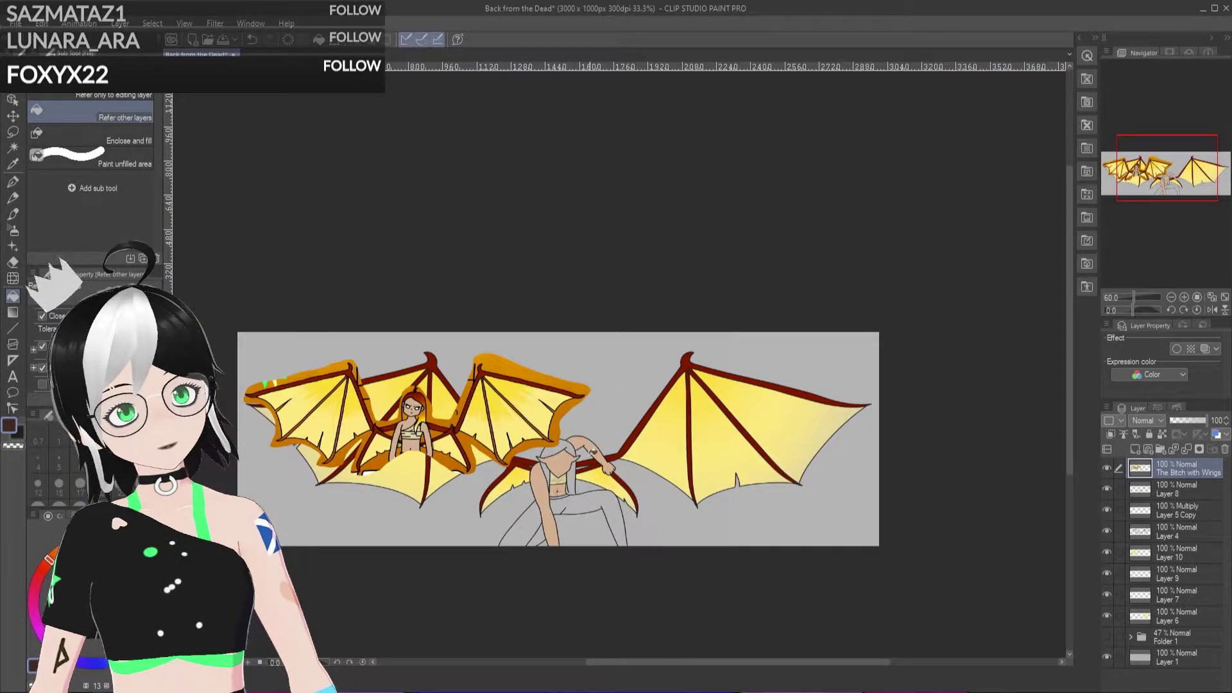
scroll(594, 445, up, 5)
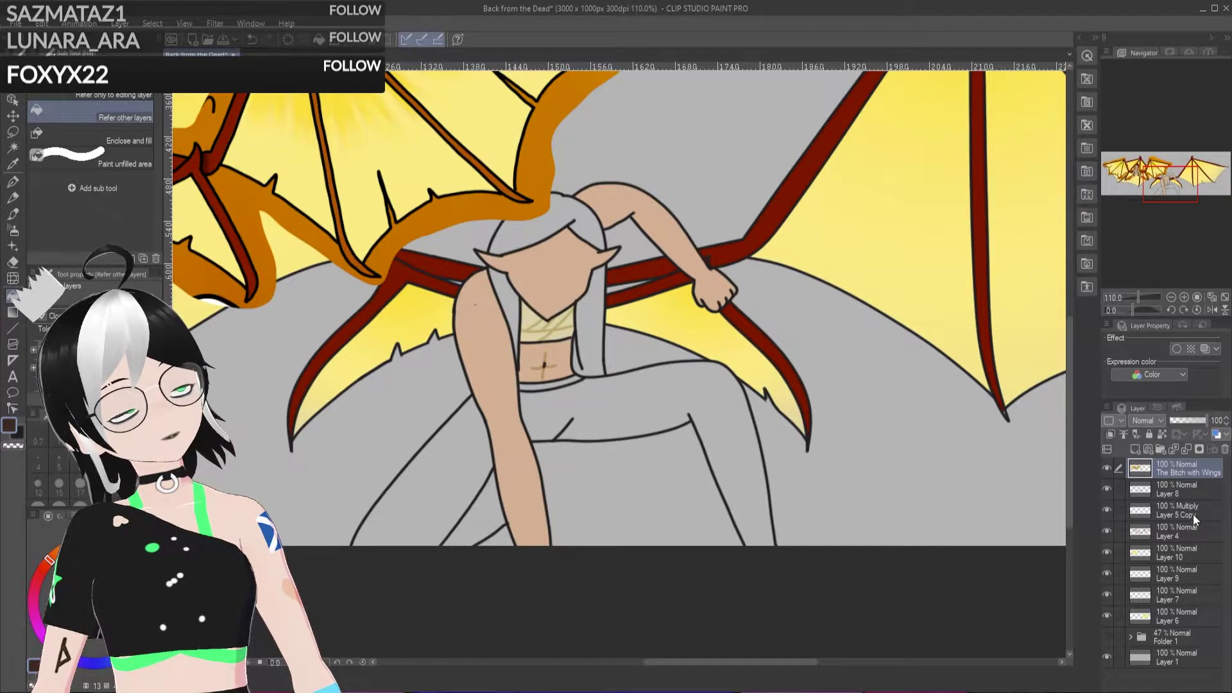
click(1191, 536)
click(578, 399)
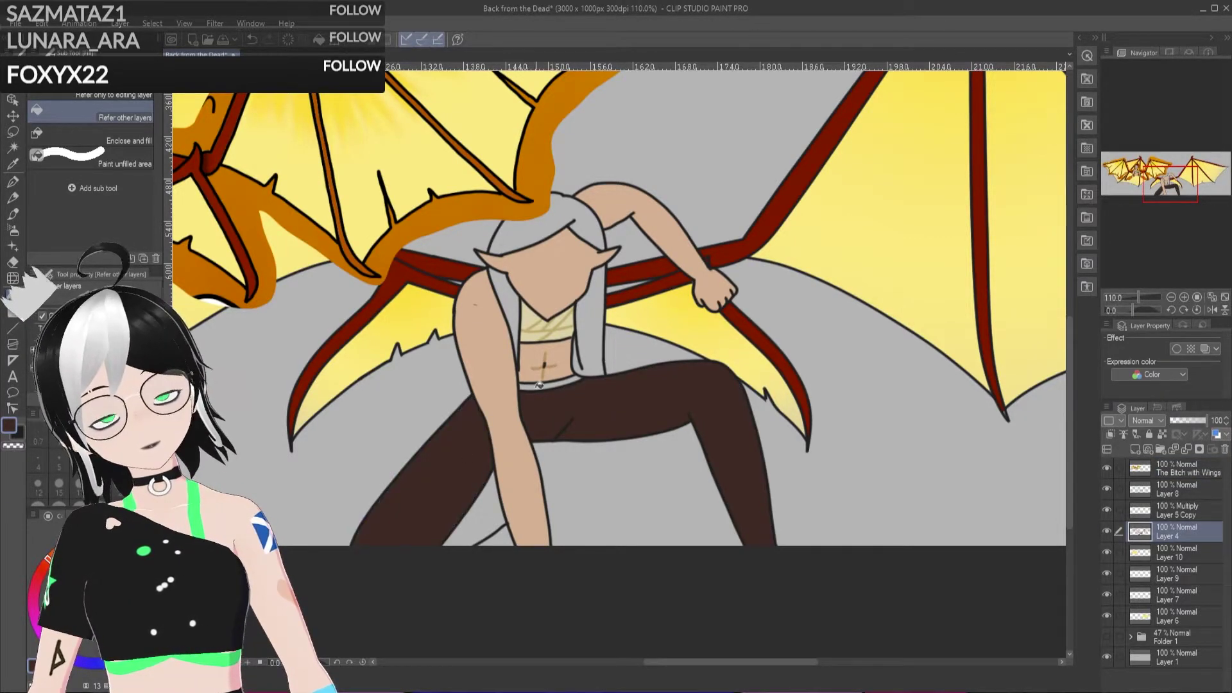
click(490, 515)
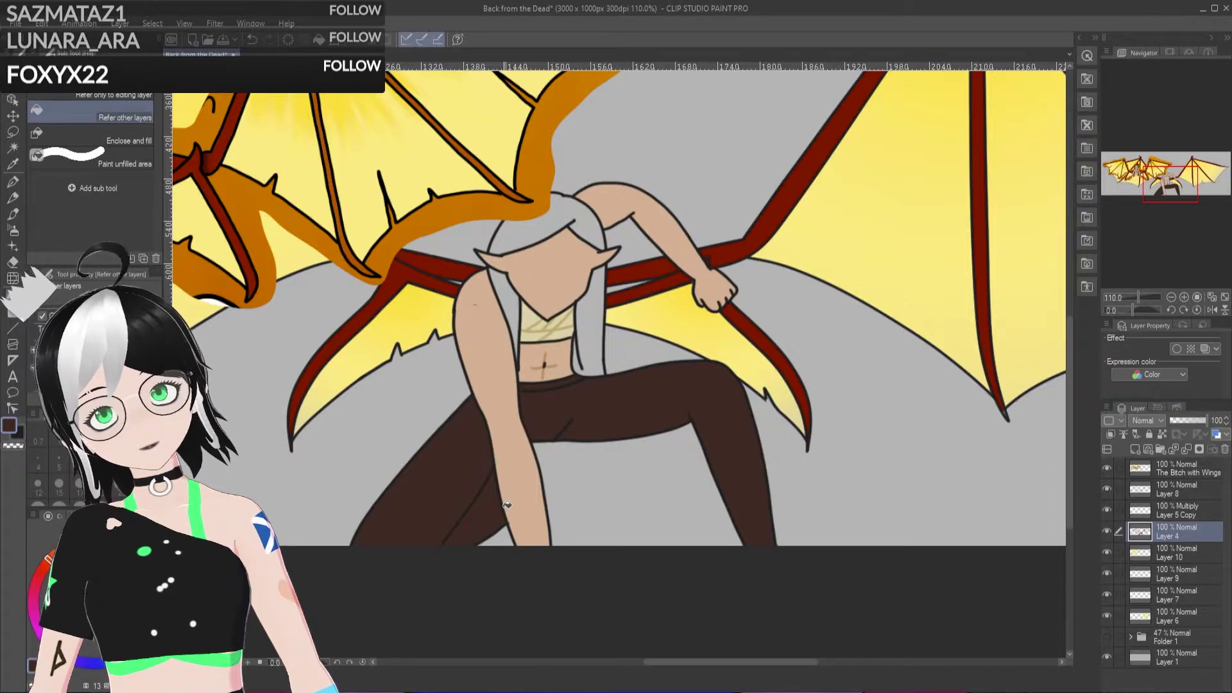
Step: Add a new raster layer between Layer 4 and Layer 10
scroll(655, 478, down, 3)
scroll(545, 319, up, 3)
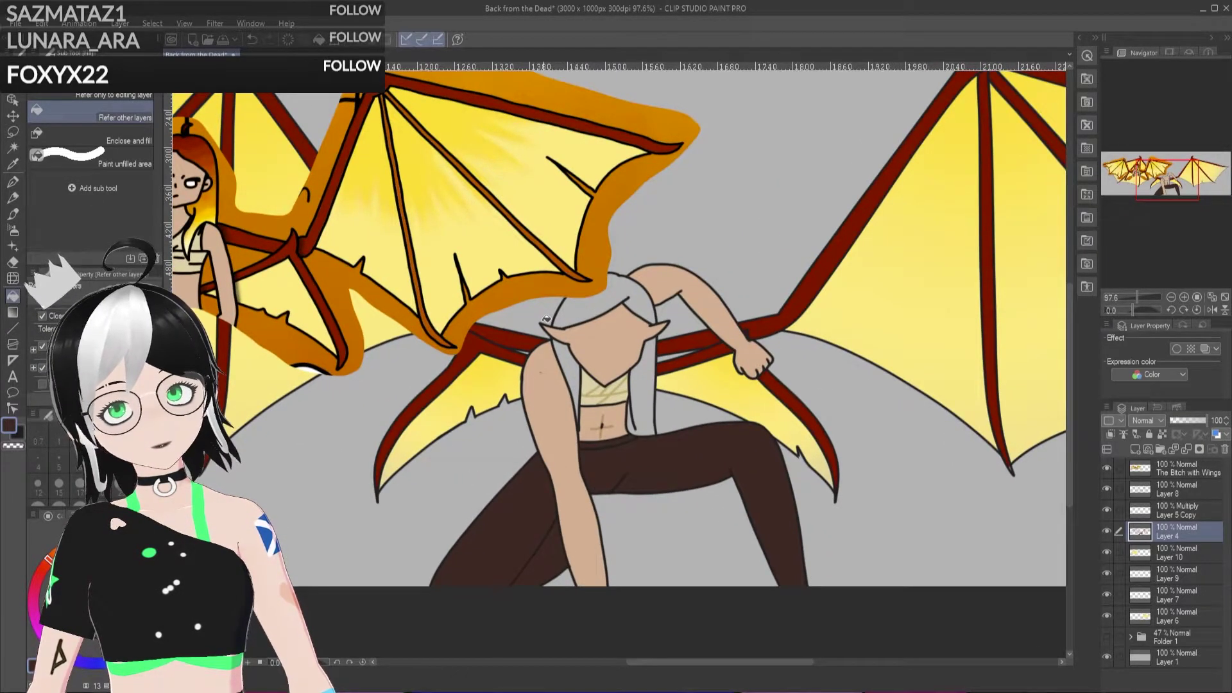
scroll(540, 323, down, 3)
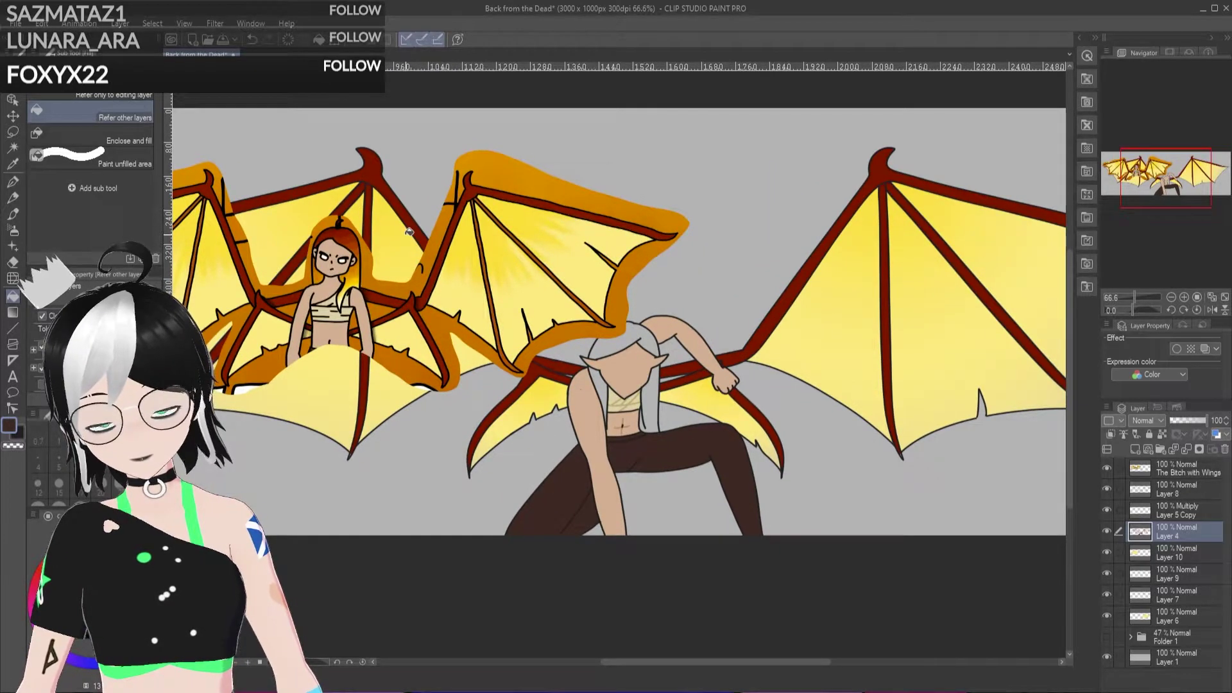
scroll(385, 221, up, 1)
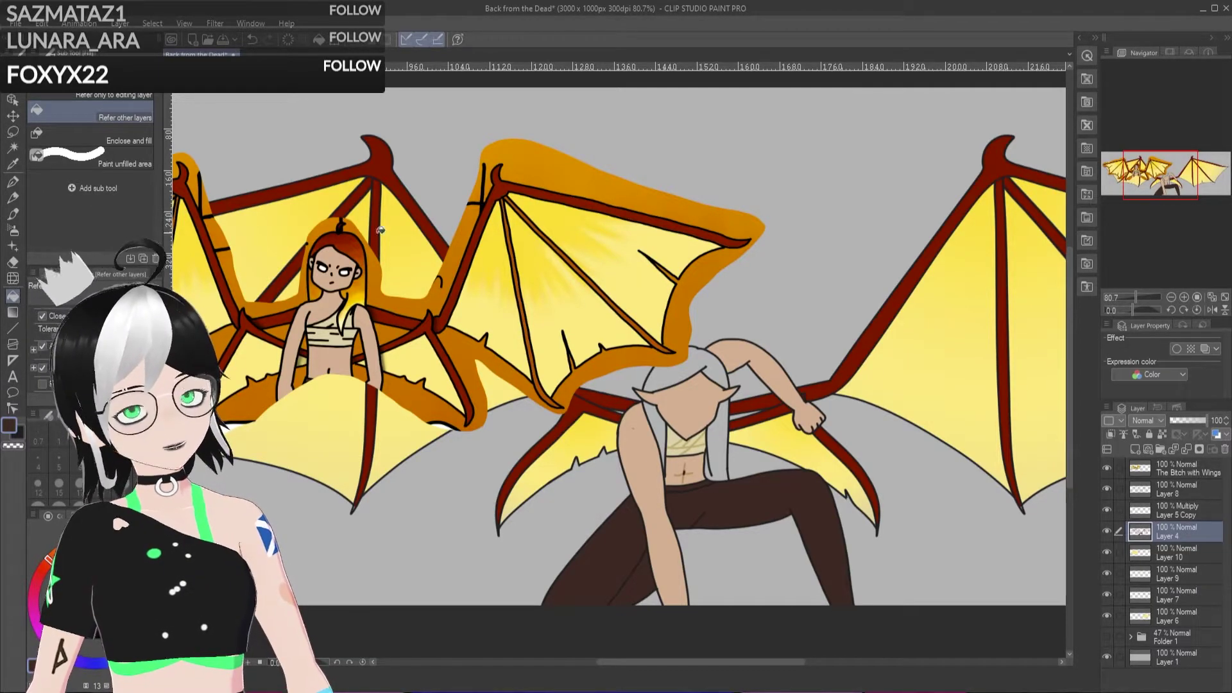
scroll(820, 443, down, 2)
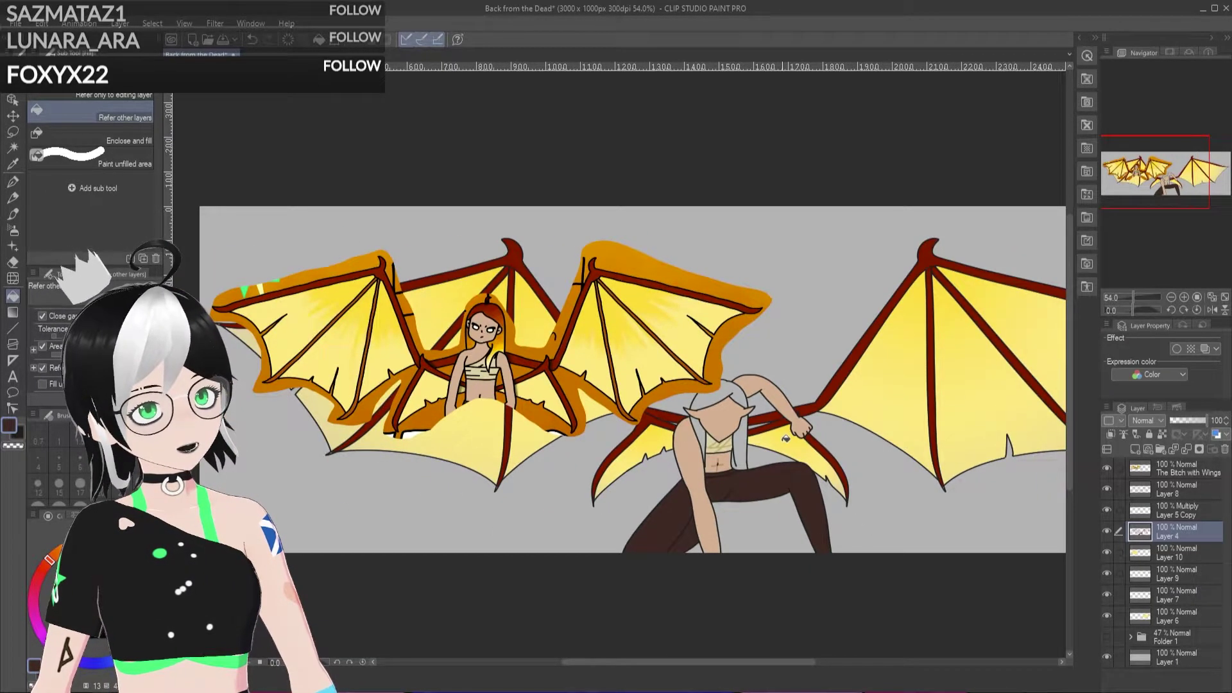
scroll(789, 424, up, 1)
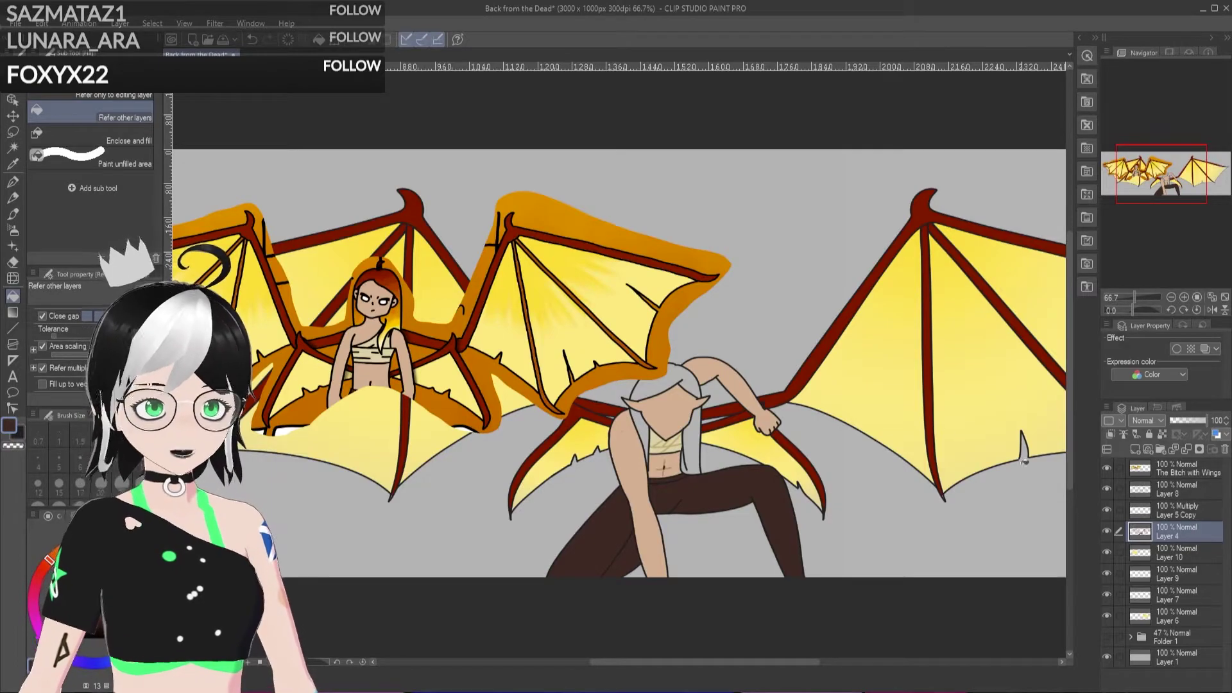
click(1196, 514)
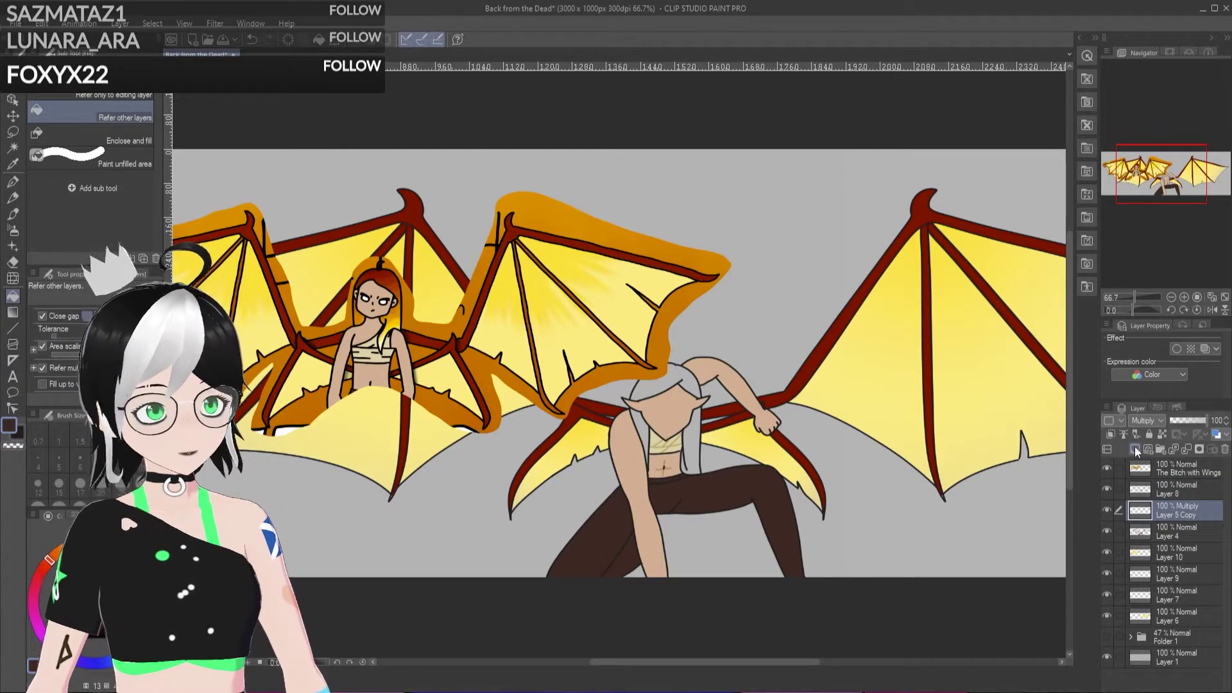
scroll(802, 484, up, 1)
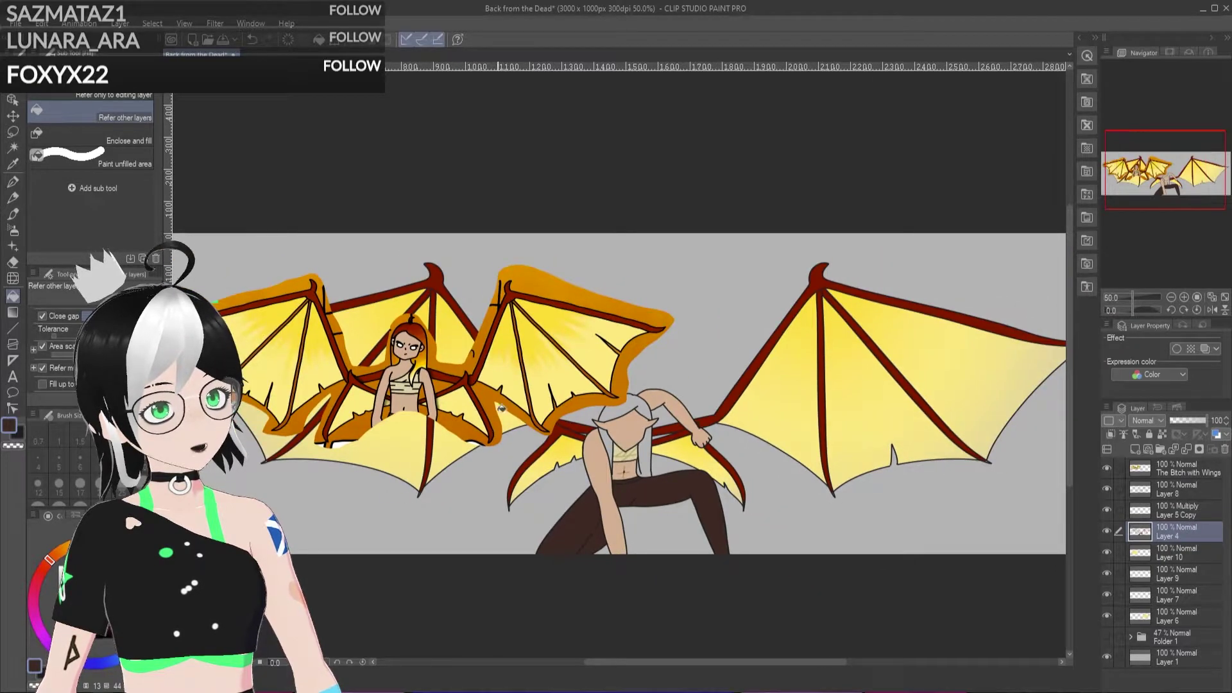
click(1174, 553)
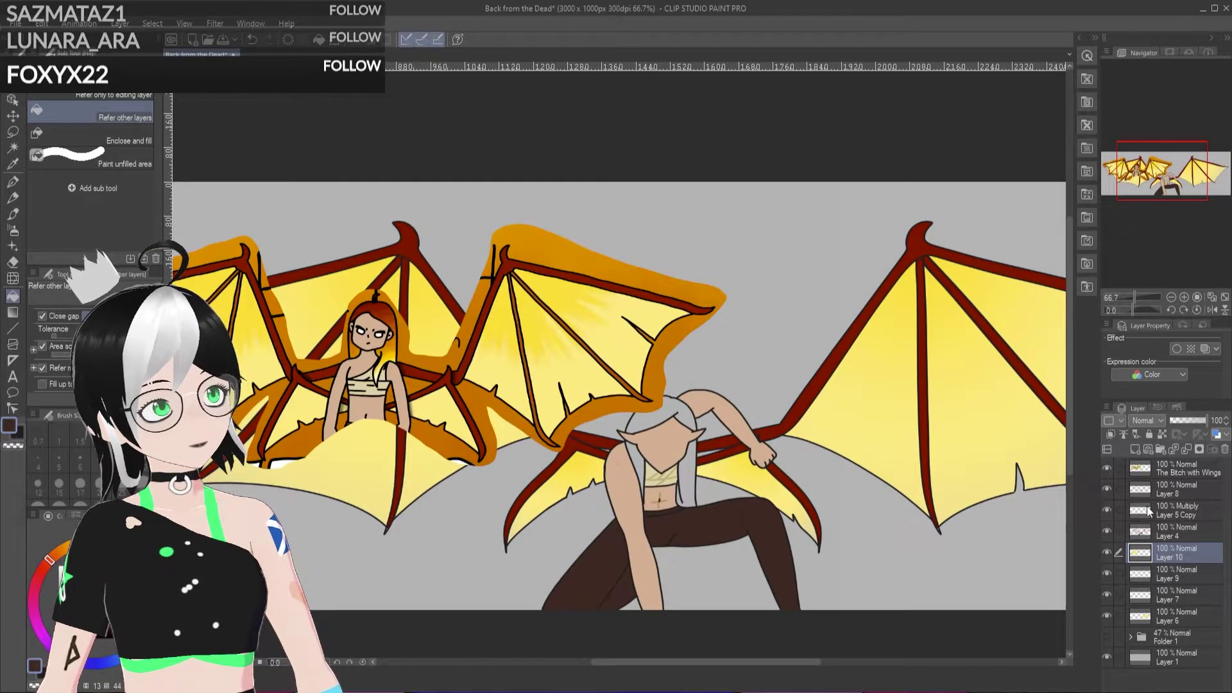
click(1137, 451)
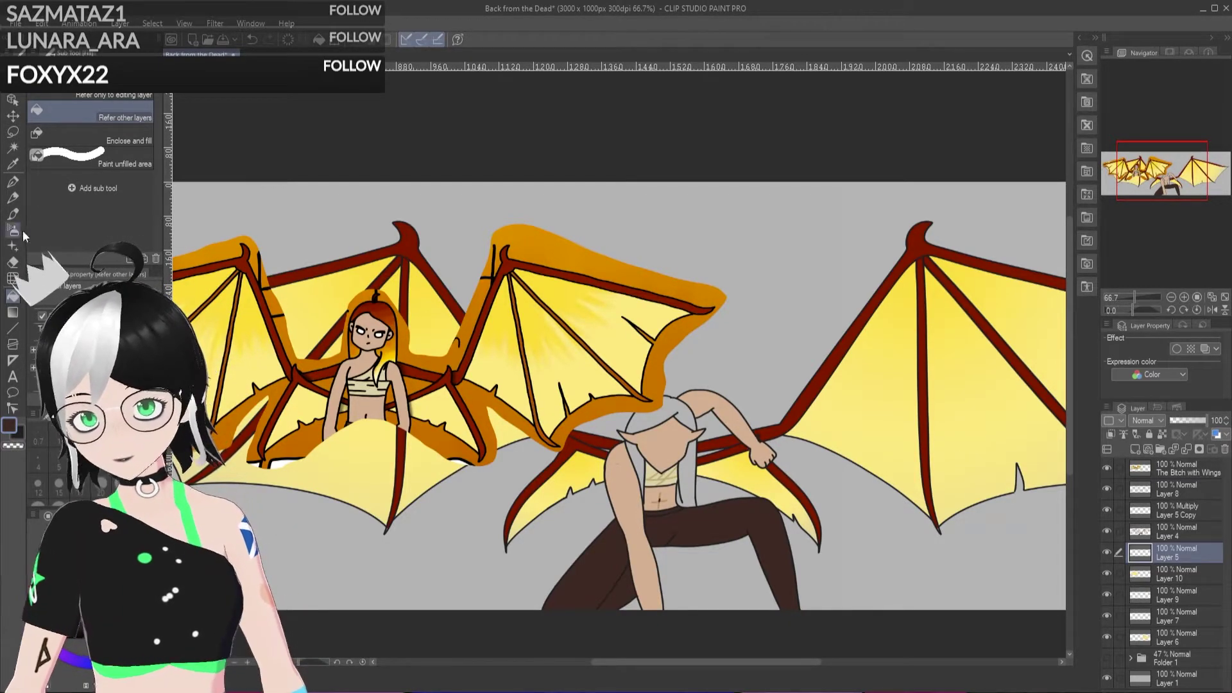
Step: Hide the reference layer and apply the yellow-to-cream gradient on Layer 5 from the top of the figure's head to the waist
click(13, 313)
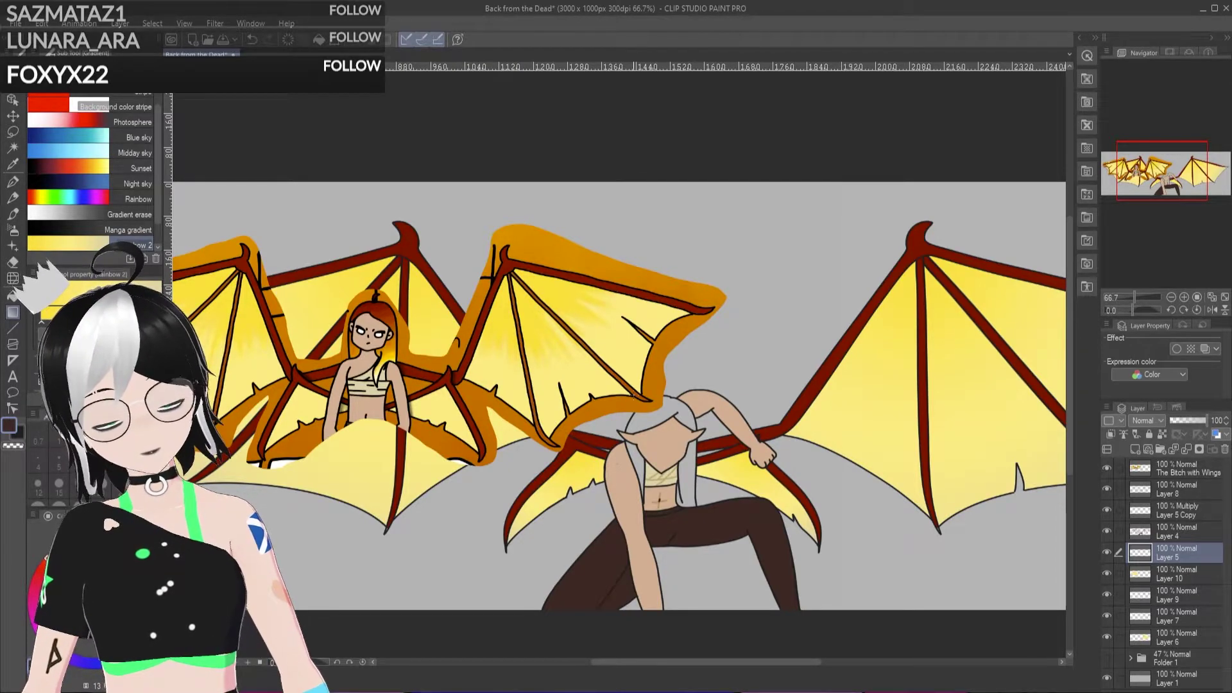
key(ctrl+0)
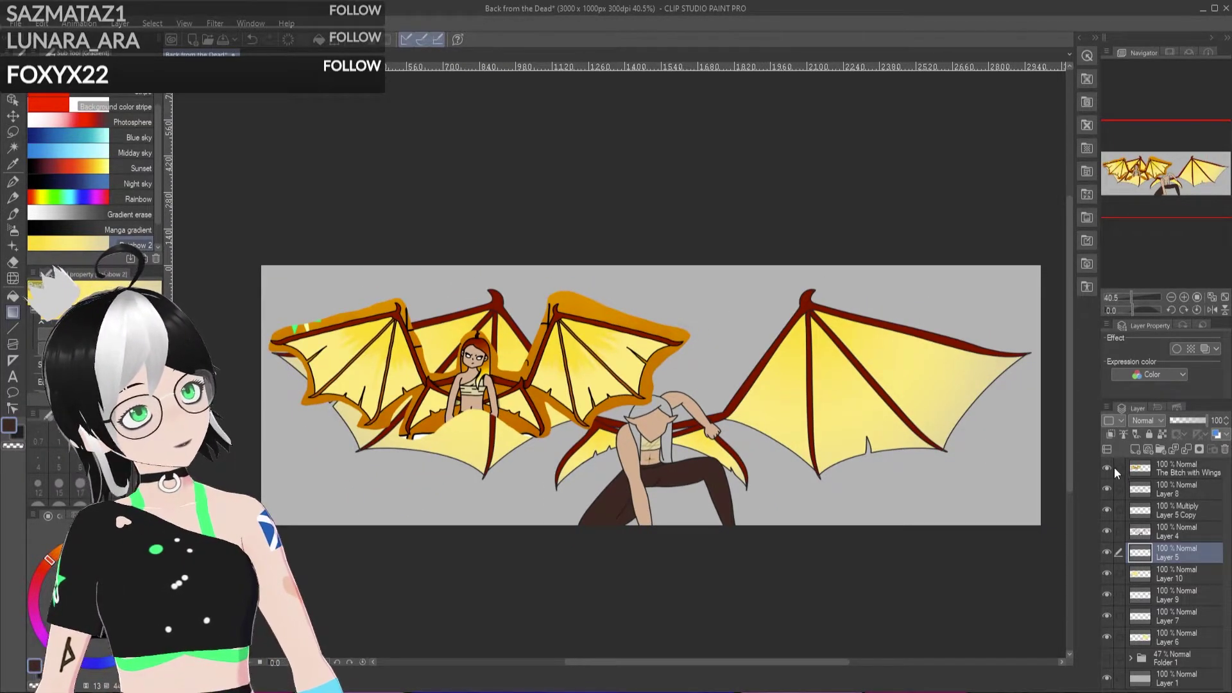
click(1107, 467)
scroll(863, 484, up, 2)
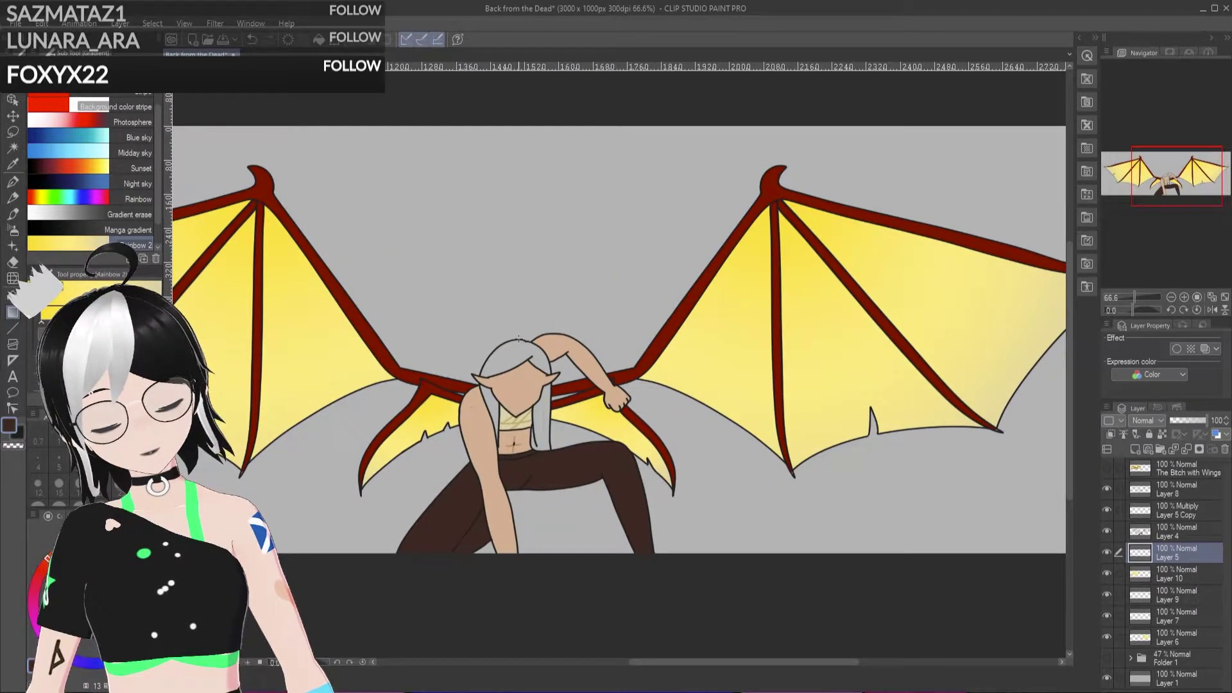
drag(519, 341, 514, 466)
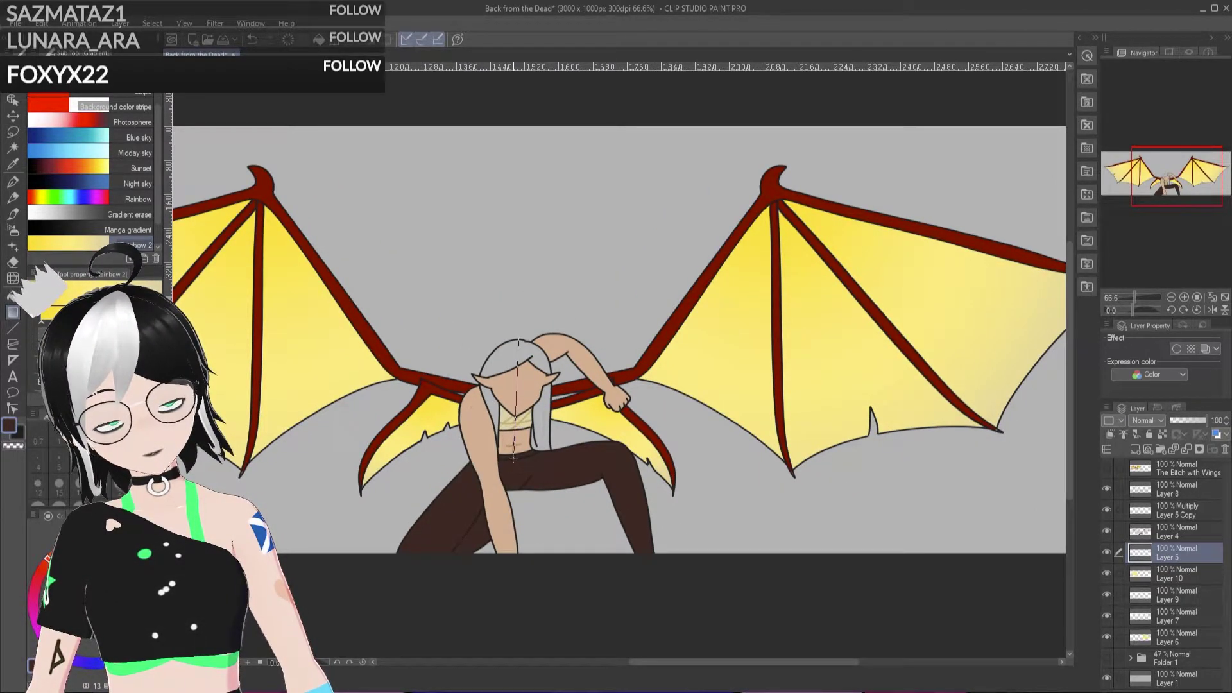
drag(513, 458, 513, 458)
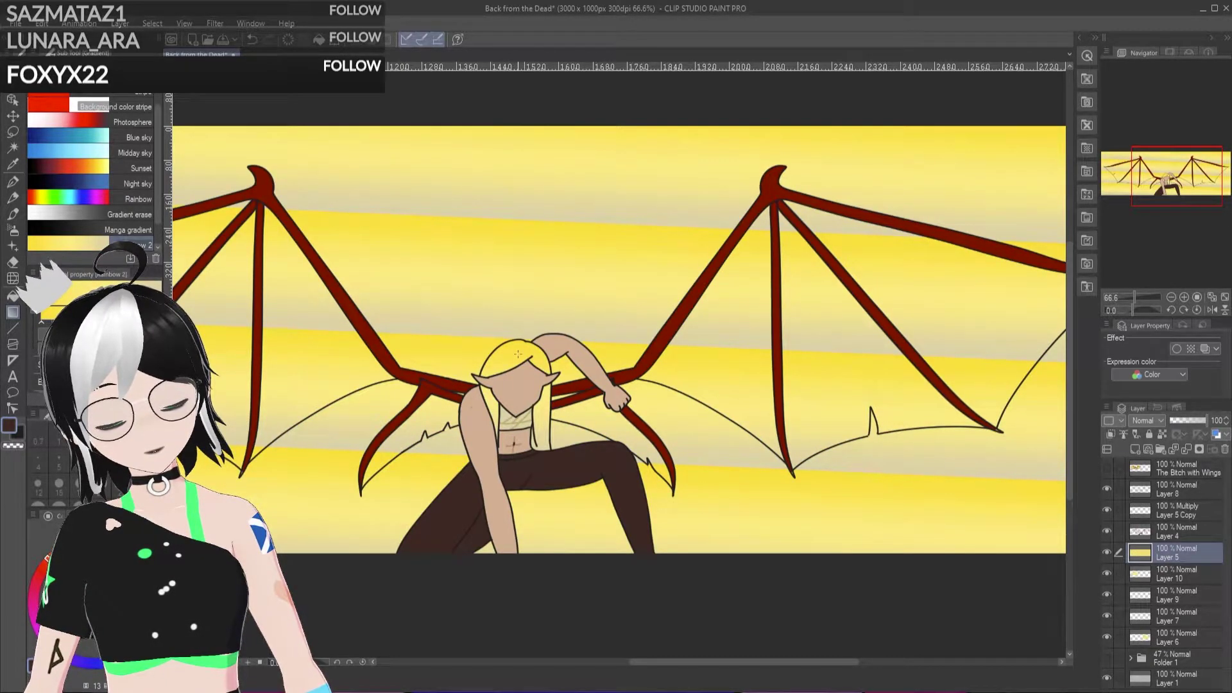
key(ctrl+z)
key(ctrl+y)
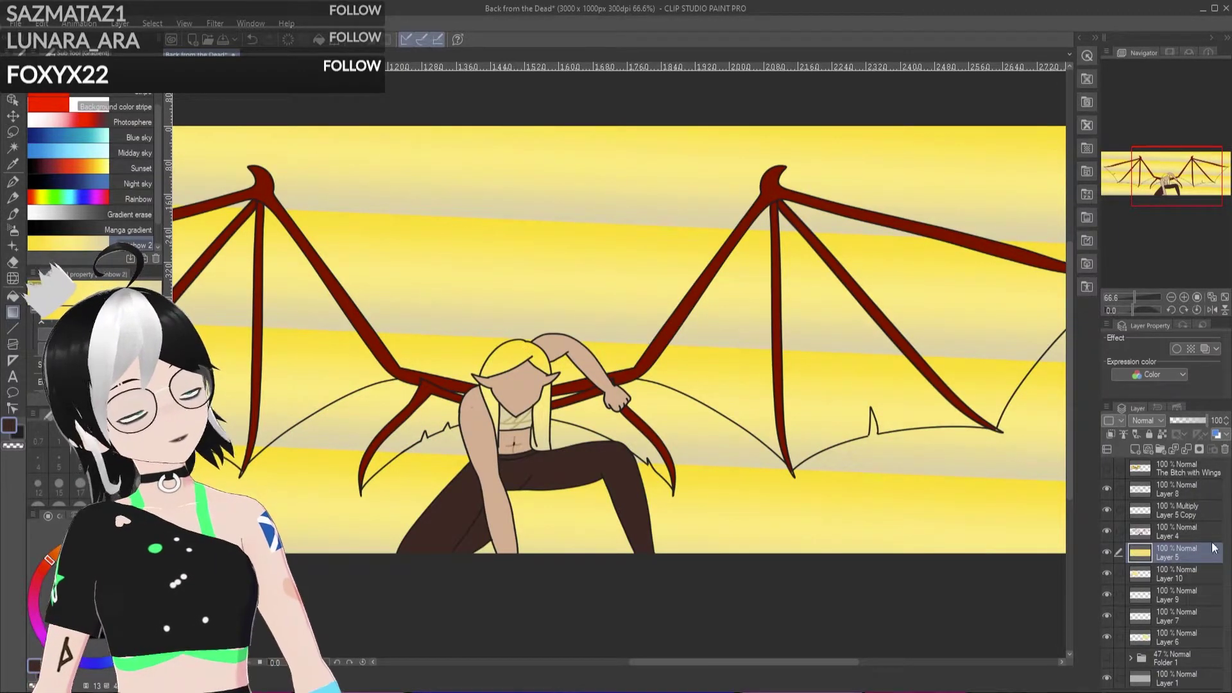
Step: Select the areas of the figure's hair, including both side strands, from the Layer 8 line art
click(13, 147)
click(493, 403)
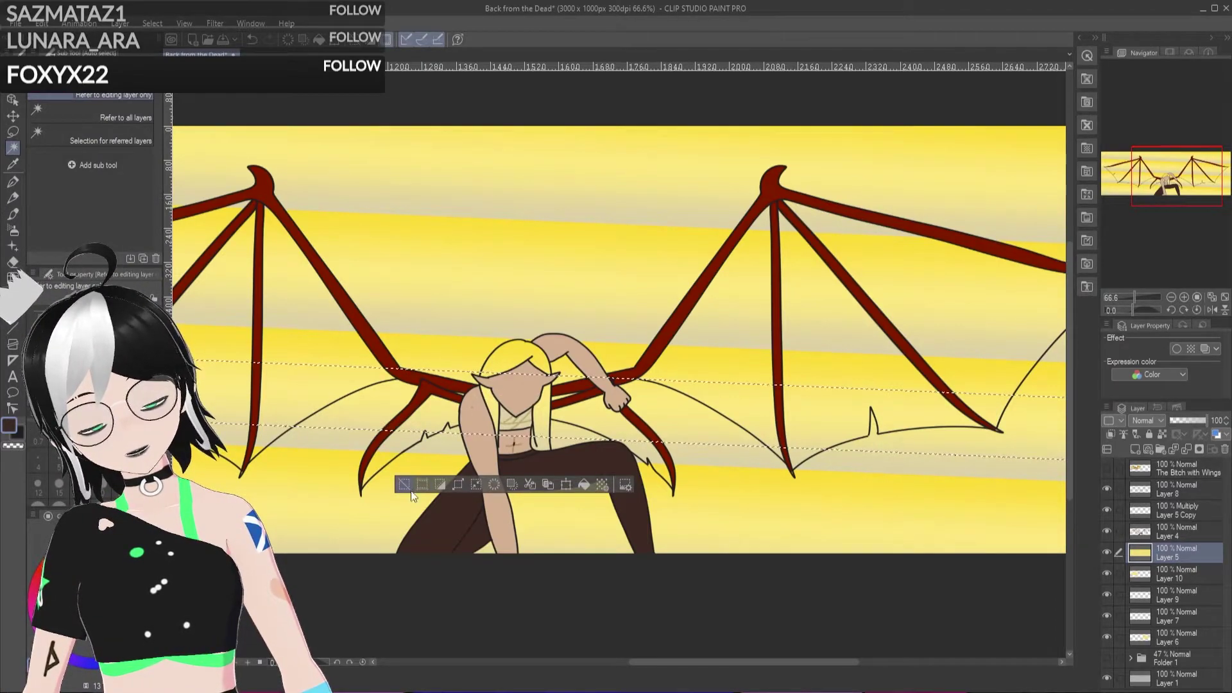
key(ctrl+d)
click(1184, 491)
click(489, 401)
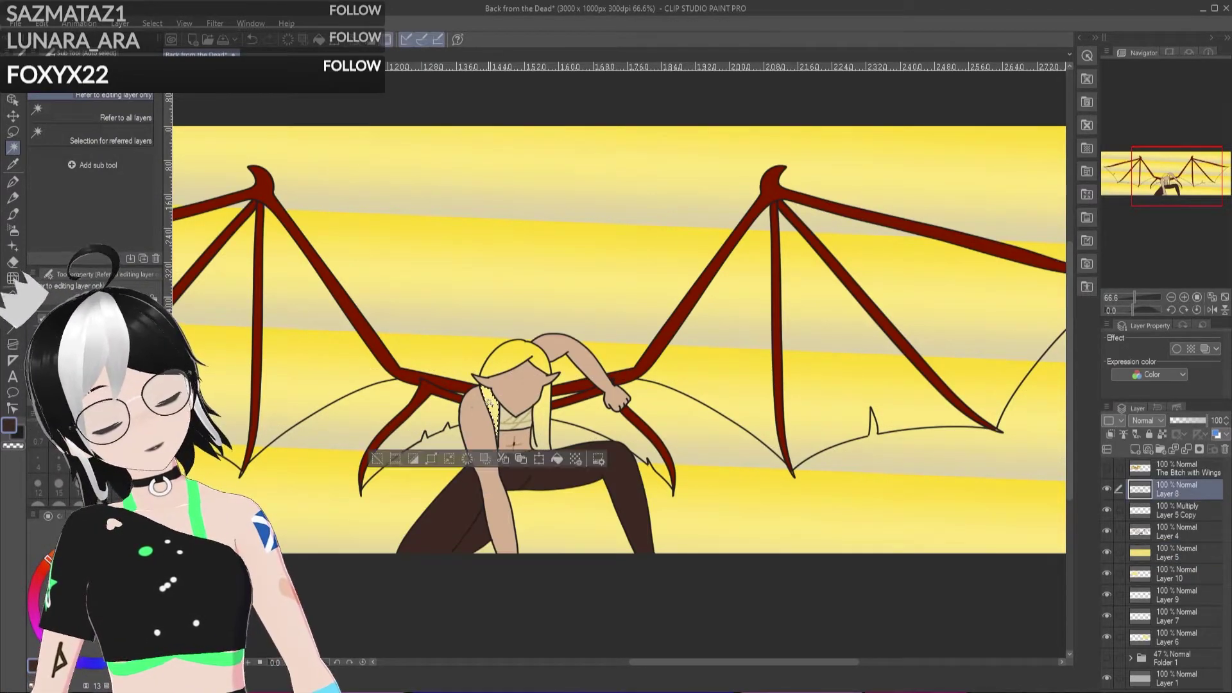
shift+click(546, 416)
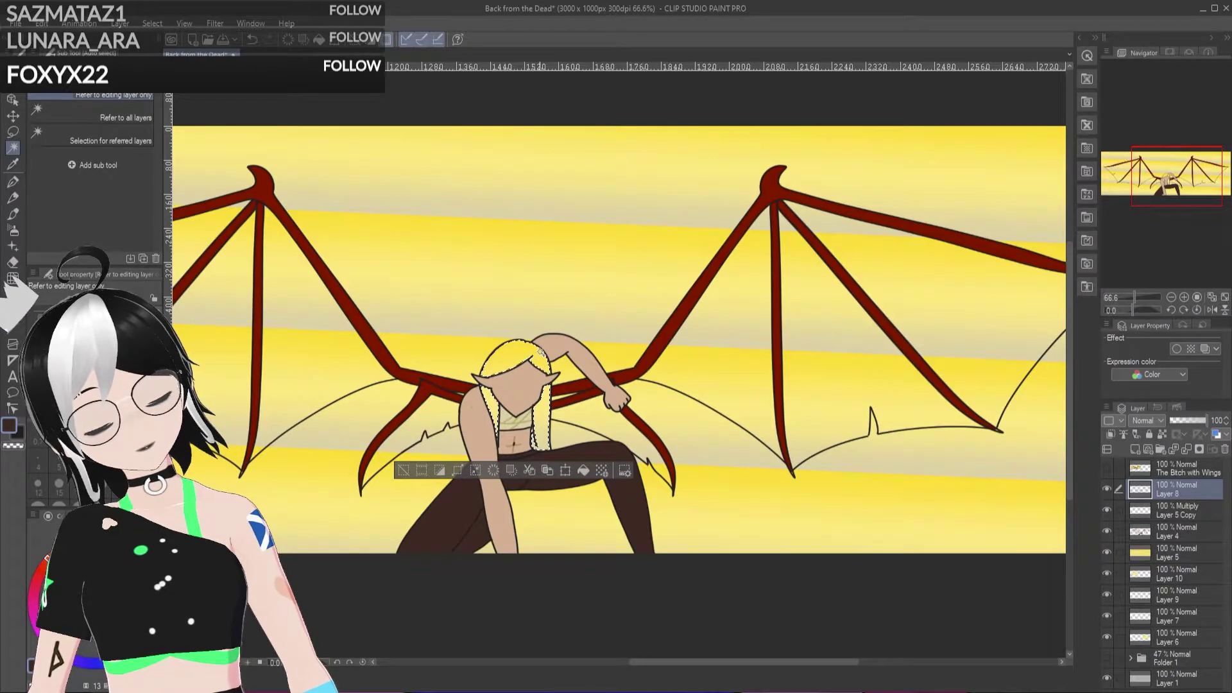
Step: Invert the hair selection, clear the Layer 5 gradient outside the hair, and deselect
click(442, 470)
key(Delete)
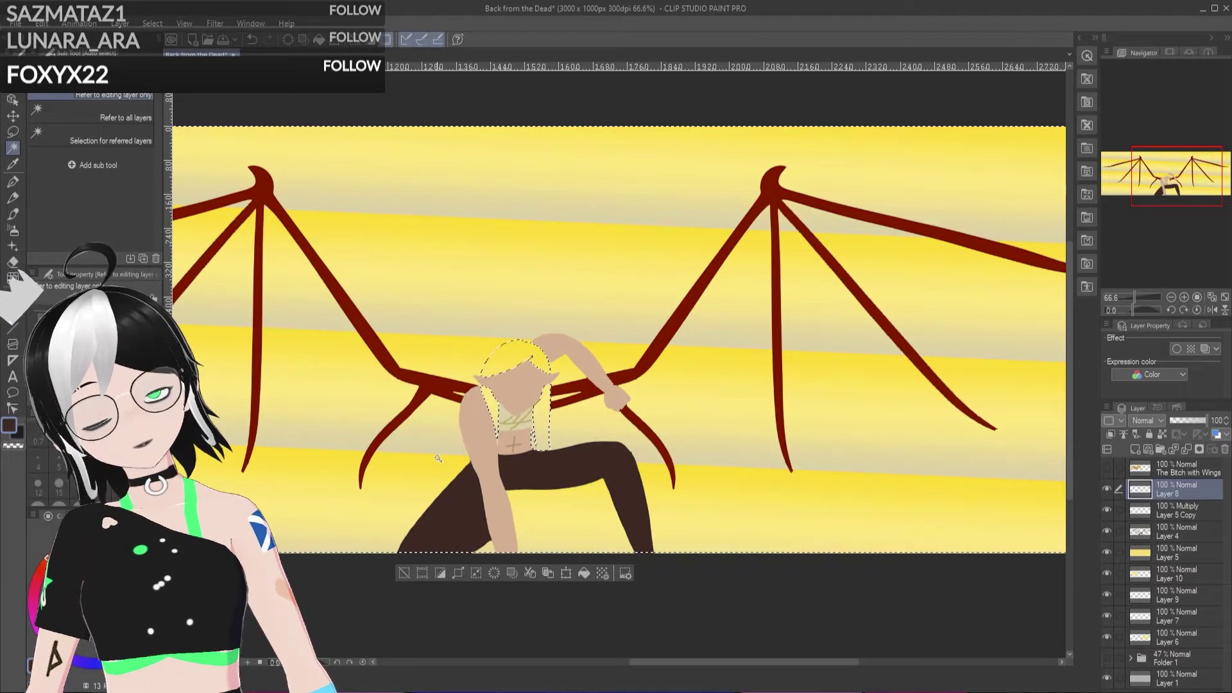
key(ctrl+z)
click(1179, 552)
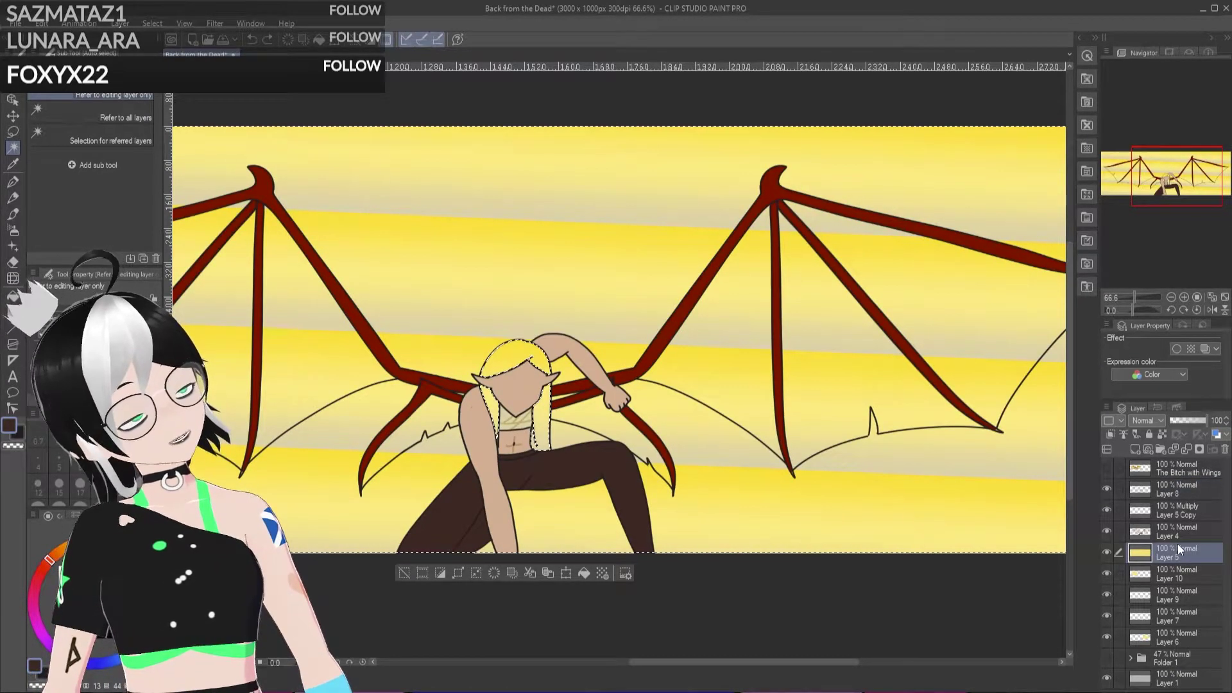
key(Delete)
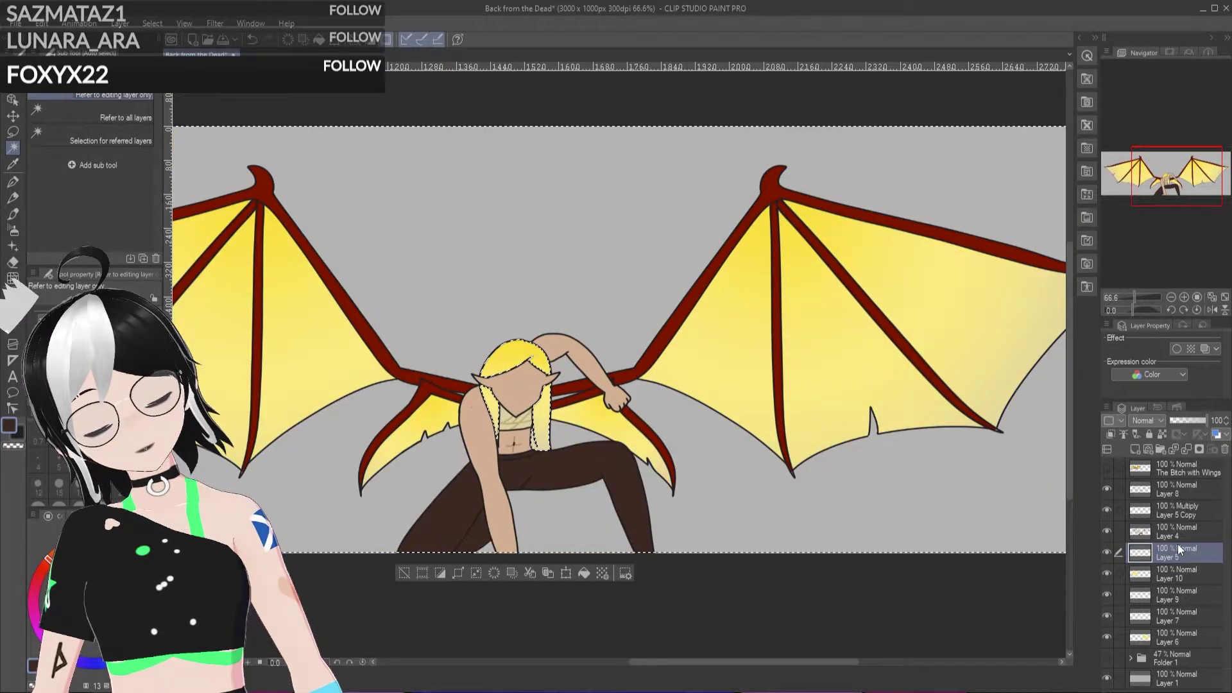
click(408, 569)
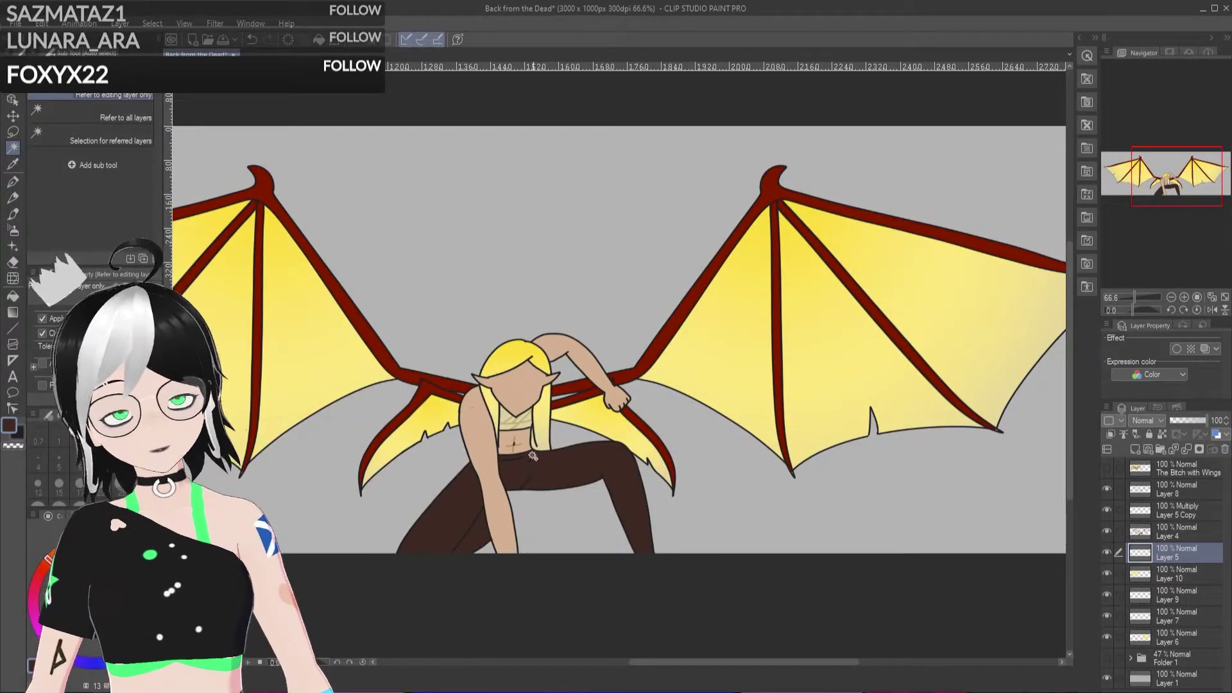
Step: Examine the coloured wings, hair and body across the whole canvas, with the Layer 8 line art as the active layer
scroll(534, 459, down, 3)
scroll(272, 397, up, 1)
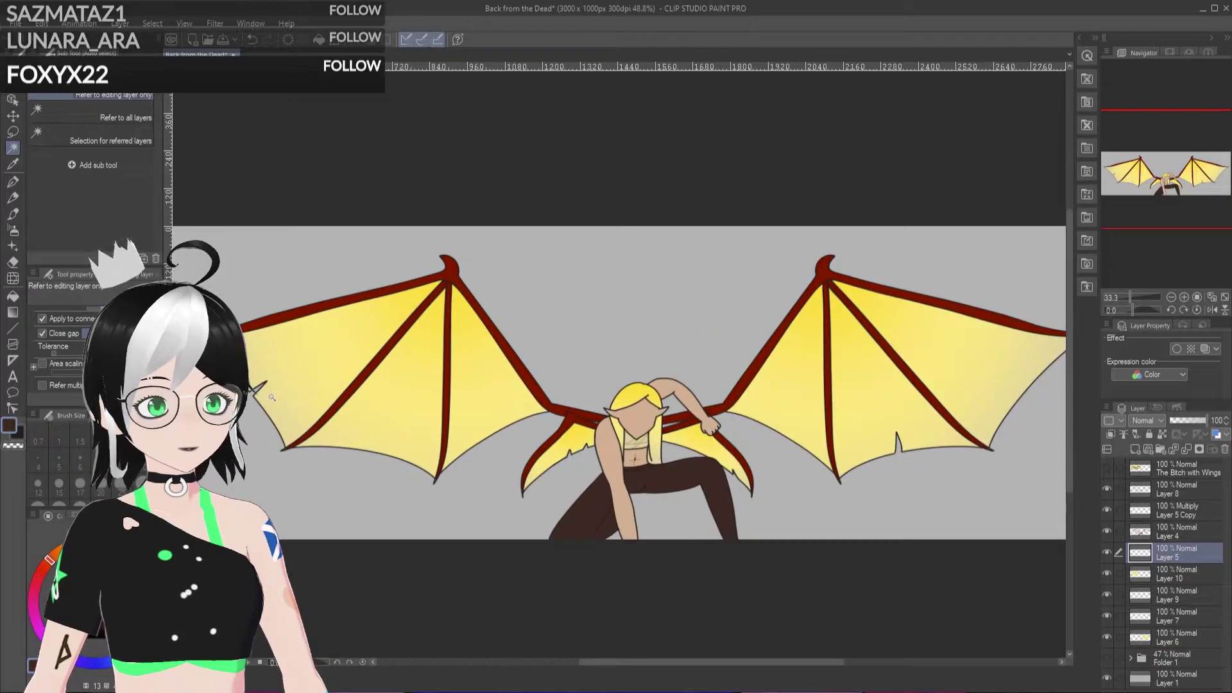
scroll(836, 465, up, 1)
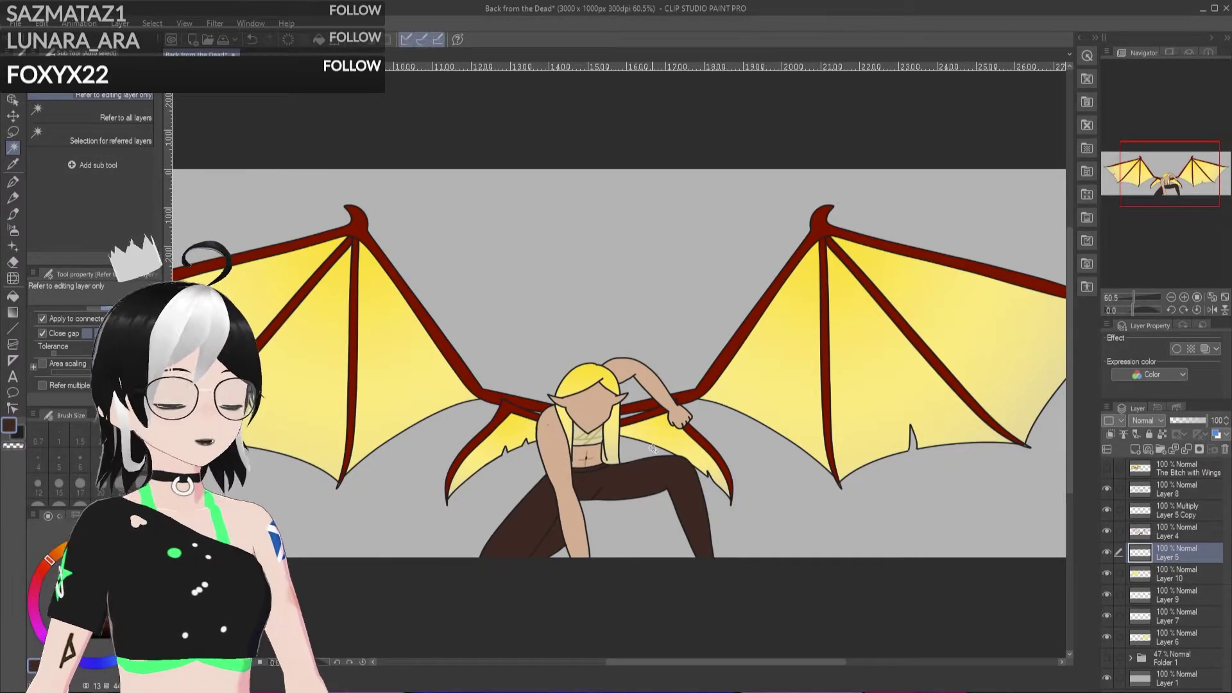
click(1186, 490)
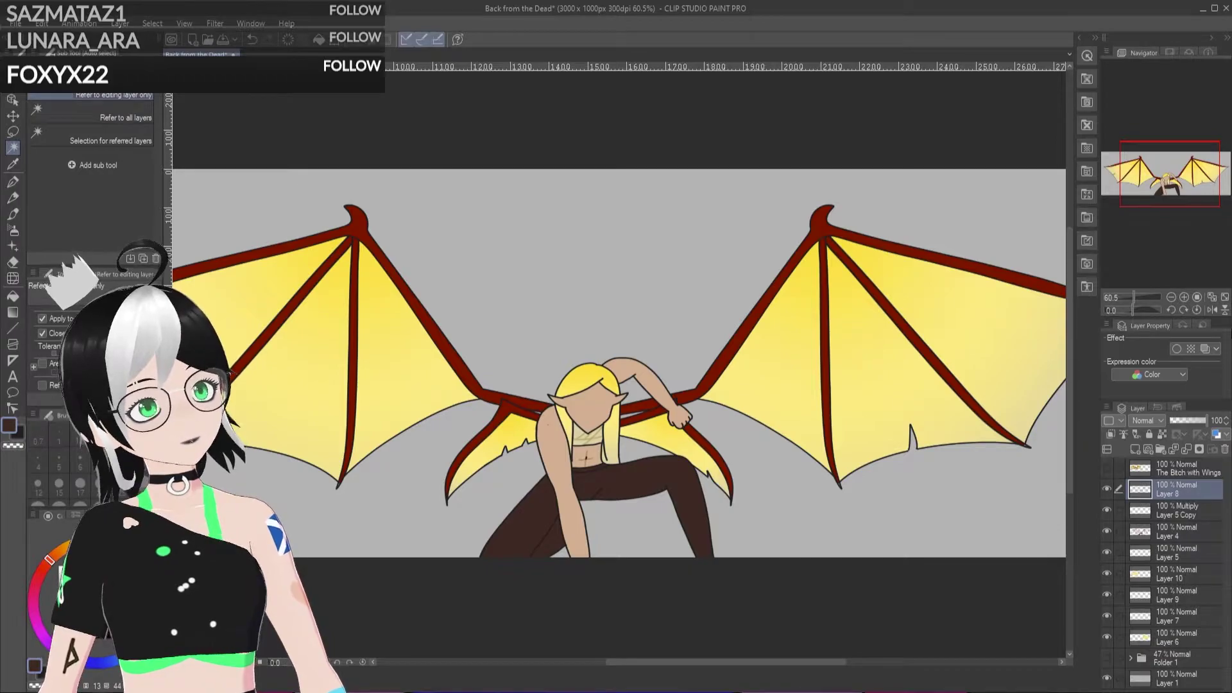
scroll(822, 268, down, 4)
scroll(861, 338, up, 3)
scroll(738, 310, down, 3)
scroll(738, 310, up, 1)
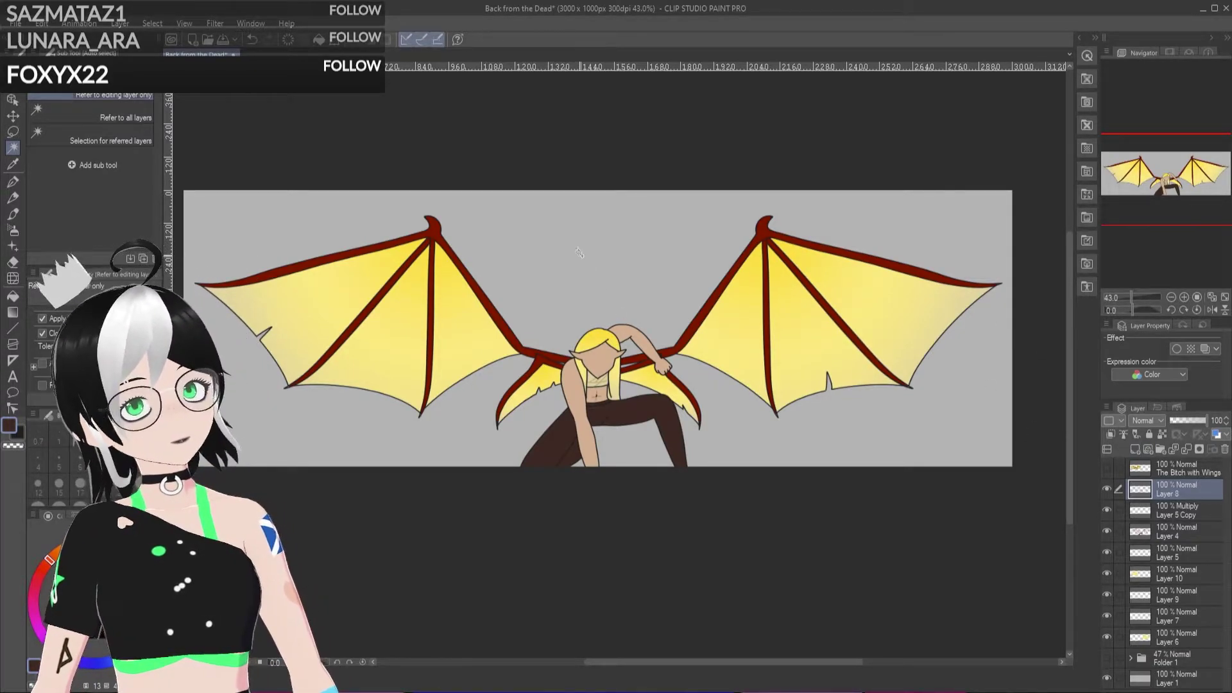
scroll(570, 252, up, 1)
scroll(569, 252, down, 1)
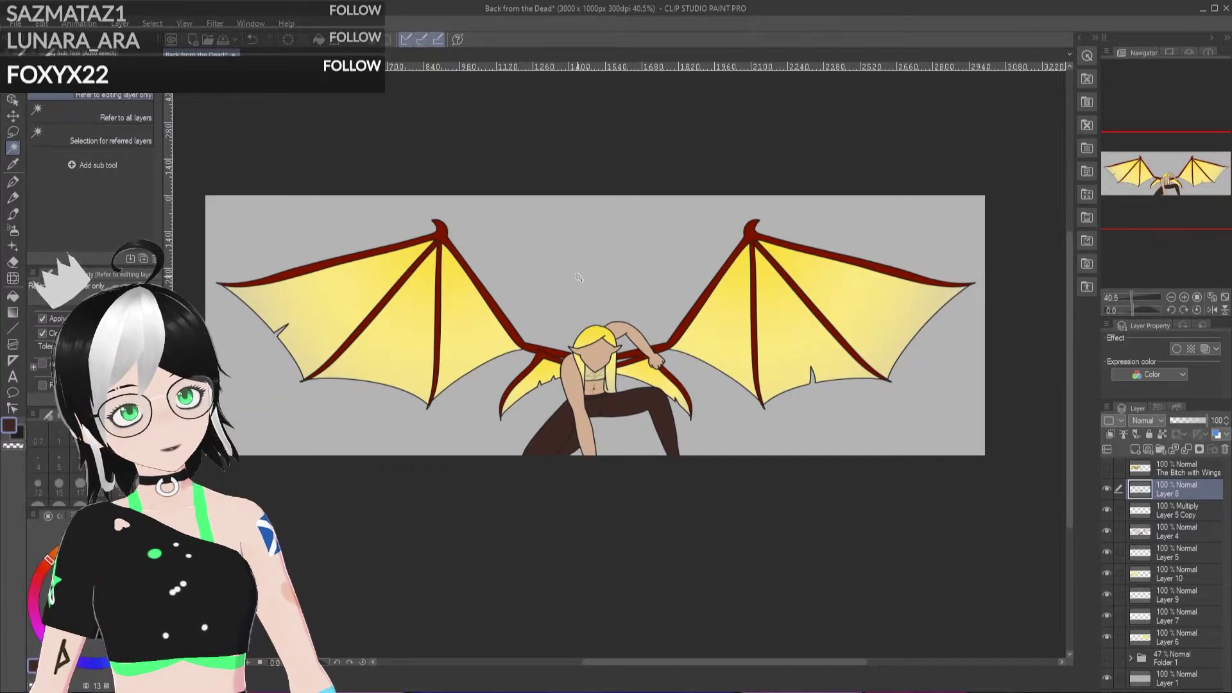
scroll(620, 363, up, 10)
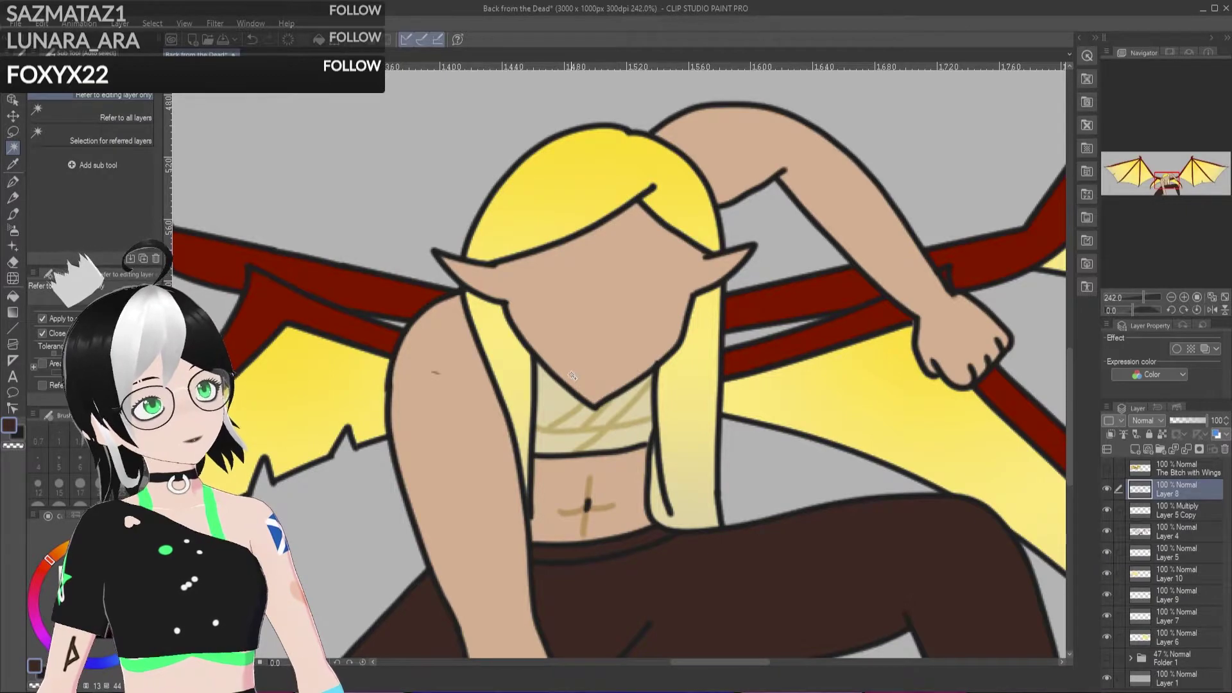
click(1135, 450)
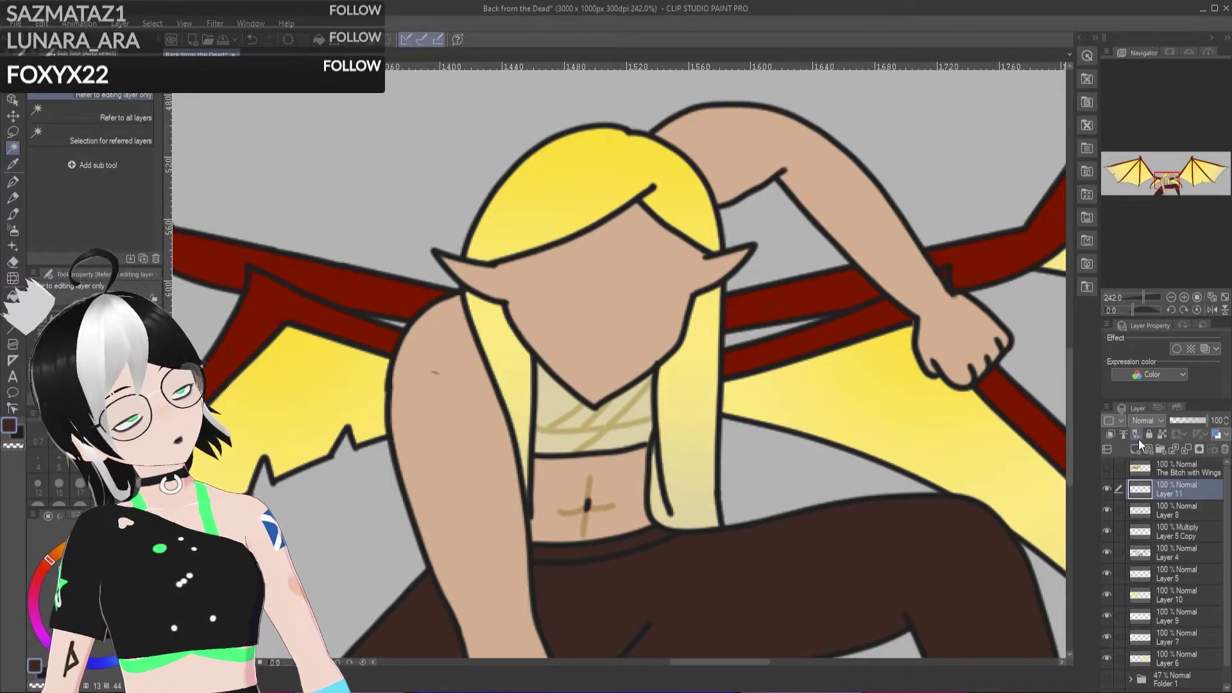
click(14, 183)
key(x)
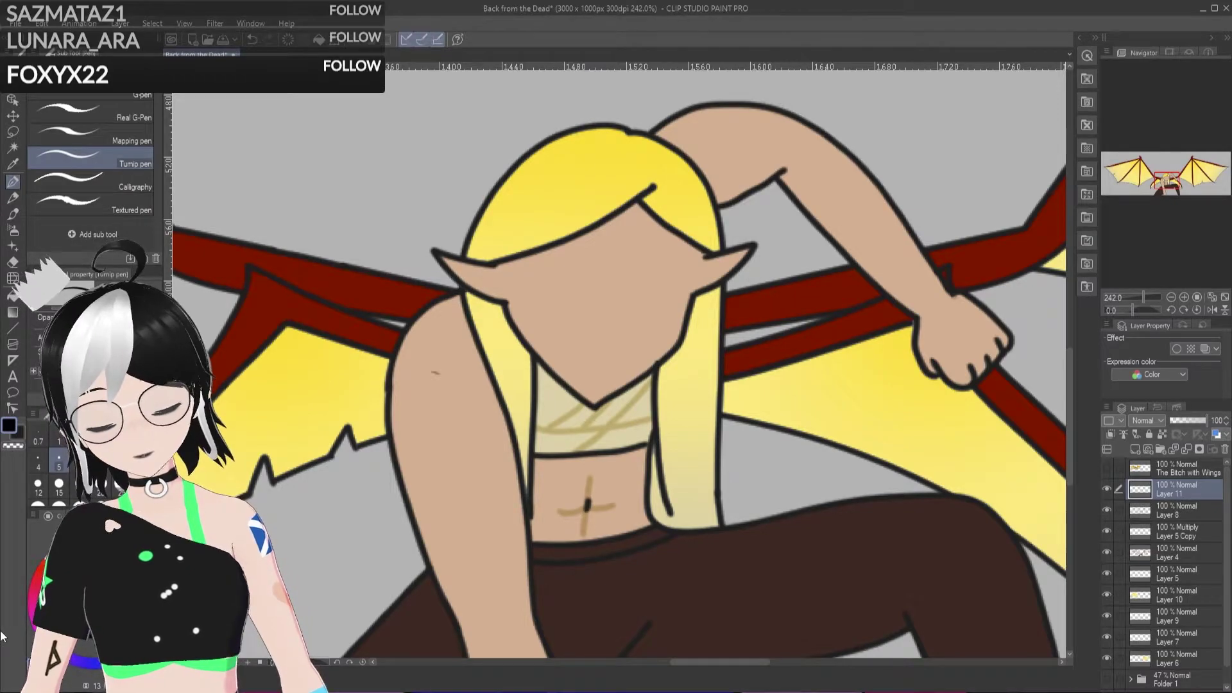
scroll(470, 350, up, 5)
scroll(469, 351, up, 6)
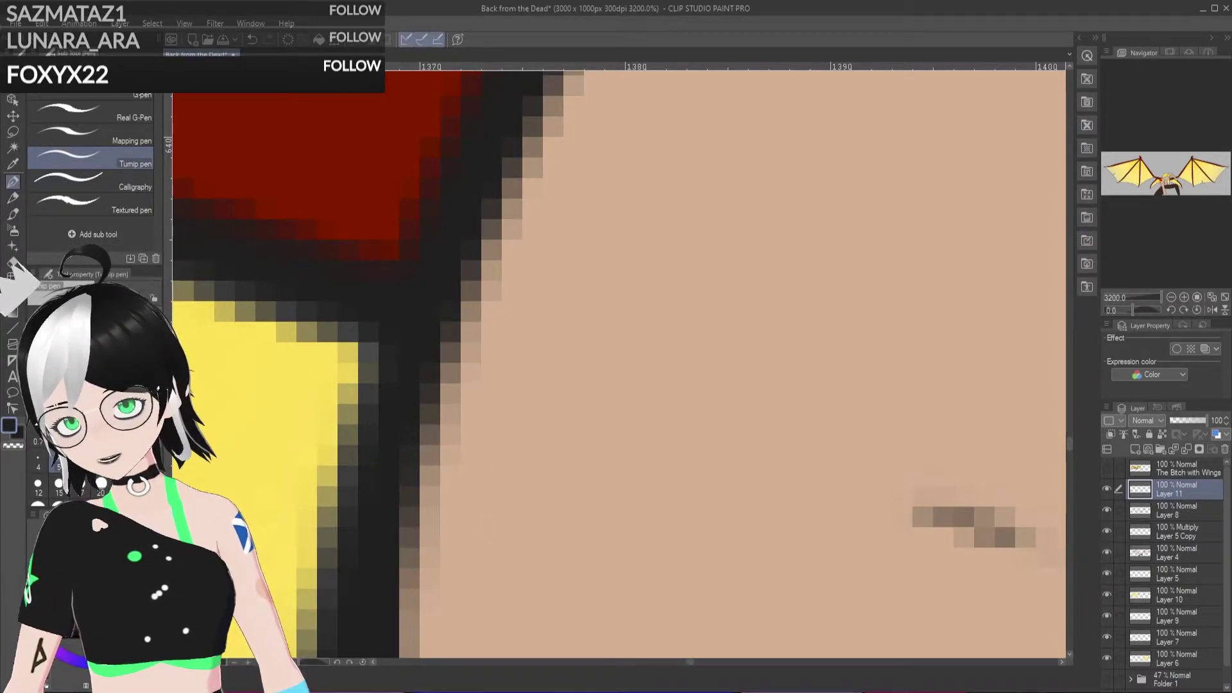
click(10, 429)
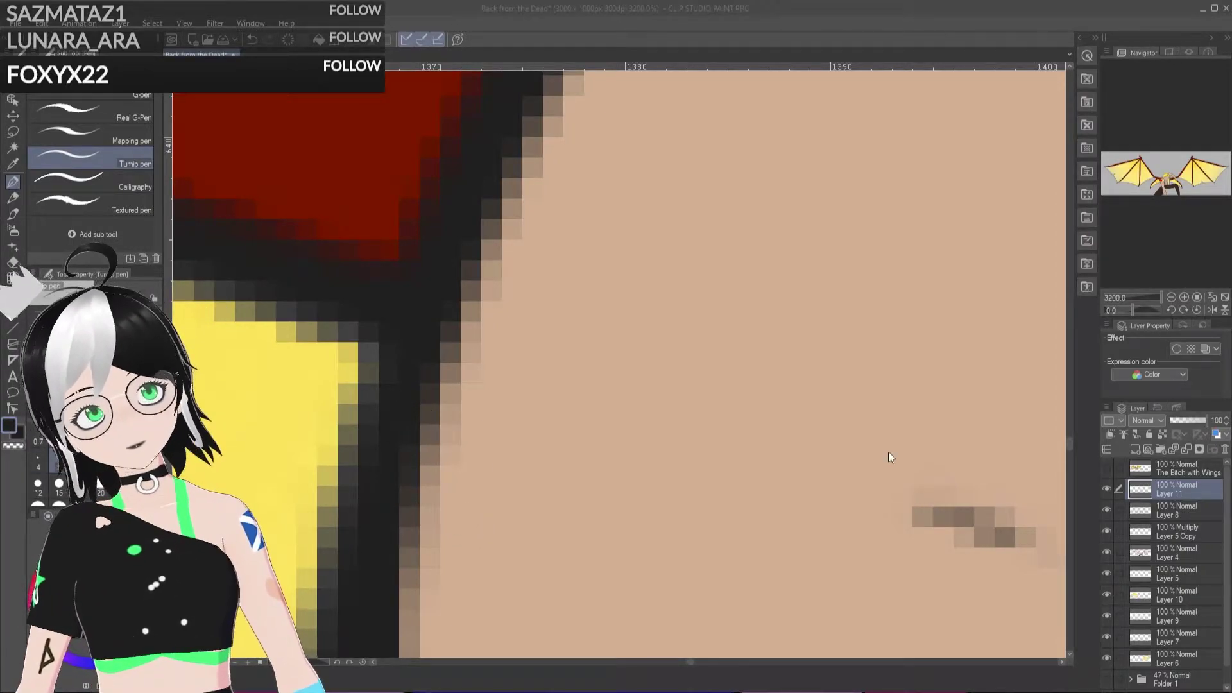
key(Return)
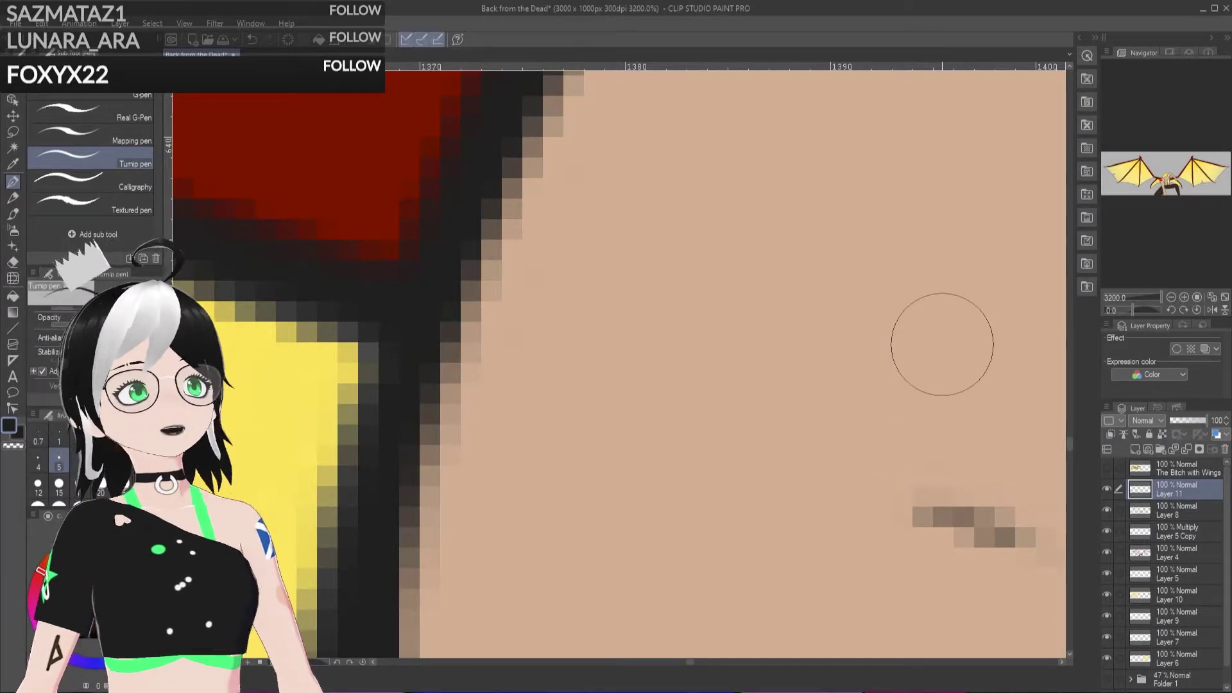
scroll(724, 418, down, 8)
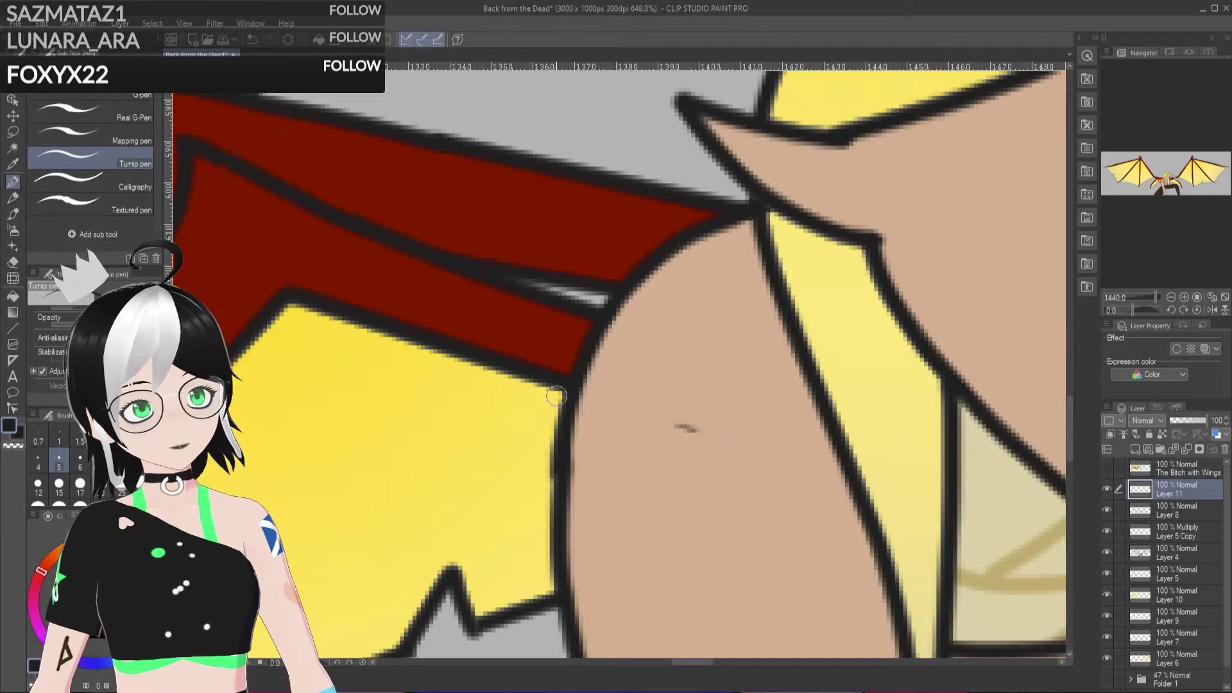
key(ctrl+z)
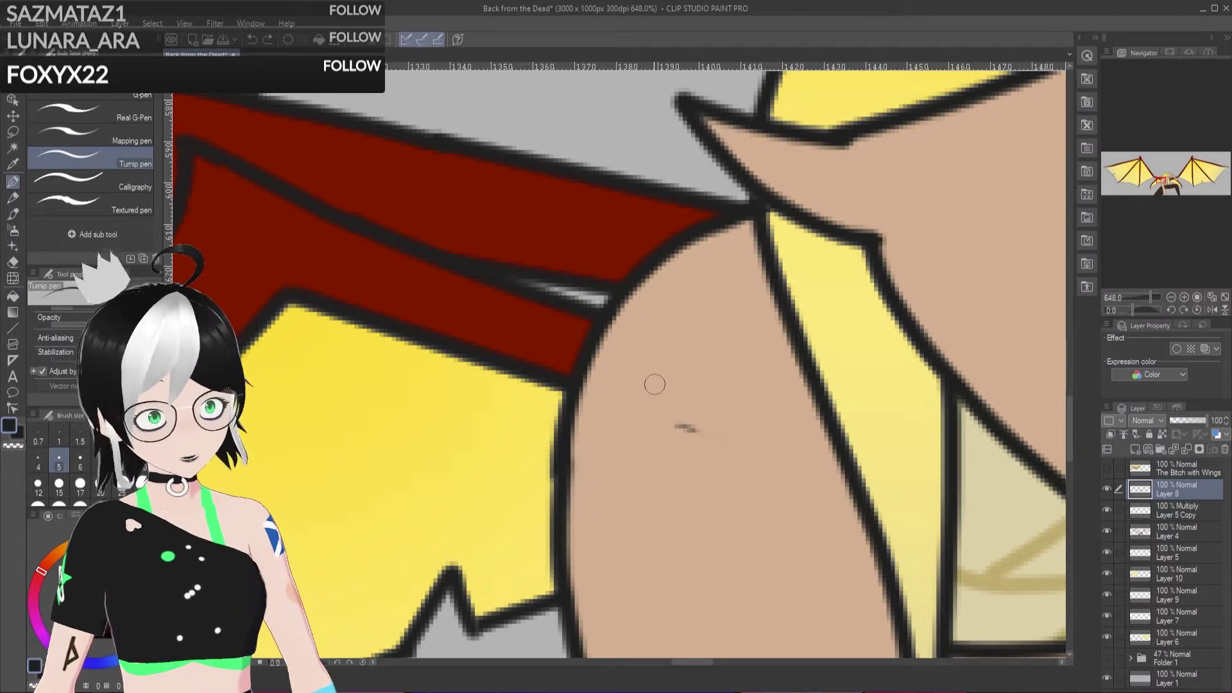
drag(684, 417, 701, 441)
key(ctrl+z)
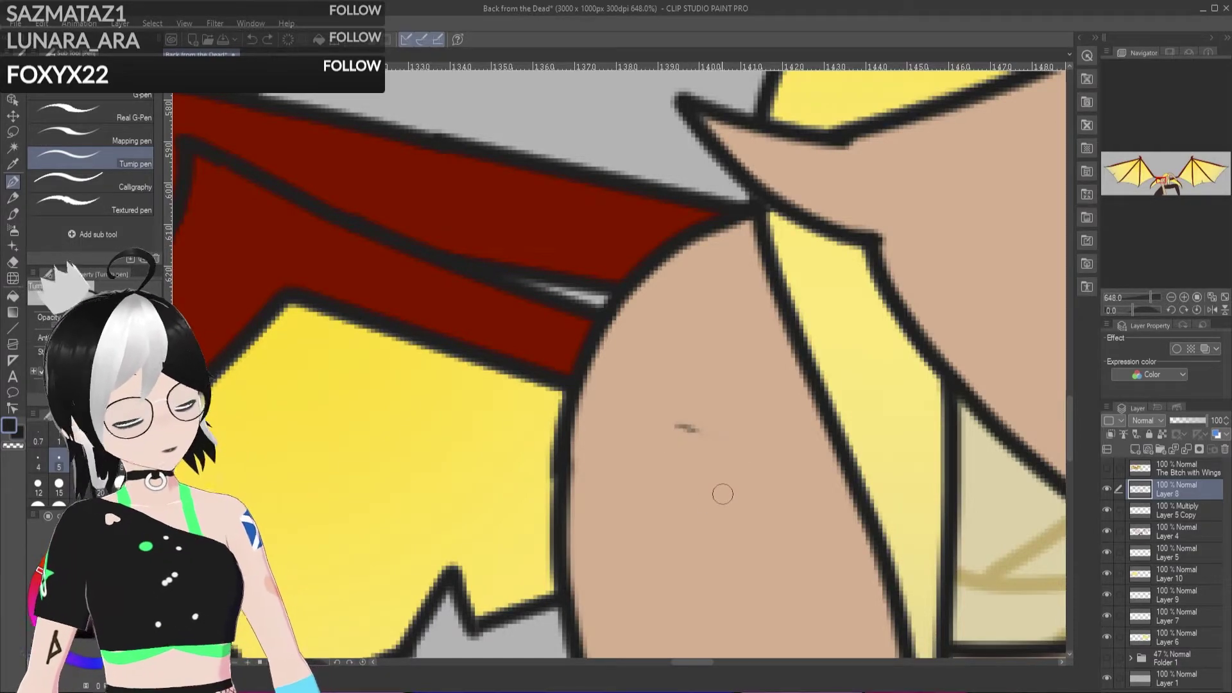
Step: Hide and reshow the Layer 8 line art to check whether it holds the stray mark on the figure's shoulder
click(1106, 489)
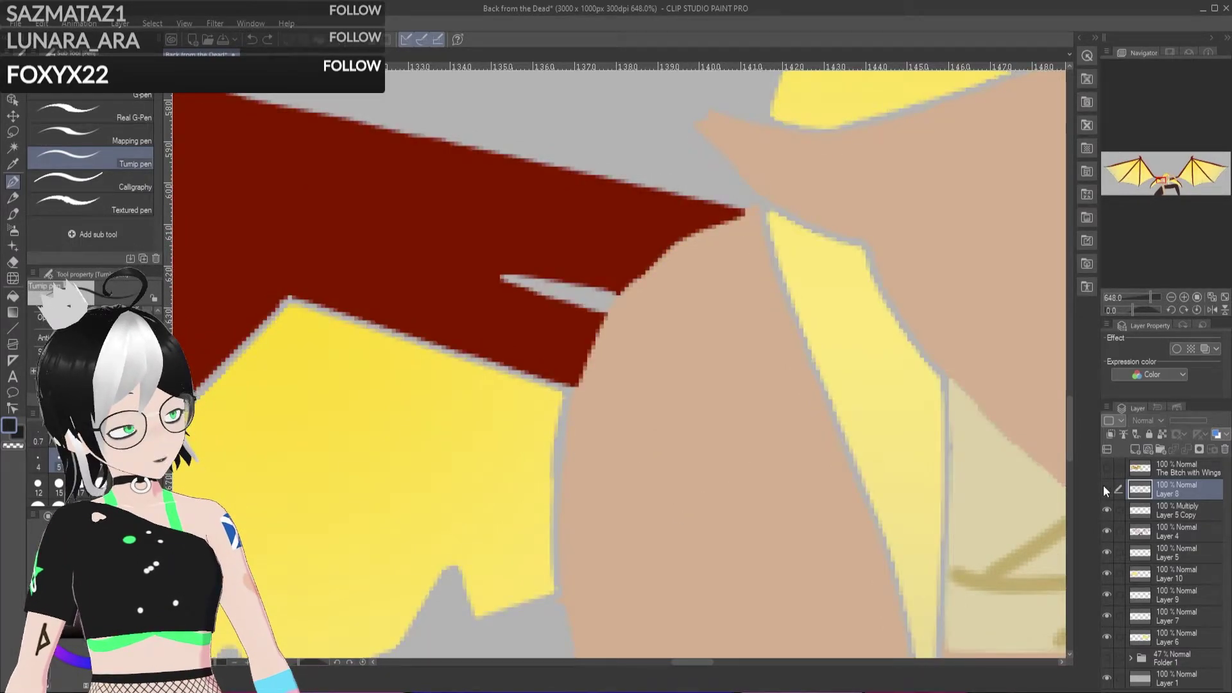
click(1106, 490)
key(ctrl+z)
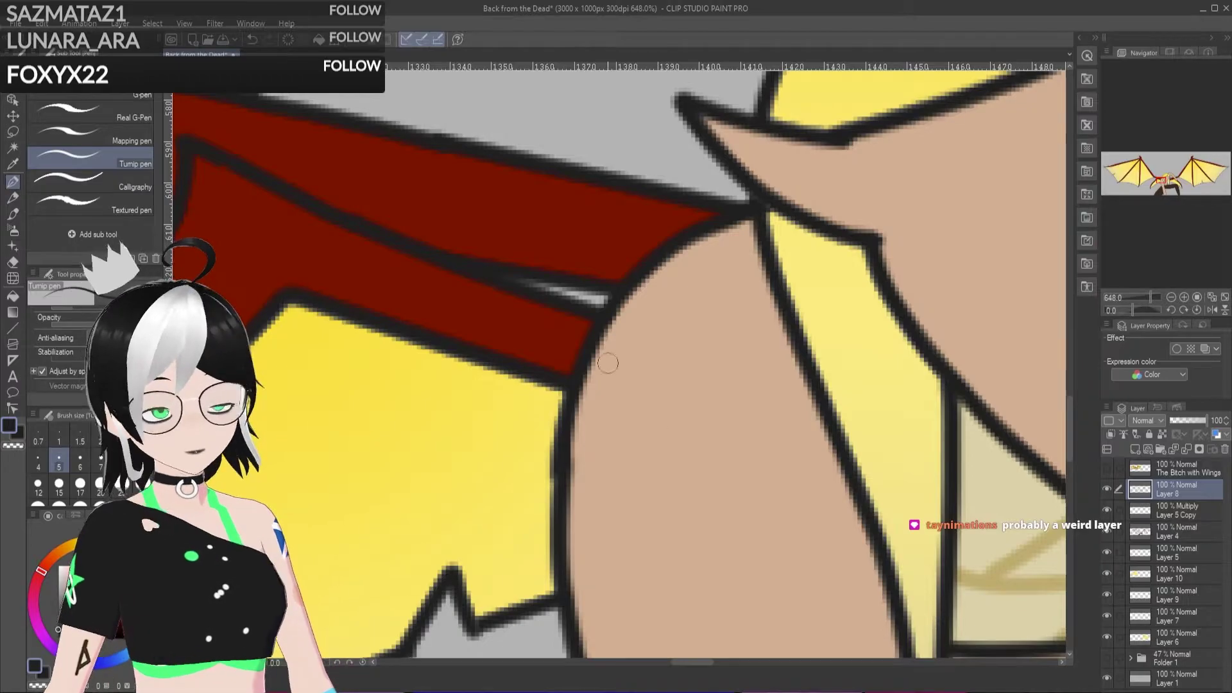
Step: Add a new layer directly above Layer 1 and fill it entirely with bright green as a contrasting backdrop
scroll(621, 367, down, 10)
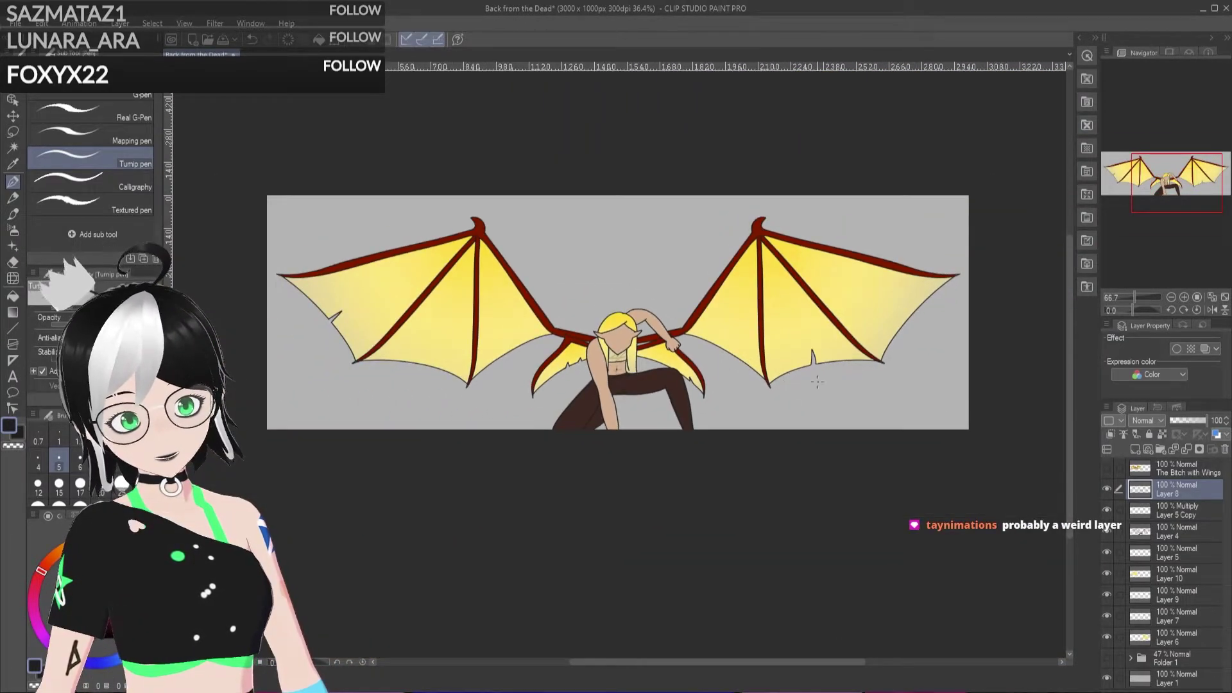
scroll(539, 346, up, 1)
scroll(544, 343, up, 1)
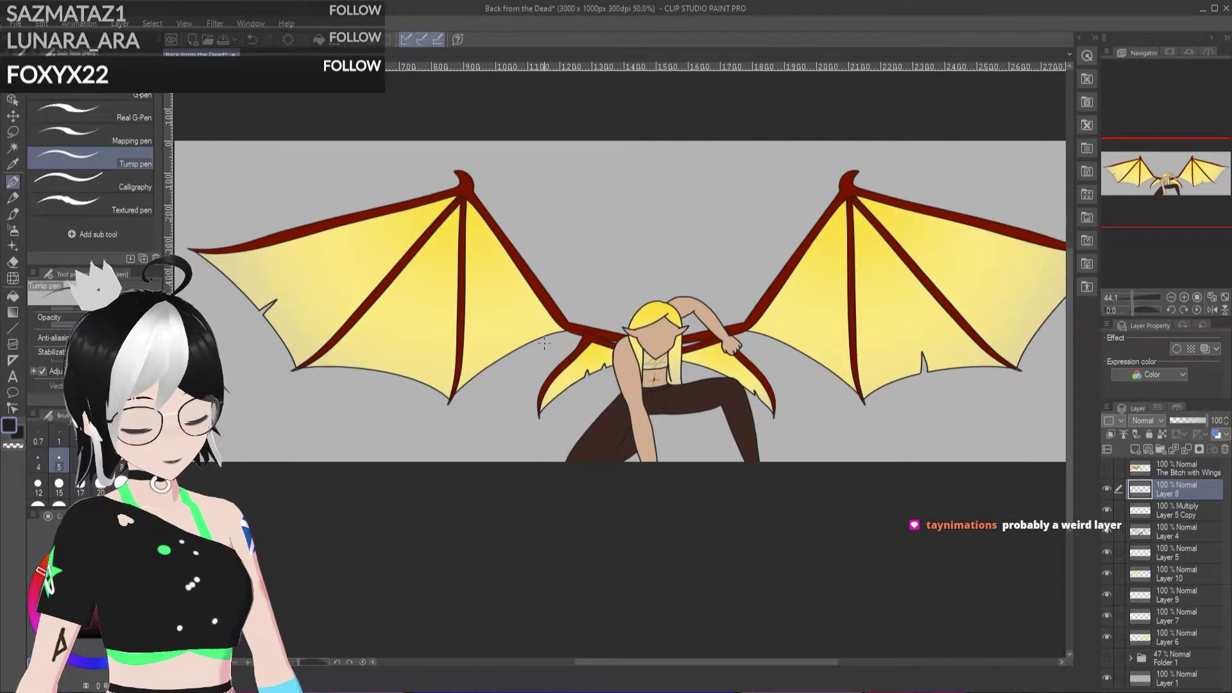
scroll(544, 343, down, 1)
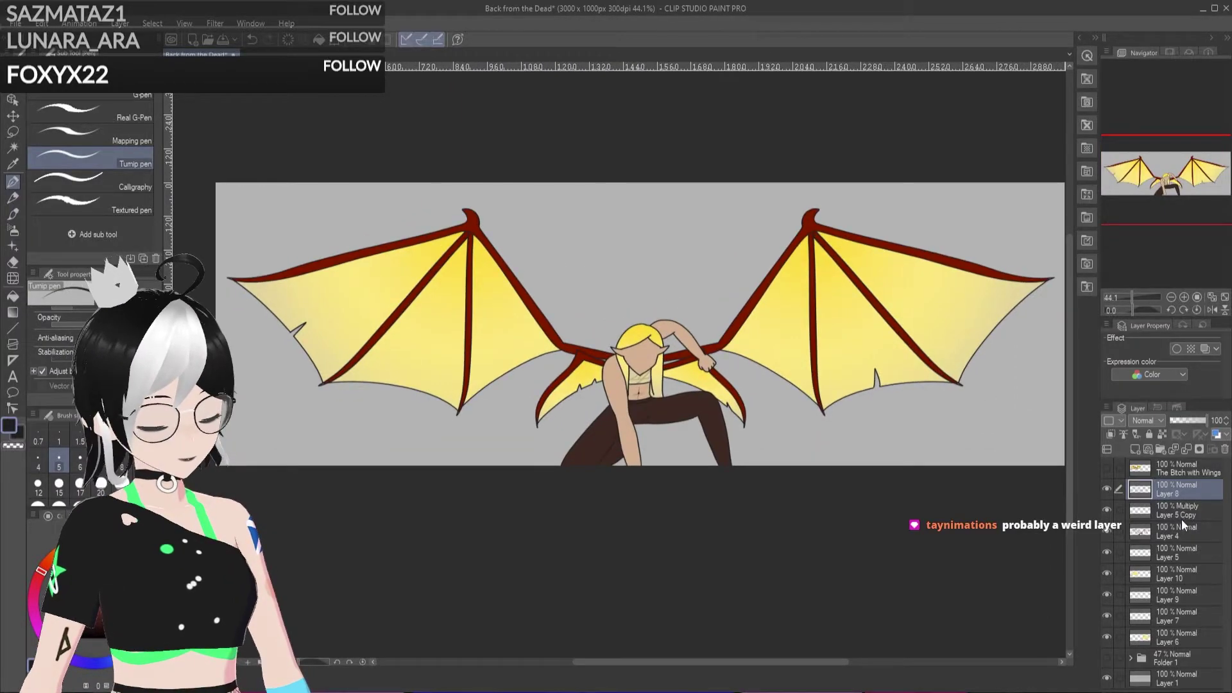
click(1172, 682)
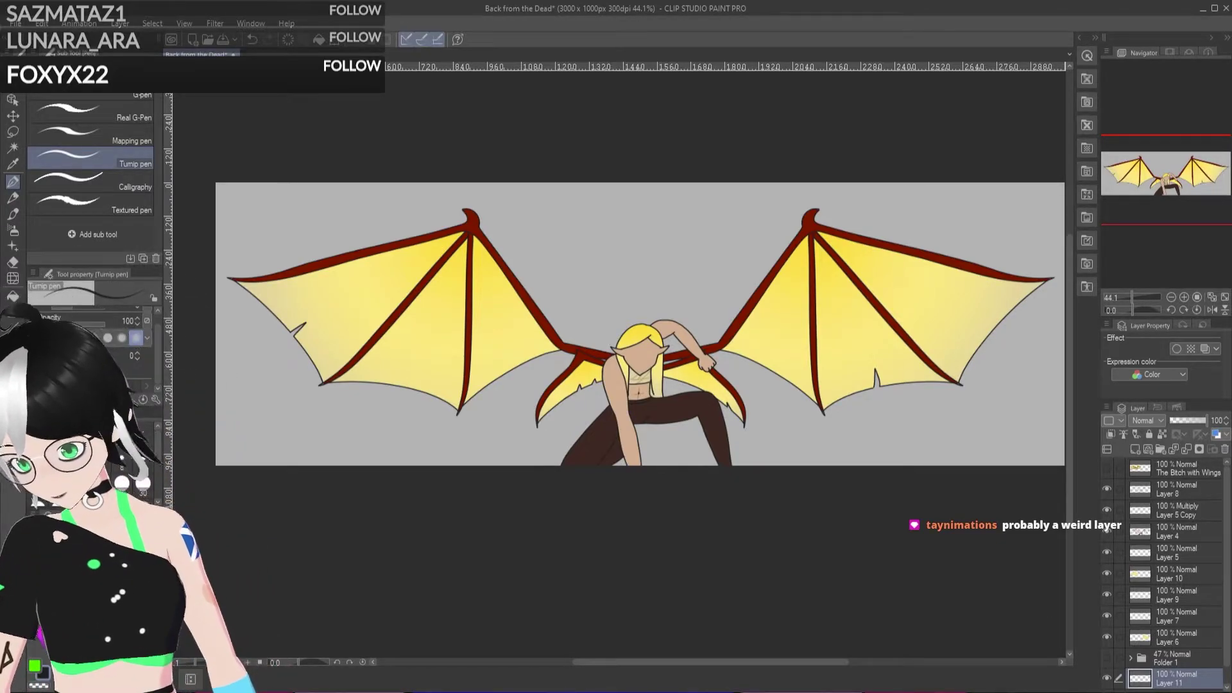
key(g)
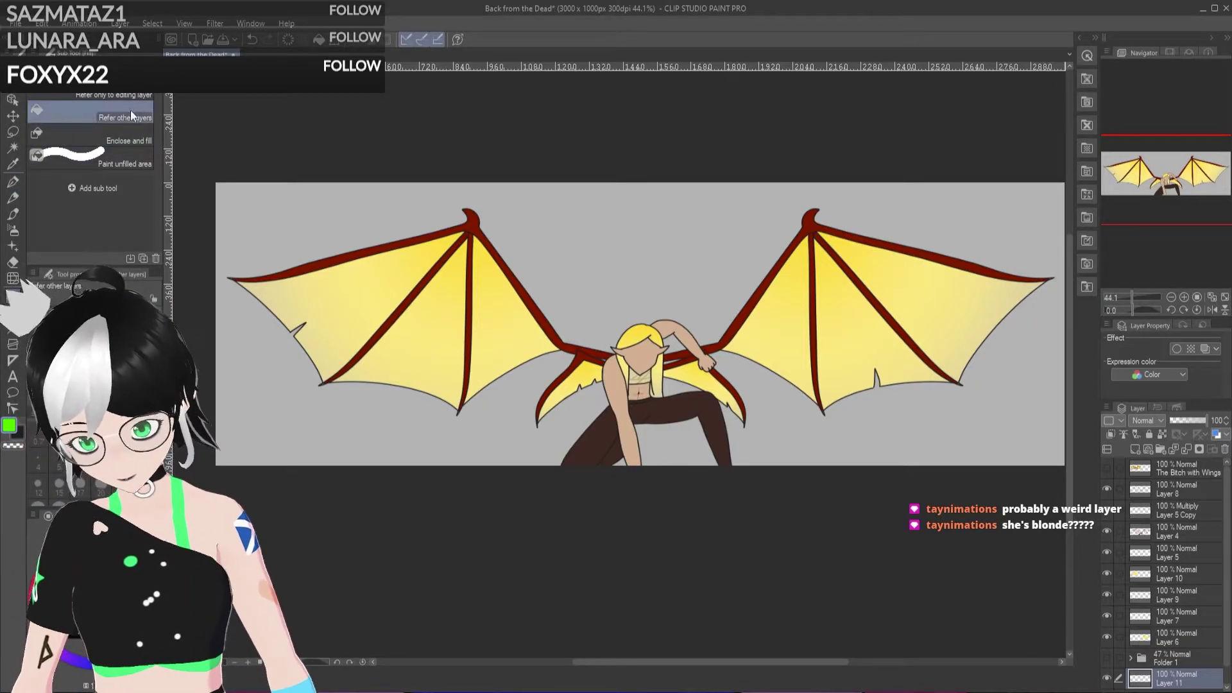
click(441, 439)
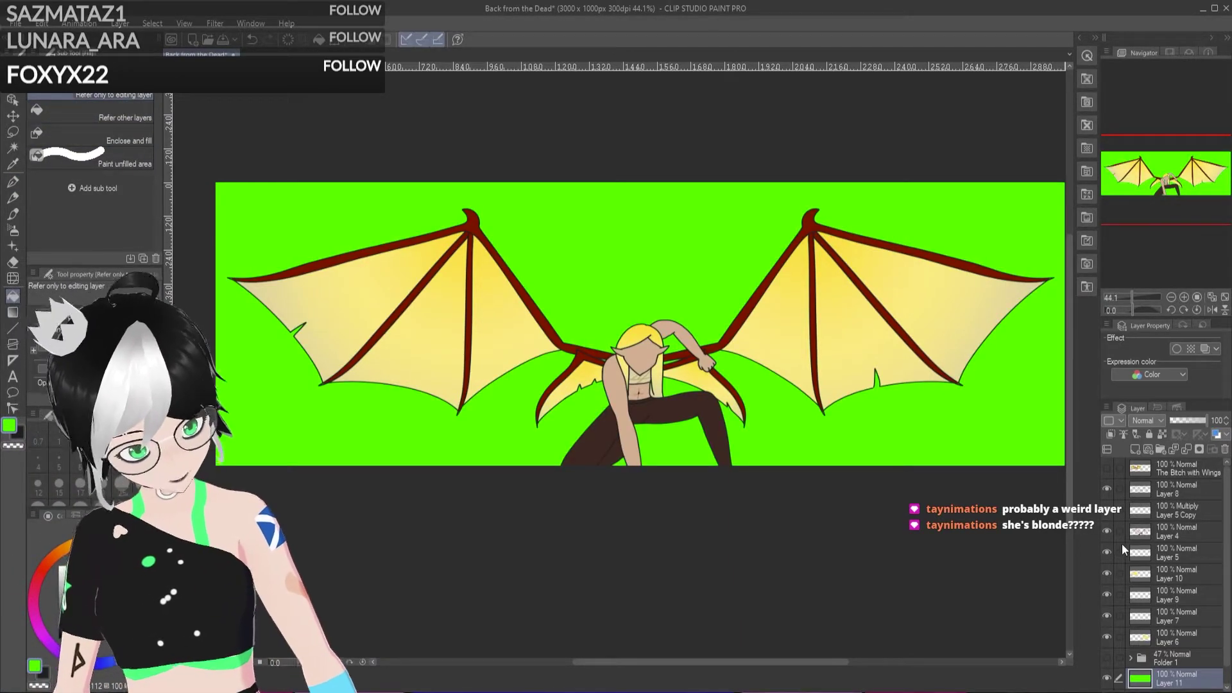
Step: Hide the Layer 8 line art, examine the flat colours against the green backdrop for gaps, and show the line art again
click(1107, 488)
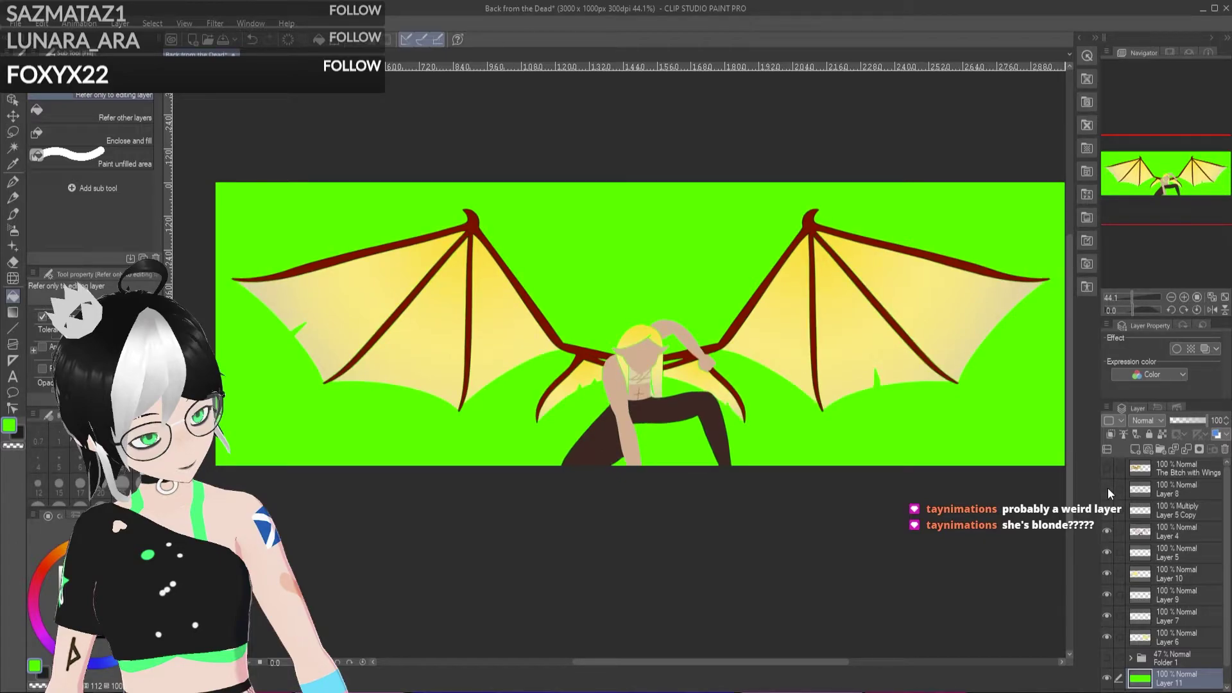
key(ctrl+plus)
key(ctrl+plus)
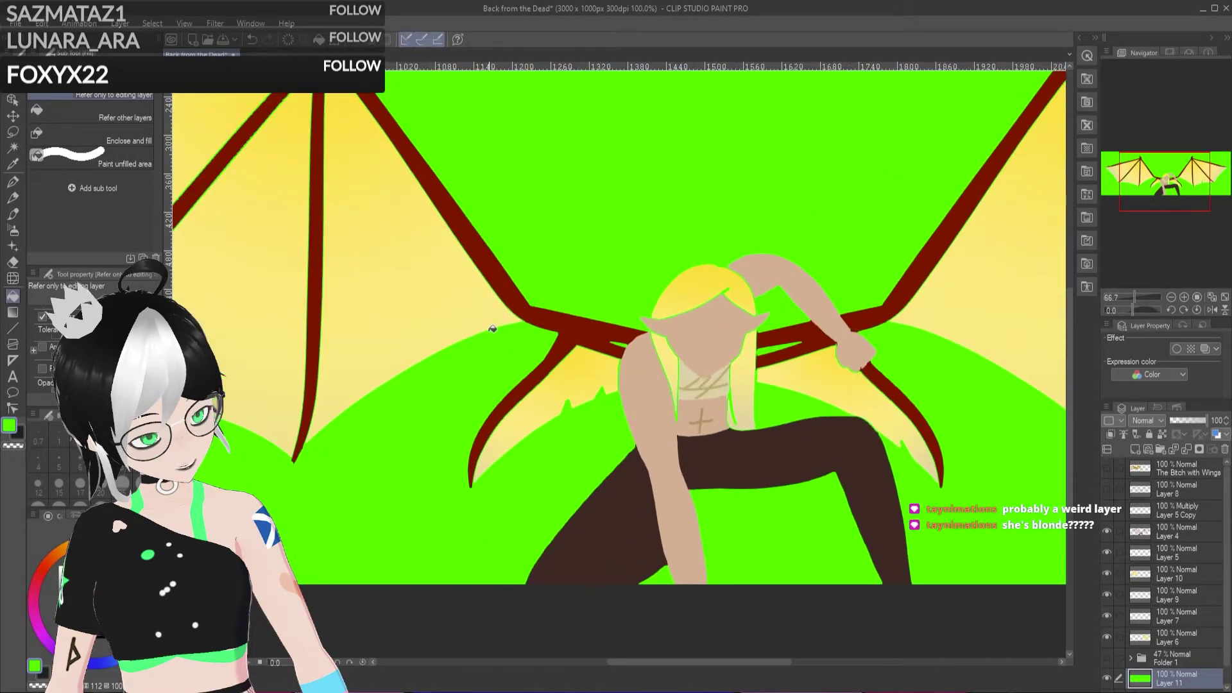
scroll(478, 328, up, 1)
scroll(462, 327, up, 3)
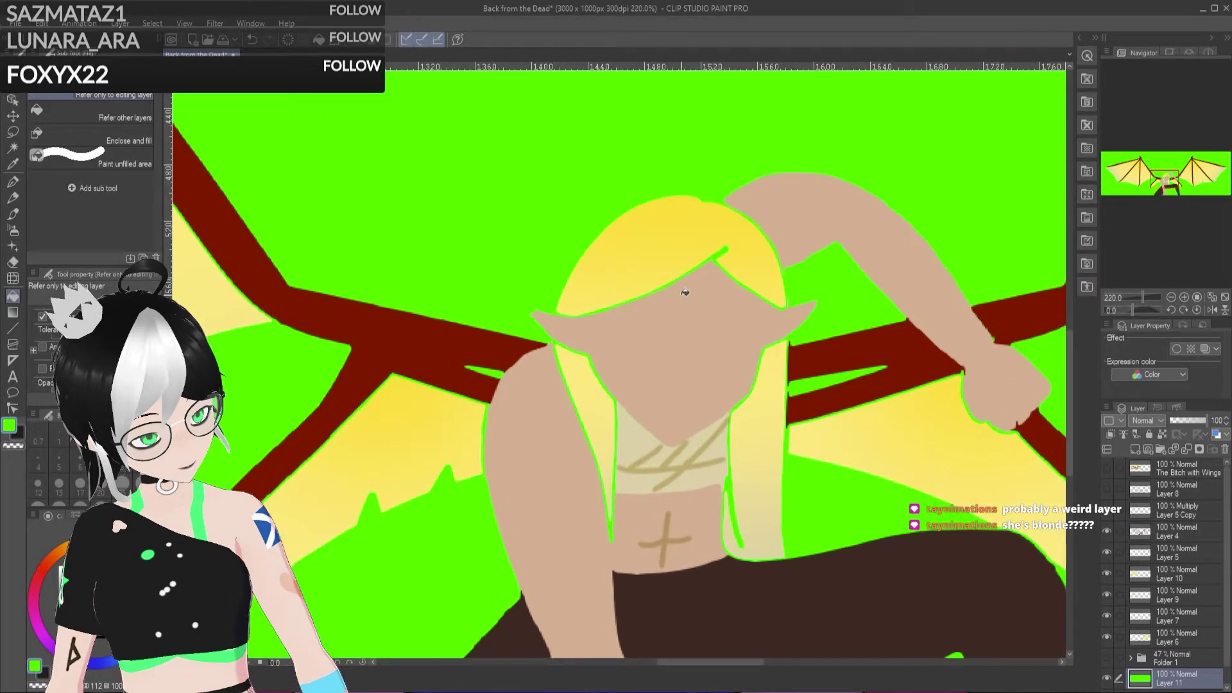
scroll(685, 293, down, 5)
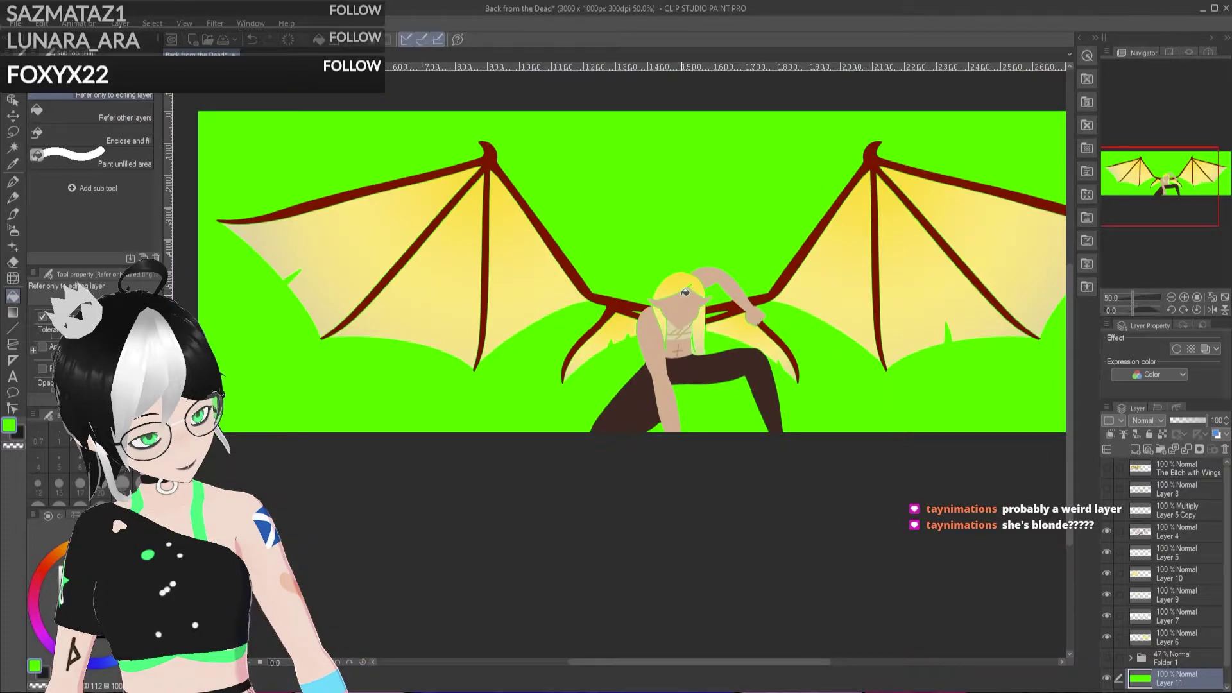
scroll(634, 133, down, 2)
scroll(634, 133, up, 3)
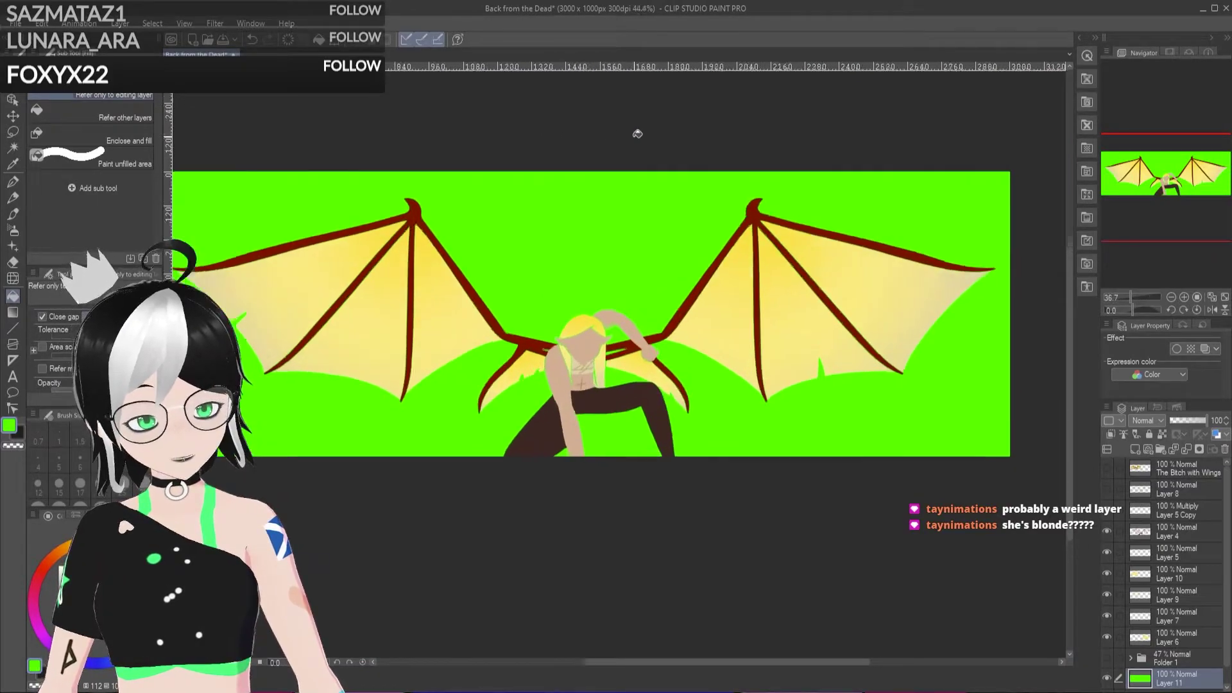
scroll(642, 137, down, 1)
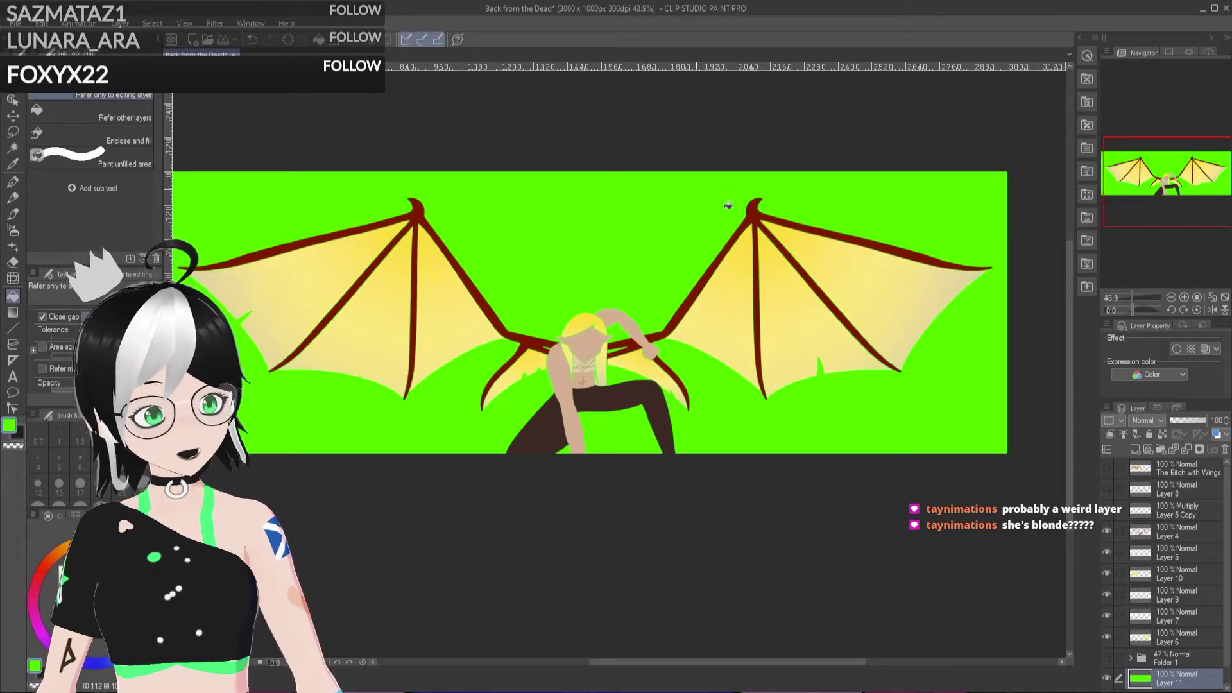
click(1107, 491)
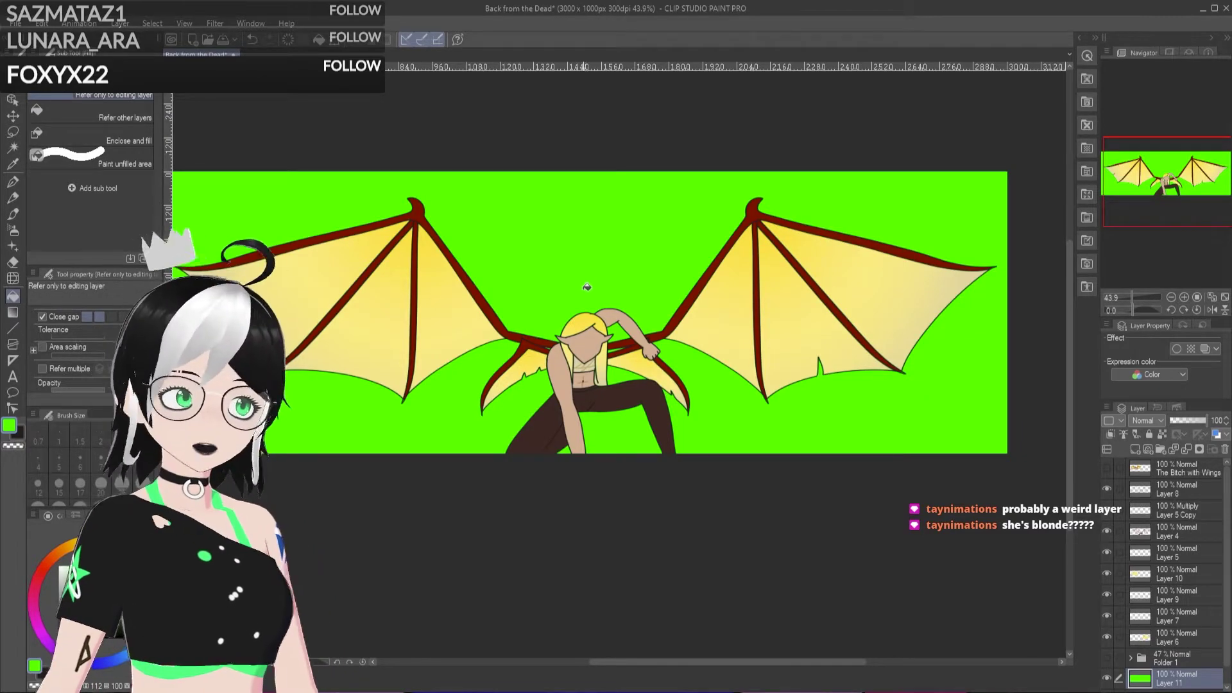
Step: Examine the wings, head and torso with the line art visible for areas where the green backdrop shows through
scroll(581, 304, up, 1)
scroll(597, 306, up, 1)
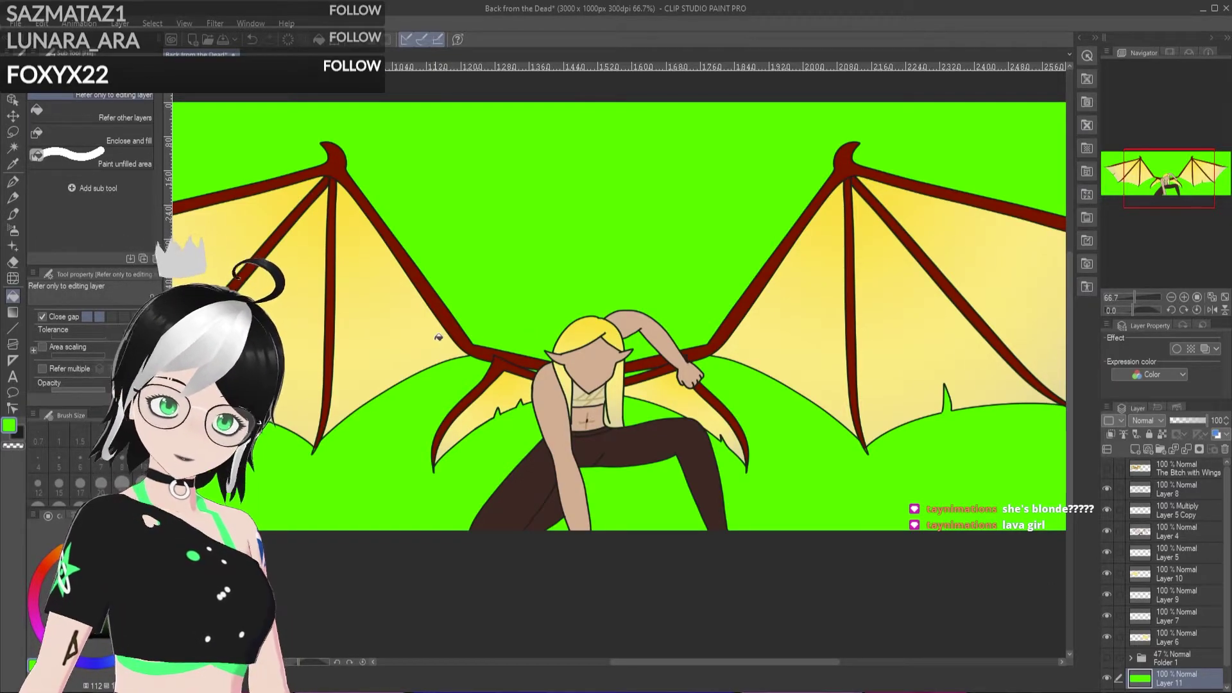
scroll(443, 335, down, 2)
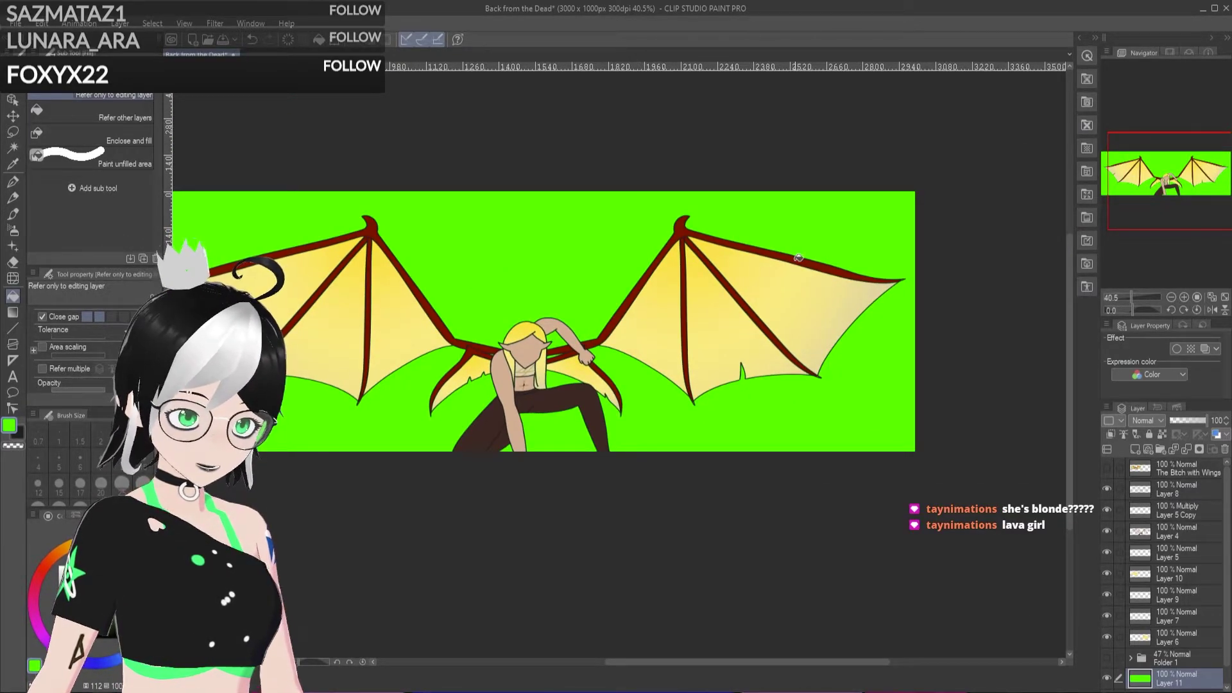
scroll(797, 258, up, 3)
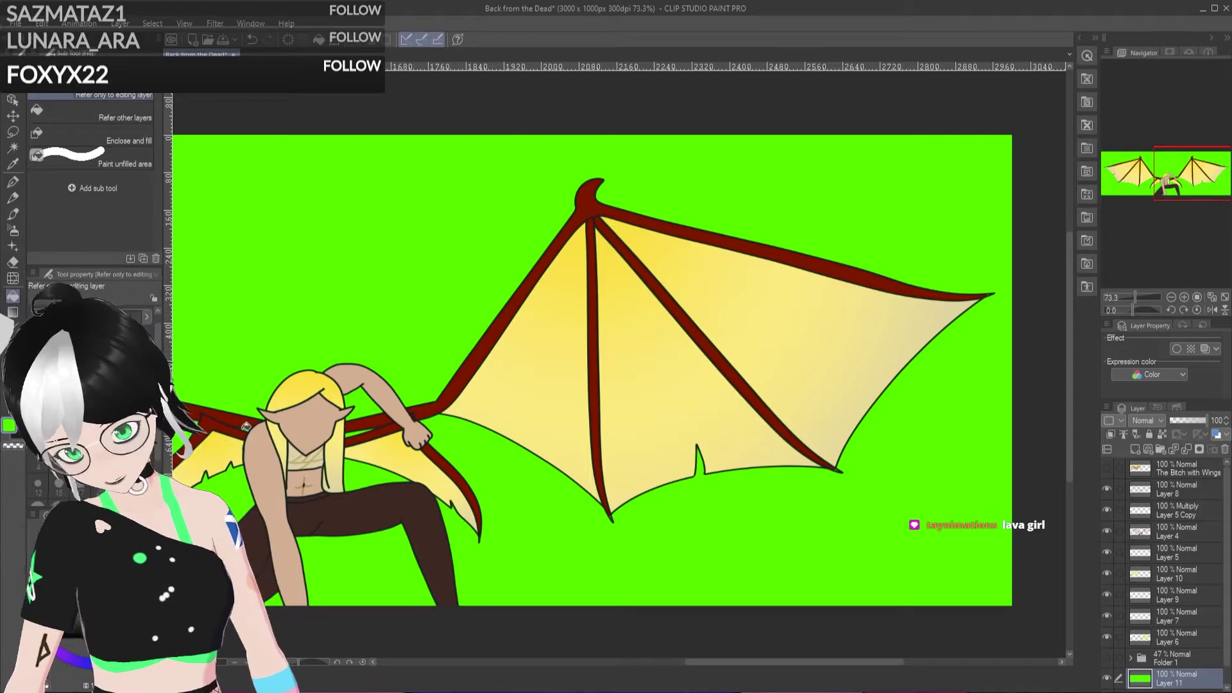
scroll(247, 424, up, 6)
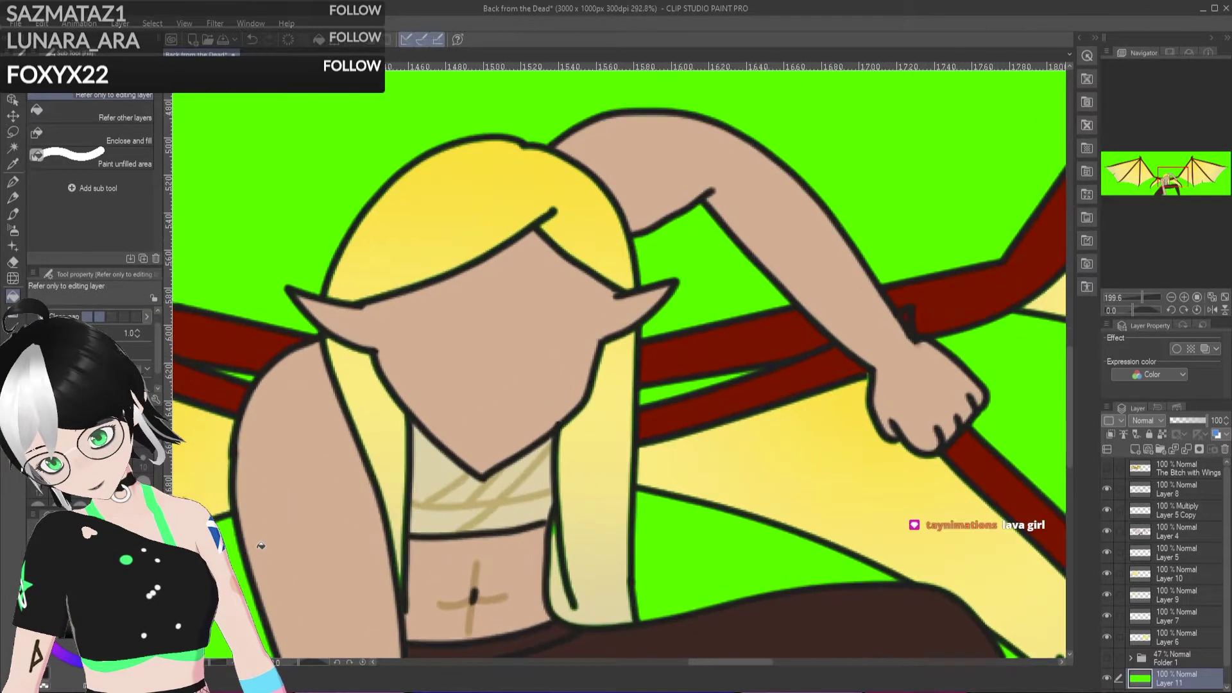
scroll(261, 545, up, 1)
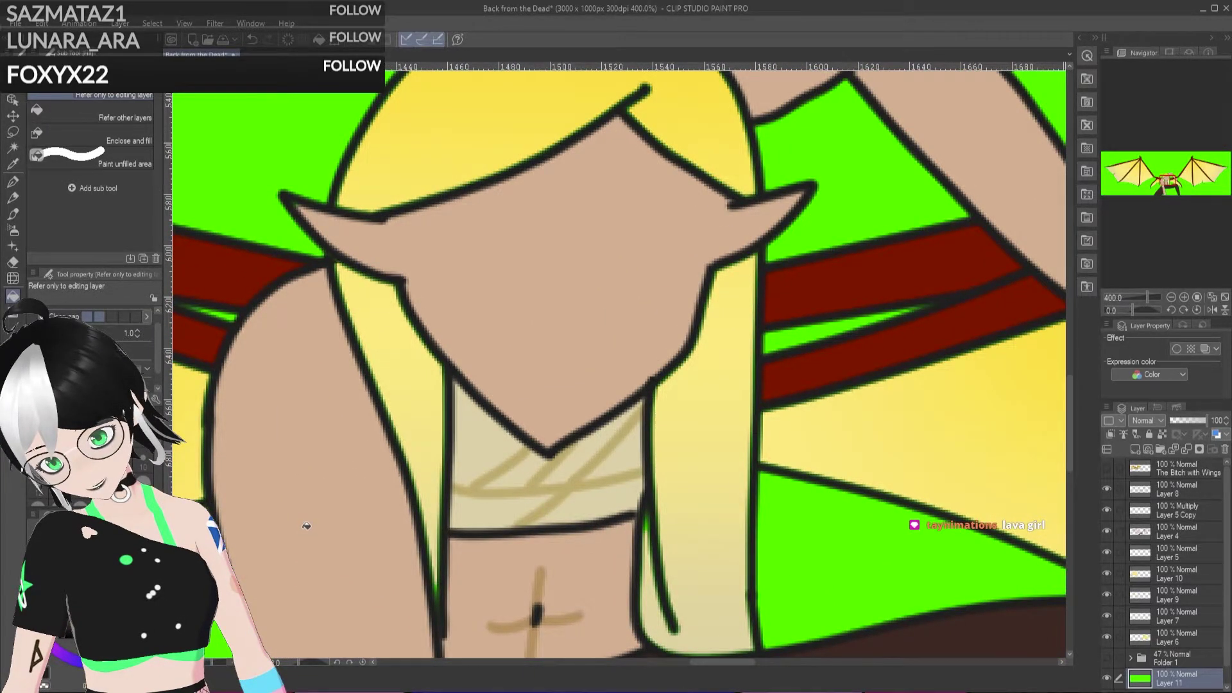
scroll(307, 528, down, 10)
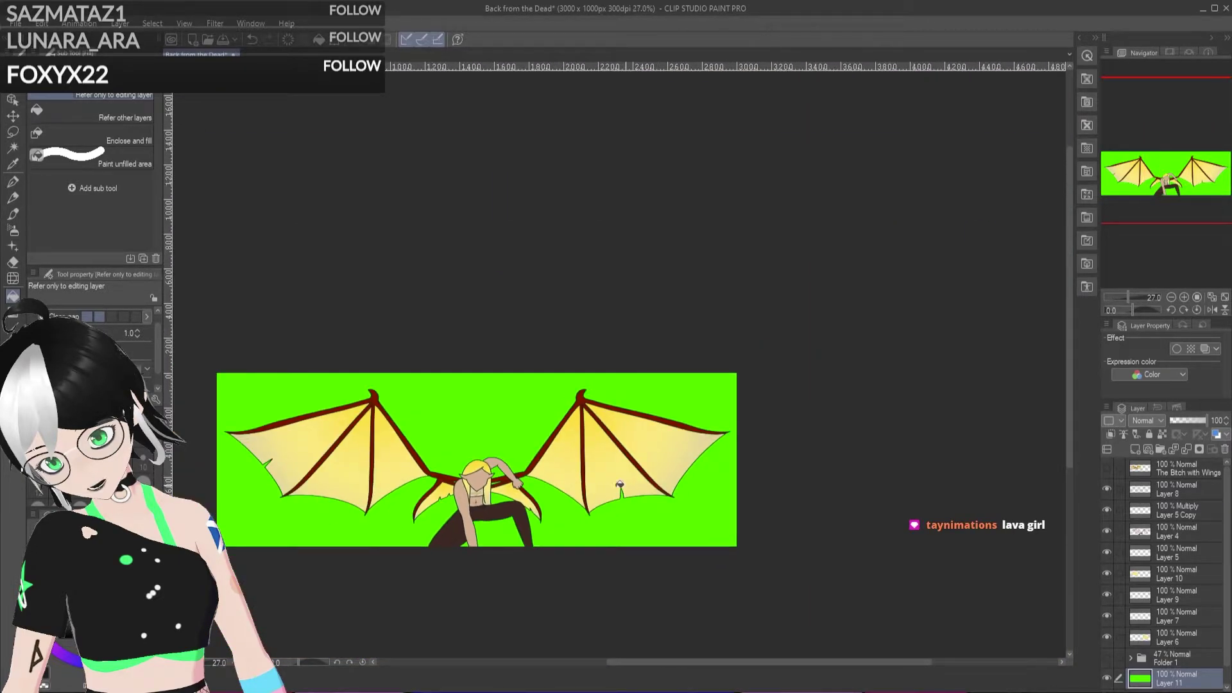
Step: Hide the bright green Layer 11 backdrop and look over the coloured wings and figure against the grey background
scroll(330, 469, up, 1)
scroll(1132, 646, down, 1)
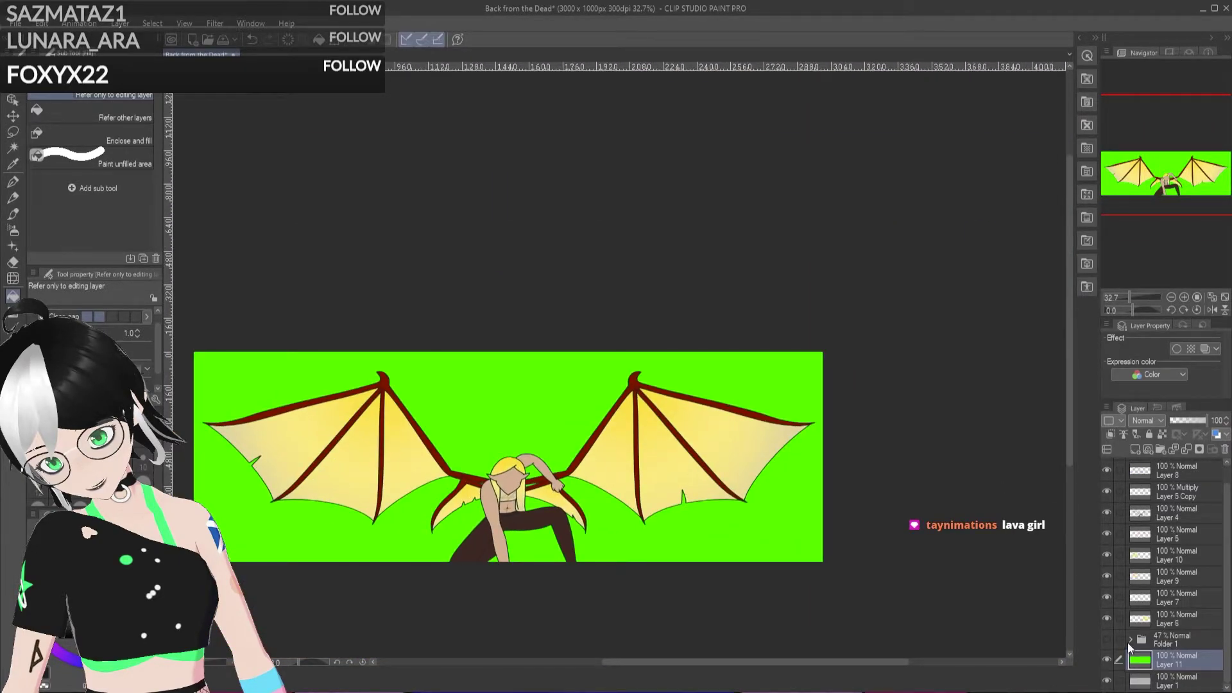
click(1107, 661)
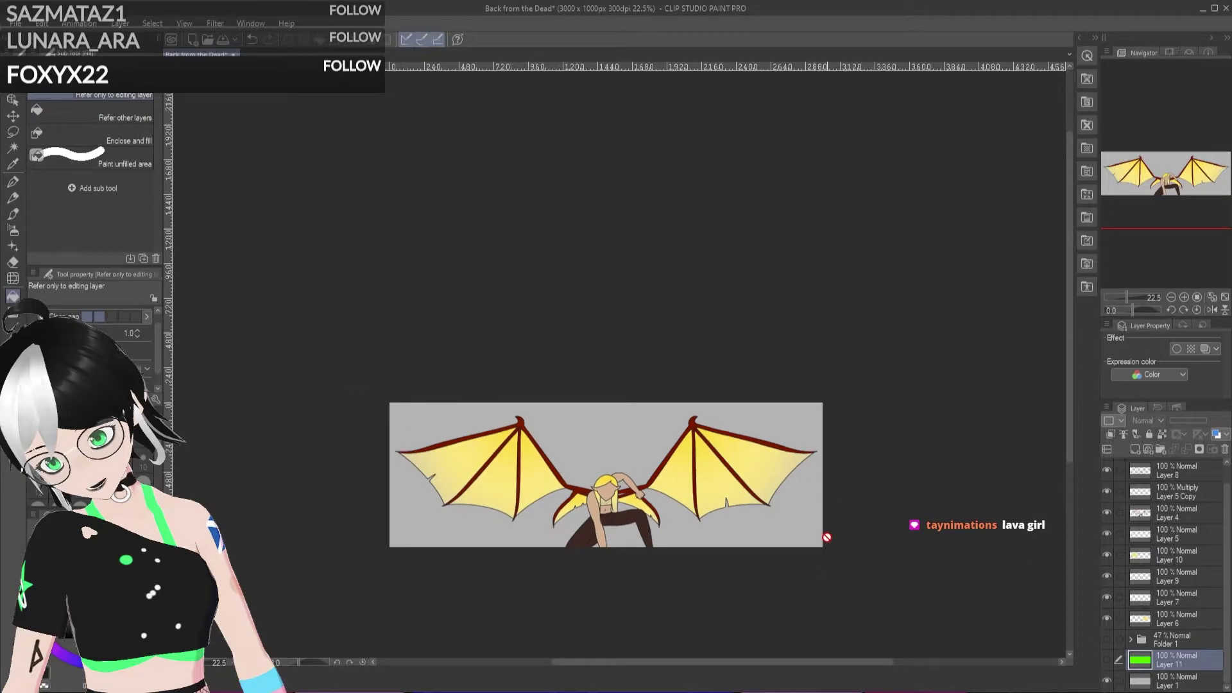
scroll(782, 506, up, 1)
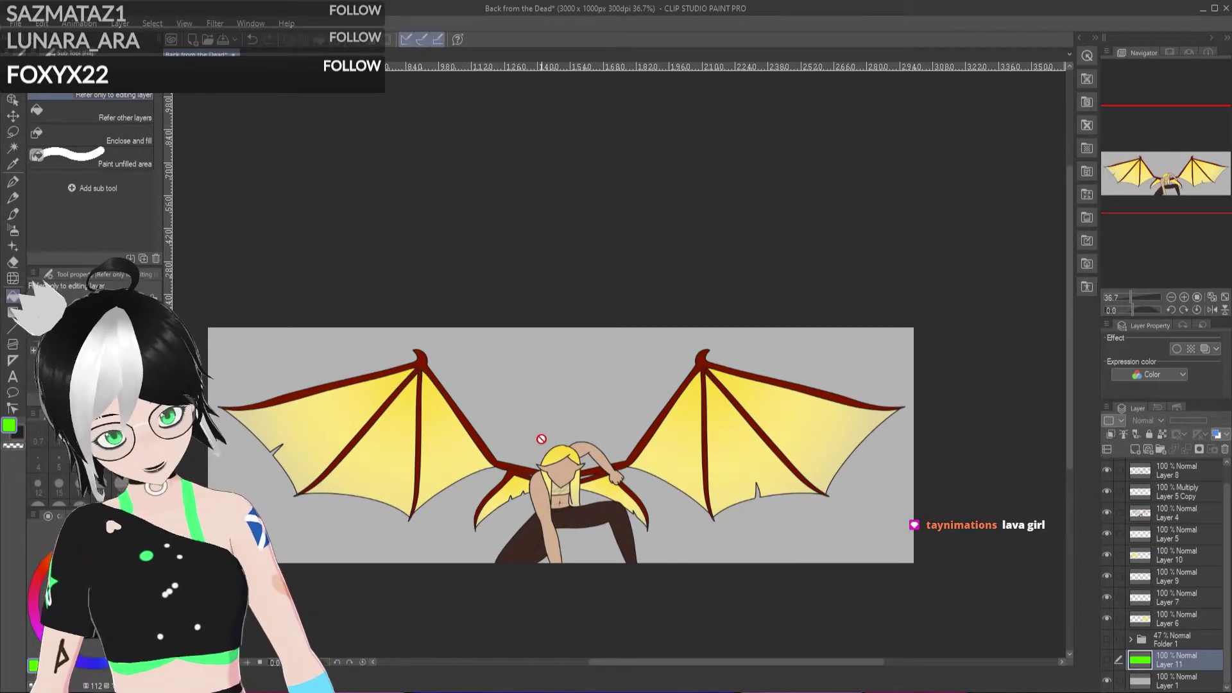
scroll(564, 426, up, 1)
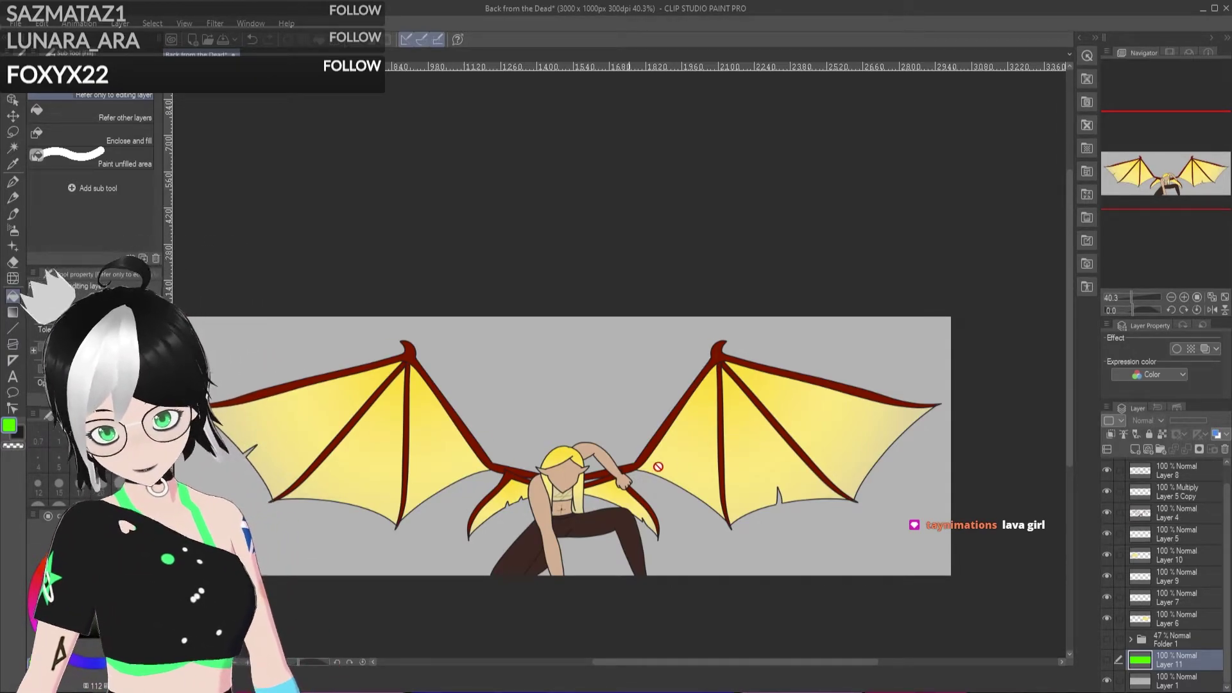
scroll(925, 421, up, 2)
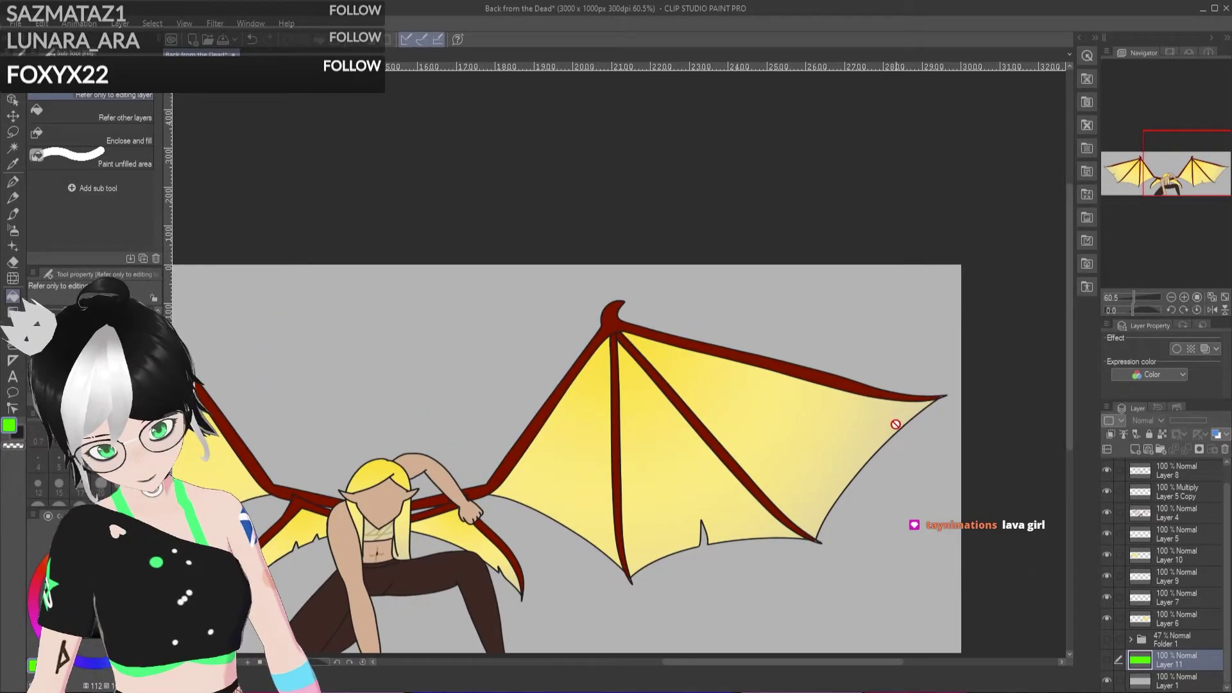
scroll(244, 498, up, 3)
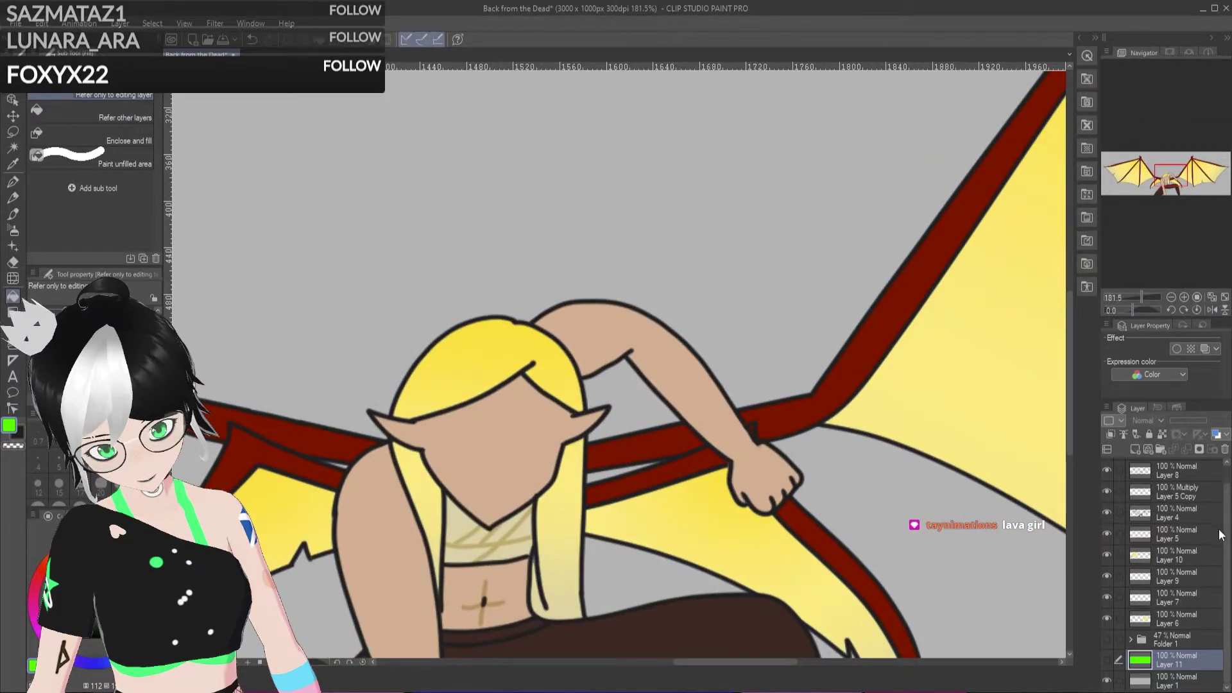
Step: Add a new layer directly above the Layer 8 line art for the facial features
scroll(1216, 520, up, 1)
click(1204, 494)
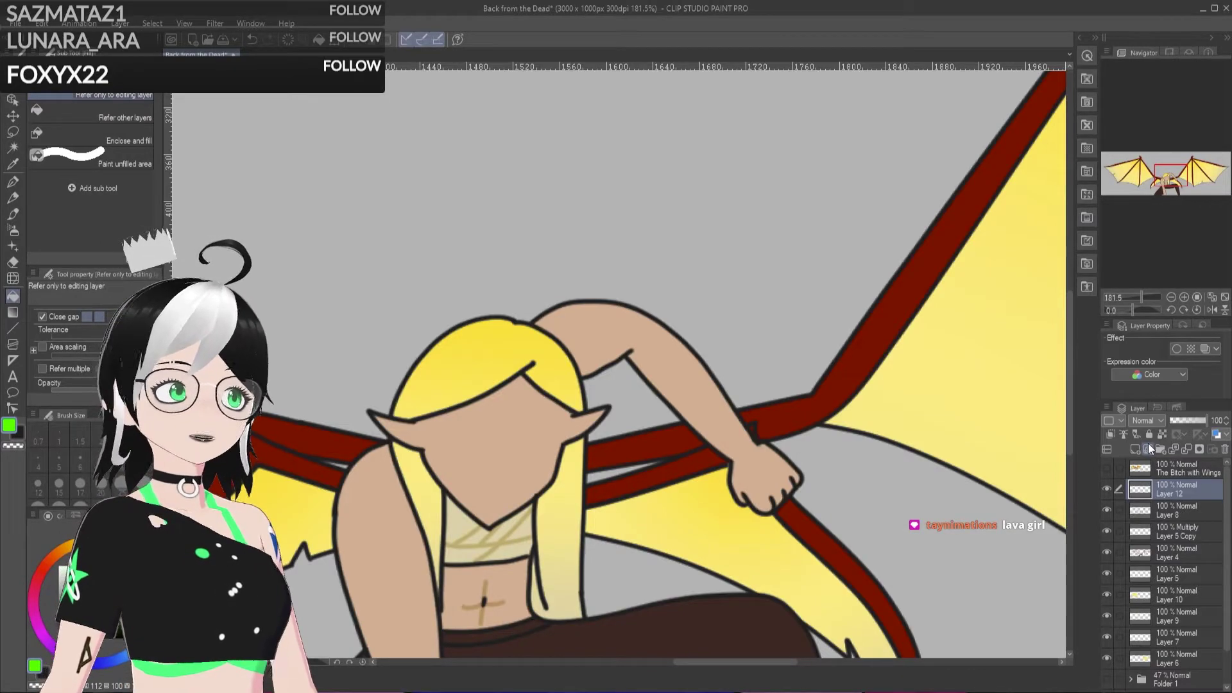
click(1187, 468)
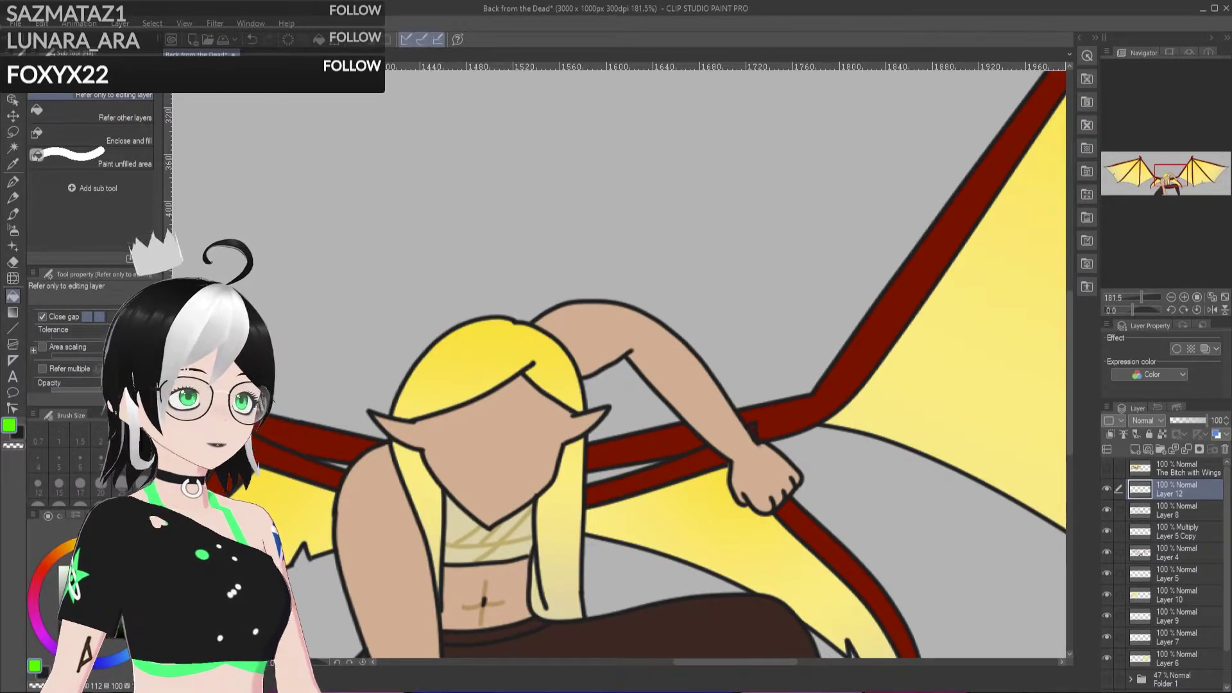
scroll(1070, 352, up, 3)
scroll(1068, 345, up, 5)
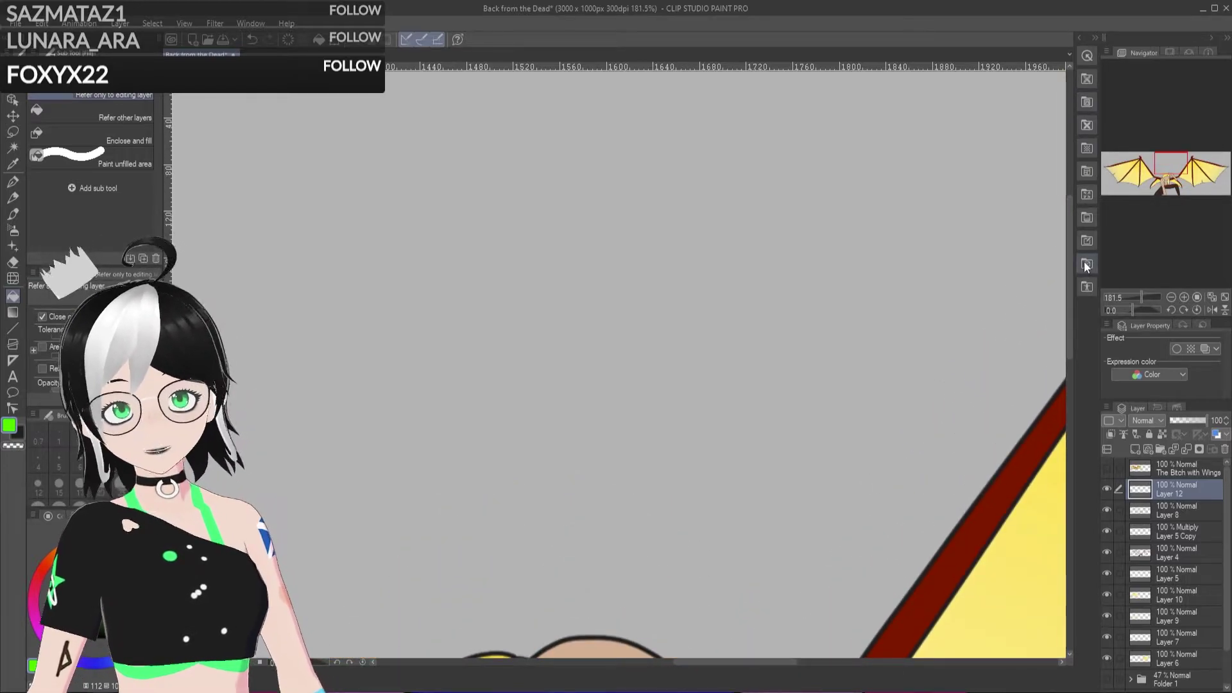
key(p)
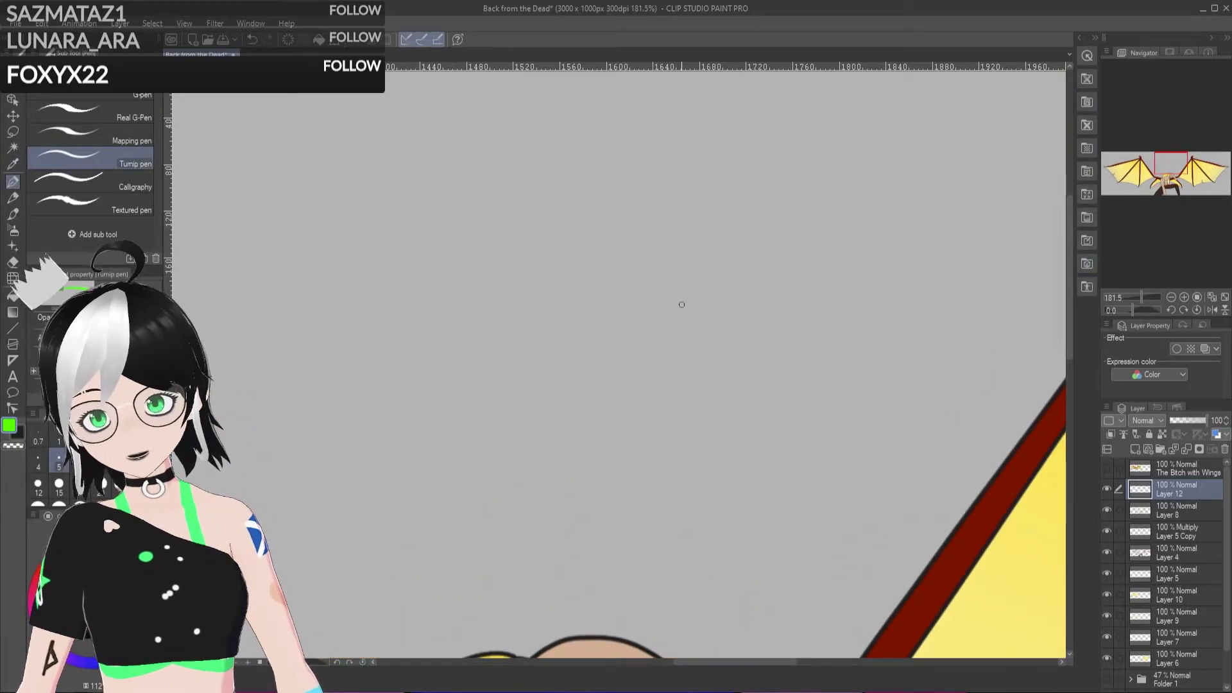
drag(640, 369, 449, 505)
mouse_move(603, 470)
mouse_down()
mouse_move(449, 505)
mouse_move(476, 379)
mouse_up()
key(ctrl+z)
key(ctrl+z)
key(ctrl+z)
key(ctrl+y)
key(ctrl+y)
key(ctrl+y)
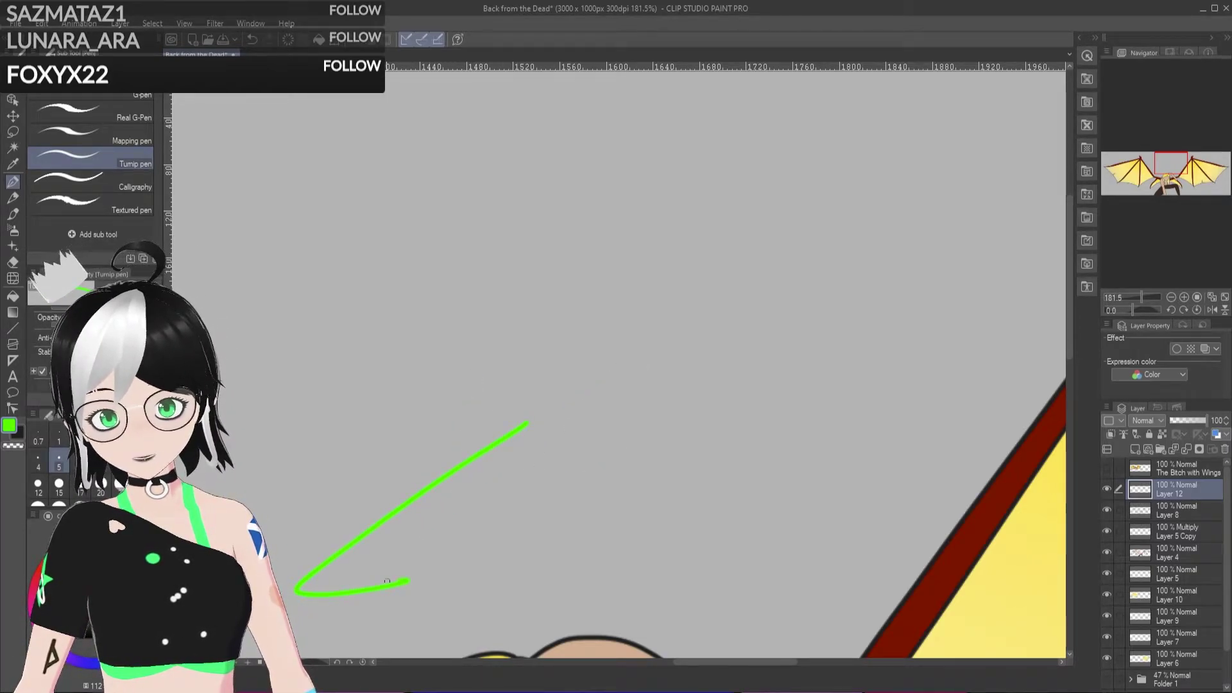
key(ctrl+z)
key(ctrl+z)
key(ctrl+z)
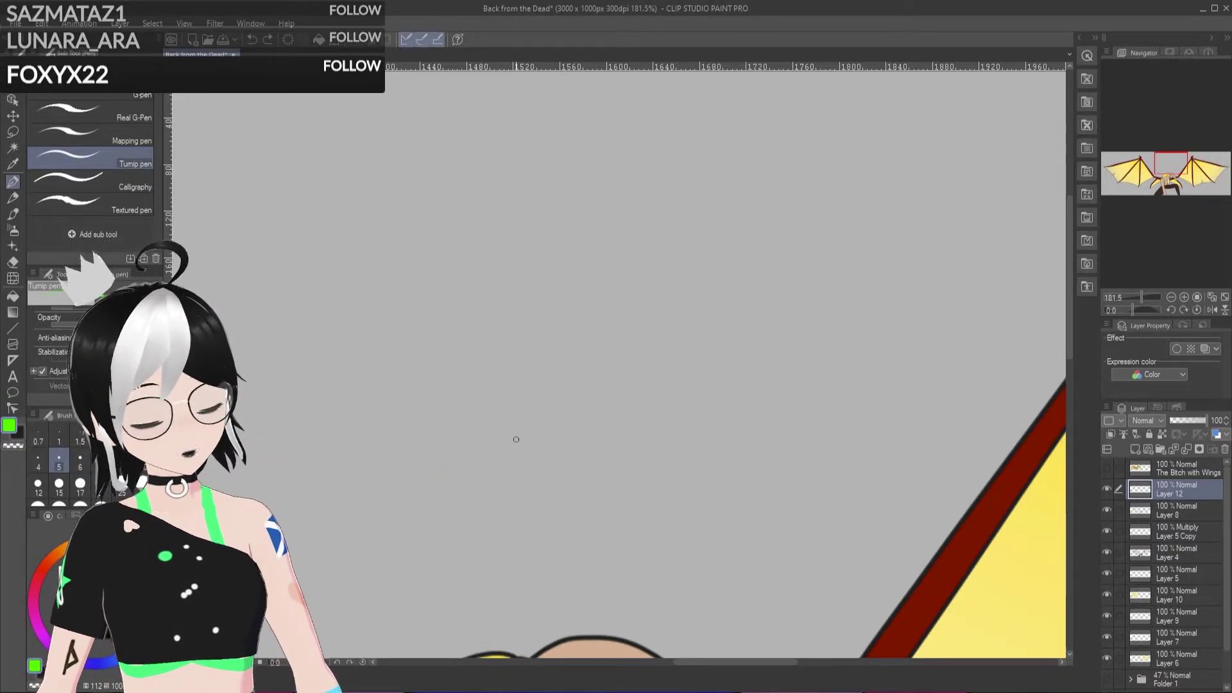
Step: Try drawing slanted black eye outlines on the face on Layer 12 with the Turnip pen, and undo them
drag(1069, 345, 1064, 478)
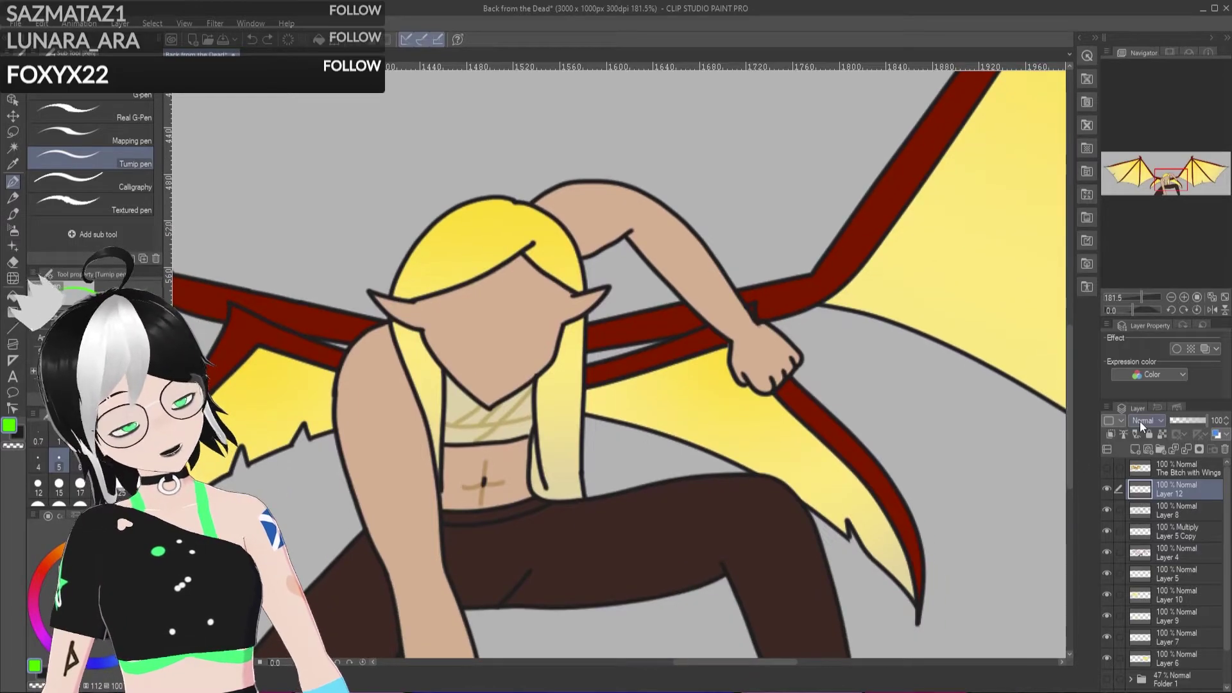
click(1106, 488)
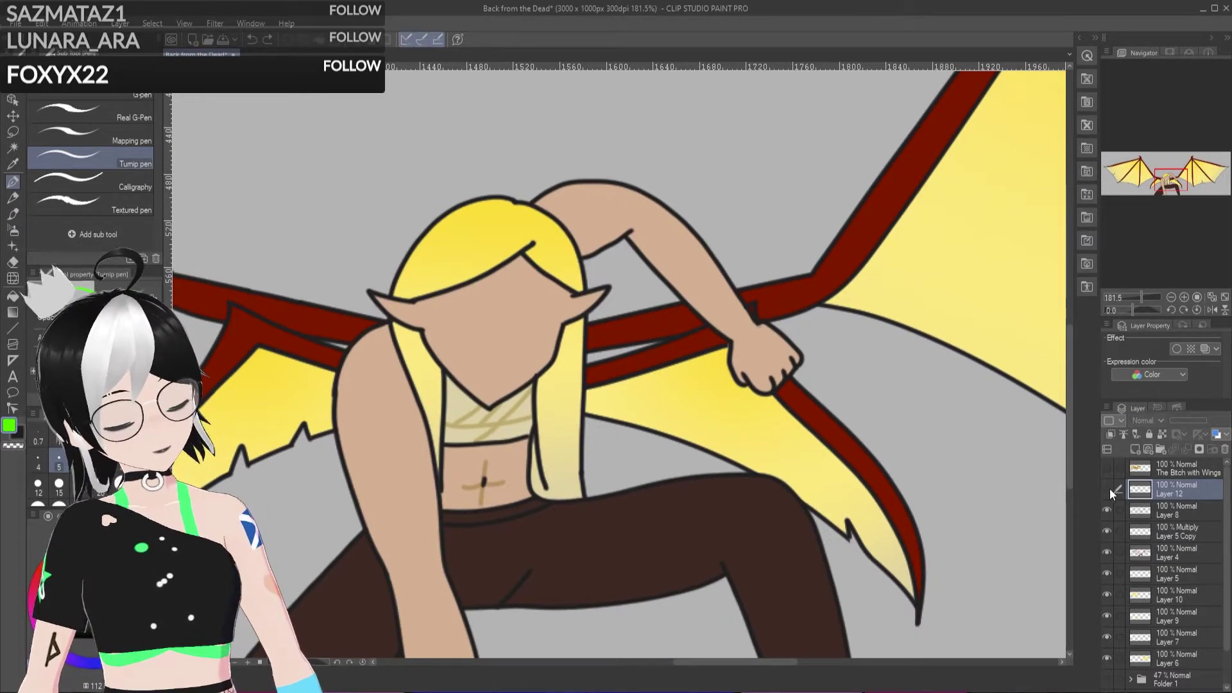
click(1106, 489)
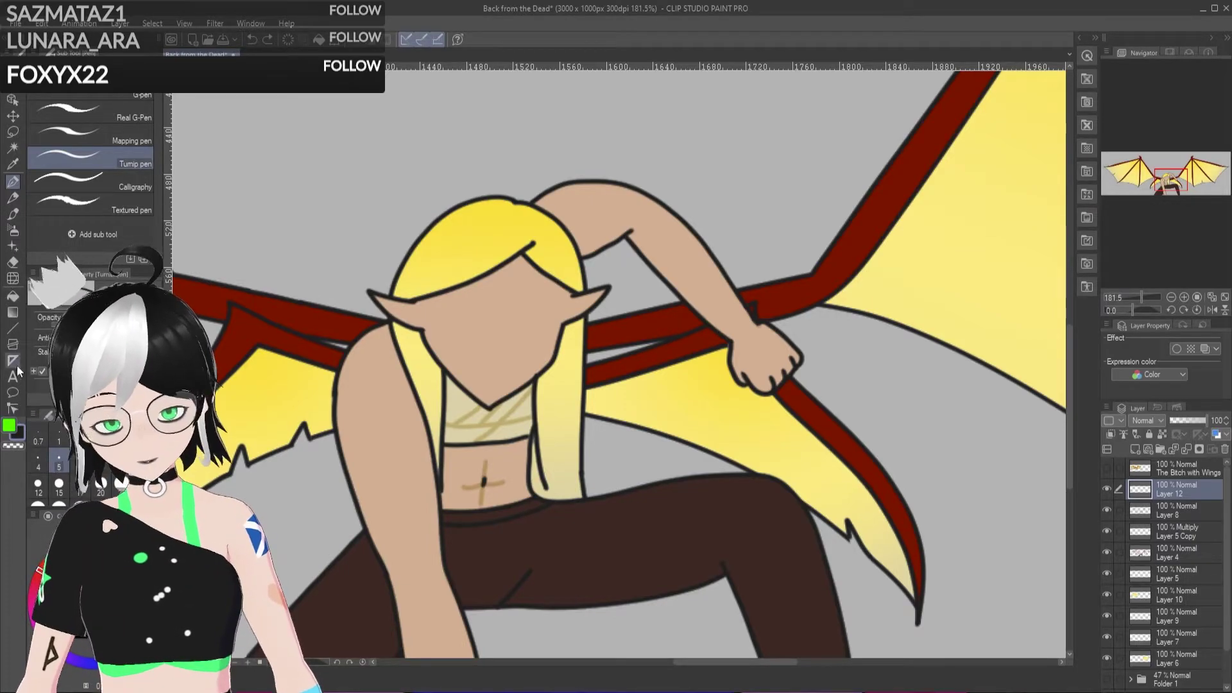
scroll(346, 313, up, 2)
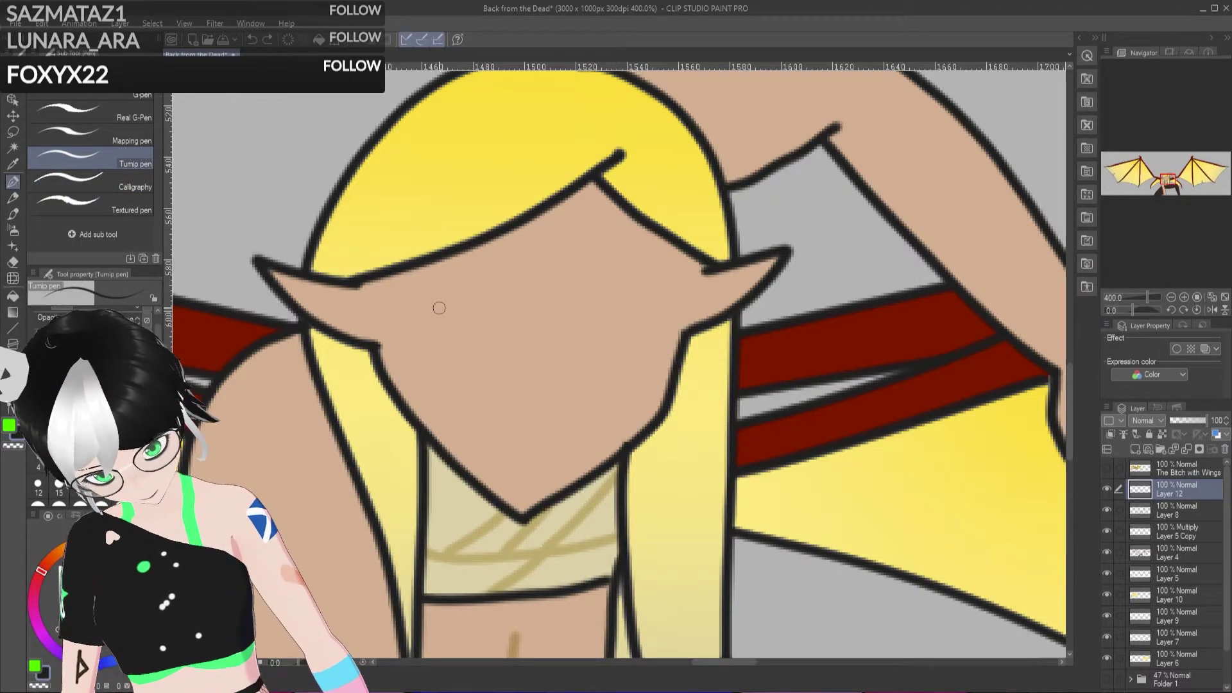
mouse_move(434, 308)
mouse_down()
mouse_move(515, 334)
mouse_move(479, 371)
mouse_move(435, 310)
mouse_up()
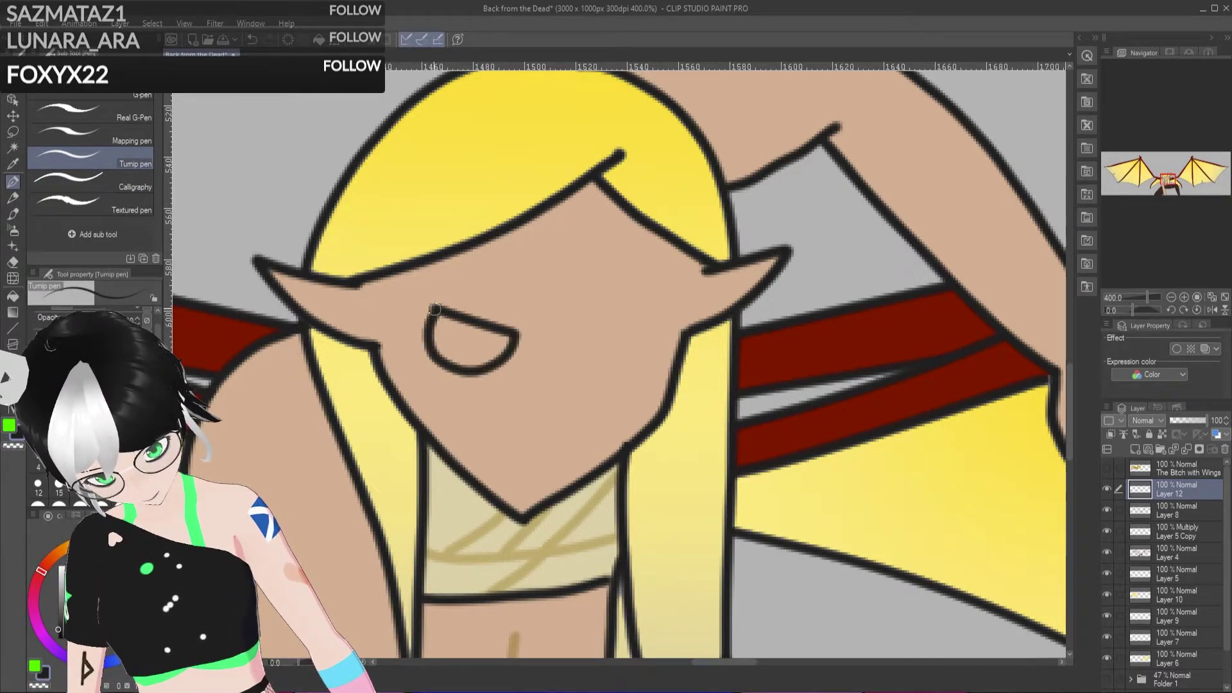
key(ctrl+z)
key(ctrl+z)
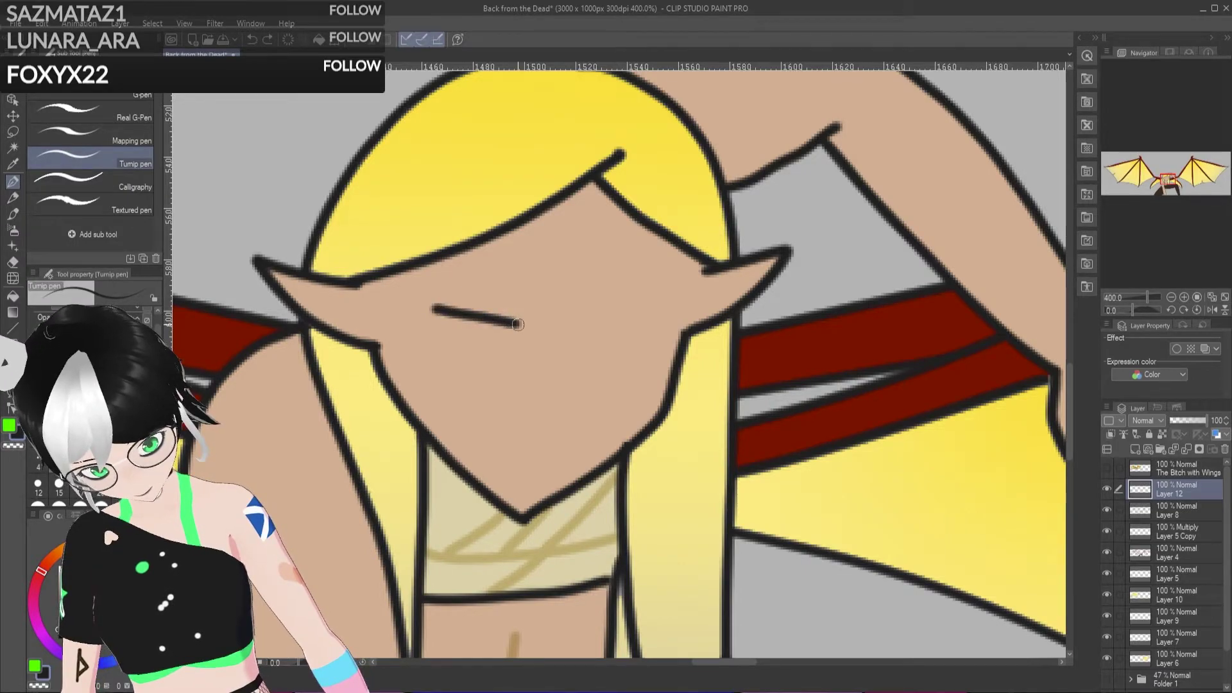
drag(464, 375, 434, 309)
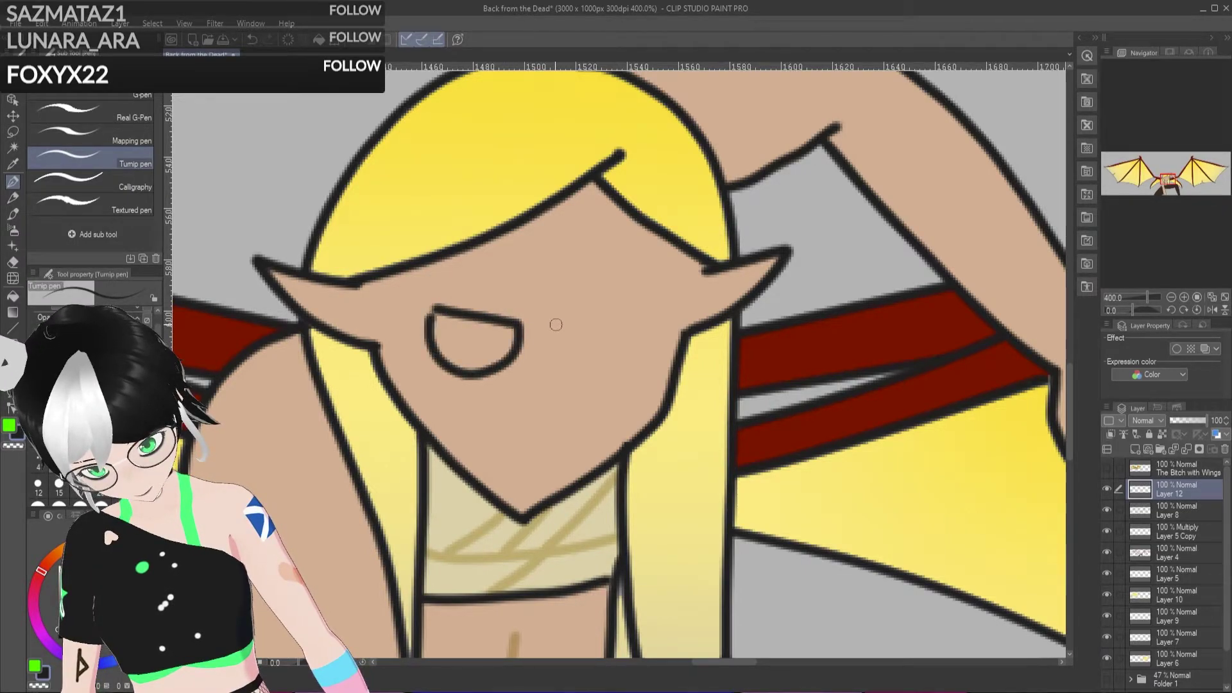
key(ctrl+z)
mouse_move(562, 324)
mouse_down()
mouse_move(648, 330)
mouse_move(646, 302)
mouse_move(565, 329)
mouse_up()
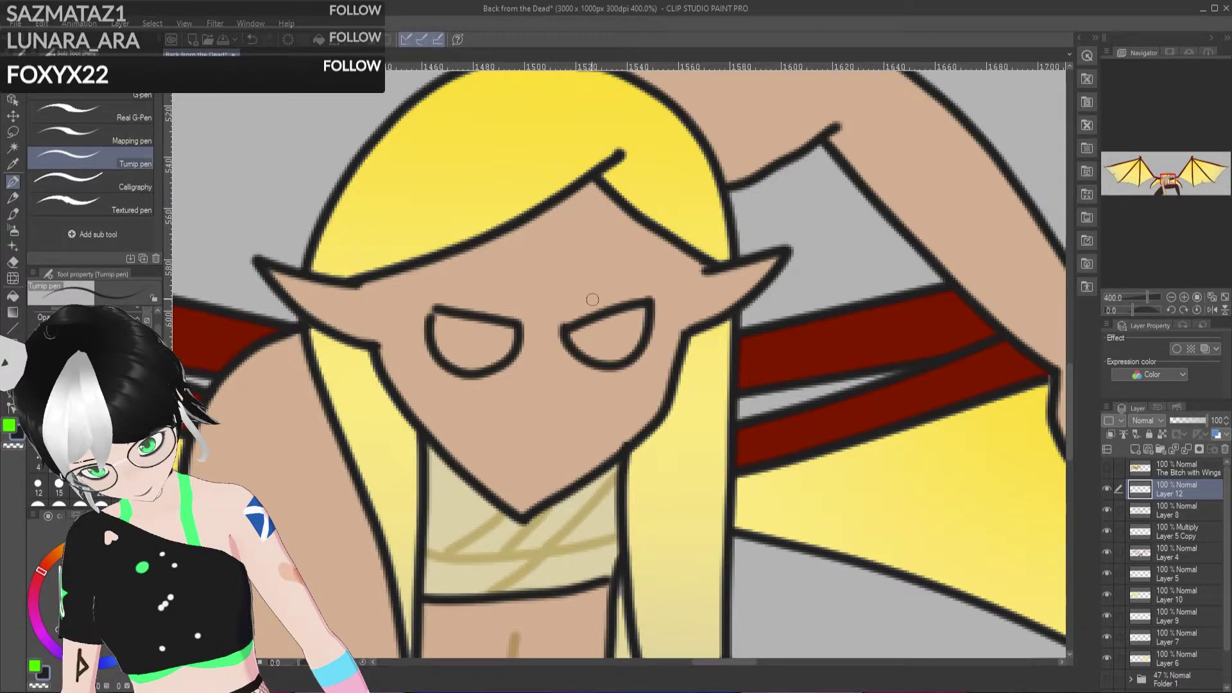
key(ctrl+z)
key(ctrl+z)
key(ctrl+z)
key(ctrl+z)
Step: Draw two angry half-round eyes, a short vertical nose line and a small flat mouth in black on the face
mouse_move(435, 318)
mouse_down()
mouse_move(520, 341)
mouse_move(466, 376)
mouse_move(439, 313)
mouse_up()
mouse_move(567, 336)
mouse_down()
mouse_move(645, 312)
mouse_move(648, 345)
mouse_move(569, 338)
mouse_up()
key(ctrl+z)
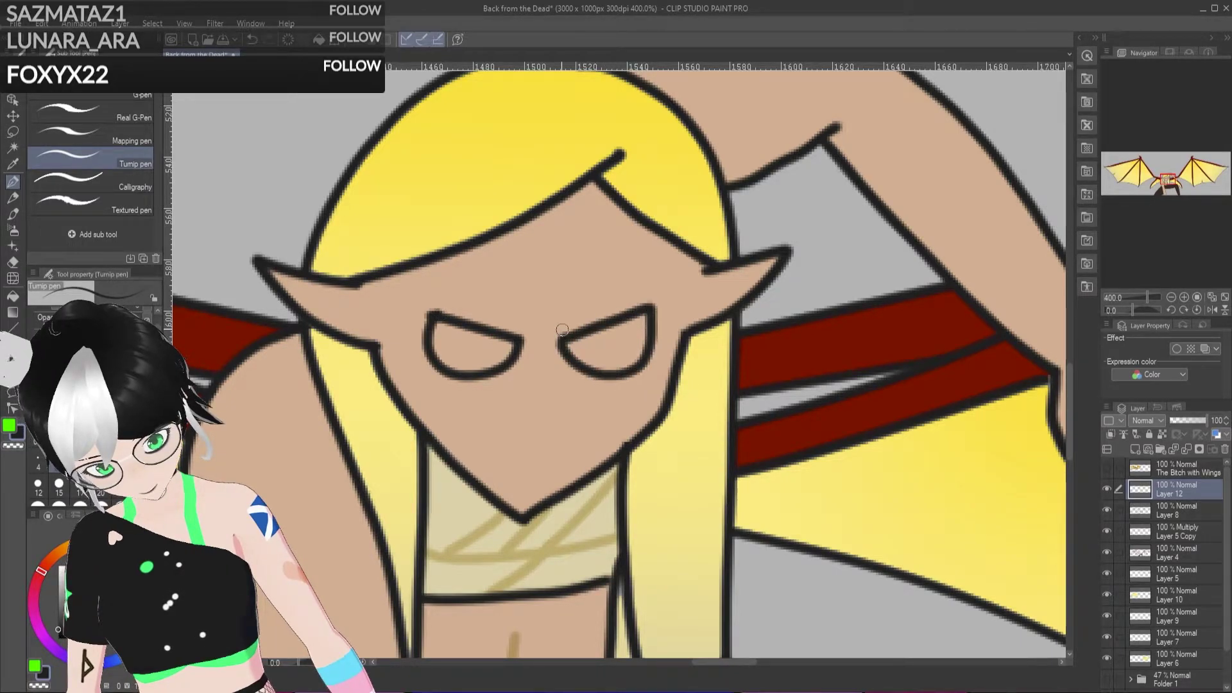
mouse_move(520, 460)
mouse_down()
mouse_move(537, 473)
mouse_move(548, 445)
mouse_up()
key(ctrl+z)
key(ctrl+z)
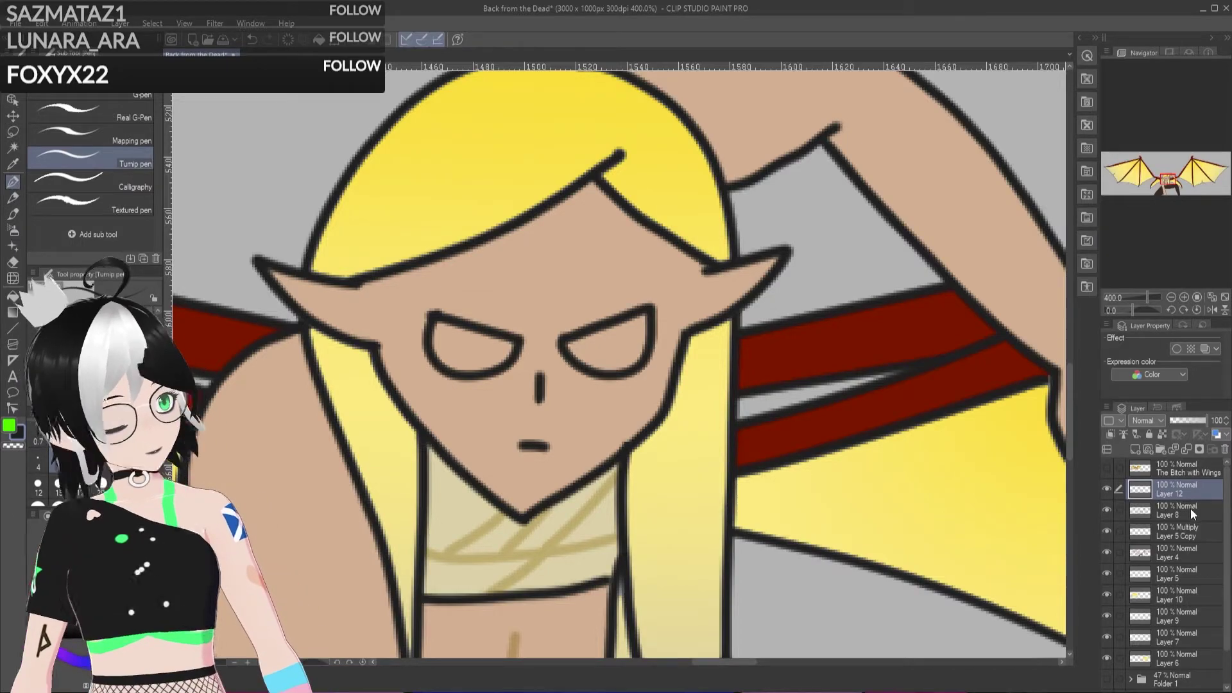
Step: Paint the inside of both eyes white on Layer 4, and make Layer 12 active again
click(1187, 555)
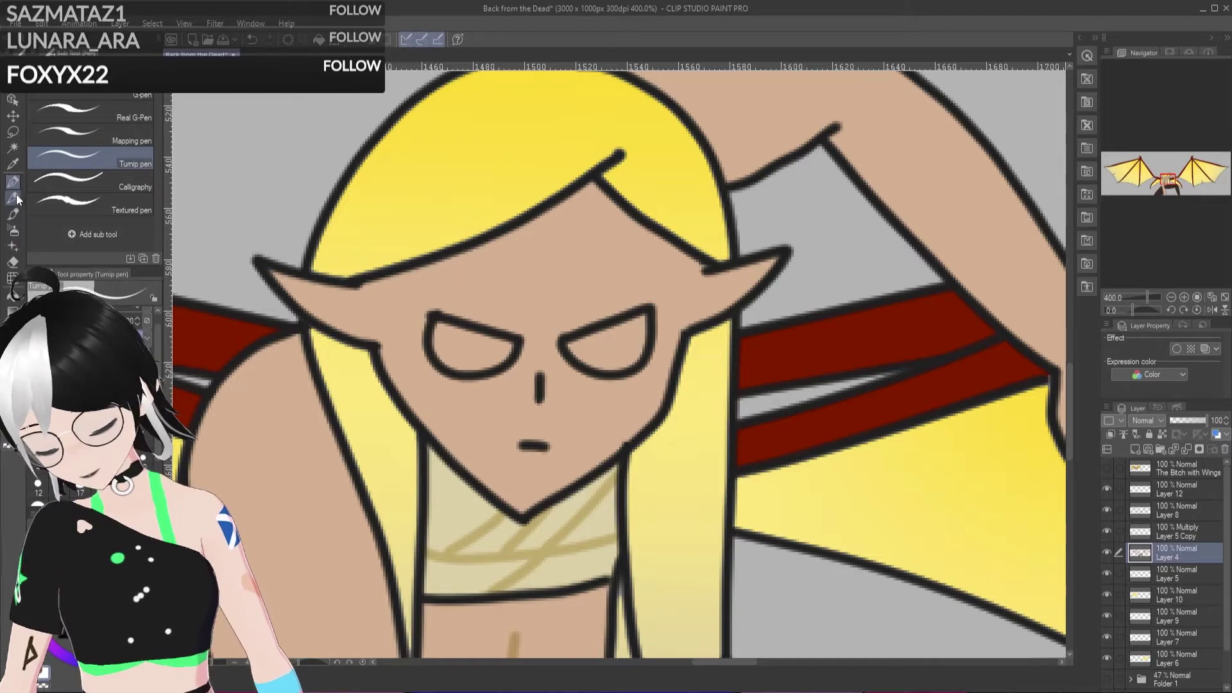
mouse_move(475, 343)
mouse_down()
mouse_move(508, 351)
mouse_move(477, 368)
mouse_up()
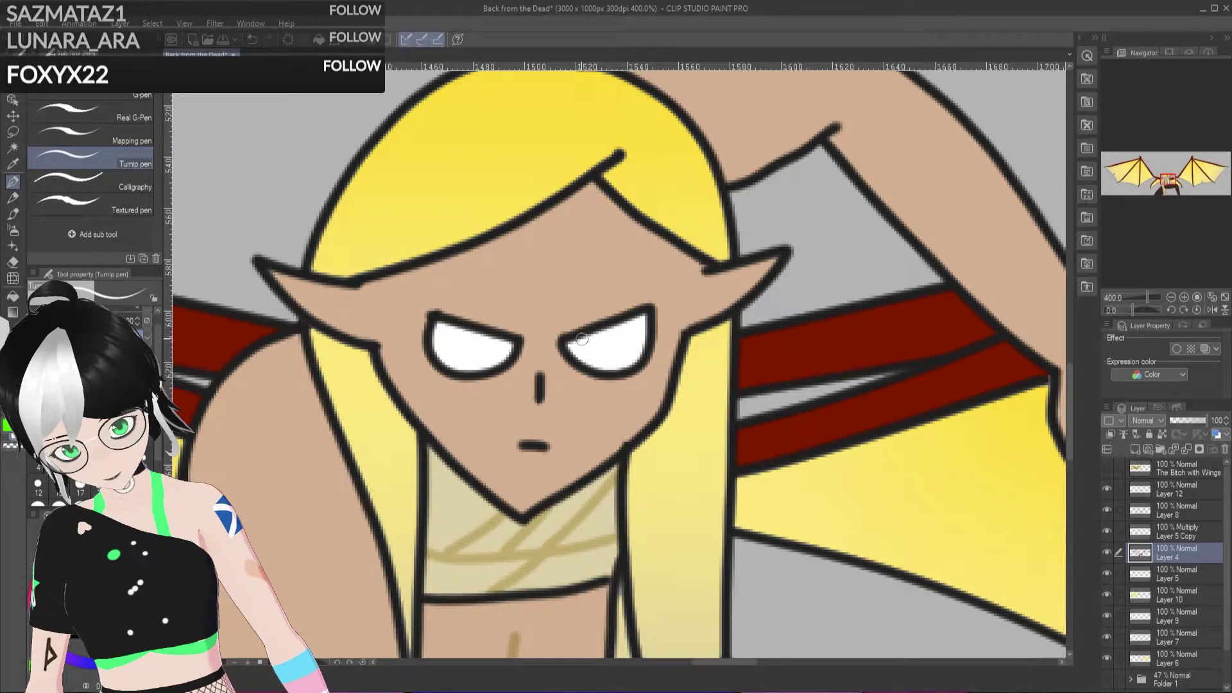
click(1185, 489)
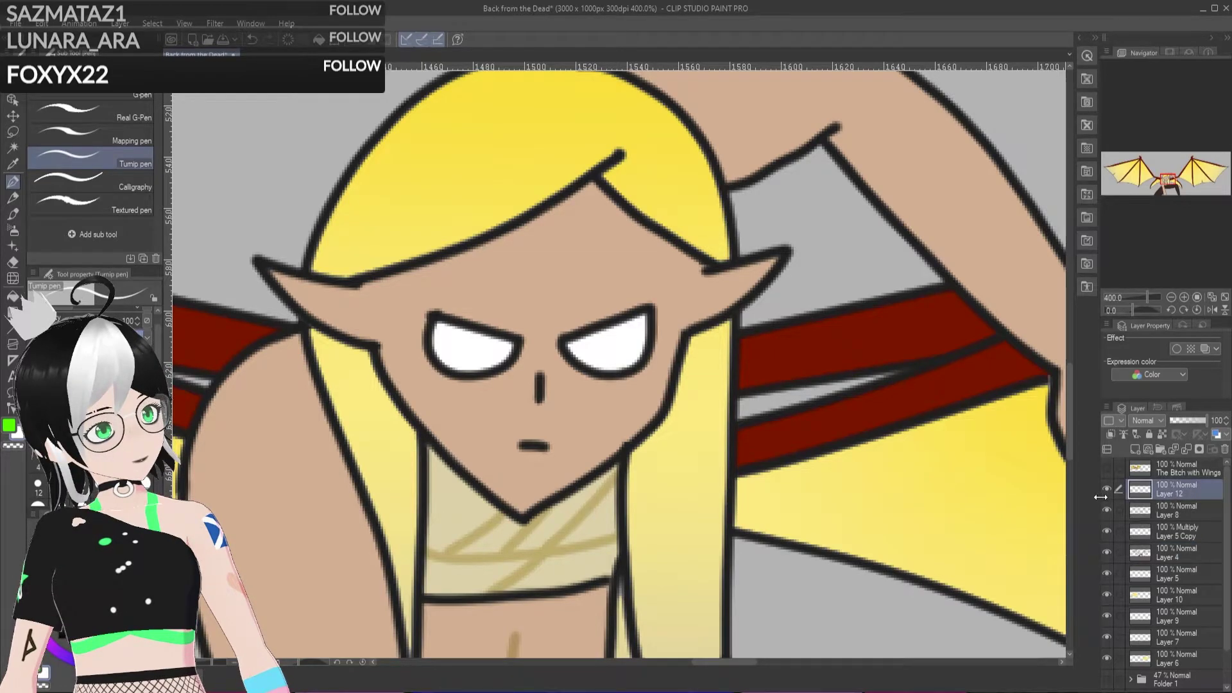
Step: Draw a tan inner-ear line inside each pointed ear on the Multiply layer Layer 5 Copy
click(1107, 531)
click(1108, 530)
click(1166, 533)
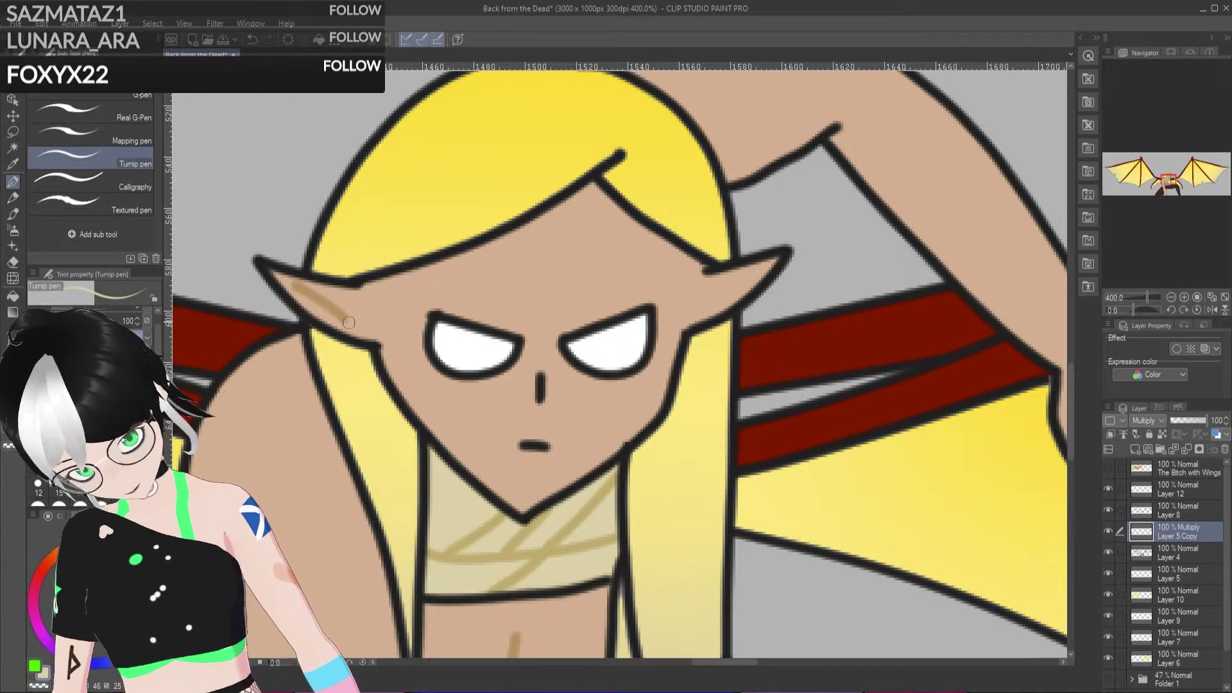
drag(303, 287, 359, 326)
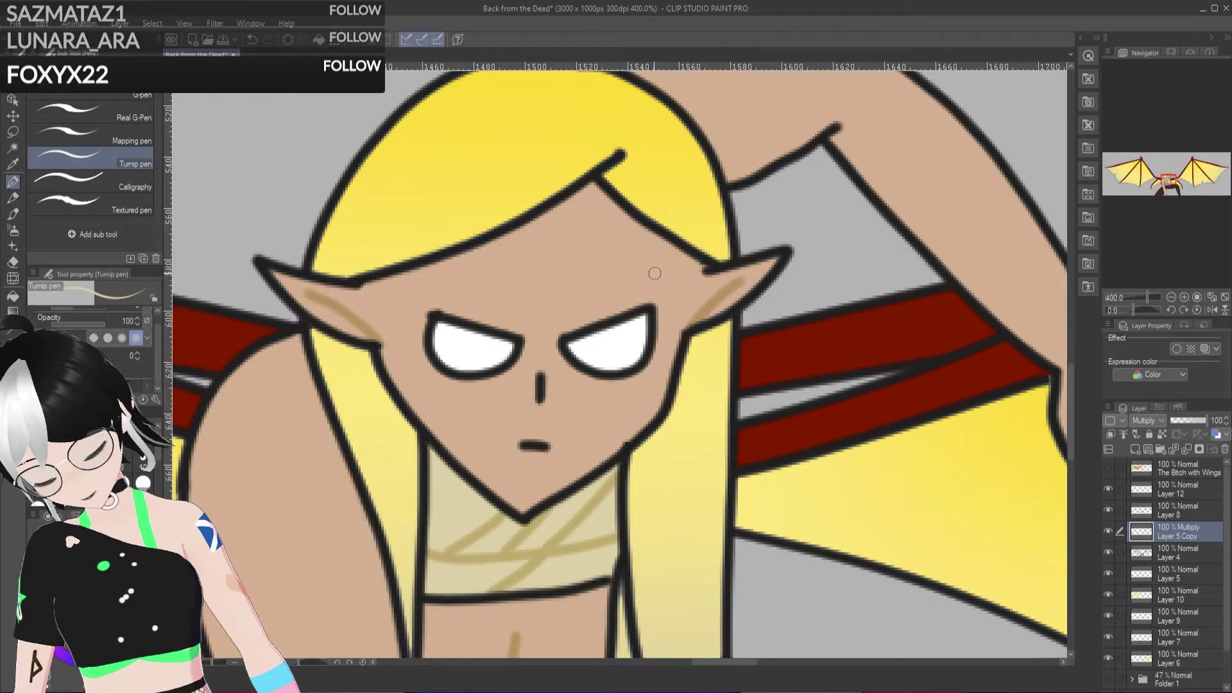
Step: Add the text "I'M" above the figure's head between the wings
drag(1068, 376, 1107, 483)
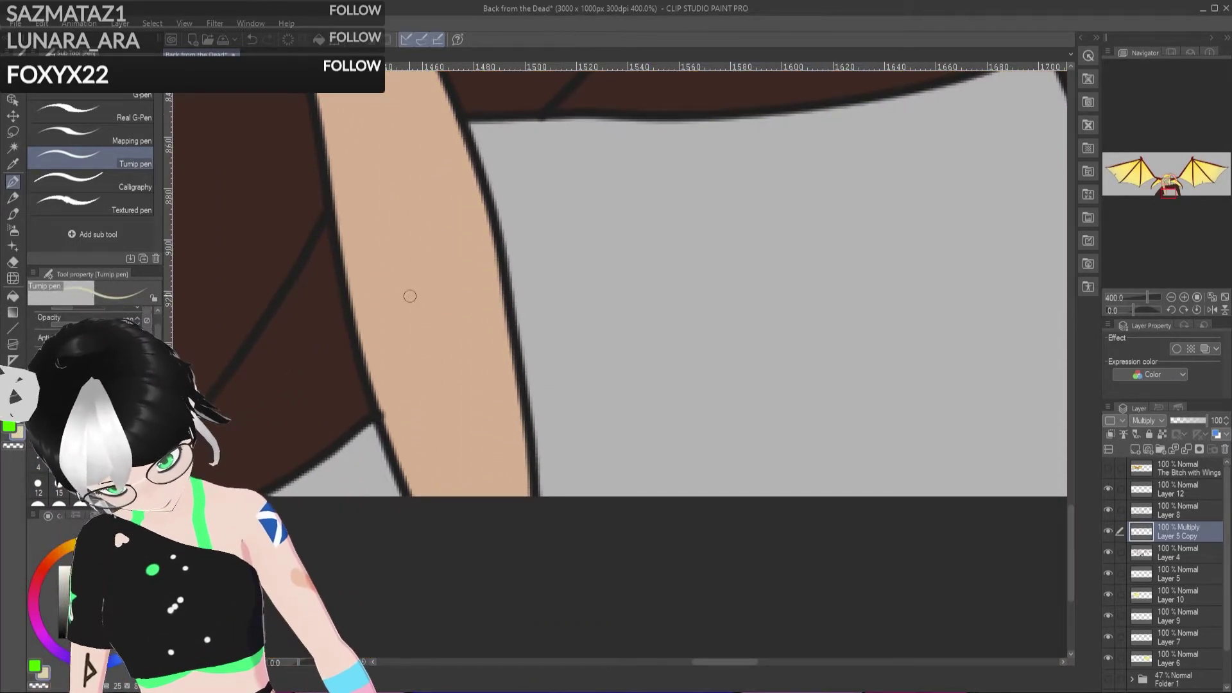
scroll(407, 289, down, 3)
scroll(418, 306, down, 5)
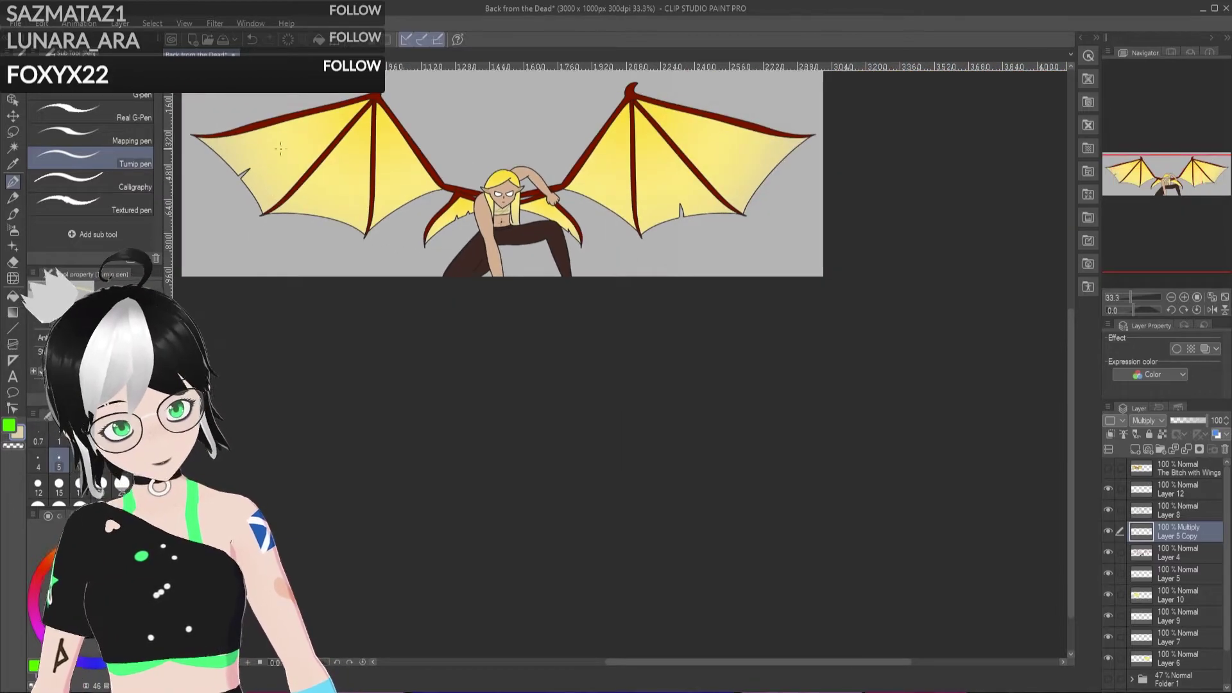
scroll(418, 307, up, 1)
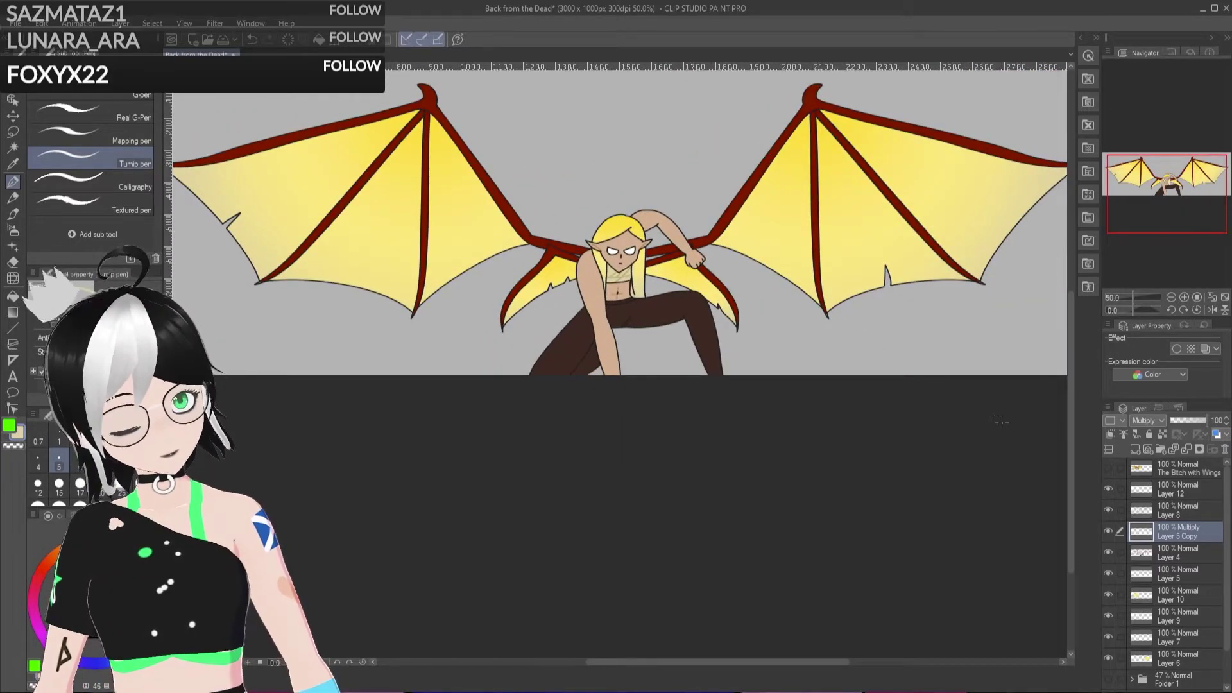
scroll(1073, 405, up, 2)
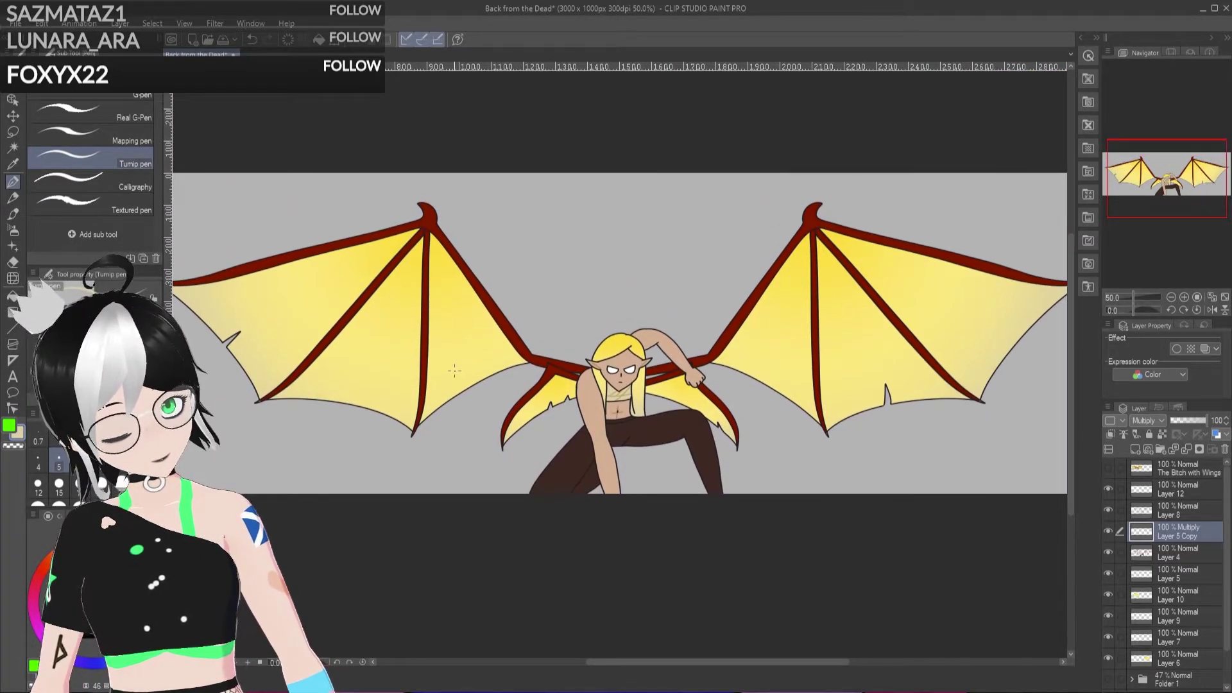
scroll(404, 332, down, 1)
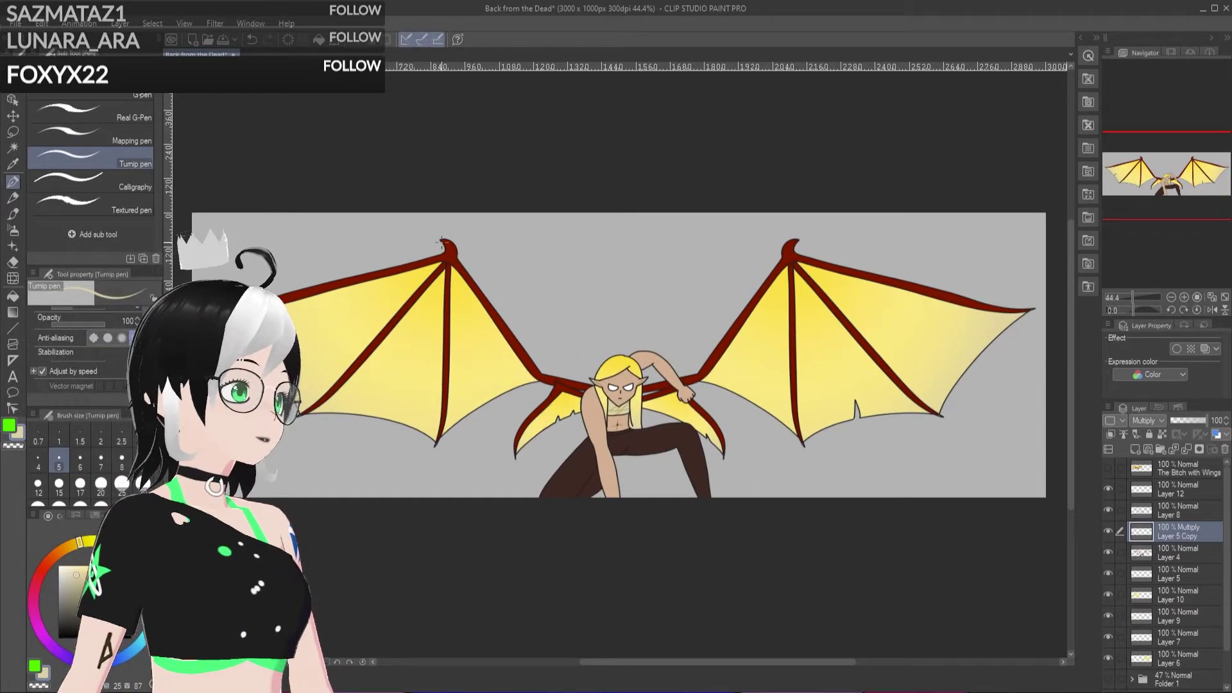
click(12, 376)
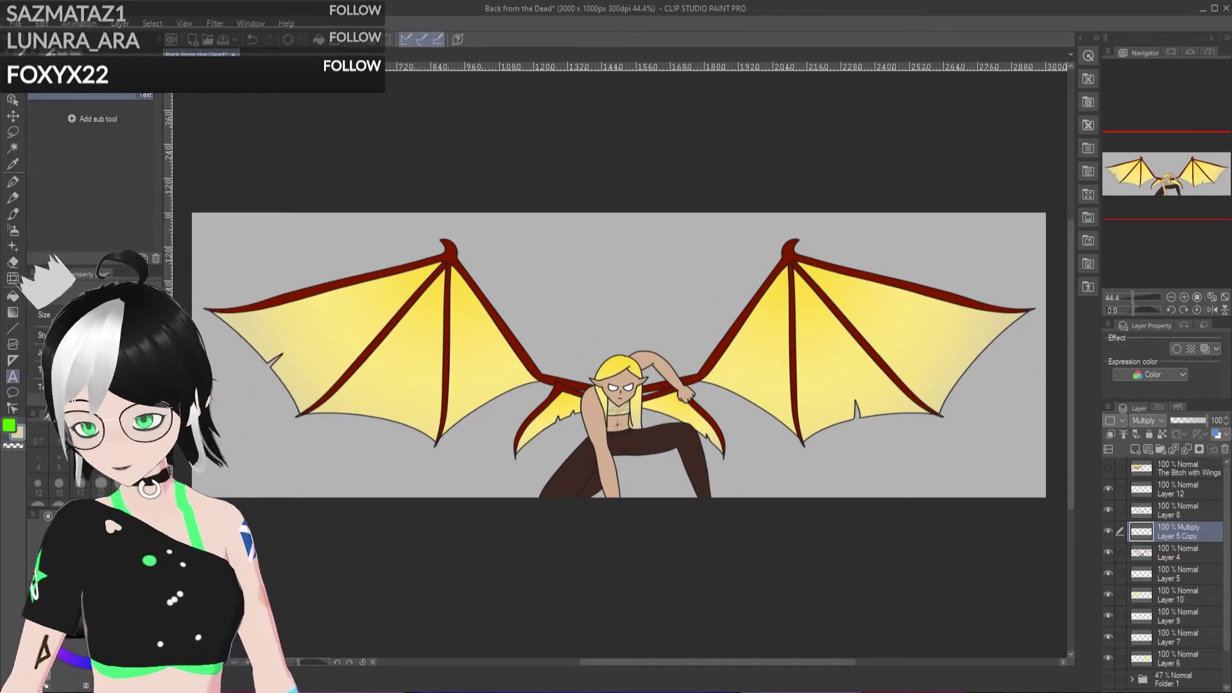
click(563, 288)
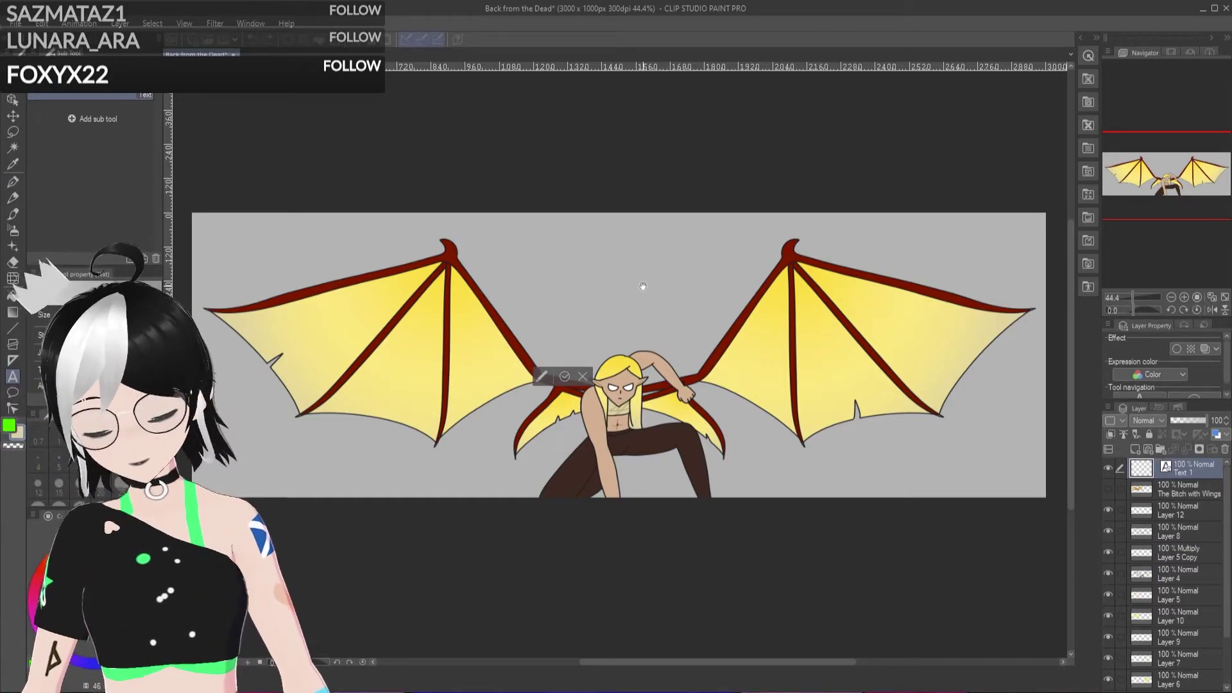
text(I'M)
Step: Recolour the whole I'M text pale yellow and set its layer to Multiply
key(ctrl+a)
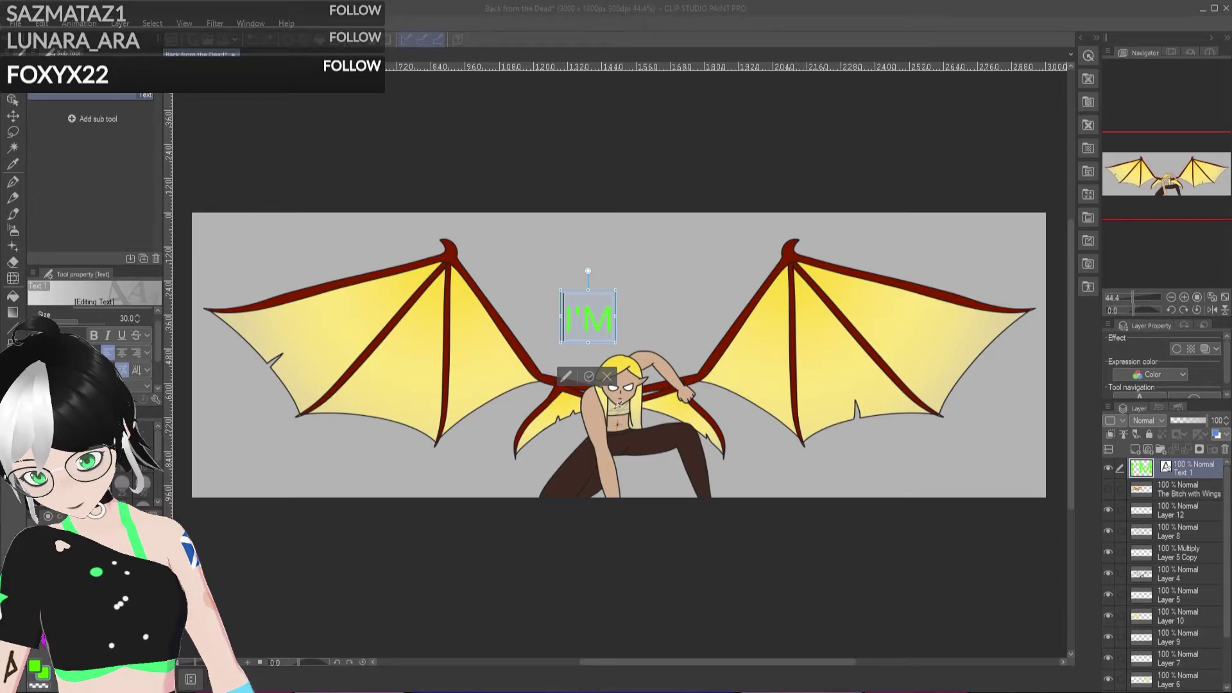
click(924, 356)
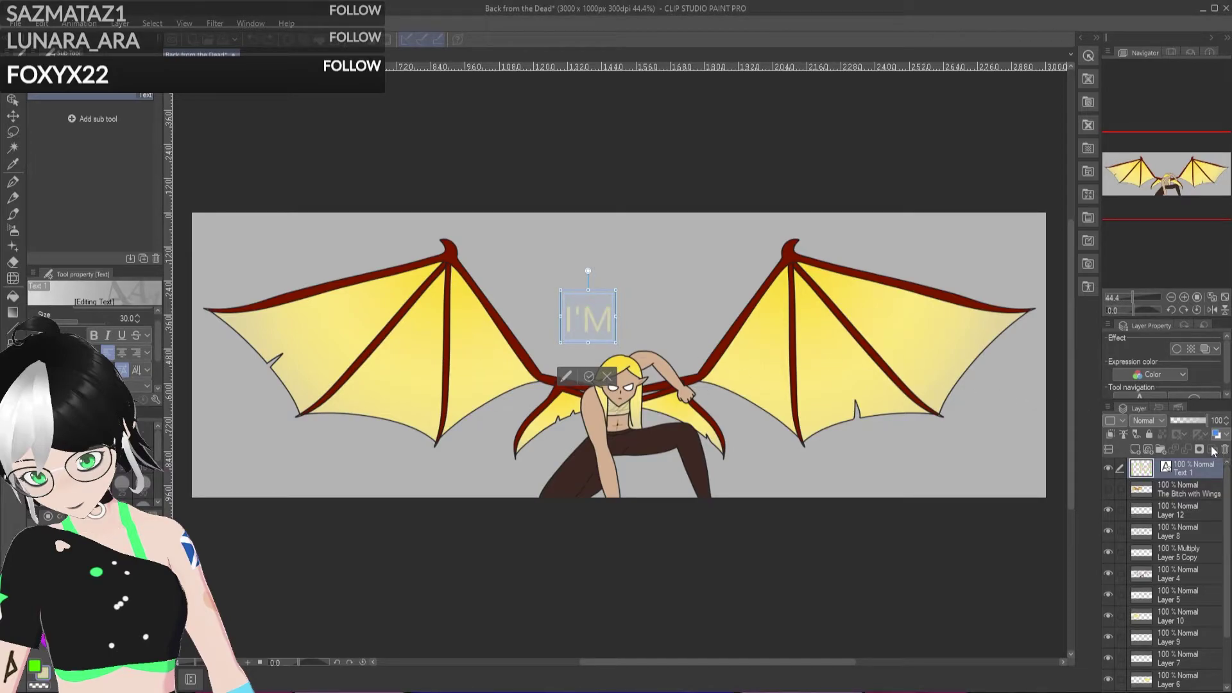
key(Escape)
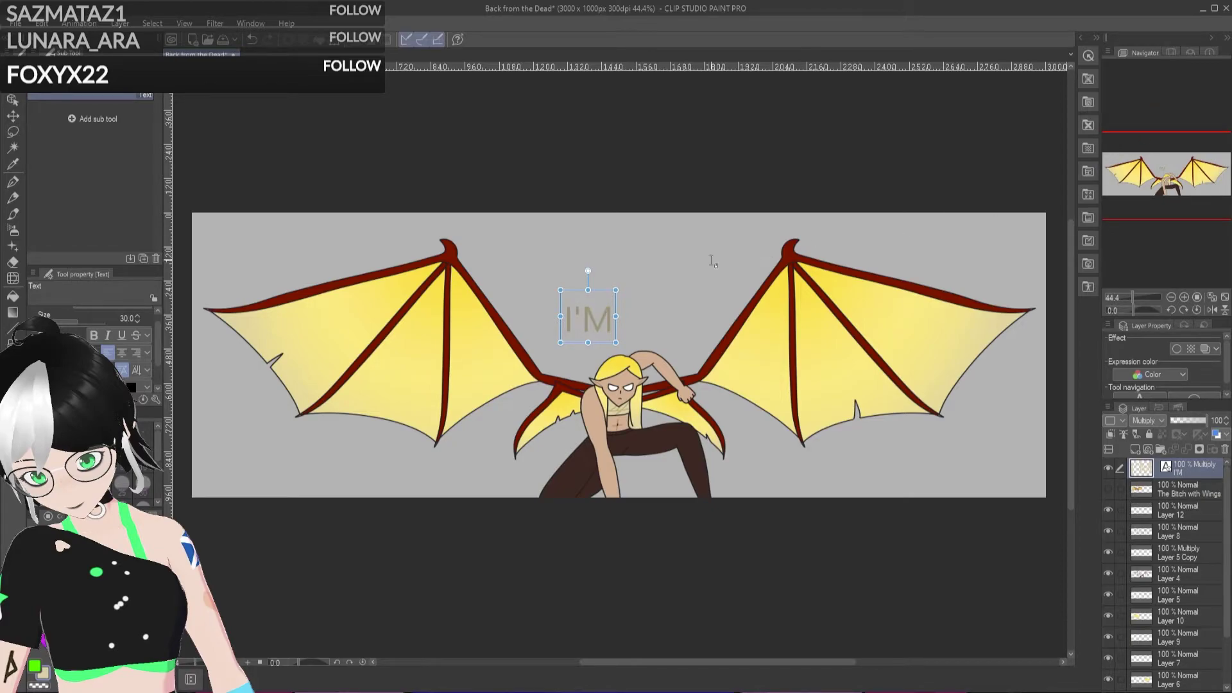
Step: Change the I'M text's font to Segoe UI Black
click(136, 352)
click(128, 353)
click(605, 324)
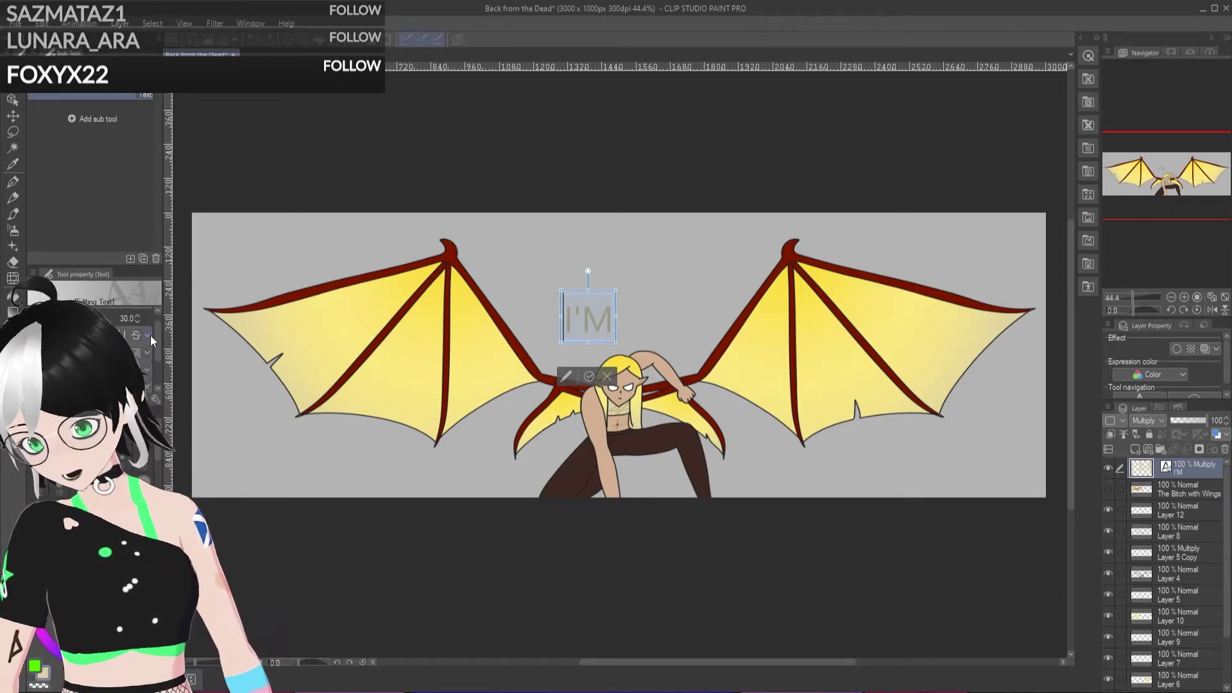
mouse_move(155, 336)
mouse_down()
mouse_move(155, 367)
mouse_move(159, 314)
mouse_up()
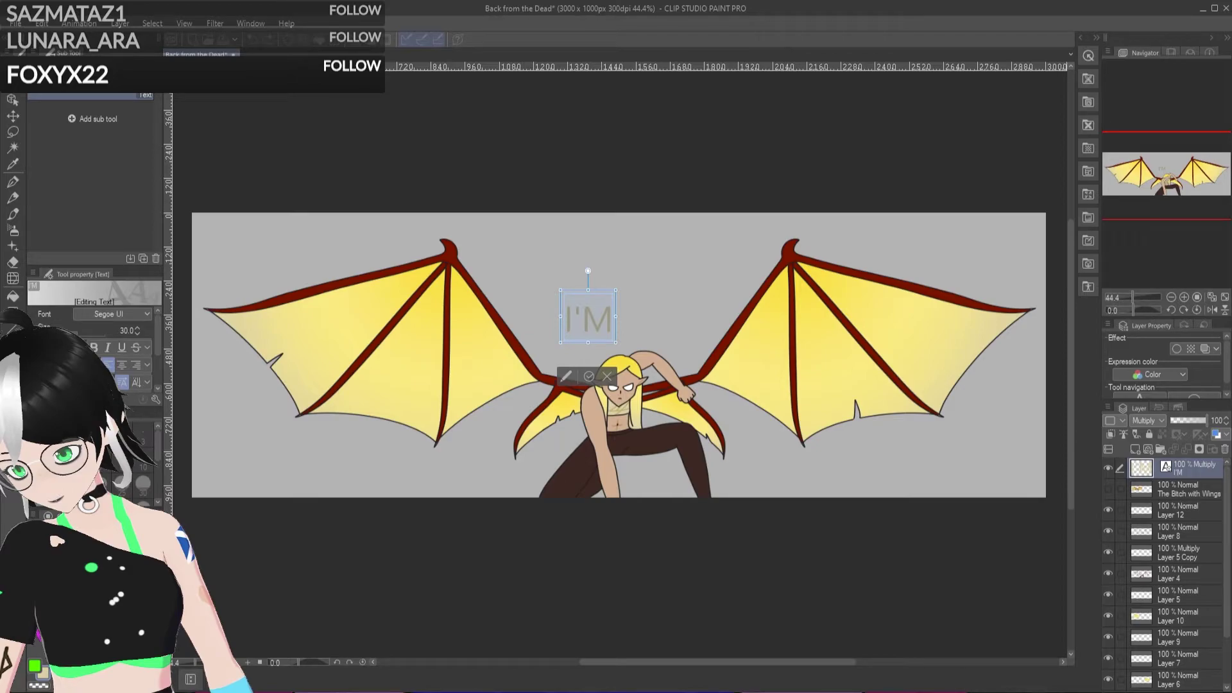
scroll(109, 314, down, 1)
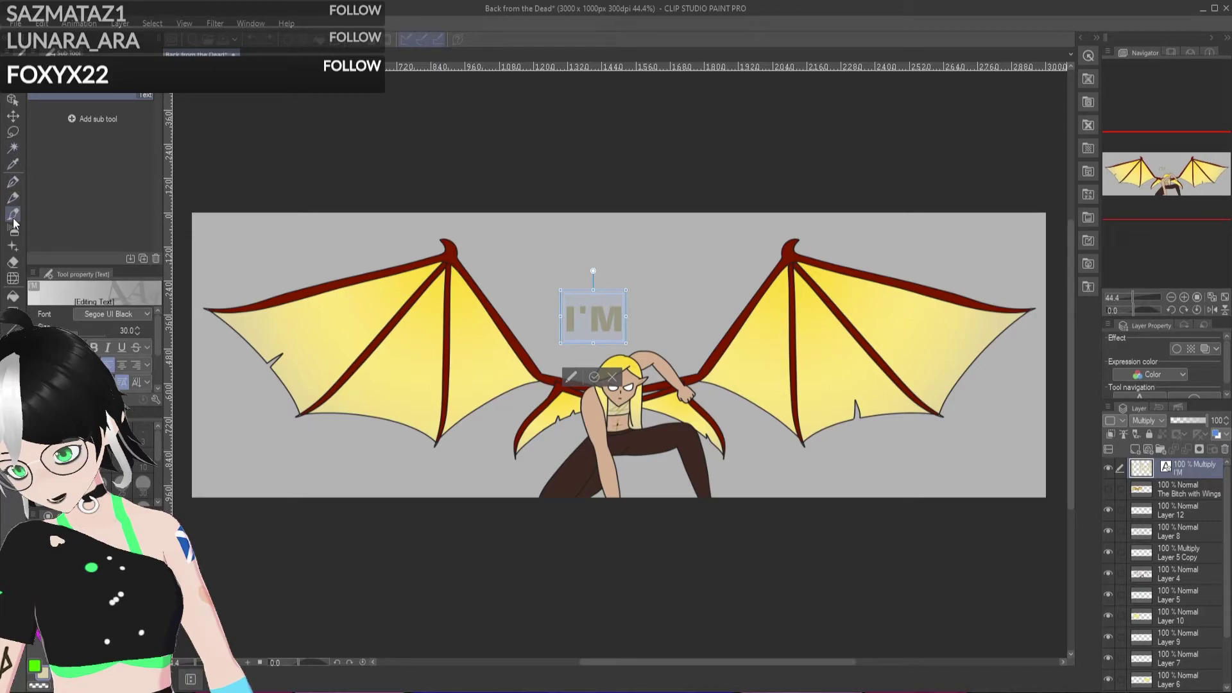
Step: Enlarge the I'M text and move it up to the canvas's upper edge, centred above the figure's head
click(13, 116)
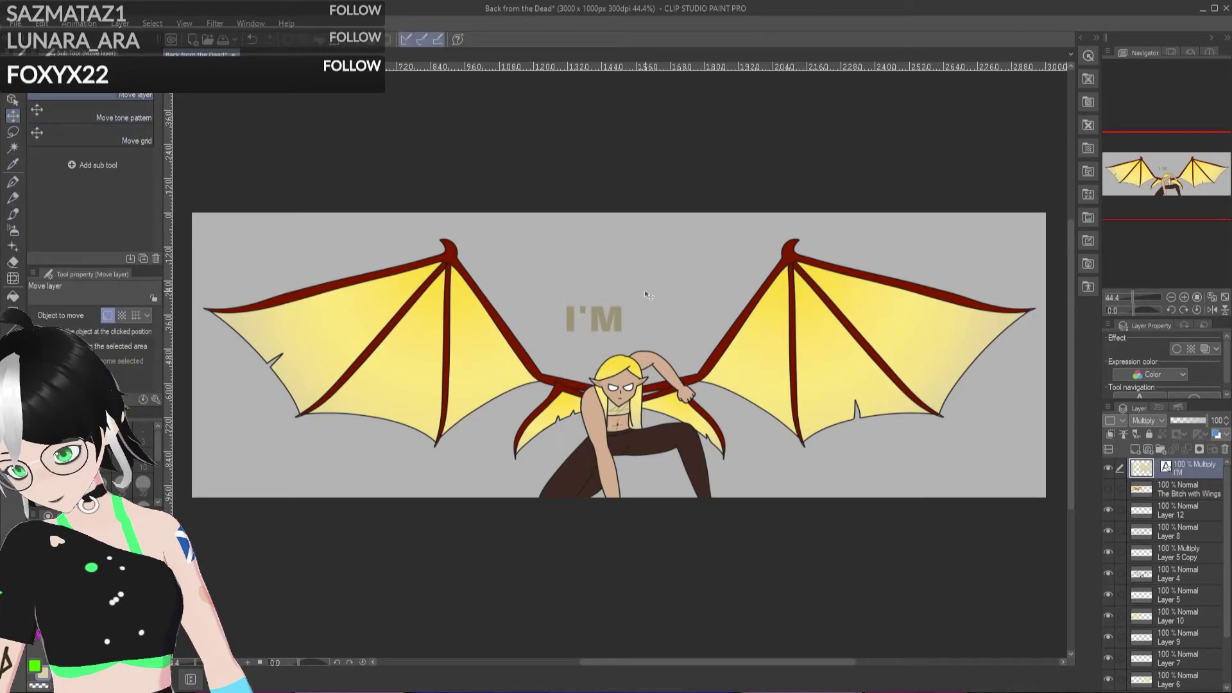
key(ctrl+t)
drag(649, 317, 650, 260)
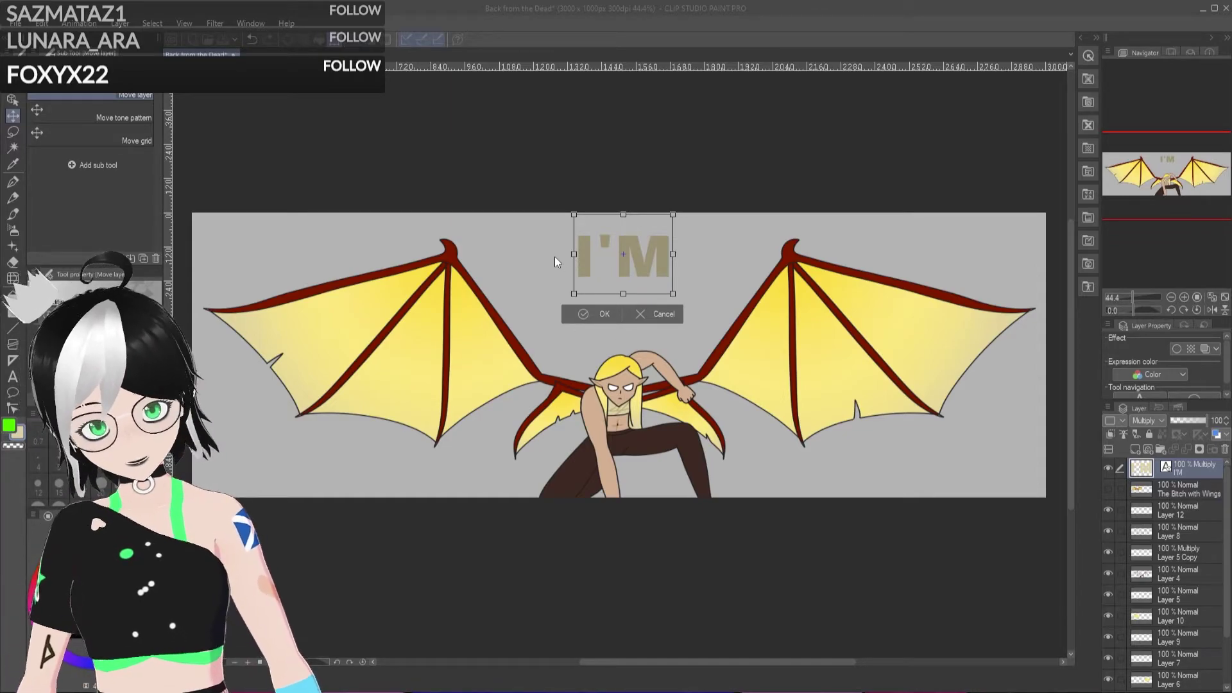
click(595, 314)
Step: Add the text "B A C K" over the figure in dark red Segoe UI Black, with its layer set to Multiply
key(t)
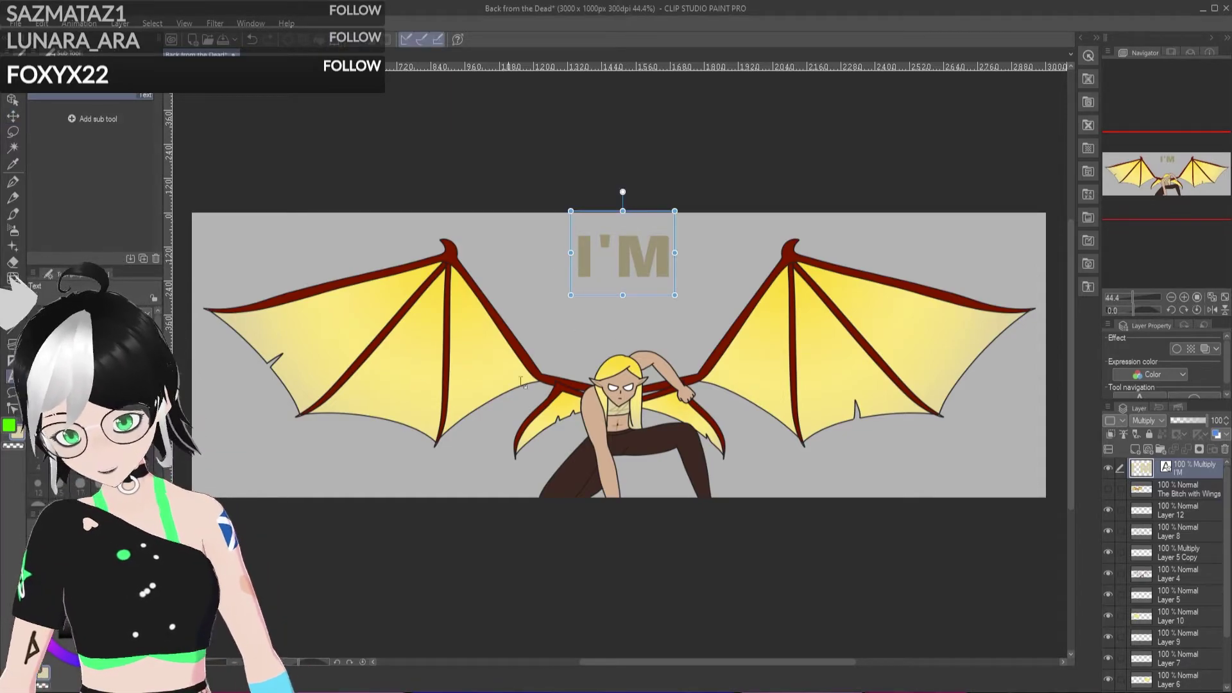
click(517, 403)
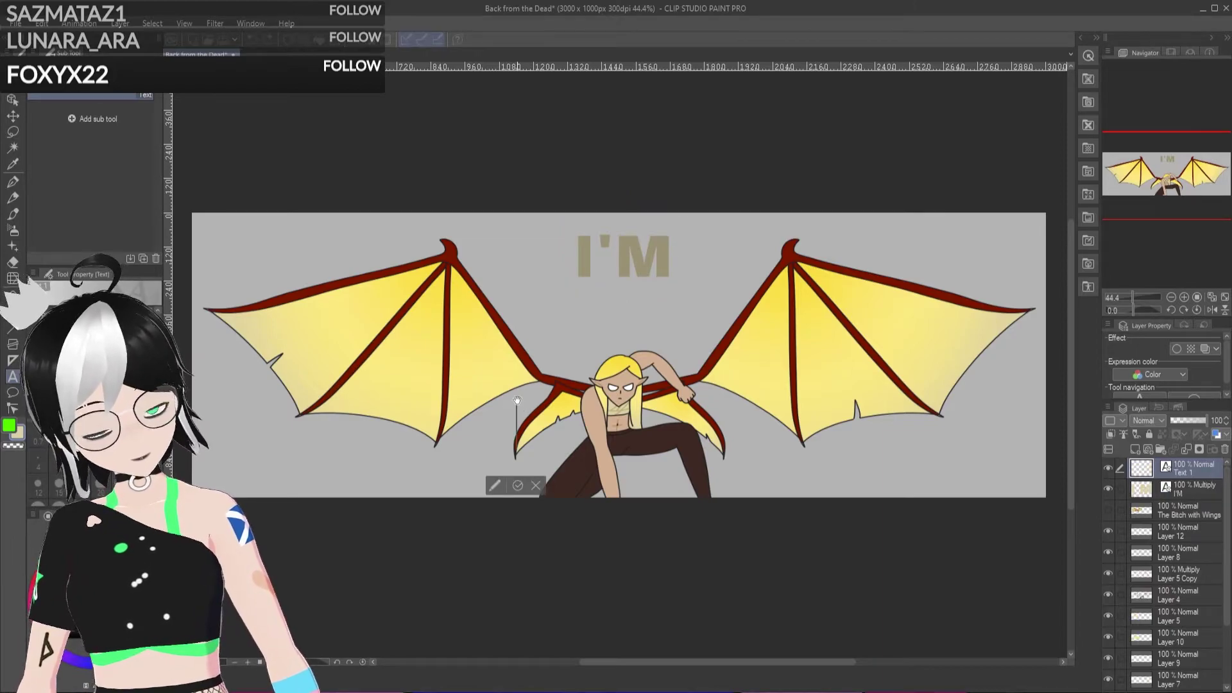
text(B)
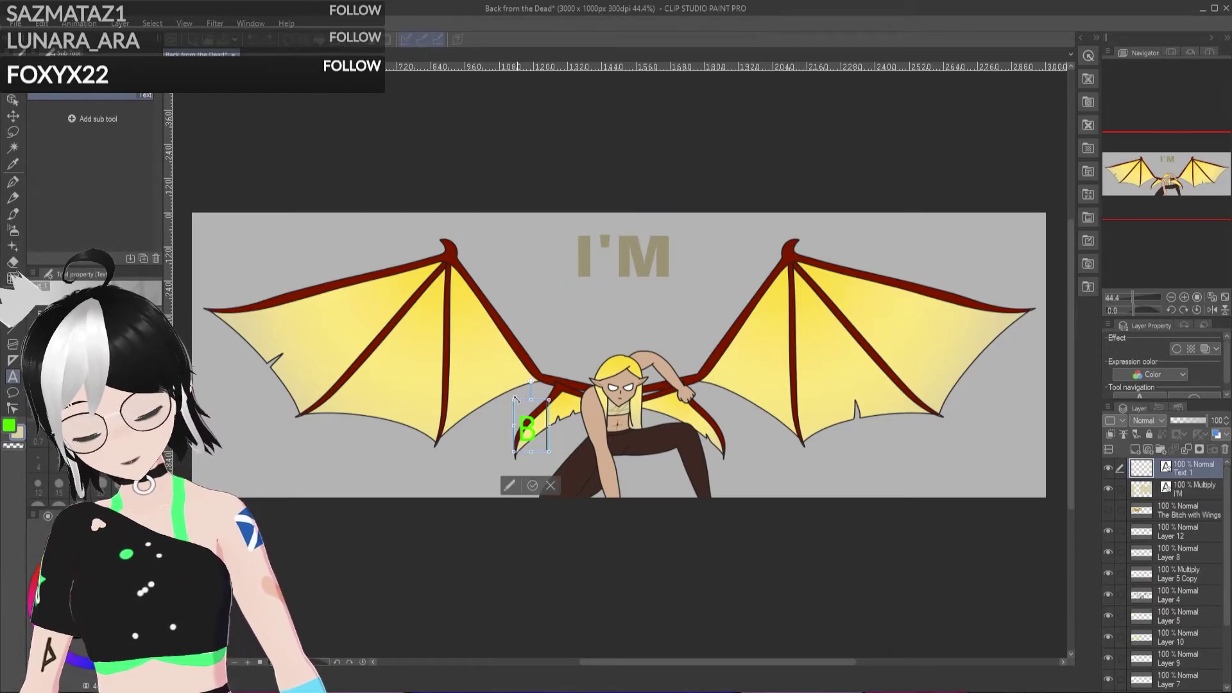
text( A C K)
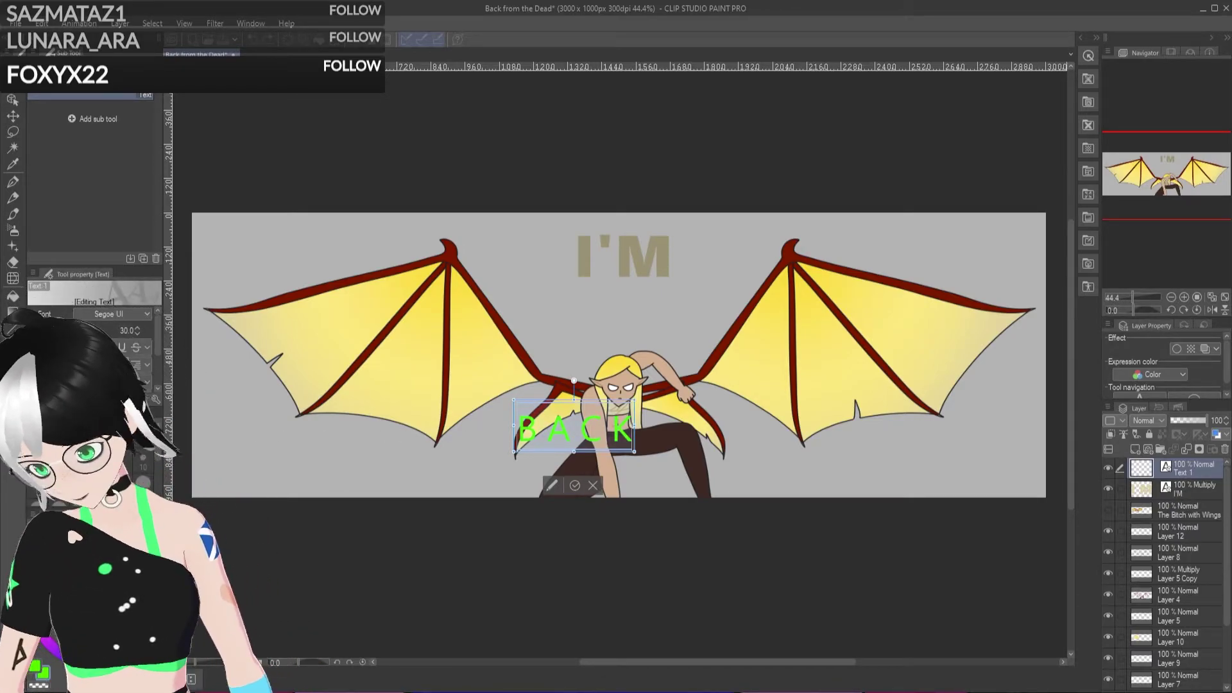
key(Return)
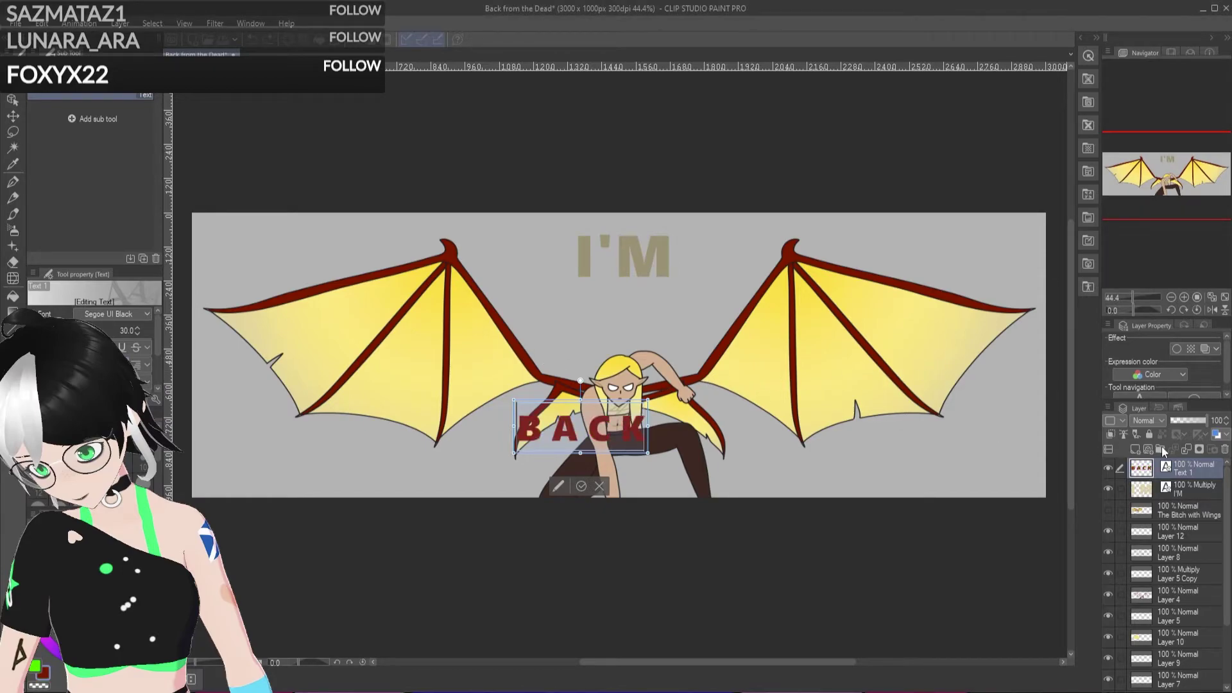
key(Escape)
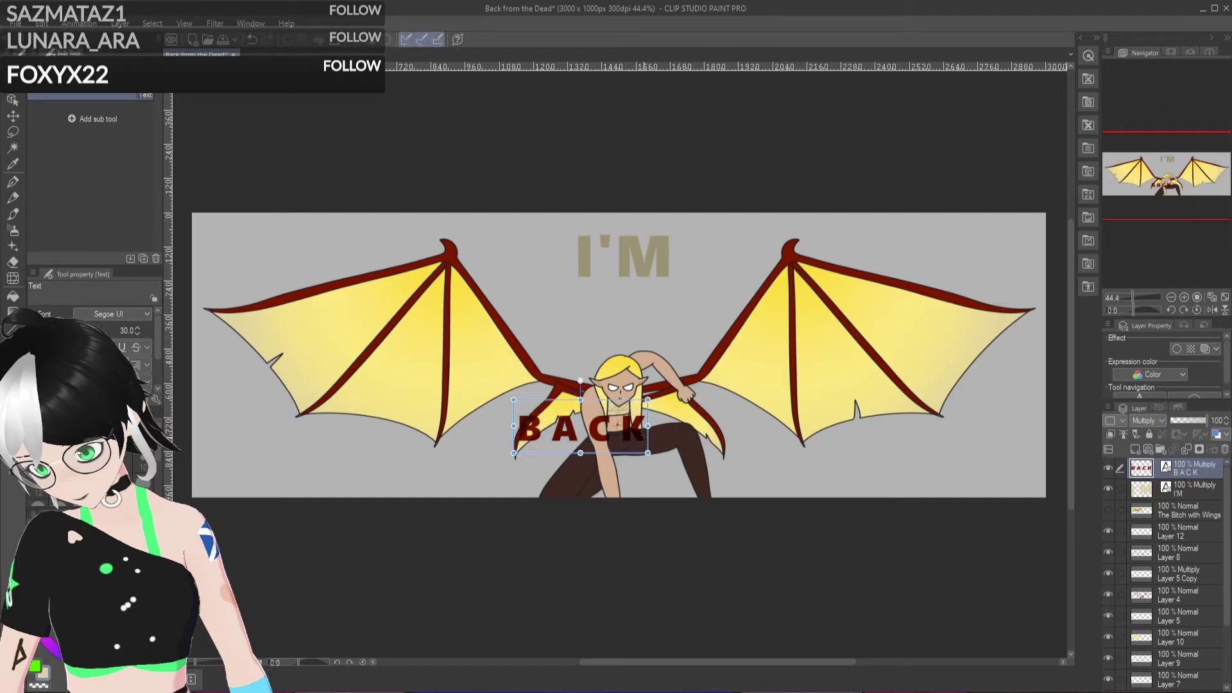
Step: Enlarge the B A C K text to span both wings and centre it over the figure below I'M
mouse_move(648, 425)
mouse_down()
mouse_move(965, 425)
mouse_move(649, 425)
mouse_up()
drag(647, 469, 796, 483)
key(ctrl+t)
drag(580, 399, 600, 189)
drag(660, 369, 709, 409)
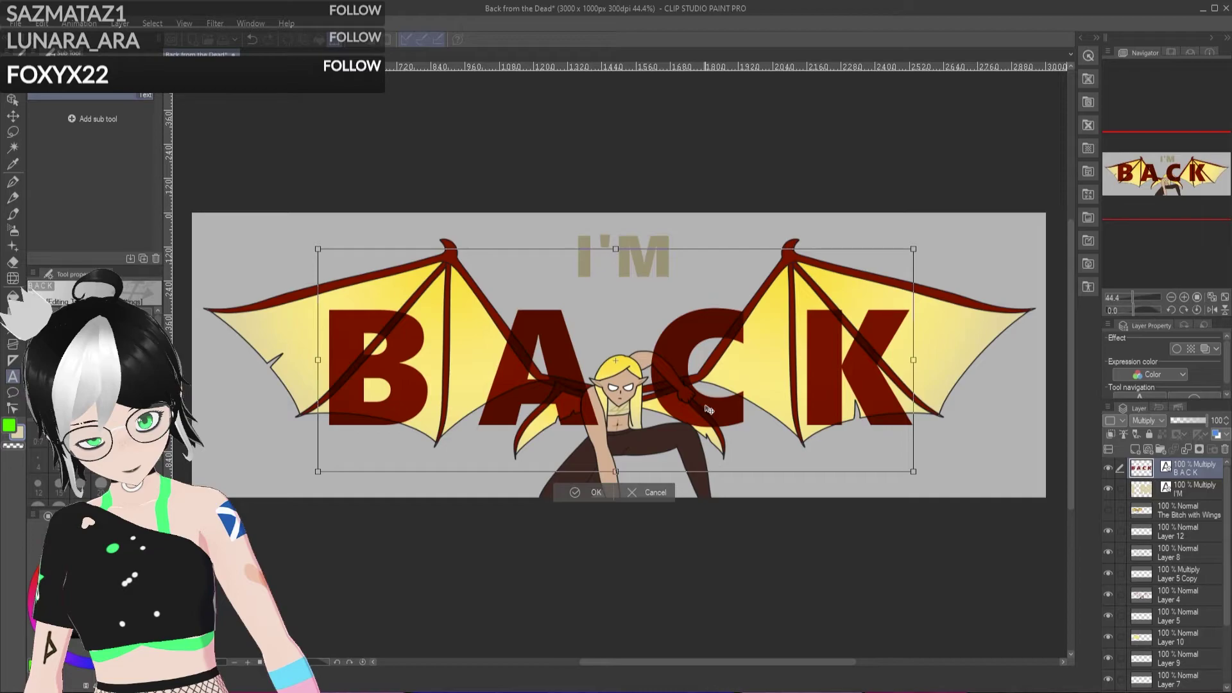
drag(709, 409, 708, 412)
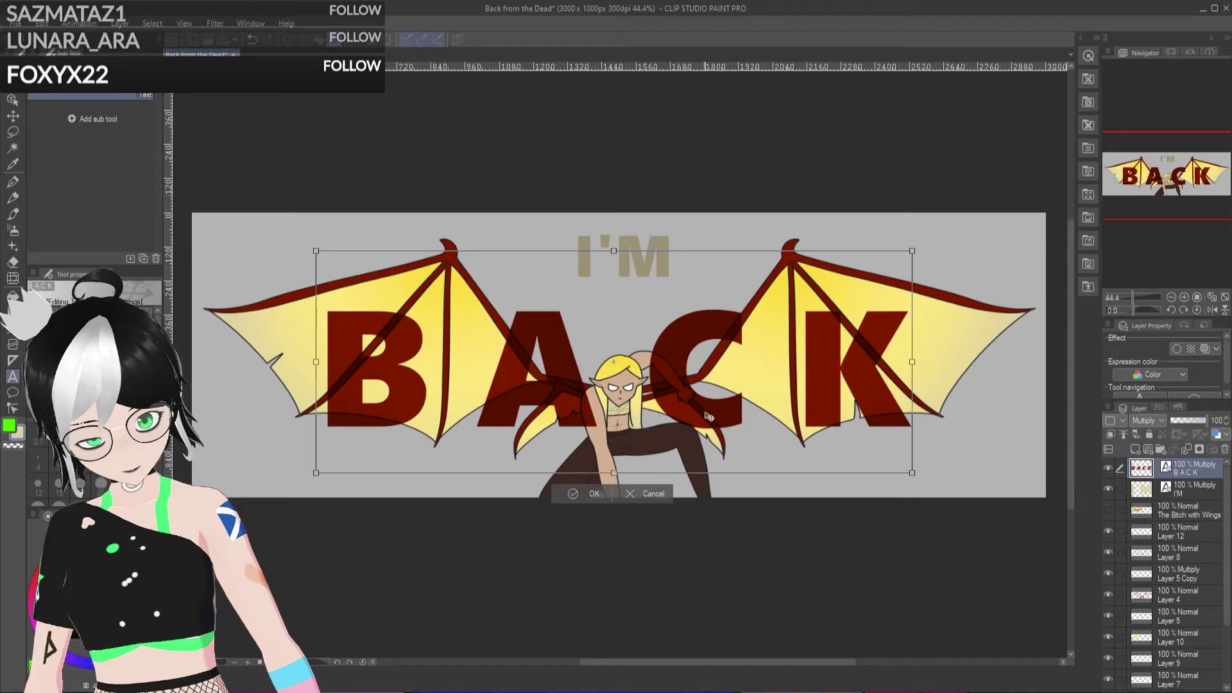
key(Return)
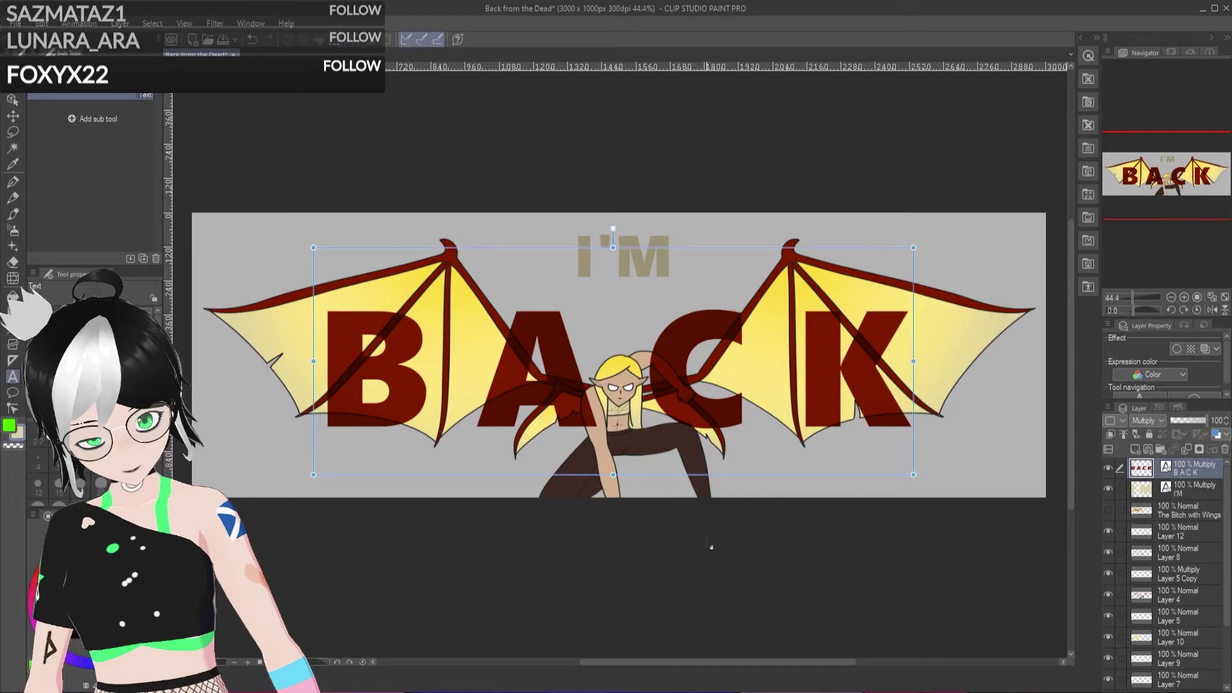
Step: Discard the stray empty text and rasterize the B A C K text layer
click(709, 542)
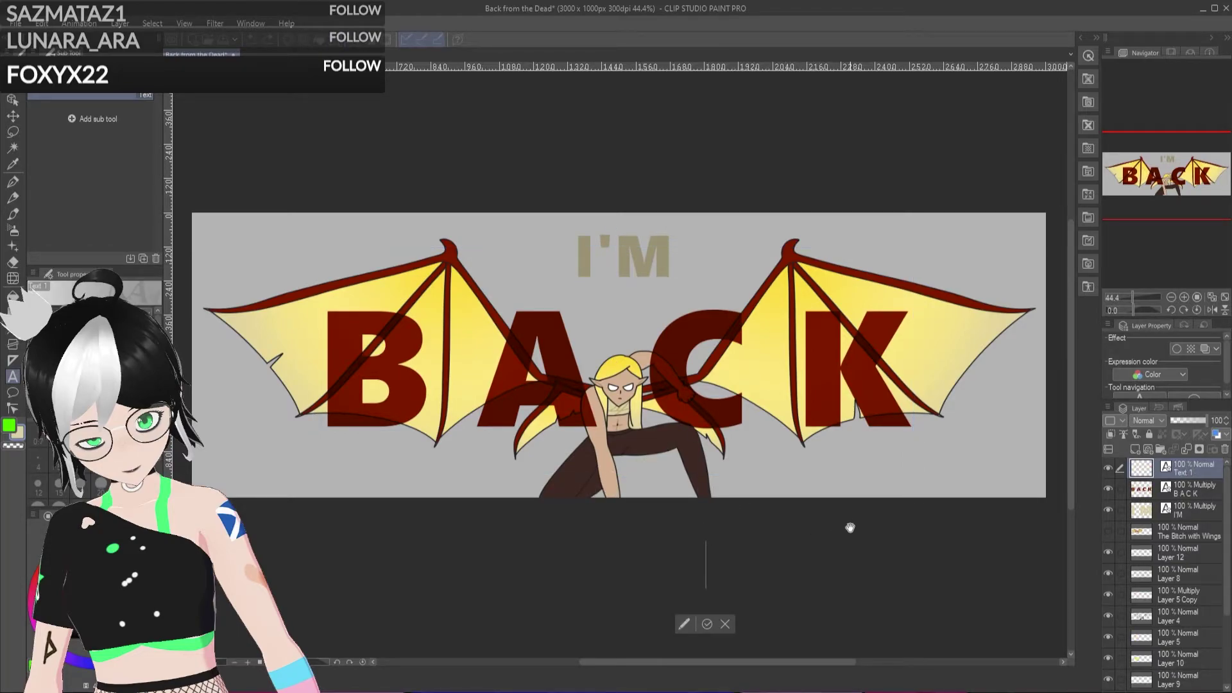
click(1192, 493)
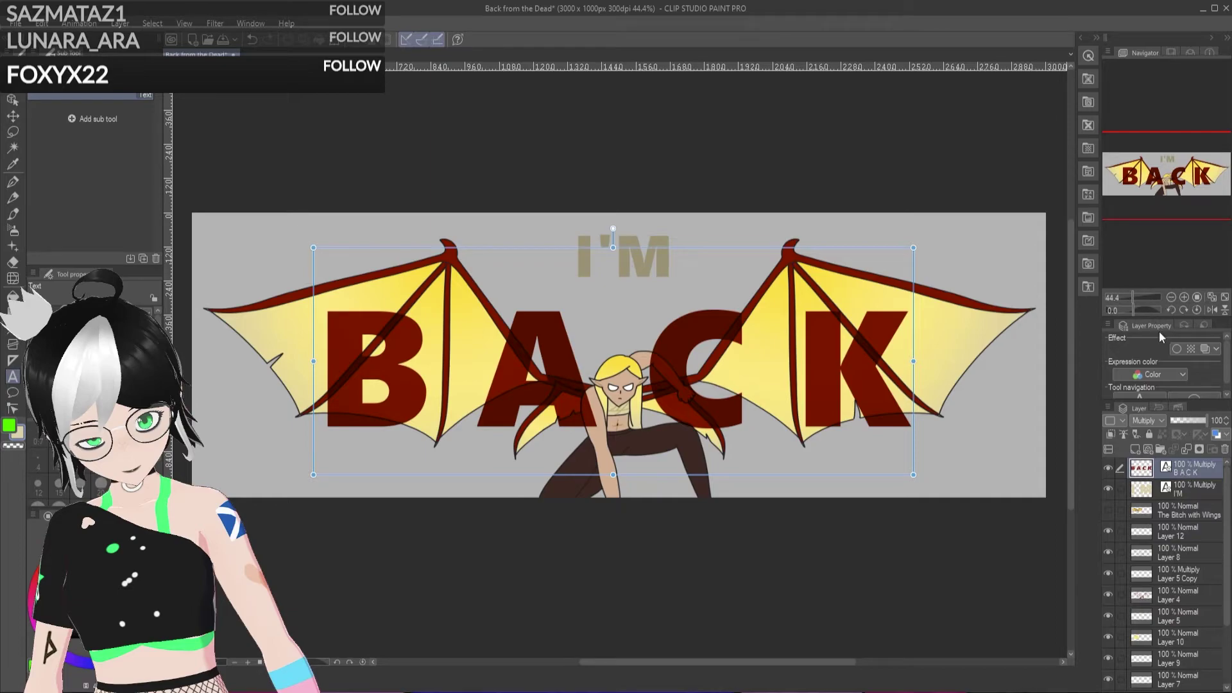
scroll(677, 436, up, 6)
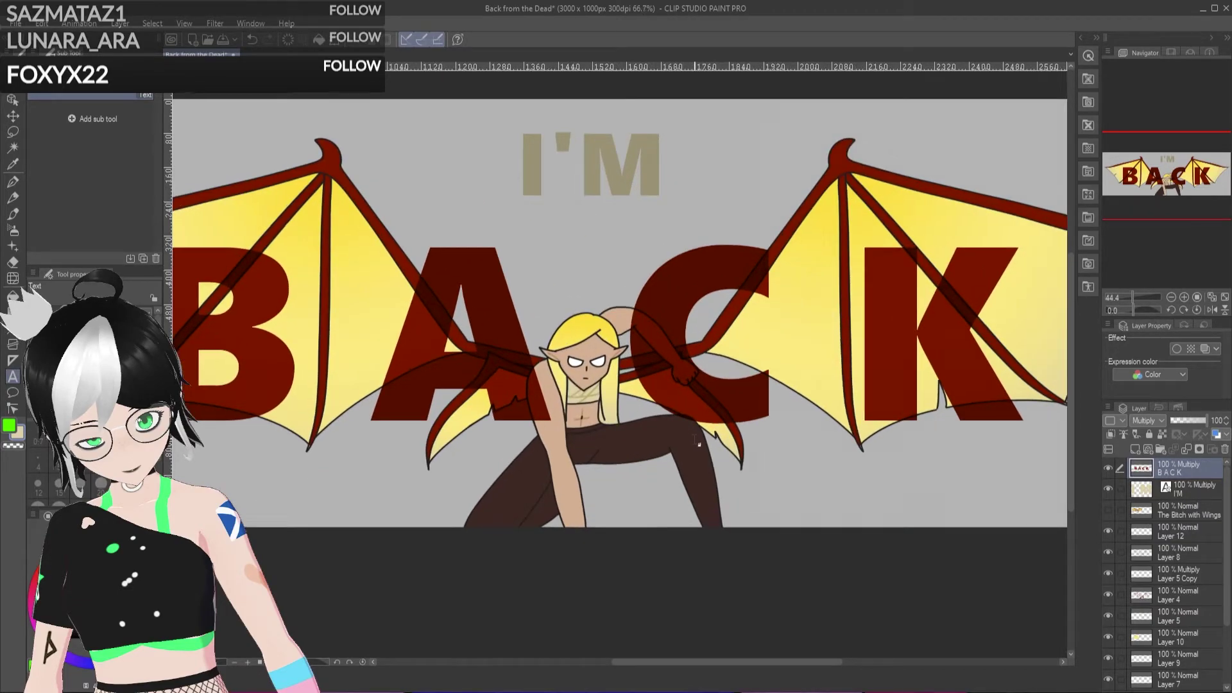
scroll(677, 384, up, 2)
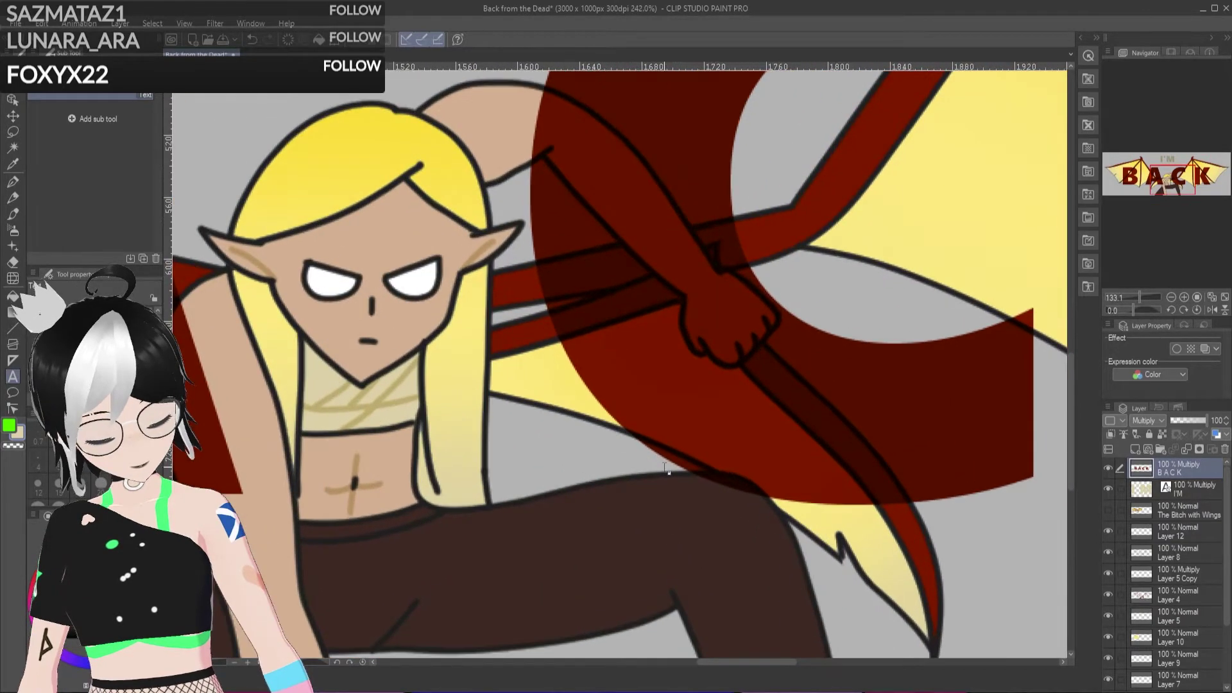
scroll(600, 340, down, 2)
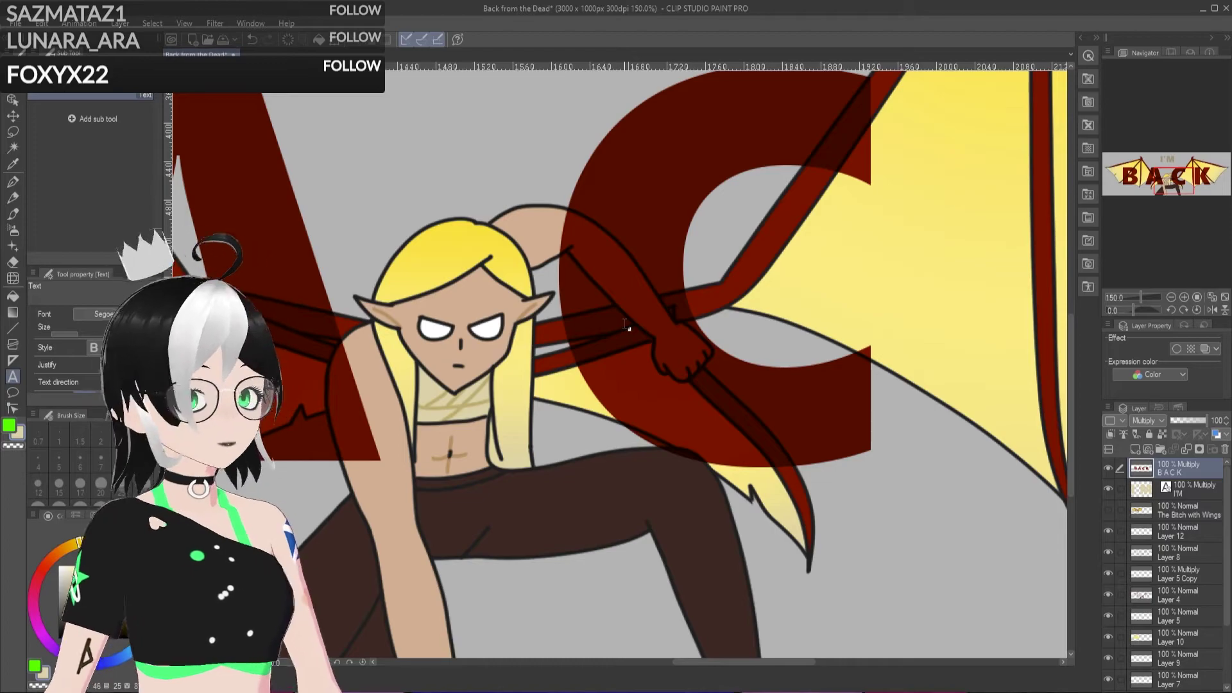
Step: Move Layer 8 above the B A C K layer in the layer stack and keep it active
click(1203, 538)
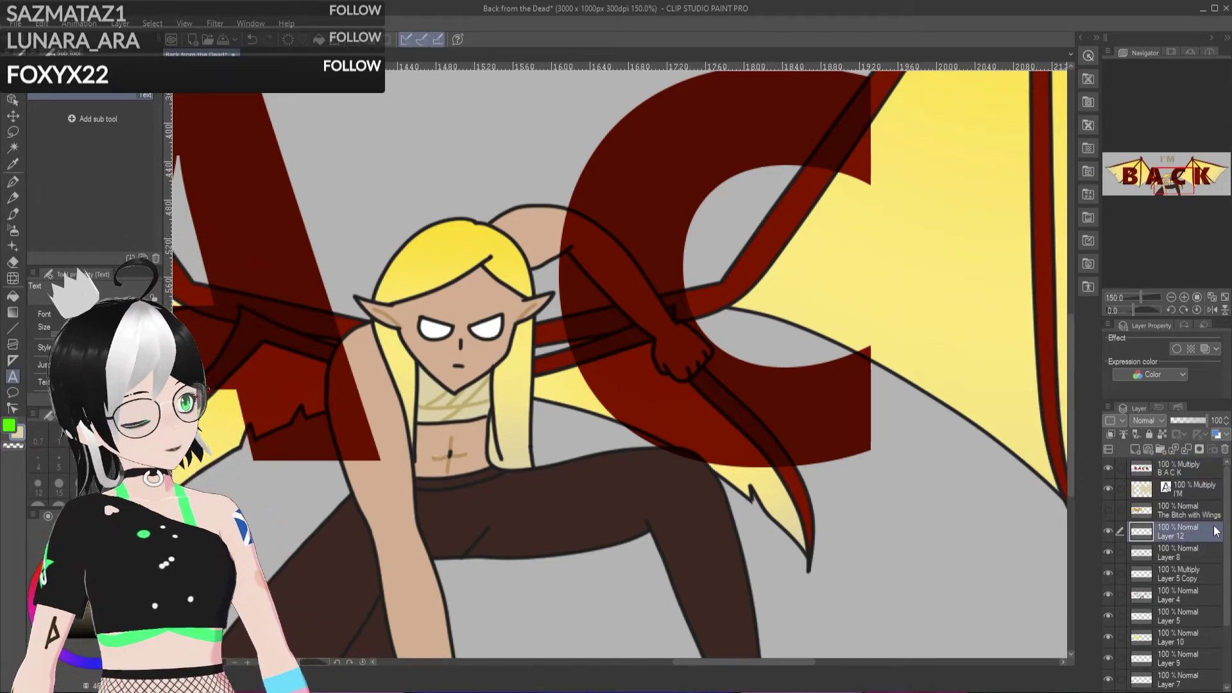
click(1196, 469)
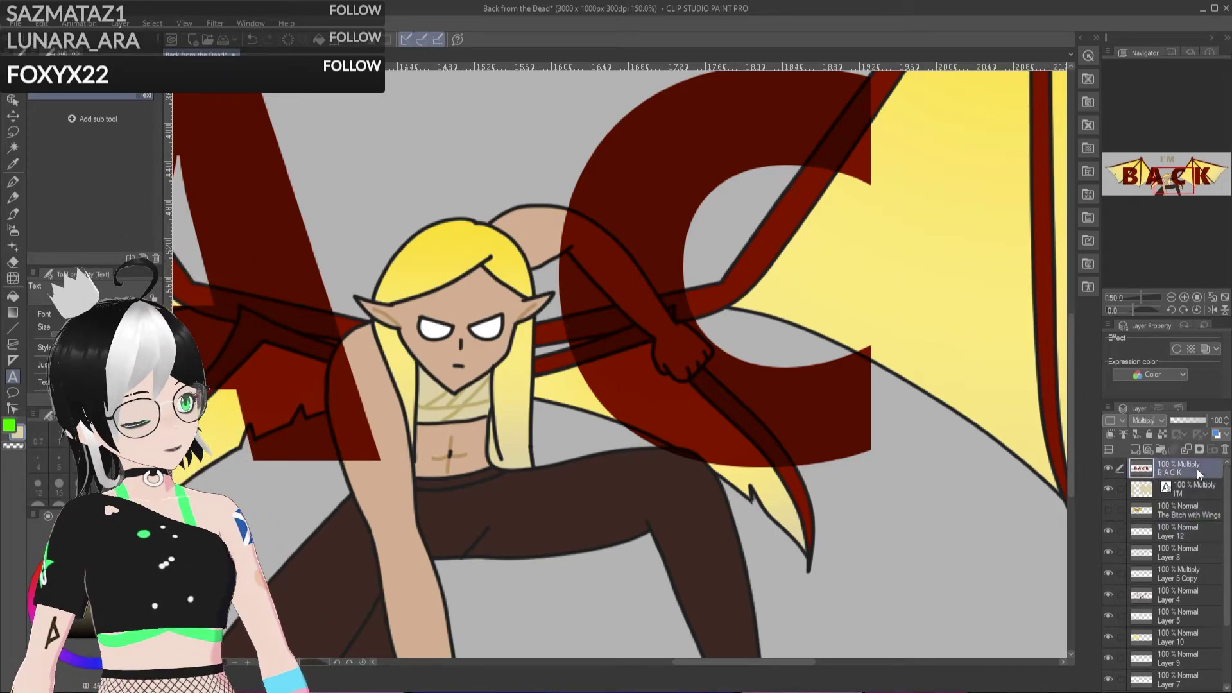
click(1190, 531)
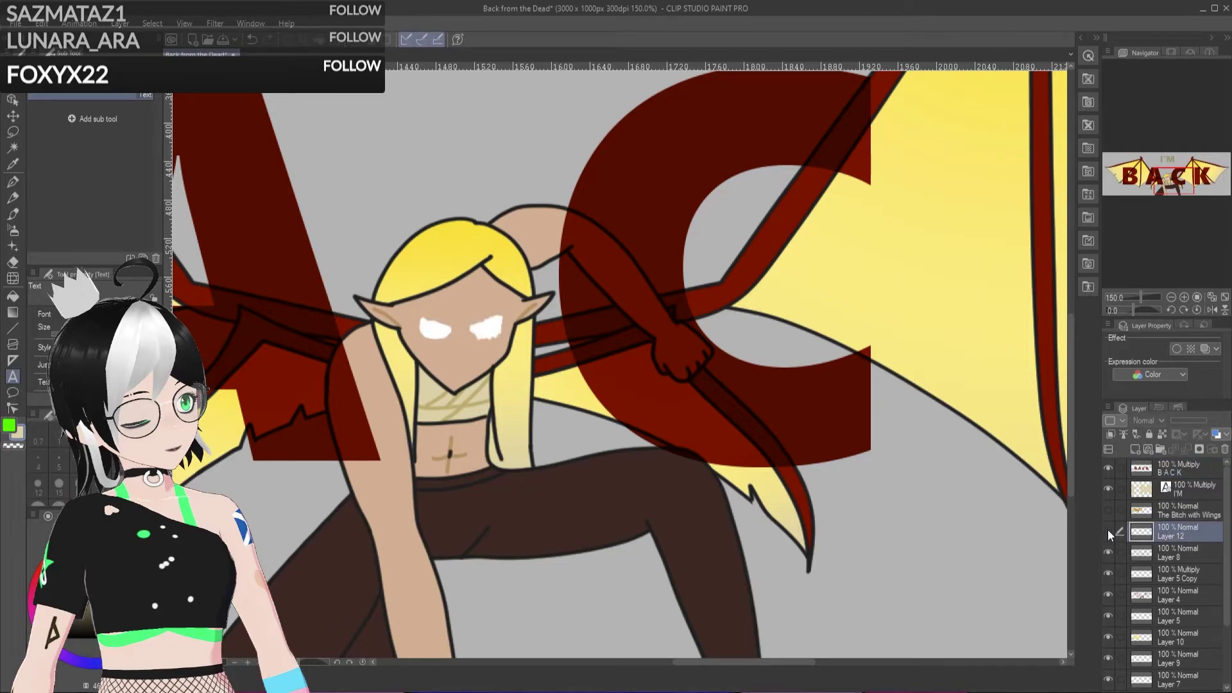
drag(1186, 555, 1183, 463)
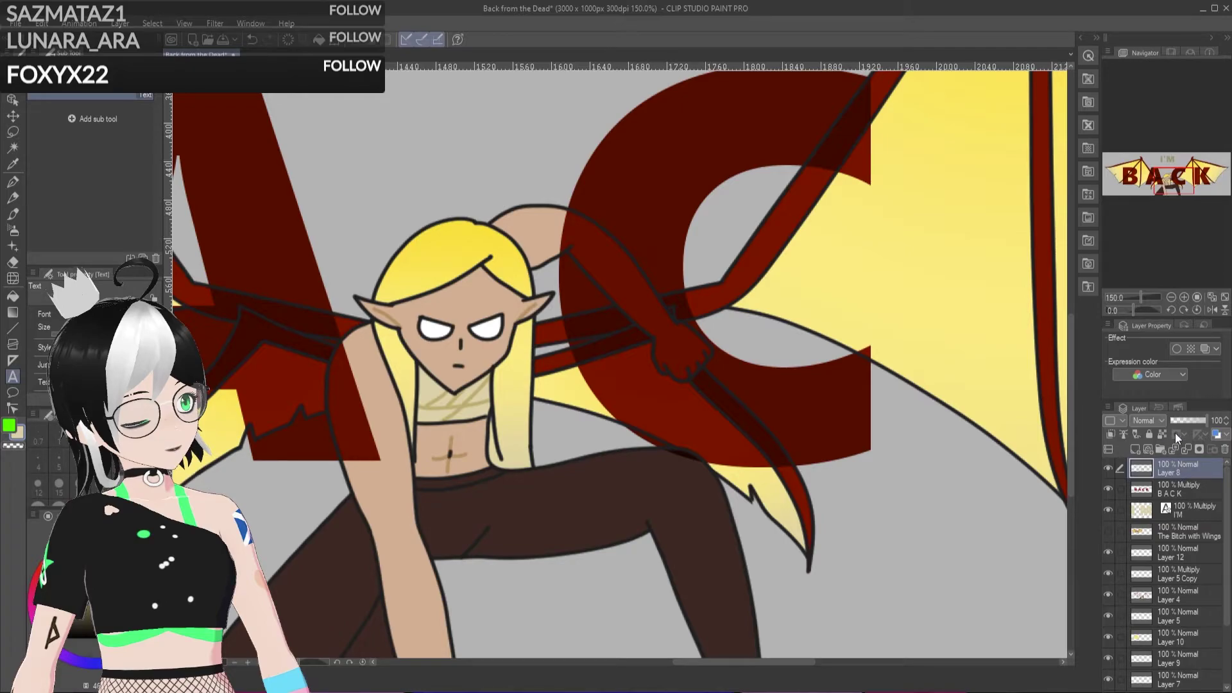
click(1188, 490)
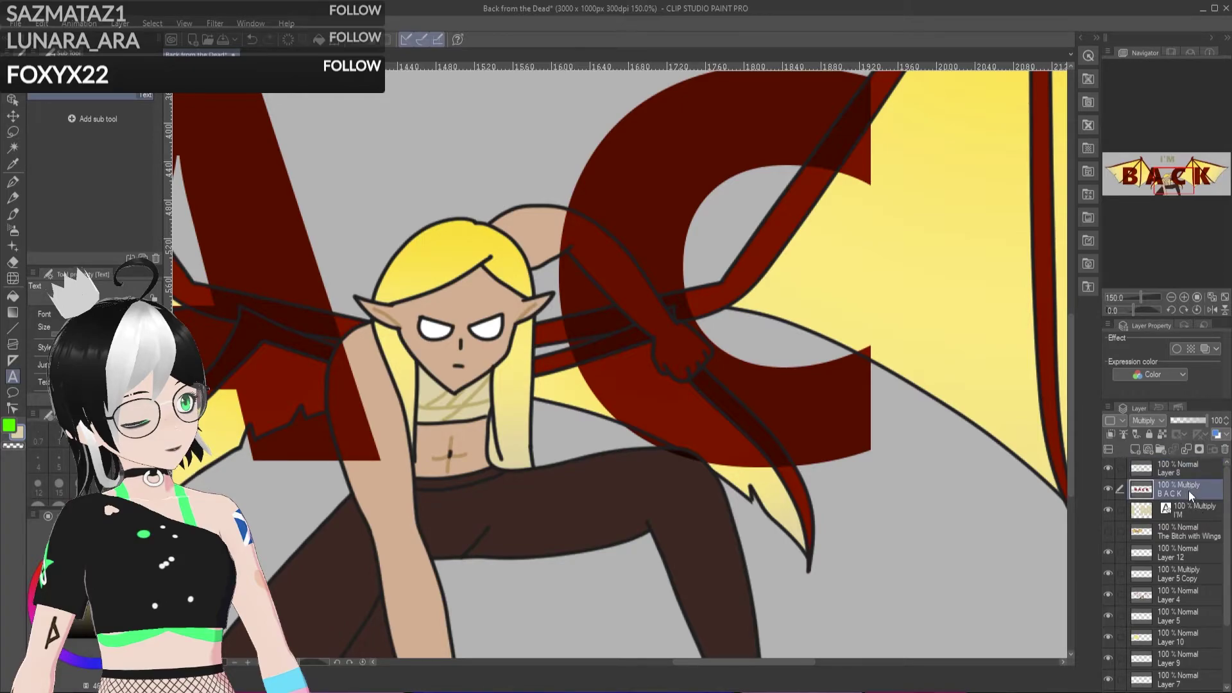
click(1184, 469)
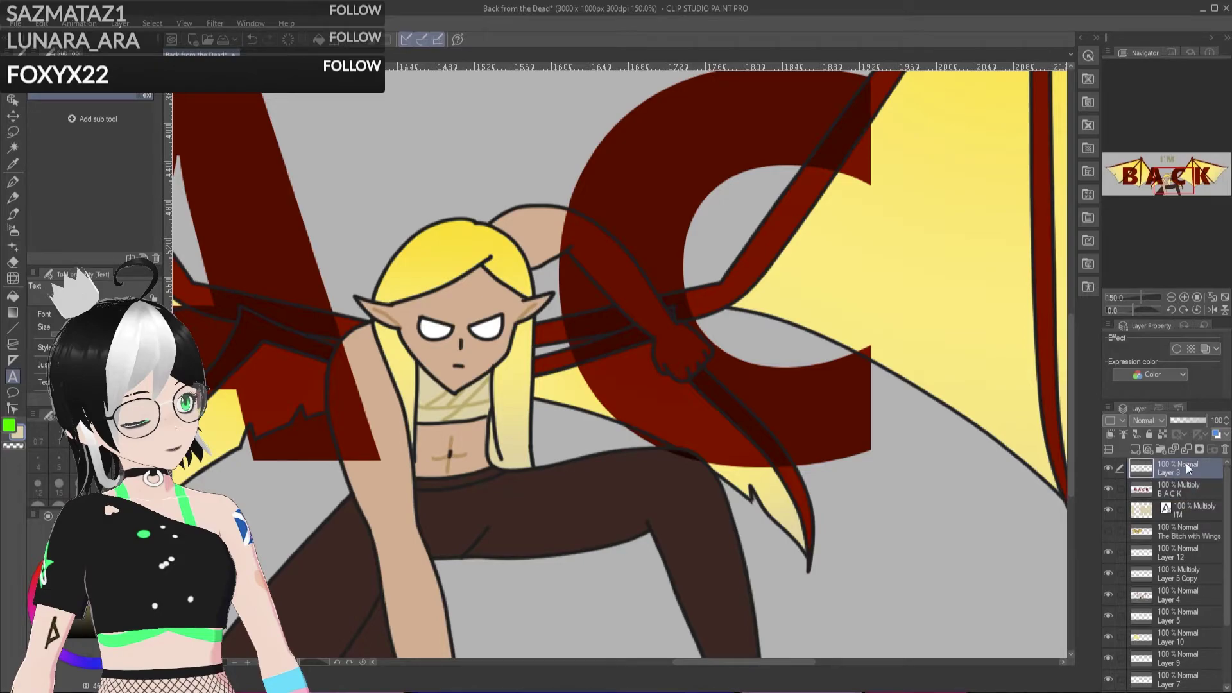
Step: Erase the B A C K lettering over the raised arm, the inner wing flap beneath it and the bent leg, using areas auto-selected on Layer 8
click(12, 148)
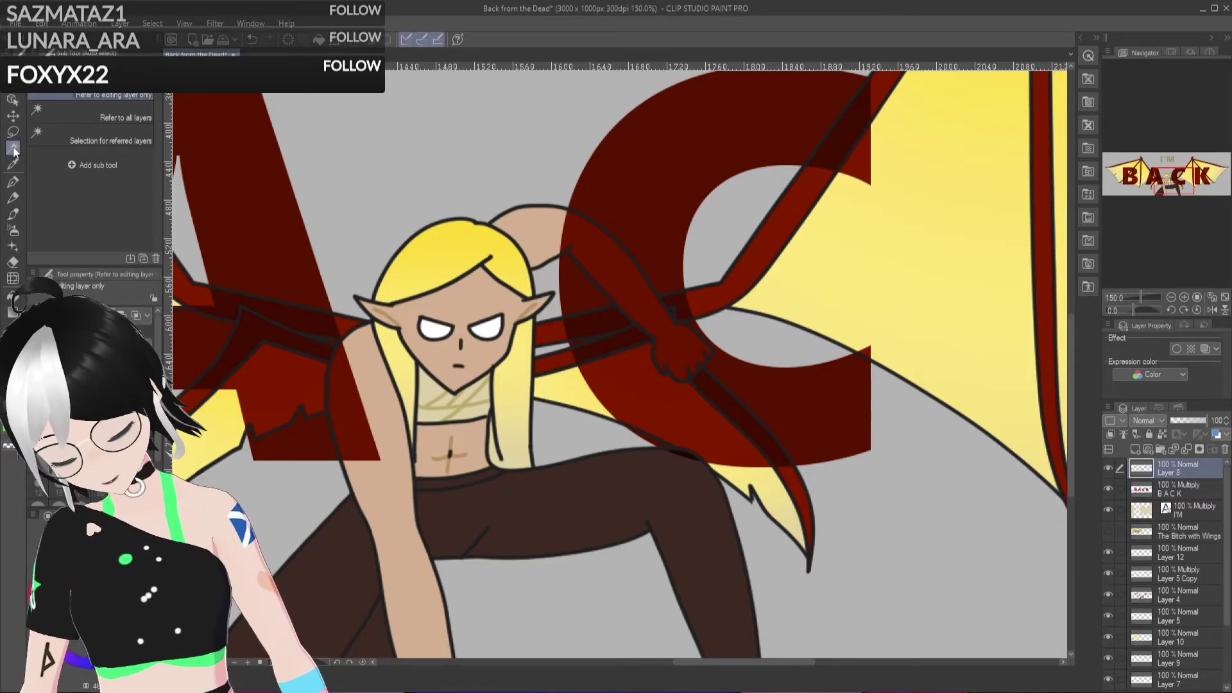
click(605, 328)
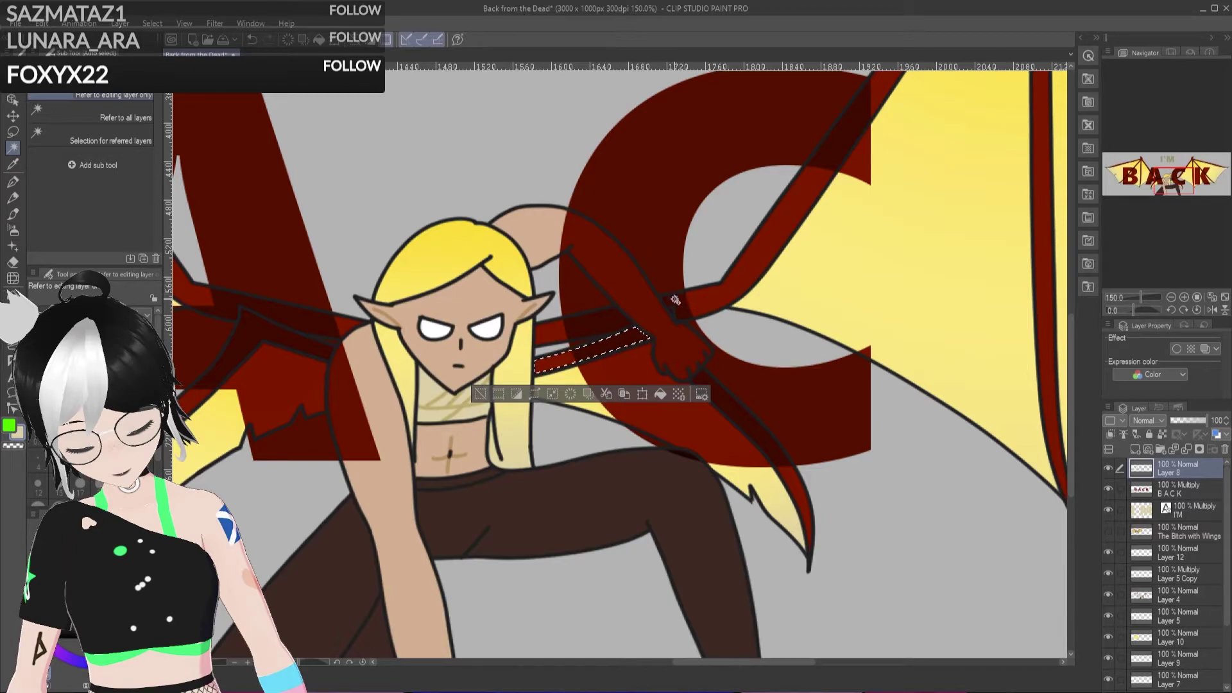
shift+click(622, 283)
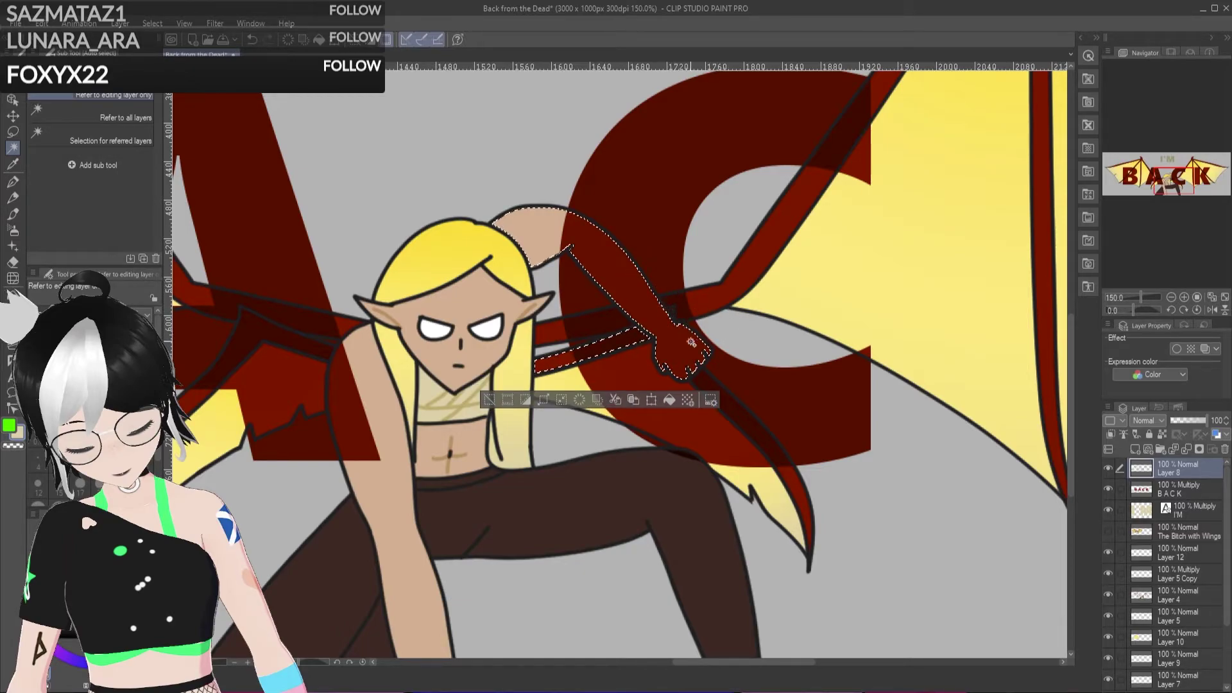
shift+click(707, 381)
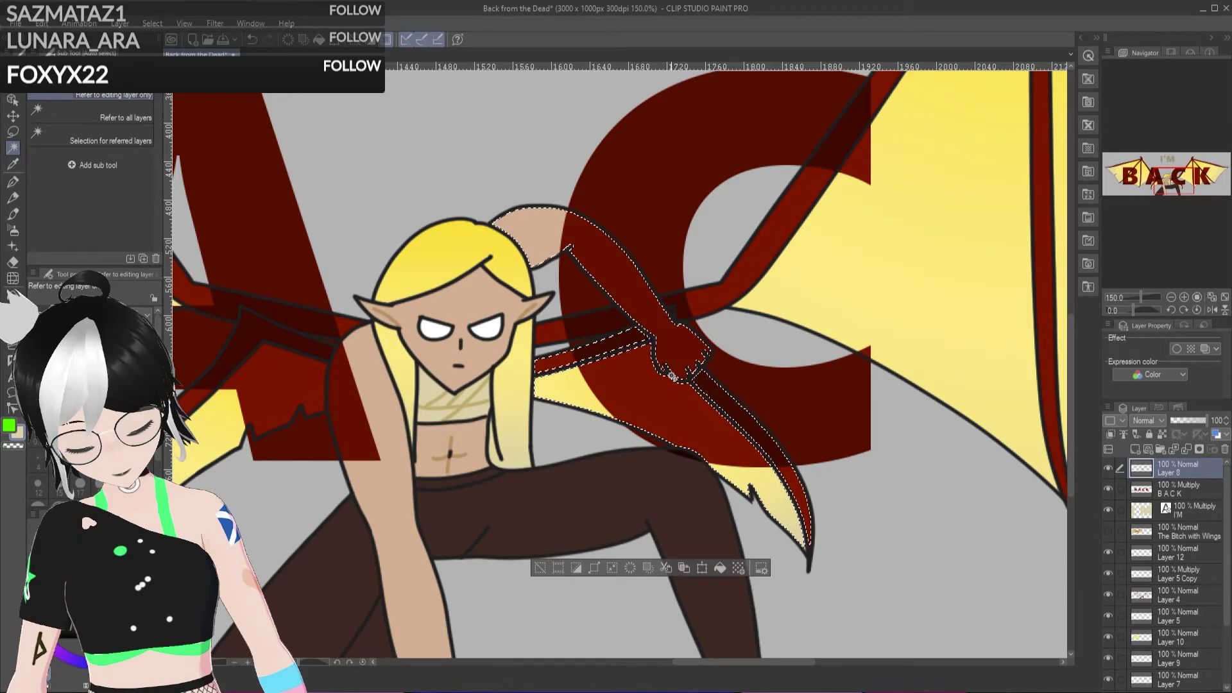
shift+click(690, 472)
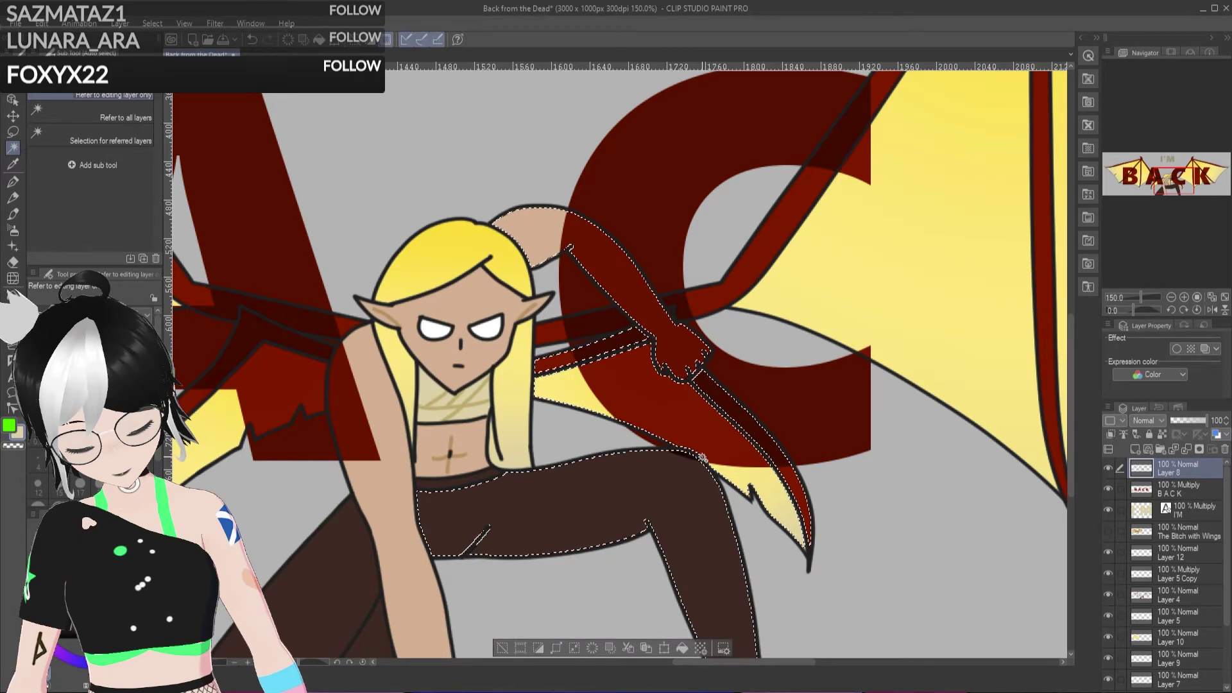
click(1178, 491)
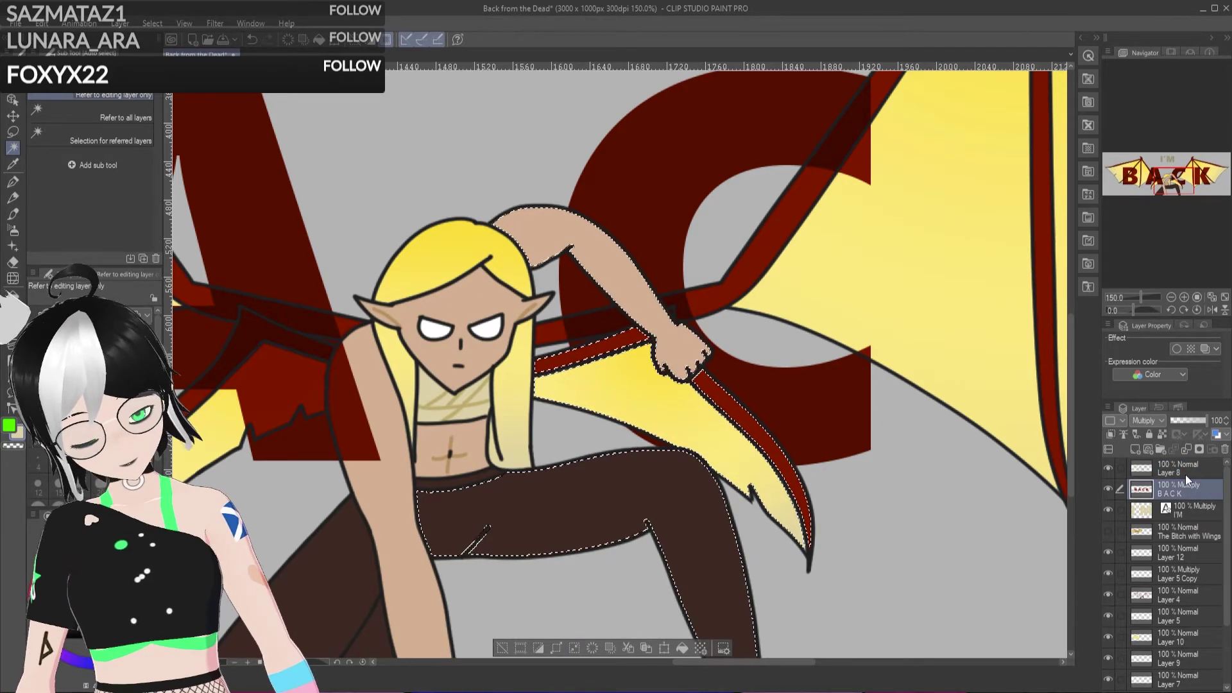
key(ctrl+d)
Step: Erase the letter A where it covers the other inner wing flap and the lowered arm, using areas auto-selected on Layer 8, and deselect
drag(690, 660, 637, 652)
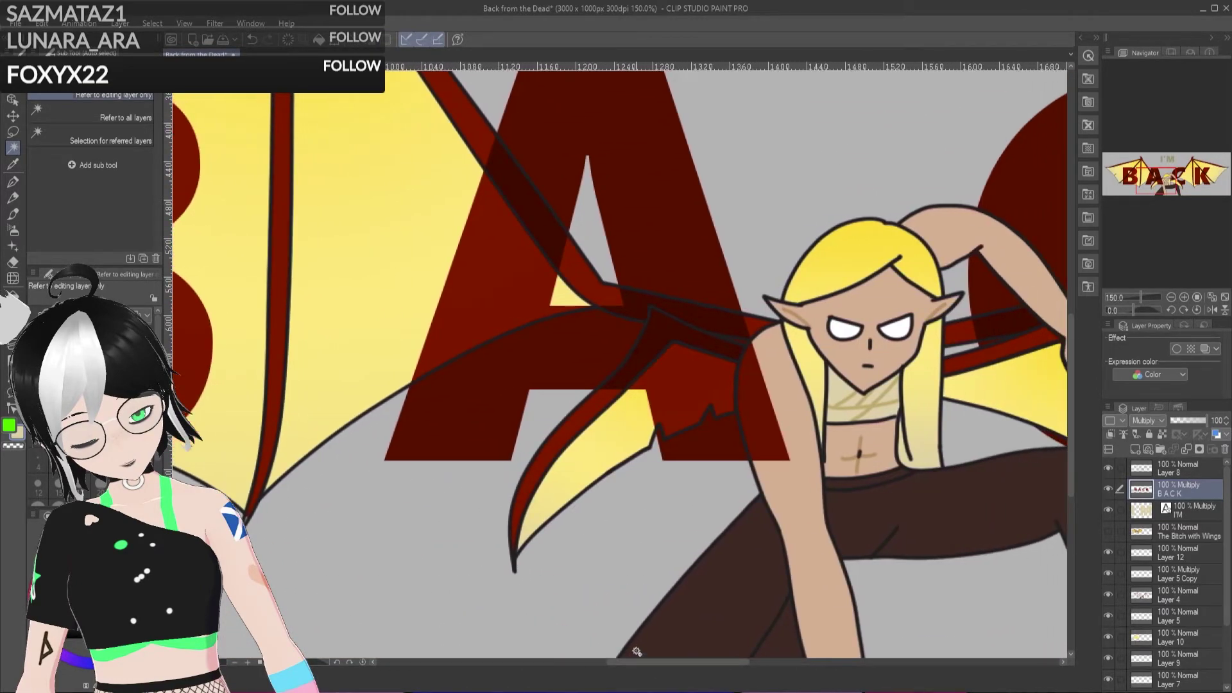
click(1176, 470)
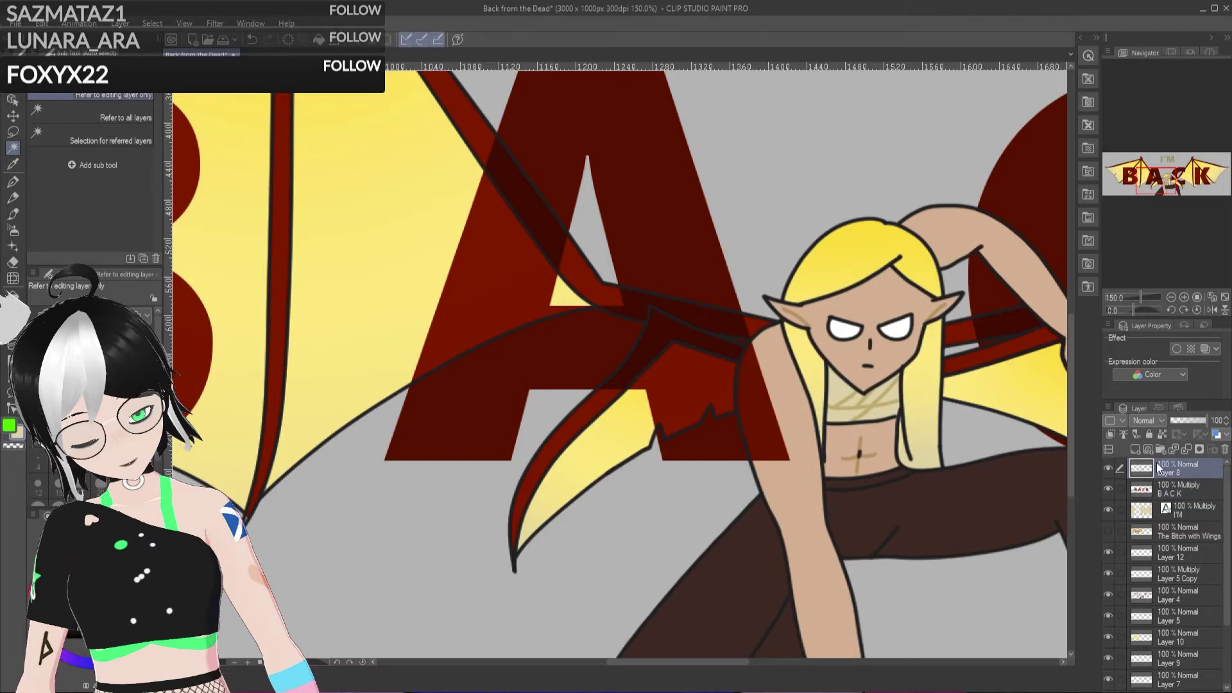
click(673, 328)
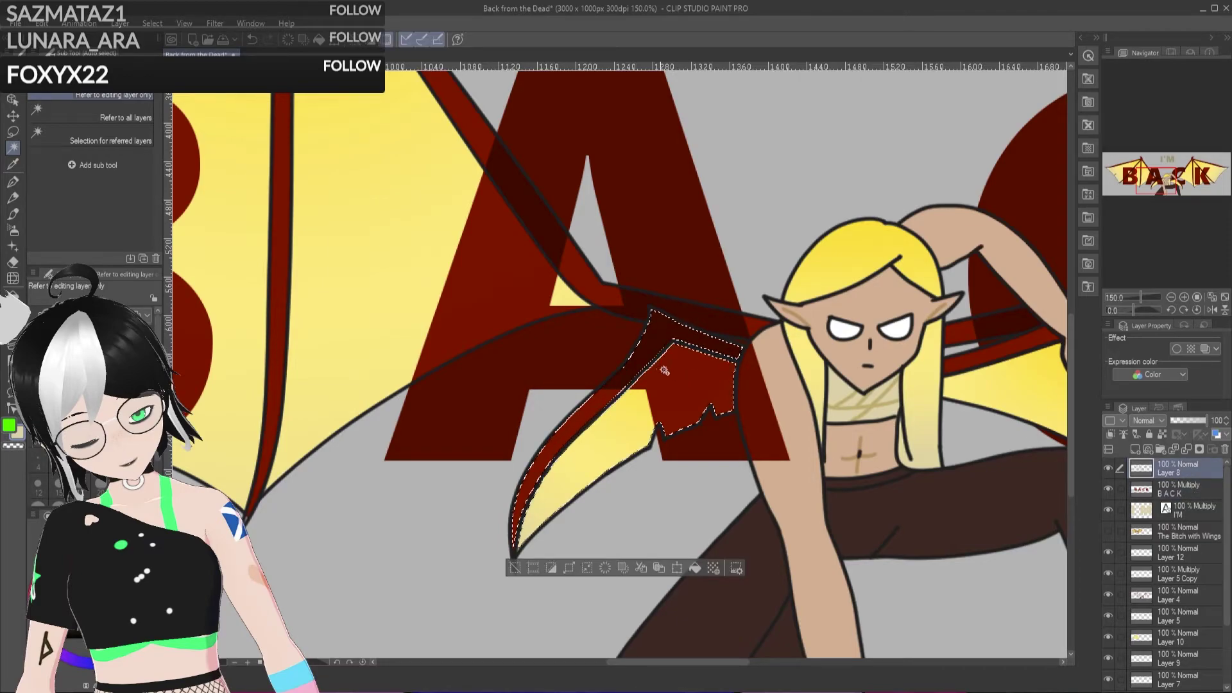
click(725, 421)
key(Delete)
click(1146, 485)
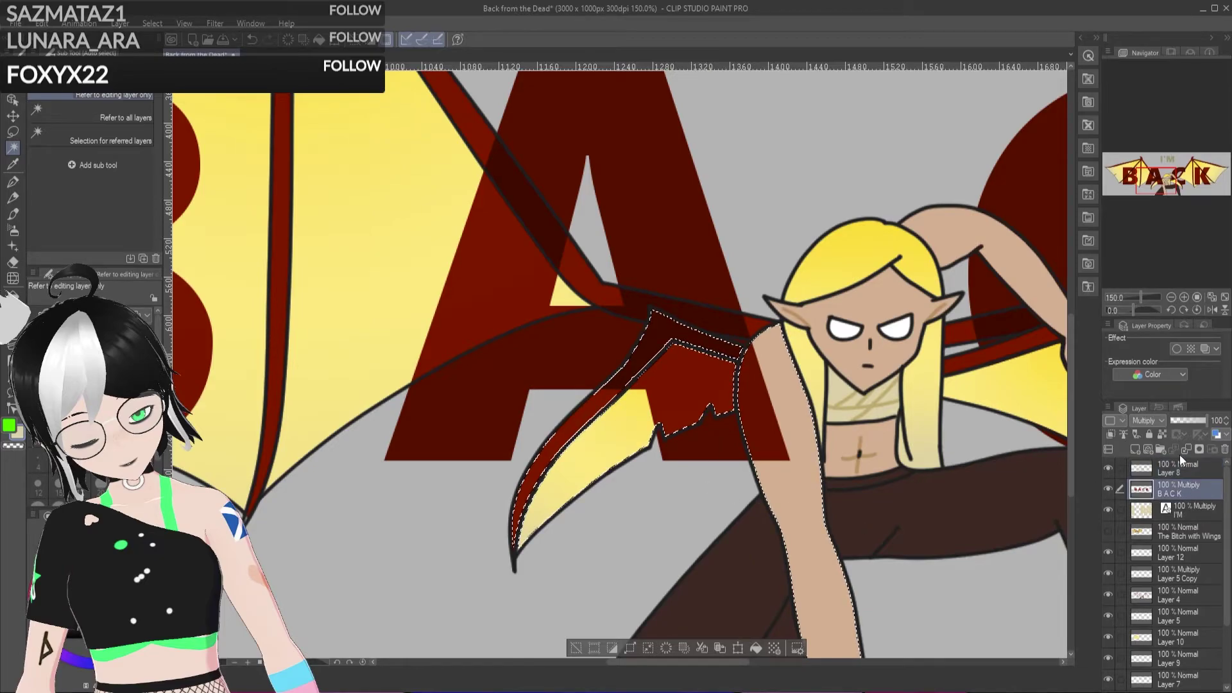
key(Delete)
click(582, 648)
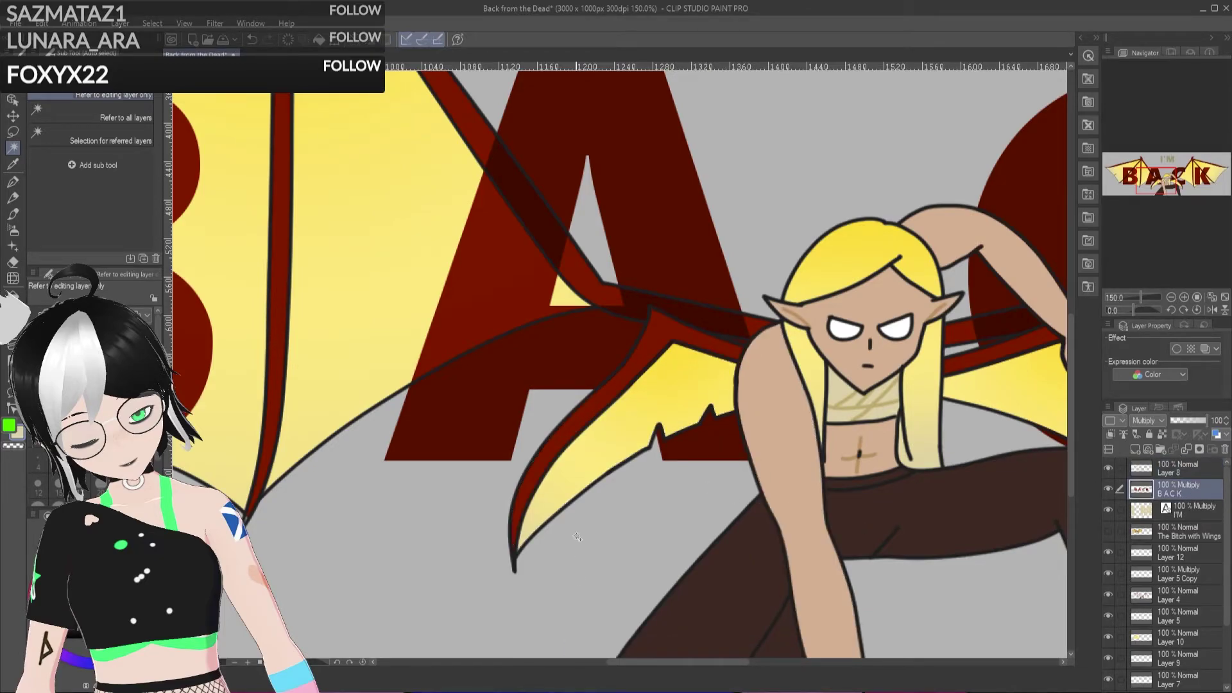
scroll(349, 430, down, 5)
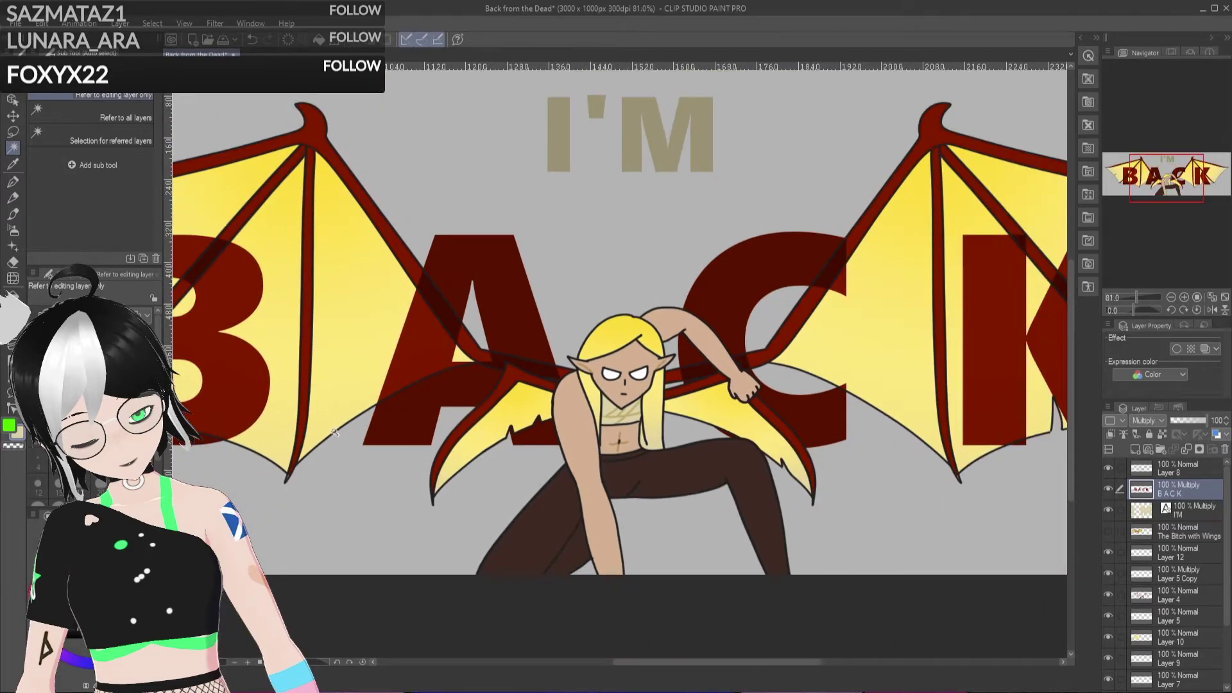
scroll(571, 472, up, 1)
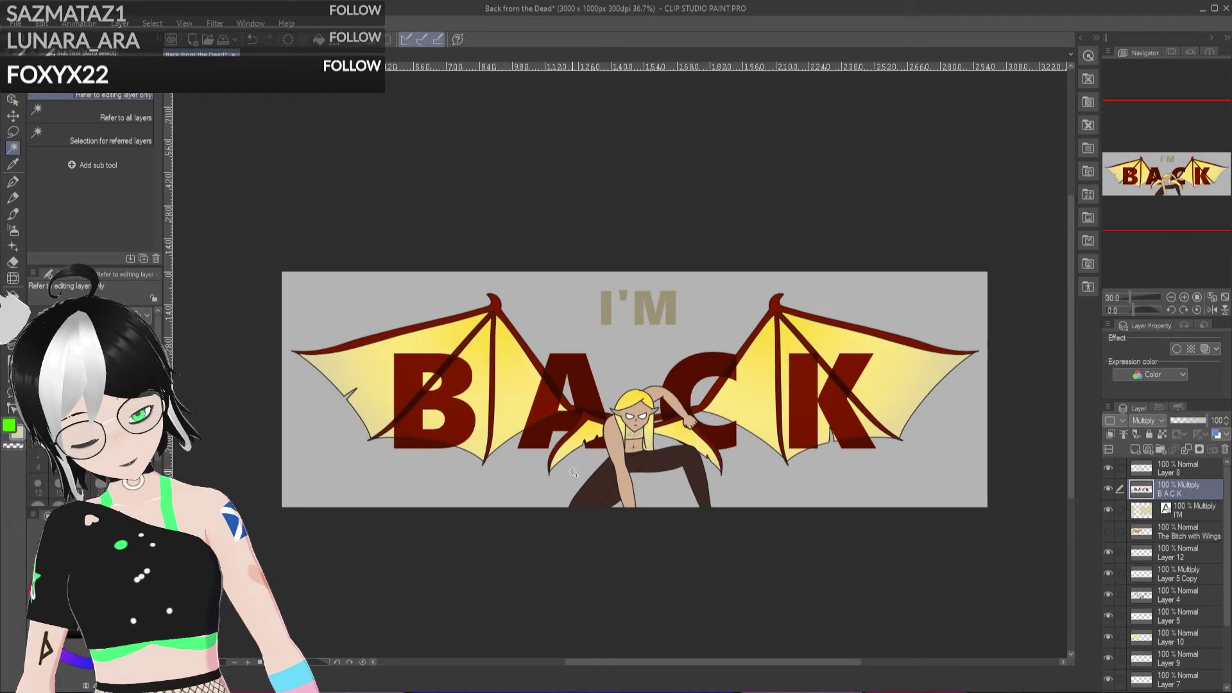
scroll(911, 499, right, 1)
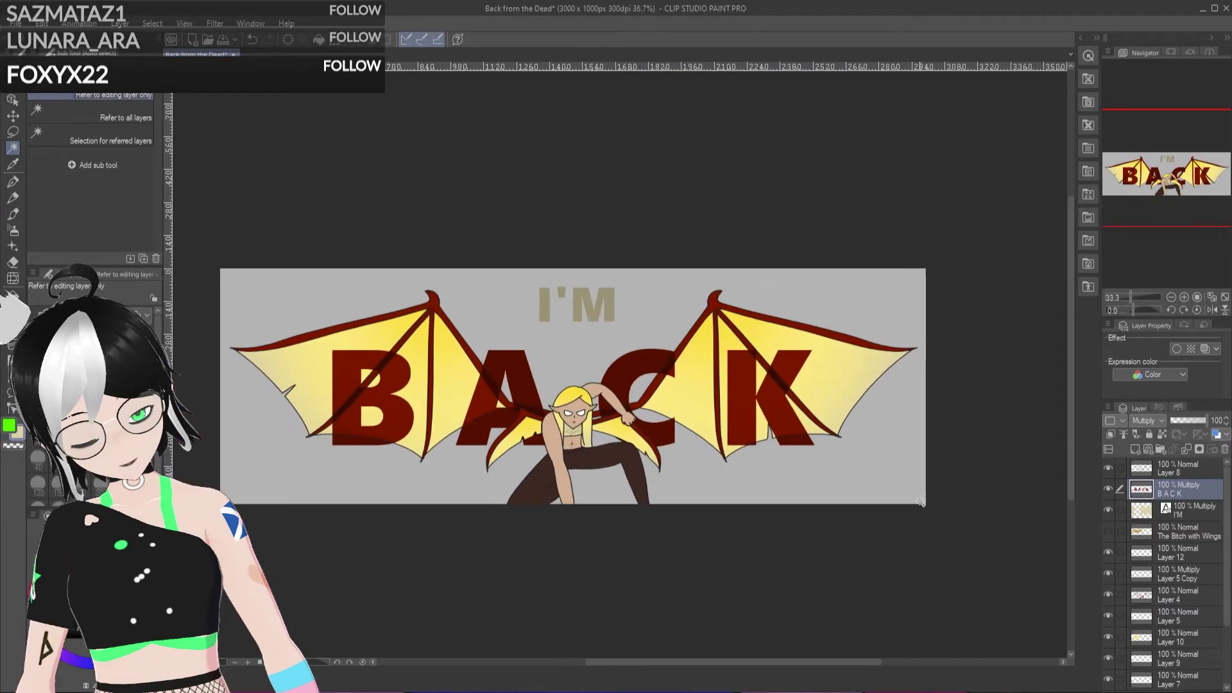
scroll(540, 466, up, 1)
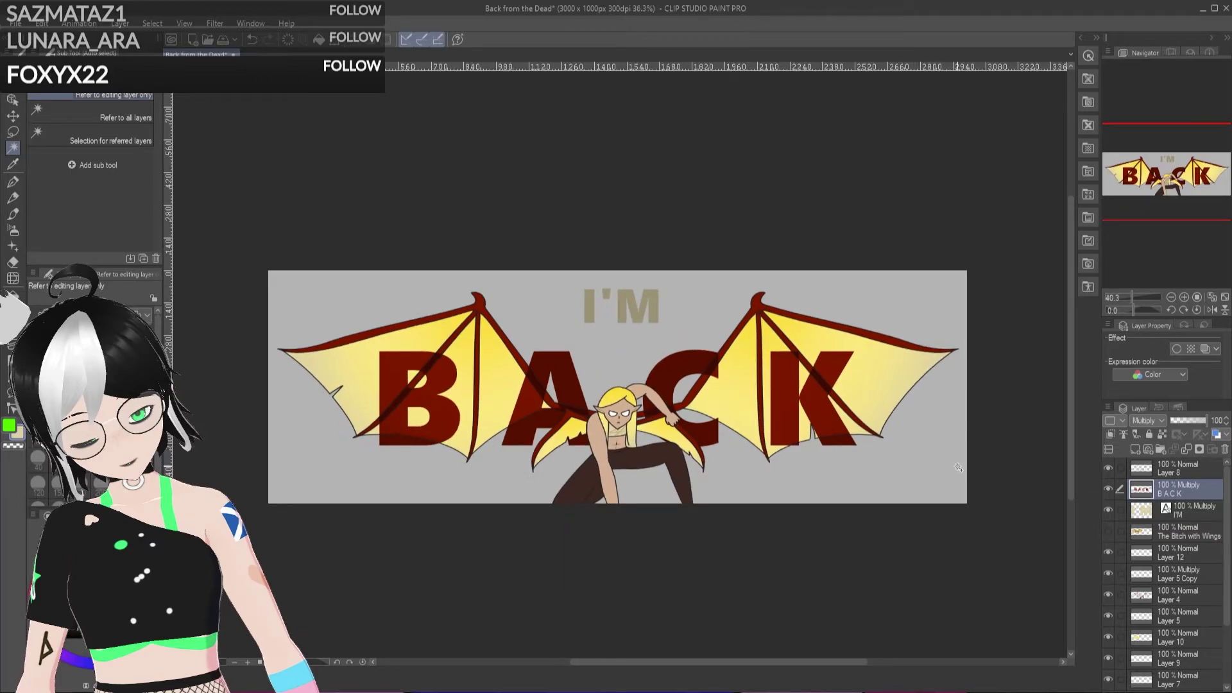
scroll(934, 469, down, 1)
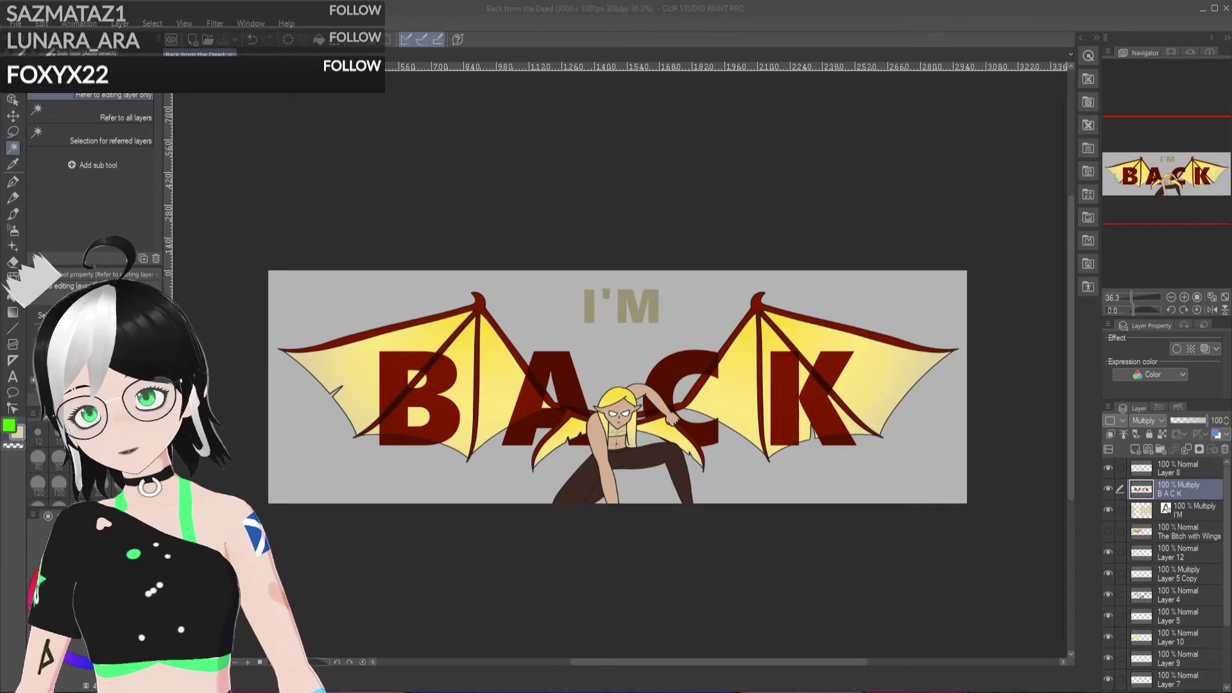
click(744, 225)
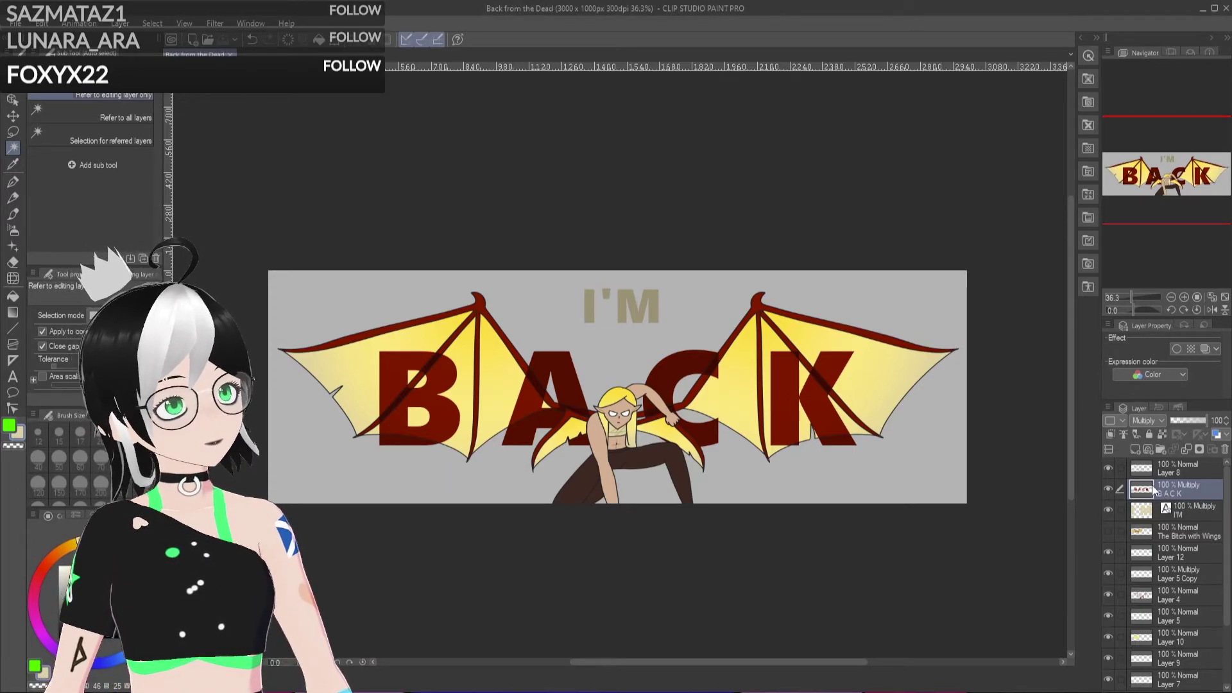
Step: Hide the B A C K and I'M text layers and switch to the Move layer tool
click(1109, 489)
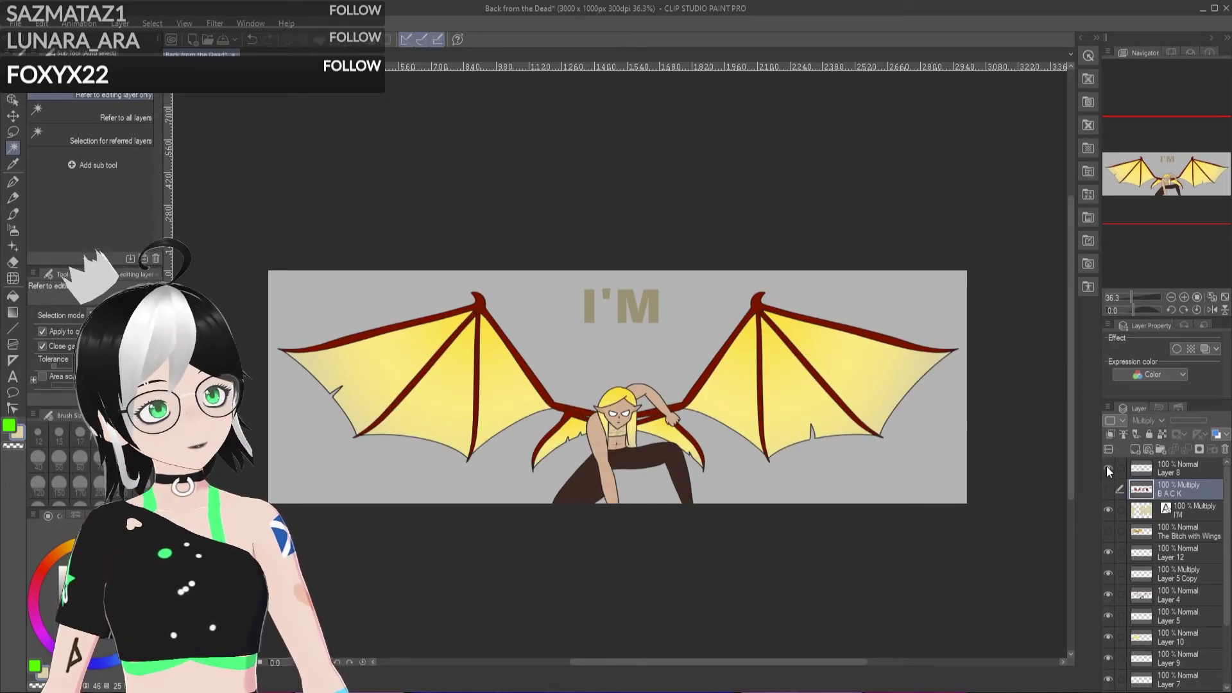
click(1107, 509)
scroll(918, 552, down, 2)
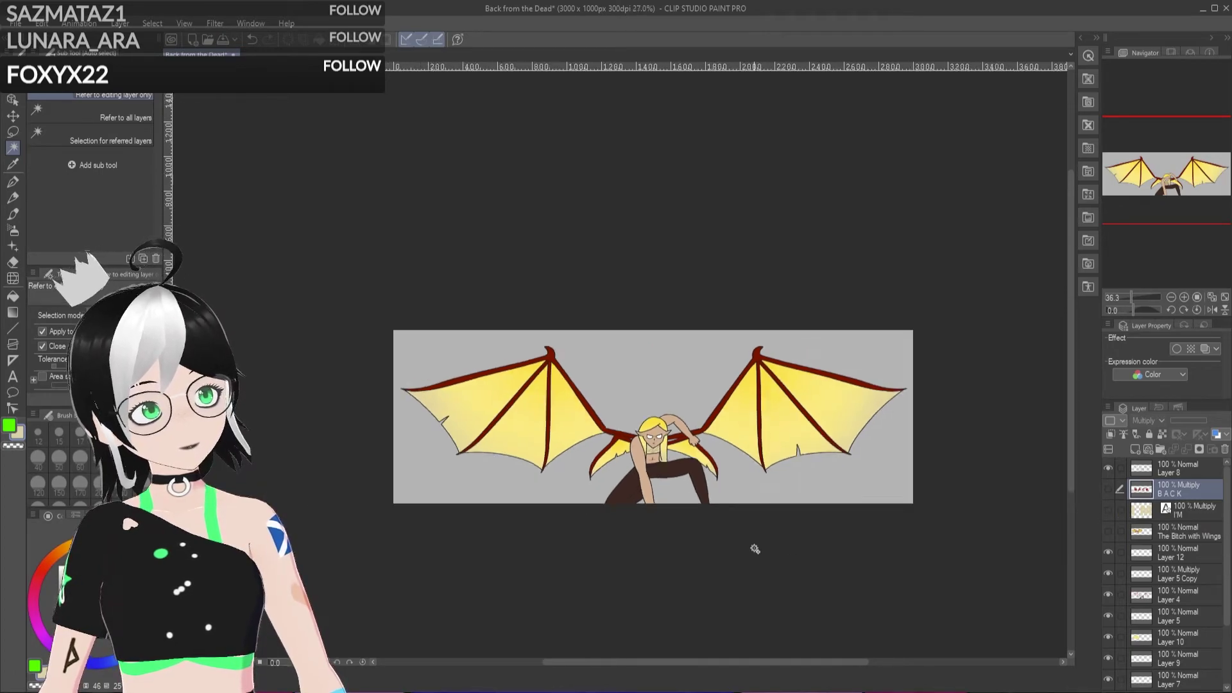
scroll(918, 552, up, 3)
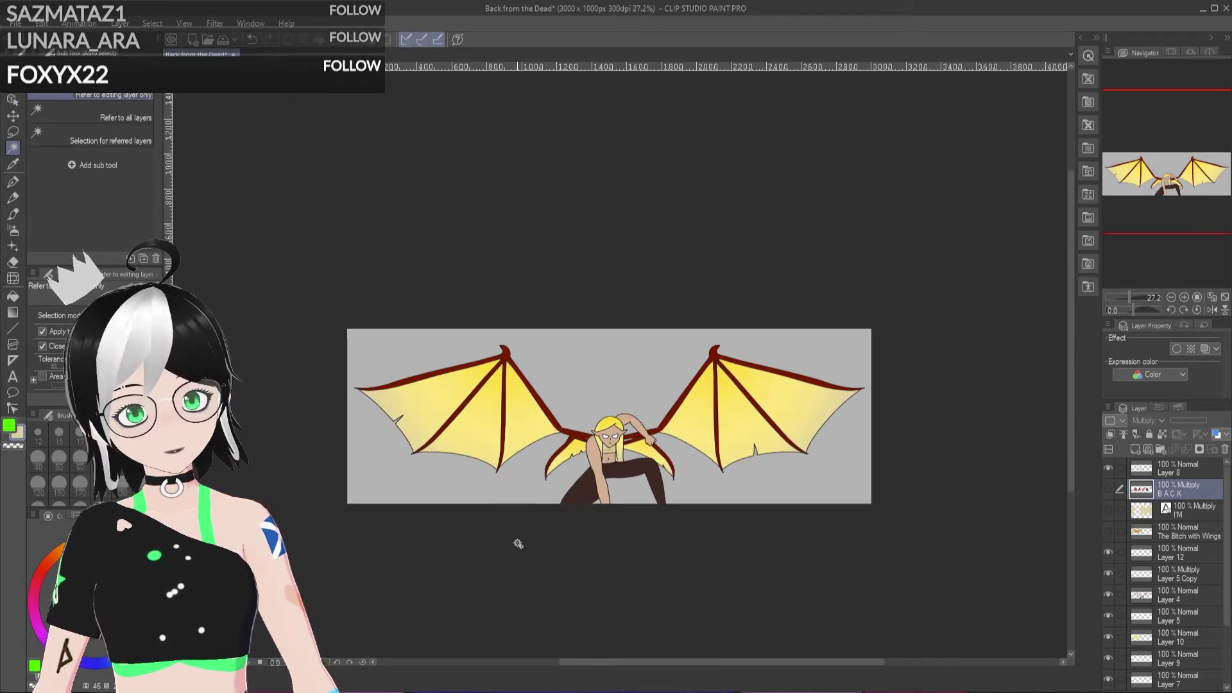
scroll(774, 544, up, 2)
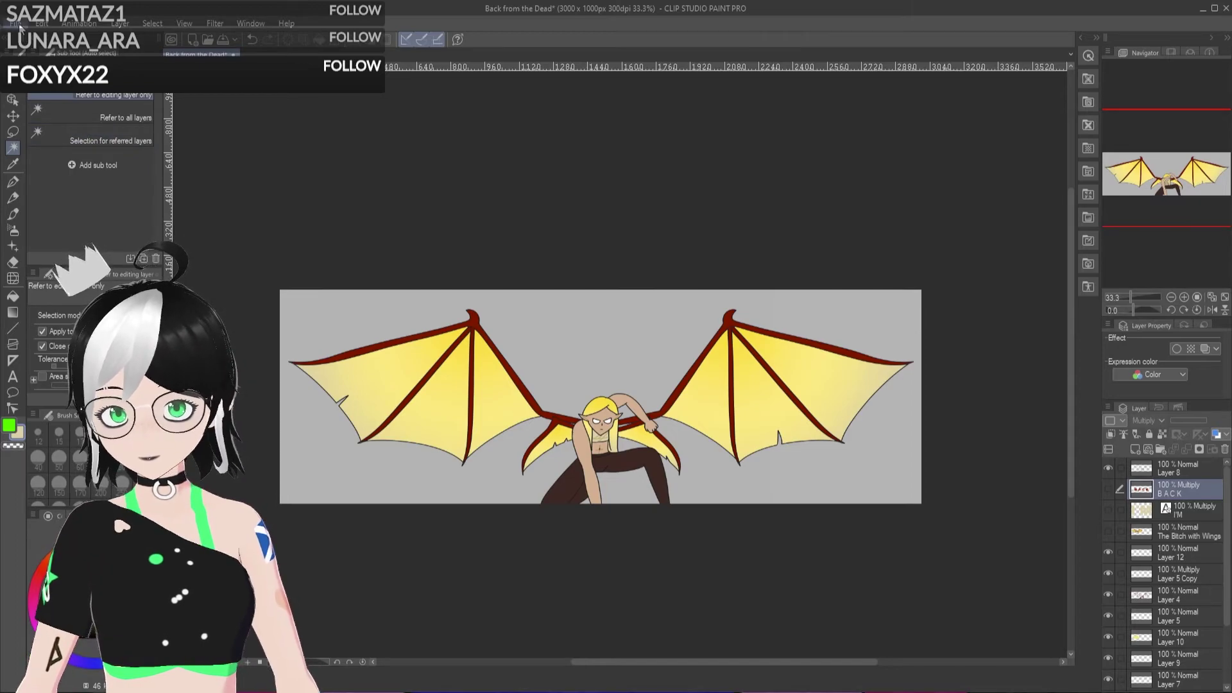
click(13, 116)
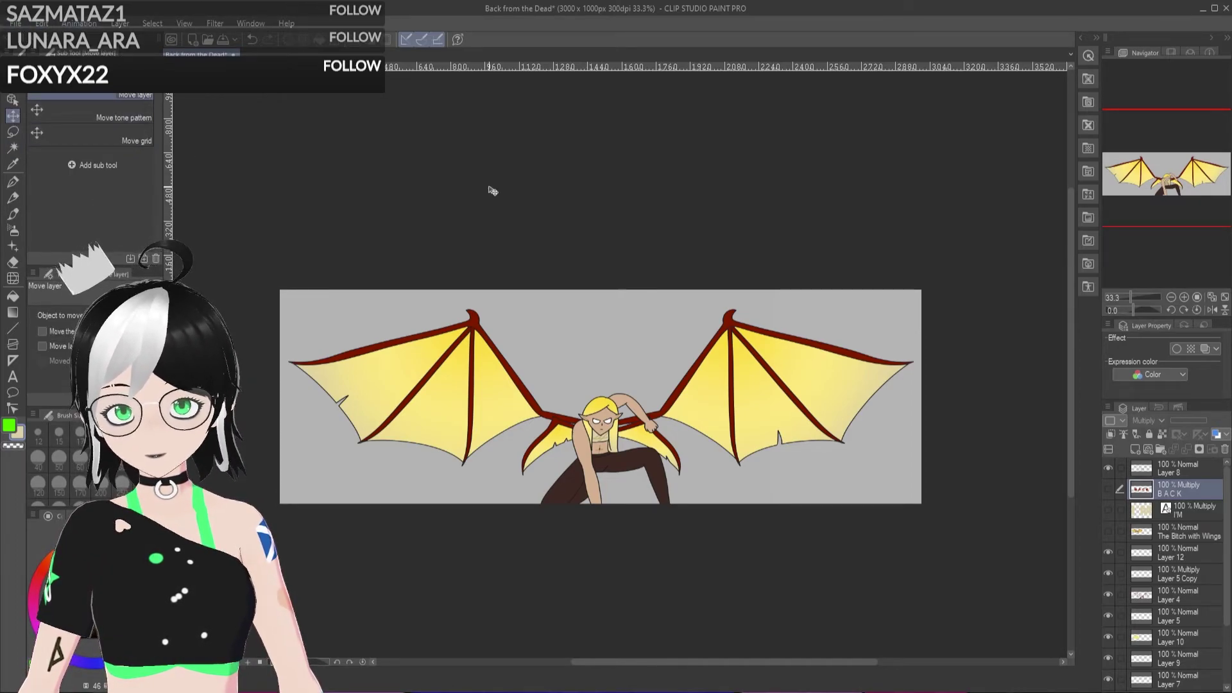